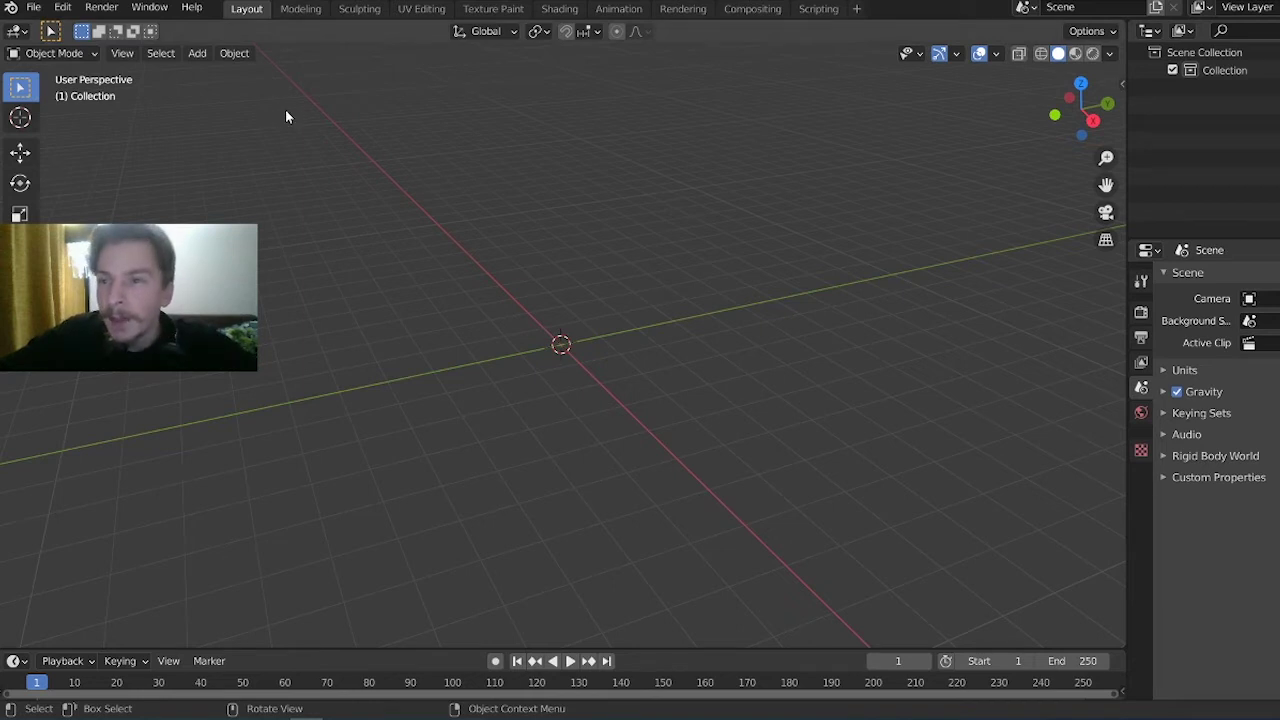
Cancel a background-image add and switch to the front orthographic view
{"action": "left_click", "coordinate": [36, 9]}
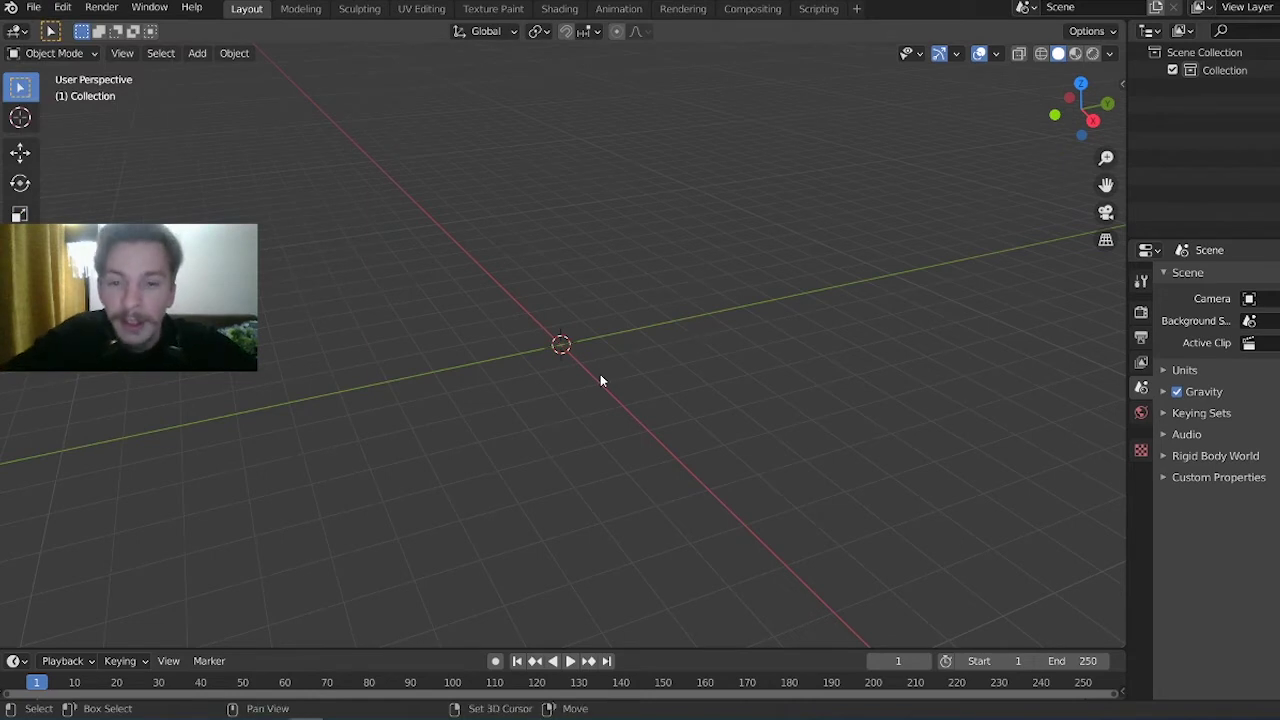
{"action": "key", "text": "shift+a"}
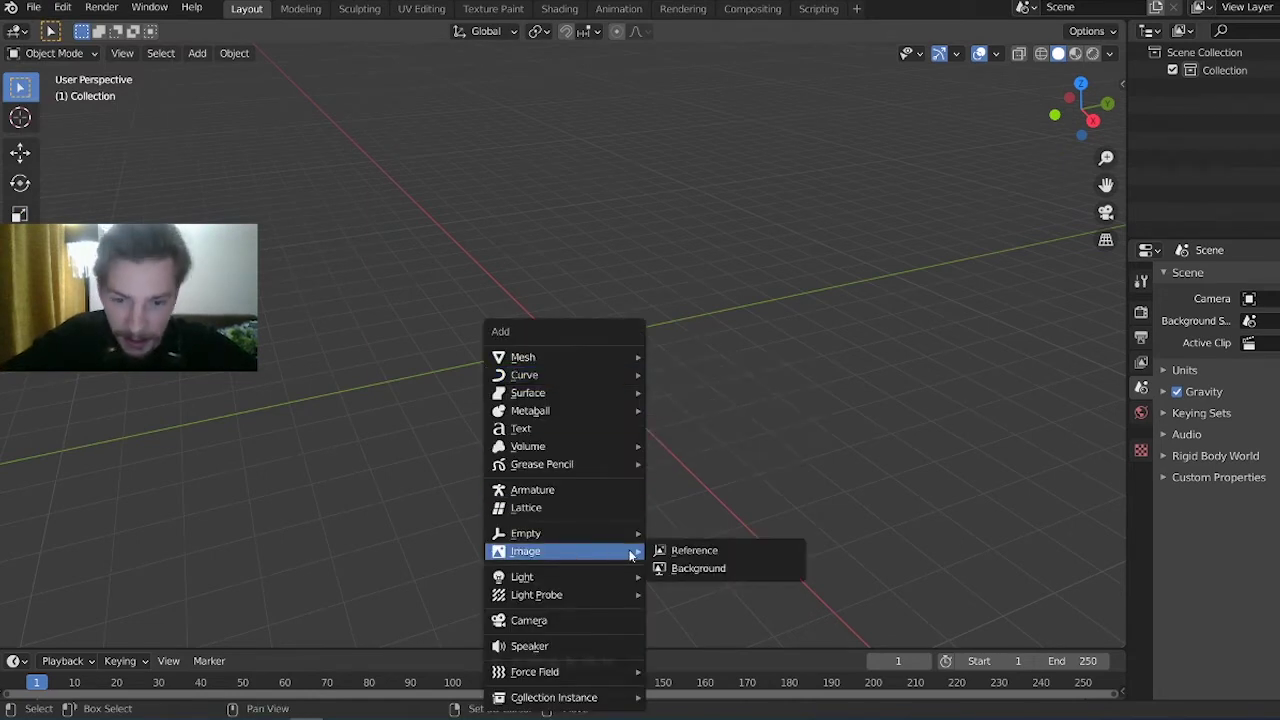
{"action": "left_click", "coordinate": [698, 568]}
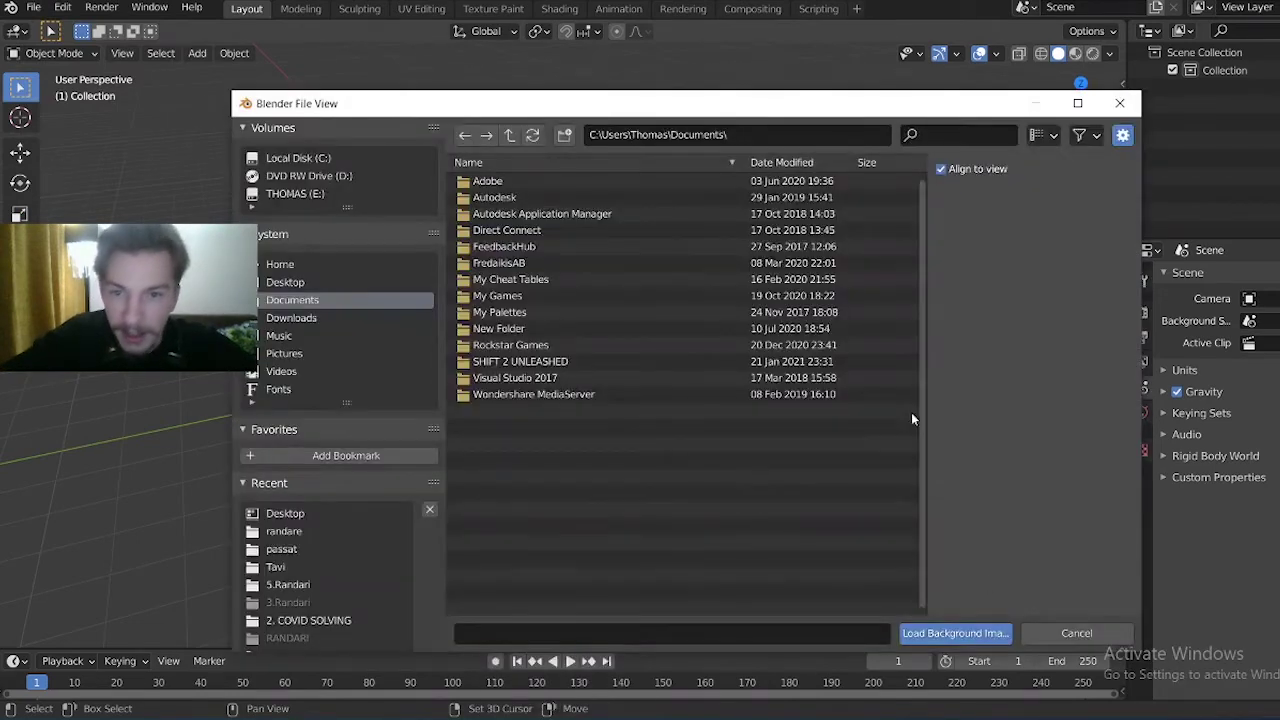
{"action": "left_click", "coordinate": [1077, 633]}
{"action": "middle_click_drag", "start_coordinate": [460, 335], "coordinate": [513, 369]}
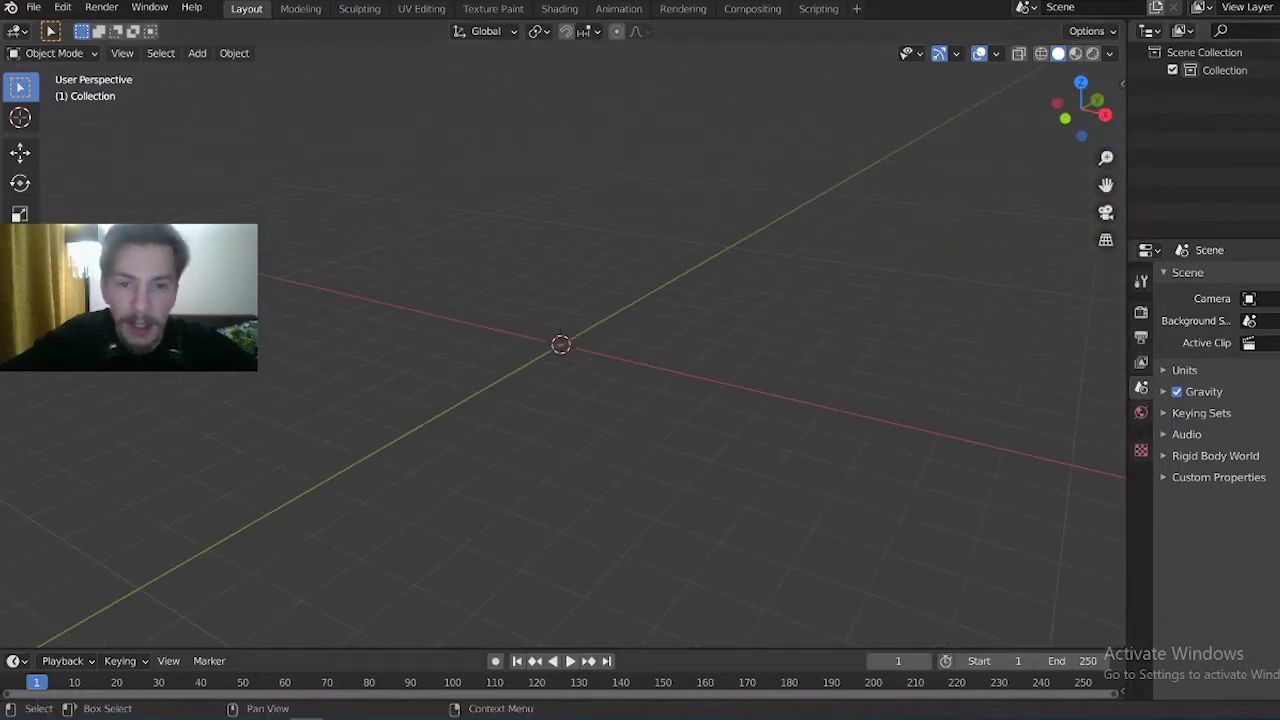
{"action": "left_click", "coordinate": [1072, 126]}
Add Desktop/chair.jpg to the scene as a reference image
{"action": "key", "text": "shift+a"}
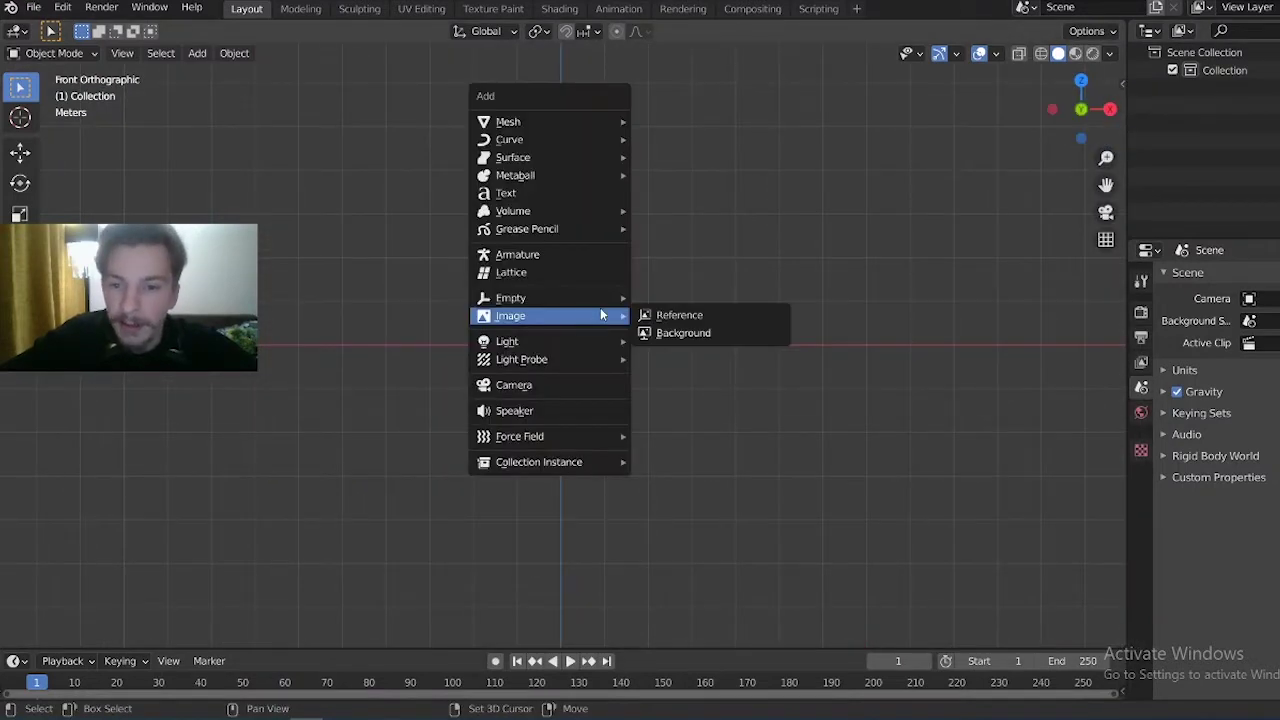
{"action": "left_click", "coordinate": [671, 318]}
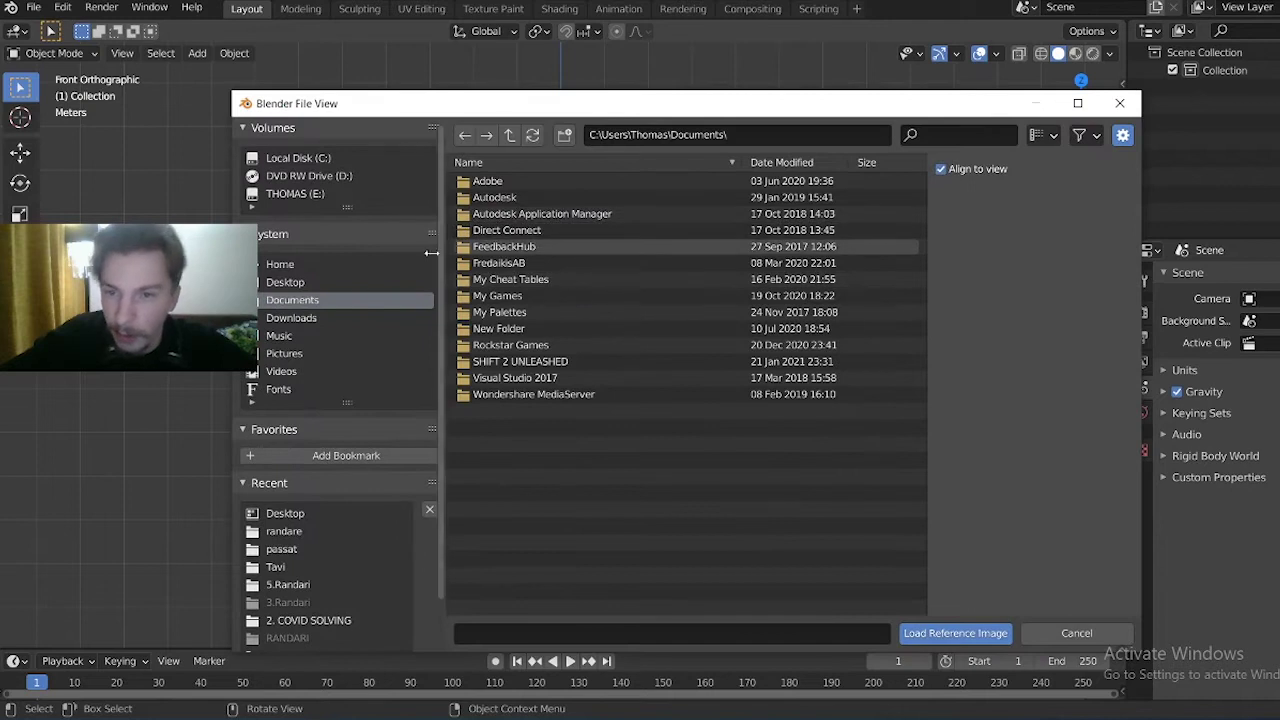
{"action": "left_click", "coordinate": [285, 282]}
{"action": "left_click", "coordinate": [491, 214]}
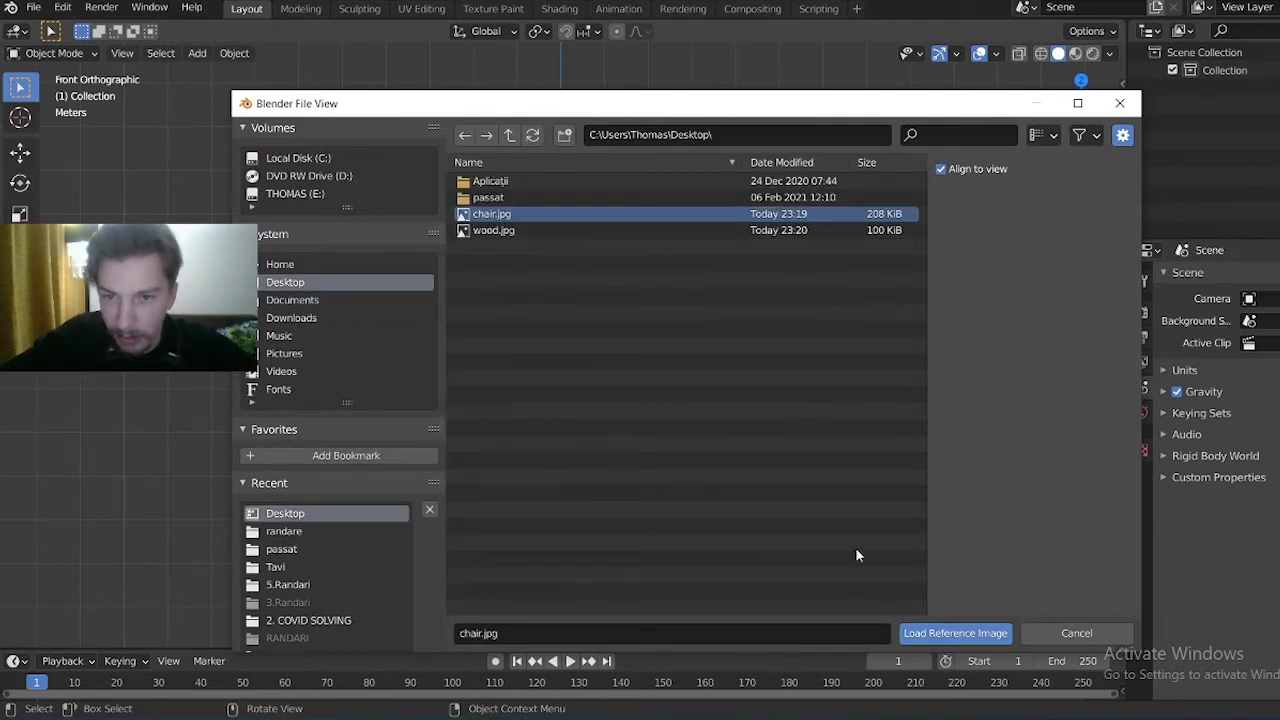
{"action": "left_click", "coordinate": [910, 633]}
Enlarge the chair.jpg reference image and move it back along the Y axis
{"action": "key", "text": "s"}
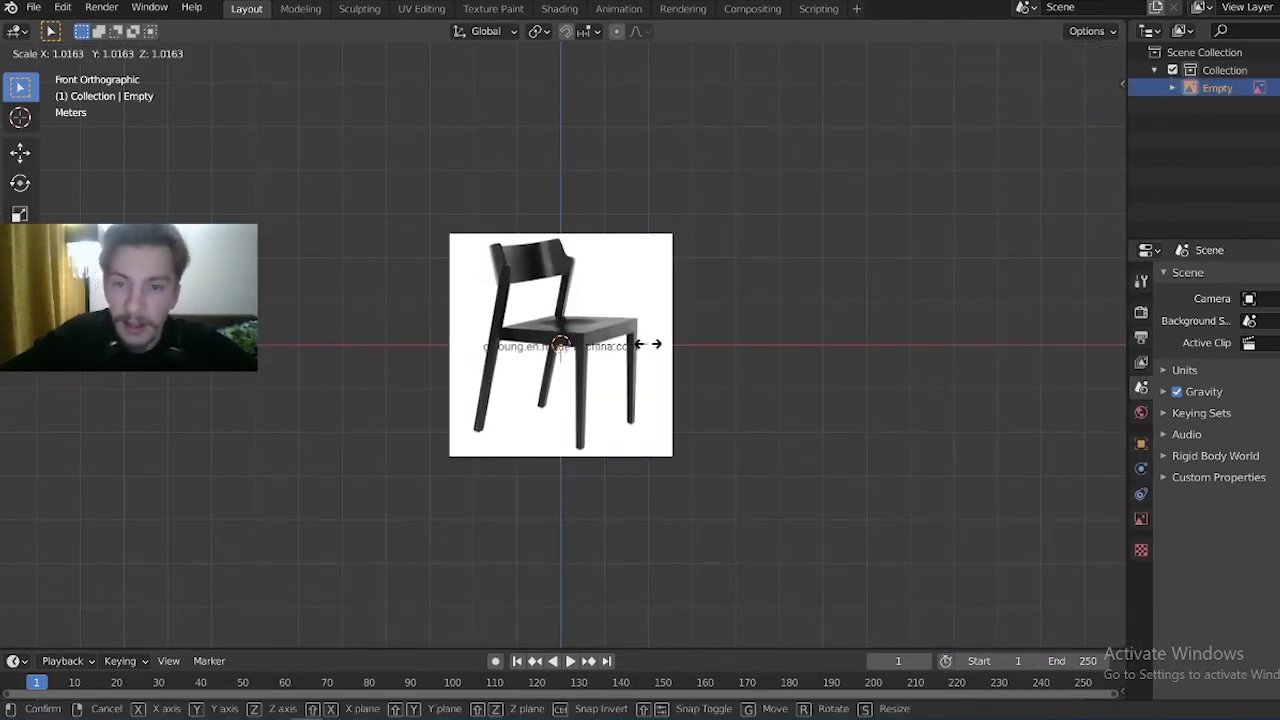
{"action": "left_click", "coordinate": [766, 349]}
{"action": "middle_click_drag", "start_coordinate": [766, 349], "coordinate": [690, 422]}
{"action": "scroll", "coordinate": [690, 422], "scroll_direction": "up", "scroll_amount": 5}
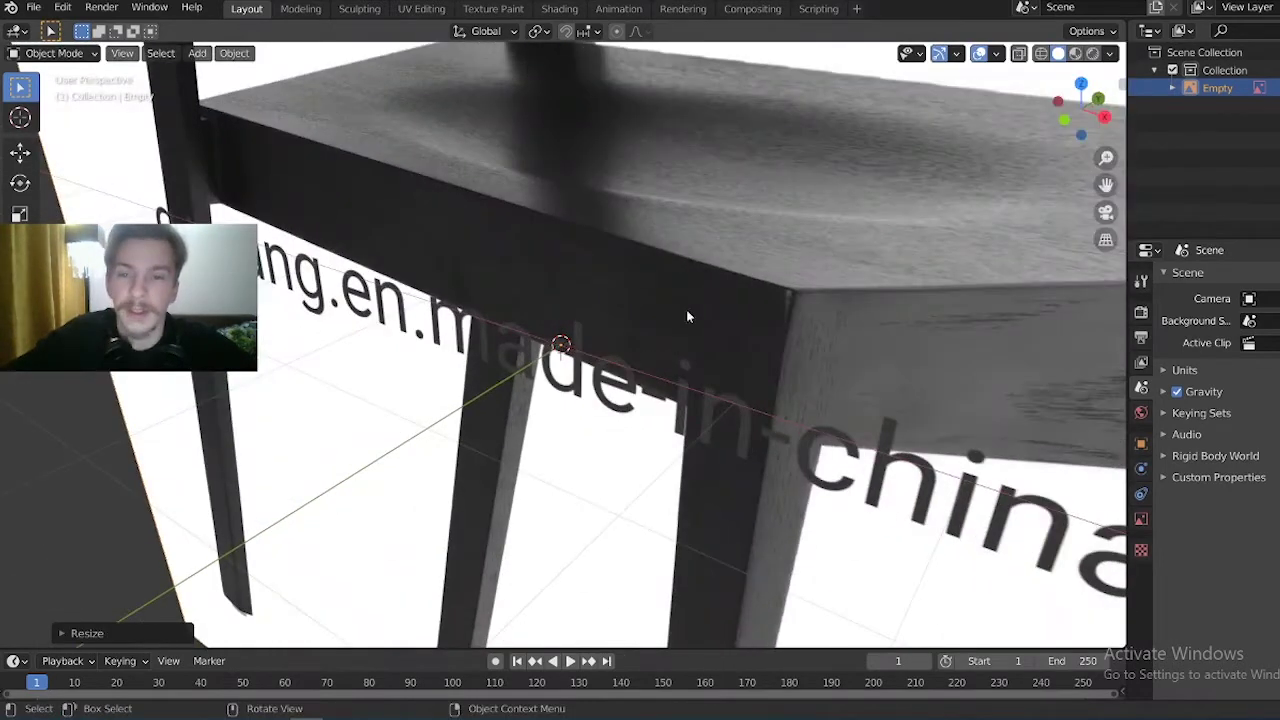
{"action": "left_click_drag", "start_coordinate": [1116, 170], "coordinate": [1116, 300]}
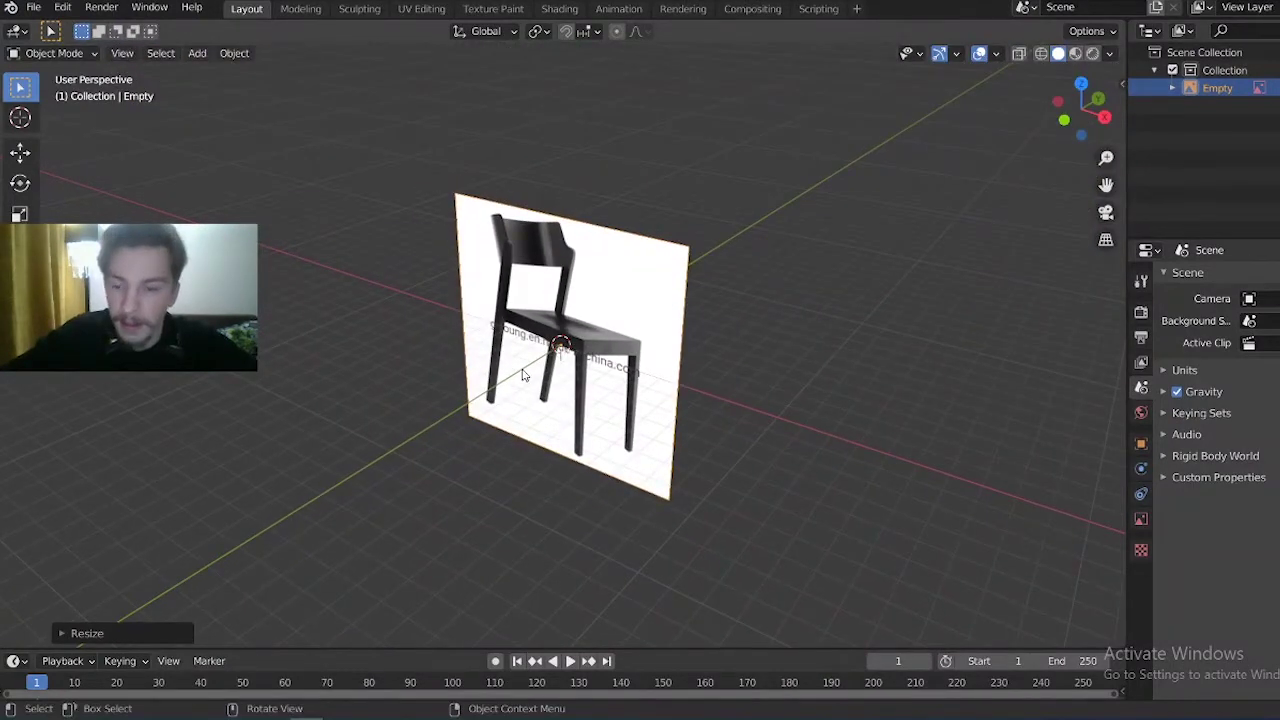
{"action": "key", "text": "g"}
{"action": "key", "text": "x"}
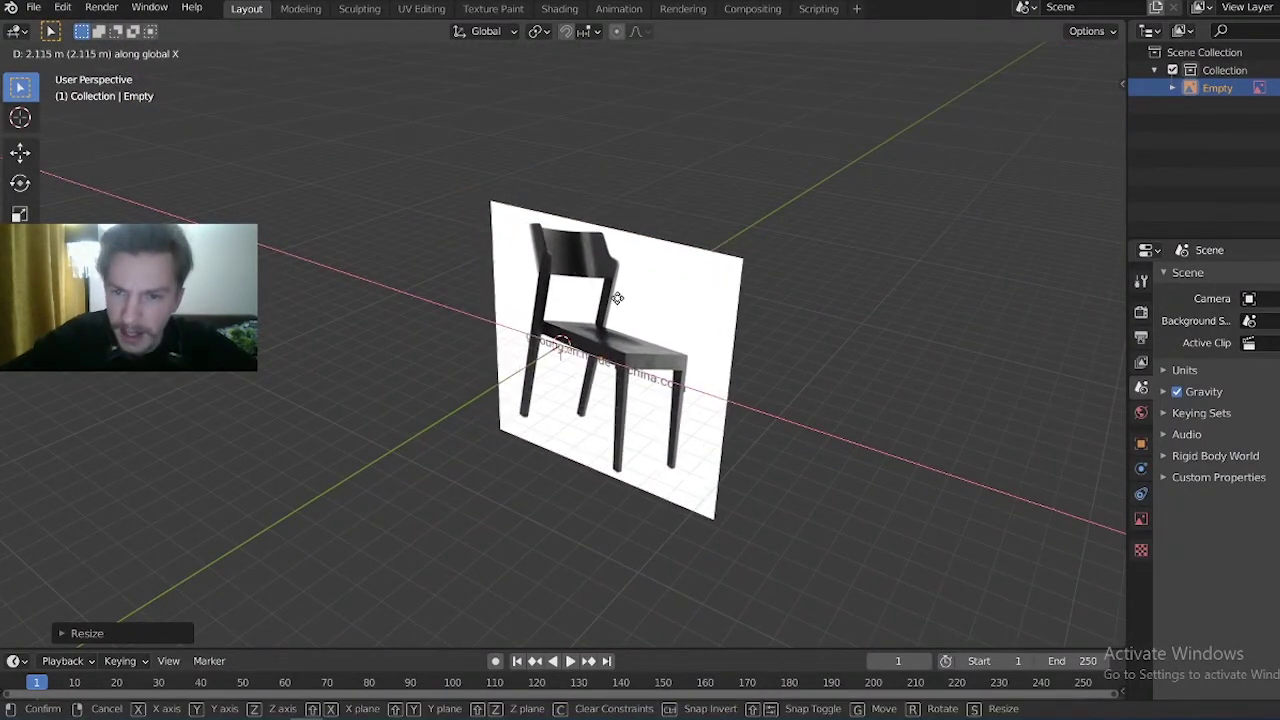
{"action": "key", "text": "y"}
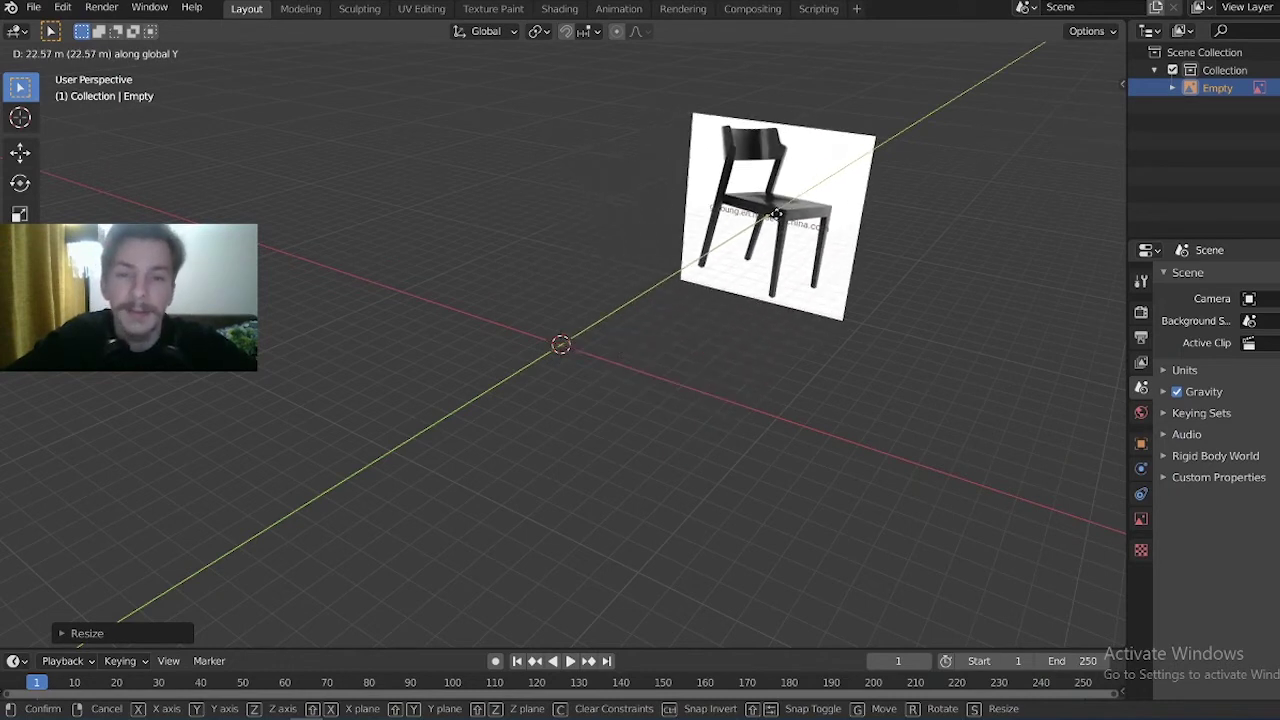
{"action": "left_click", "coordinate": [775, 213]}
Stretch the 3D view over the outliner and properties, tilt down toward the chair image, and bring up the Add menu
{"action": "middle_click_drag", "start_coordinate": [371, 271], "coordinate": [482, 312]}
{"action": "mouse_move", "coordinate": [671, 414]}
{"action": "middle_mouse_down"}
{"action": "mouse_move", "coordinate": [589, 397]}
{"action": "mouse_move", "coordinate": [574, 369]}
{"action": "middle_mouse_up"}
{"action": "left_click_drag", "start_coordinate": [1127, 337], "coordinate": [1279, 337]}
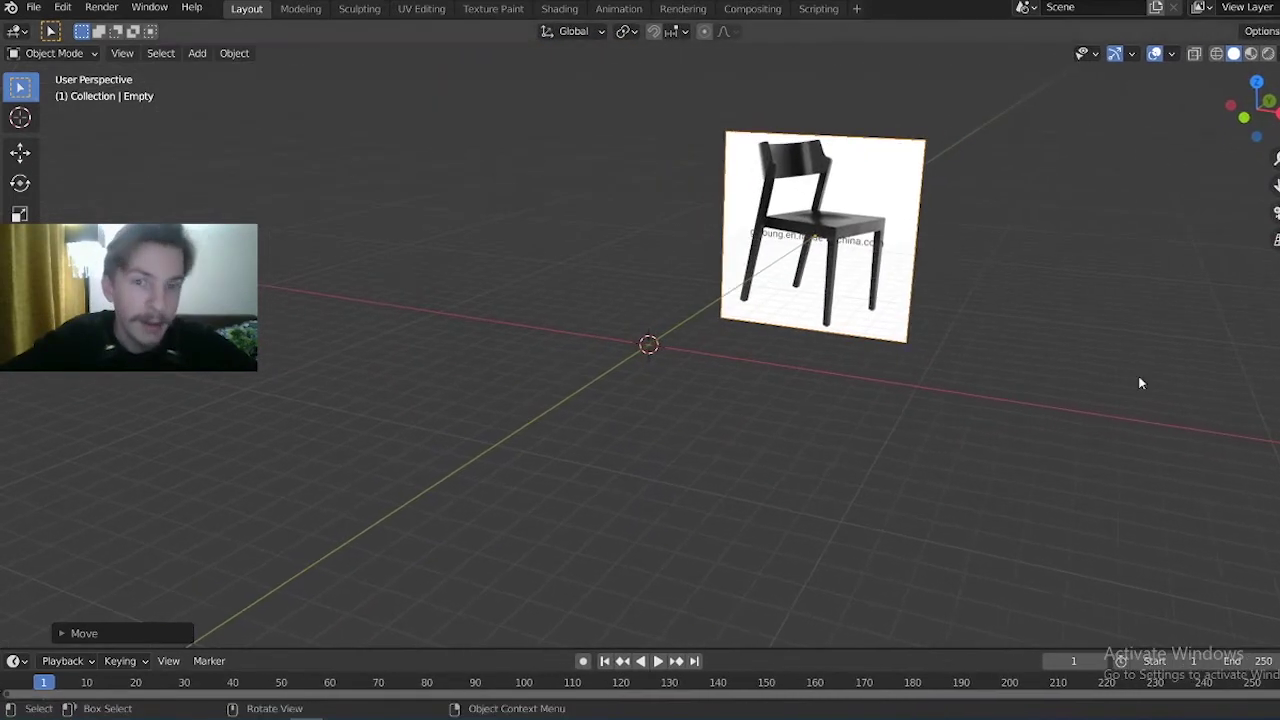
{"action": "middle_click_drag", "start_coordinate": [373, 469], "coordinate": [520, 455]}
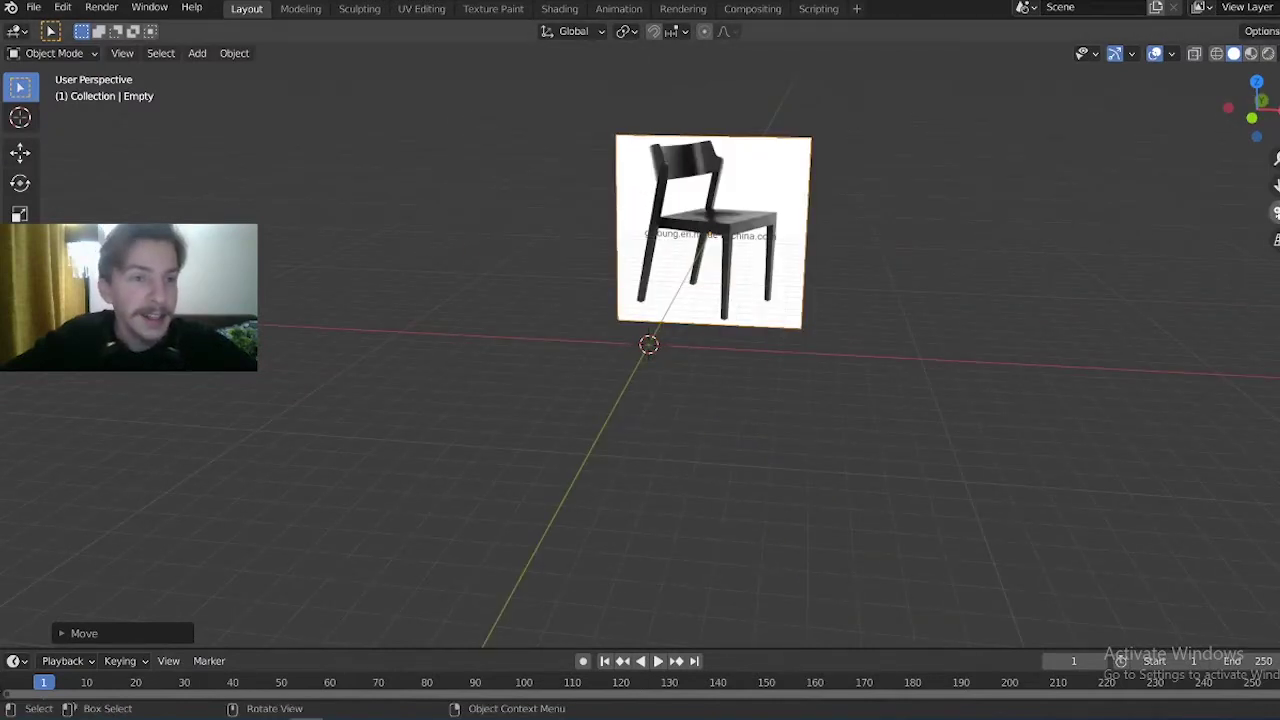
{"action": "mouse_move", "coordinate": [435, 275]}
{"action": "middle_mouse_down"}
{"action": "mouse_move", "coordinate": [429, 303]}
{"action": "mouse_move", "coordinate": [700, 345]}
{"action": "mouse_move", "coordinate": [780, 400]}
{"action": "mouse_move", "coordinate": [810, 364]}
{"action": "mouse_move", "coordinate": [634, 378]}
{"action": "middle_mouse_up"}
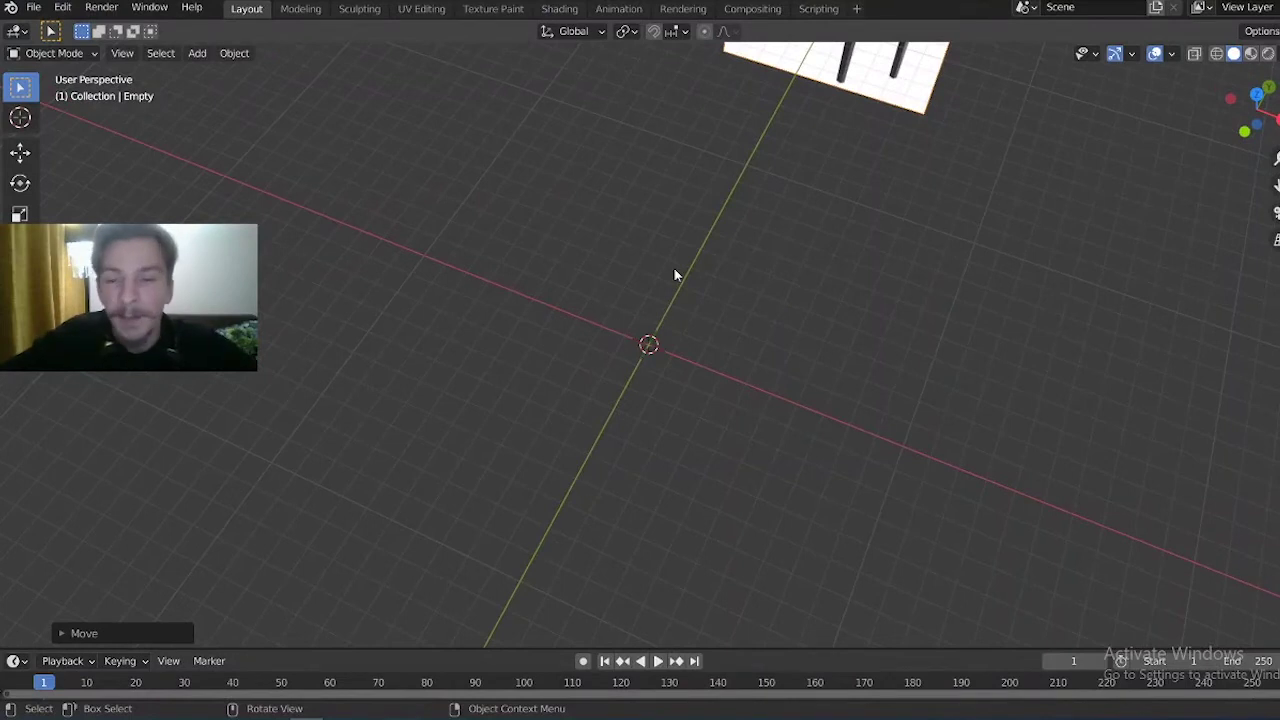
{"action": "key", "text": "shift+a"}
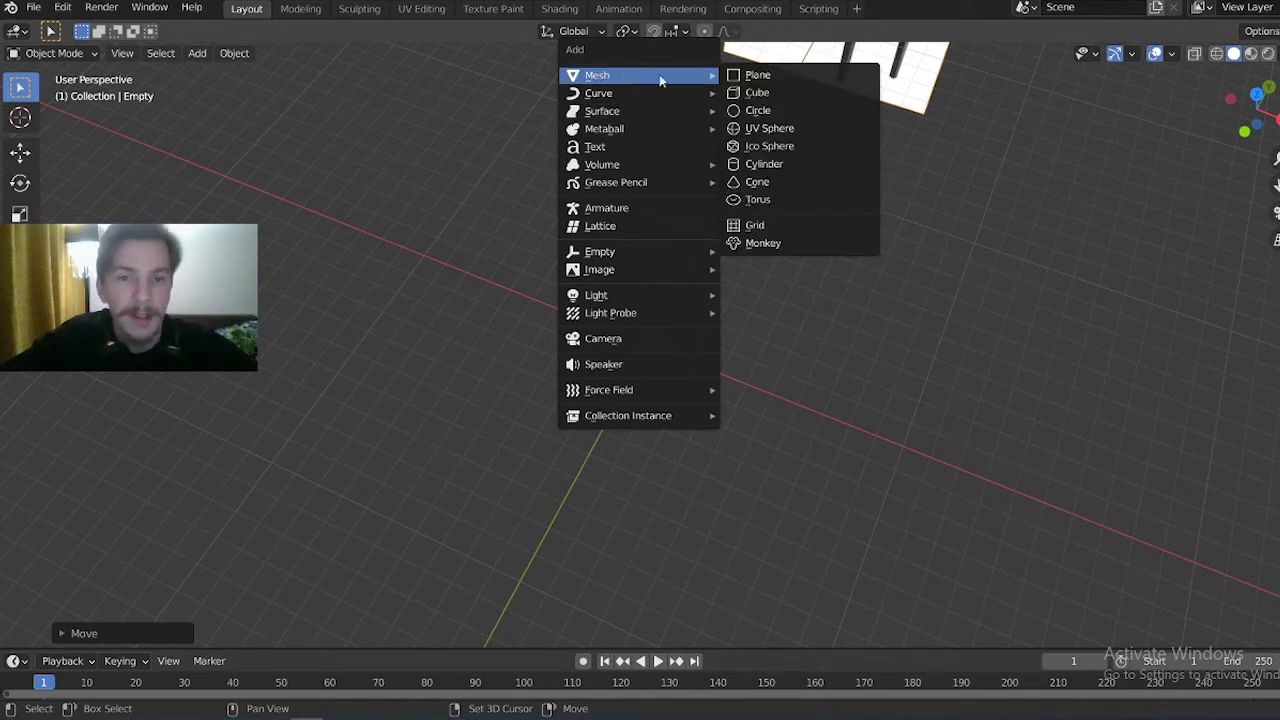
{"action": "mouse_move", "coordinate": [597, 75]}
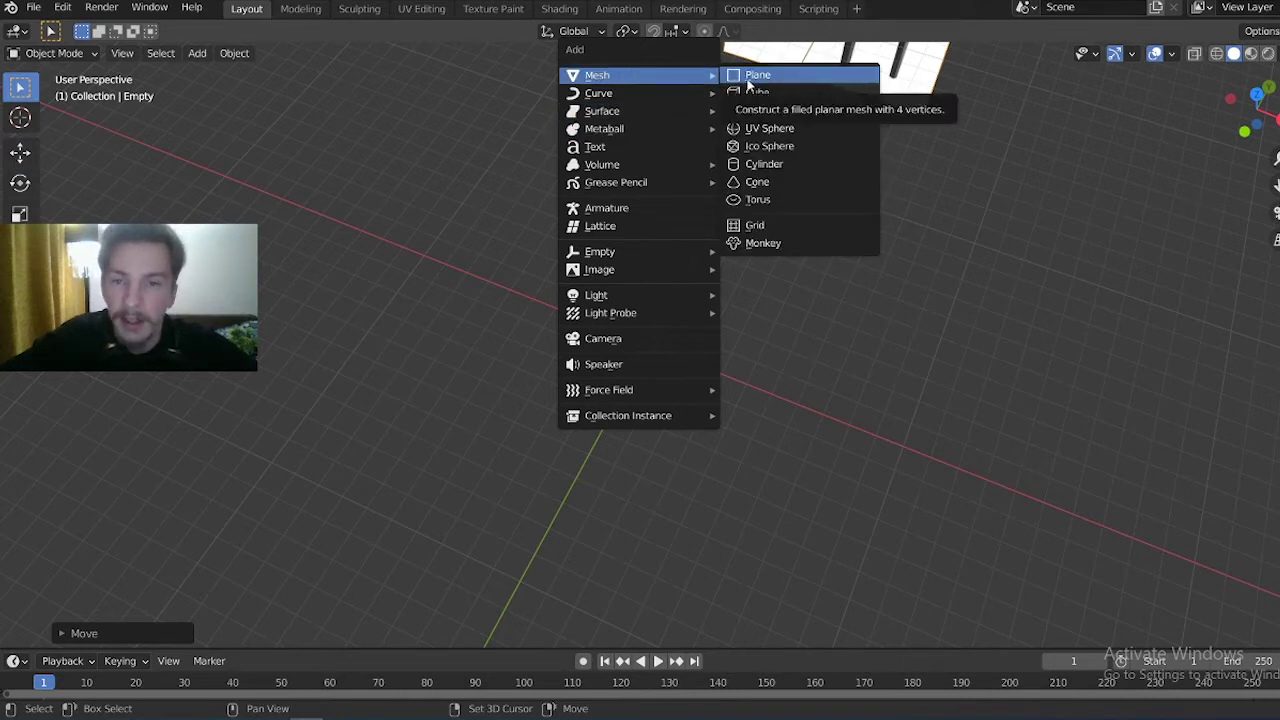
Add a plane at the origin and scale it up to seat size in front of the chair image
{"action": "left_click", "coordinate": [748, 85]}
{"action": "middle_click_drag", "start_coordinate": [686, 471], "coordinate": [748, 372]}
{"action": "scroll", "coordinate": [651, 183], "scroll_direction": "up", "scroll_amount": 4}
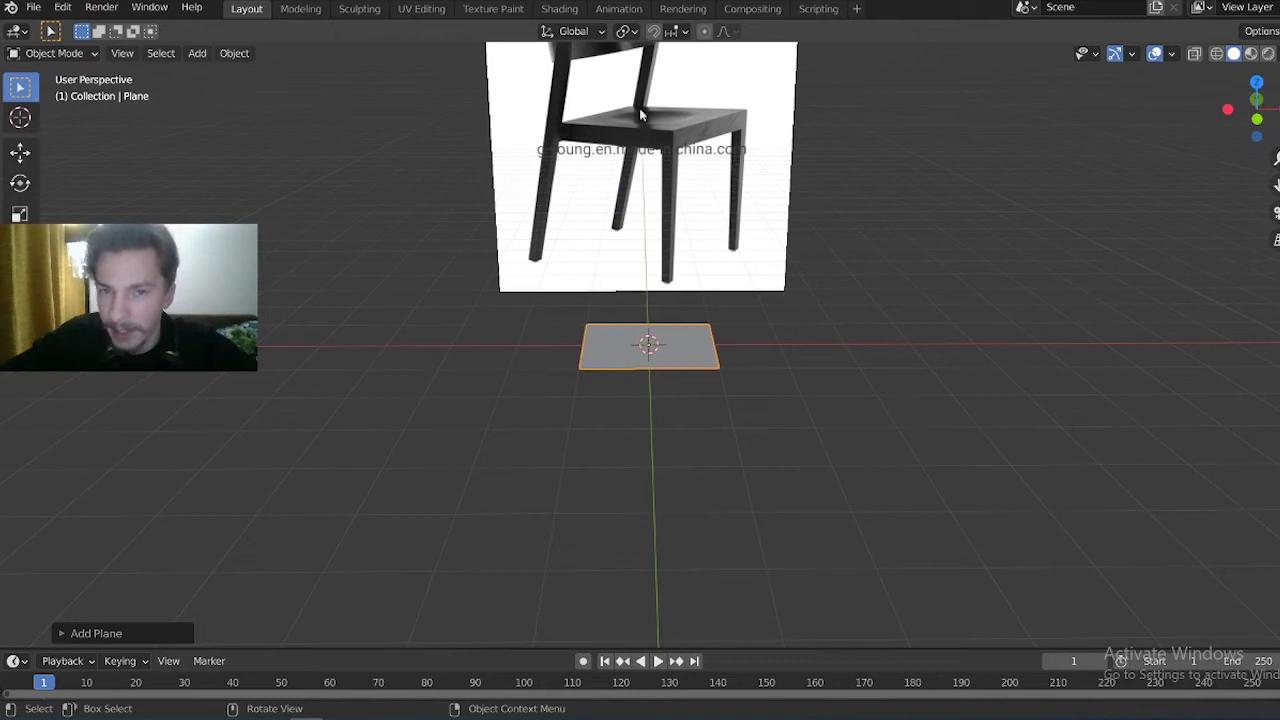
{"action": "mouse_move", "coordinate": [618, 205]}
{"action": "middle_mouse_down"}
{"action": "mouse_move", "coordinate": [600, 331]}
{"action": "mouse_move", "coordinate": [623, 331]}
{"action": "middle_mouse_up"}
{"action": "key", "text": "s"}
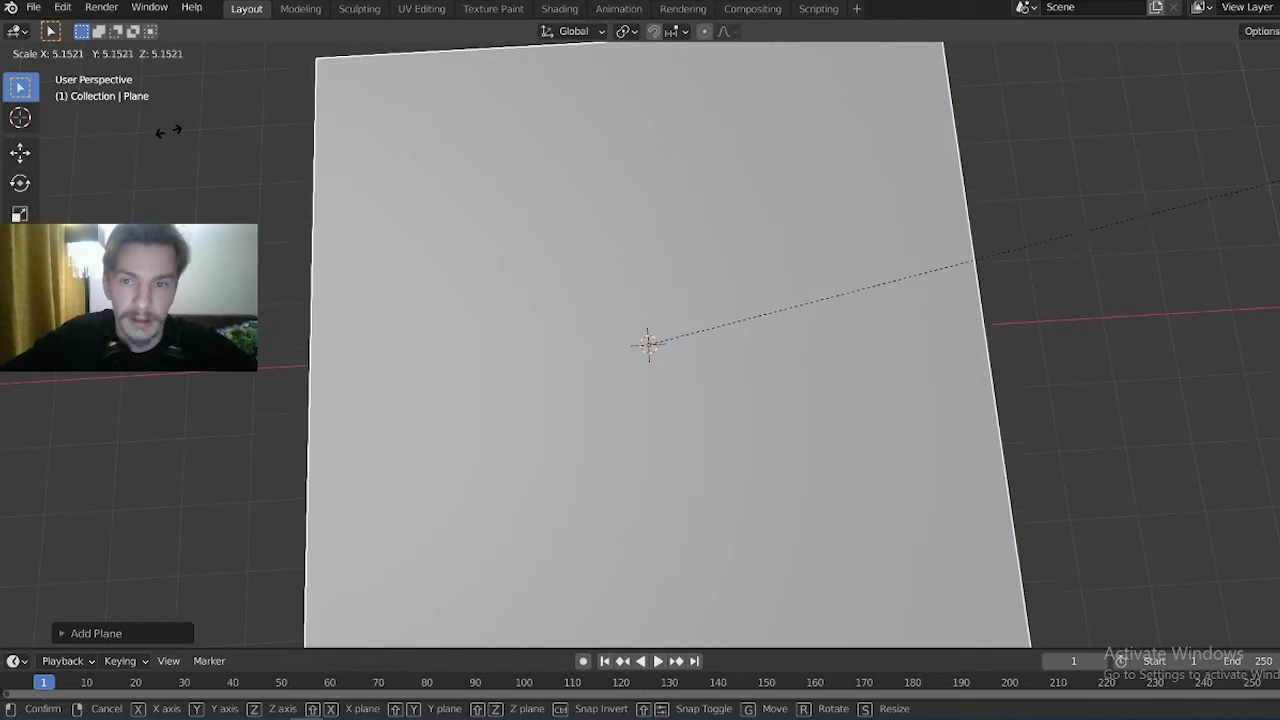
{"action": "left_click", "coordinate": [354, 206]}
{"action": "scroll", "coordinate": [320, 300], "scroll_direction": "down", "scroll_amount": 5}
{"action": "mouse_move", "coordinate": [409, 380]}
{"action": "middle_mouse_down"}
{"action": "mouse_move", "coordinate": [502, 283]}
{"action": "mouse_move", "coordinate": [204, 86]}
{"action": "middle_mouse_up"}
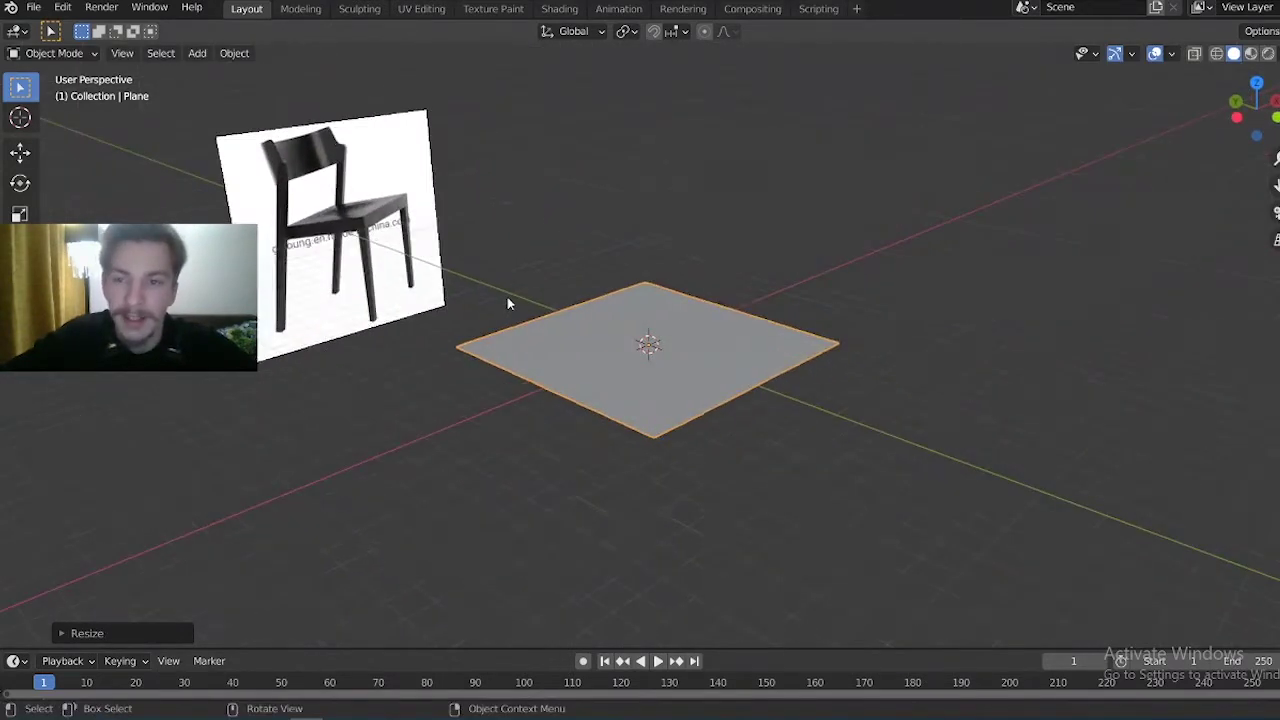
{"action": "left_click_drag", "start_coordinate": [1276, 158], "coordinate": [1193, 180]}
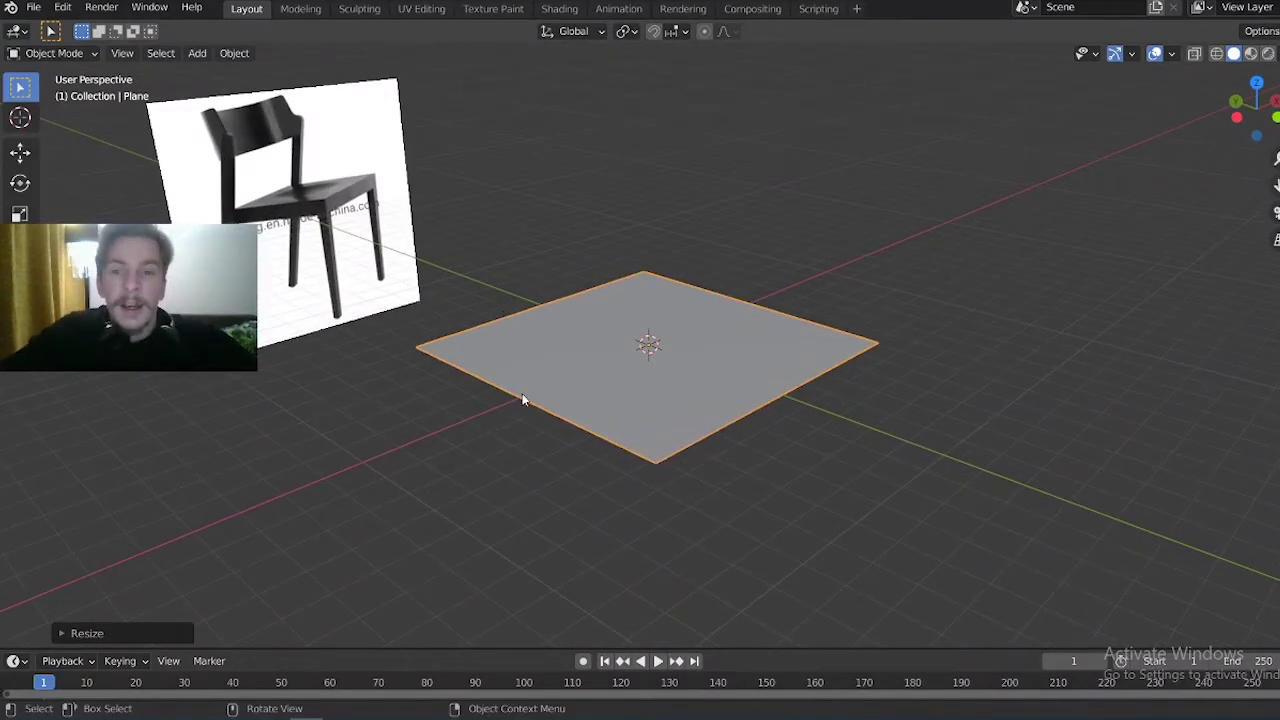
{"action": "middle_click_drag", "start_coordinate": [609, 375], "coordinate": [602, 378]}
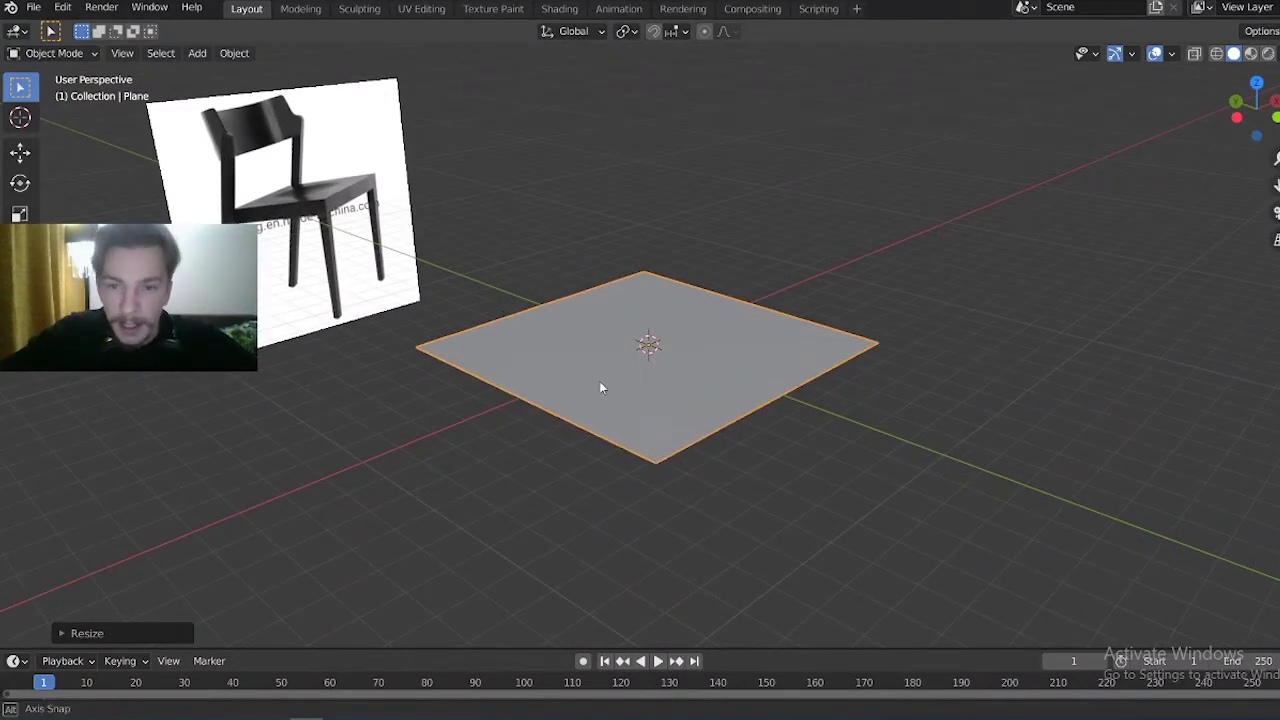
Enter Edit Mode and try selecting a vertex, an edge, then the whole plane face
{"action": "key", "text": "Tab"}
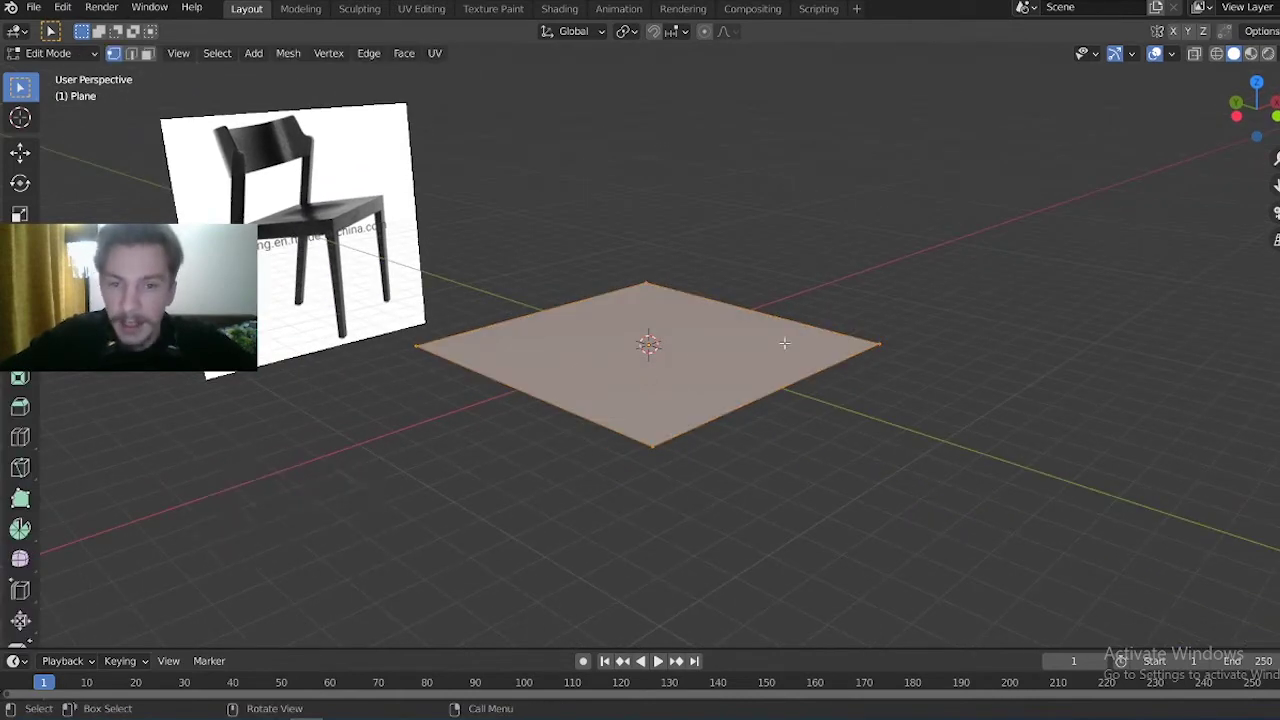
{"action": "left_click_drag", "start_coordinate": [924, 357], "coordinate": [754, 286]}
{"action": "left_click_drag", "start_coordinate": [505, 450], "coordinate": [450, 355]}
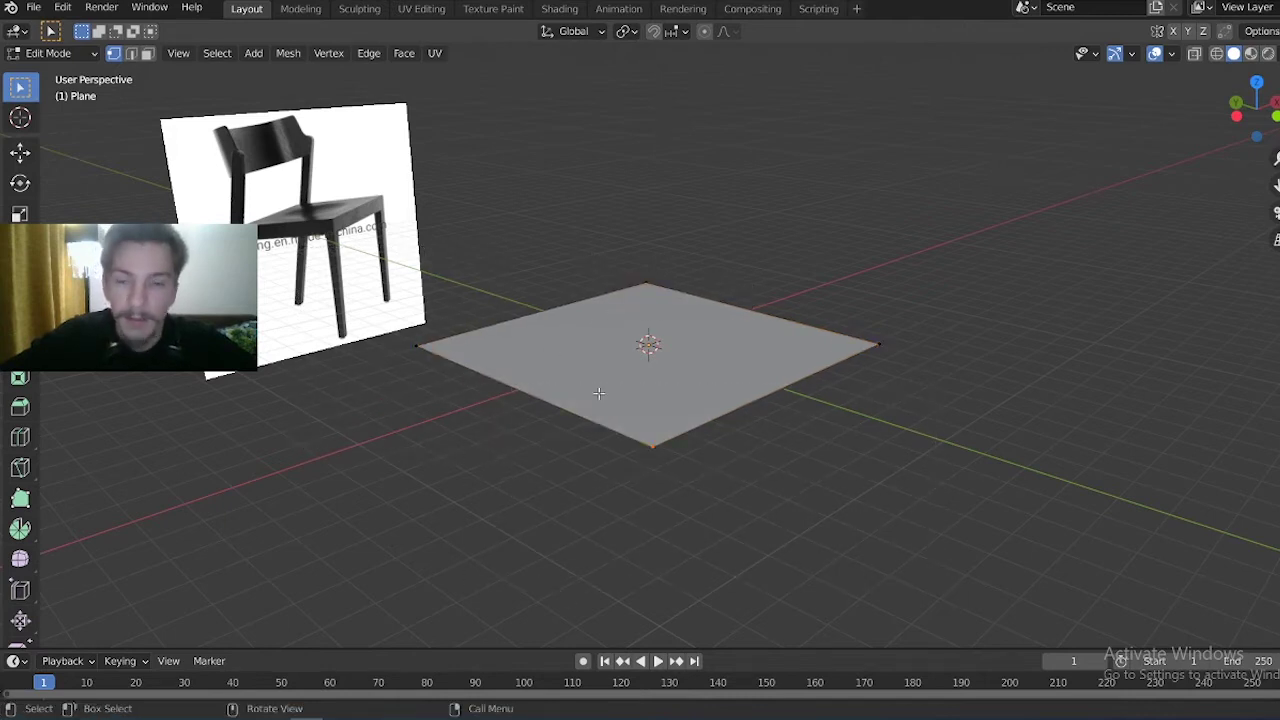
{"action": "left_click", "coordinate": [565, 397]}
{"action": "key", "text": "2"}
{"action": "left_click", "coordinate": [717, 426]}
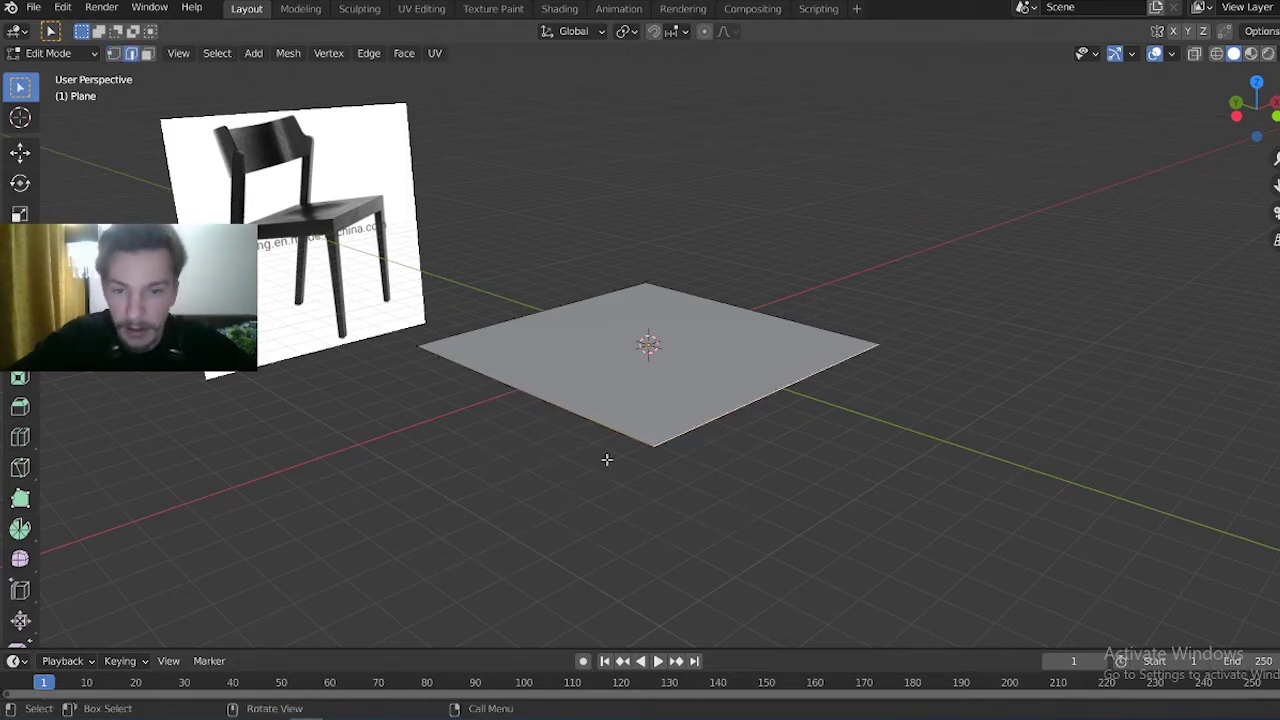
{"action": "key", "text": "3"}
{"action": "left_click", "coordinate": [668, 342]}
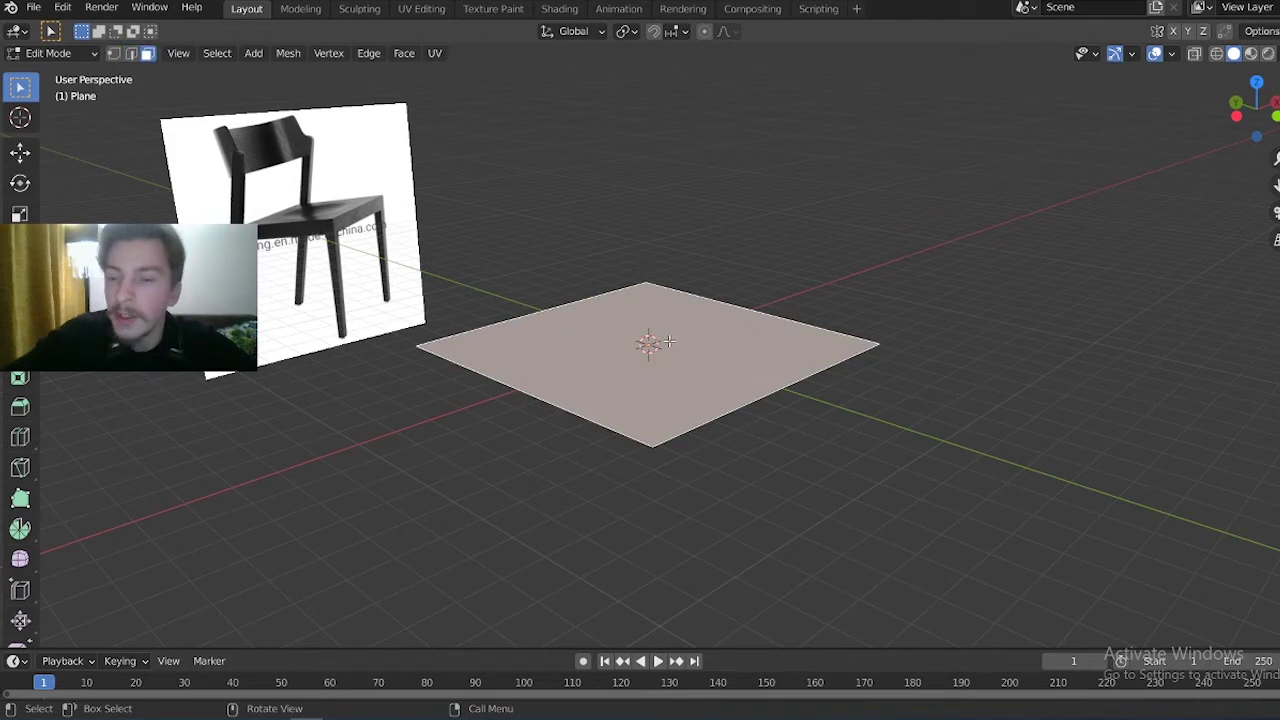
Settle on face select, cancel a trial scale, and start extruding the face
{"action": "key", "text": "1"}
{"action": "key", "text": "2"}
{"action": "key", "text": "3"}
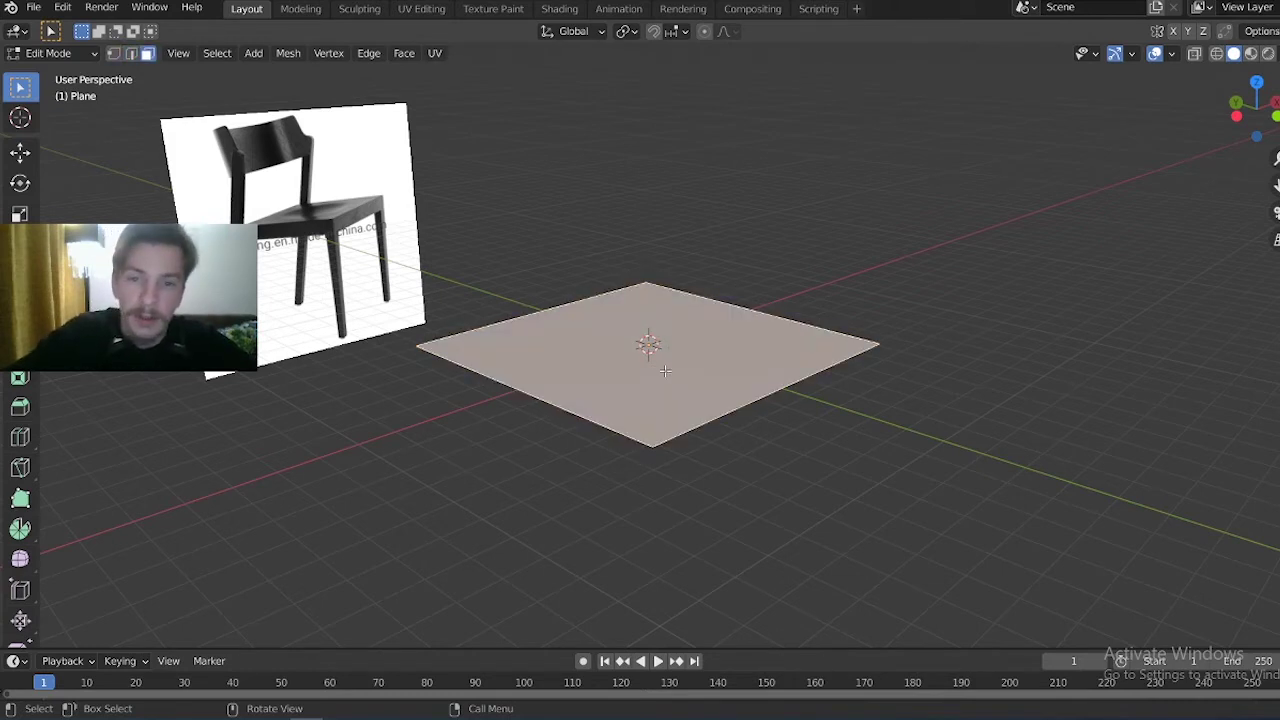
{"action": "key", "text": "1"}
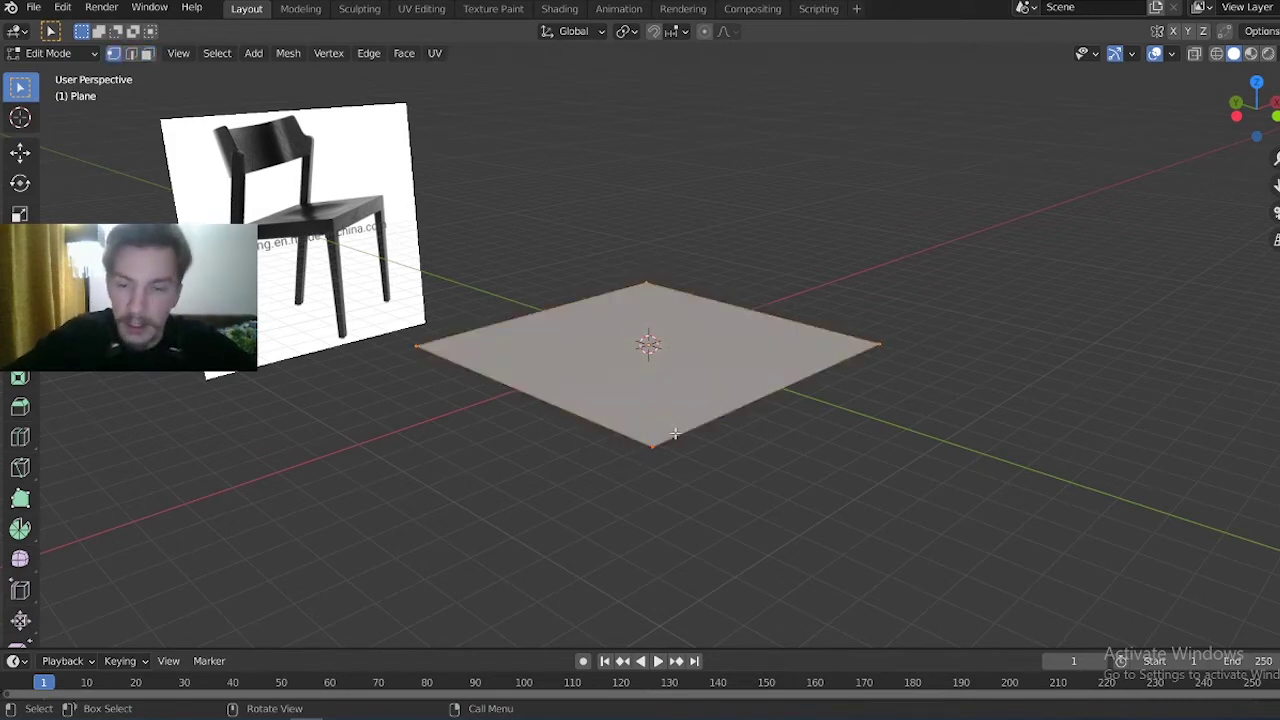
{"action": "key", "text": "3"}
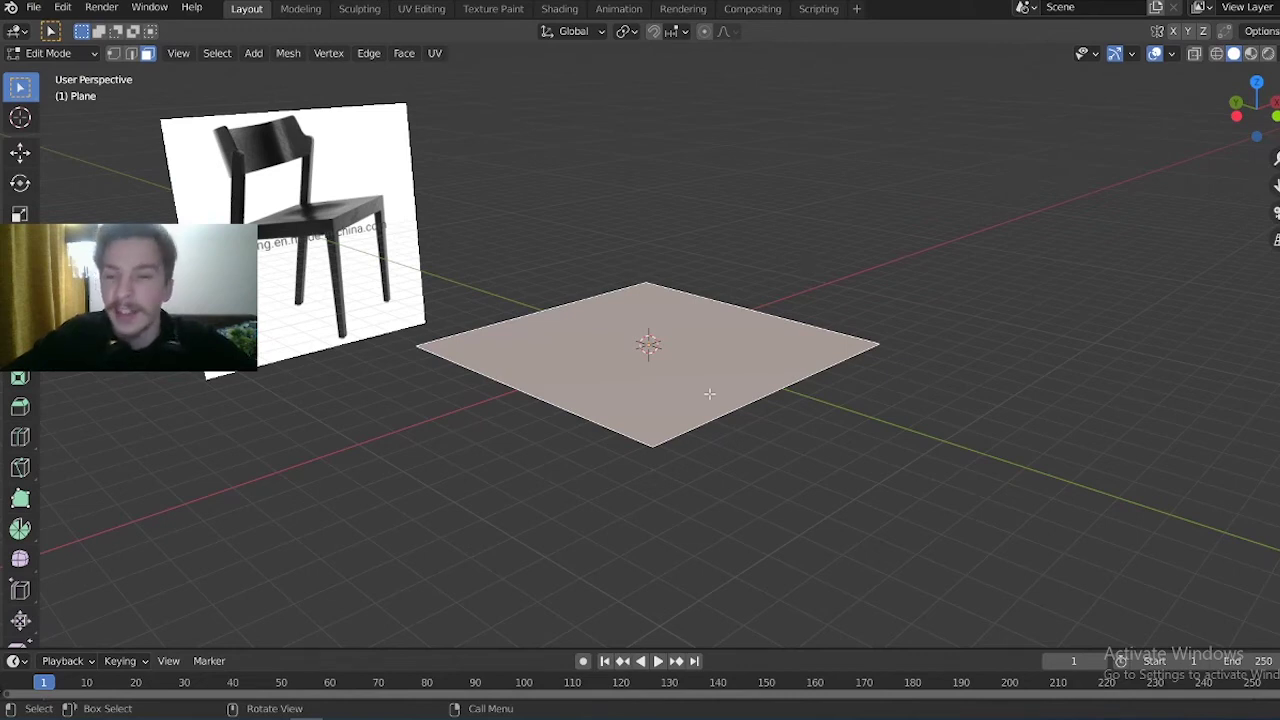
{"action": "key", "text": "s"}
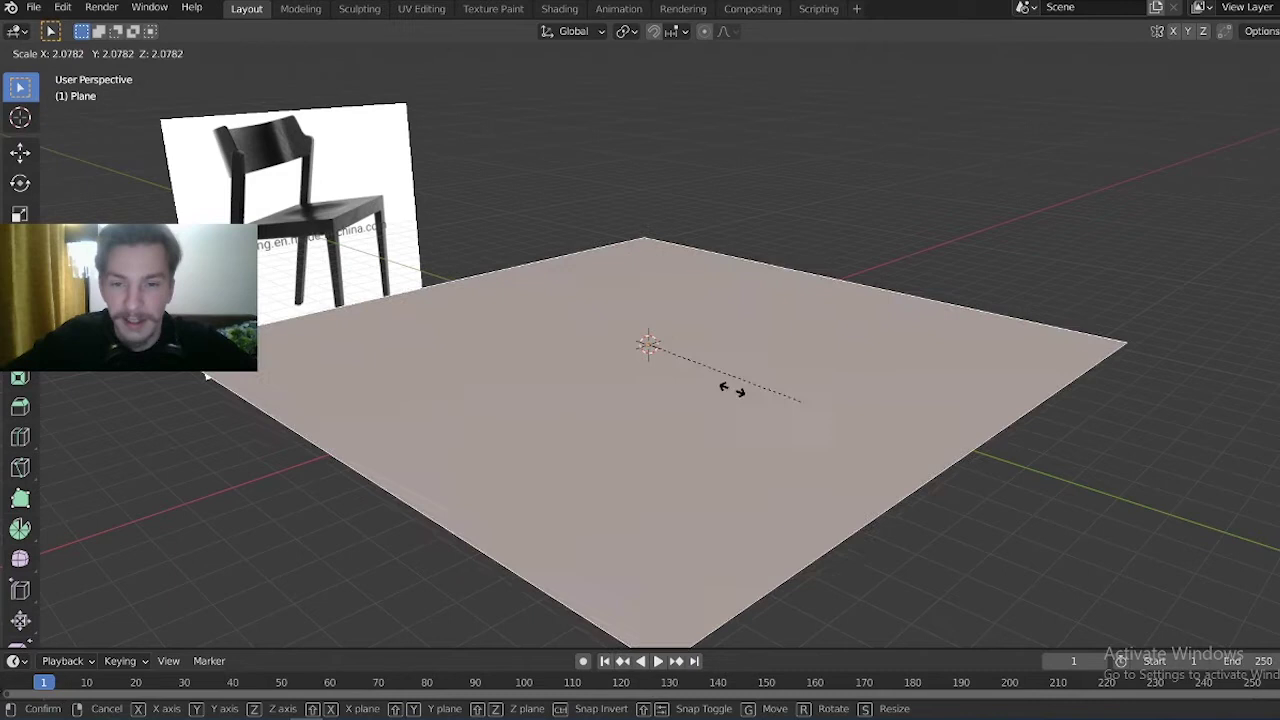
{"action": "key", "text": "Escape"}
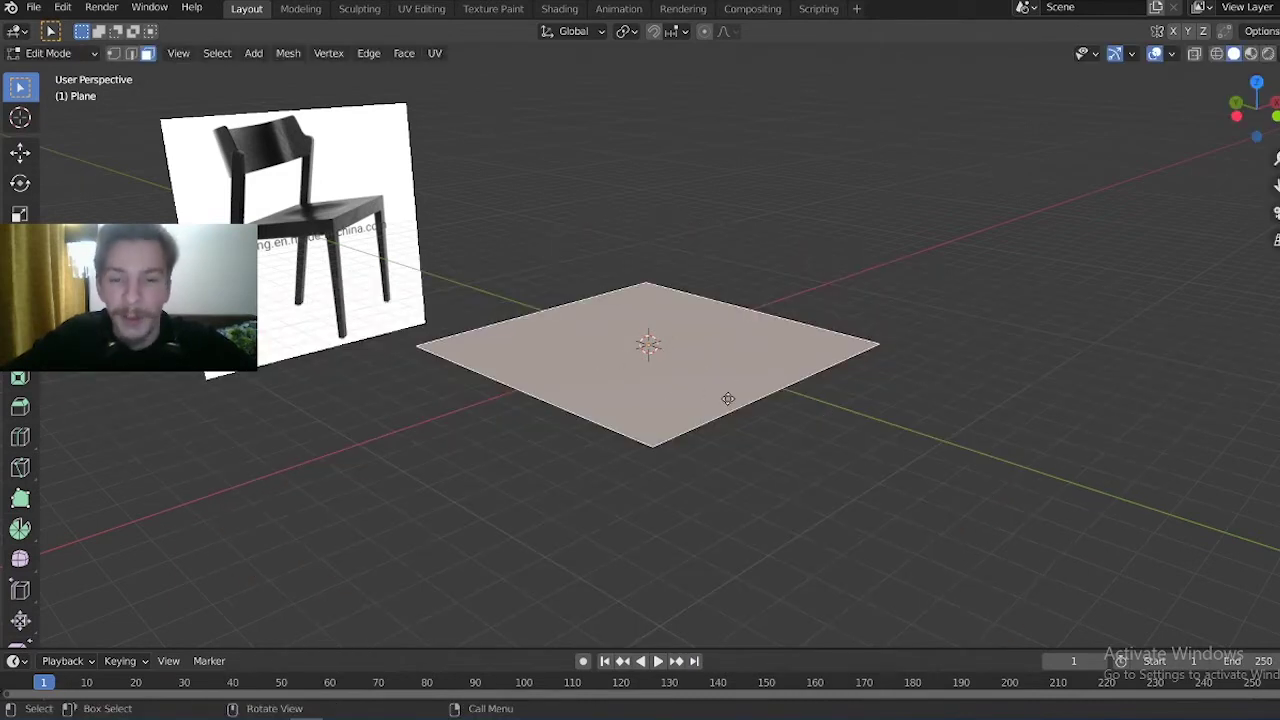
{"action": "key", "text": "e"}
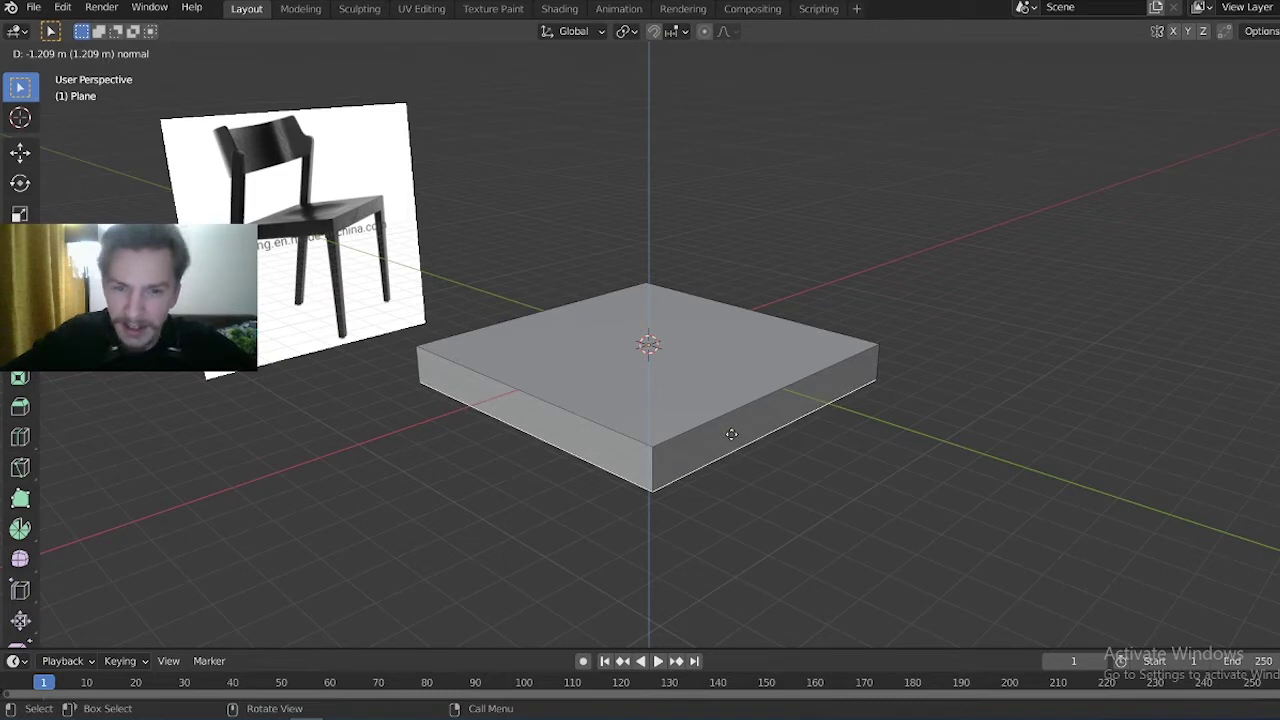
Push the seat face down along Z to give the slab its thickness
{"action": "left_click", "coordinate": [731, 433]}
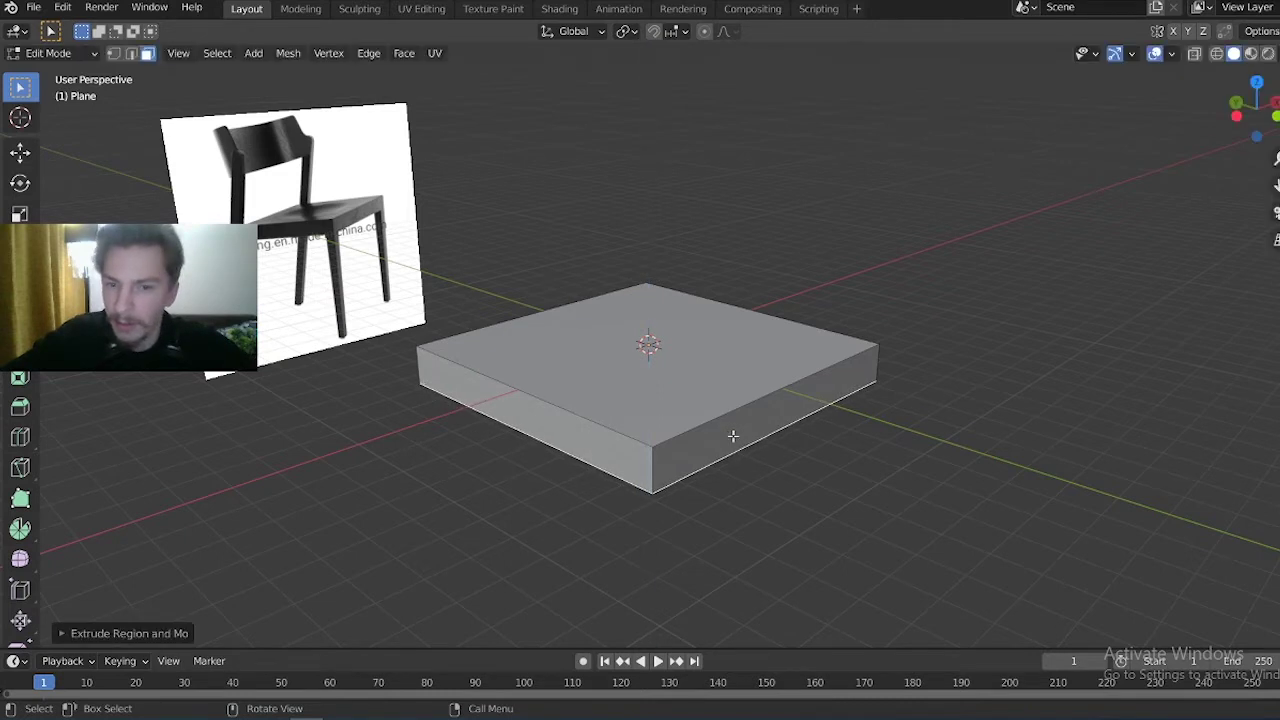
{"action": "mouse_move", "coordinate": [728, 444]}
{"action": "middle_mouse_down"}
{"action": "mouse_move", "coordinate": [743, 343]}
{"action": "mouse_move", "coordinate": [771, 351]}
{"action": "mouse_move", "coordinate": [750, 429]}
{"action": "mouse_move", "coordinate": [714, 463]}
{"action": "mouse_move", "coordinate": [600, 415]}
{"action": "mouse_move", "coordinate": [608, 380]}
{"action": "mouse_move", "coordinate": [609, 433]}
{"action": "middle_mouse_up"}
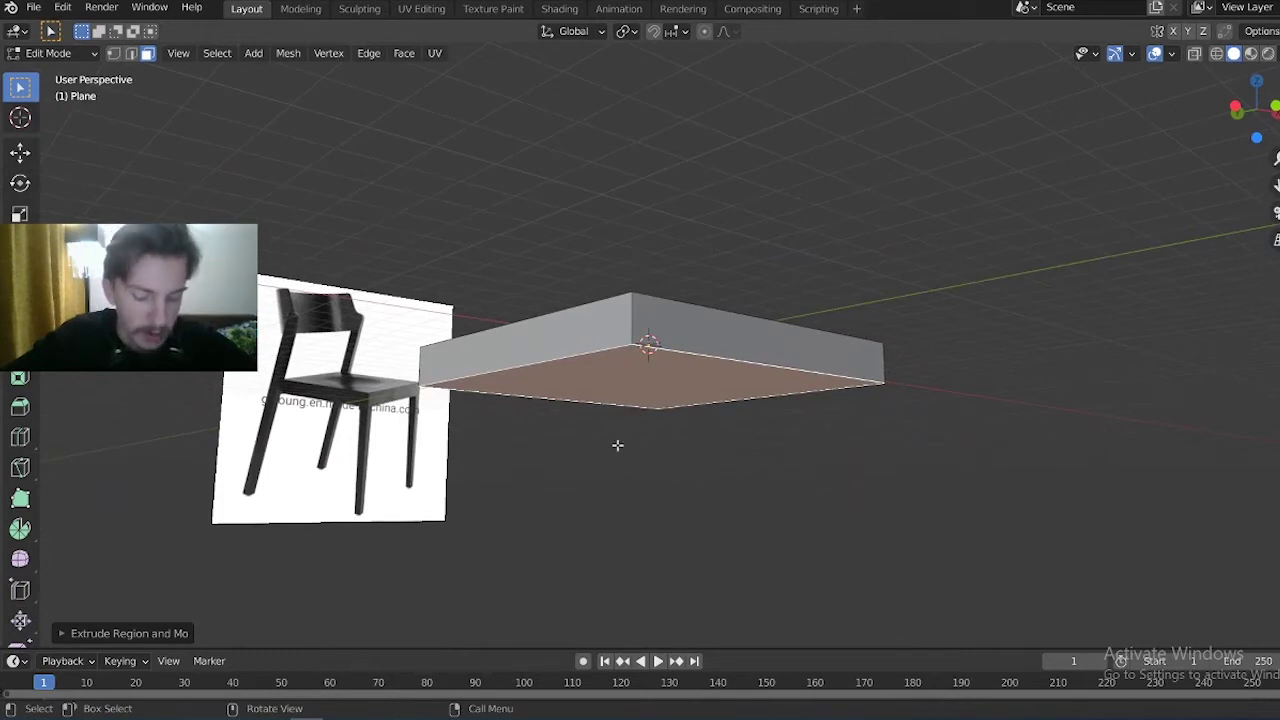
{"action": "middle_click_drag", "start_coordinate": [617, 445], "coordinate": [606, 477]}
{"action": "key", "text": "g"}
{"action": "key", "text": "z"}
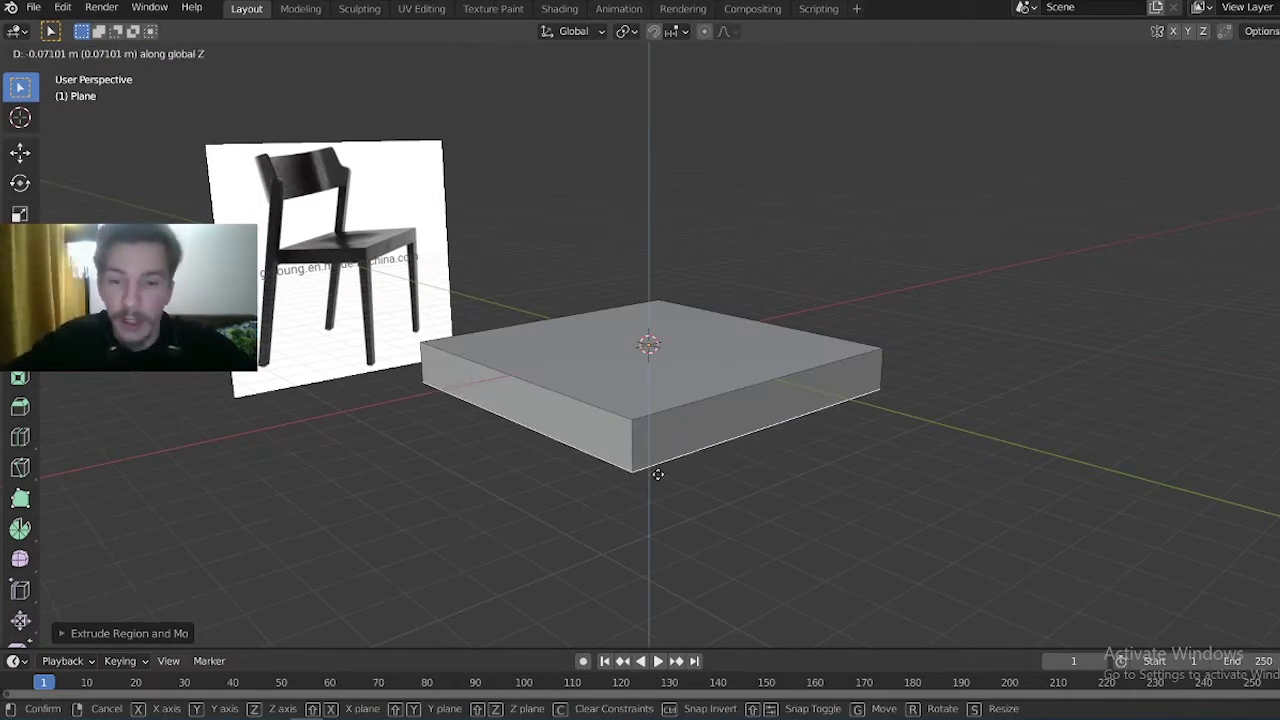
{"action": "left_click", "coordinate": [669, 472]}
Inspect the slab from below and deselect its bottom face
{"action": "middle_click_drag", "start_coordinate": [671, 480], "coordinate": [666, 489]}
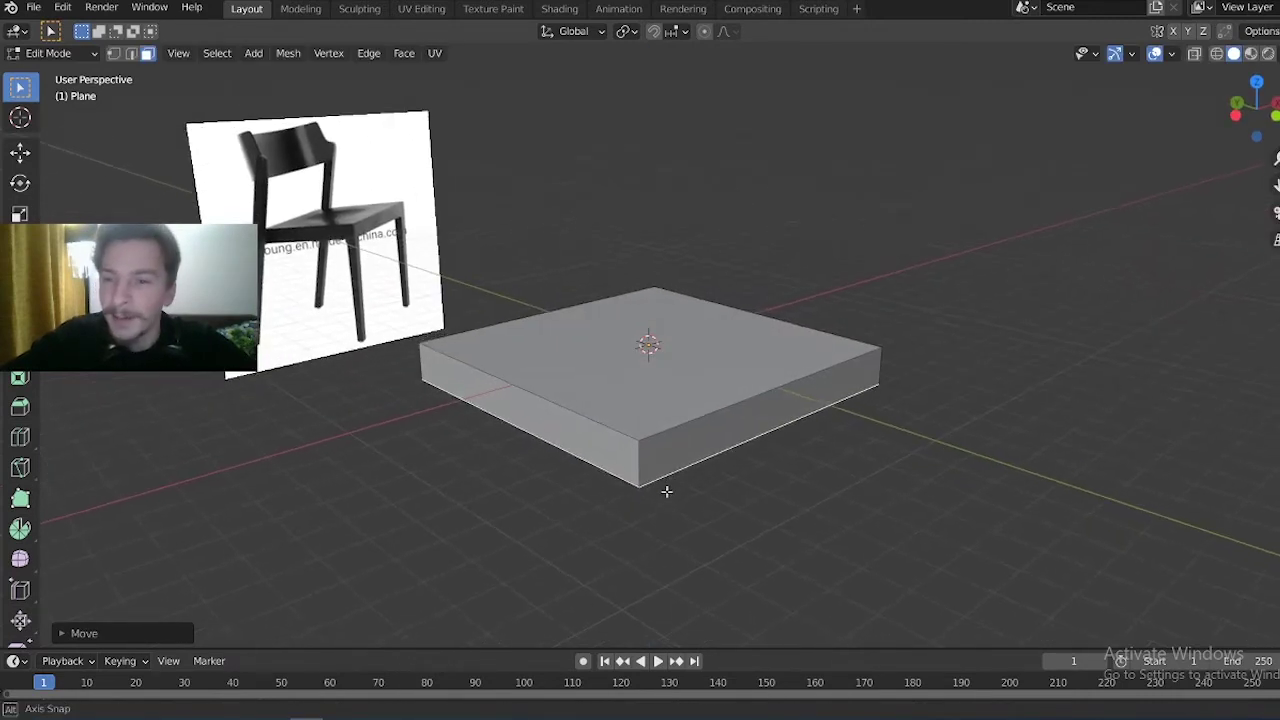
{"action": "scroll", "coordinate": [312, 237], "scroll_direction": "up", "scroll_amount": 2}
{"action": "scroll", "coordinate": [312, 237], "scroll_direction": "up", "scroll_amount": 3}
{"action": "scroll", "coordinate": [312, 237], "scroll_direction": "down", "scroll_amount": 1}
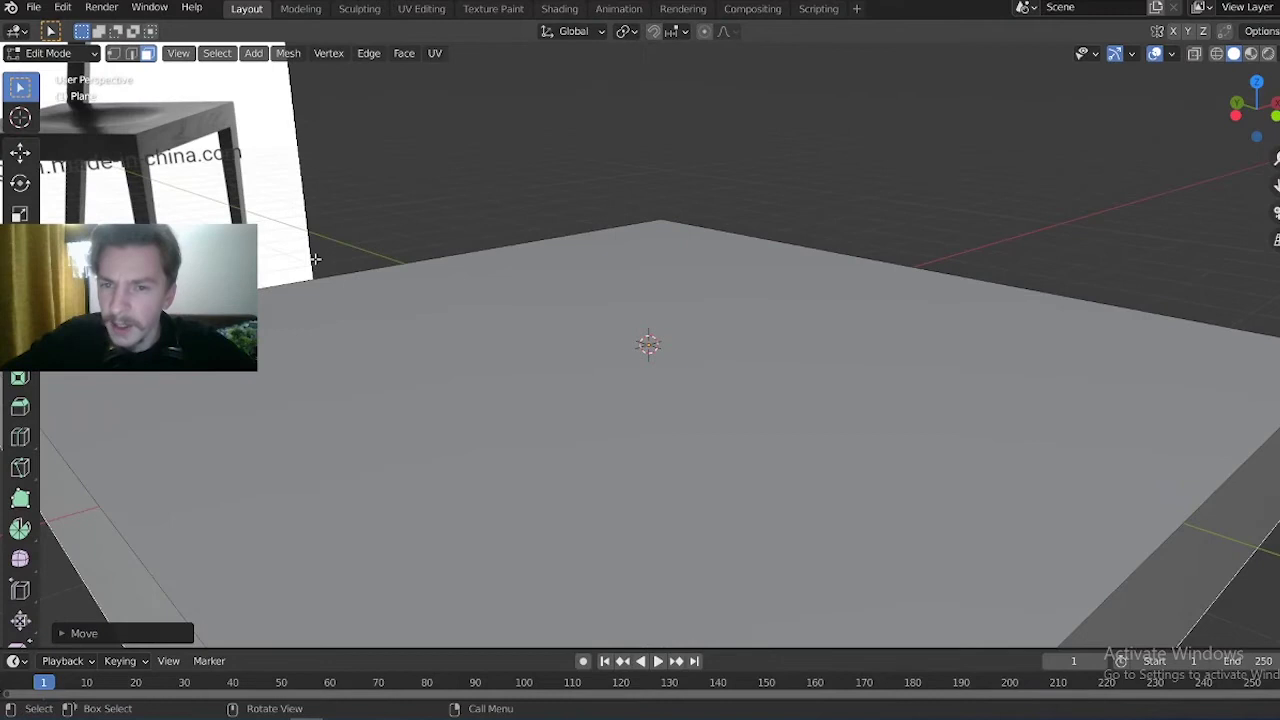
{"action": "scroll", "coordinate": [361, 273], "scroll_direction": "down", "scroll_amount": 1}
{"action": "scroll", "coordinate": [612, 310], "scroll_direction": "up", "scroll_amount": 1}
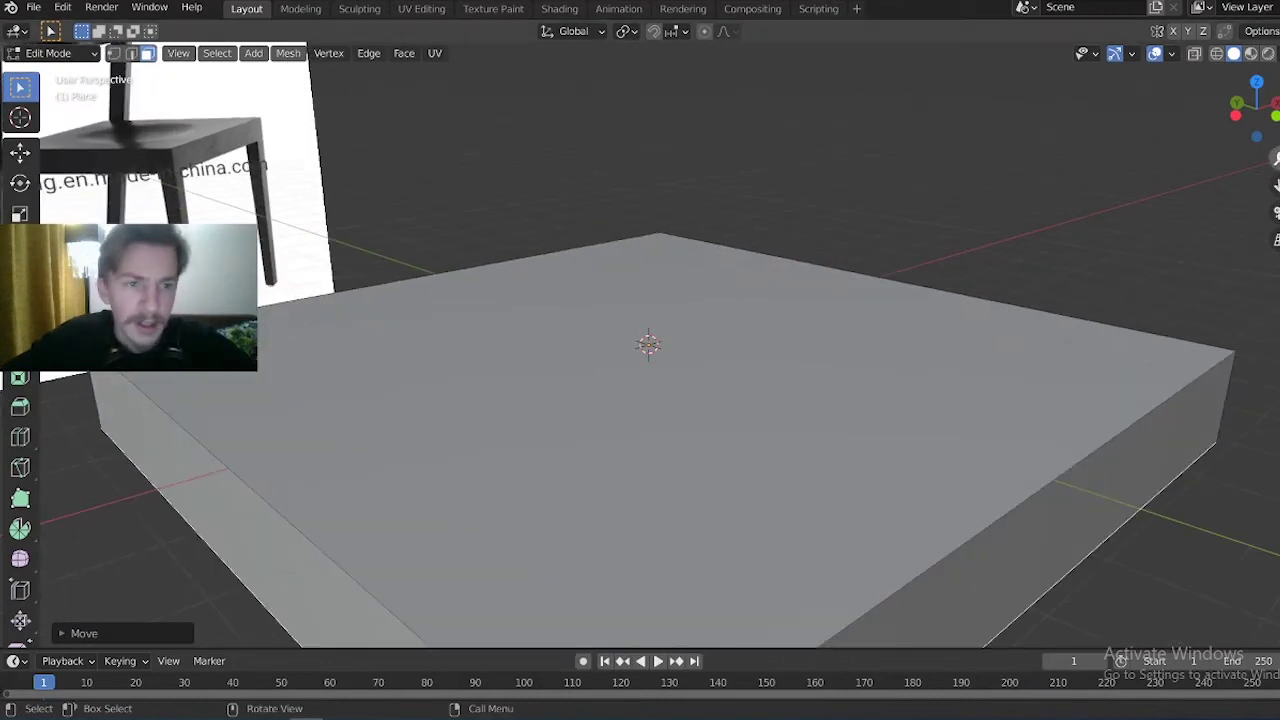
{"action": "scroll", "coordinate": [640, 345], "scroll_direction": "down", "scroll_amount": 2}
{"action": "scroll", "coordinate": [640, 345], "scroll_direction": "down", "scroll_amount": 2}
{"action": "scroll", "coordinate": [640, 345], "scroll_direction": "down", "scroll_amount": 1}
{"action": "scroll", "coordinate": [857, 237], "scroll_direction": "down", "scroll_amount": 1}
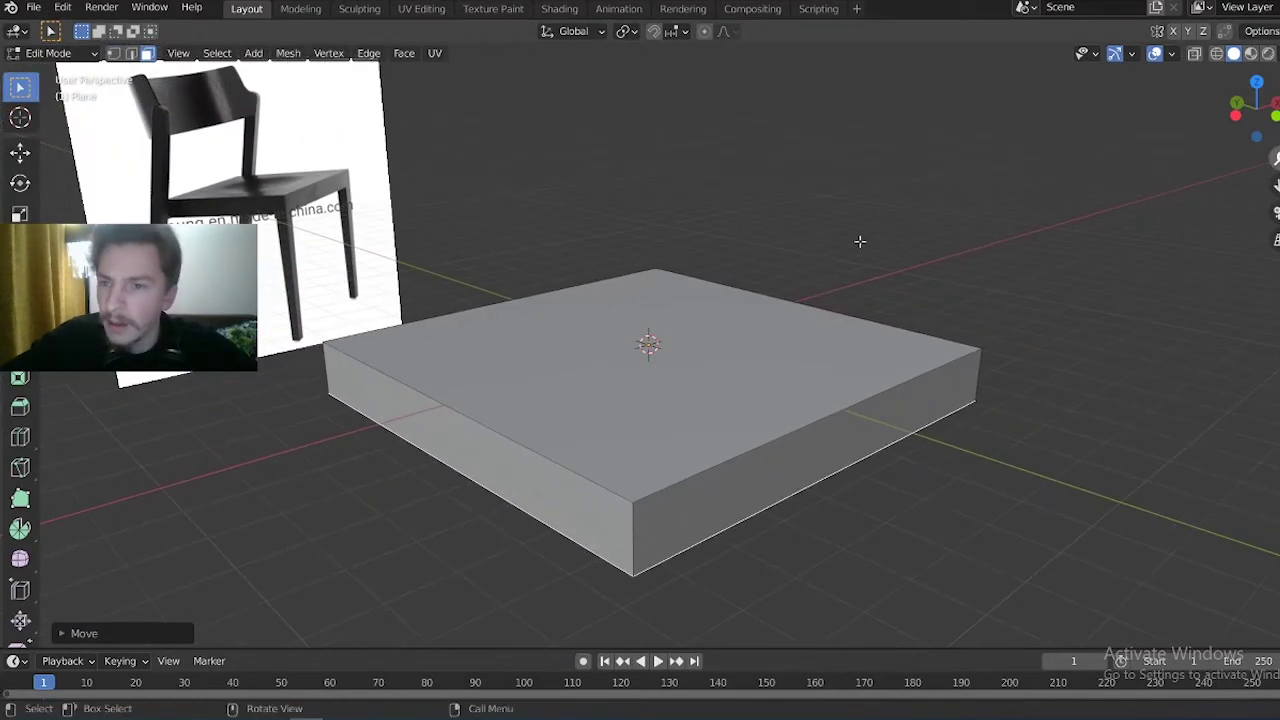
{"action": "middle_click_drag", "start_coordinate": [777, 486], "coordinate": [771, 229]}
{"action": "key", "text": "alt+a"}
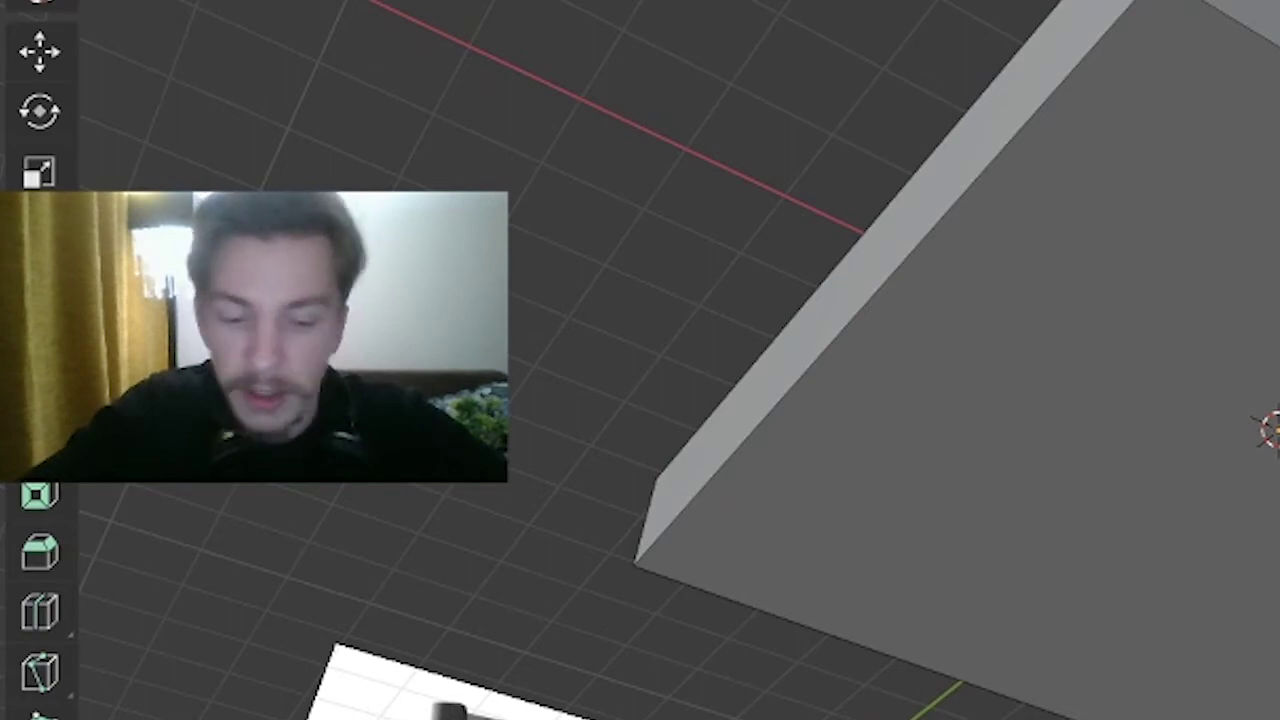
{"action": "key", "text": "ctrl+r"}
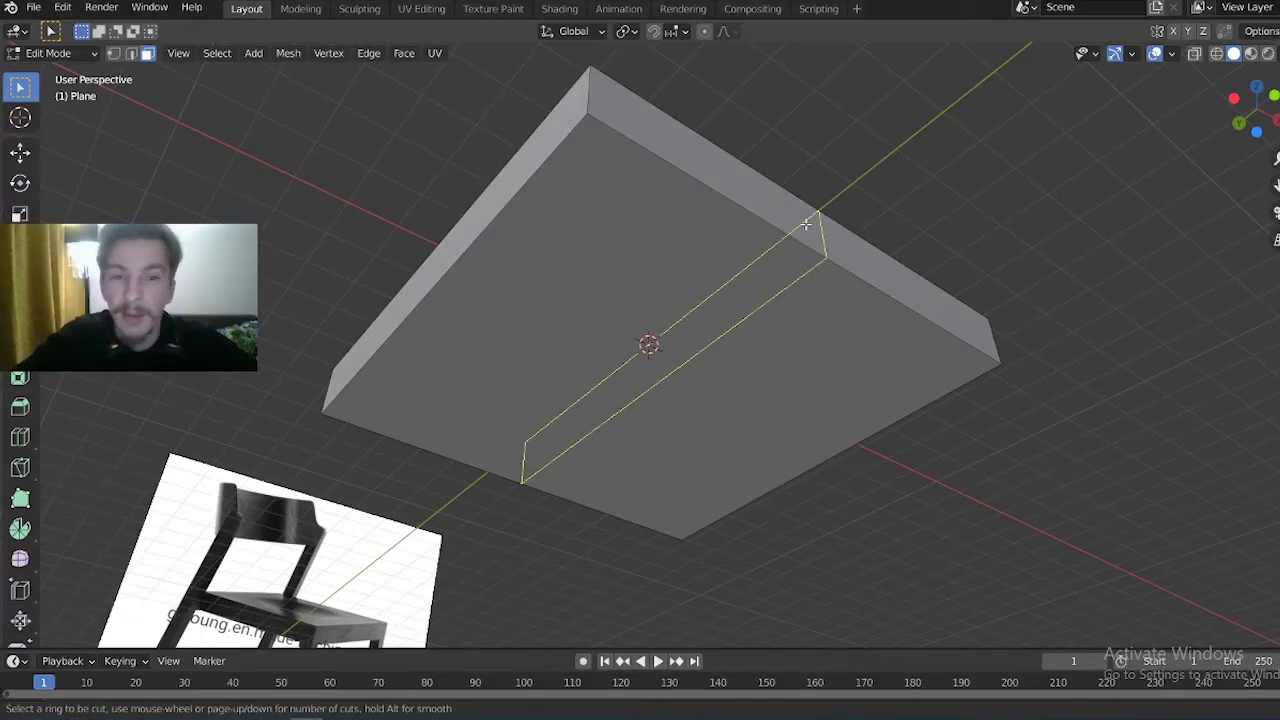
{"action": "left_click", "coordinate": [805, 225]}
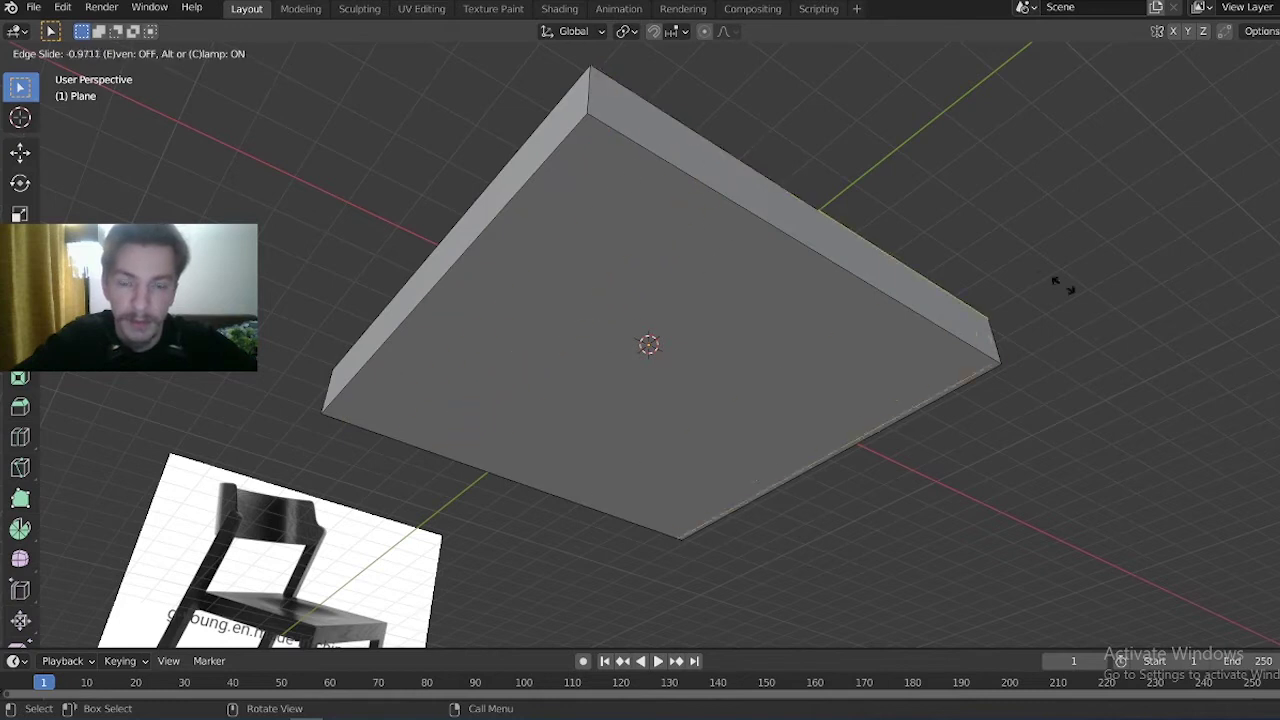
{"action": "left_click", "coordinate": [811, 290]}
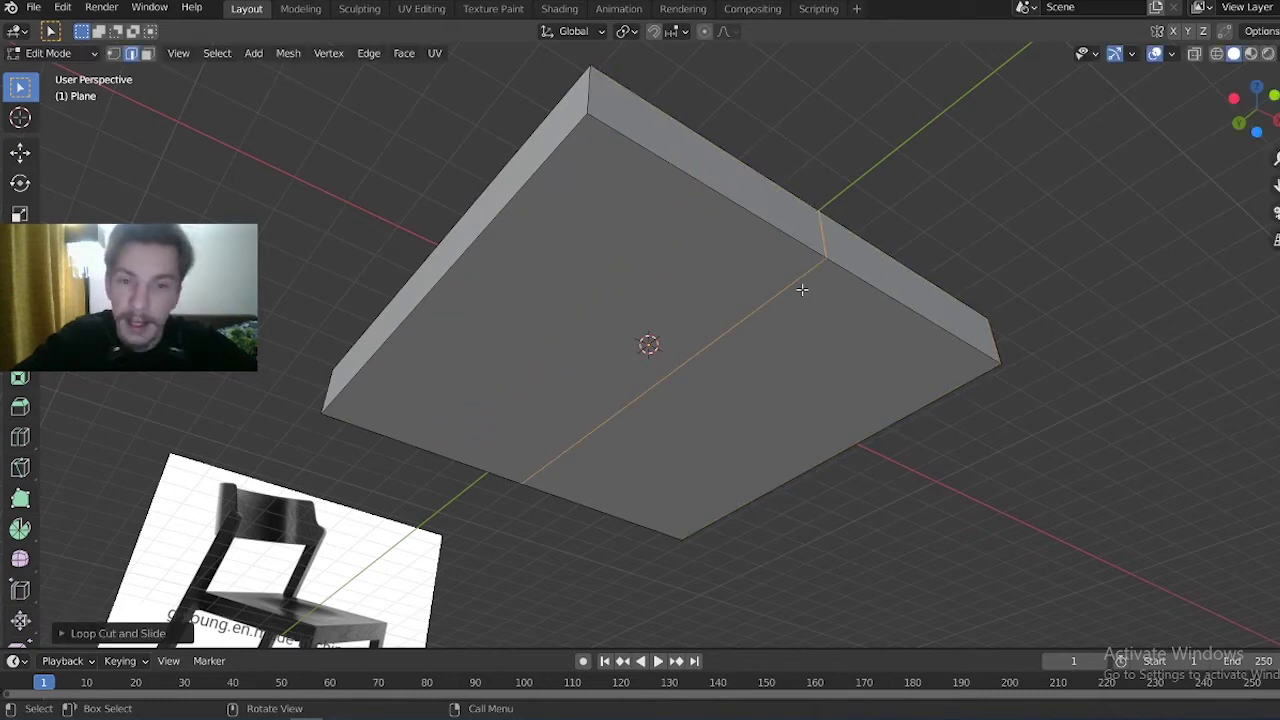
{"action": "key", "text": "ctrl+z"}
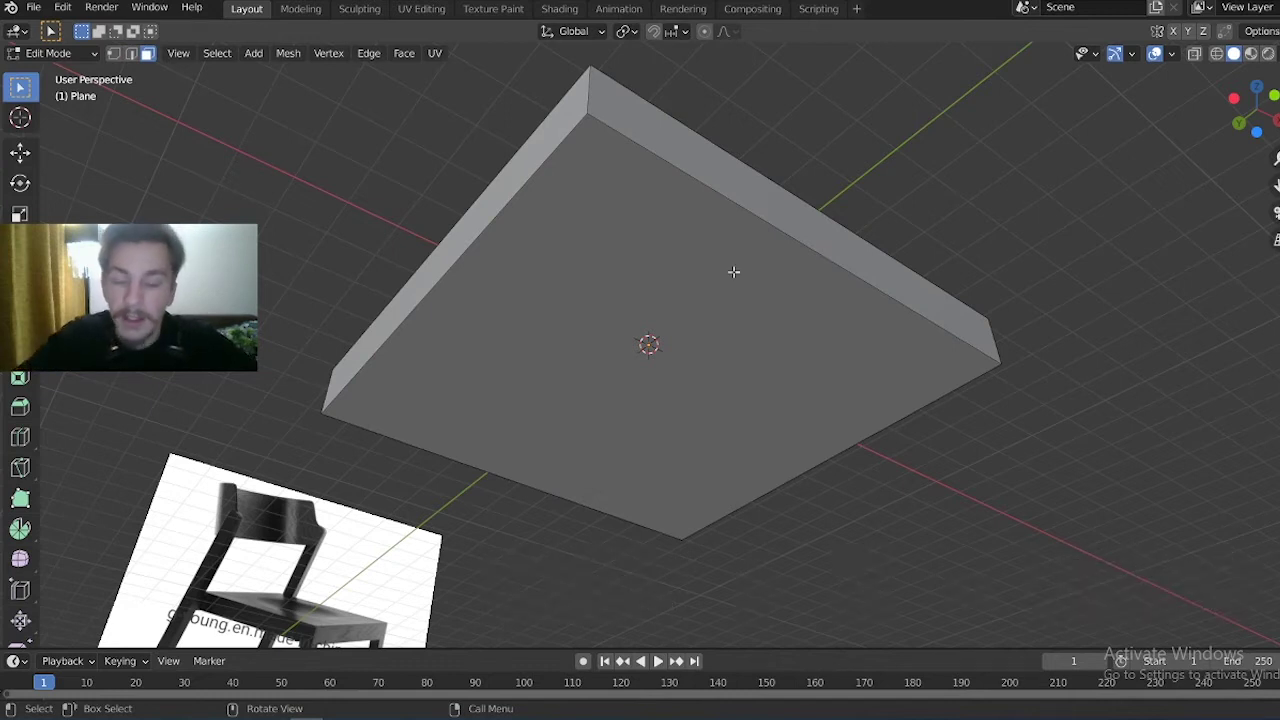
{"action": "key", "text": "ctrl+r"}
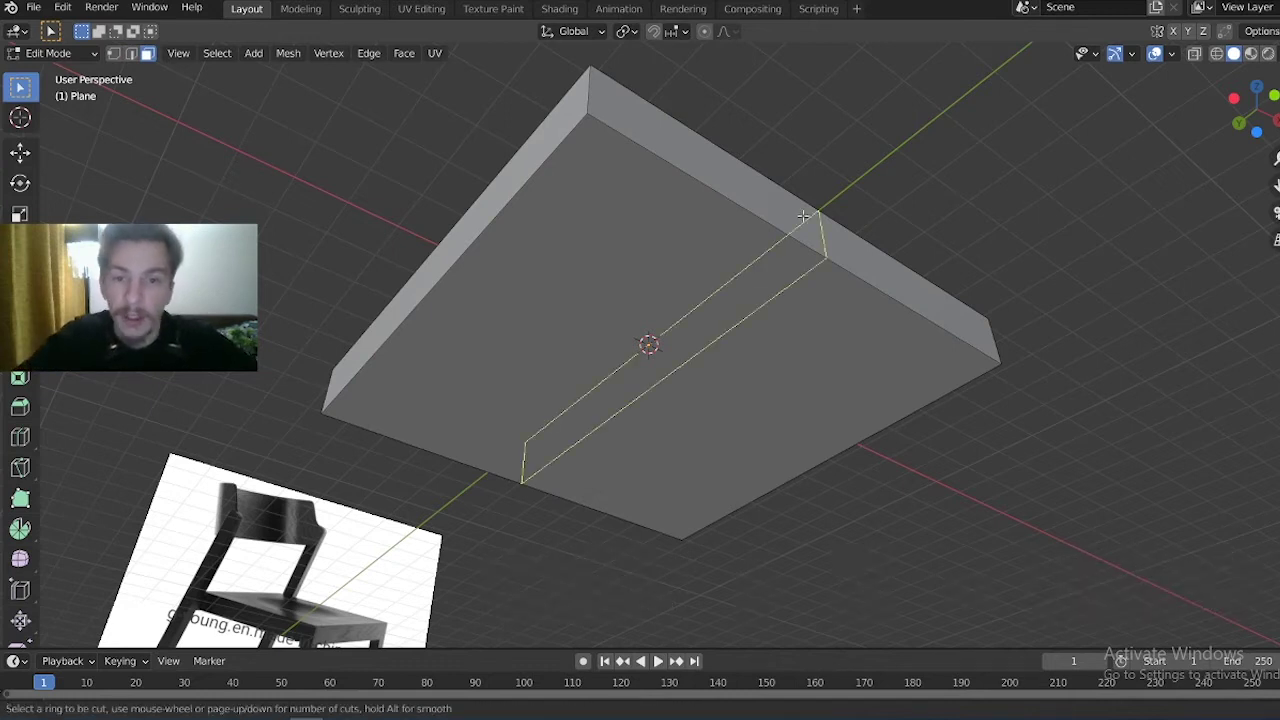
{"action": "scroll", "coordinate": [805, 238], "scroll_direction": "up", "scroll_amount": 4}
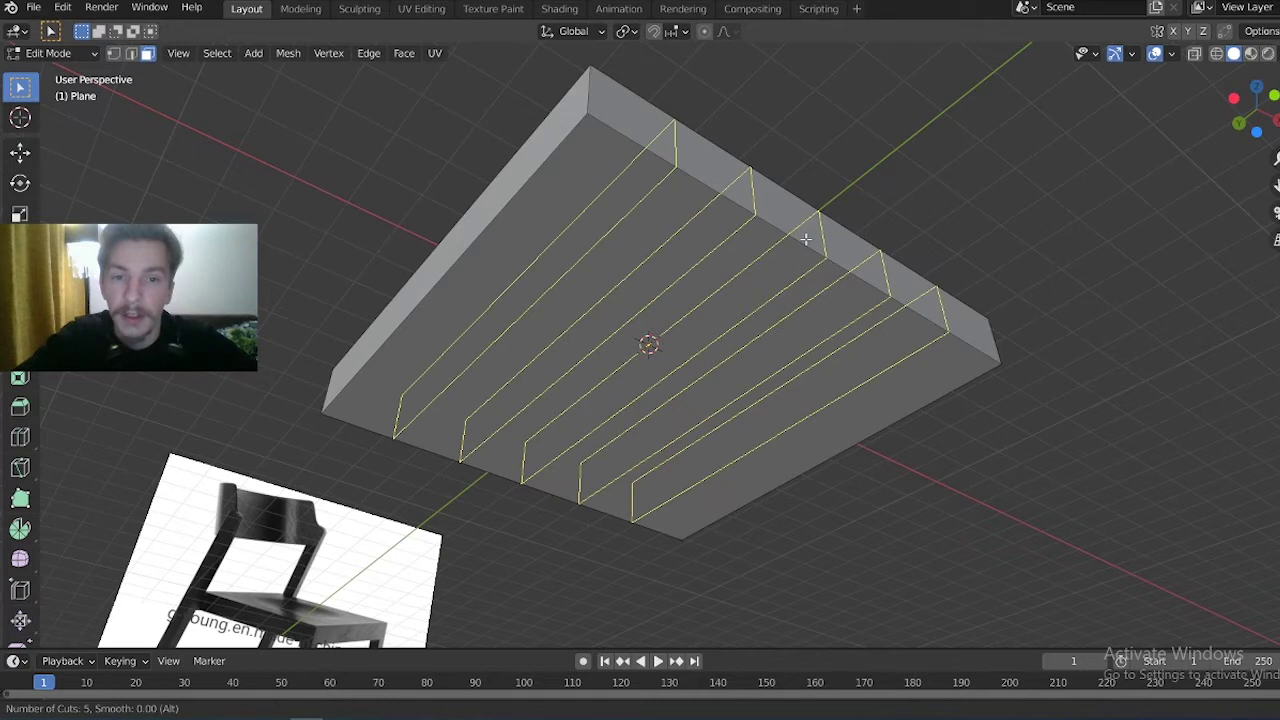
{"action": "scroll", "coordinate": [805, 238], "scroll_direction": "up", "scroll_amount": 1}
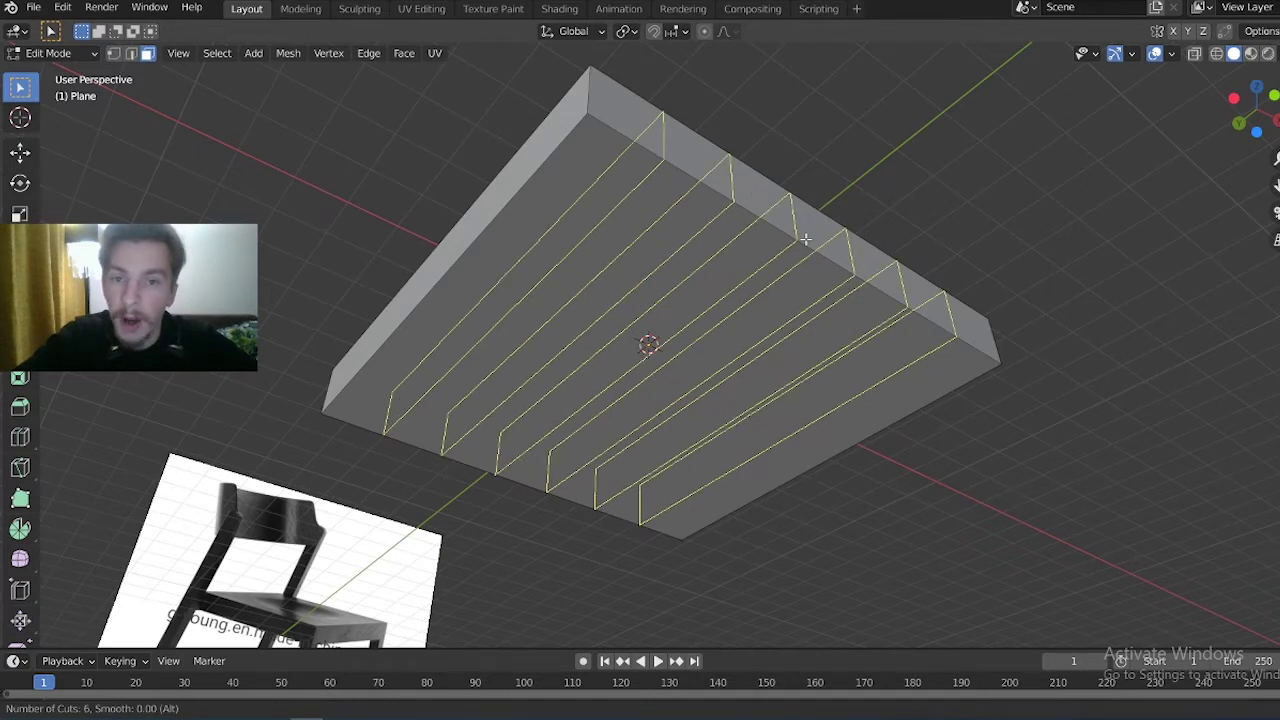
{"action": "scroll", "coordinate": [805, 238], "scroll_direction": "up", "scroll_amount": 3}
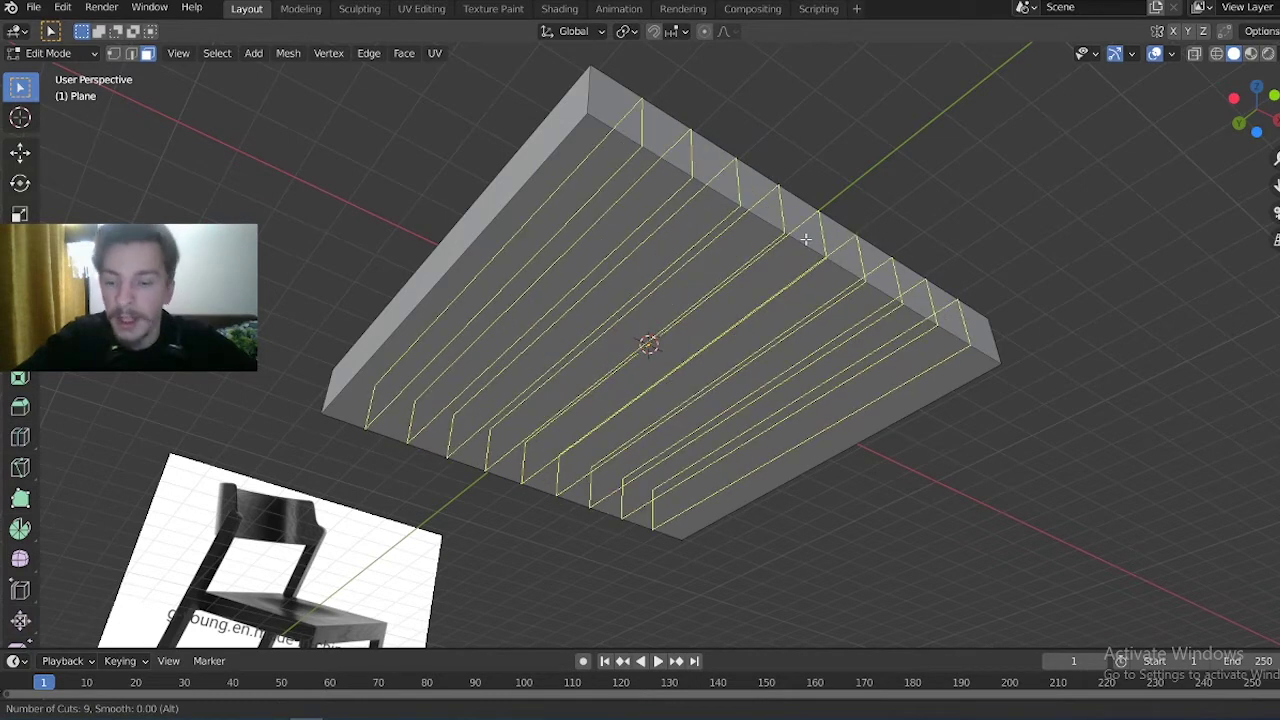
{"action": "key", "text": "Escape"}
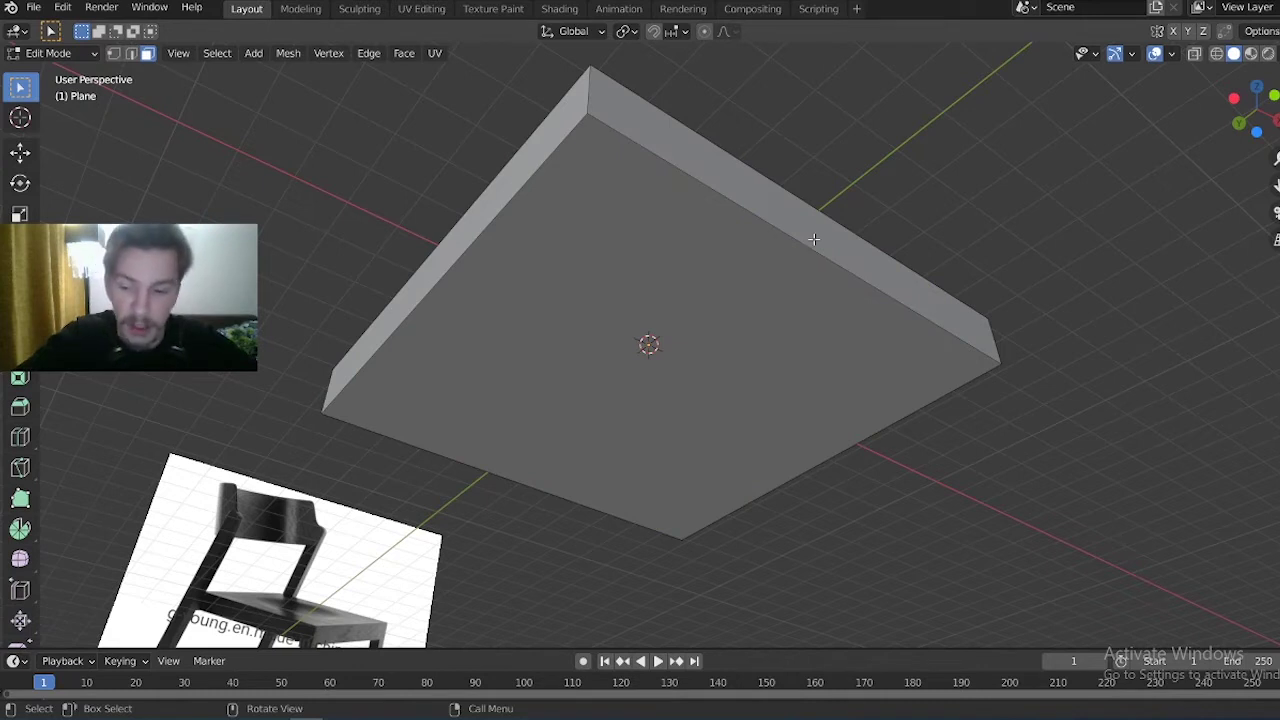
{"action": "key", "text": "ctrl+r"}
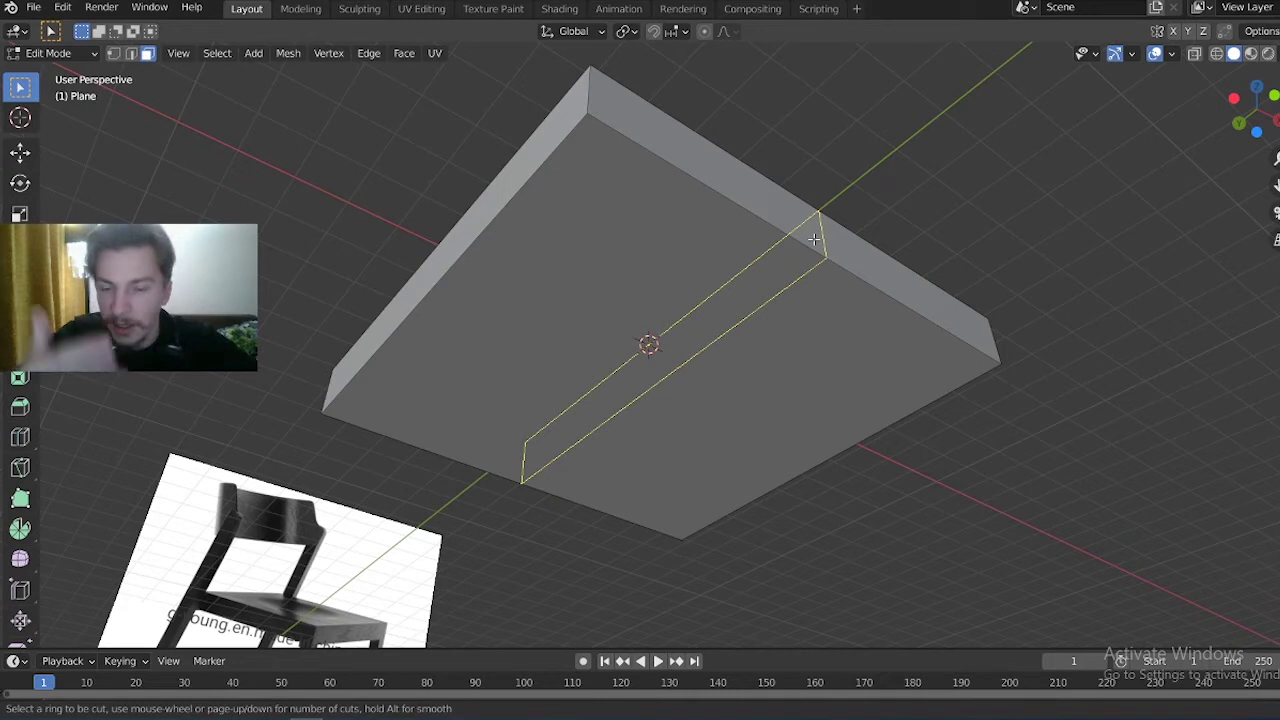
{"action": "type", "text": "12"}
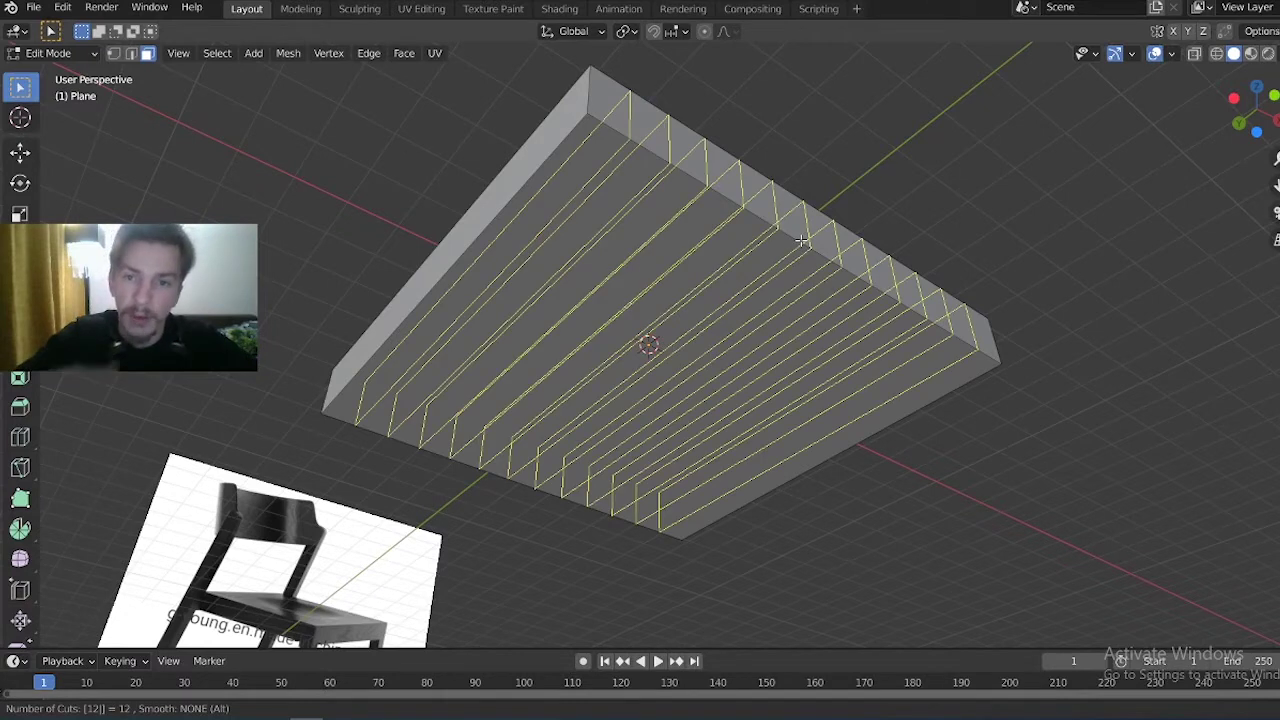
{"action": "key", "text": "Escape"}
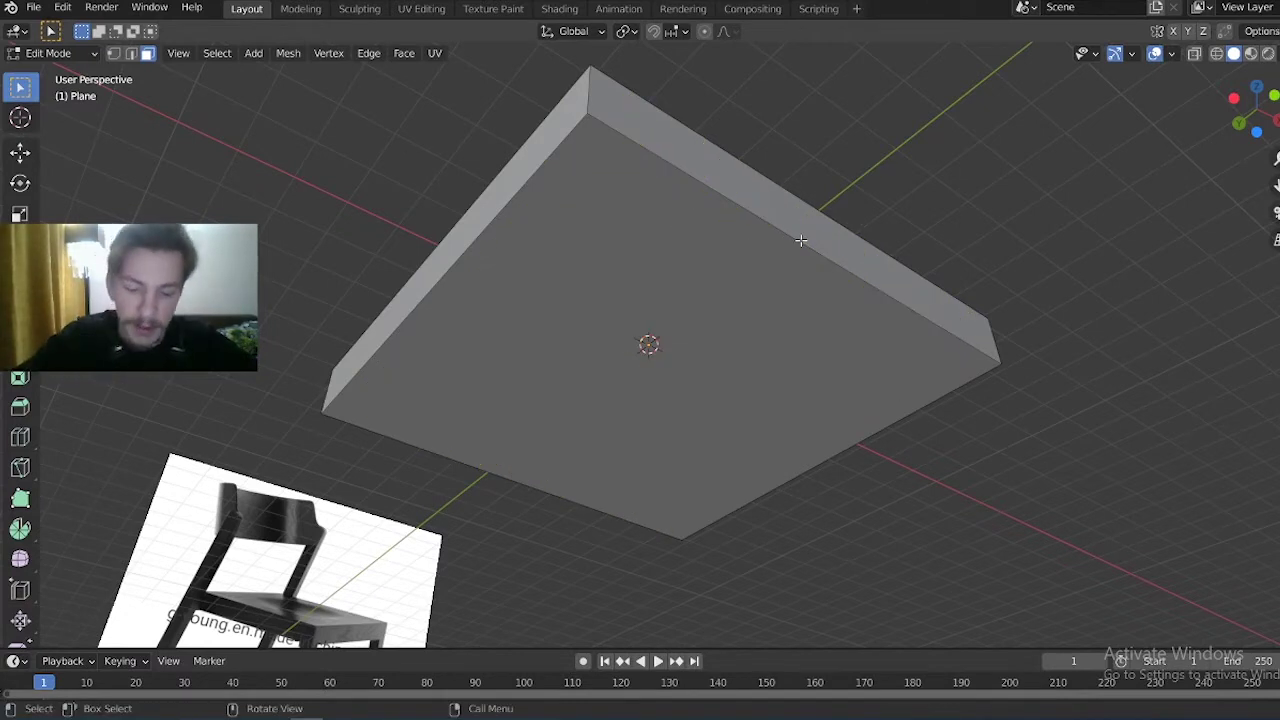
{"action": "mouse_move", "coordinate": [793, 255]}
{"action": "middle_mouse_down"}
{"action": "mouse_move", "coordinate": [890, 367]}
{"action": "mouse_move", "coordinate": [694, 383]}
{"action": "middle_mouse_up"}
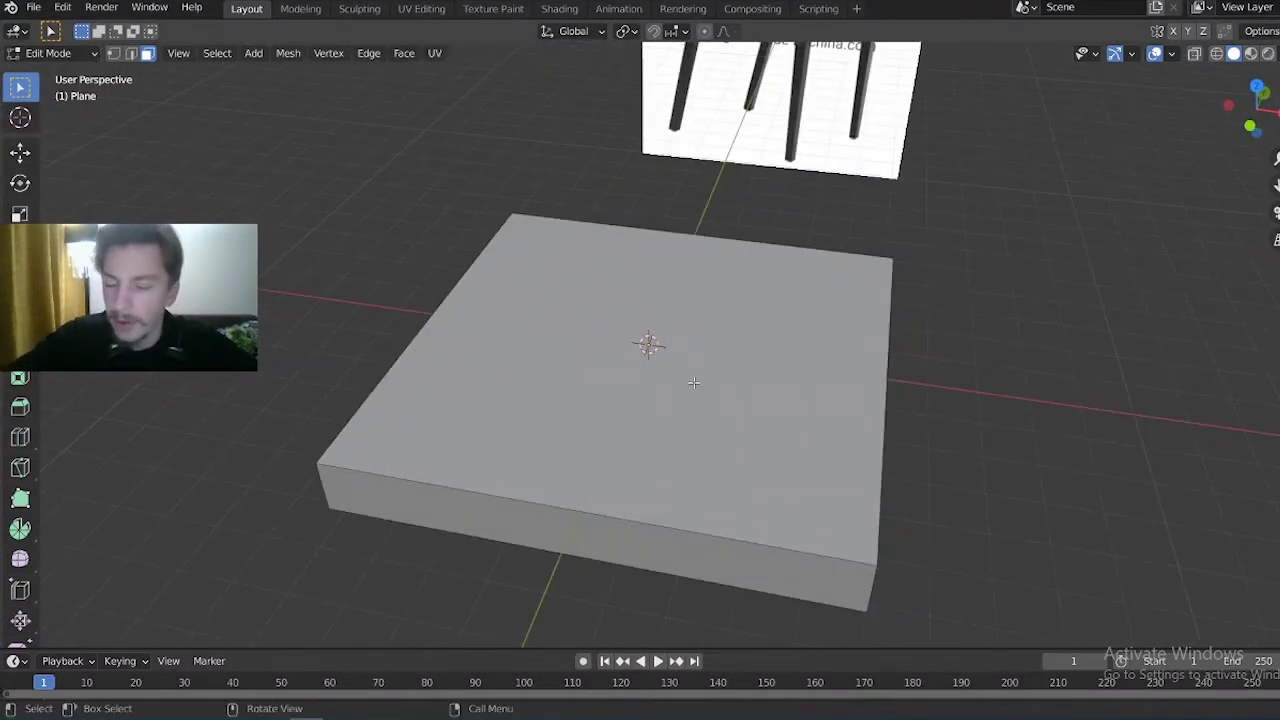
Return to Object Mode and check the seat from the front and top views
{"action": "scroll", "coordinate": [694, 383], "scroll_direction": "up", "scroll_amount": 3}
{"action": "scroll", "coordinate": [880, 277], "scroll_direction": "down", "scroll_amount": 1}
{"action": "scroll", "coordinate": [820, 265], "scroll_direction": "down", "scroll_amount": 3}
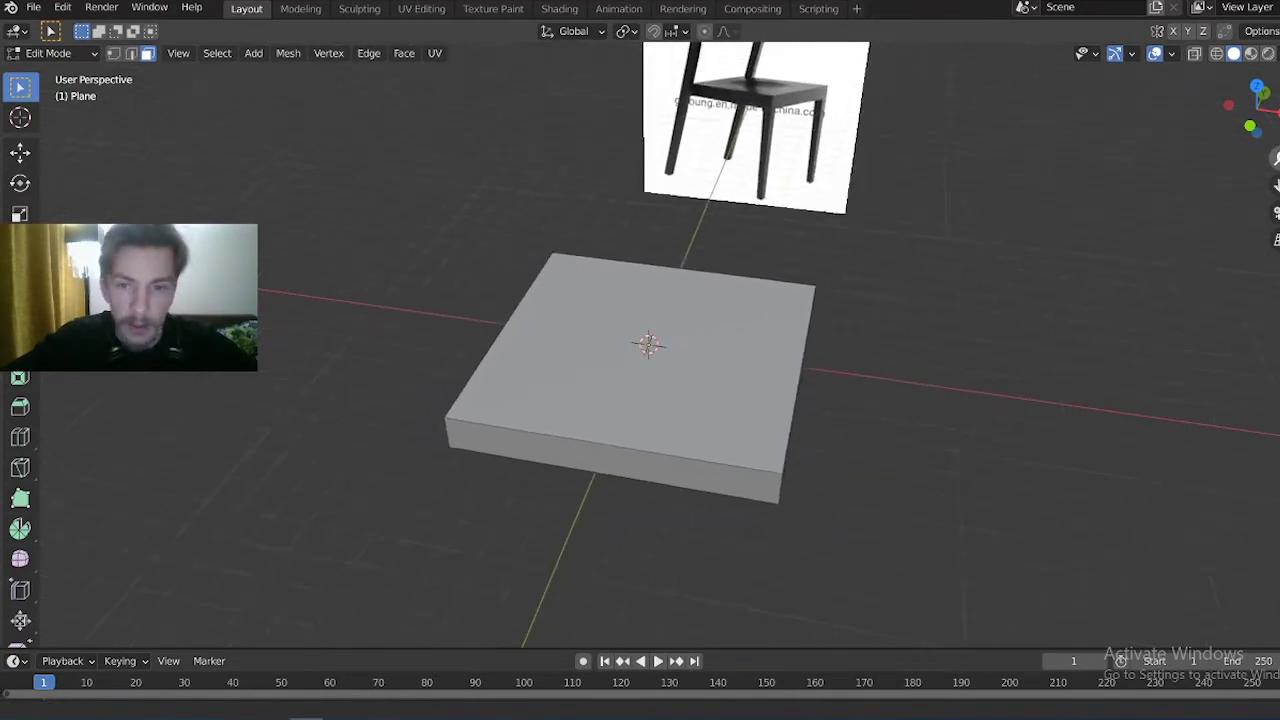
{"action": "scroll", "coordinate": [760, 252], "scroll_direction": "down", "scroll_amount": 2}
{"action": "key", "text": "Tab"}
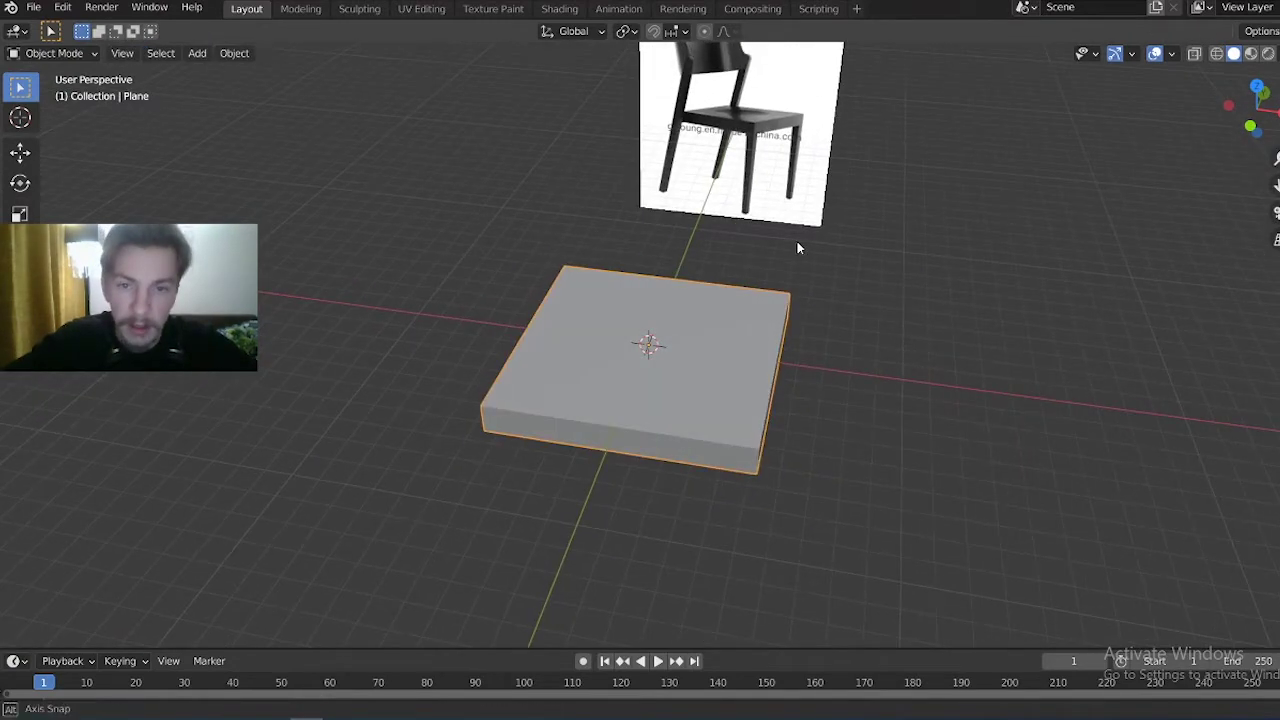
{"action": "middle_click_drag", "start_coordinate": [726, 257], "coordinate": [797, 241]}
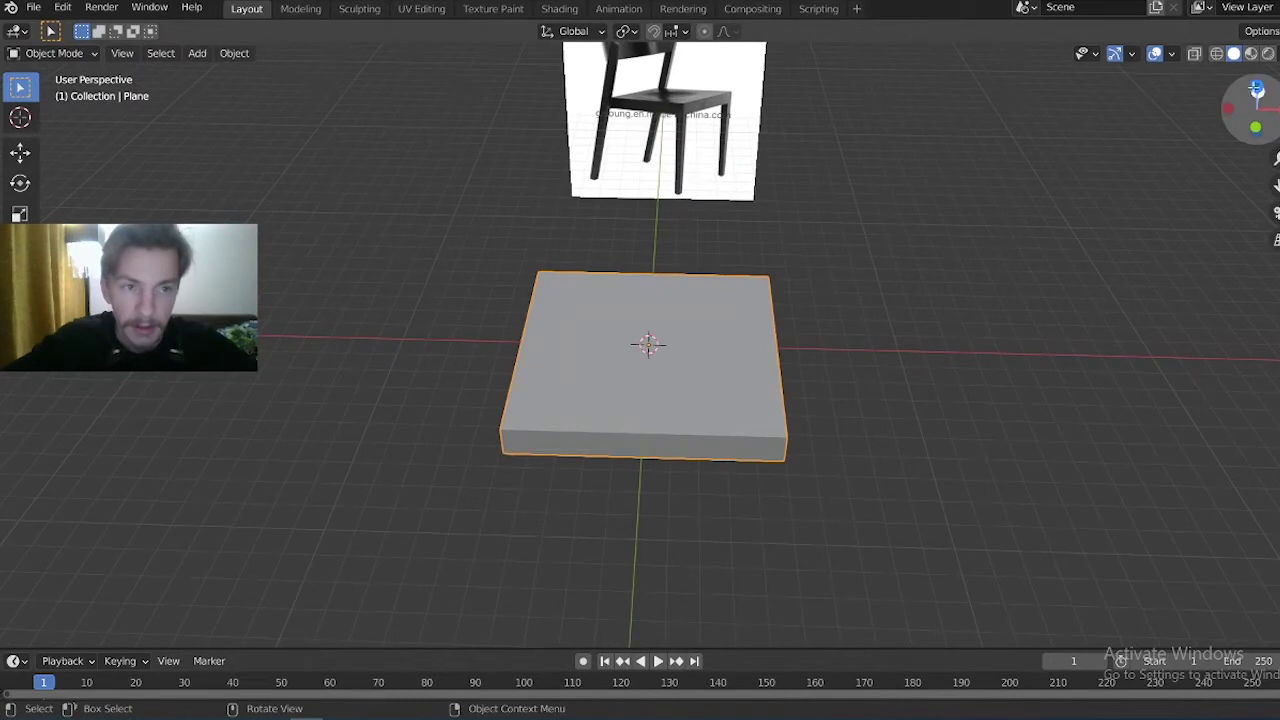
{"action": "left_click", "coordinate": [1255, 126]}
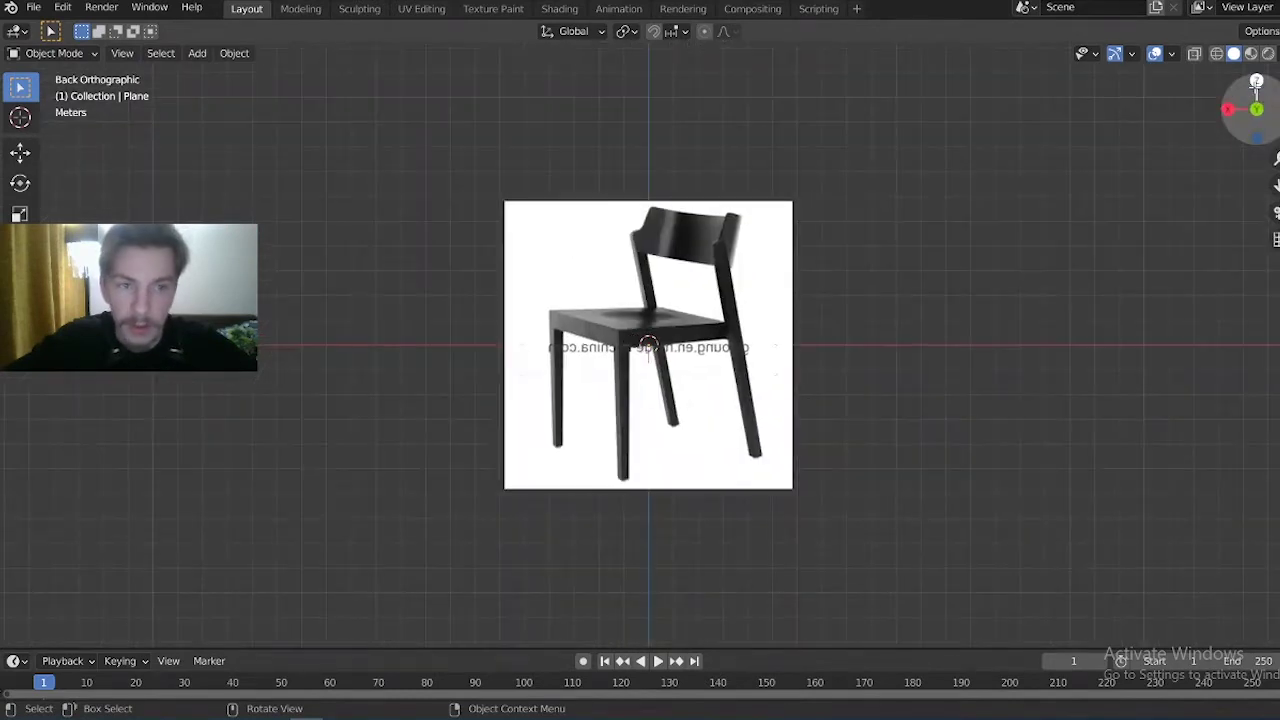
{"action": "left_click", "coordinate": [1257, 80]}
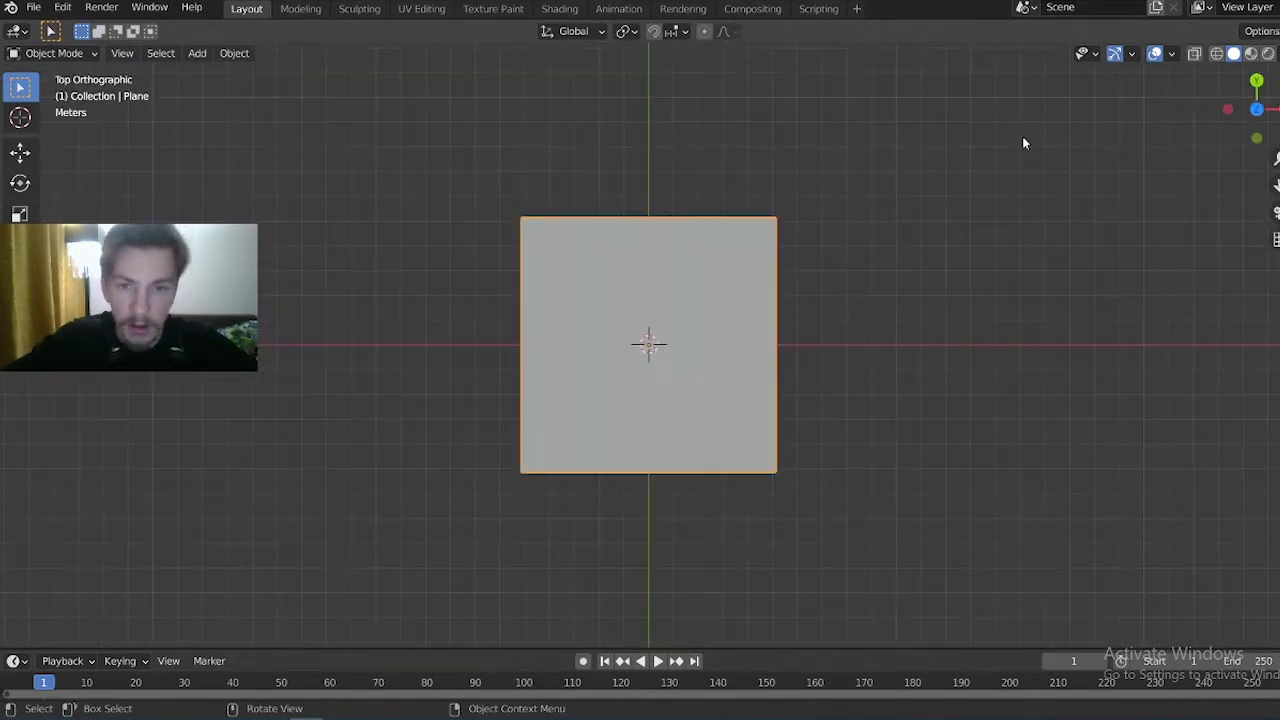
Select all seat faces in Edit Mode, then return to Object Mode and select the seat
{"action": "key", "text": "Tab"}
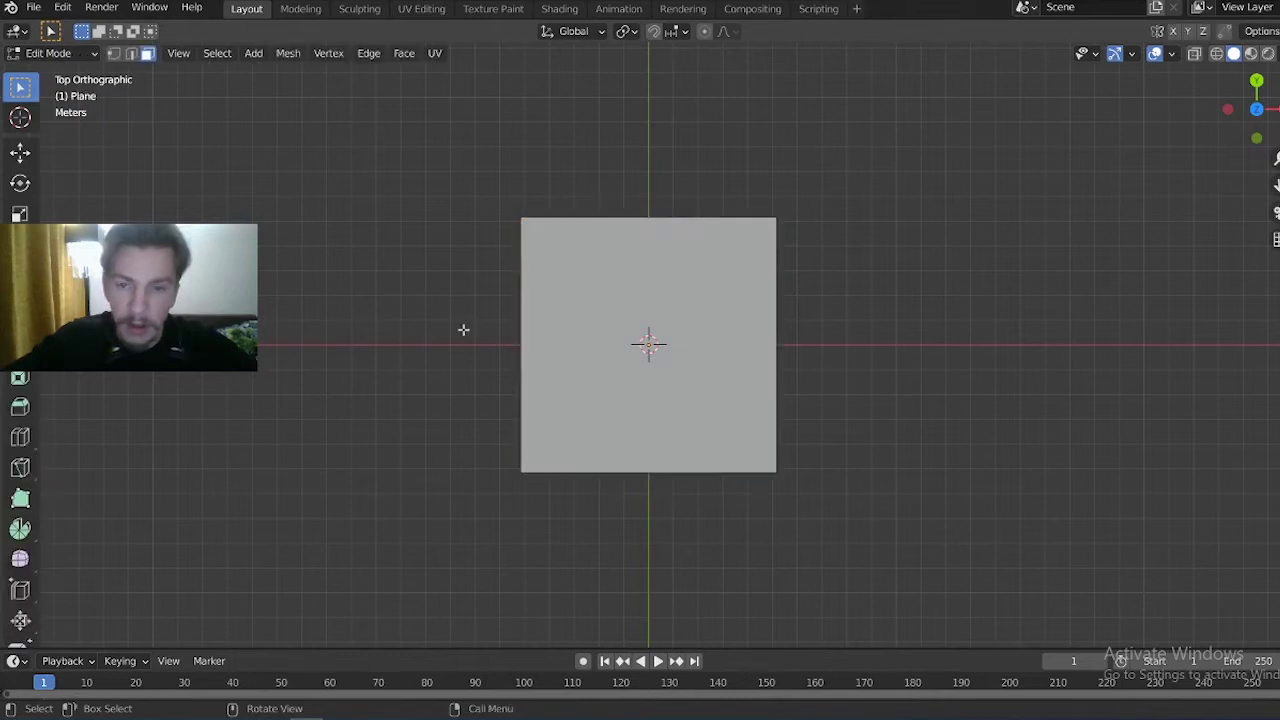
{"action": "key", "text": "s"}
{"action": "left_click", "coordinate": [459, 331]}
{"action": "key", "text": "a"}
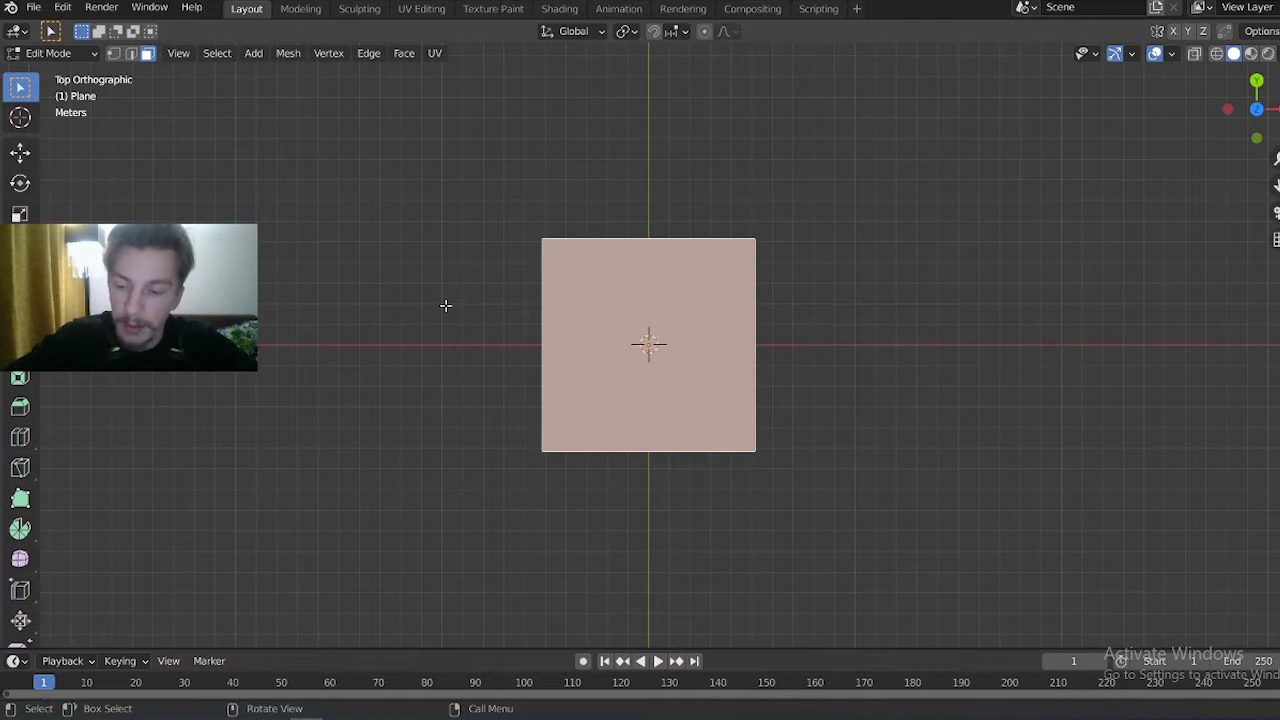
{"action": "middle_click_drag", "start_coordinate": [445, 305], "coordinate": [518, 284]}
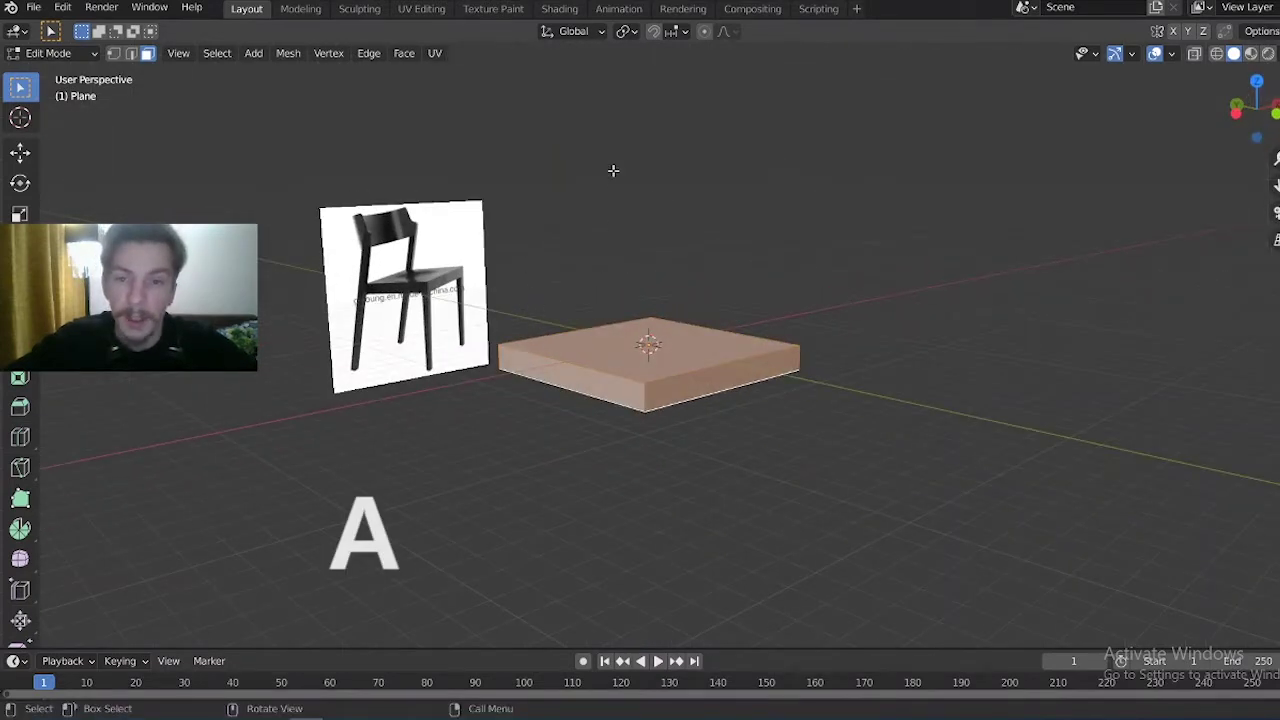
{"action": "left_click", "coordinate": [681, 440]}
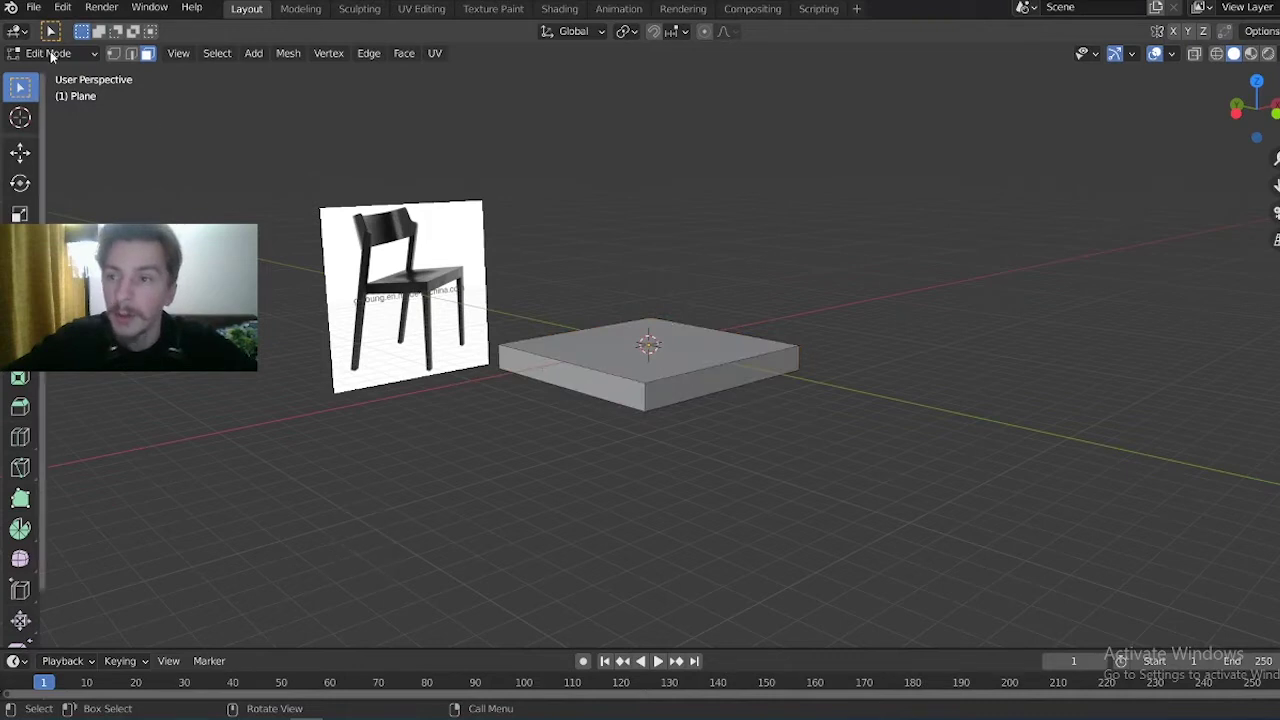
{"action": "left_click", "coordinate": [74, 53]}
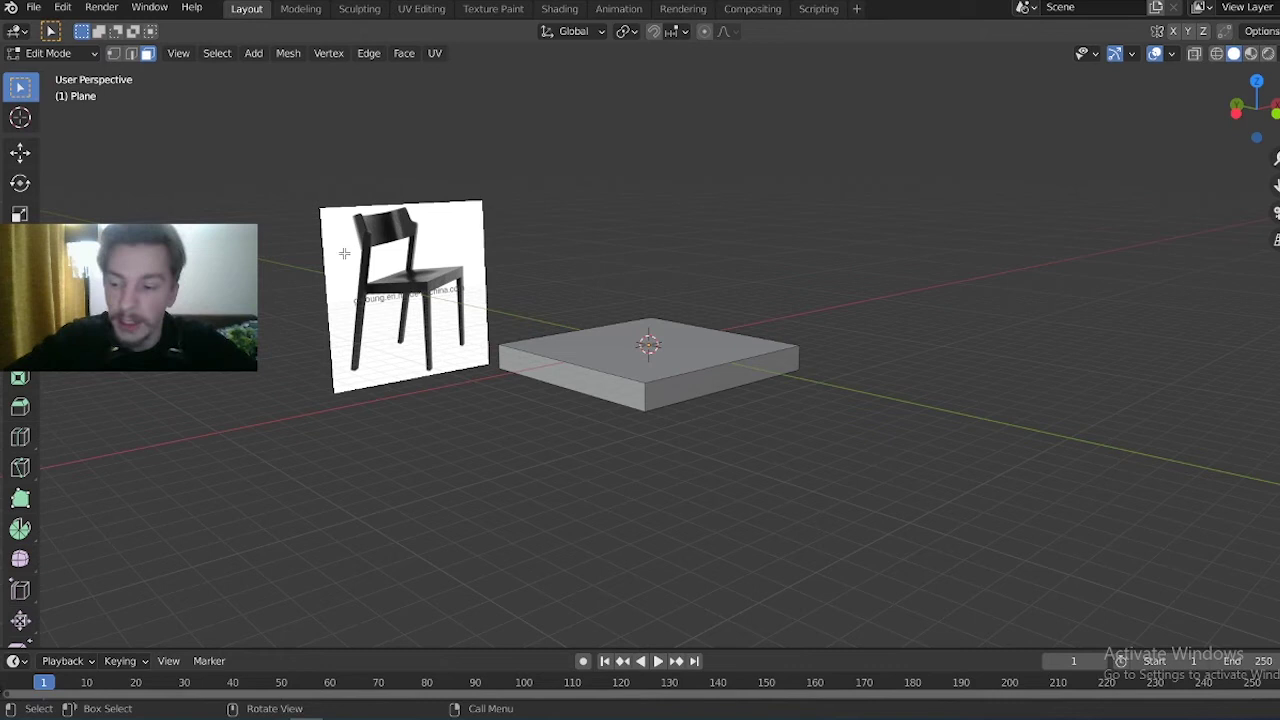
{"action": "key", "text": "Tab"}
{"action": "key", "text": "Tab"}
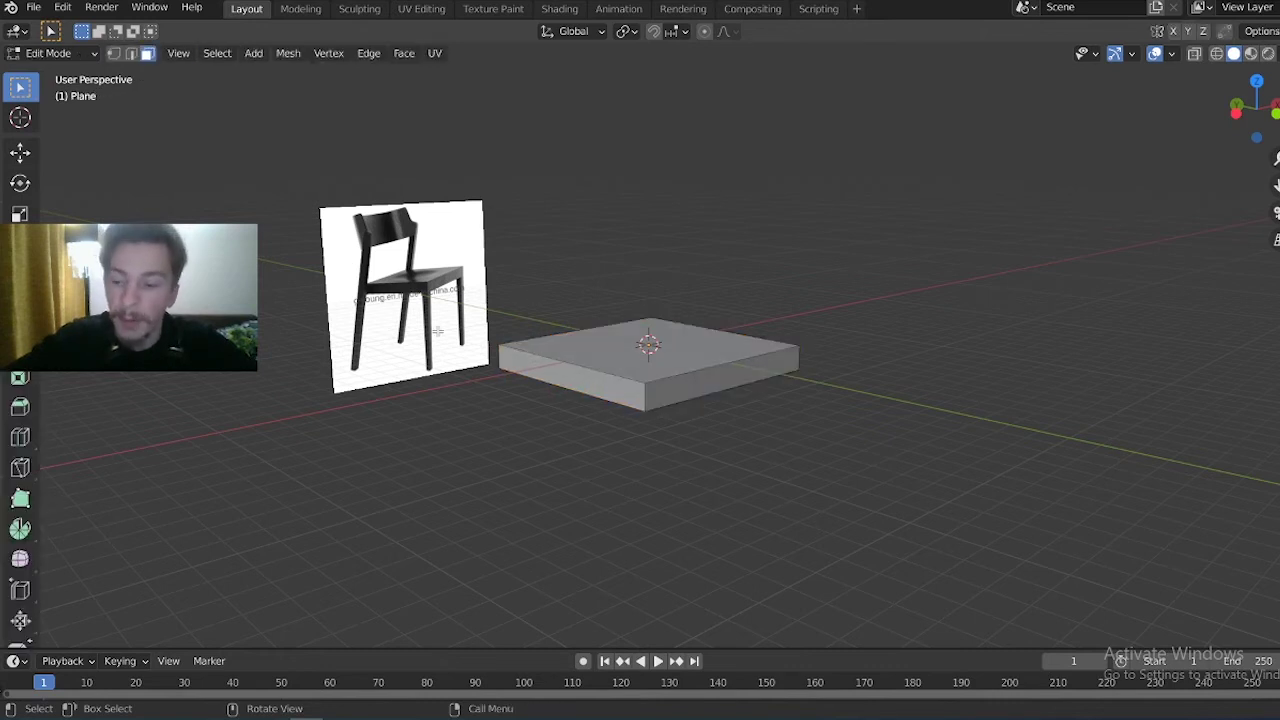
{"action": "key", "text": "a"}
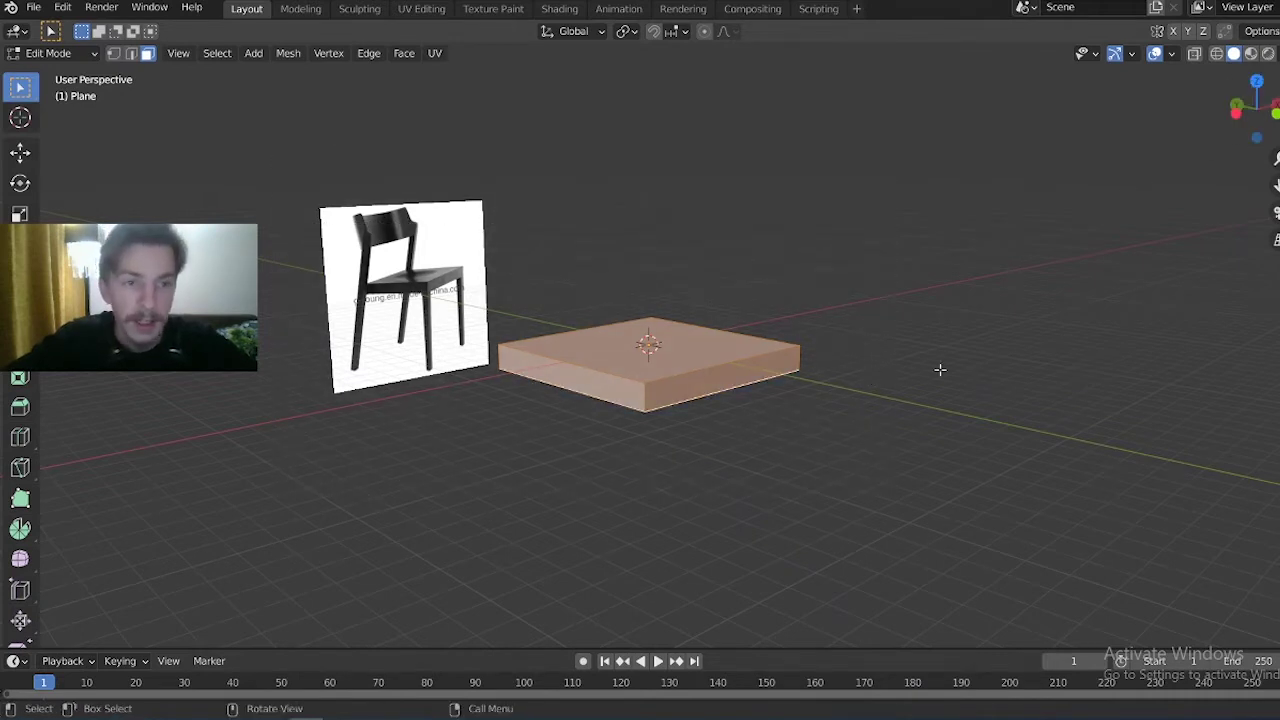
Move the seat slab about 4.277 m along X and restore the outliner and properties panels
{"action": "key", "text": "g"}
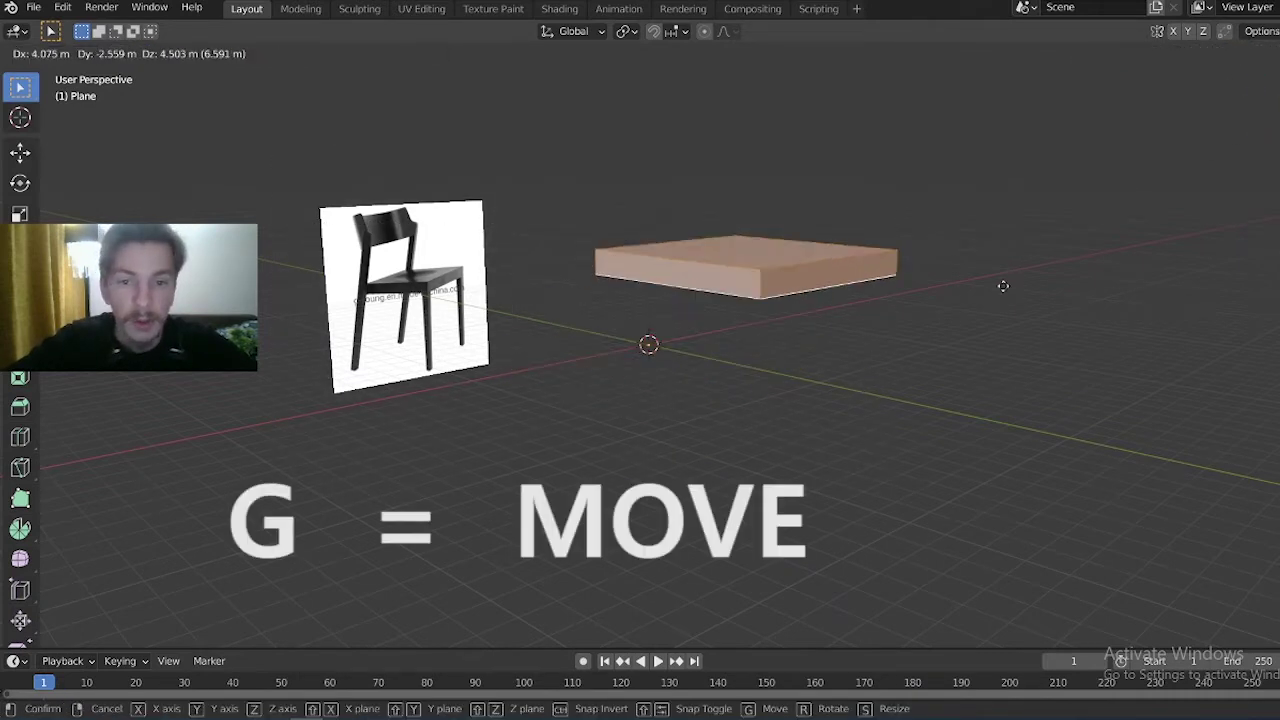
{"action": "key", "text": "x"}
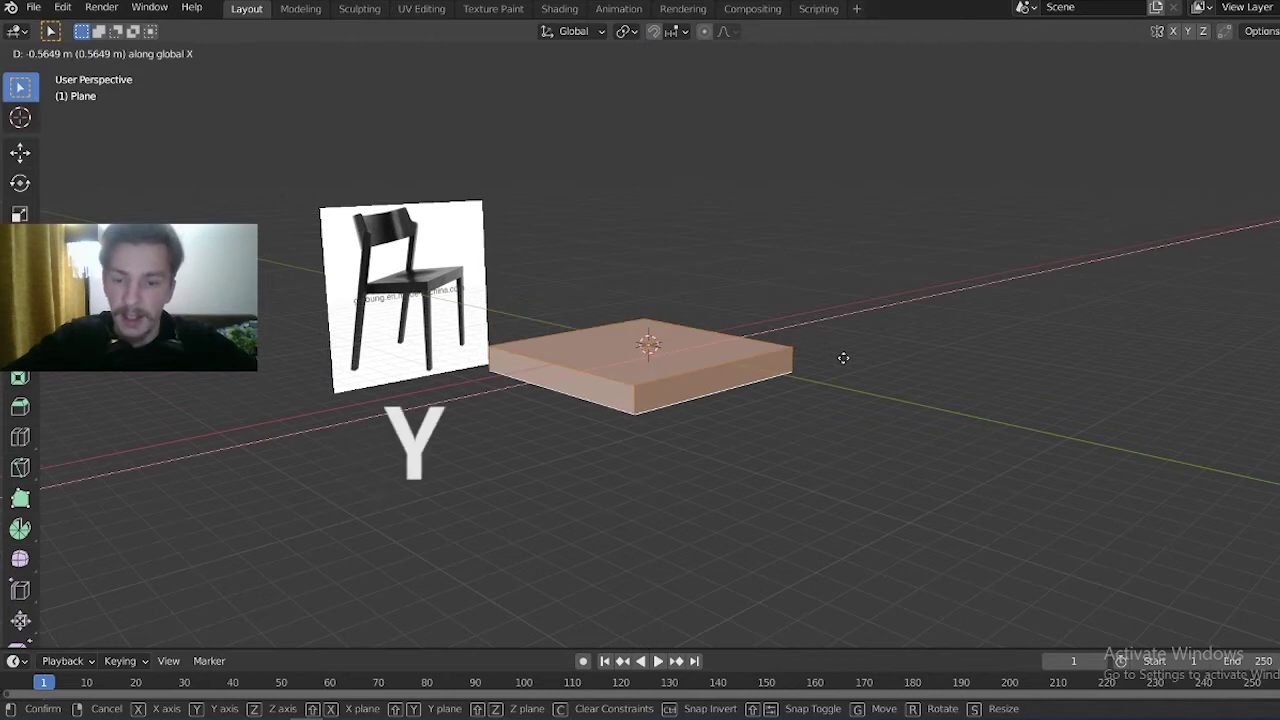
{"action": "key", "text": "y"}
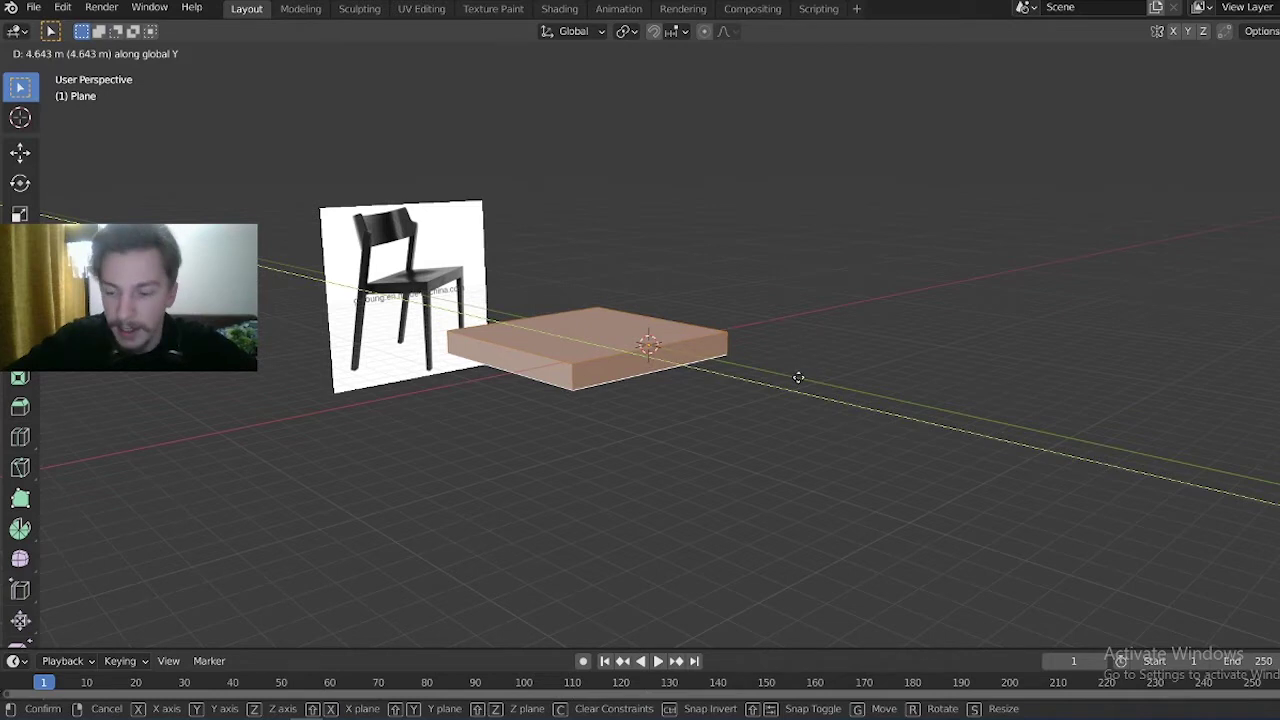
{"action": "key", "text": "x"}
{"action": "left_click", "coordinate": [798, 377]}
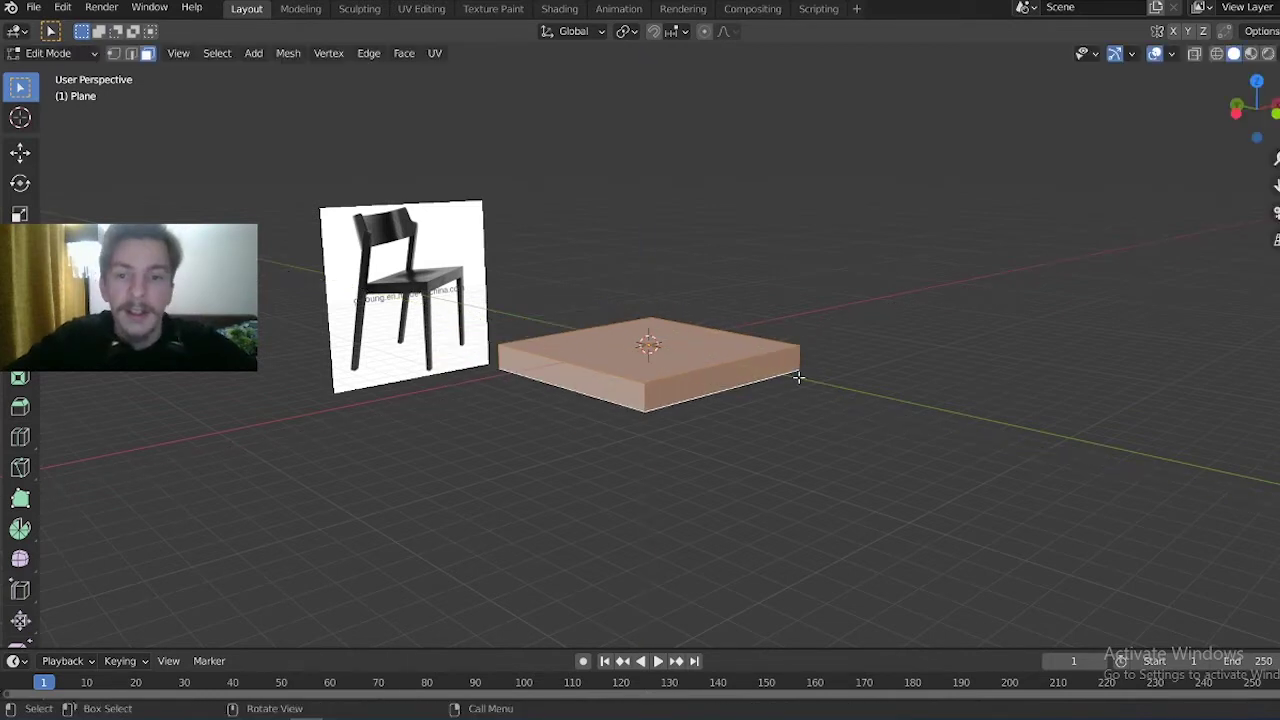
{"action": "key", "text": "g"}
{"action": "key", "text": "x"}
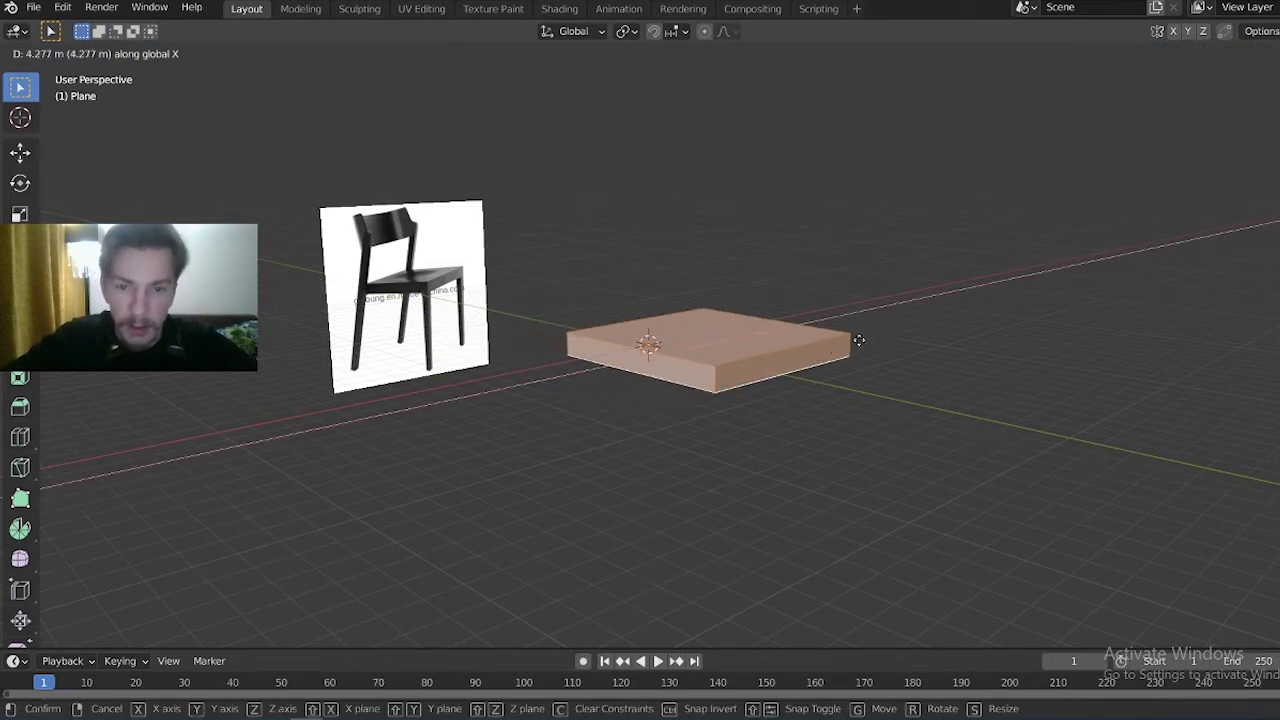
{"action": "left_click", "coordinate": [919, 329]}
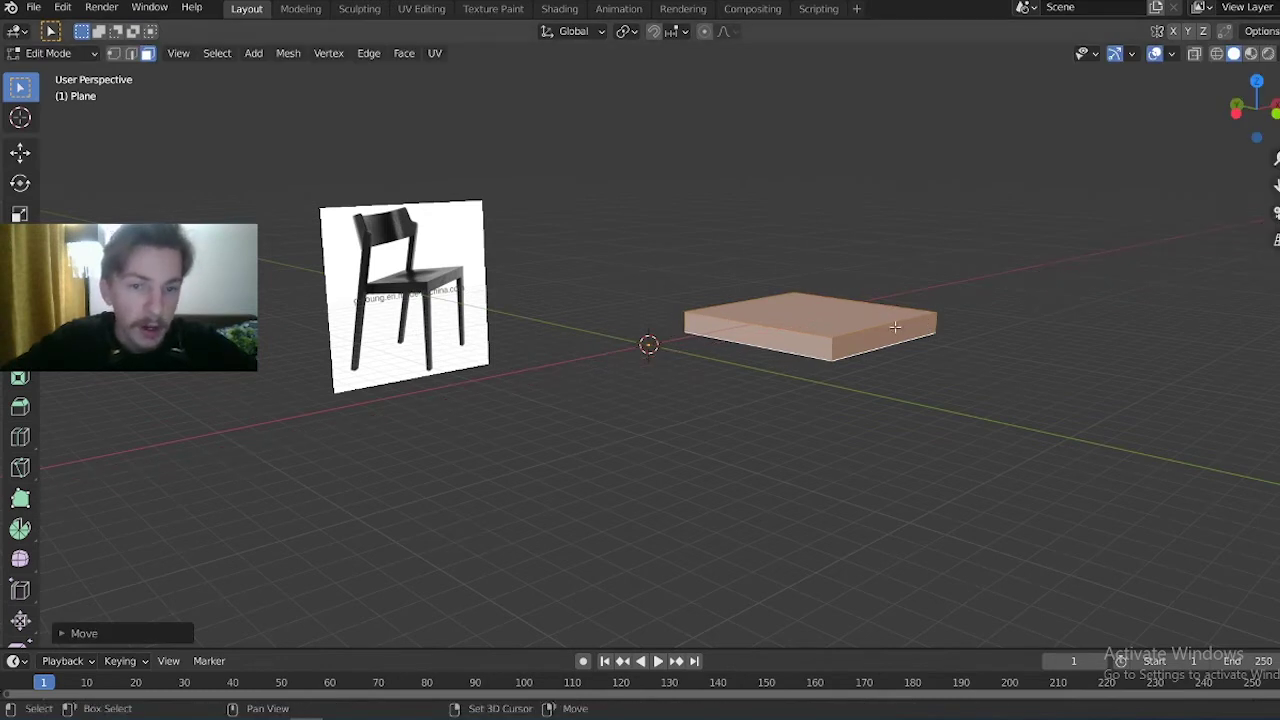
{"action": "middle_click_drag", "start_coordinate": [900, 330], "coordinate": [592, 387], "text": "shift"}
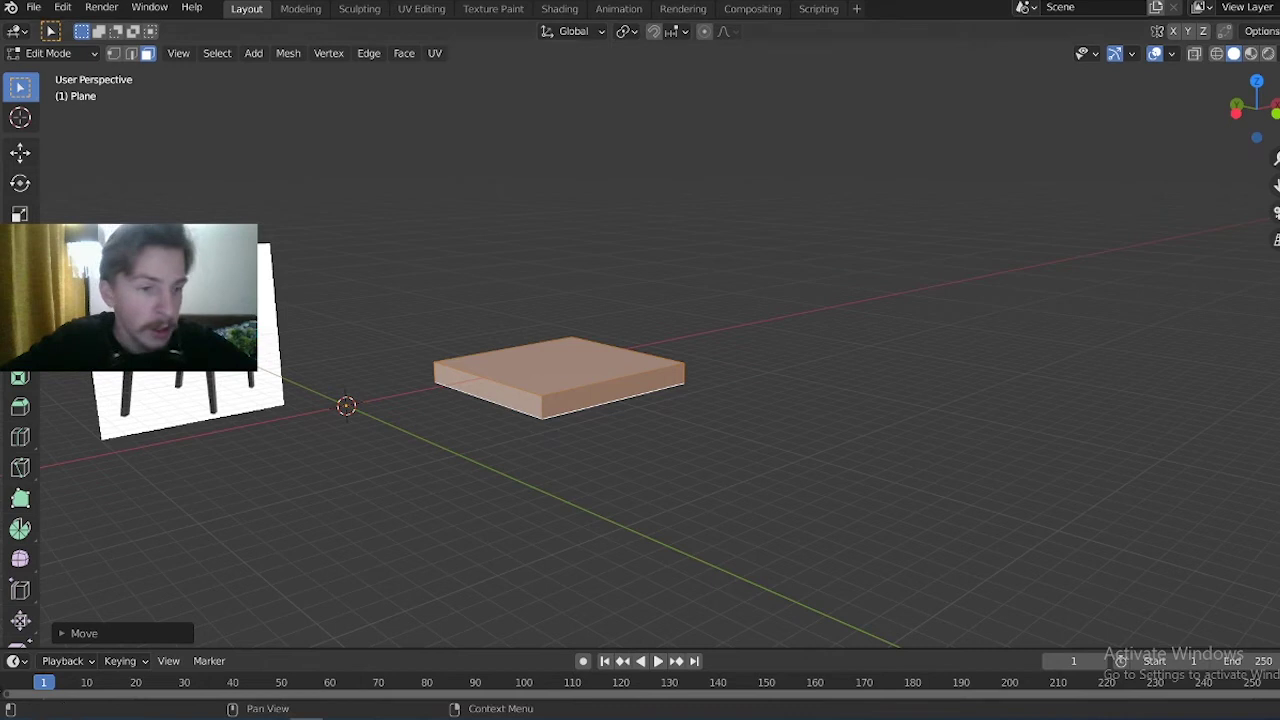
{"action": "left_click_drag", "start_coordinate": [1278, 468], "coordinate": [1013, 461]}
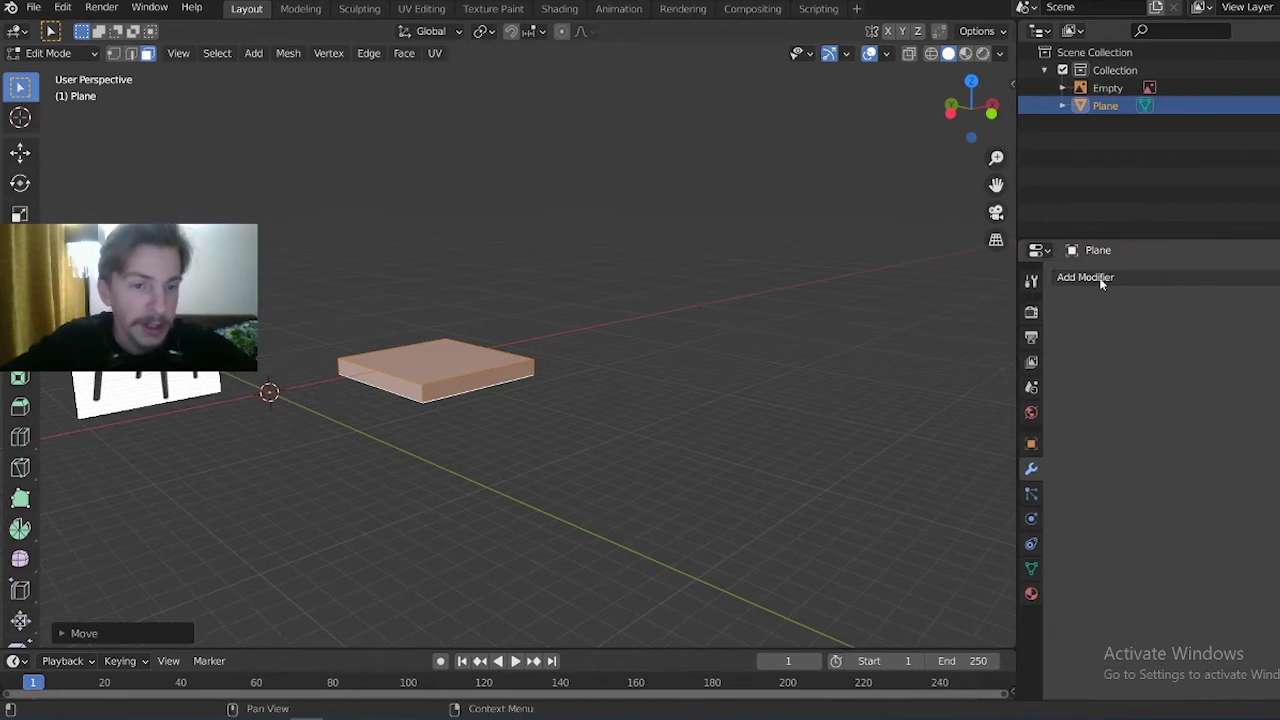
Add a Mirror modifier to the seat and slide the seat half along X
{"action": "left_click", "coordinate": [1126, 277]}
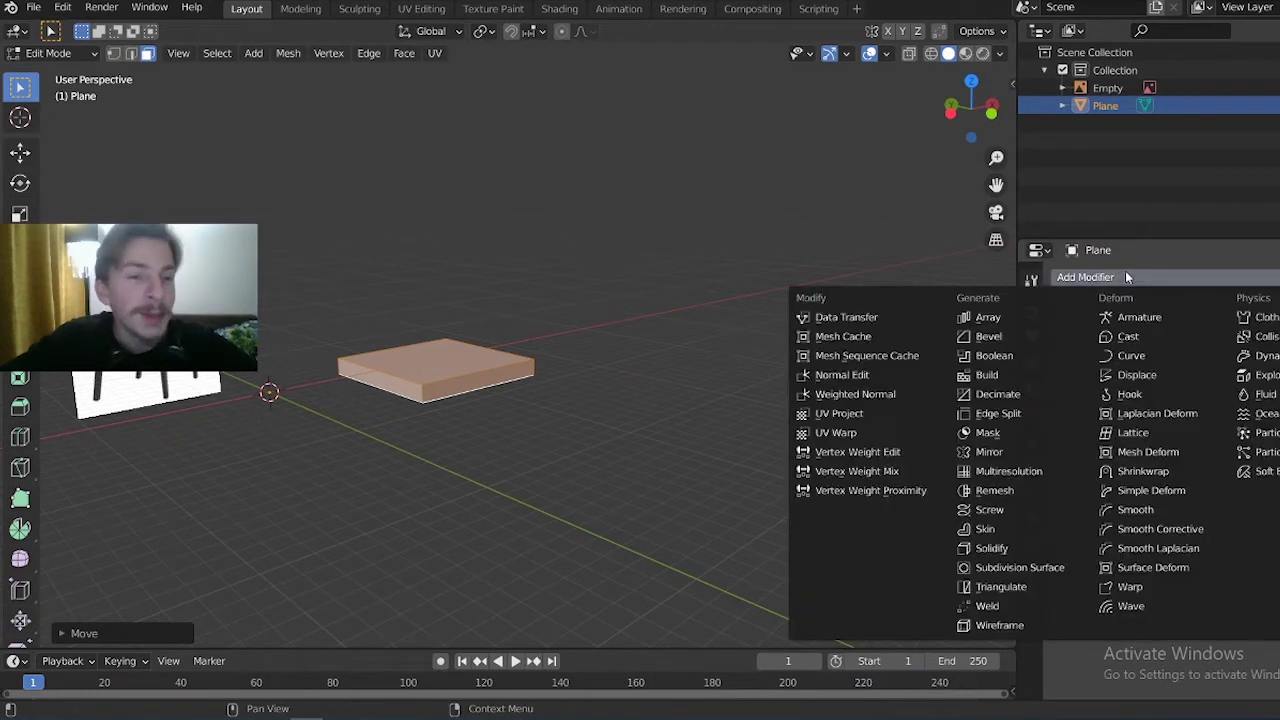
{"action": "left_click", "coordinate": [988, 451]}
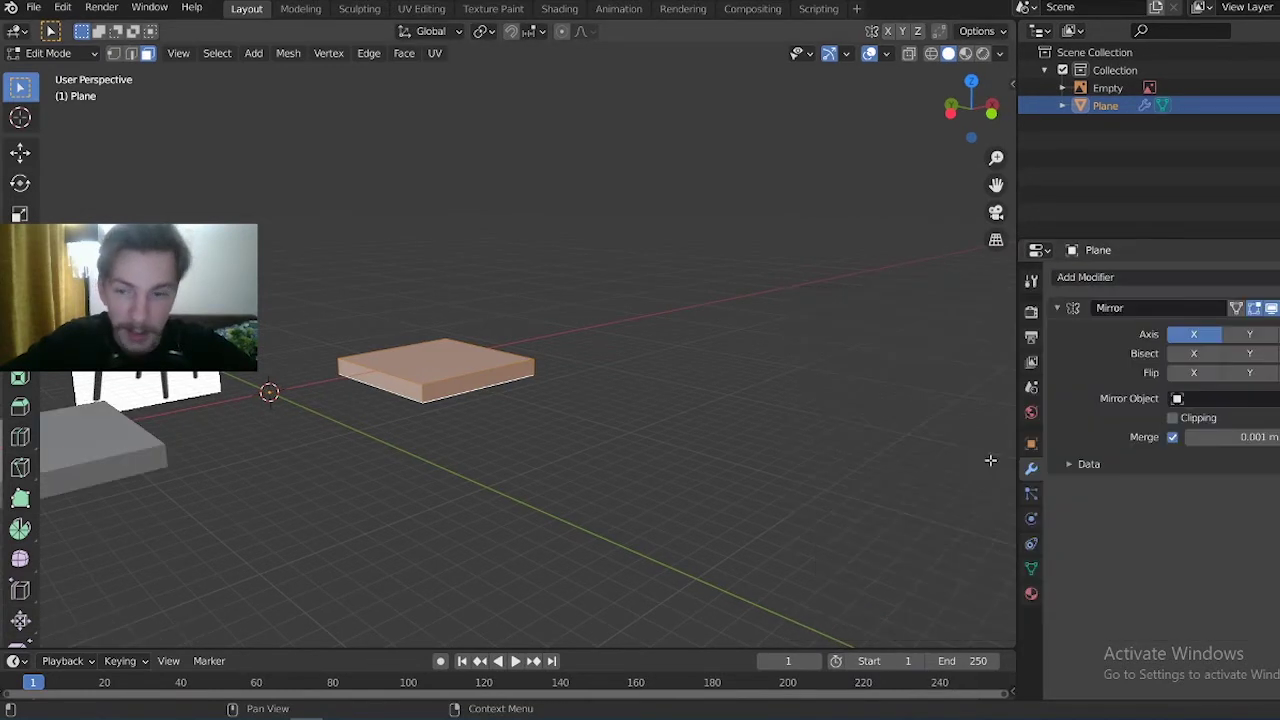
{"action": "middle_click_drag", "start_coordinate": [435, 390], "coordinate": [383, 434]}
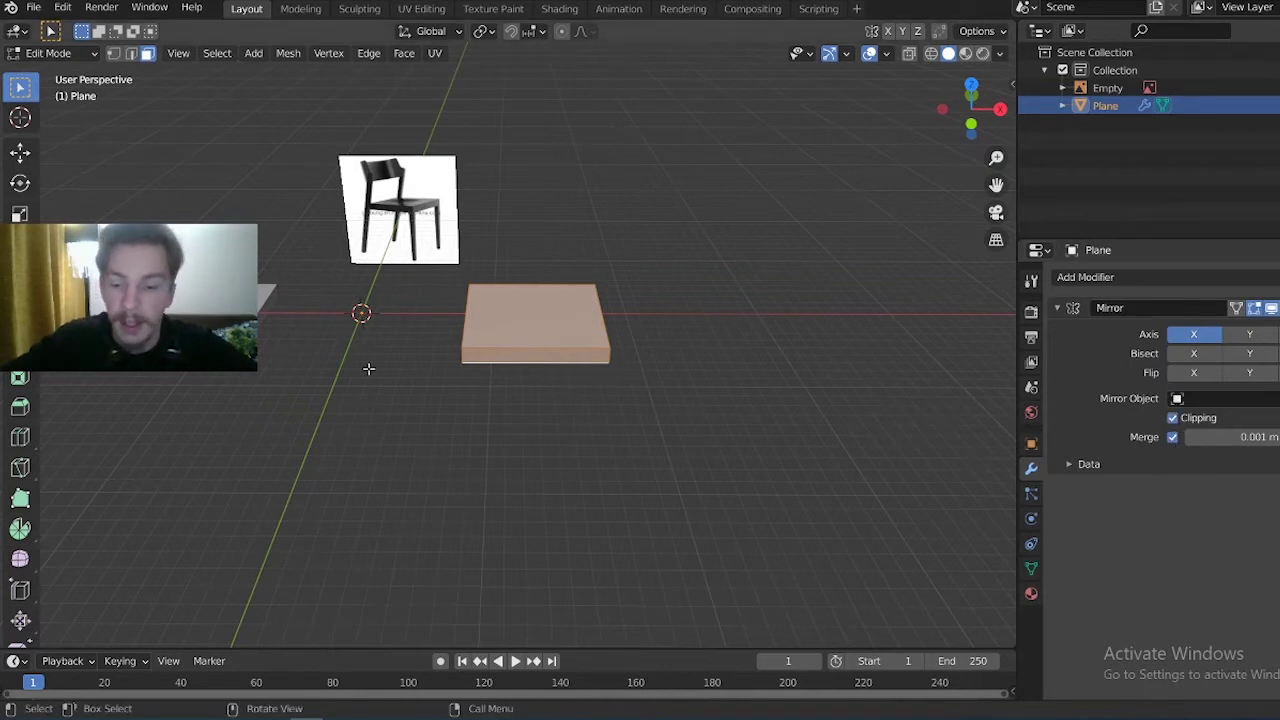
{"action": "key", "text": "g"}
{"action": "key", "text": "x"}
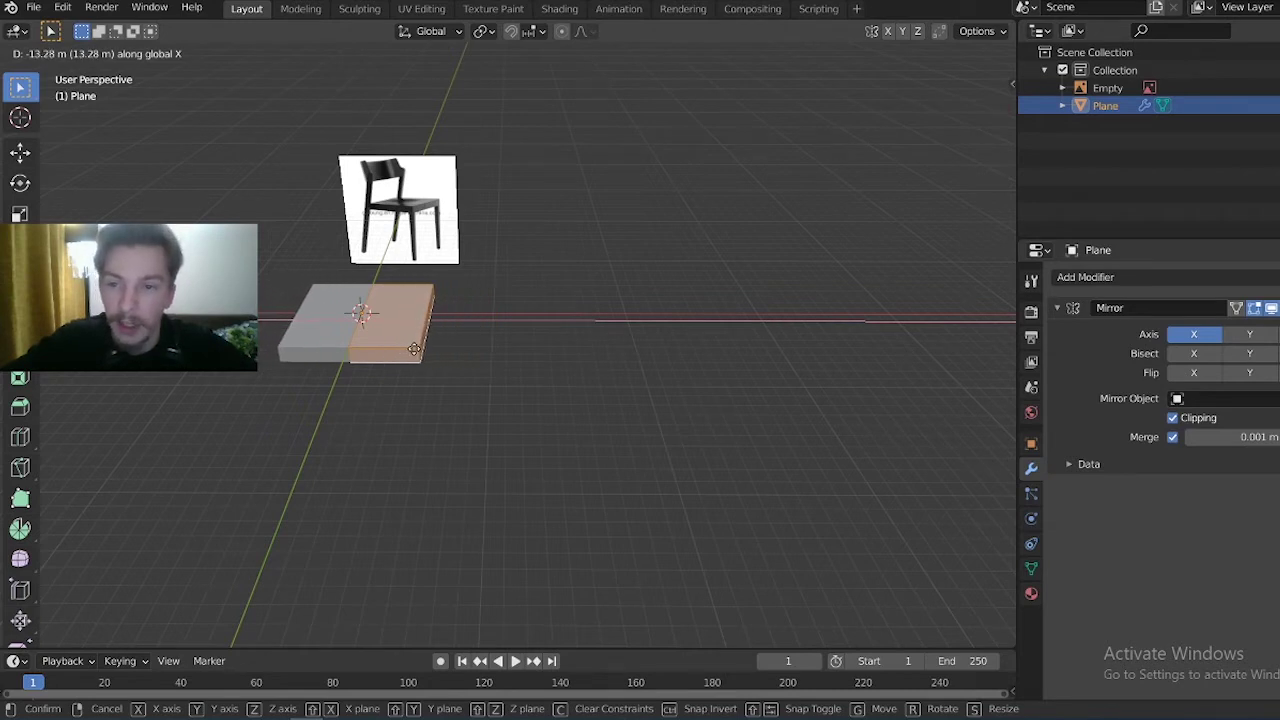
{"action": "left_click", "coordinate": [567, 366]}
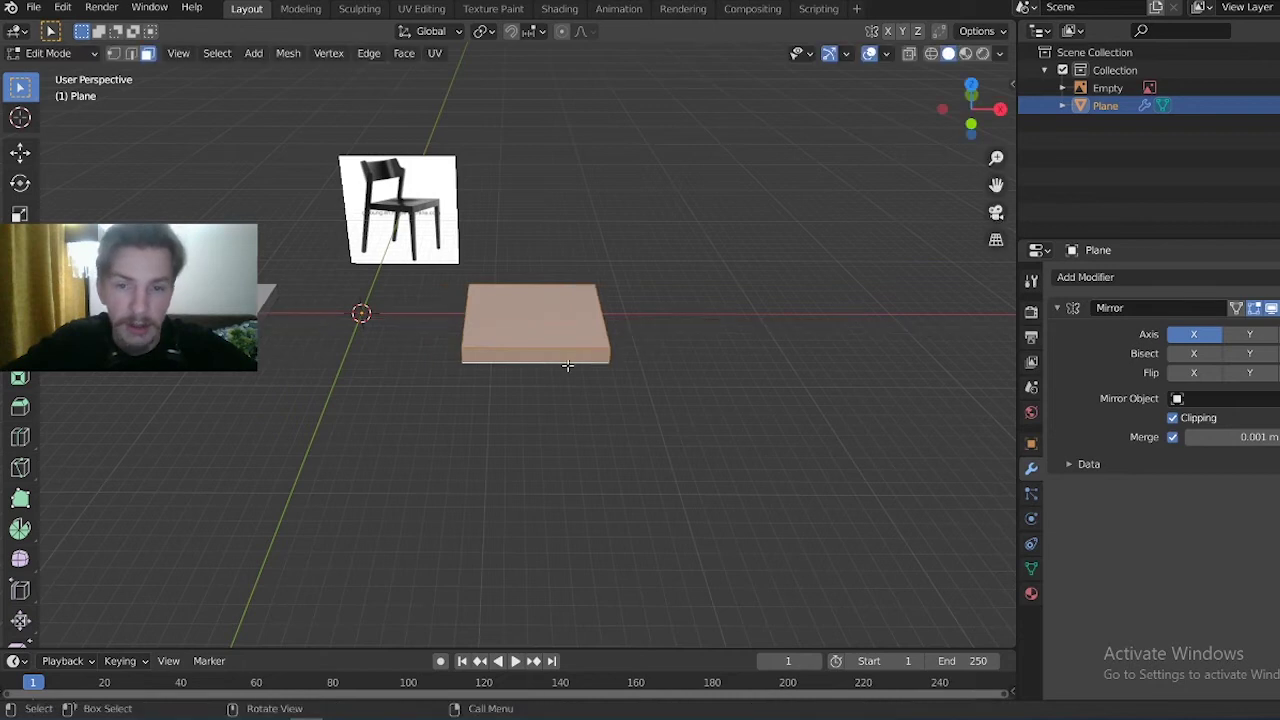
Toggle mirror Clipping and slide the half along X until both halves join at the centre
{"action": "left_click", "coordinate": [1172, 418]}
{"action": "key", "text": "g"}
{"action": "key", "text": "x"}
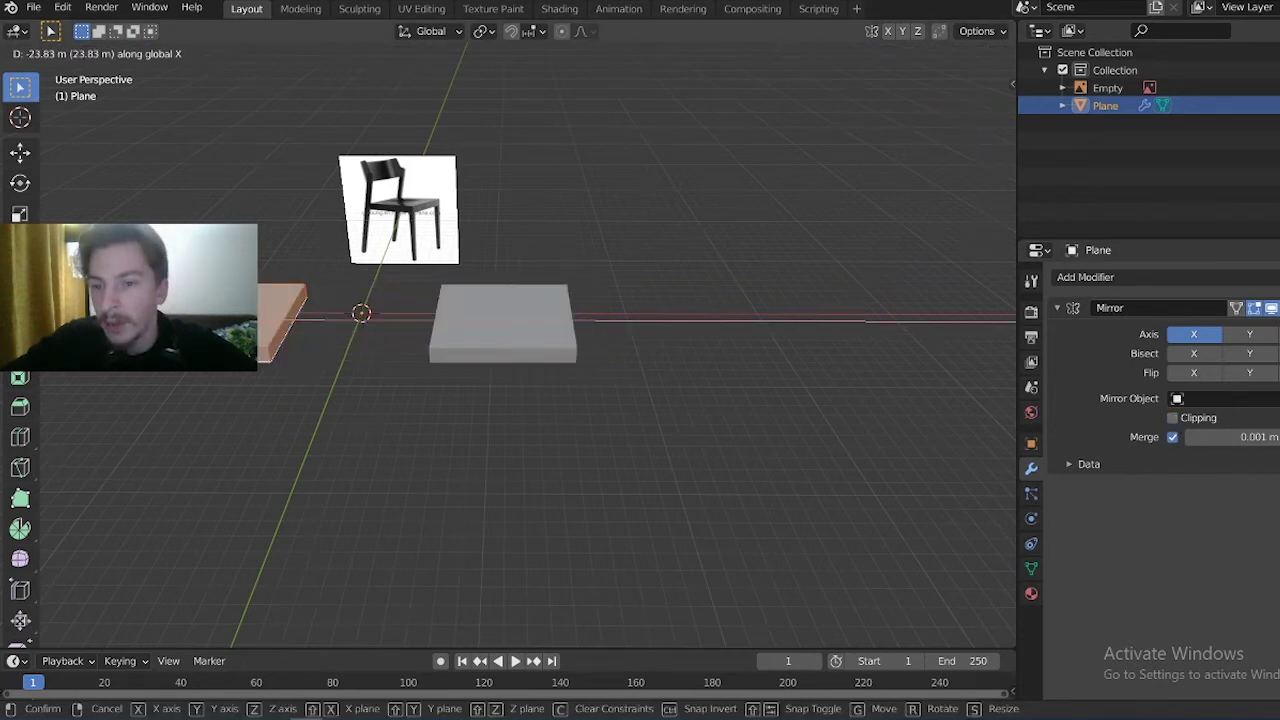
{"action": "left_click", "coordinate": [553, 301]}
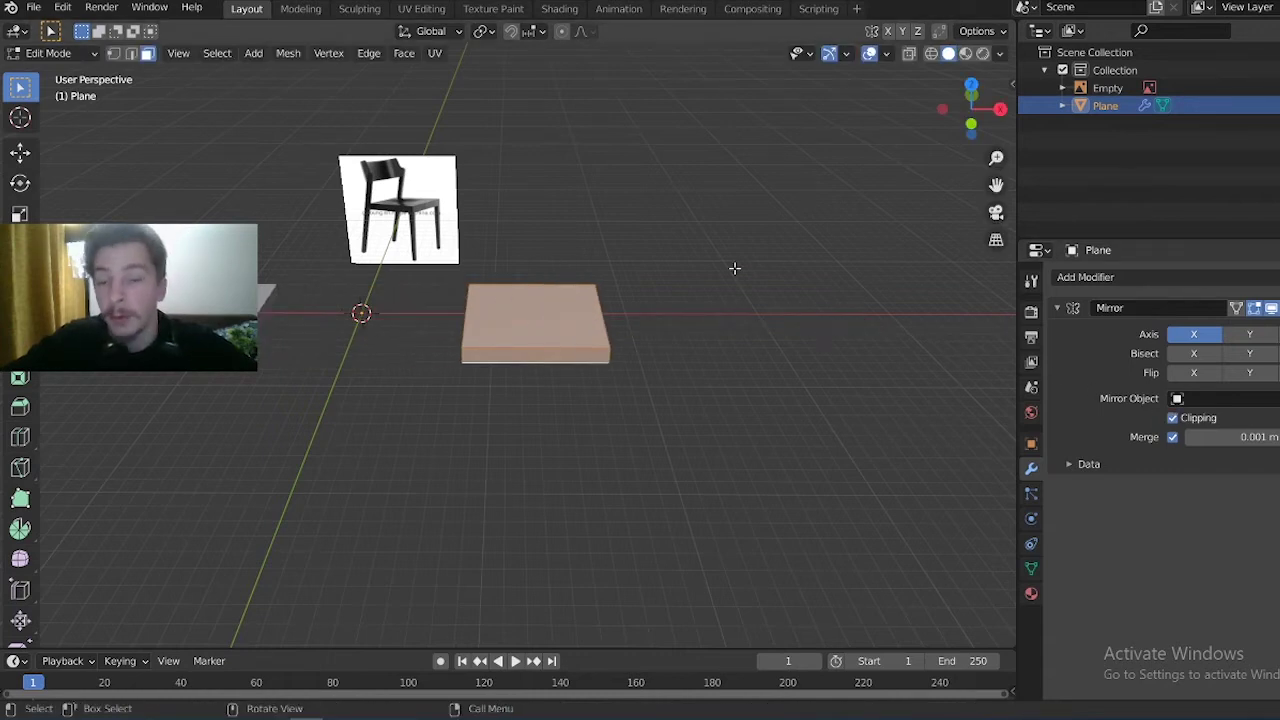
{"action": "key", "text": "g"}
{"action": "key", "text": "x"}
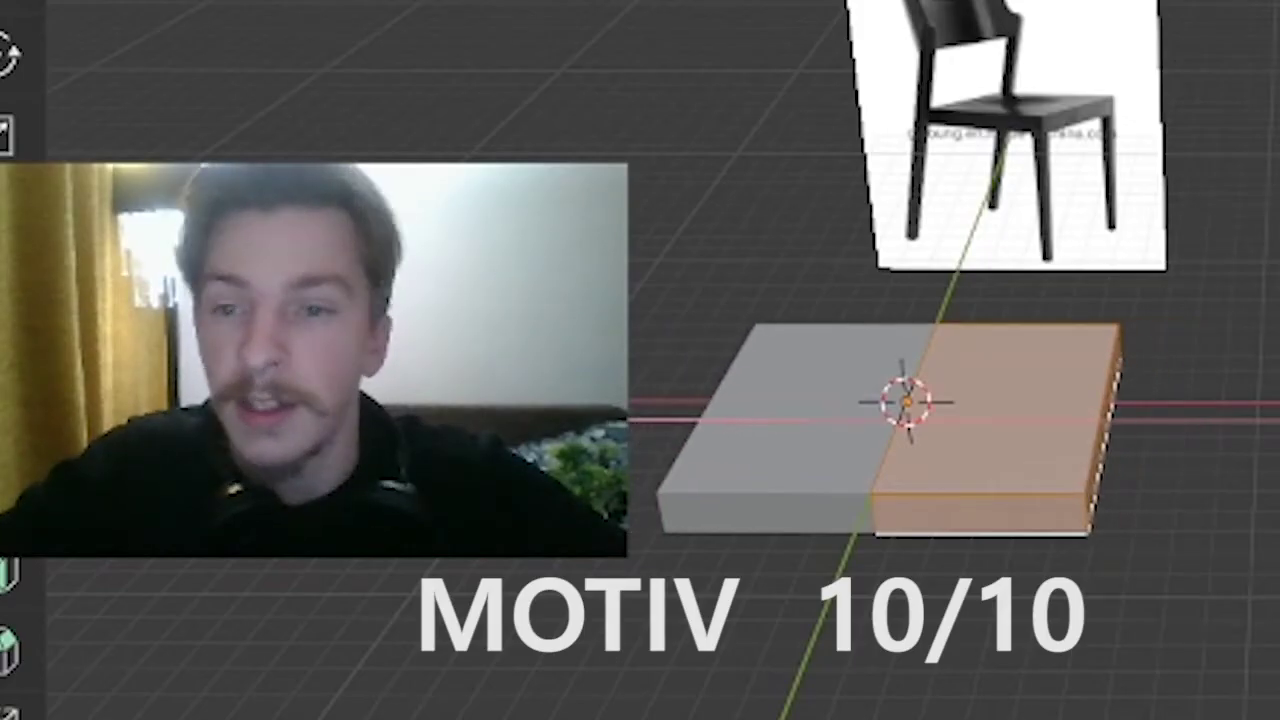
{"action": "left_click", "coordinate": [1059, 423]}
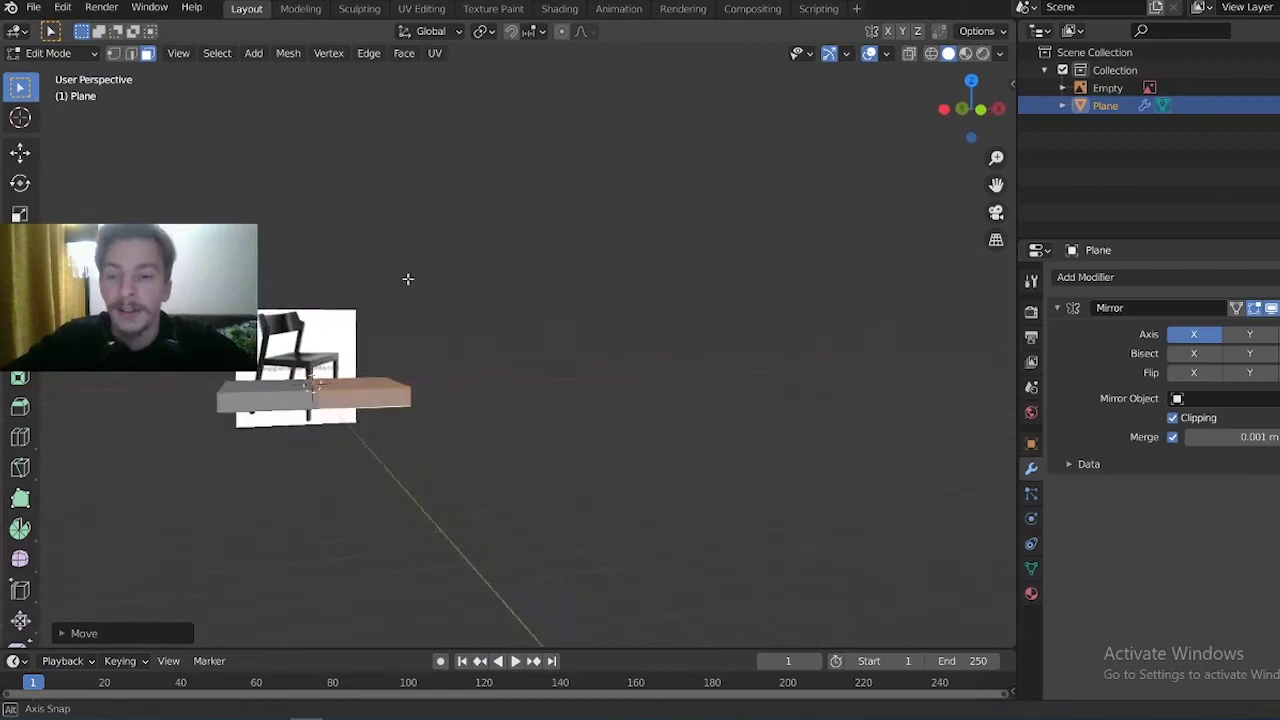
{"action": "mouse_move", "coordinate": [407, 279]}
{"action": "middle_mouse_down"}
{"action": "mouse_move", "coordinate": [368, 476]}
{"action": "mouse_move", "coordinate": [575, 515]}
{"action": "mouse_move", "coordinate": [569, 474]}
{"action": "middle_mouse_up"}
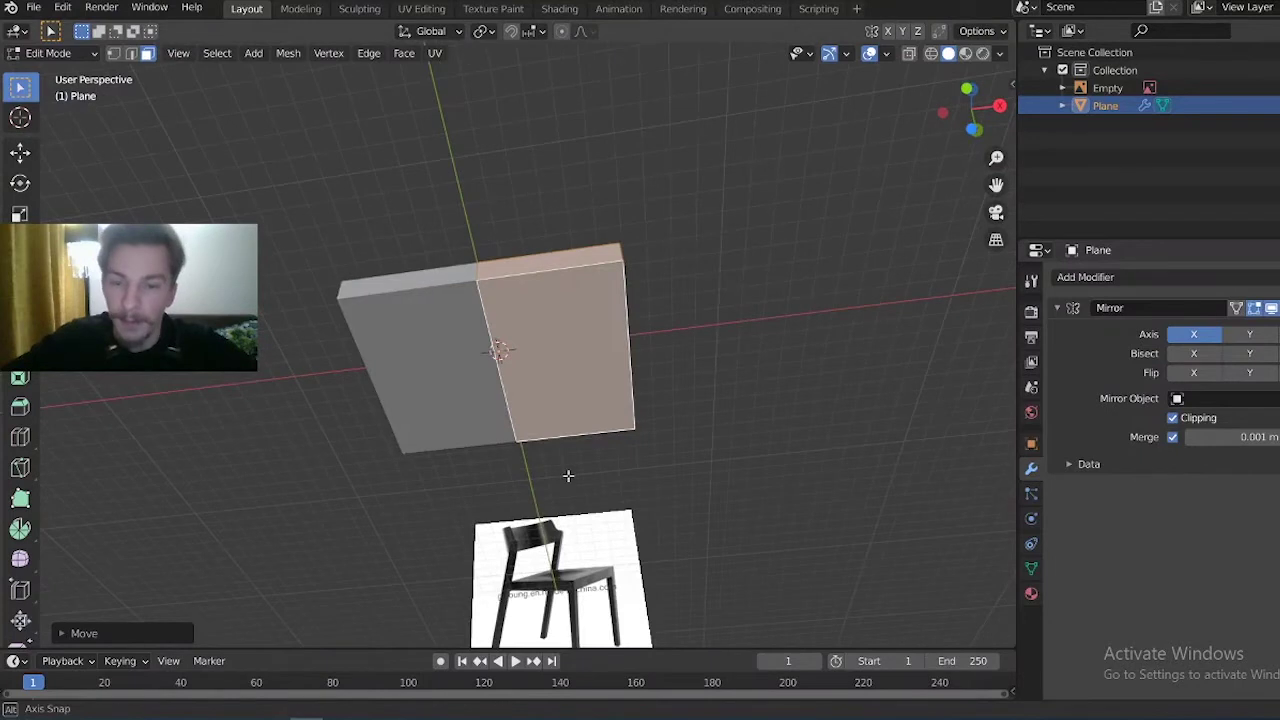
Add a vertical edge loop near the outer end and a horizontal loop near the back edge
{"action": "scroll", "coordinate": [591, 397], "scroll_direction": "up", "scroll_amount": 2}
{"action": "key", "text": "ctrl+r"}
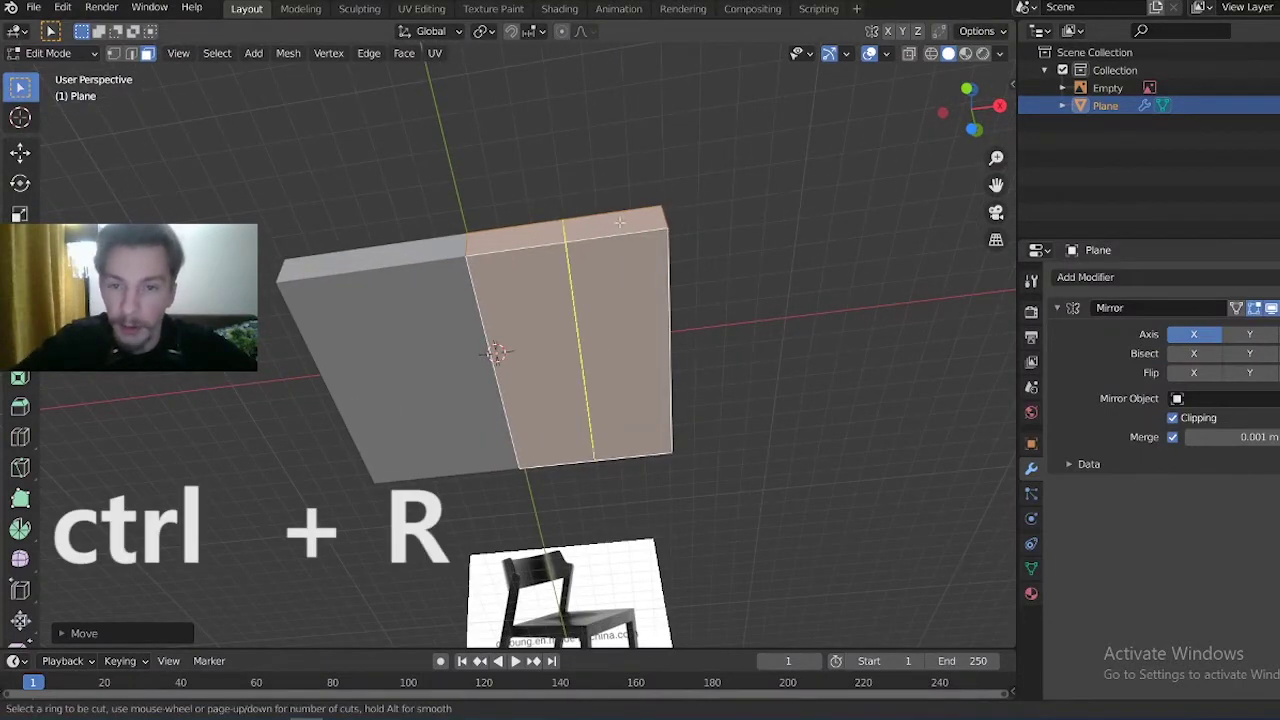
{"action": "left_click", "coordinate": [600, 257]}
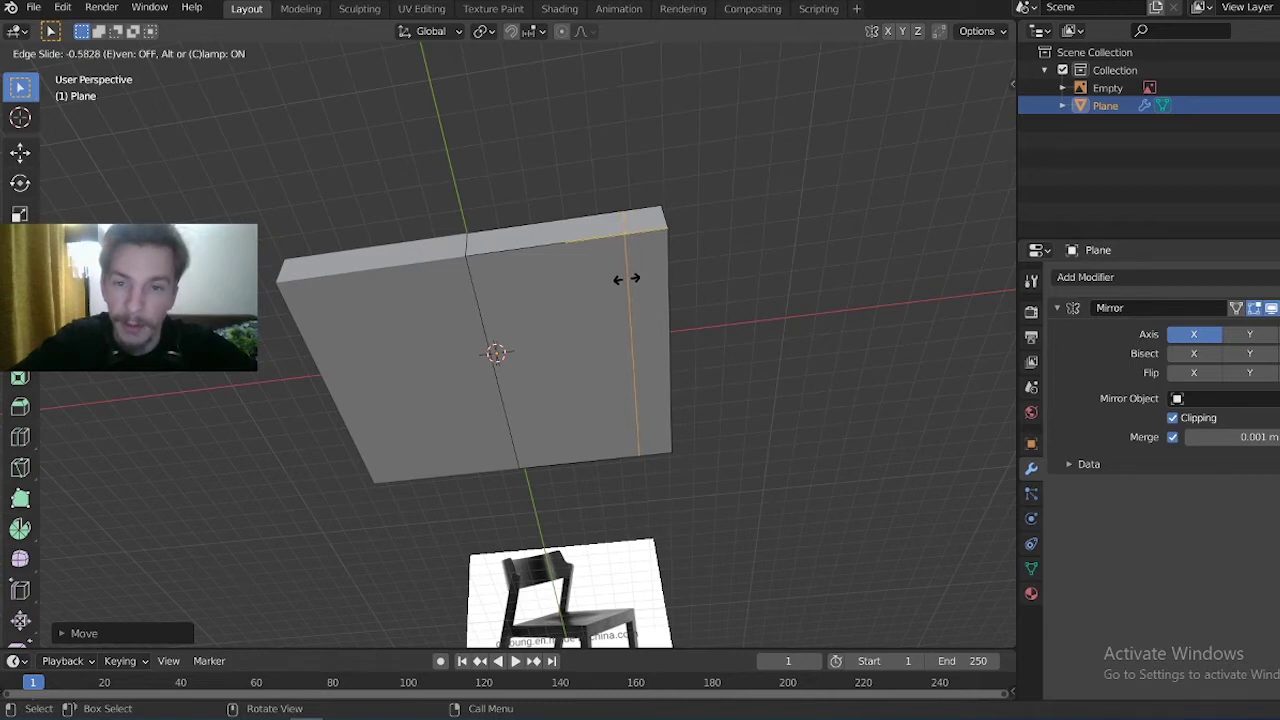
{"action": "left_click", "coordinate": [626, 279]}
{"action": "key", "text": "ctrl+r"}
{"action": "left_click", "coordinate": [636, 358]}
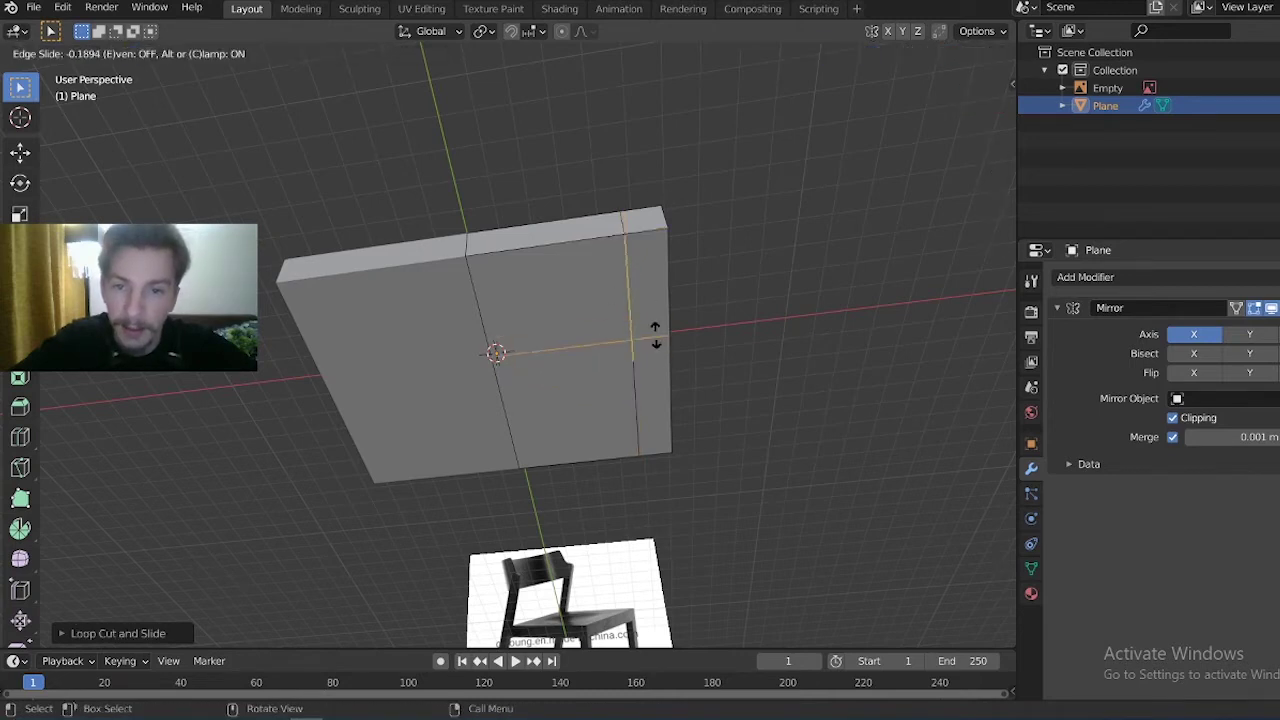
{"action": "left_click", "coordinate": [697, 277]}
Select the small corner square face of the seat in face select mode
{"action": "mouse_move", "coordinate": [610, 320]}
{"action": "middle_mouse_down"}
{"action": "mouse_move", "coordinate": [562, 483]}
{"action": "mouse_move", "coordinate": [607, 291]}
{"action": "middle_mouse_up"}
{"action": "mouse_move", "coordinate": [654, 199]}
{"action": "middle_mouse_down"}
{"action": "mouse_move", "coordinate": [634, 229]}
{"action": "mouse_move", "coordinate": [654, 194]}
{"action": "mouse_move", "coordinate": [638, 207]}
{"action": "middle_mouse_up"}
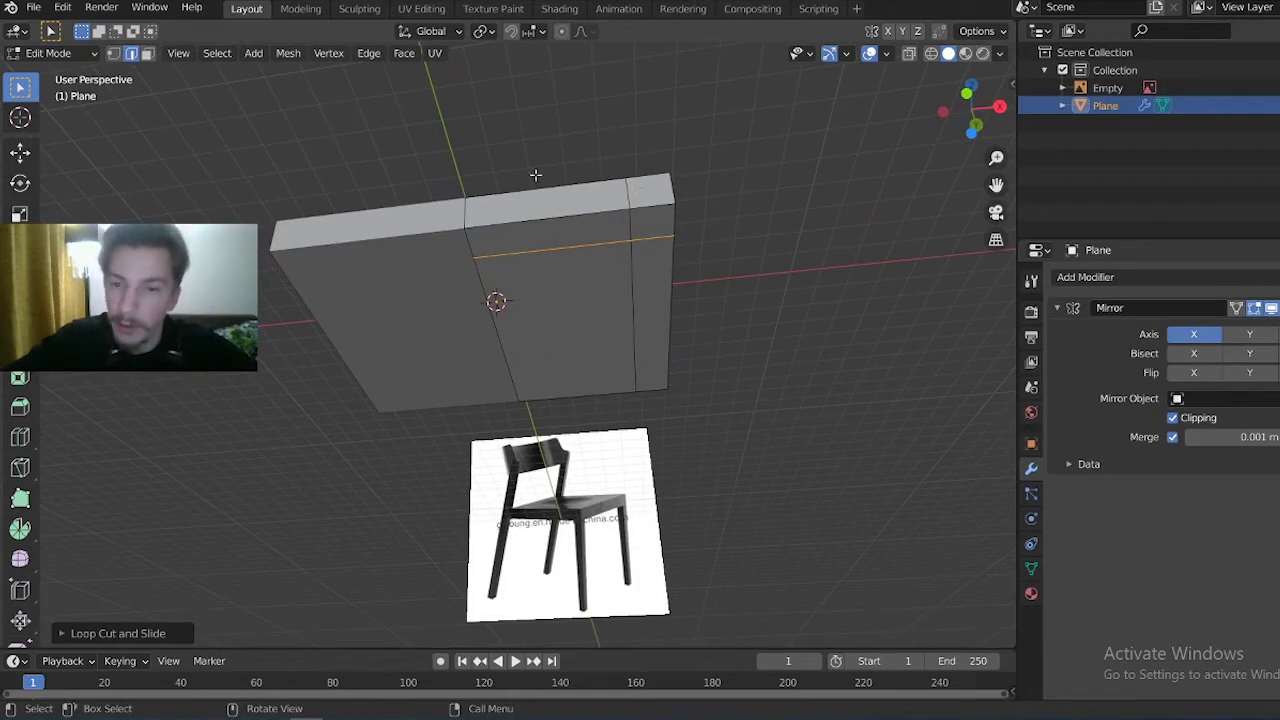
{"action": "key", "text": "Escape"}
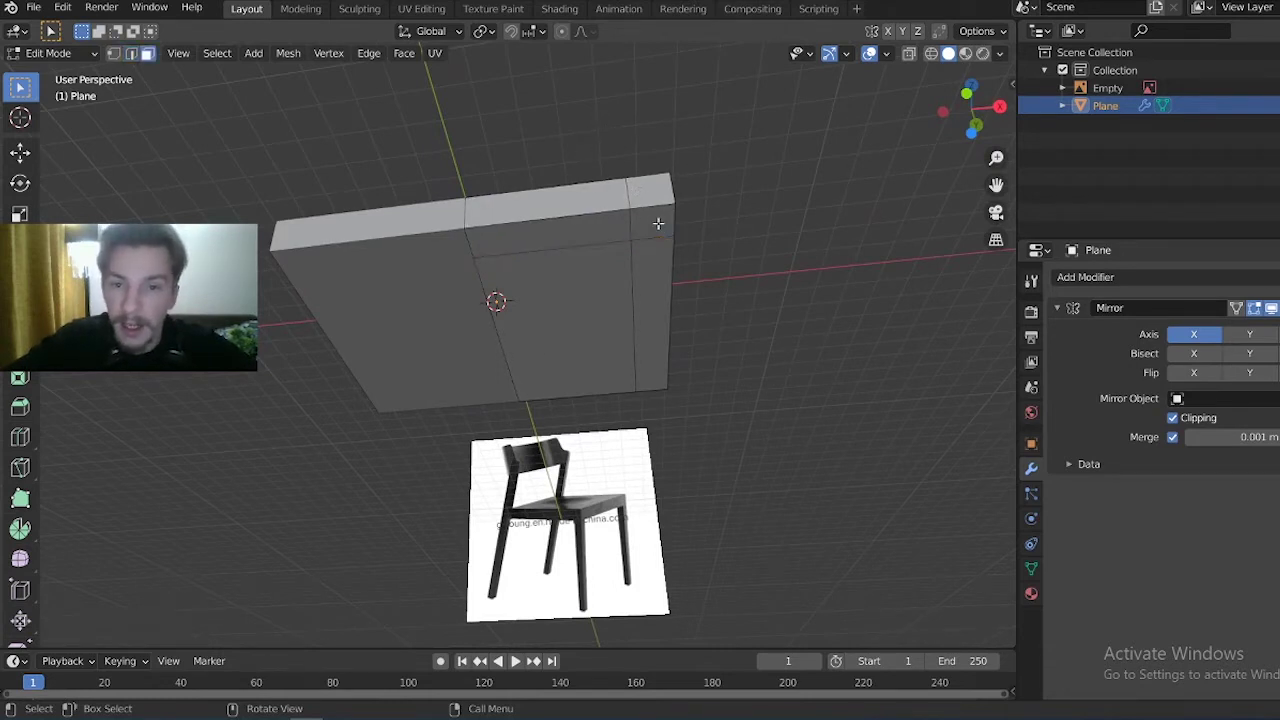
{"action": "key", "text": "3"}
{"action": "left_click", "coordinate": [658, 223]}
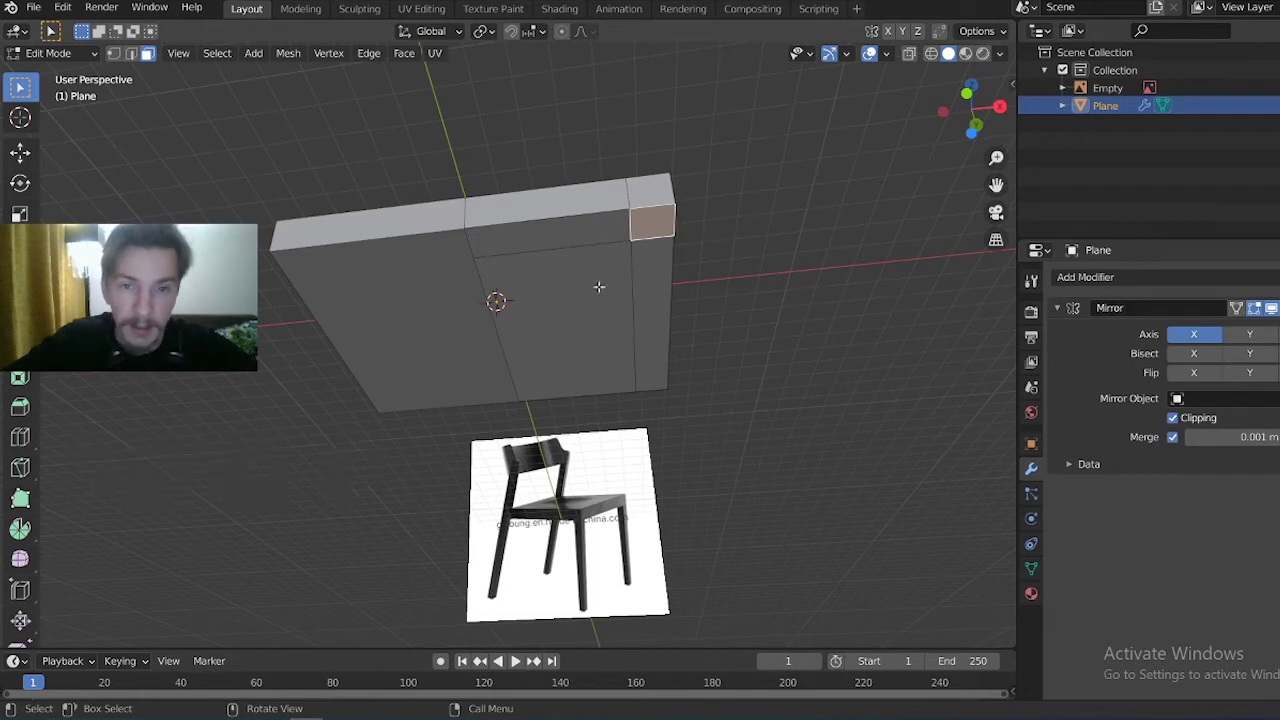
{"action": "mouse_move", "coordinate": [613, 201]}
{"action": "middle_mouse_down"}
{"action": "mouse_move", "coordinate": [586, 234]}
{"action": "mouse_move", "coordinate": [594, 257]}
{"action": "middle_mouse_up"}
{"action": "scroll", "coordinate": [810, 181], "scroll_direction": "down", "scroll_amount": 3}
{"action": "middle_click_drag", "start_coordinate": [810, 181], "coordinate": [674, 269]}
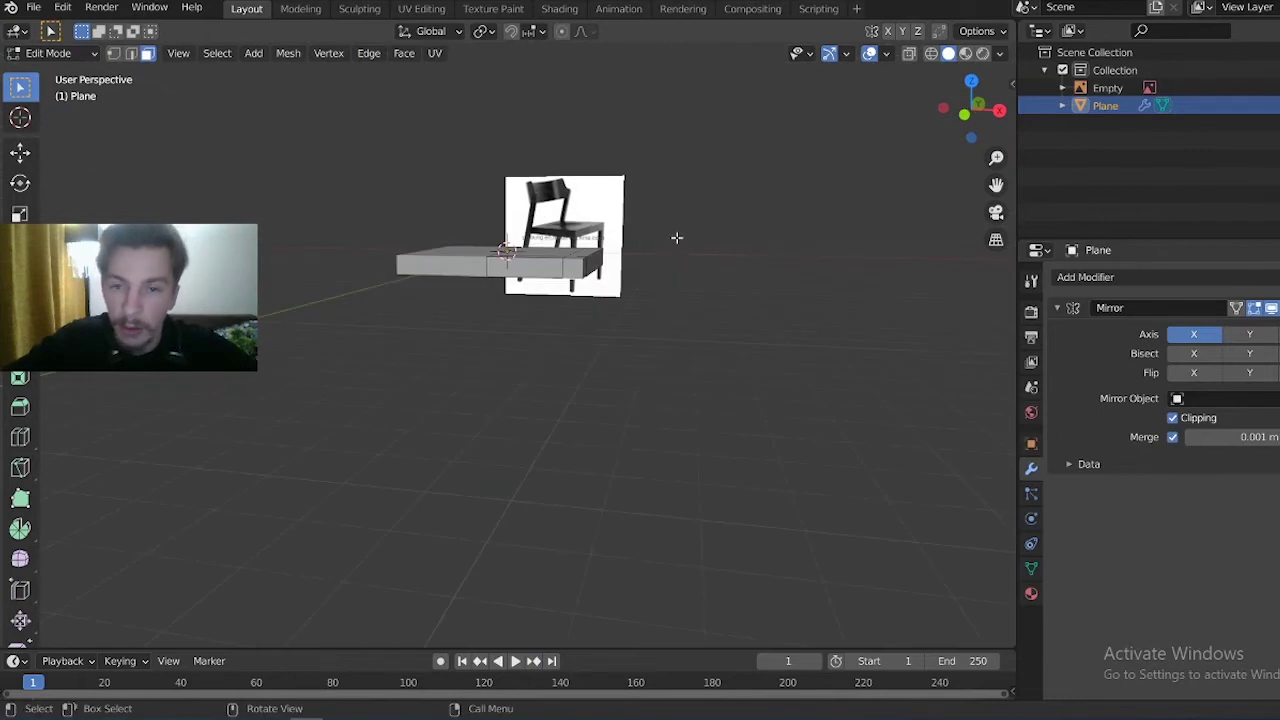
Extrude the corner square about 9.8 m straight down into a leg, mirrored onto the other side
{"action": "key", "text": "e"}
{"action": "key", "text": "z"}
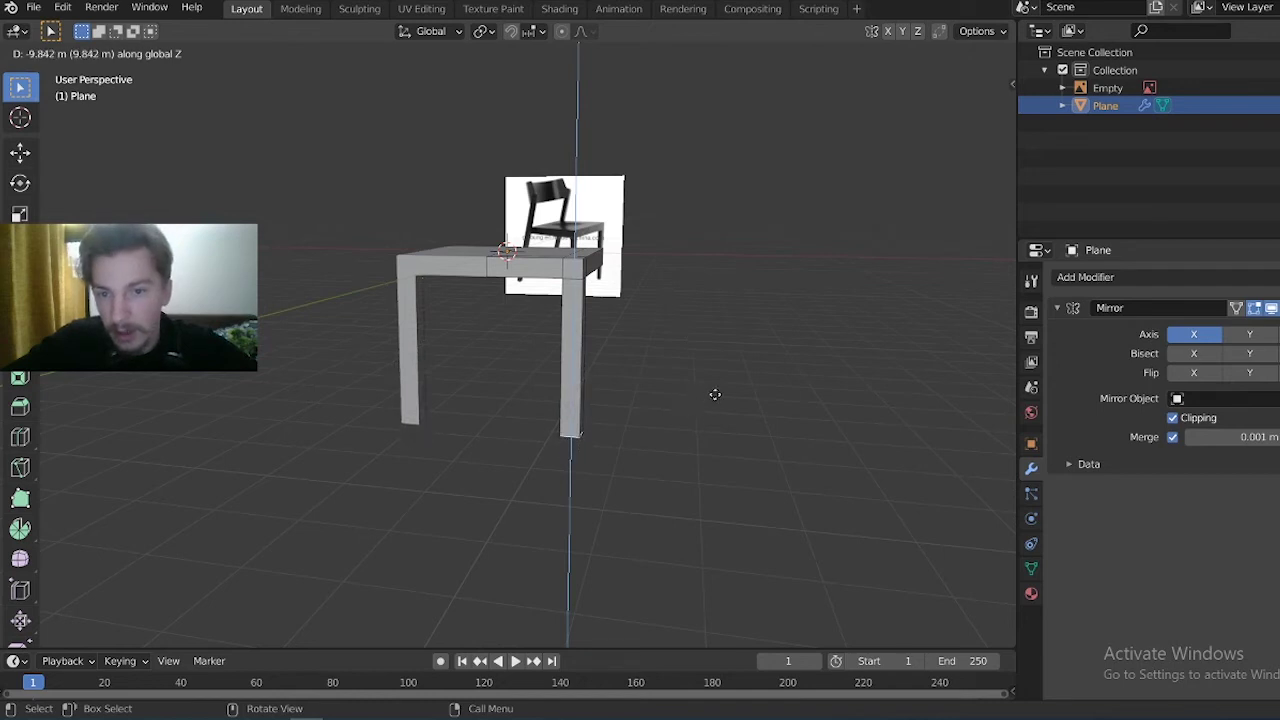
{"action": "left_click", "coordinate": [715, 394]}
{"action": "mouse_move", "coordinate": [449, 306]}
{"action": "middle_mouse_down"}
{"action": "mouse_move", "coordinate": [600, 326]}
{"action": "mouse_move", "coordinate": [588, 317]}
{"action": "middle_mouse_up"}
{"action": "middle_click_drag", "start_coordinate": [822, 352], "coordinate": [800, 340]}
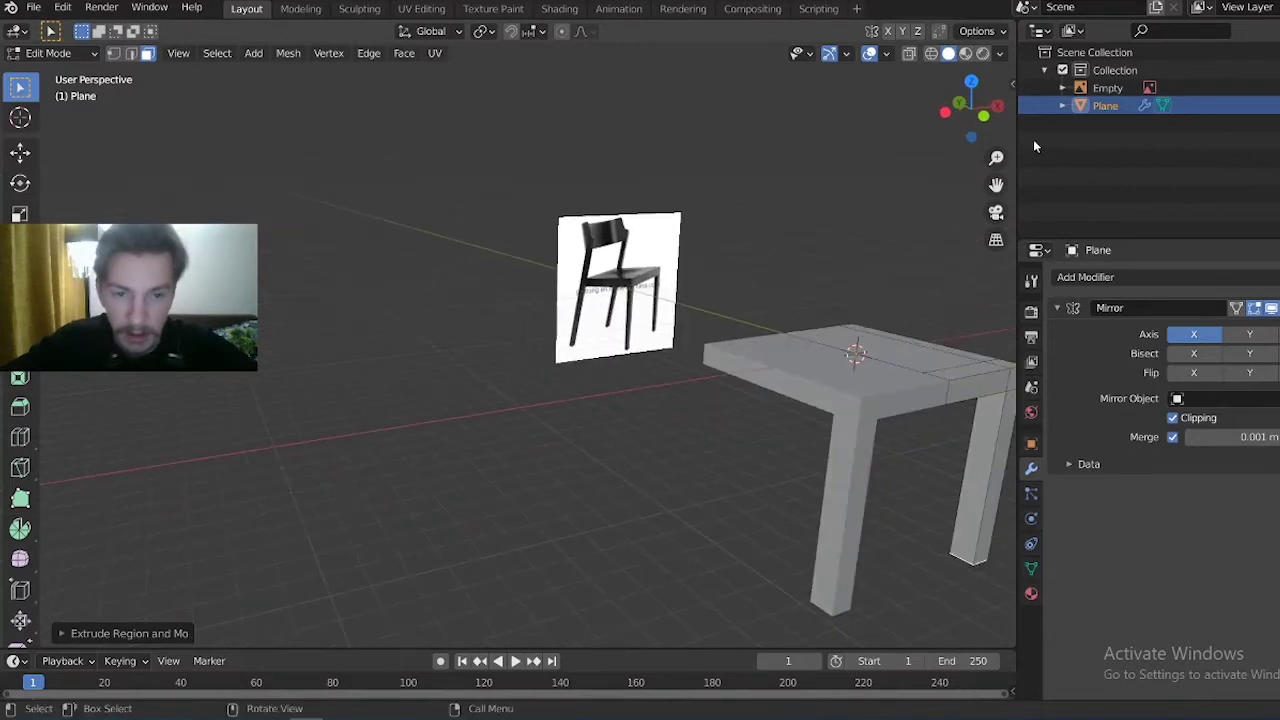
{"action": "scroll", "coordinate": [740, 220], "scroll_direction": "up", "scroll_amount": 5}
{"action": "scroll", "coordinate": [674, 246], "scroll_direction": "up", "scroll_amount": 2}
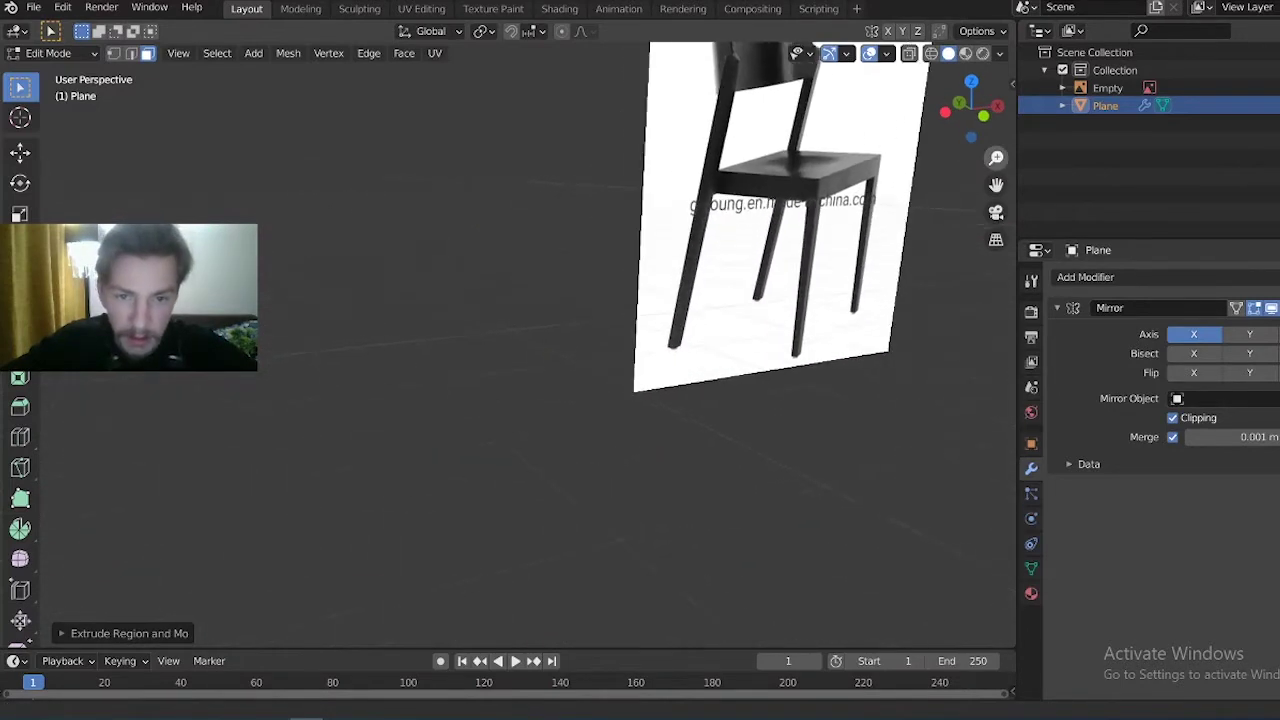
{"action": "scroll", "coordinate": [674, 246], "scroll_direction": "up", "scroll_amount": 2}
{"action": "scroll", "coordinate": [674, 246], "scroll_direction": "up", "scroll_amount": 2}
{"action": "middle_click_drag", "start_coordinate": [674, 246], "coordinate": [449, 210], "text": "shift"}
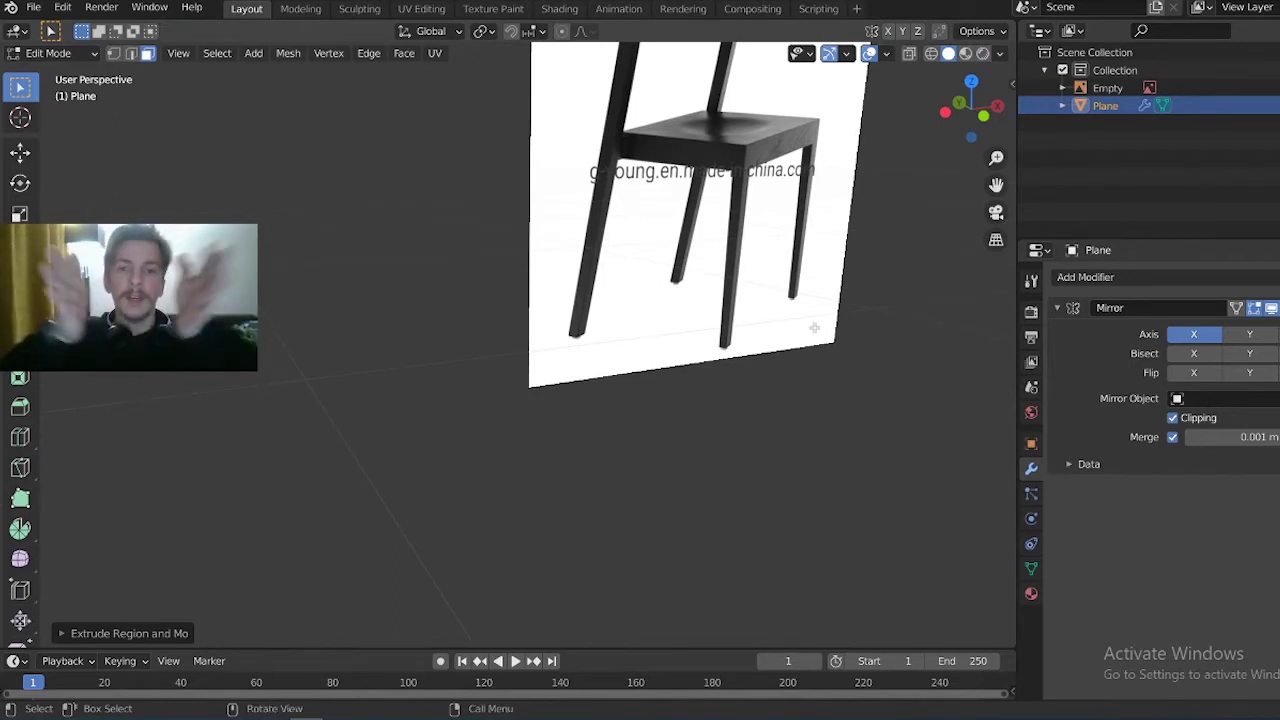
{"action": "middle_click_drag", "start_coordinate": [487, 138], "coordinate": [905, 165]}
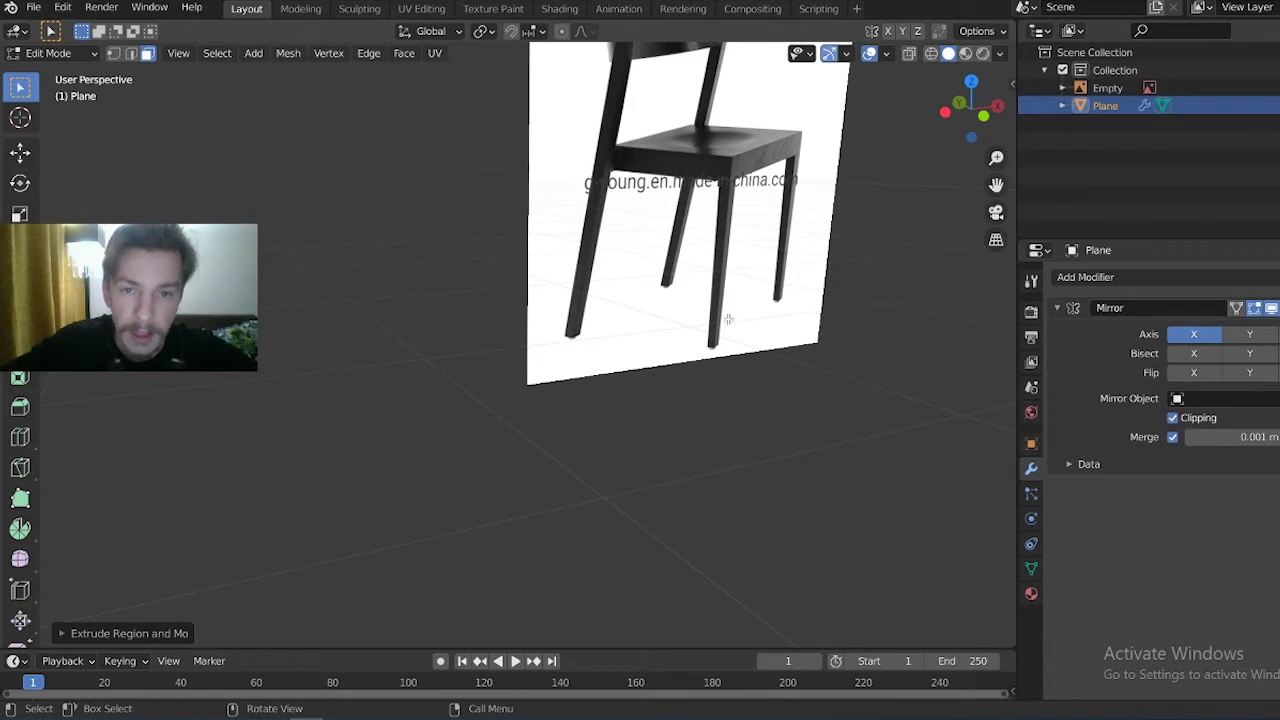
Sketch an annotation over the reference seat, undo it, and orbit to view the model's underside
{"action": "left_click", "coordinate": [20, 275]}
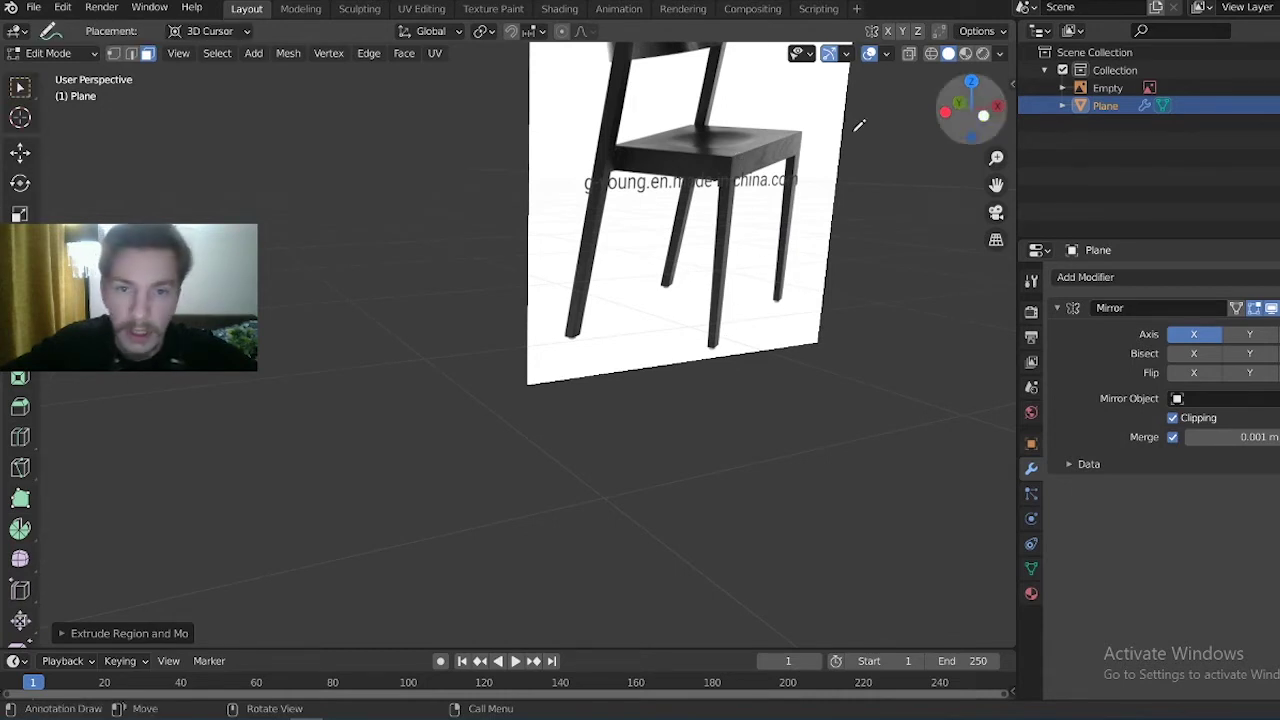
{"action": "mouse_move", "coordinate": [641, 133]}
{"action": "left_mouse_down"}
{"action": "mouse_move", "coordinate": [738, 140]}
{"action": "mouse_move", "coordinate": [741, 332]}
{"action": "left_mouse_up"}
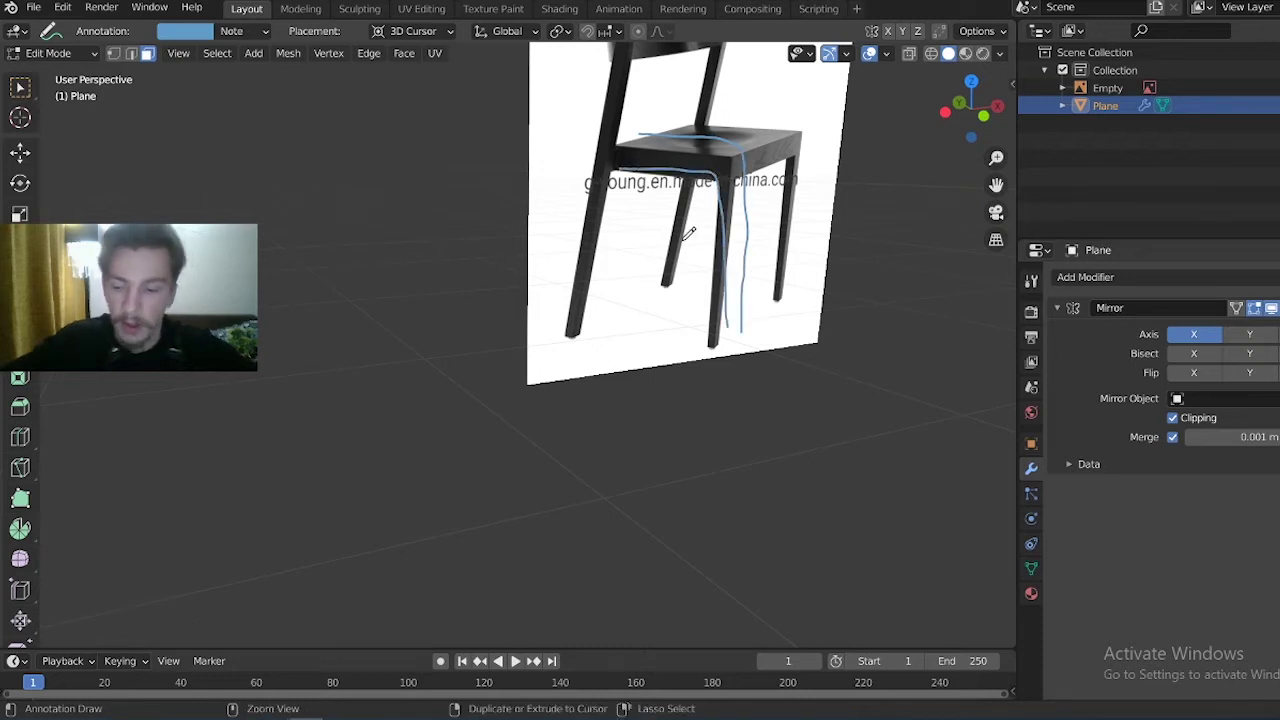
{"action": "key", "text": "ctrl+z"}
{"action": "mouse_move", "coordinate": [249, 186]}
{"action": "middle_mouse_down"}
{"action": "mouse_move", "coordinate": [347, 209]}
{"action": "mouse_move", "coordinate": [321, 228]}
{"action": "middle_mouse_up"}
{"action": "scroll", "coordinate": [409, 257], "scroll_direction": "up", "scroll_amount": 2}
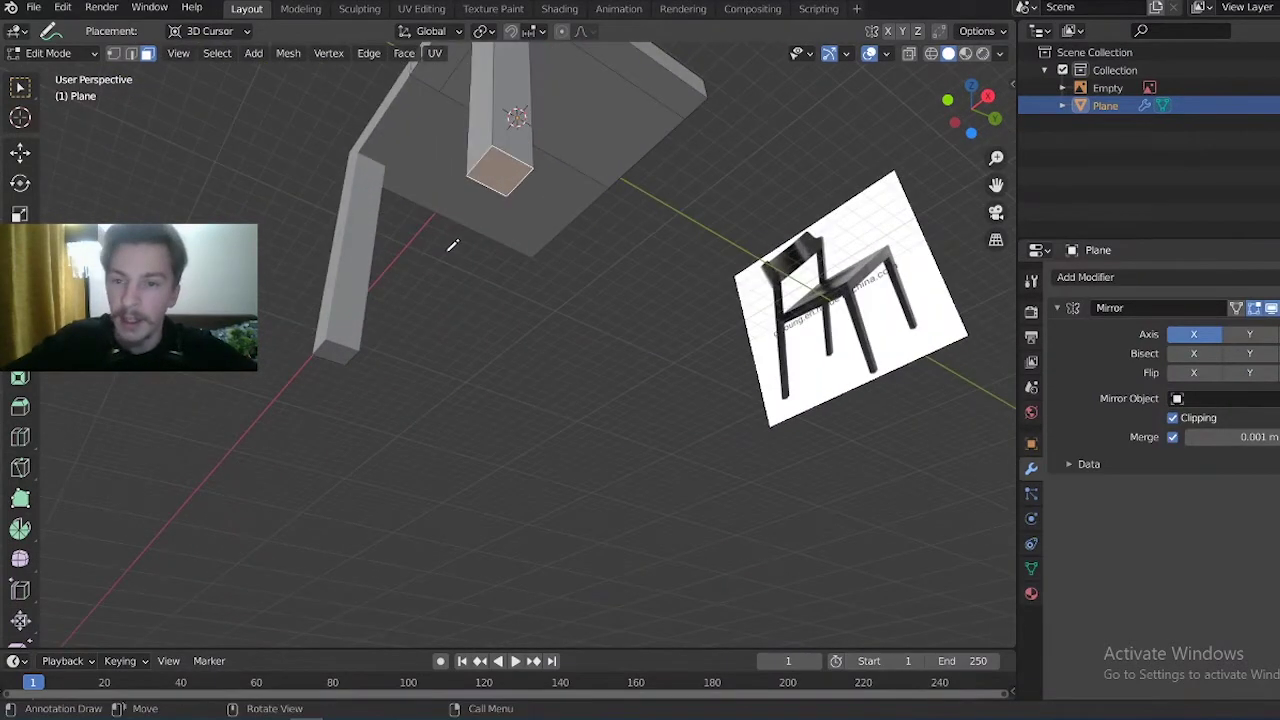
Taper the leg by moving its bottom outer edge about 0.77 m along Y
{"action": "middle_click_drag", "start_coordinate": [454, 246], "coordinate": [466, 306]}
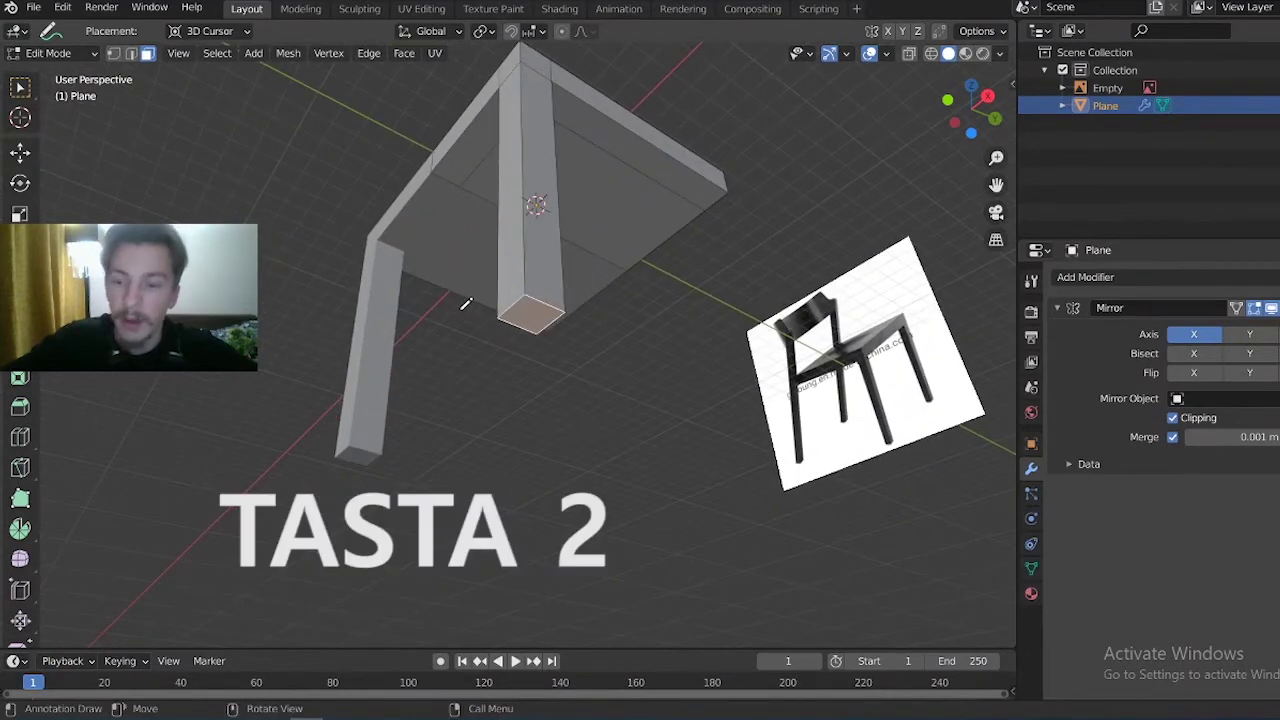
{"action": "key", "text": "2"}
{"action": "key", "text": "w"}
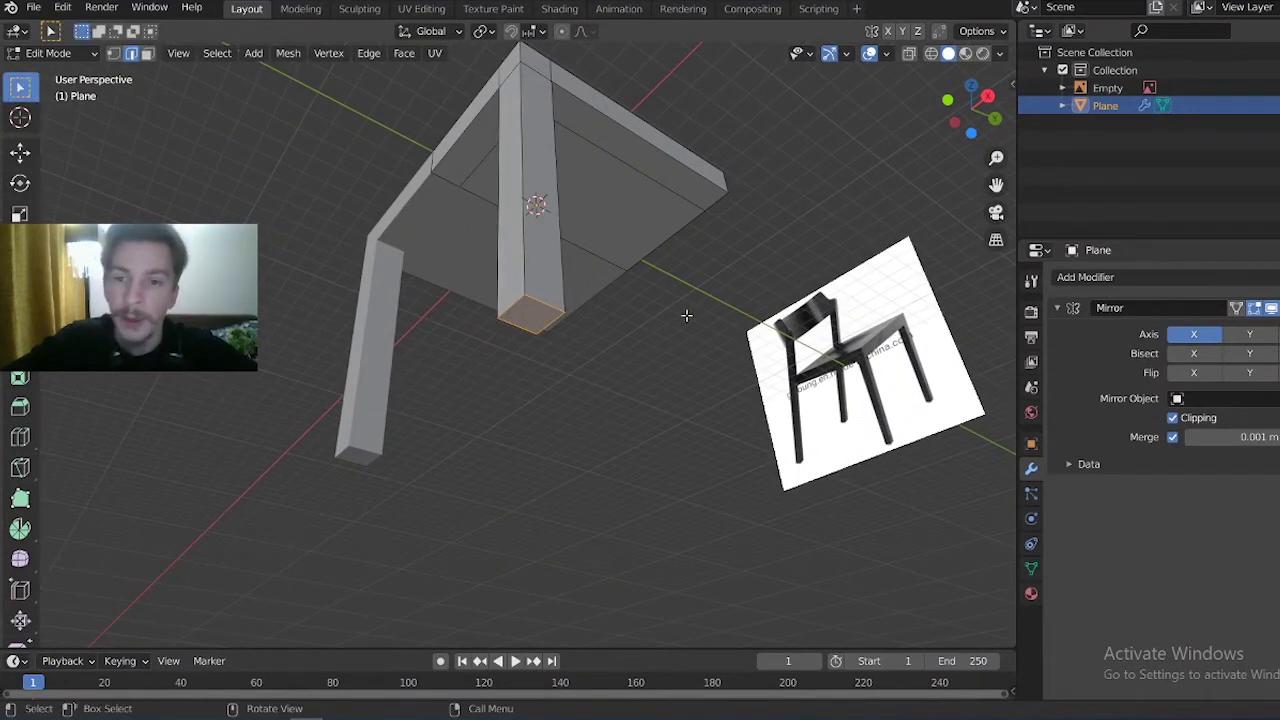
{"action": "left_click", "coordinate": [549, 323]}
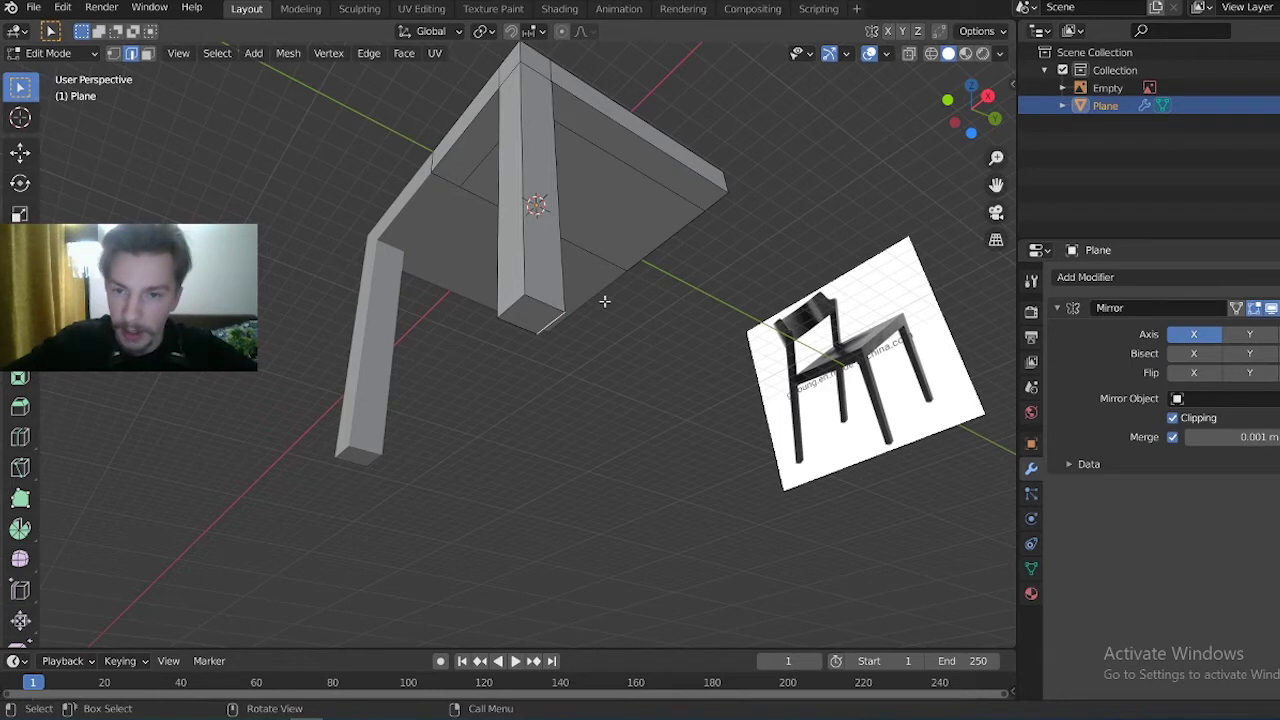
{"action": "key", "text": "g"}
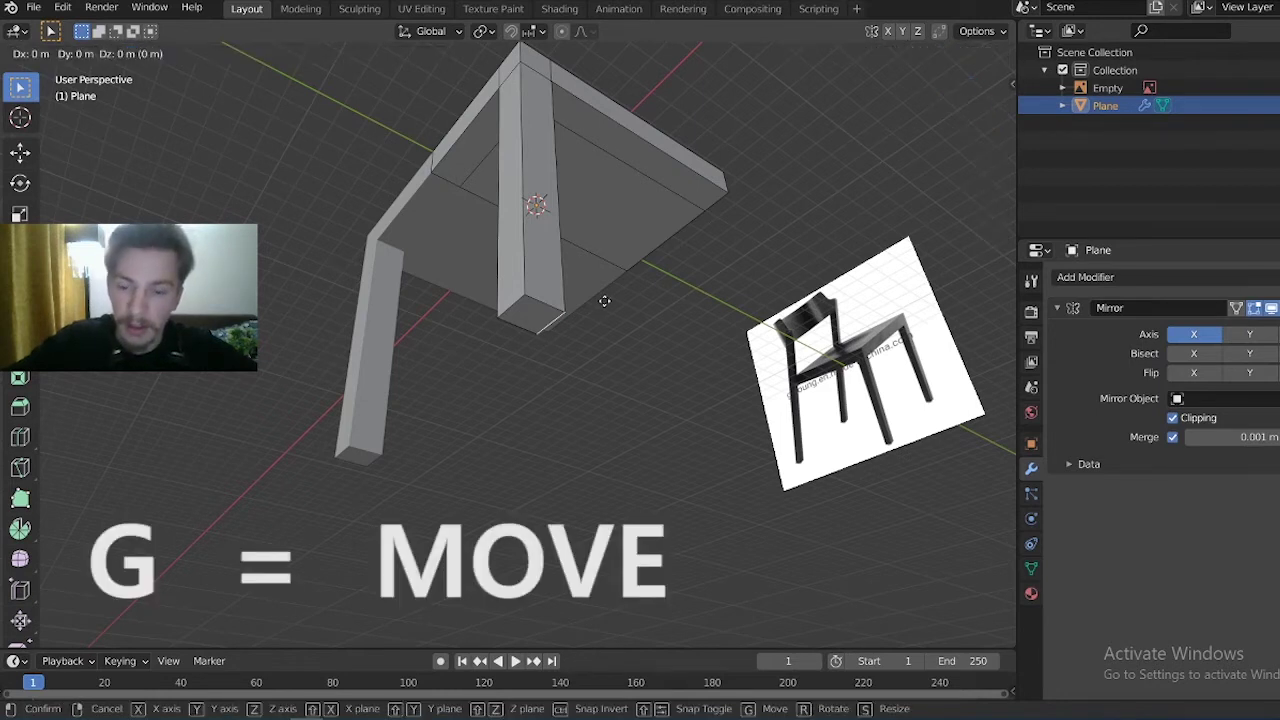
{"action": "key", "text": "y"}
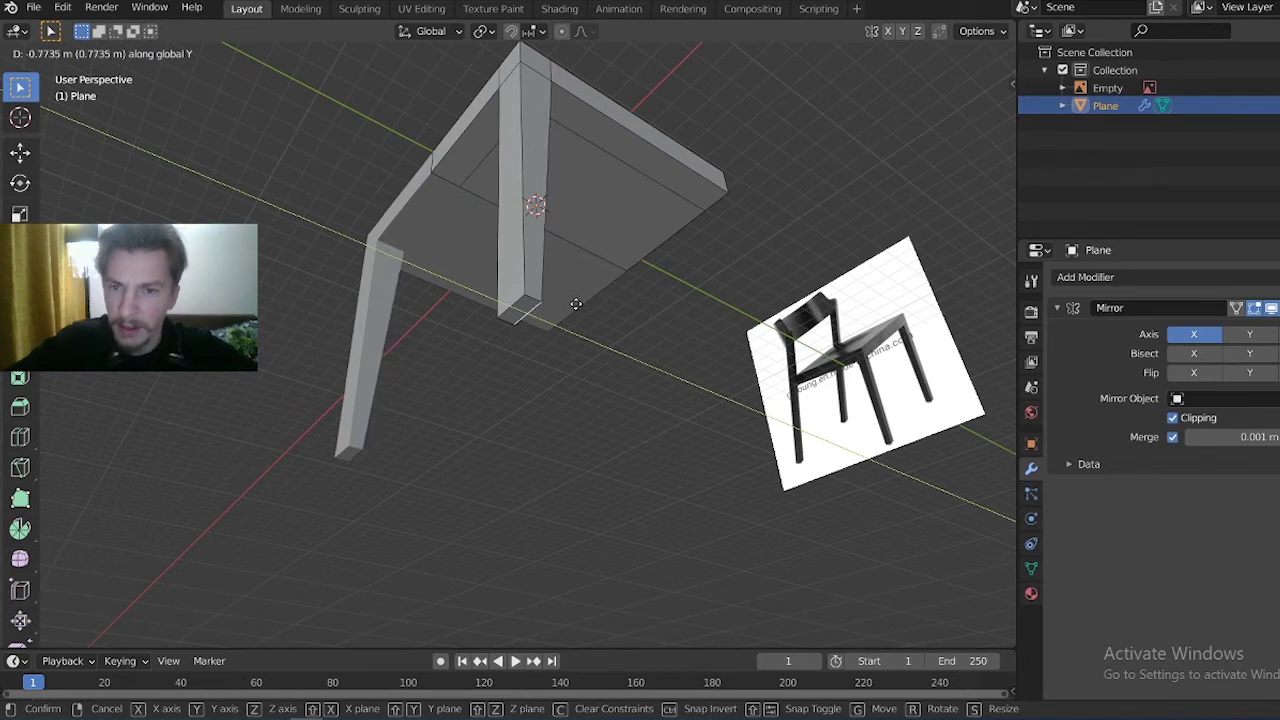
{"action": "left_click", "coordinate": [574, 304]}
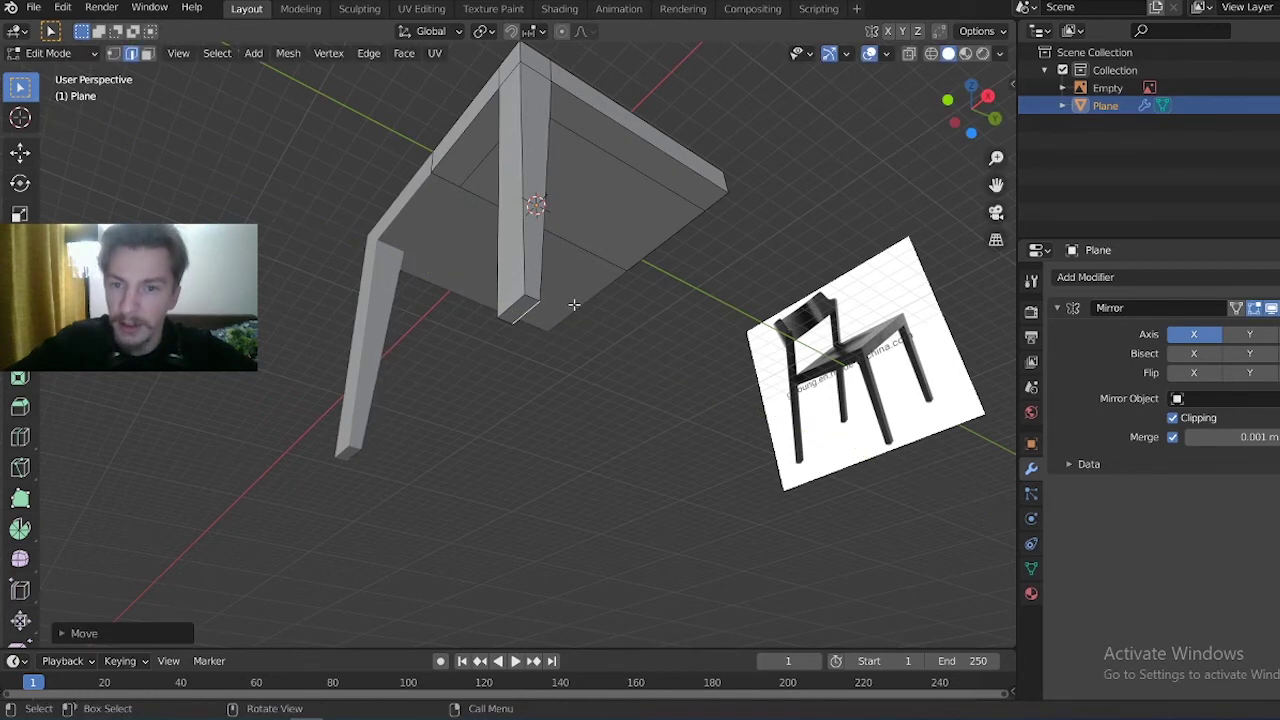
{"action": "mouse_move", "coordinate": [474, 323]}
{"action": "middle_mouse_down"}
{"action": "mouse_move", "coordinate": [731, 386]}
{"action": "mouse_move", "coordinate": [690, 420]}
{"action": "mouse_move", "coordinate": [669, 408]}
{"action": "mouse_move", "coordinate": [684, 398]}
{"action": "mouse_move", "coordinate": [643, 407]}
{"action": "middle_mouse_up"}
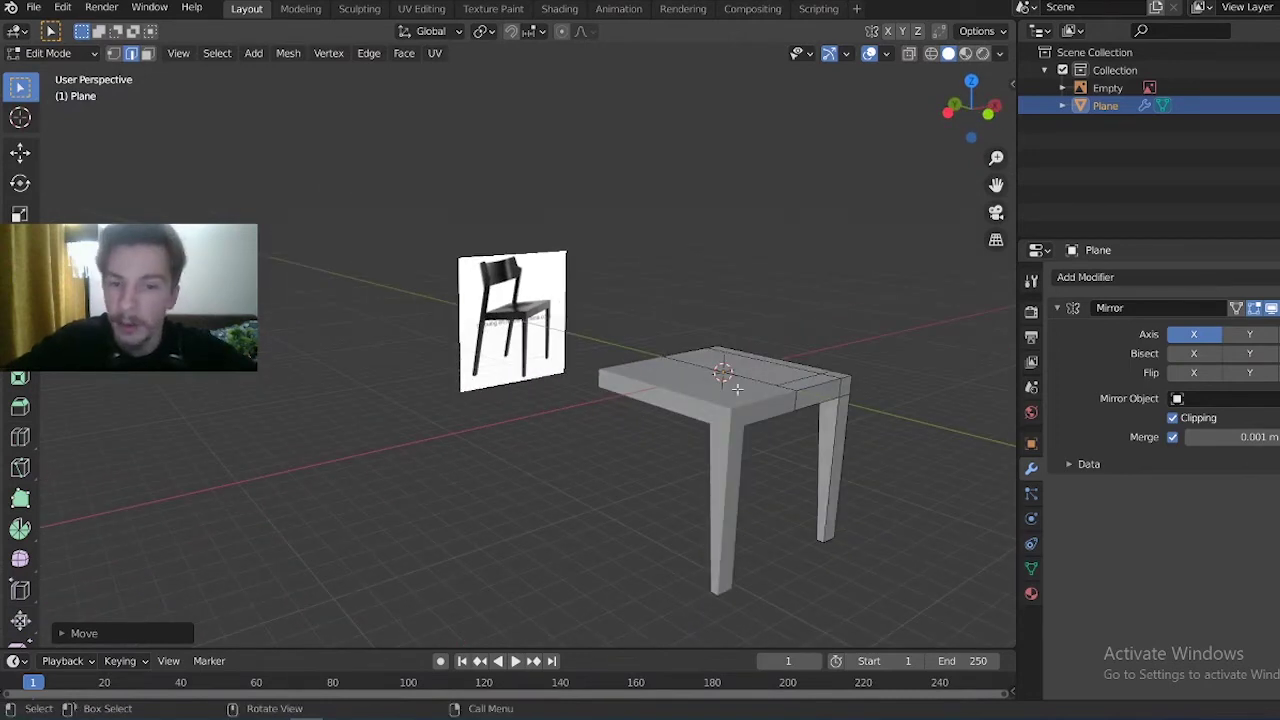
Orbit, zoom and pan to compare the seat and slanted legs with the reference chair photo
{"action": "middle_click_drag", "start_coordinate": [737, 386], "coordinate": [728, 188]}
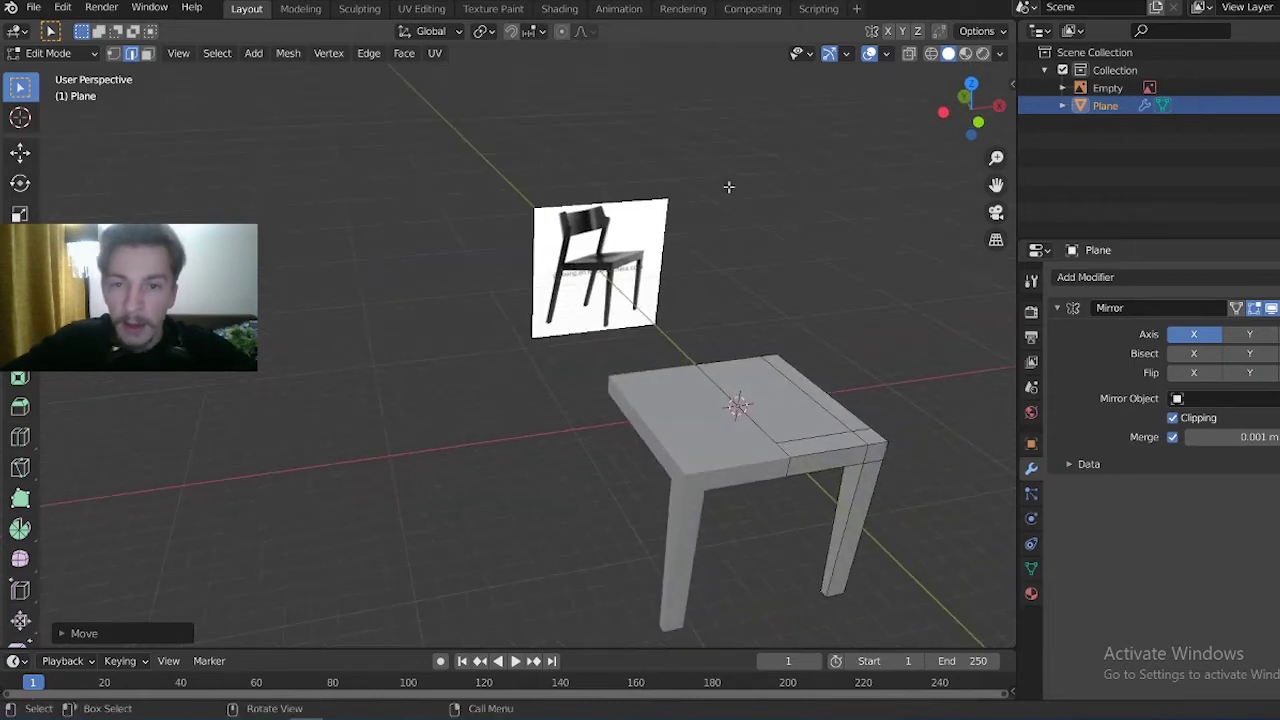
{"action": "left_click_drag", "start_coordinate": [995, 157], "coordinate": [995, 100]}
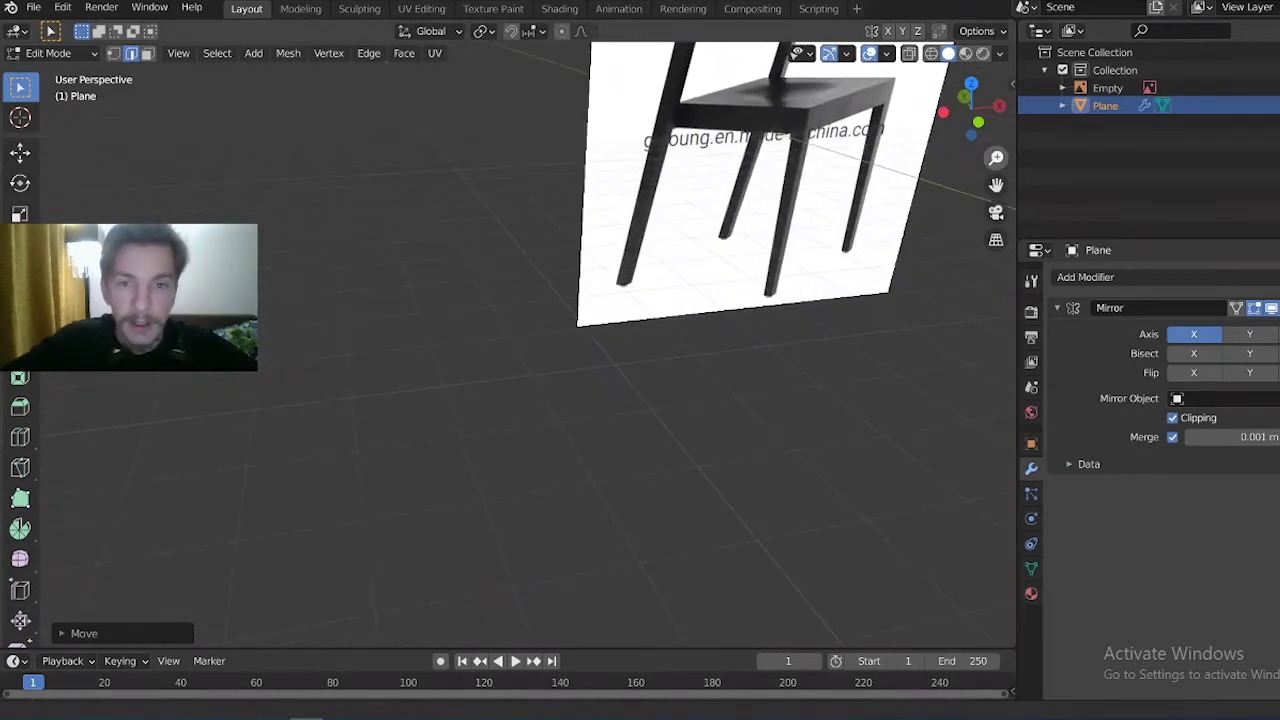
{"action": "middle_click_drag", "start_coordinate": [660, 212], "coordinate": [646, 250], "text": "shift"}
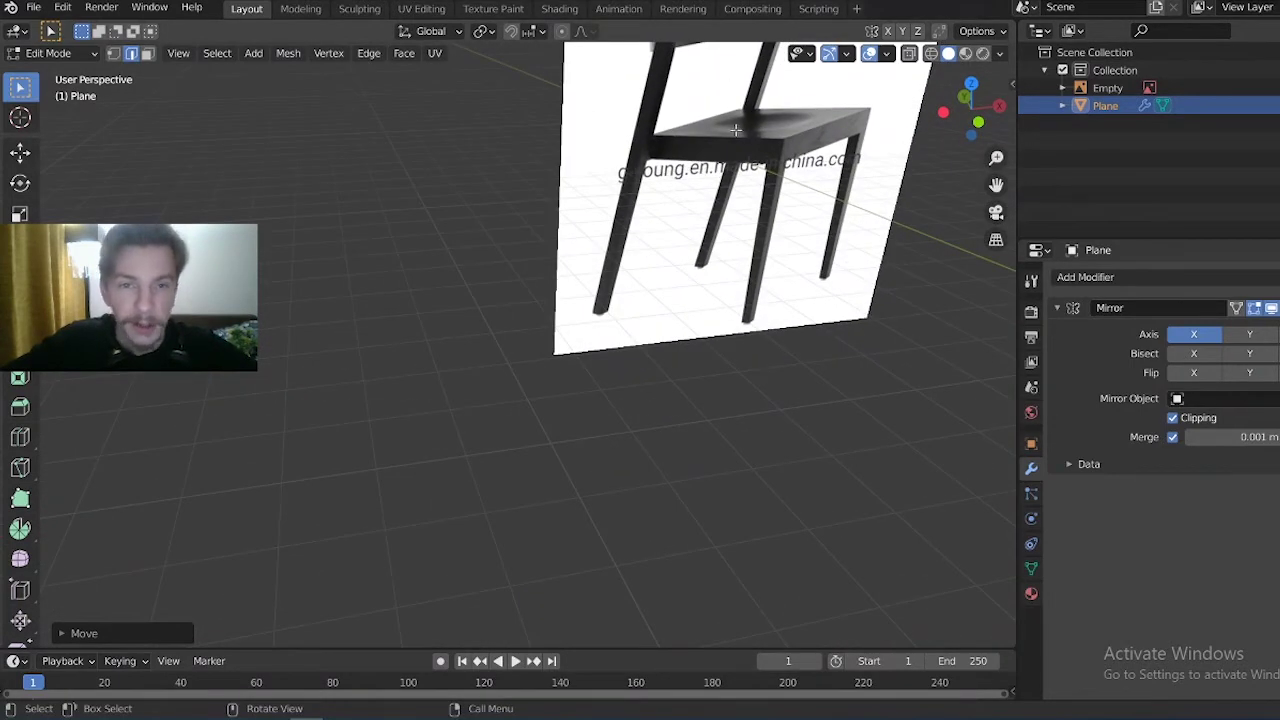
{"action": "mouse_move", "coordinate": [1004, 168]}
{"action": "left_mouse_down"}
{"action": "mouse_move", "coordinate": [1004, 215]}
{"action": "mouse_move", "coordinate": [996, 190]}
{"action": "left_mouse_up"}
{"action": "mouse_move", "coordinate": [846, 450]}
{"action": "middle_mouse_down", "text": "shift"}
{"action": "mouse_move", "coordinate": [561, 185]}
{"action": "mouse_move", "coordinate": [624, 222]}
{"action": "mouse_move", "coordinate": [491, 205]}
{"action": "middle_mouse_up", "text": "shift"}
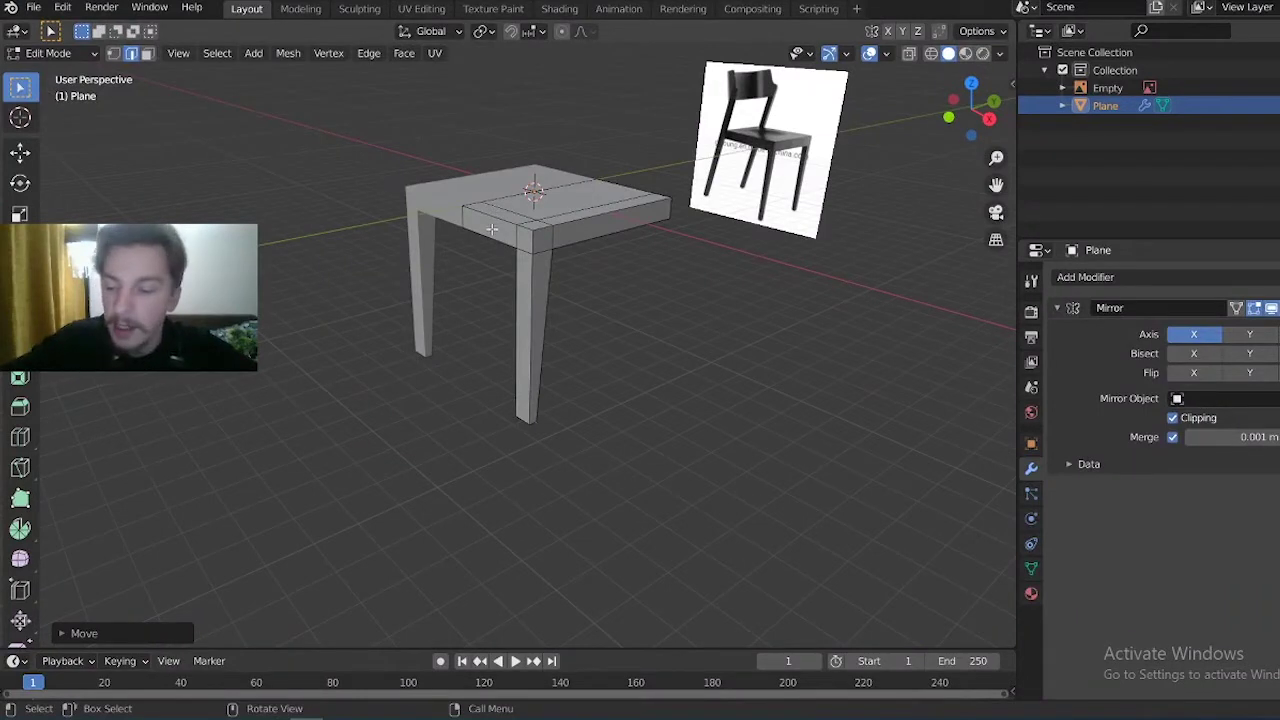
{"action": "mouse_move", "coordinate": [362, 225]}
{"action": "middle_mouse_down"}
{"action": "mouse_move", "coordinate": [446, 282]}
{"action": "mouse_move", "coordinate": [451, 262]}
{"action": "middle_mouse_up"}
In Object Mode, add a level 5 Subdivision Surface modifier and inspect the rounded seat and legs
{"action": "key", "text": "Tab"}
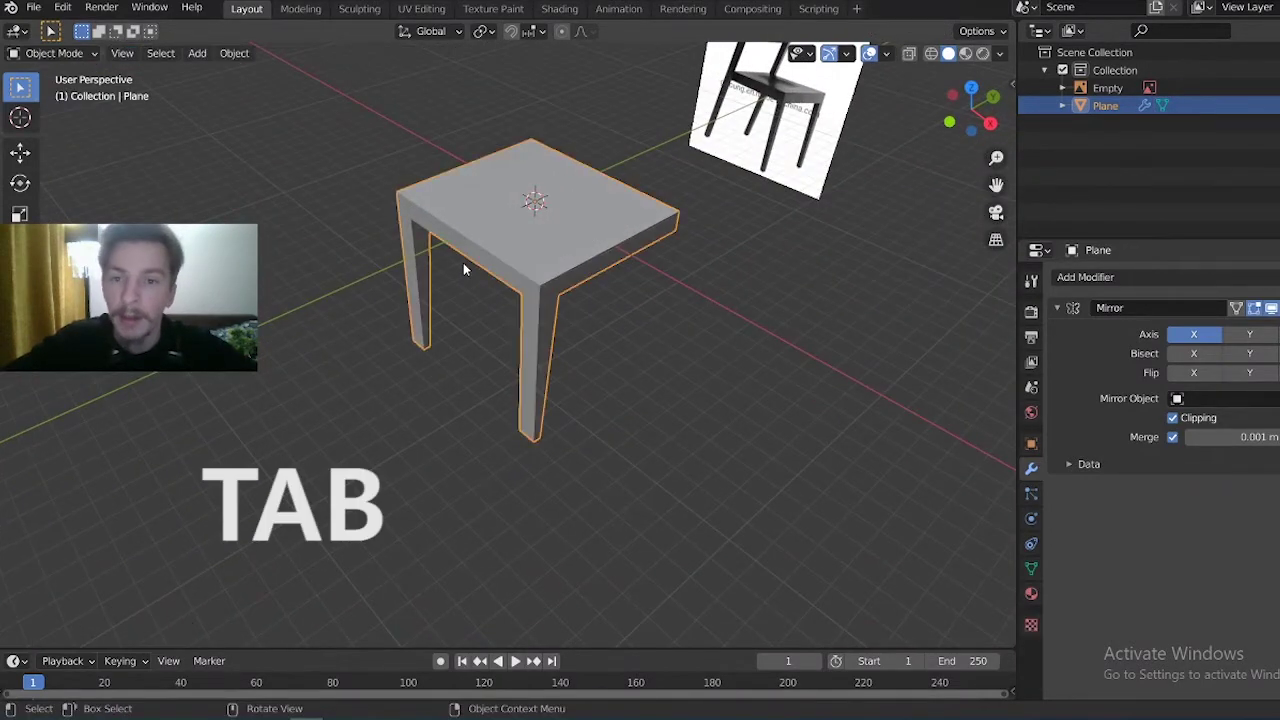
{"action": "key", "text": "ctrl+5"}
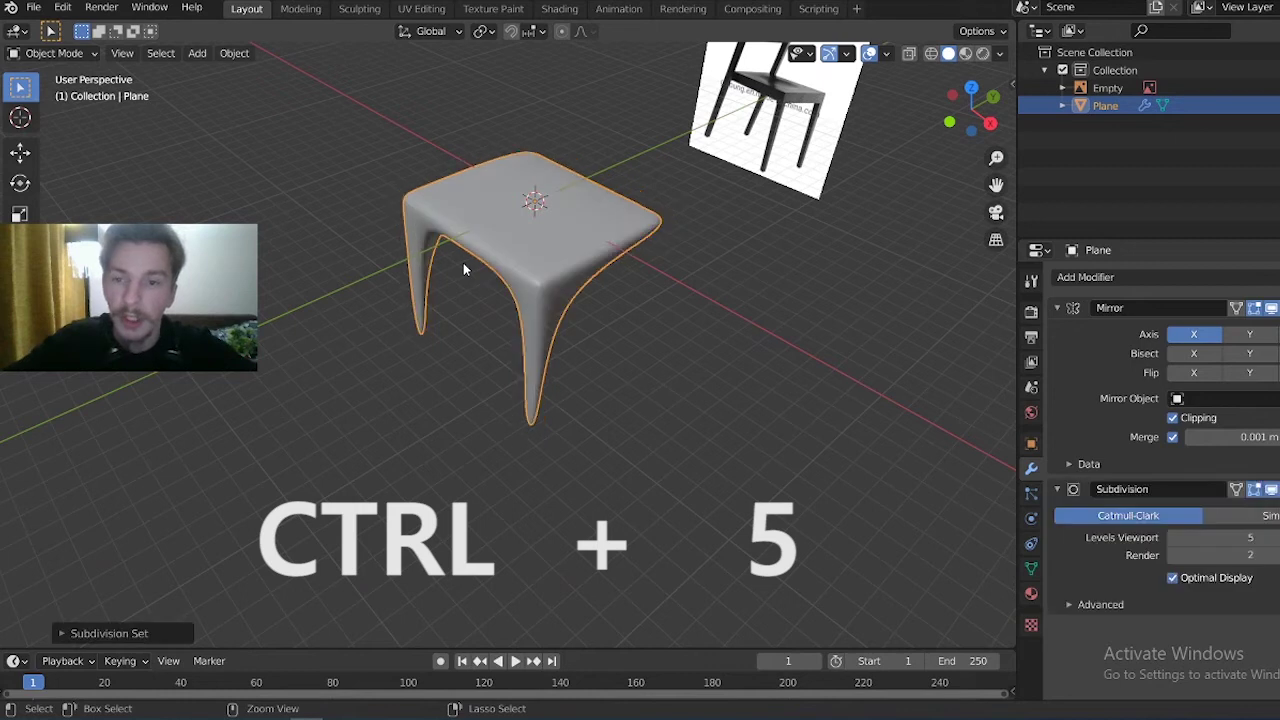
{"action": "mouse_move", "coordinate": [793, 260]}
{"action": "middle_mouse_down"}
{"action": "mouse_move", "coordinate": [442, 293]}
{"action": "mouse_move", "coordinate": [549, 273]}
{"action": "mouse_move", "coordinate": [576, 336]}
{"action": "middle_mouse_up"}
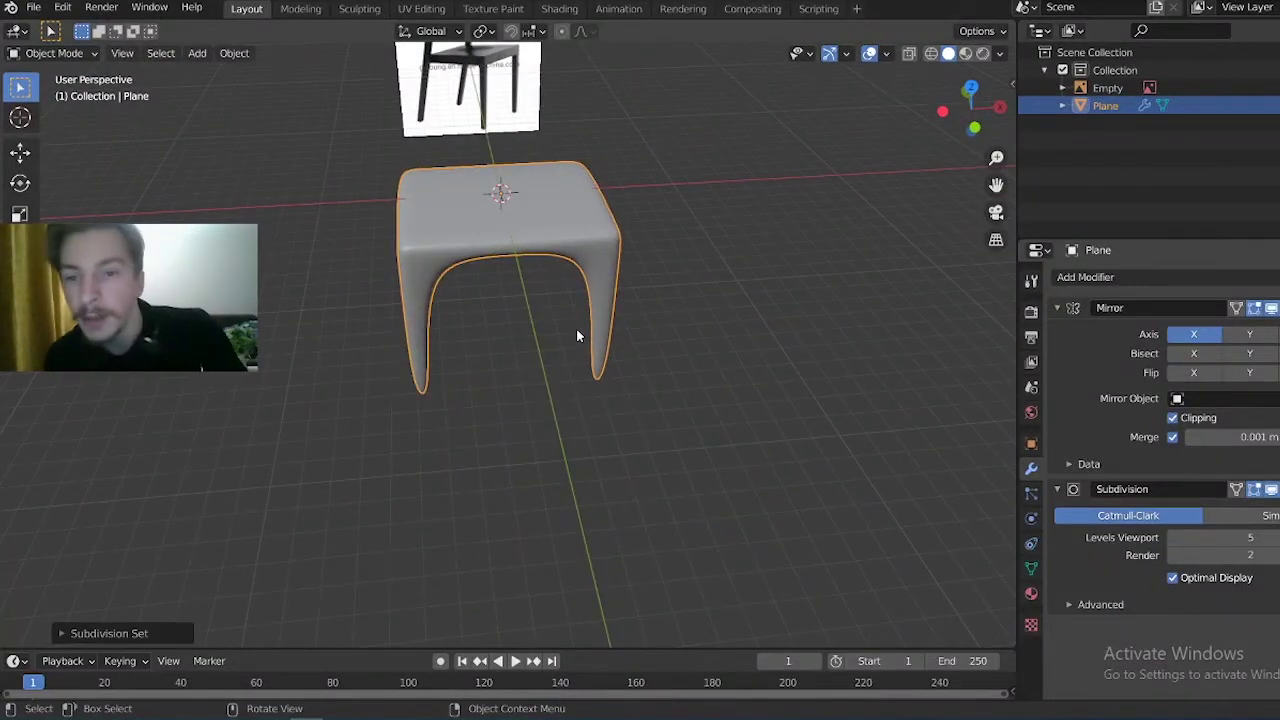
{"action": "mouse_move", "coordinate": [576, 329]}
{"action": "middle_mouse_down"}
{"action": "mouse_move", "coordinate": [550, 181]}
{"action": "mouse_move", "coordinate": [718, 188]}
{"action": "mouse_move", "coordinate": [200, 148]}
{"action": "middle_mouse_up"}
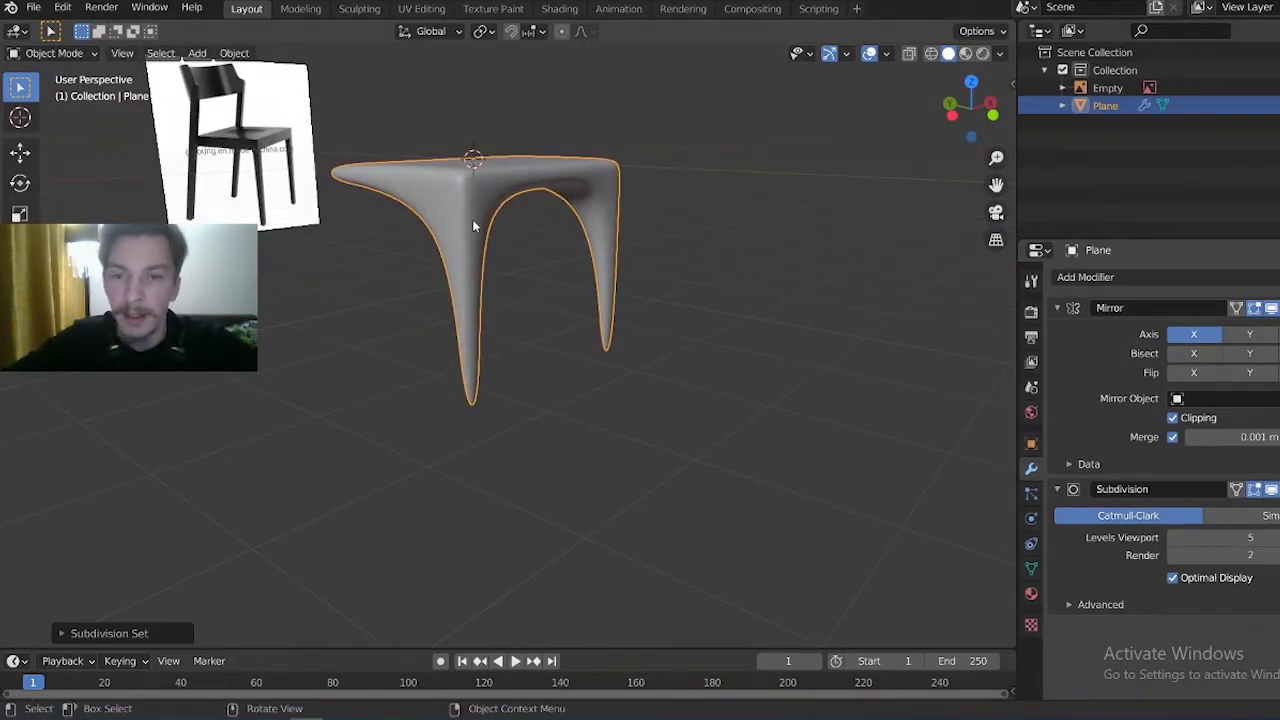
{"action": "middle_click_drag", "start_coordinate": [462, 270], "coordinate": [456, 325]}
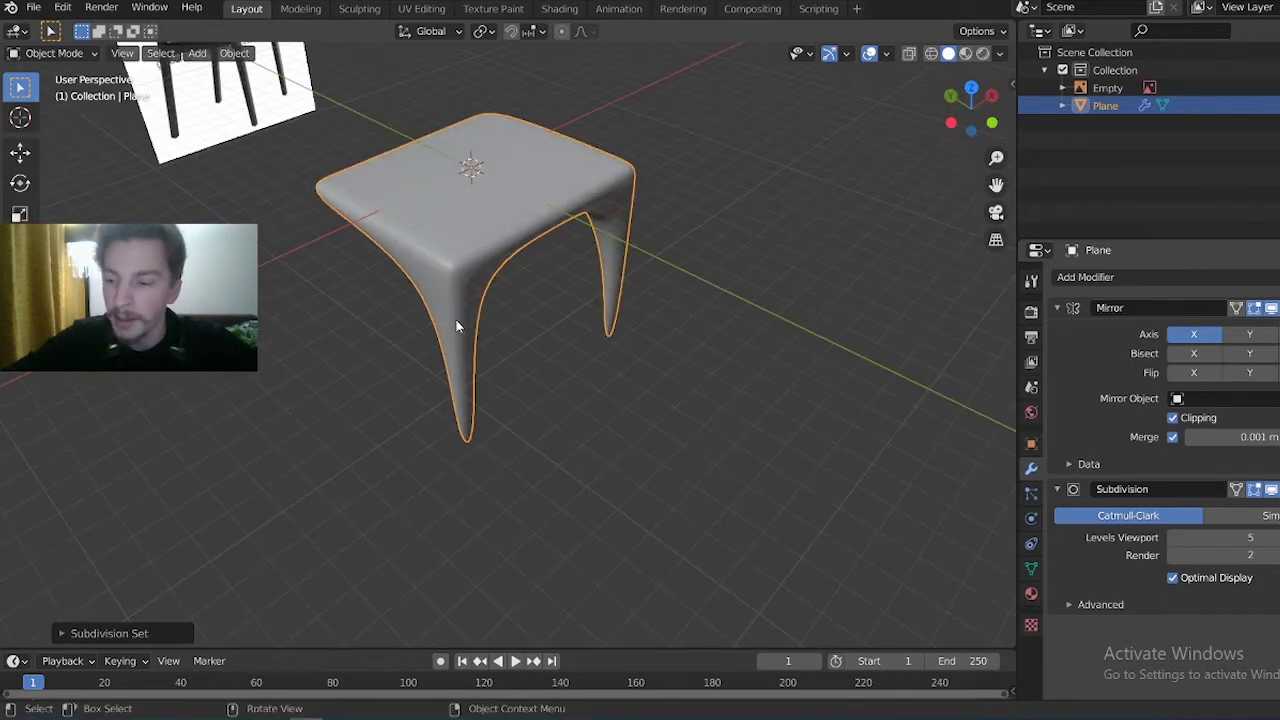
Re-enter Edit Mode in edge select and pick the seat's front edge
{"action": "key", "text": "Tab"}
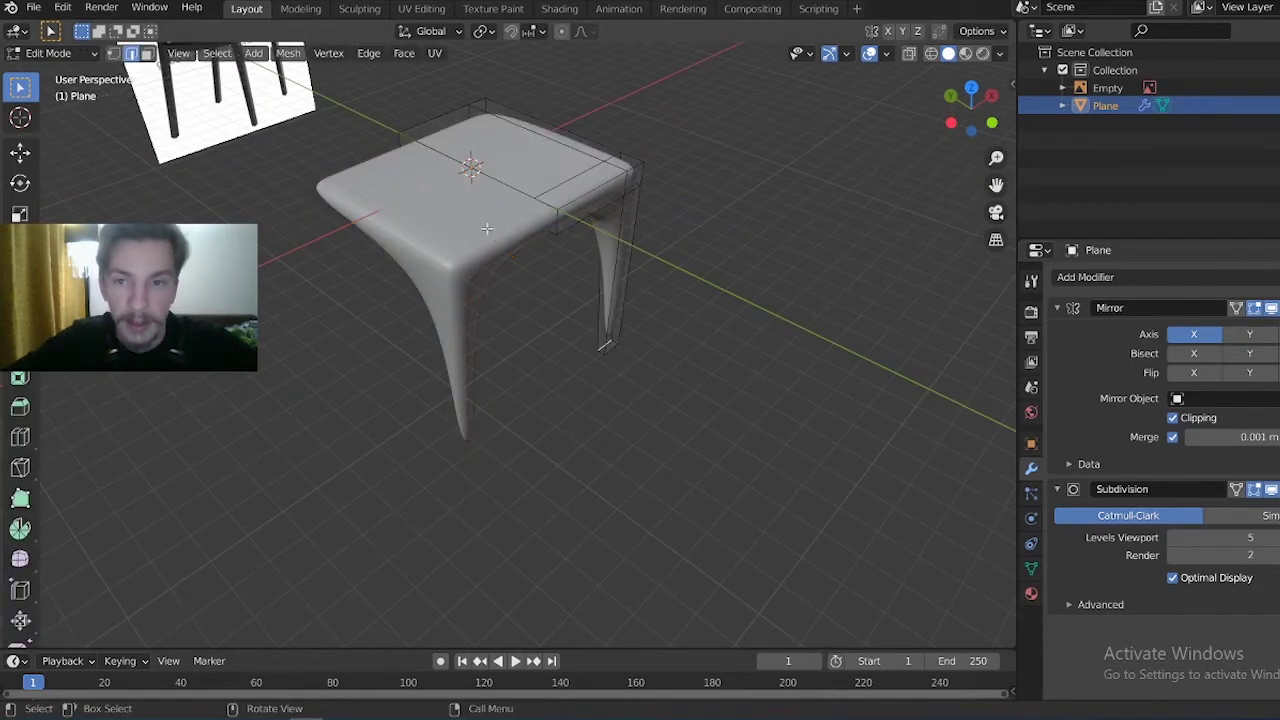
{"action": "mouse_move", "coordinate": [595, 232]}
{"action": "middle_mouse_down"}
{"action": "mouse_move", "coordinate": [380, 229]}
{"action": "mouse_move", "coordinate": [562, 289]}
{"action": "middle_mouse_up"}
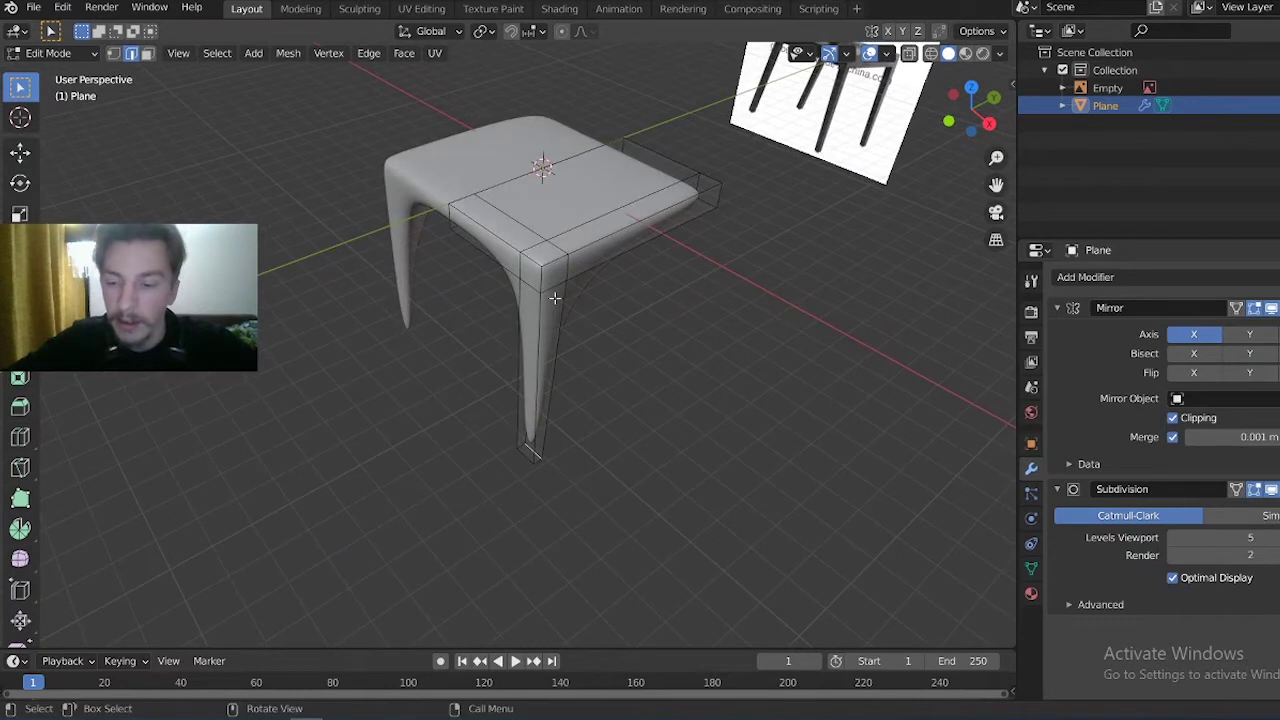
{"action": "key", "text": "2"}
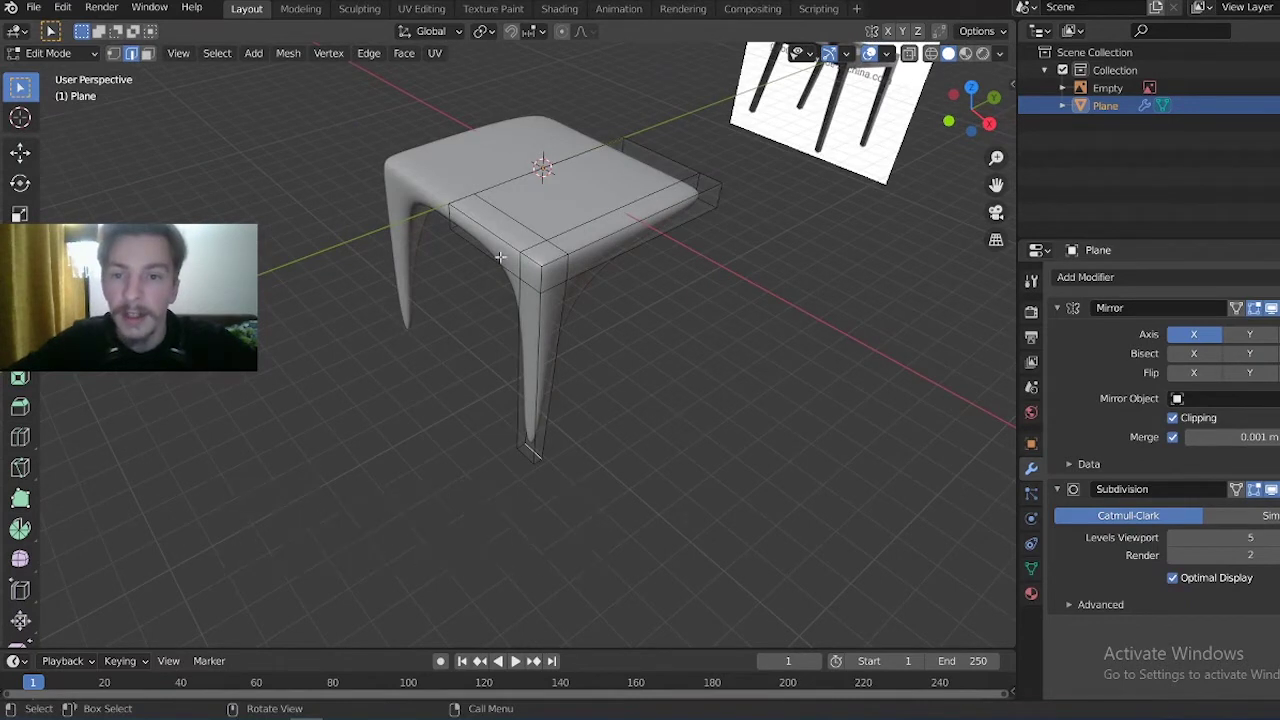
{"action": "mouse_move", "coordinate": [467, 272]}
{"action": "middle_mouse_down"}
{"action": "mouse_move", "coordinate": [500, 263]}
{"action": "mouse_move", "coordinate": [505, 243]}
{"action": "middle_mouse_up"}
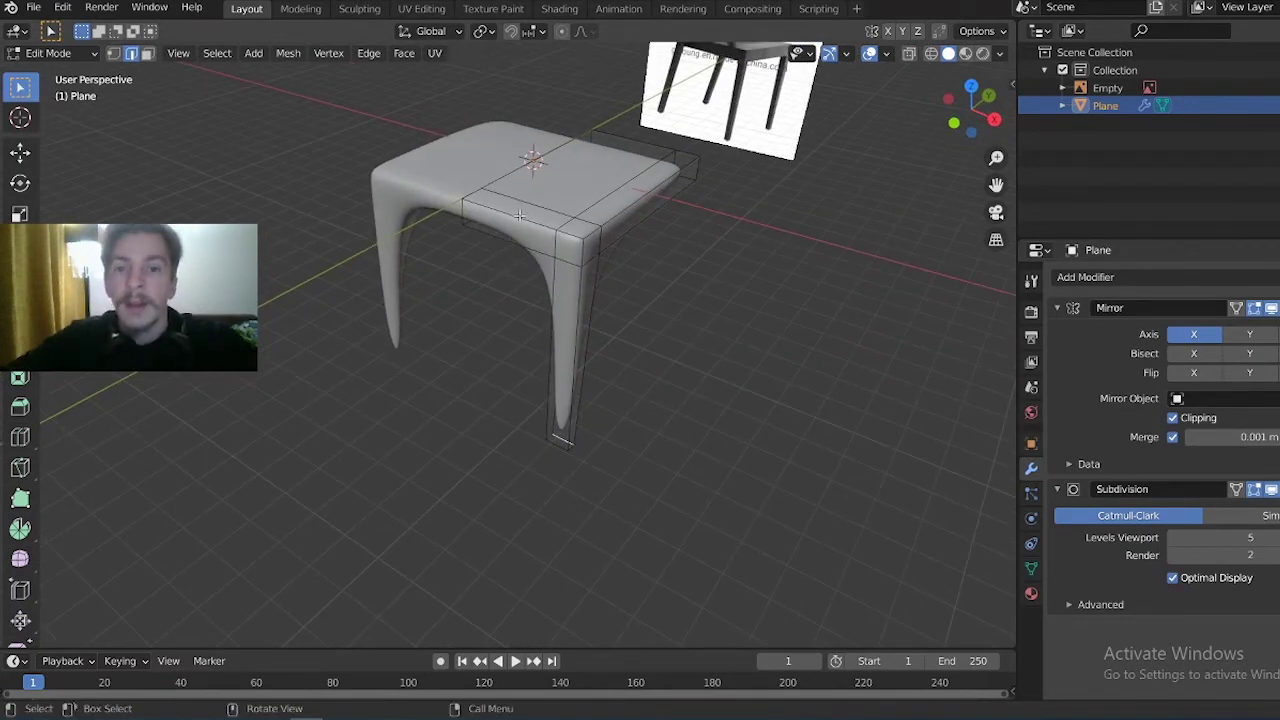
{"action": "middle_click_drag", "start_coordinate": [548, 291], "coordinate": [536, 250]}
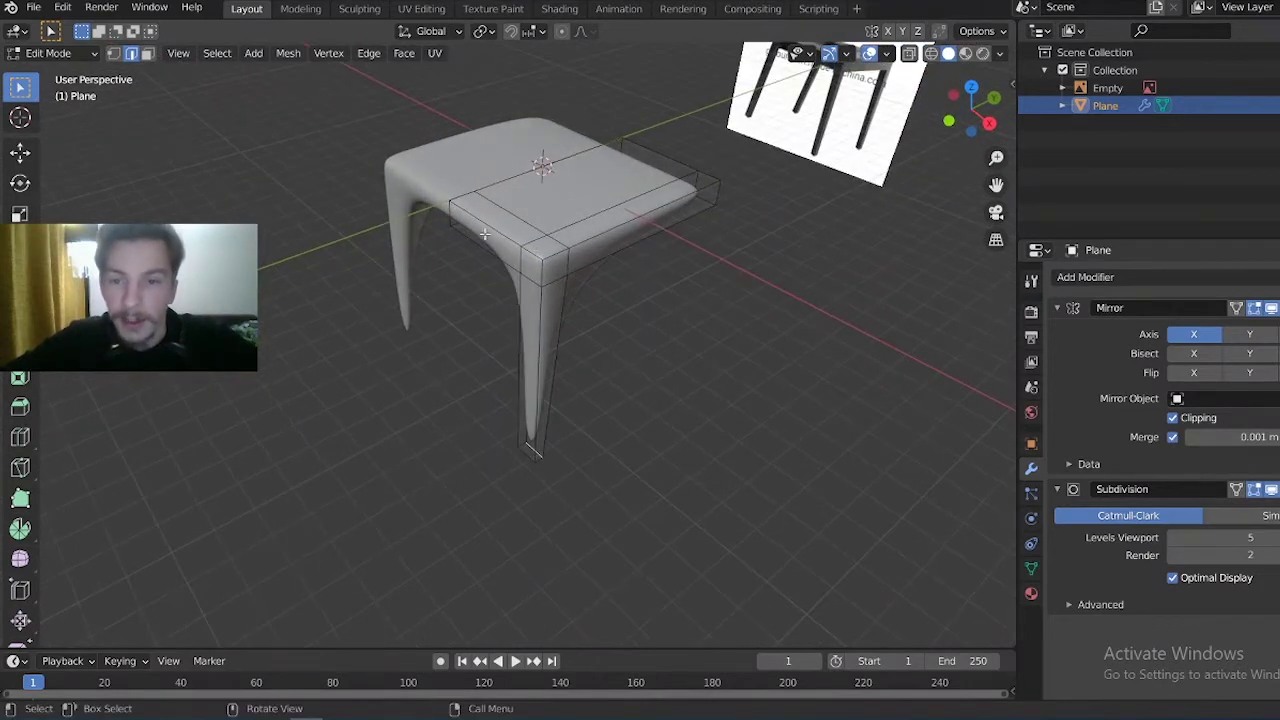
{"action": "left_click", "coordinate": [598, 237], "text": "shift"}
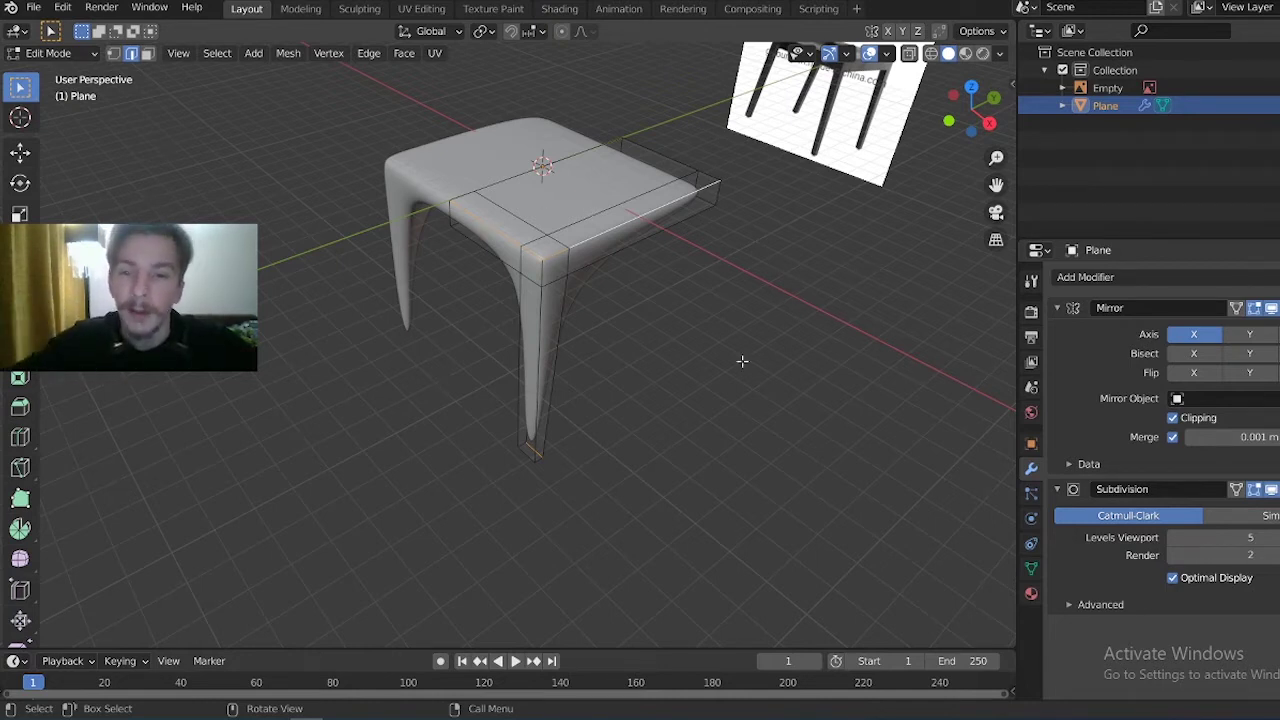
Try several seat edge loops, settling on the back-right edge loop
{"action": "mouse_move", "coordinate": [666, 146]}
{"action": "middle_mouse_down"}
{"action": "mouse_move", "coordinate": [638, 165]}
{"action": "mouse_move", "coordinate": [623, 240]}
{"action": "mouse_move", "coordinate": [641, 235]}
{"action": "middle_mouse_up"}
{"action": "left_click", "coordinate": [454, 304]}
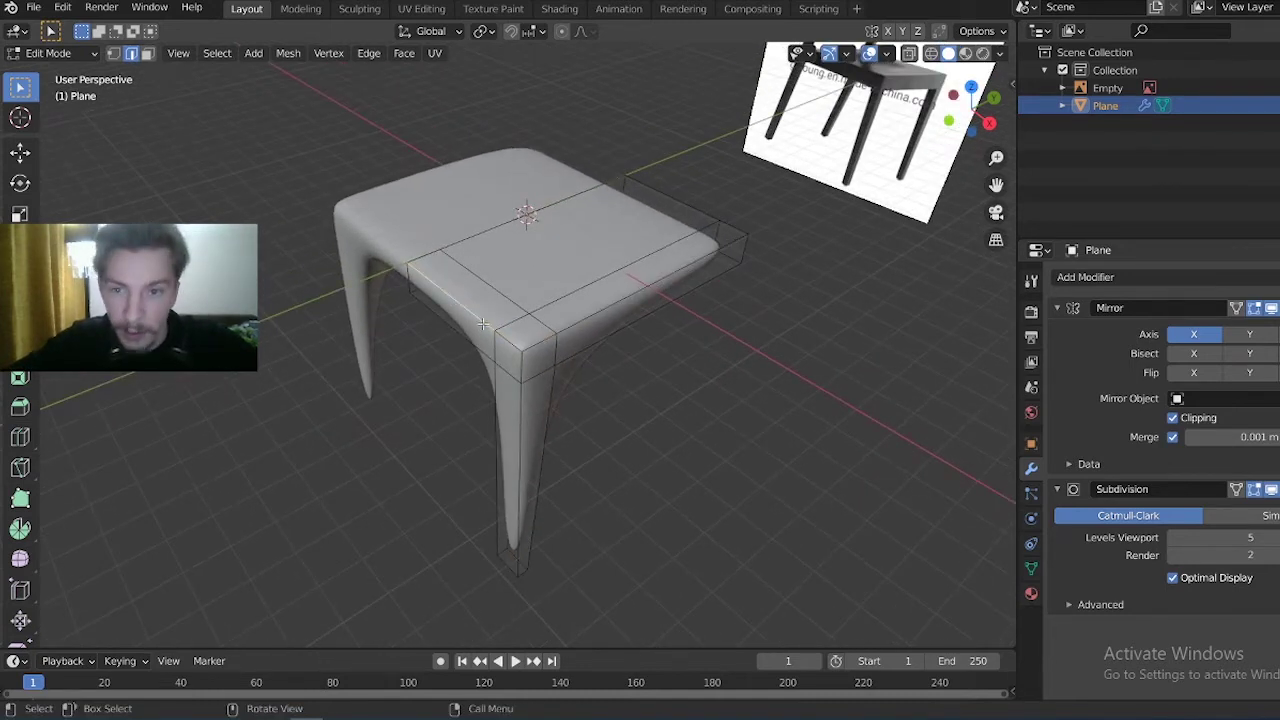
{"action": "left_click", "coordinate": [604, 297]}
{"action": "left_click", "coordinate": [697, 210], "text": "shift"}
{"action": "left_click", "coordinate": [783, 232]}
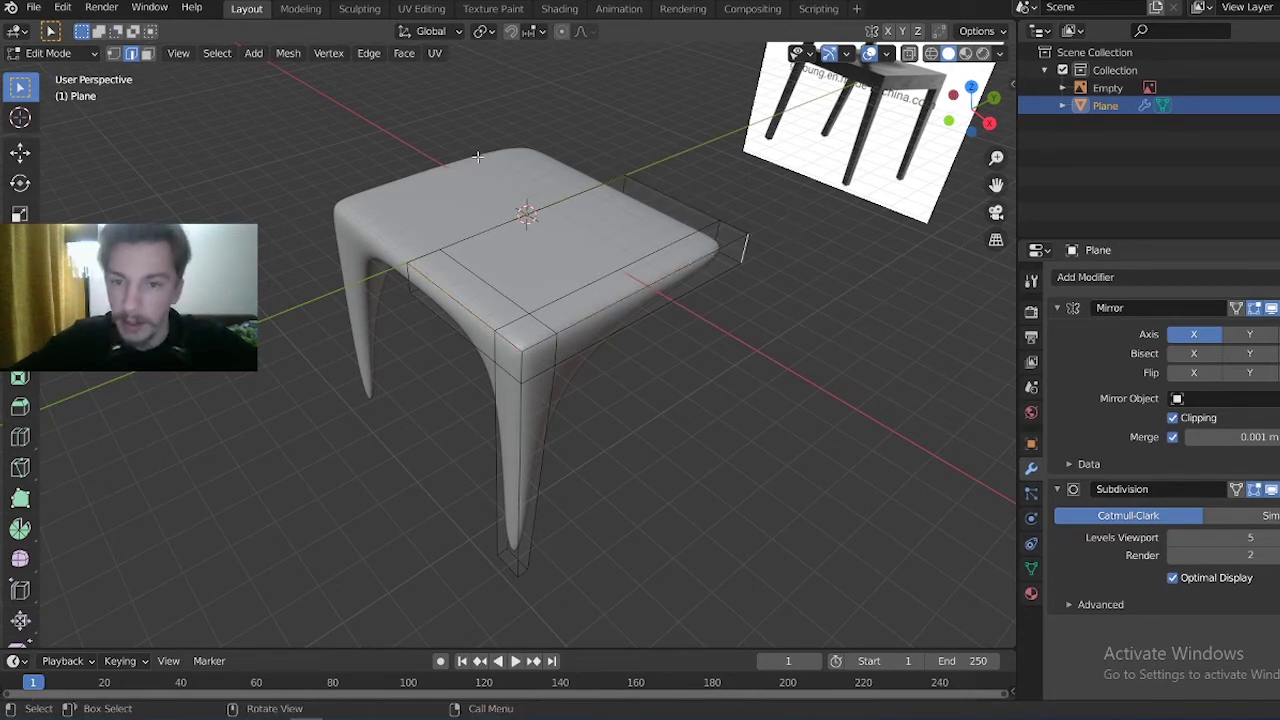
{"action": "left_click", "coordinate": [463, 305], "text": "alt+shift"}
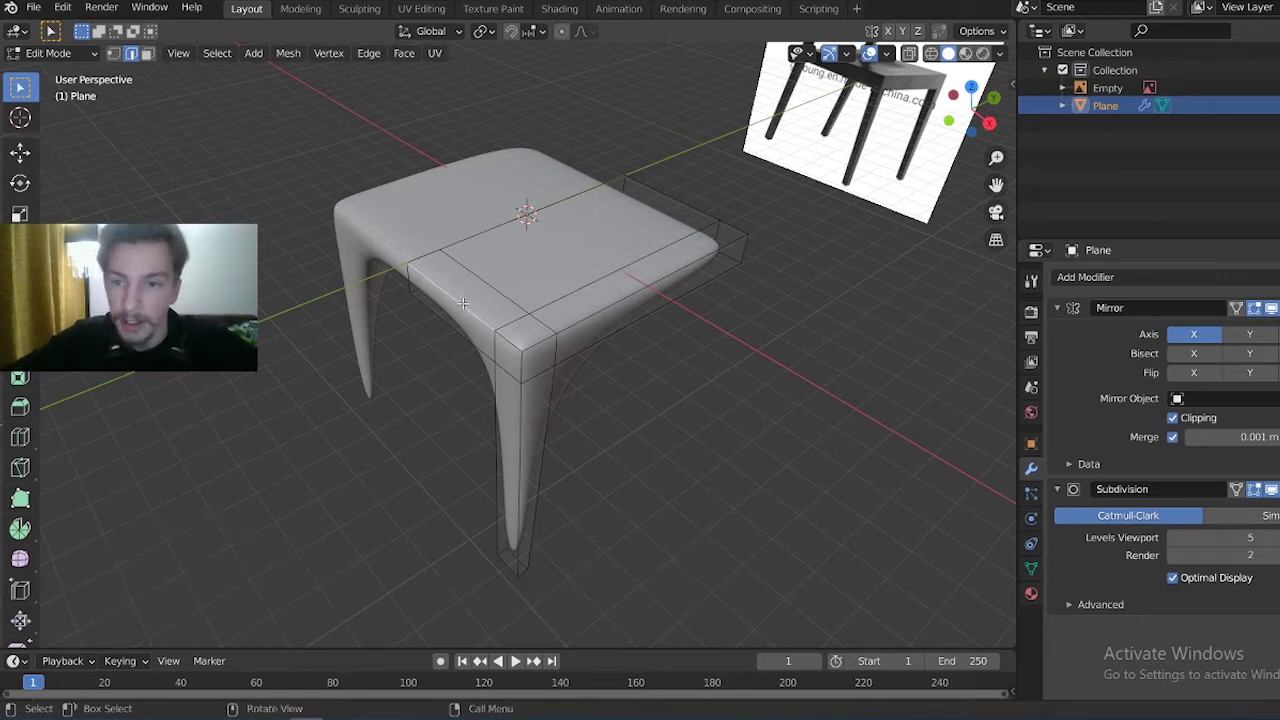
{"action": "left_click", "coordinate": [646, 288], "text": "alt"}
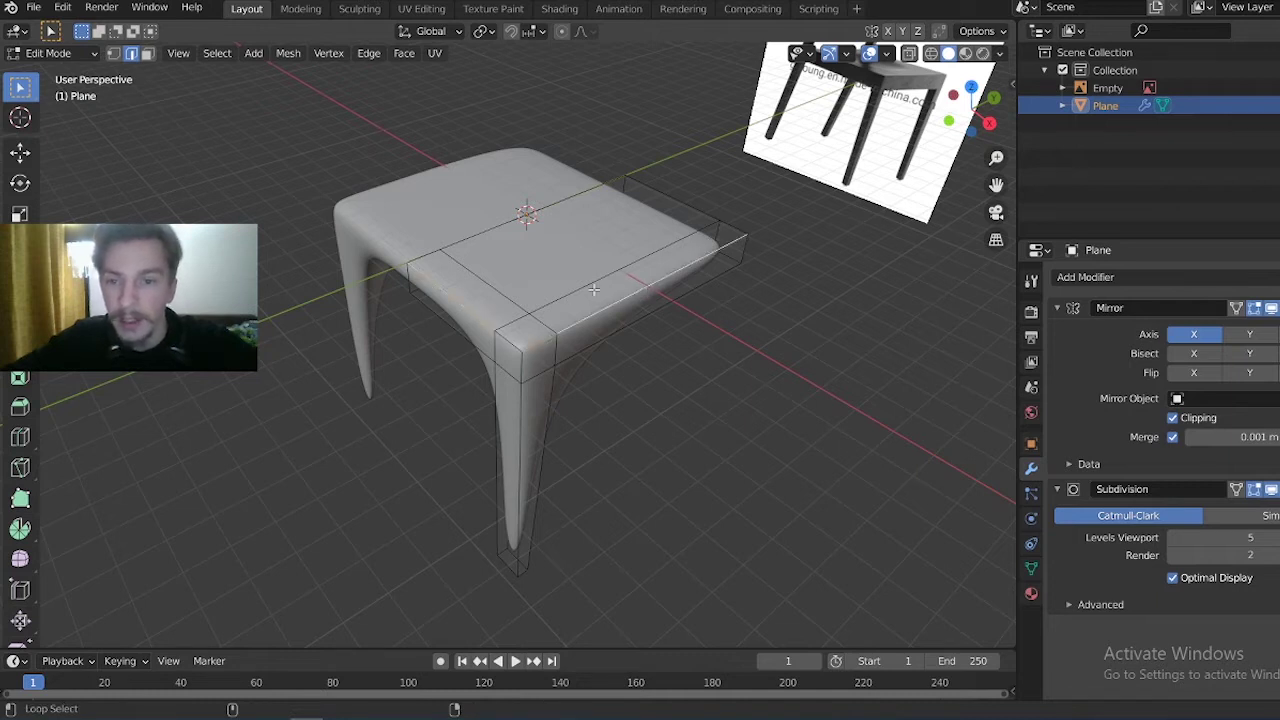
{"action": "left_click", "coordinate": [704, 212], "text": "alt"}
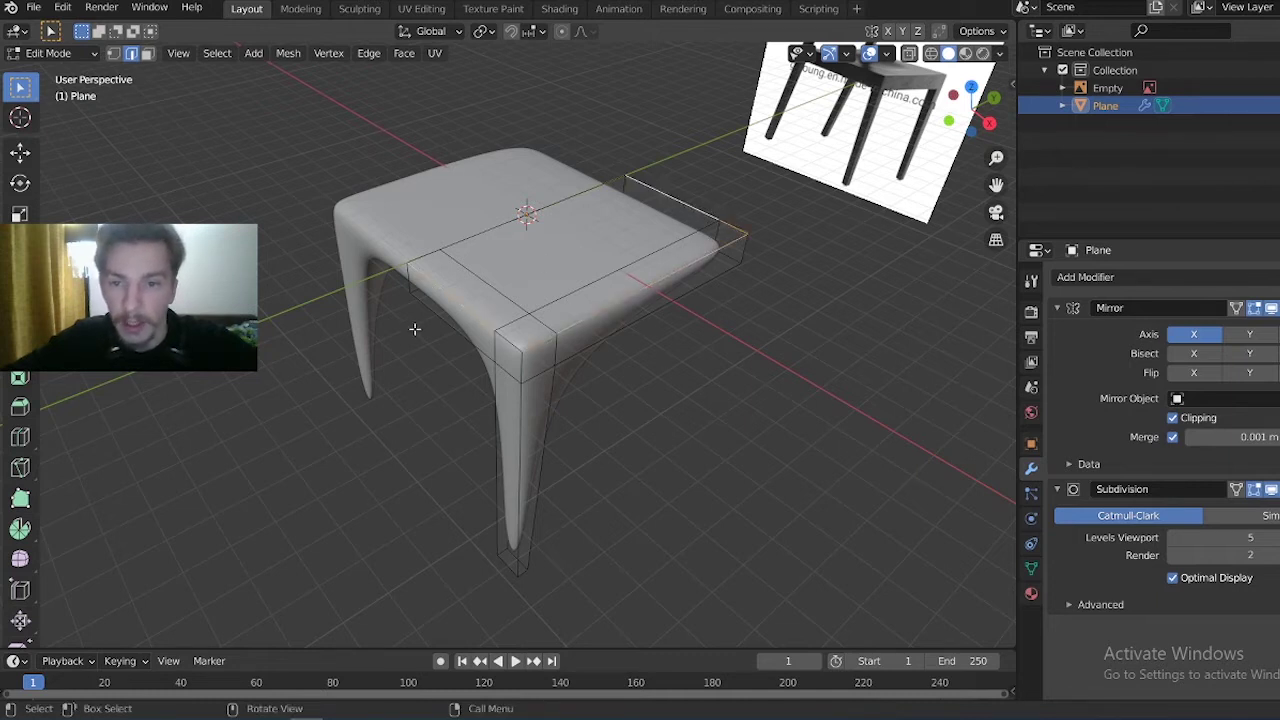
{"action": "middle_click_drag", "start_coordinate": [601, 188], "coordinate": [601, 281]}
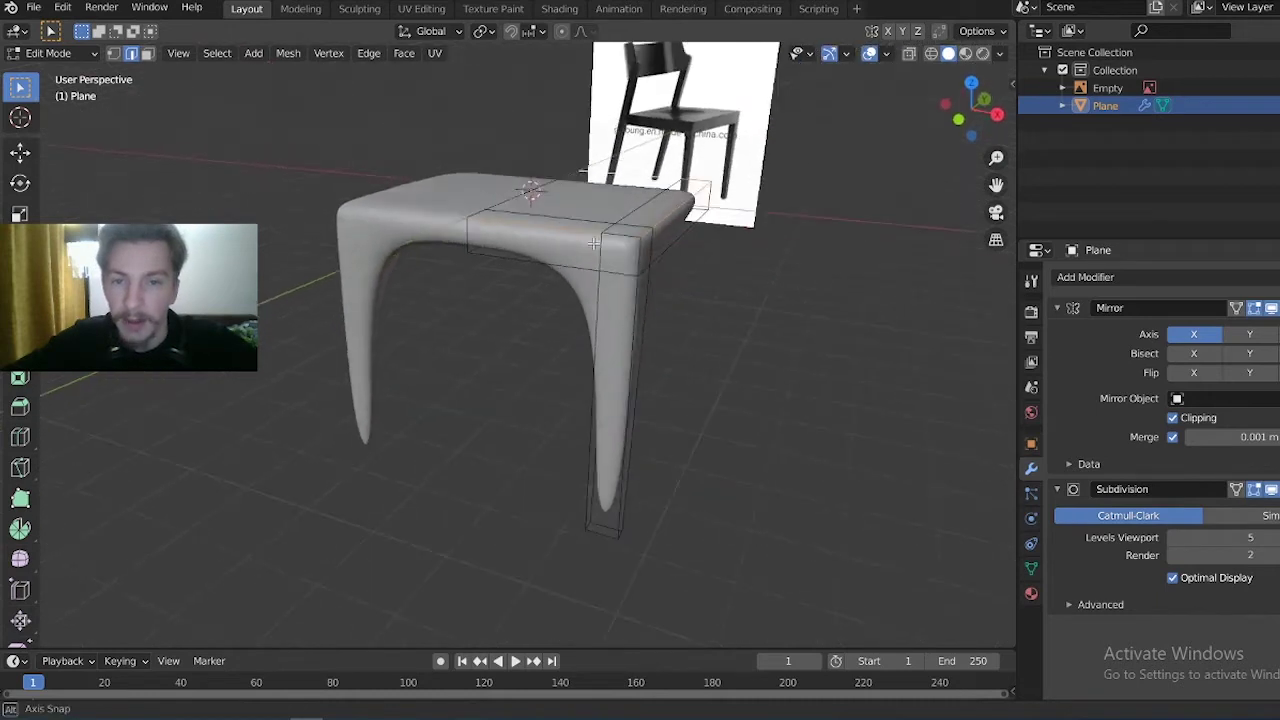
Select four leg edges plus the edge under the seat
{"action": "mouse_move", "coordinate": [594, 289]}
{"action": "middle_mouse_down"}
{"action": "mouse_move", "coordinate": [497, 303]}
{"action": "mouse_move", "coordinate": [654, 243]}
{"action": "middle_mouse_up"}
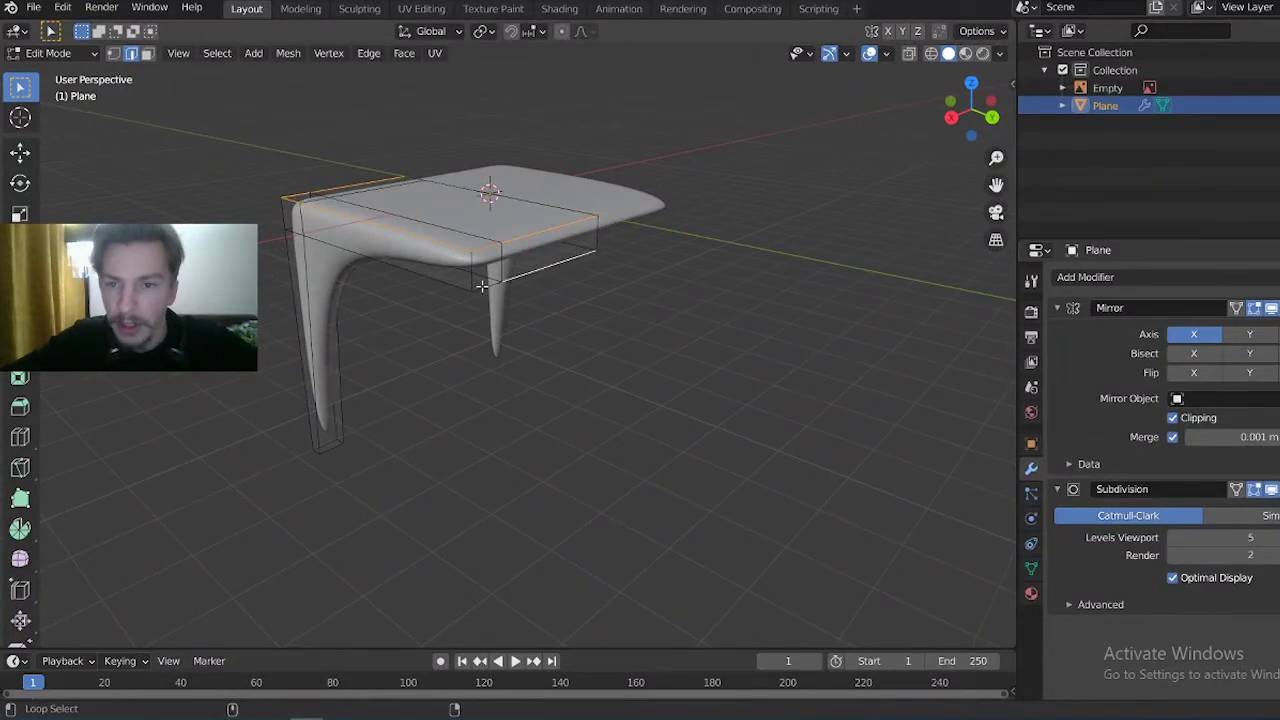
{"action": "mouse_move", "coordinate": [453, 285]}
{"action": "middle_mouse_down"}
{"action": "mouse_move", "coordinate": [574, 259]}
{"action": "mouse_move", "coordinate": [562, 217]}
{"action": "middle_mouse_up"}
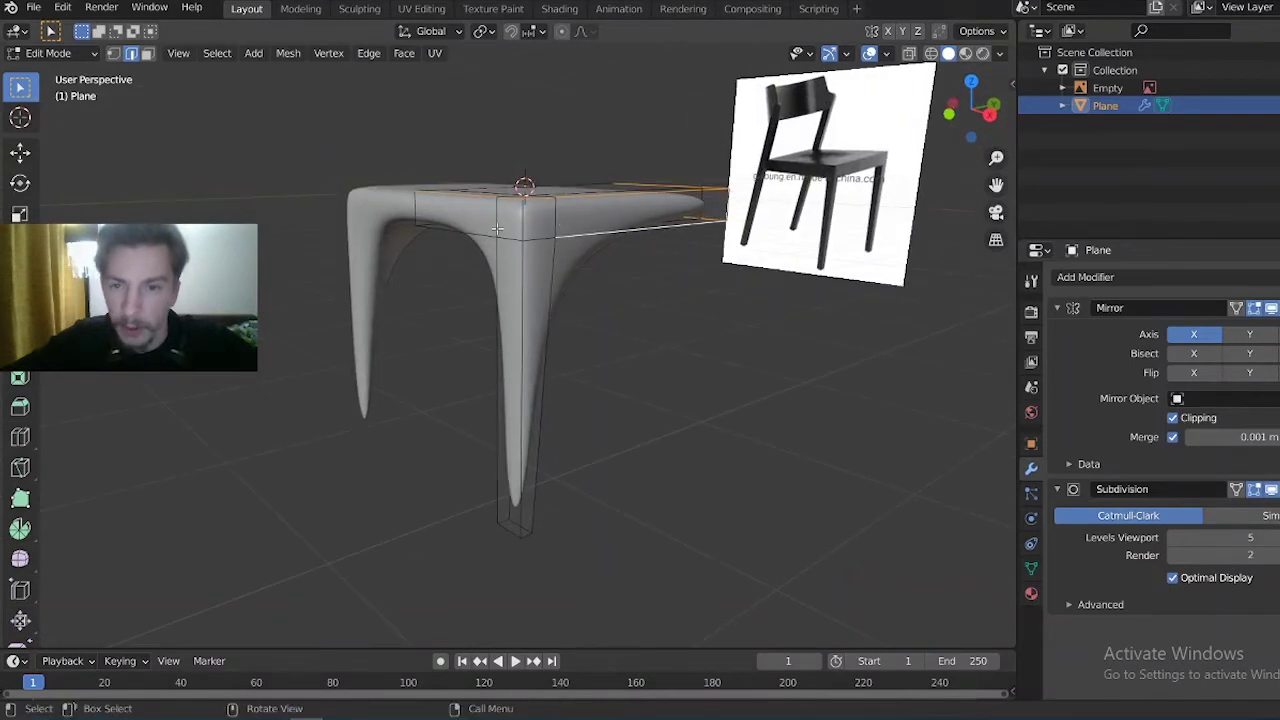
{"action": "middle_click_drag", "start_coordinate": [499, 258], "coordinate": [483, 236]}
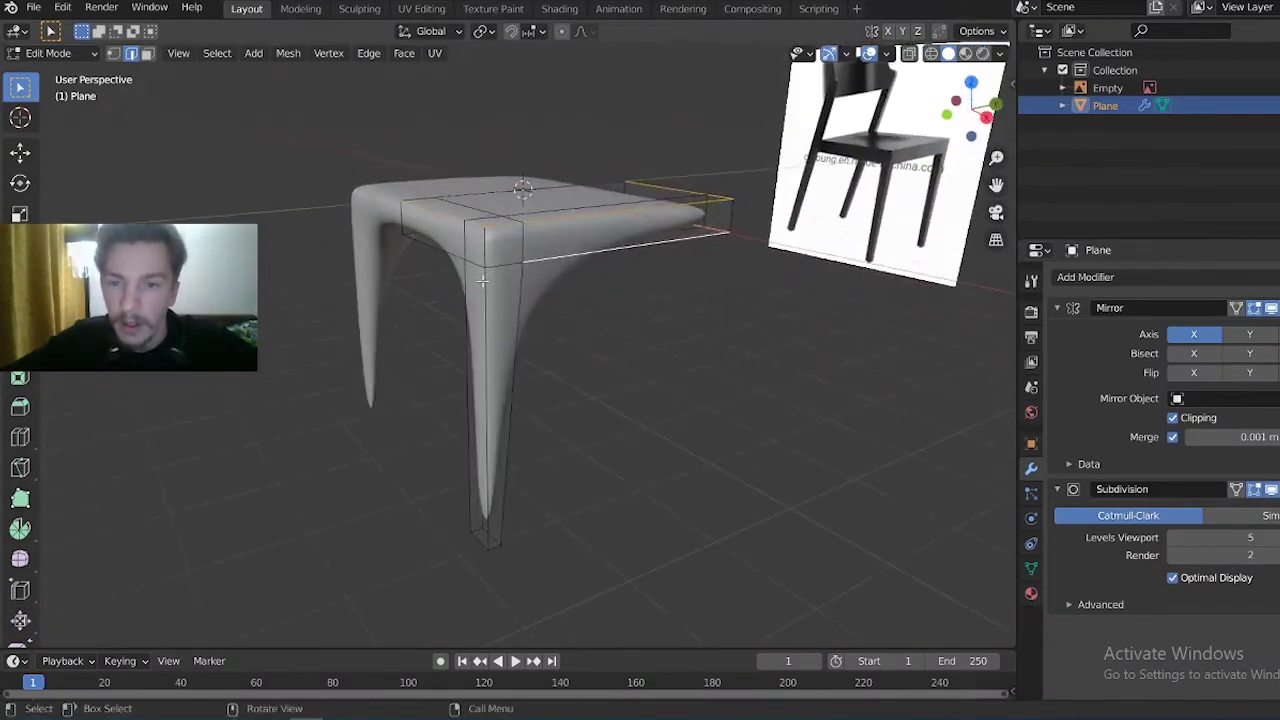
{"action": "left_click", "coordinate": [483, 248], "text": "shift"}
{"action": "left_click", "coordinate": [475, 325], "text": "shift"}
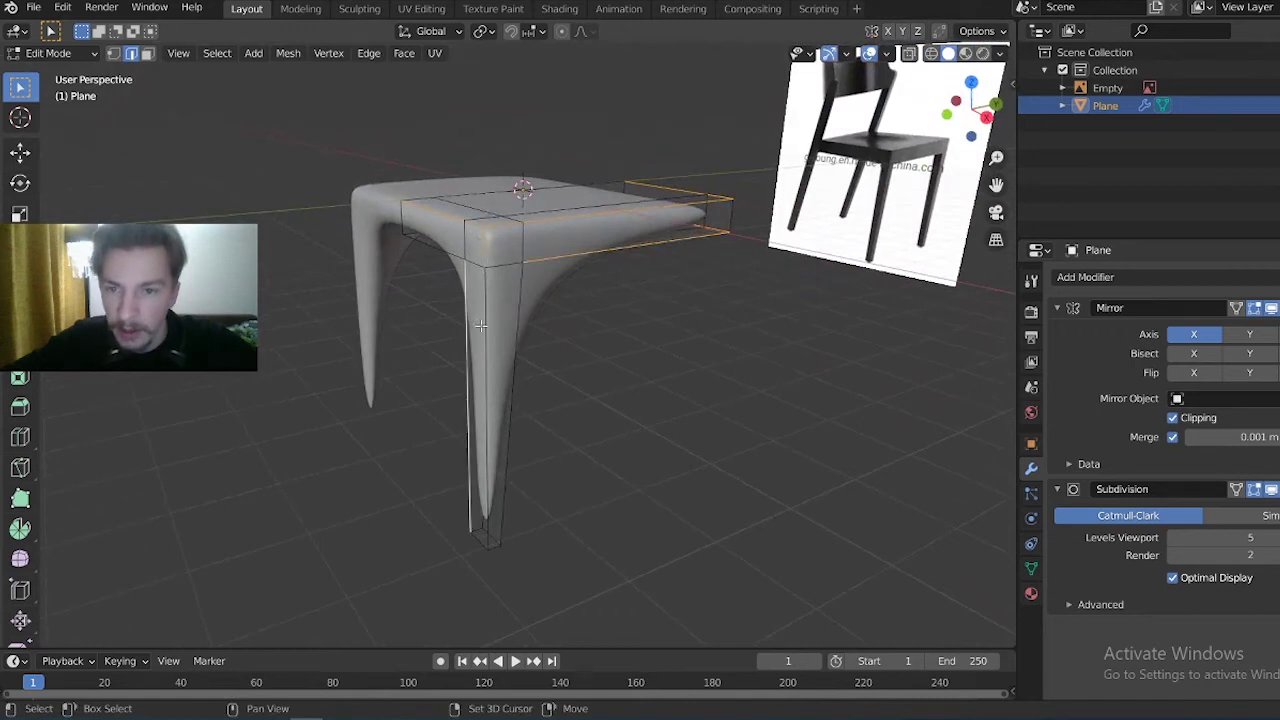
{"action": "left_click", "coordinate": [483, 325], "text": "shift"}
{"action": "left_click", "coordinate": [521, 355], "text": "shift"}
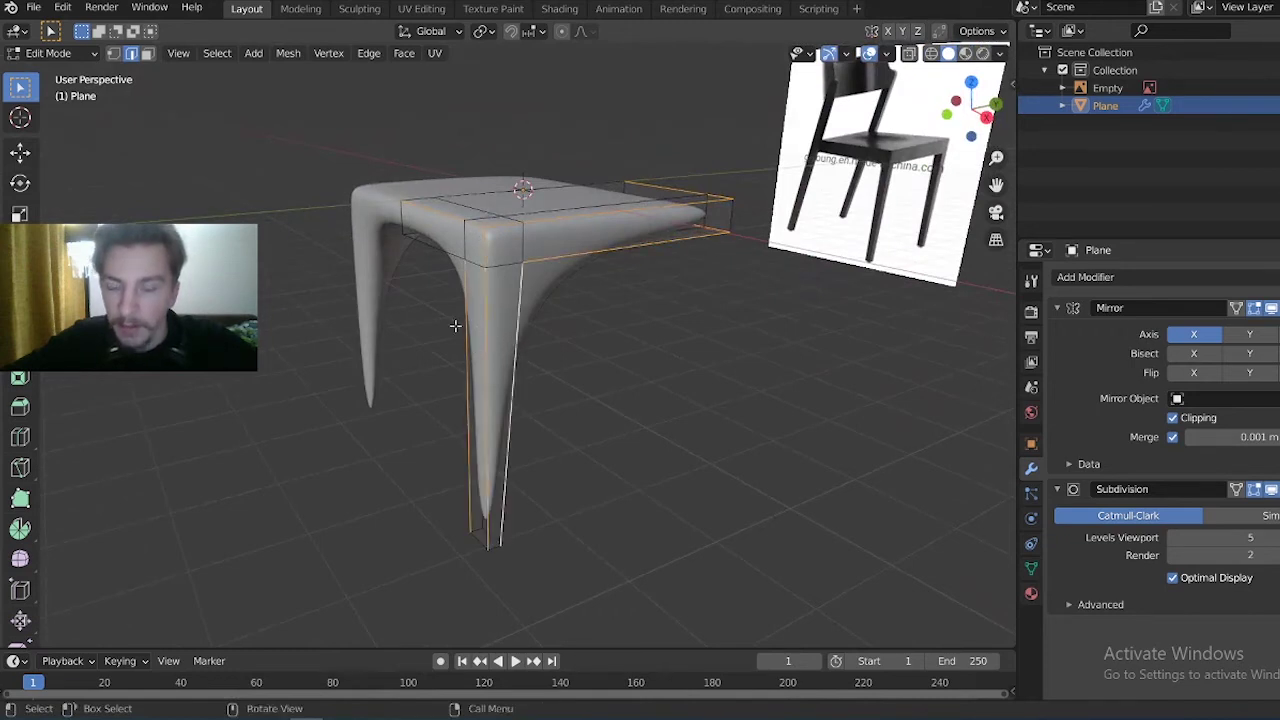
{"action": "mouse_move", "coordinate": [409, 294]}
{"action": "middle_mouse_down"}
{"action": "mouse_move", "coordinate": [606, 286]}
{"action": "mouse_move", "coordinate": [564, 307]}
{"action": "middle_mouse_up"}
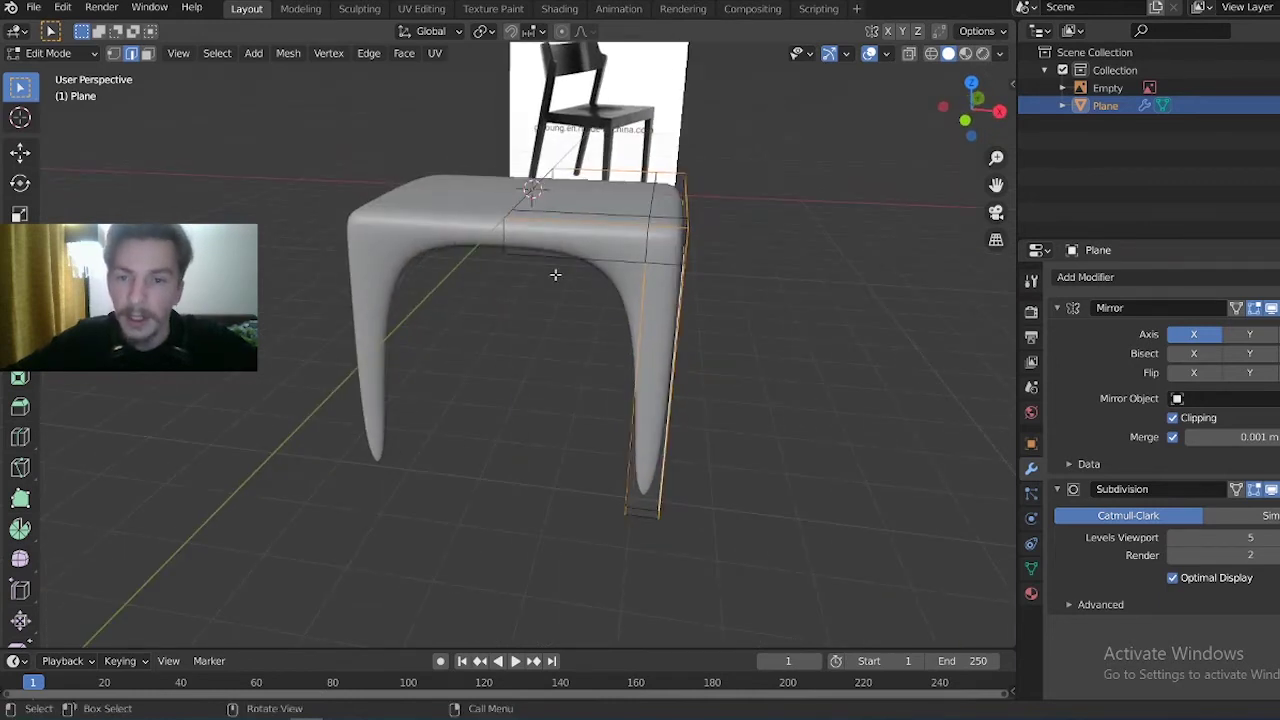
{"action": "left_click", "coordinate": [580, 258], "text": "shift"}
Box-select the leg's geometry, then pick the leg's outer face from below
{"action": "mouse_move", "coordinate": [581, 260]}
{"action": "middle_mouse_down"}
{"action": "mouse_move", "coordinate": [597, 380]}
{"action": "mouse_move", "coordinate": [611, 380]}
{"action": "mouse_move", "coordinate": [631, 331]}
{"action": "mouse_move", "coordinate": [707, 318]}
{"action": "mouse_move", "coordinate": [789, 309]}
{"action": "mouse_move", "coordinate": [909, 329]}
{"action": "mouse_move", "coordinate": [894, 374]}
{"action": "mouse_move", "coordinate": [823, 380]}
{"action": "mouse_move", "coordinate": [349, 363]}
{"action": "mouse_move", "coordinate": [527, 375]}
{"action": "middle_mouse_up"}
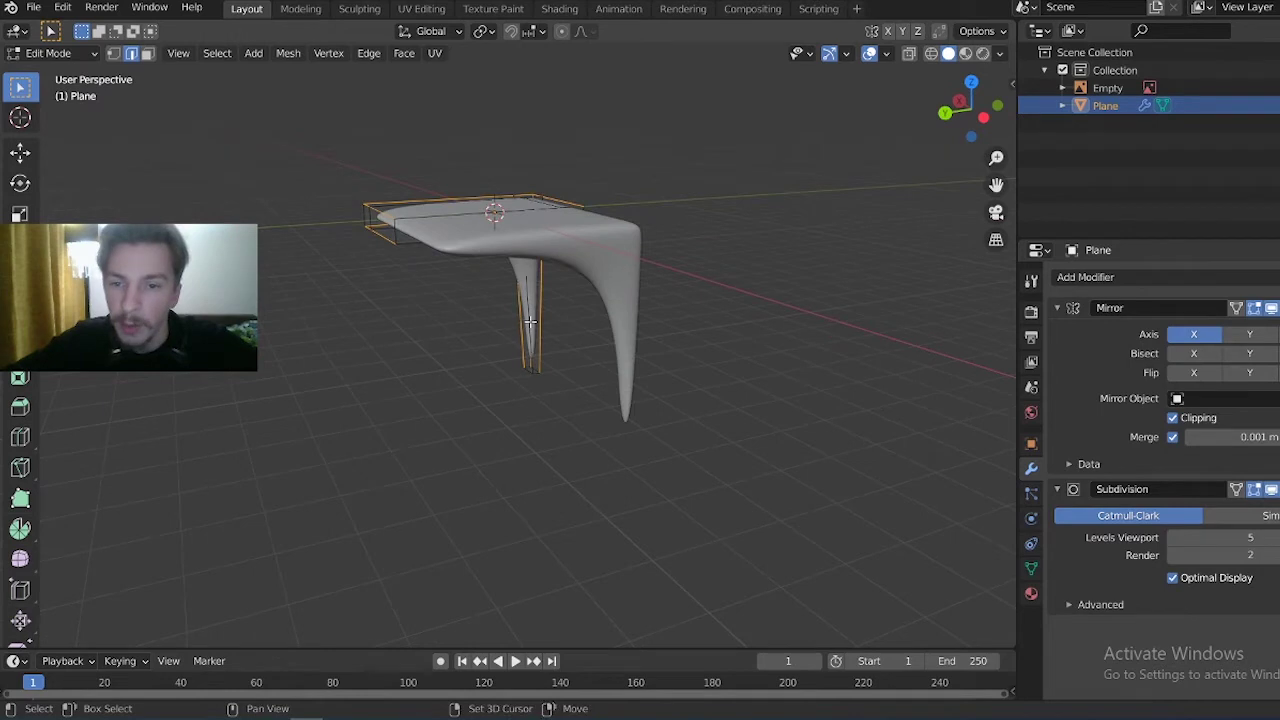
{"action": "left_click_drag", "start_coordinate": [500, 357], "coordinate": [636, 416], "text": "shift"}
{"action": "mouse_move", "coordinate": [636, 416]}
{"action": "middle_mouse_down"}
{"action": "mouse_move", "coordinate": [411, 425]}
{"action": "mouse_move", "coordinate": [280, 374]}
{"action": "mouse_move", "coordinate": [363, 374]}
{"action": "middle_mouse_up"}
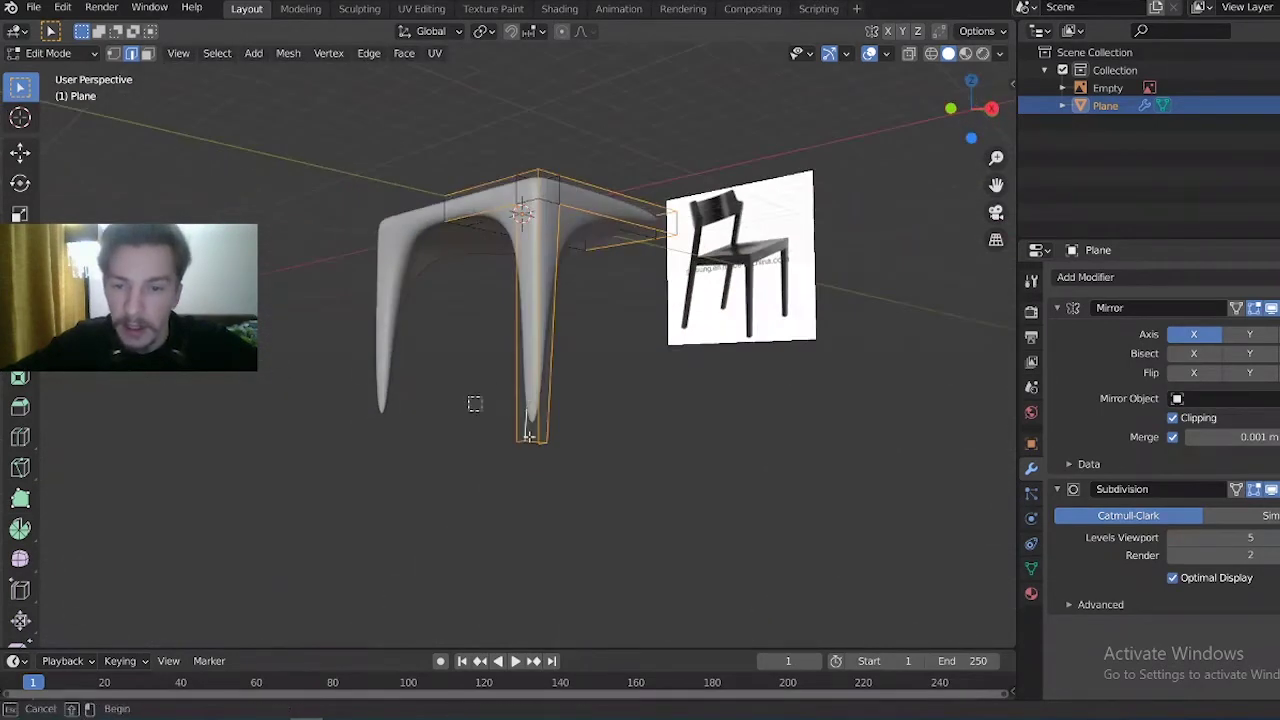
{"action": "mouse_move", "coordinate": [564, 470]}
{"action": "middle_mouse_down"}
{"action": "mouse_move", "coordinate": [617, 394]}
{"action": "mouse_move", "coordinate": [752, 391]}
{"action": "mouse_move", "coordinate": [655, 217]}
{"action": "middle_mouse_up"}
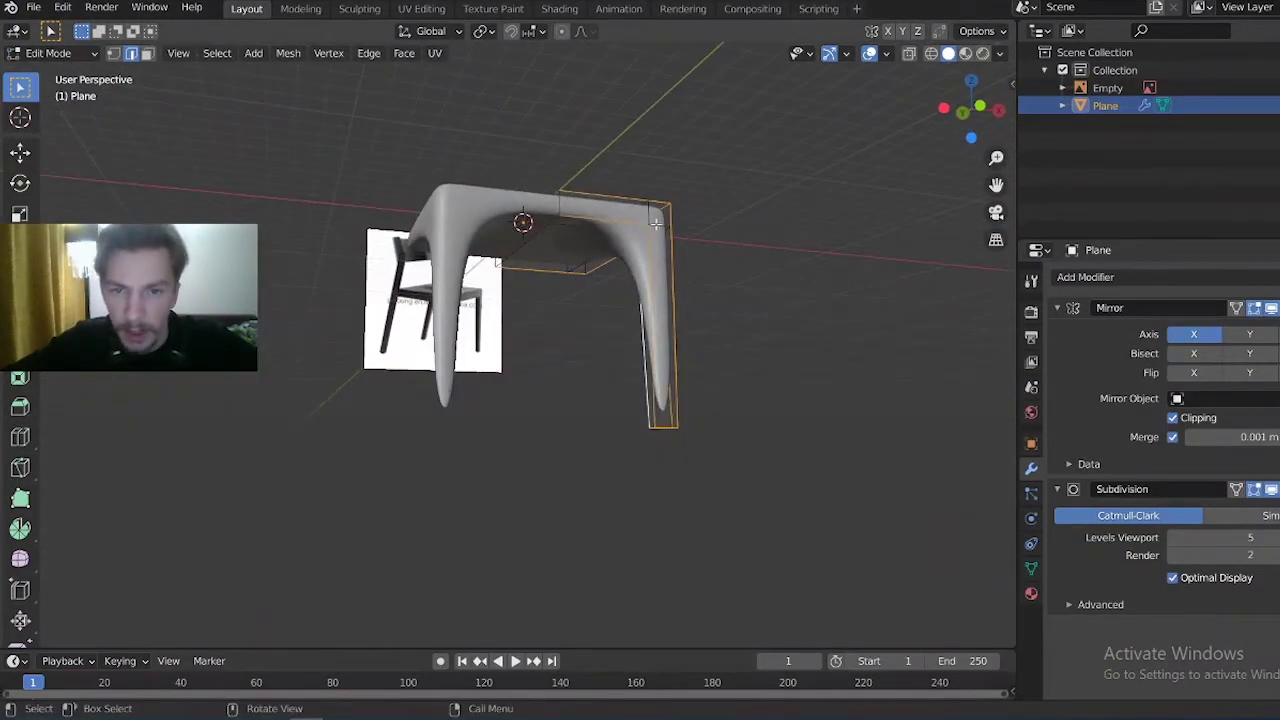
{"action": "left_click_drag", "start_coordinate": [996, 158], "coordinate": [977, 167]}
{"action": "middle_click_drag", "start_coordinate": [977, 167], "coordinate": [654, 294]}
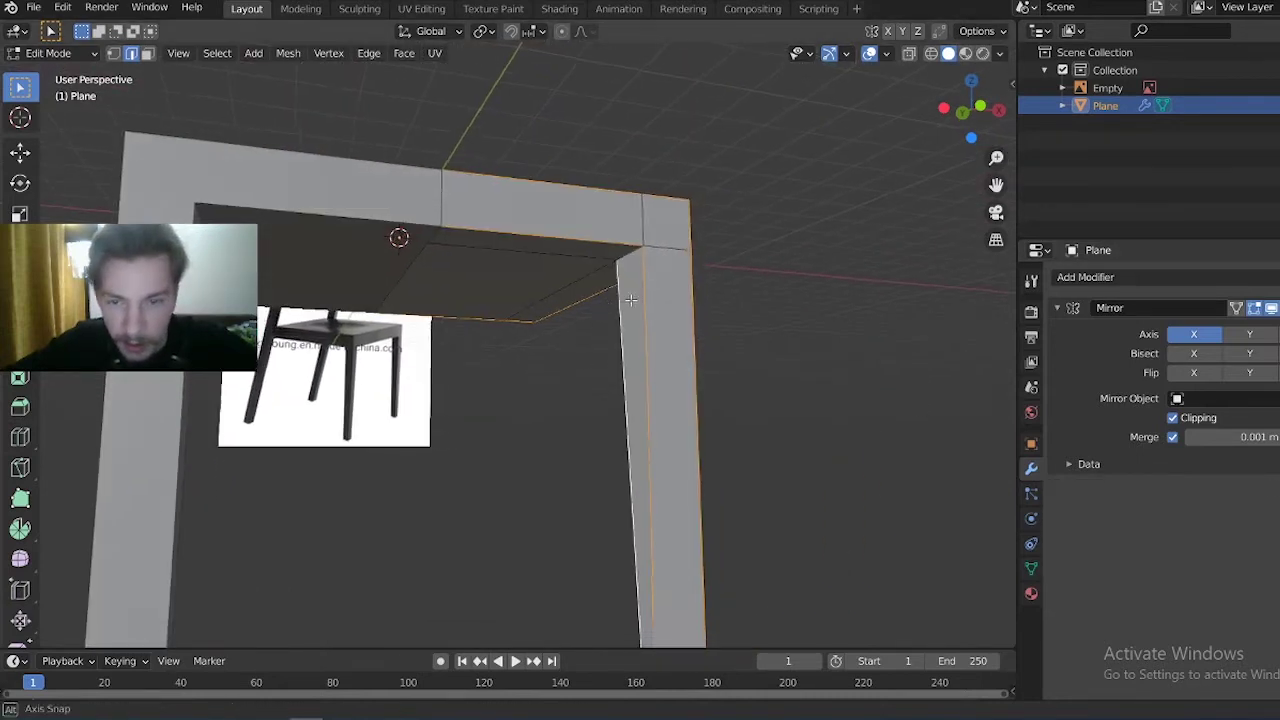
{"action": "mouse_move", "coordinate": [600, 250]}
{"action": "middle_mouse_down"}
{"action": "mouse_move", "coordinate": [677, 274]}
{"action": "mouse_move", "coordinate": [817, 265]}
{"action": "mouse_move", "coordinate": [517, 321]}
{"action": "mouse_move", "coordinate": [574, 343]}
{"action": "mouse_move", "coordinate": [674, 349]}
{"action": "mouse_move", "coordinate": [683, 383]}
{"action": "mouse_move", "coordinate": [535, 153]}
{"action": "mouse_move", "coordinate": [667, 268]}
{"action": "mouse_move", "coordinate": [571, 329]}
{"action": "mouse_move", "coordinate": [800, 240]}
{"action": "middle_mouse_up"}
{"action": "left_click", "coordinate": [514, 332], "text": "shift"}
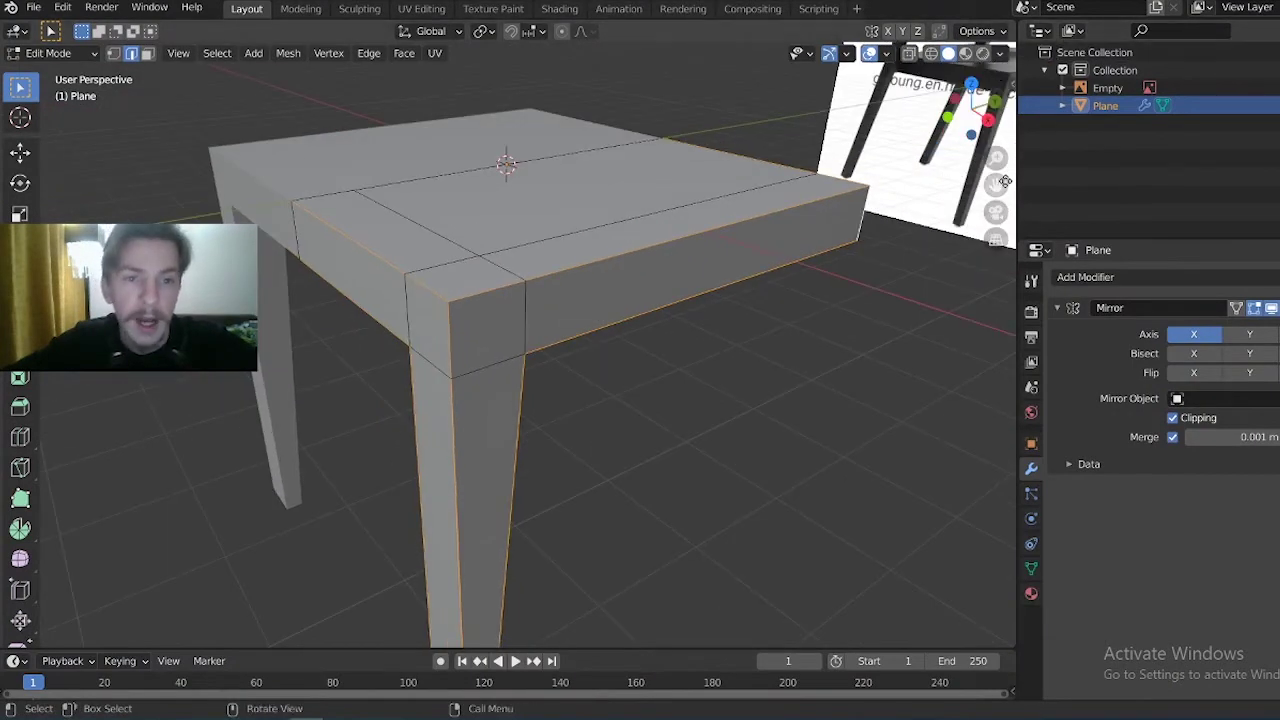
Re-add level 5 Subdivision in Object Mode, then start a ~0.011 m bevel on the selected edges
{"action": "left_click_drag", "start_coordinate": [1003, 156], "coordinate": [1003, 250]}
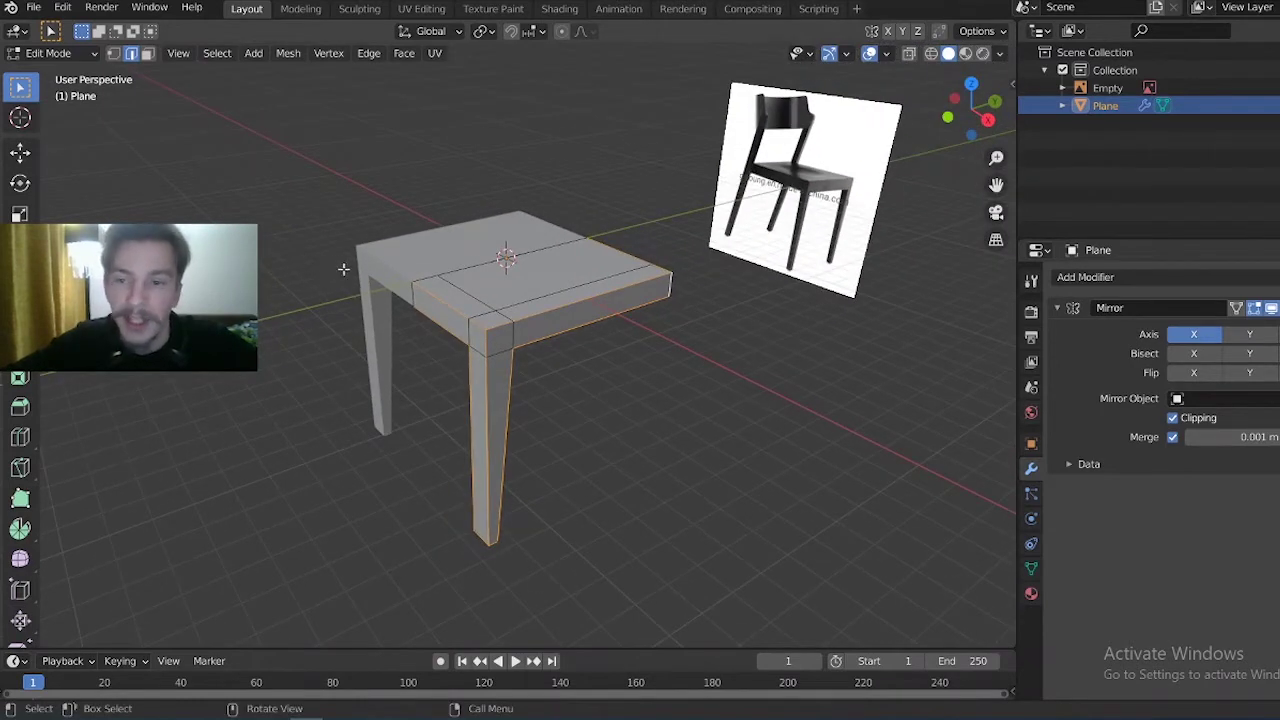
{"action": "key", "text": "Tab"}
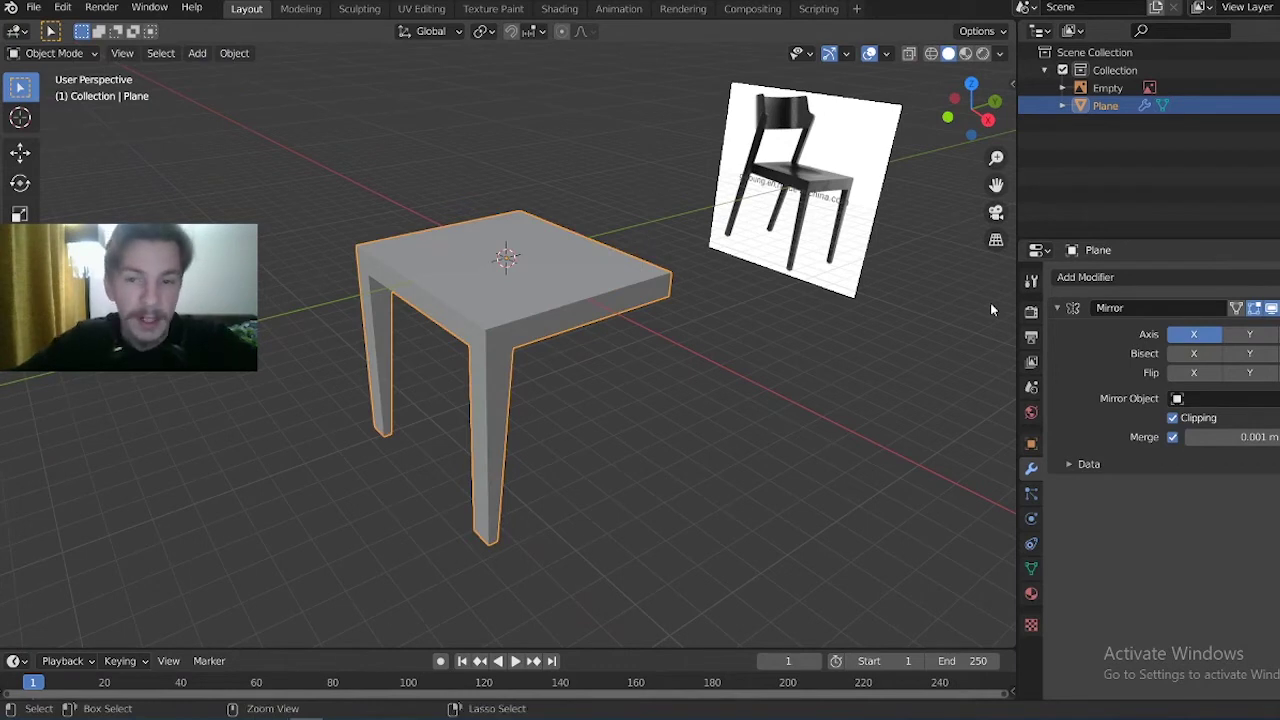
{"action": "key", "text": "ctrl+5"}
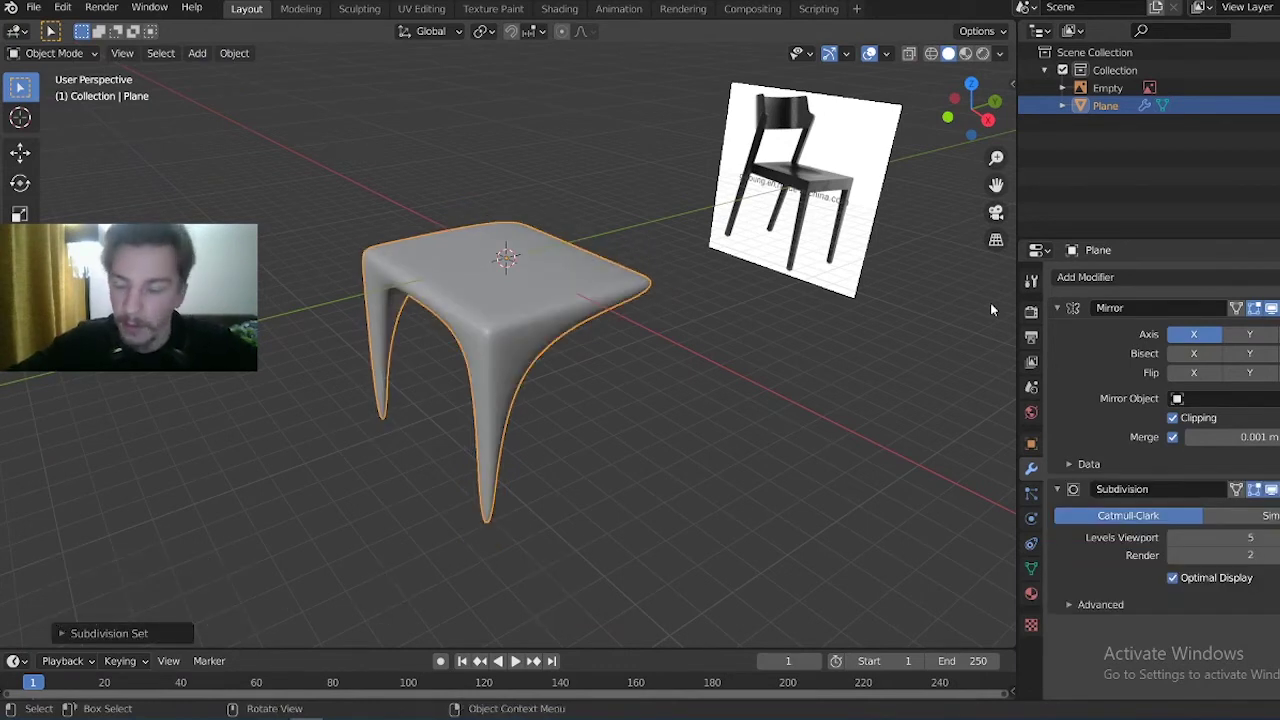
{"action": "key", "text": "Tab"}
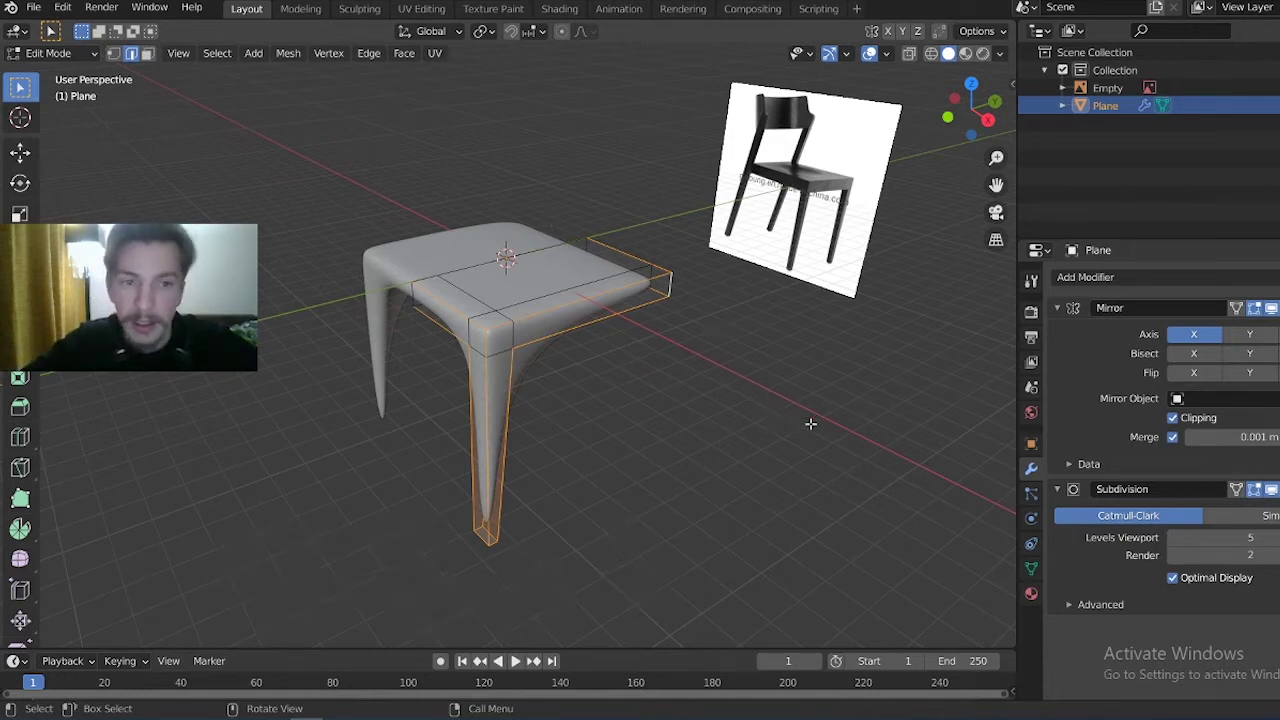
{"action": "key", "text": "ctrl+b"}
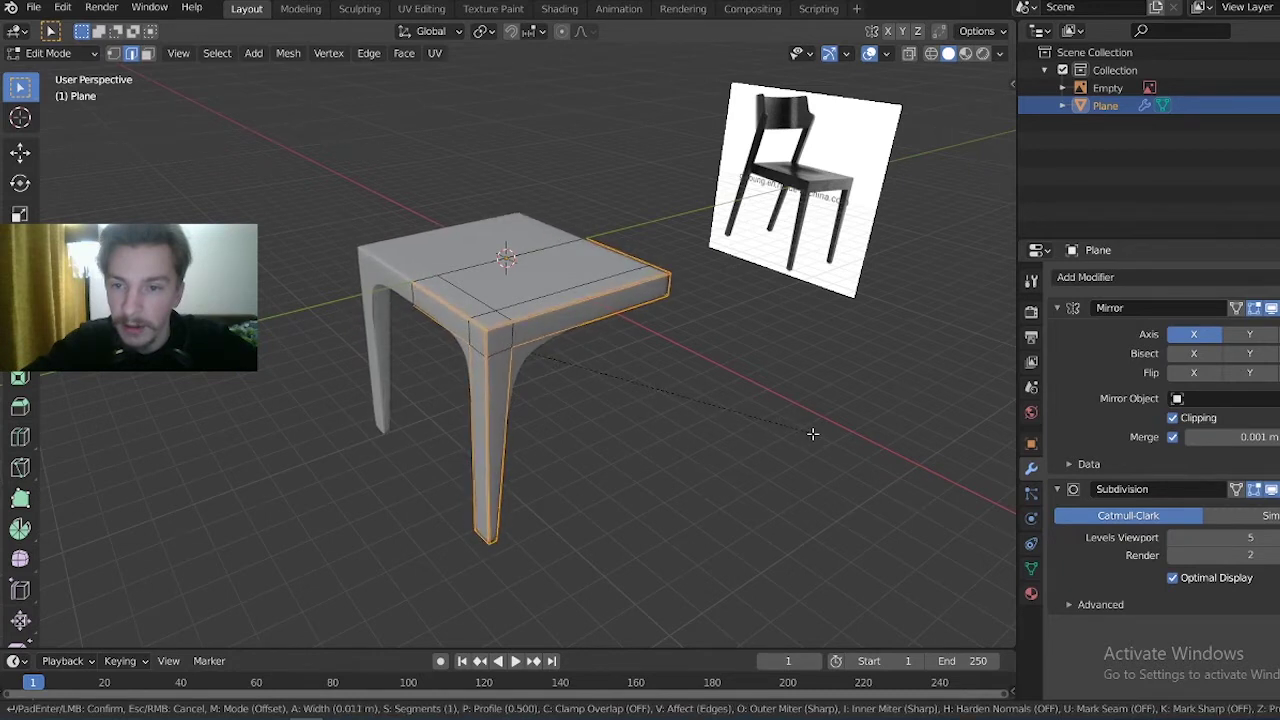
Confirm the narrow bevel on the seat and leg edges and check it in Object Mode
{"action": "left_click", "coordinate": [812, 433]}
{"action": "mouse_move", "coordinate": [400, 357]}
{"action": "middle_mouse_down"}
{"action": "mouse_move", "coordinate": [686, 315]}
{"action": "mouse_move", "coordinate": [743, 271]}
{"action": "mouse_move", "coordinate": [863, 277]}
{"action": "mouse_move", "coordinate": [294, 334]}
{"action": "mouse_move", "coordinate": [539, 335]}
{"action": "mouse_move", "coordinate": [337, 380]}
{"action": "mouse_move", "coordinate": [303, 361]}
{"action": "mouse_move", "coordinate": [290, 365]}
{"action": "mouse_move", "coordinate": [297, 380]}
{"action": "mouse_move", "coordinate": [263, 371]}
{"action": "mouse_move", "coordinate": [412, 400]}
{"action": "mouse_move", "coordinate": [373, 381]}
{"action": "mouse_move", "coordinate": [337, 391]}
{"action": "mouse_move", "coordinate": [416, 338]}
{"action": "mouse_move", "coordinate": [500, 355]}
{"action": "mouse_move", "coordinate": [346, 273]}
{"action": "mouse_move", "coordinate": [271, 338]}
{"action": "middle_mouse_up"}
{"action": "key", "text": "Tab"}
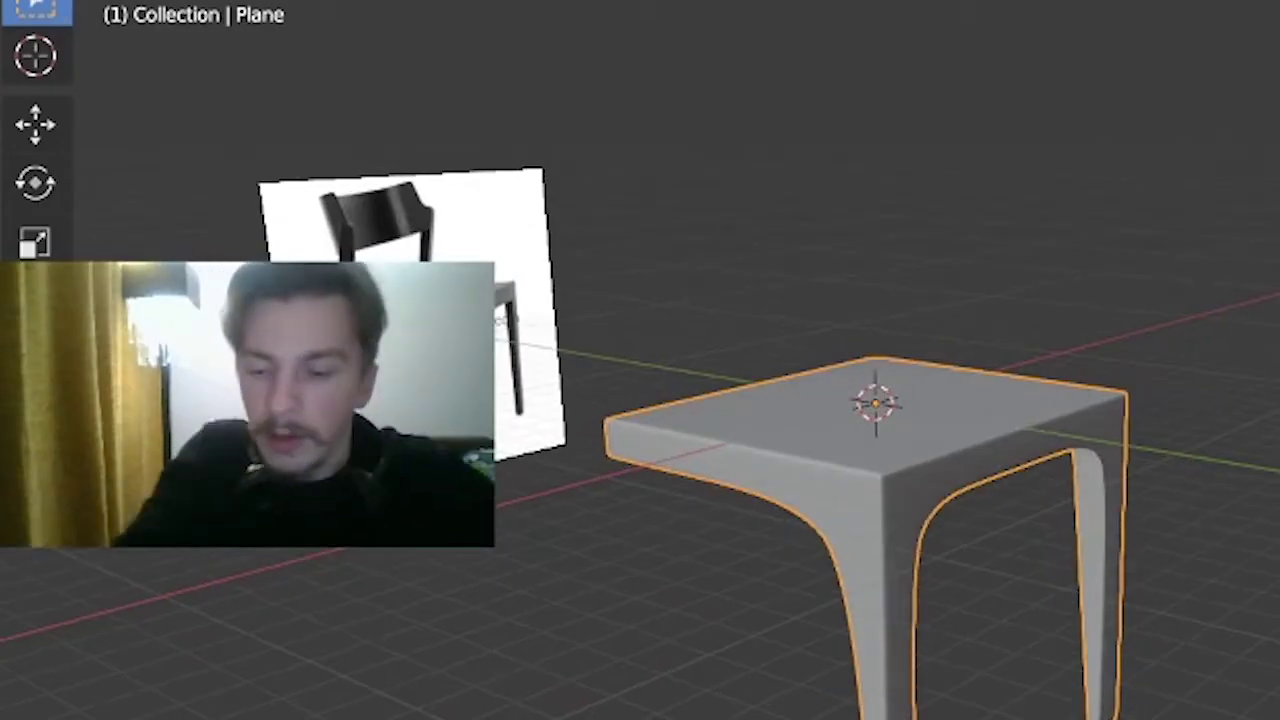
Toggle the subdivision smoothing off and on to compare, ending with level 5 restored
{"action": "key", "text": "Tab"}
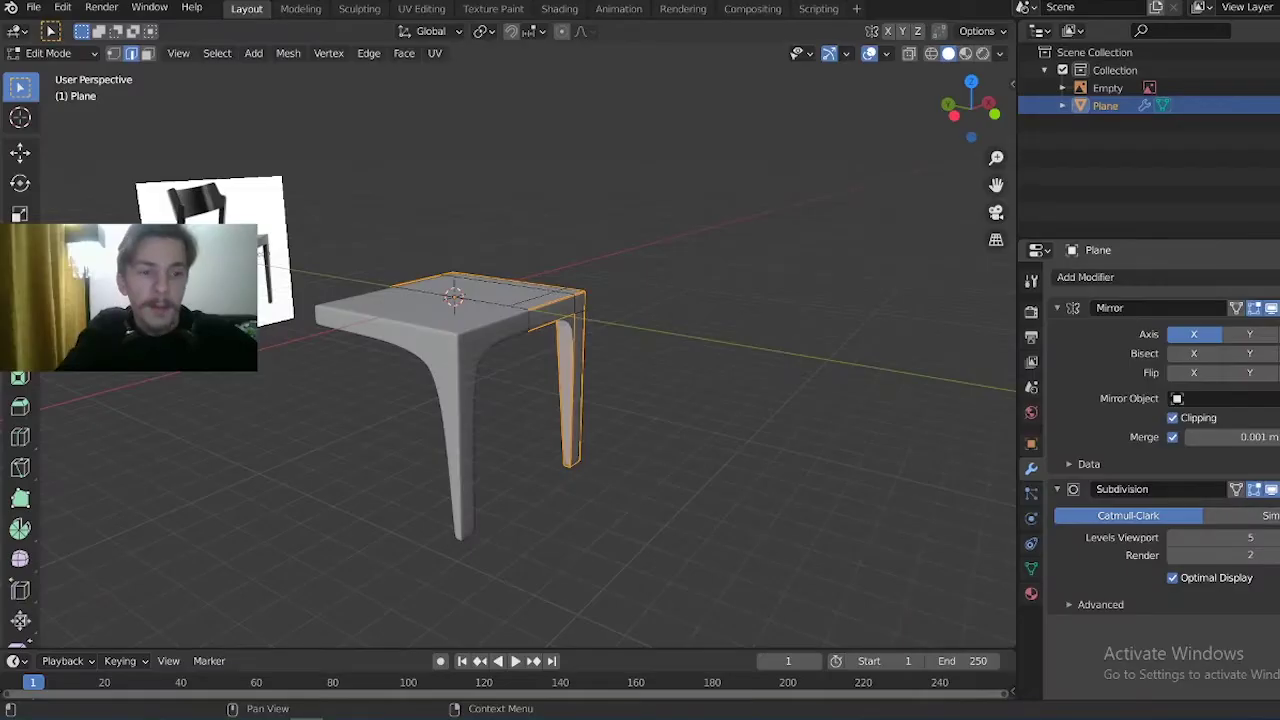
{"action": "key", "text": "ctrl+x"}
{"action": "middle_click_drag", "start_coordinate": [560, 420], "coordinate": [452, 408]}
{"action": "key", "text": "ctrl+1"}
{"action": "key", "text": "Tab"}
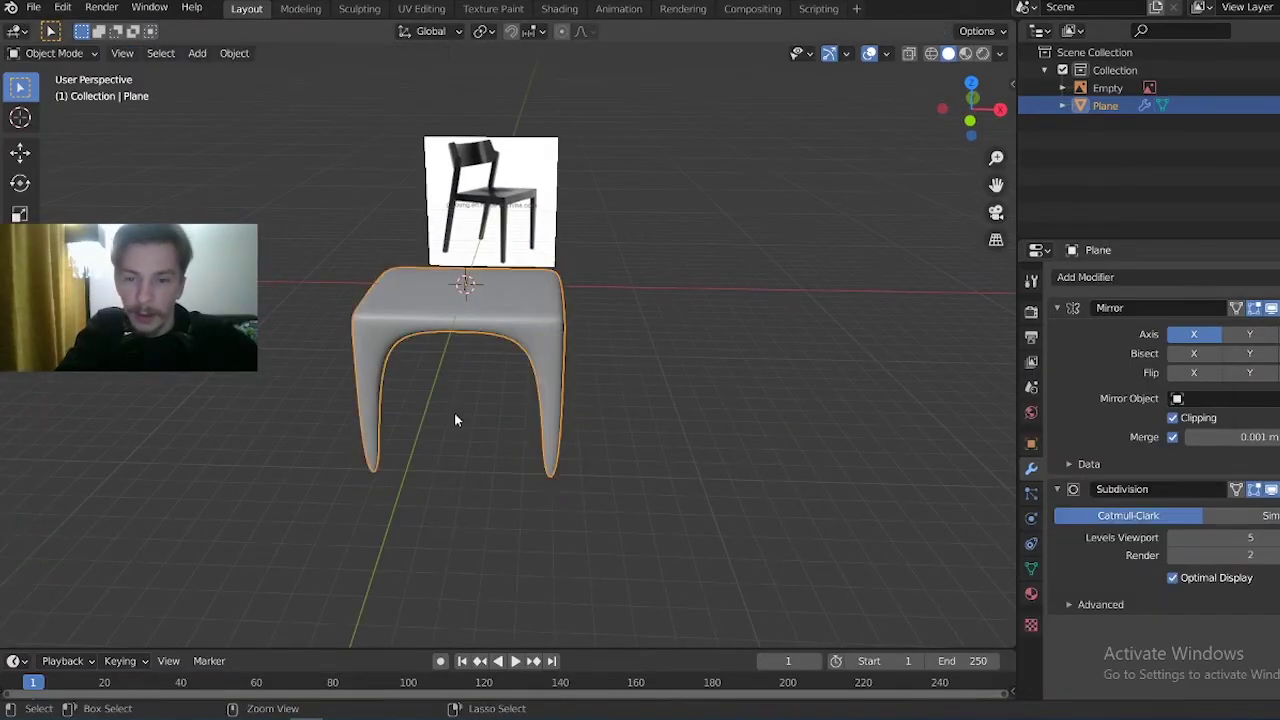
{"action": "key", "text": "ctrl+z"}
{"action": "key", "text": "Tab"}
{"action": "key", "text": "ctrl+5"}
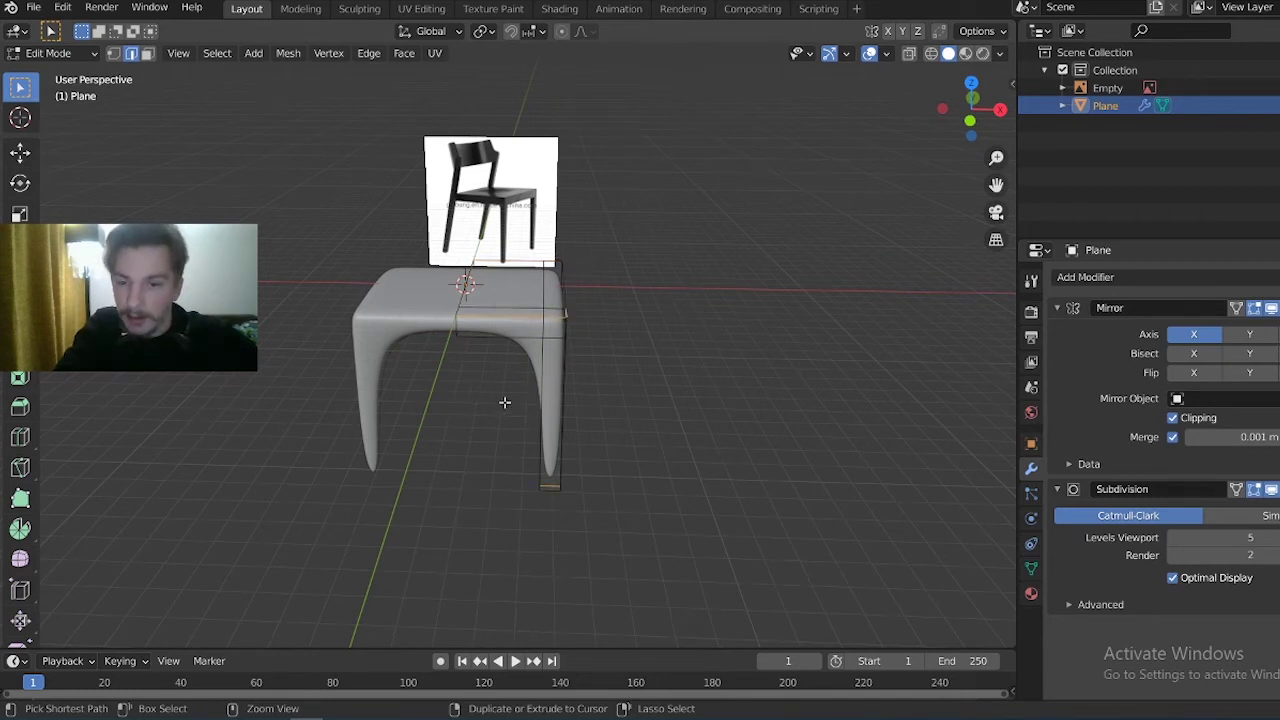
Box-select the leg vertices and delete them in two passes
{"action": "mouse_move", "coordinate": [529, 437]}
{"action": "middle_mouse_down"}
{"action": "mouse_move", "coordinate": [426, 389]}
{"action": "mouse_move", "coordinate": [551, 523]}
{"action": "middle_mouse_up"}
{"action": "left_click_drag", "start_coordinate": [580, 558], "coordinate": [249, 384]}
{"action": "key", "text": "x"}
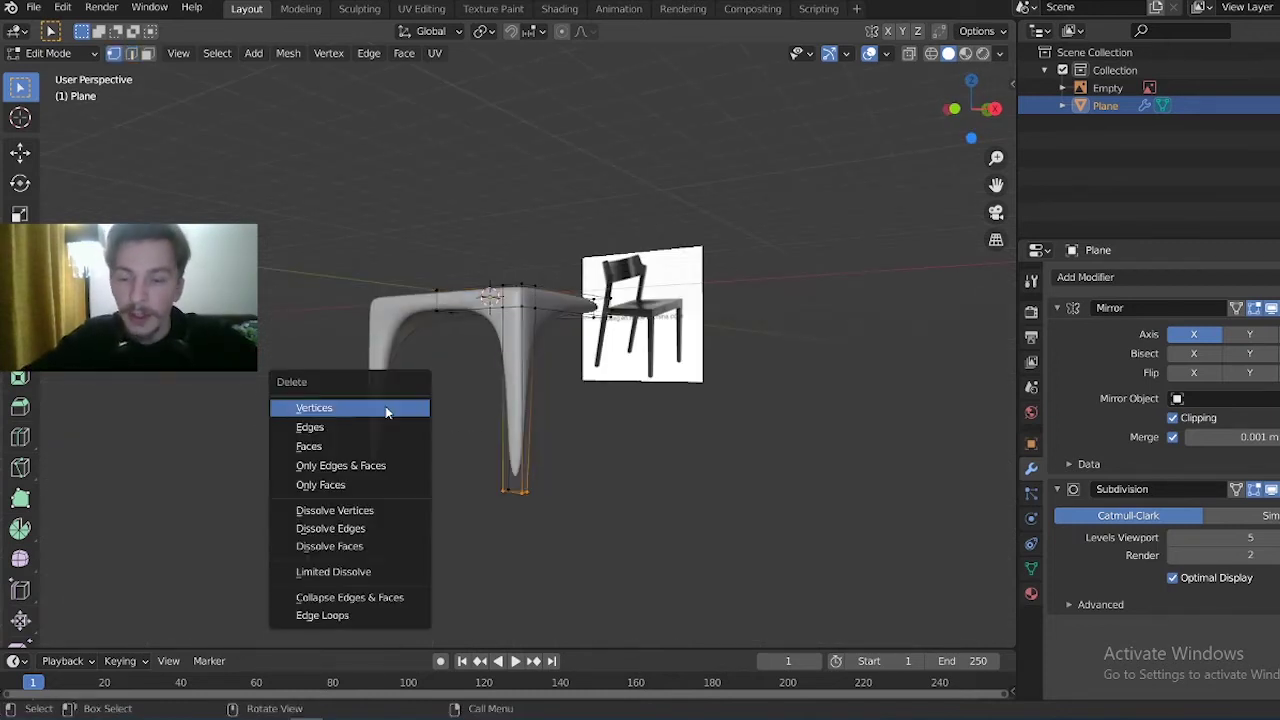
{"action": "left_click", "coordinate": [389, 408]}
{"action": "left_click_drag", "start_coordinate": [603, 543], "coordinate": [297, 428]}
{"action": "key", "text": "x"}
{"action": "left_click", "coordinate": [298, 428]}
Select the seat's corner, side strip and large bottom faces
{"action": "middle_click_drag", "start_coordinate": [585, 370], "coordinate": [586, 286]}
{"action": "scroll", "coordinate": [571, 229], "scroll_direction": "up", "scroll_amount": 3}
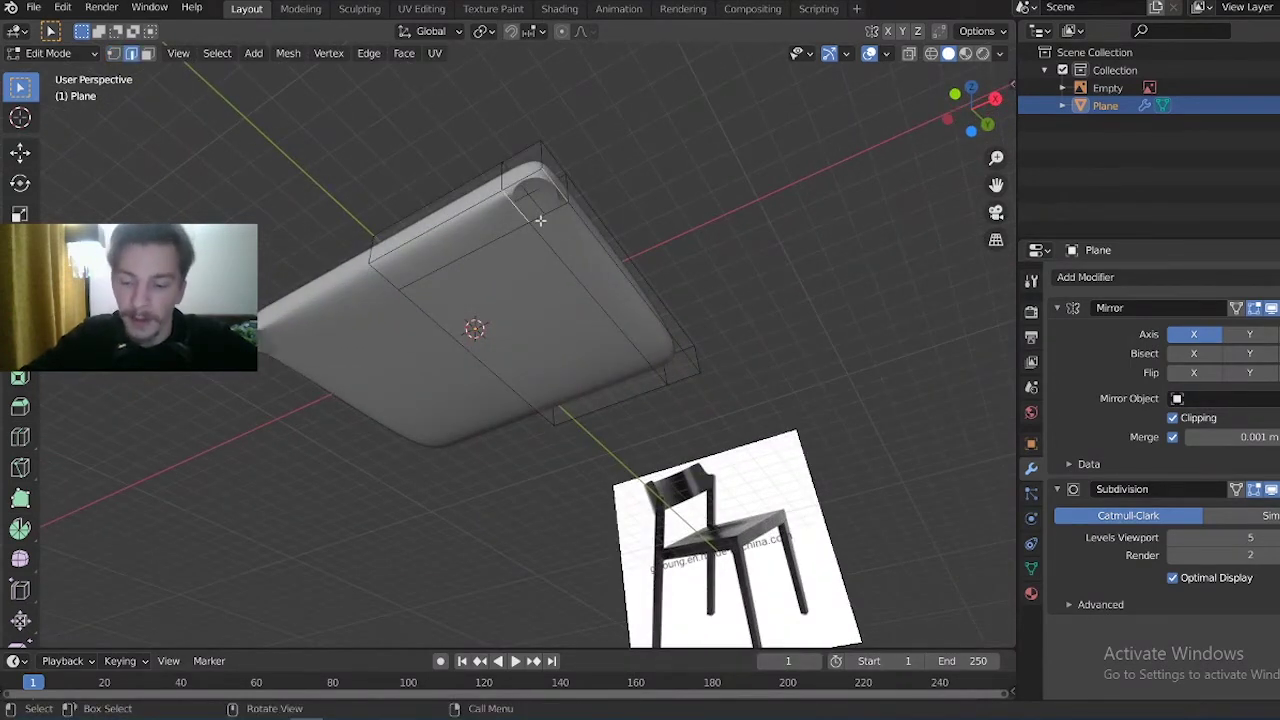
{"action": "left_click", "coordinate": [540, 220]}
{"action": "mouse_move", "coordinate": [336, 235]}
{"action": "middle_mouse_down"}
{"action": "mouse_move", "coordinate": [354, 420]}
{"action": "mouse_move", "coordinate": [428, 374]}
{"action": "middle_mouse_up"}
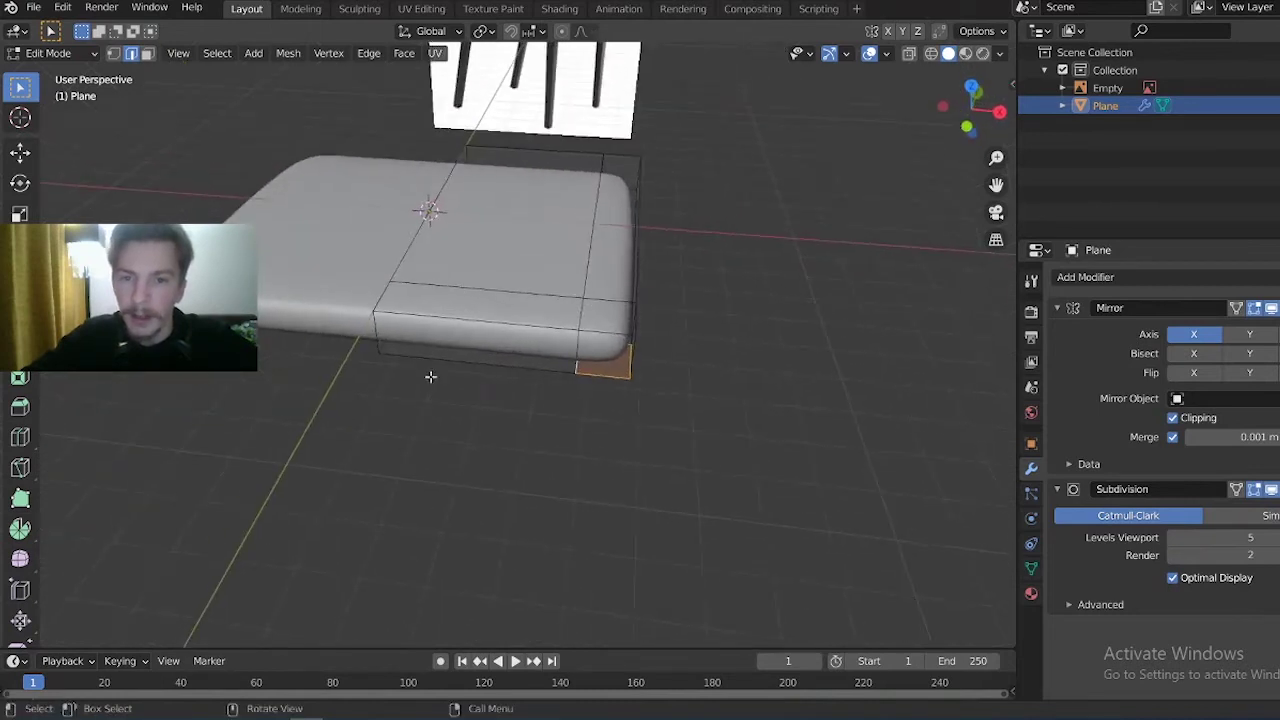
{"action": "left_click", "coordinate": [496, 221]}
{"action": "left_click", "coordinate": [596, 270], "text": "shift"}
{"action": "left_click", "coordinate": [605, 318], "text": "shift"}
{"action": "left_click", "coordinate": [544, 318], "text": "shift"}
{"action": "mouse_move", "coordinate": [541, 343]}
{"action": "middle_mouse_down"}
{"action": "mouse_move", "coordinate": [533, 237]}
{"action": "mouse_move", "coordinate": [586, 283]}
{"action": "mouse_move", "coordinate": [420, 374]}
{"action": "mouse_move", "coordinate": [417, 389]}
{"action": "mouse_move", "coordinate": [323, 356]}
{"action": "middle_mouse_up"}
{"action": "left_click", "coordinate": [560, 290], "text": "shift"}
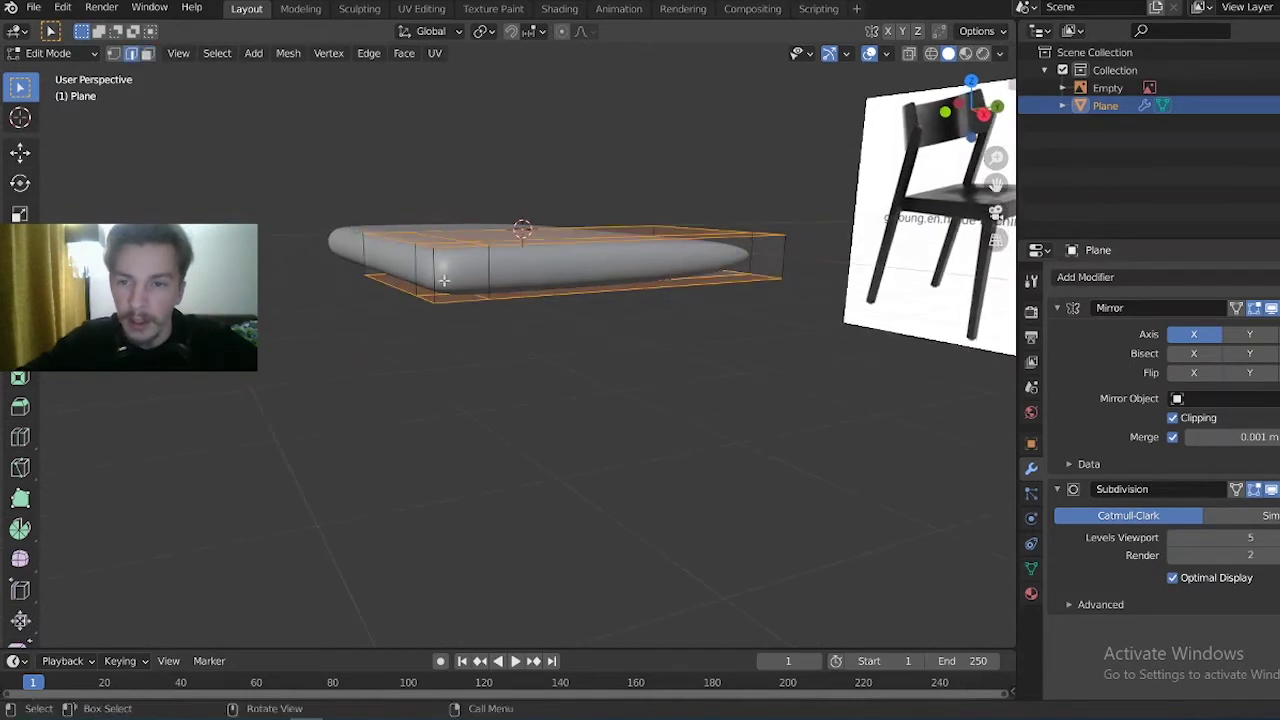
Select the cushion's top and lower outer edge loops
{"action": "key", "text": "alt+a"}
{"action": "middle_click_drag", "start_coordinate": [398, 243], "coordinate": [453, 295]}
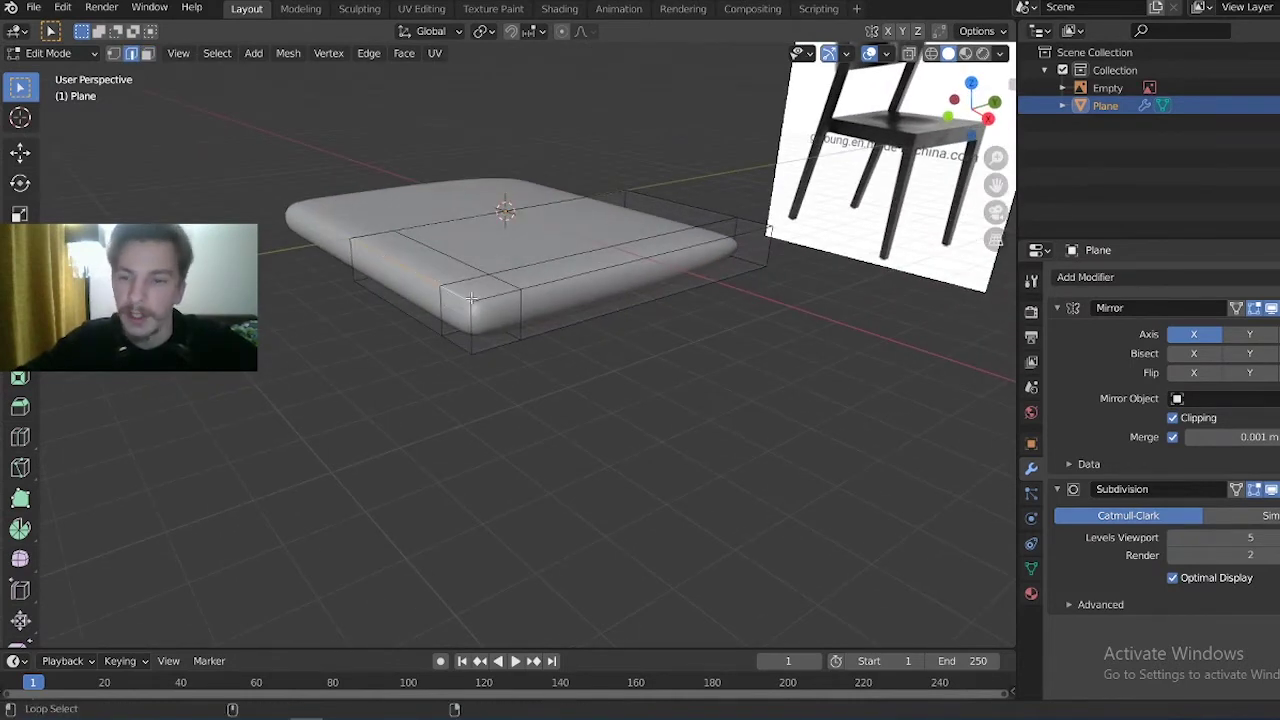
{"action": "left_click", "coordinate": [491, 295], "text": "alt"}
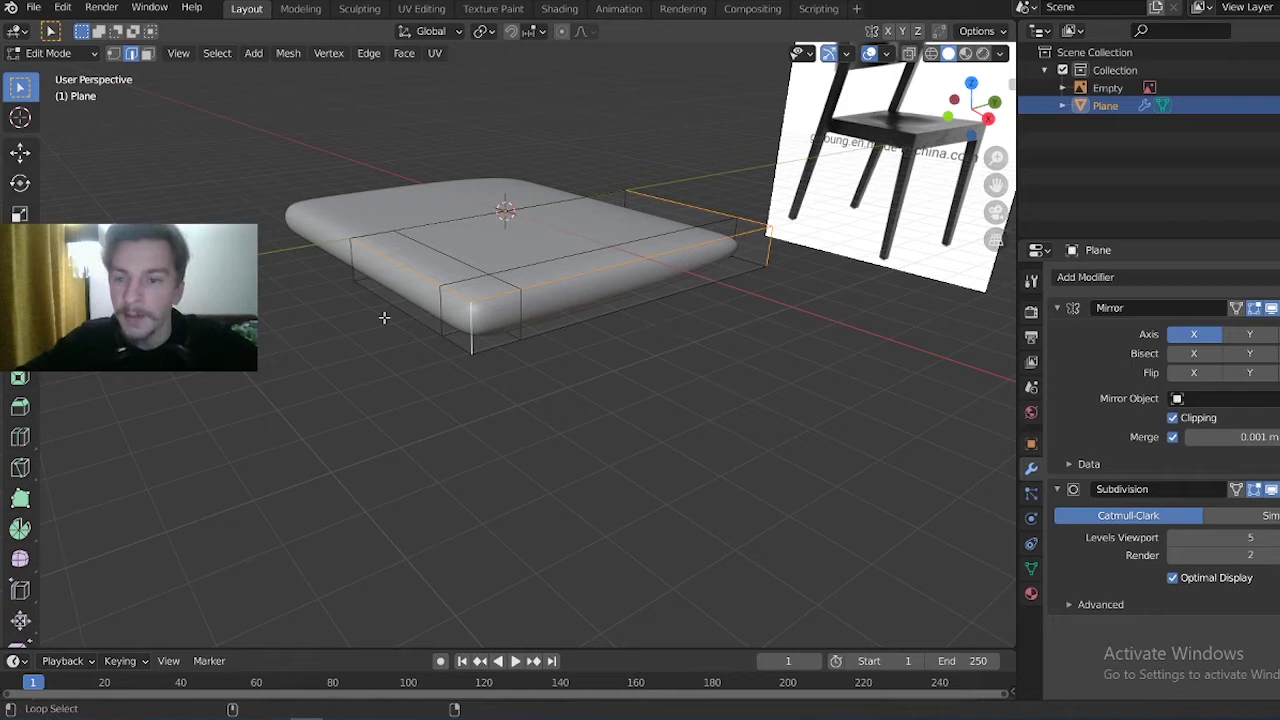
{"action": "middle_click_drag", "start_coordinate": [470, 327], "coordinate": [549, 372]}
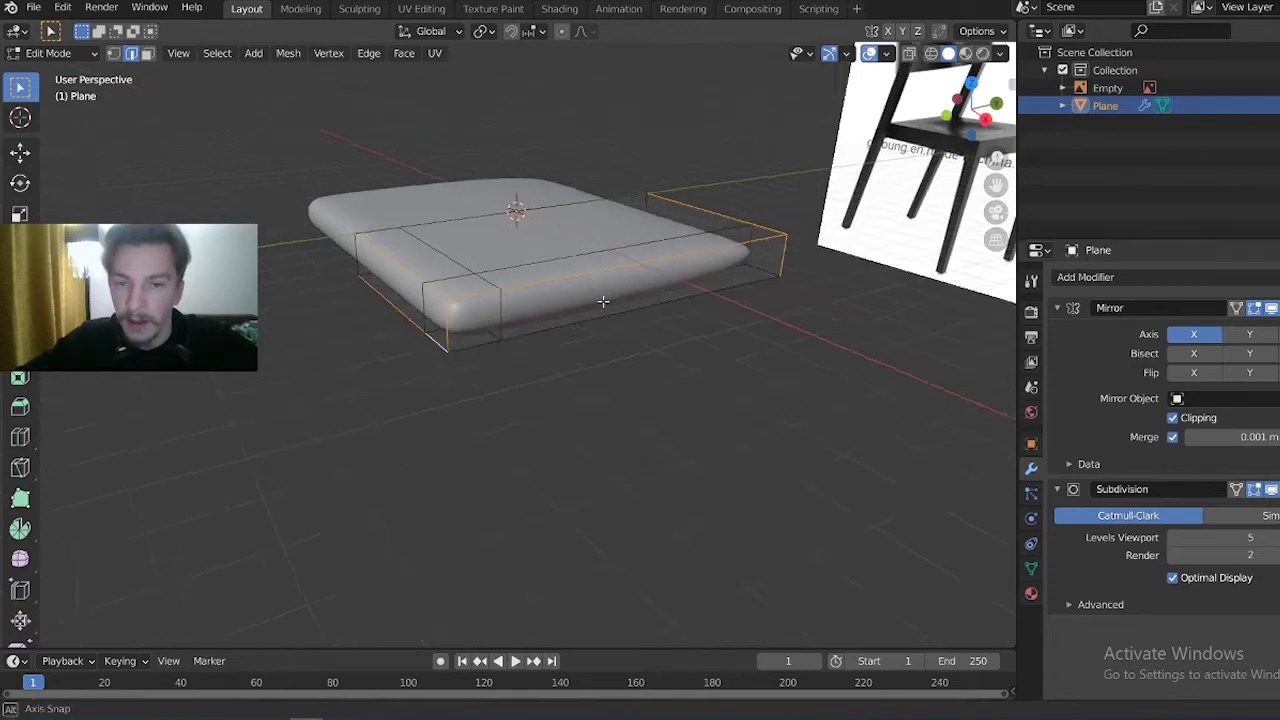
{"action": "left_click", "coordinate": [555, 374], "text": "alt+shift"}
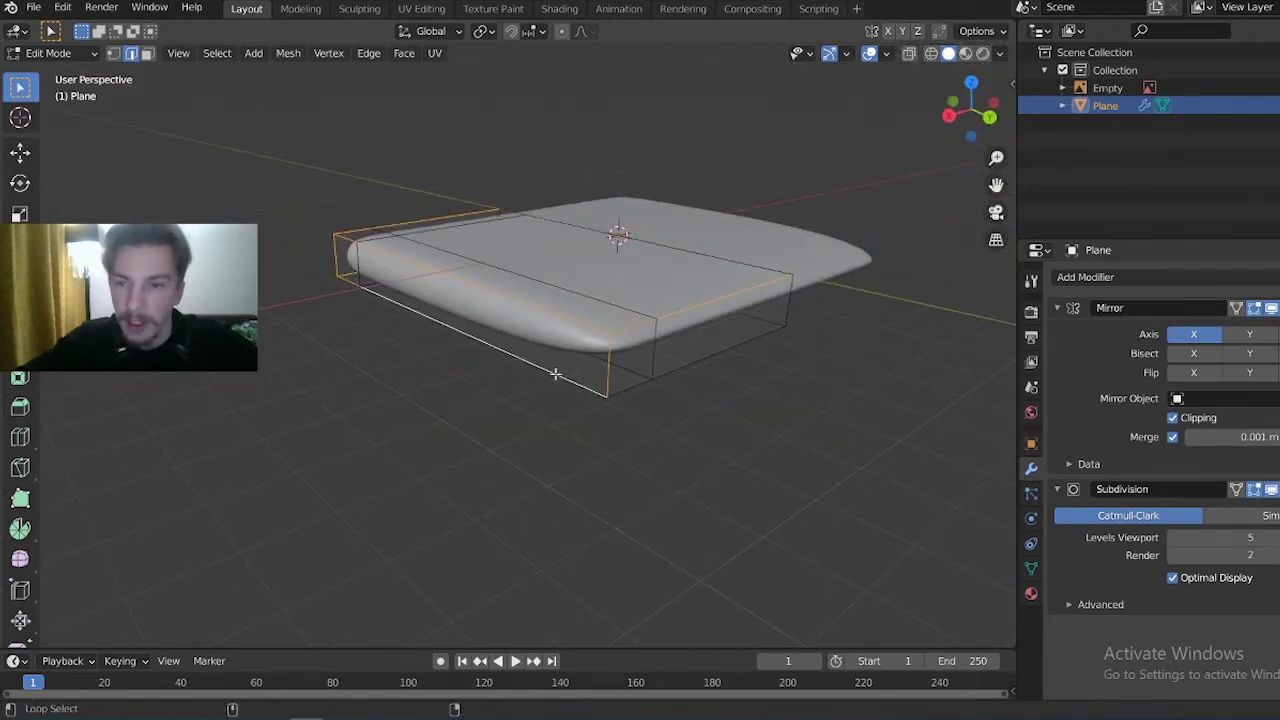
Bevel those loops by about 0.021 m and return to Object Mode
{"action": "mouse_move", "coordinate": [566, 371]}
{"action": "middle_mouse_down"}
{"action": "mouse_move", "coordinate": [920, 354]}
{"action": "mouse_move", "coordinate": [862, 368]}
{"action": "mouse_move", "coordinate": [823, 357]}
{"action": "middle_mouse_up"}
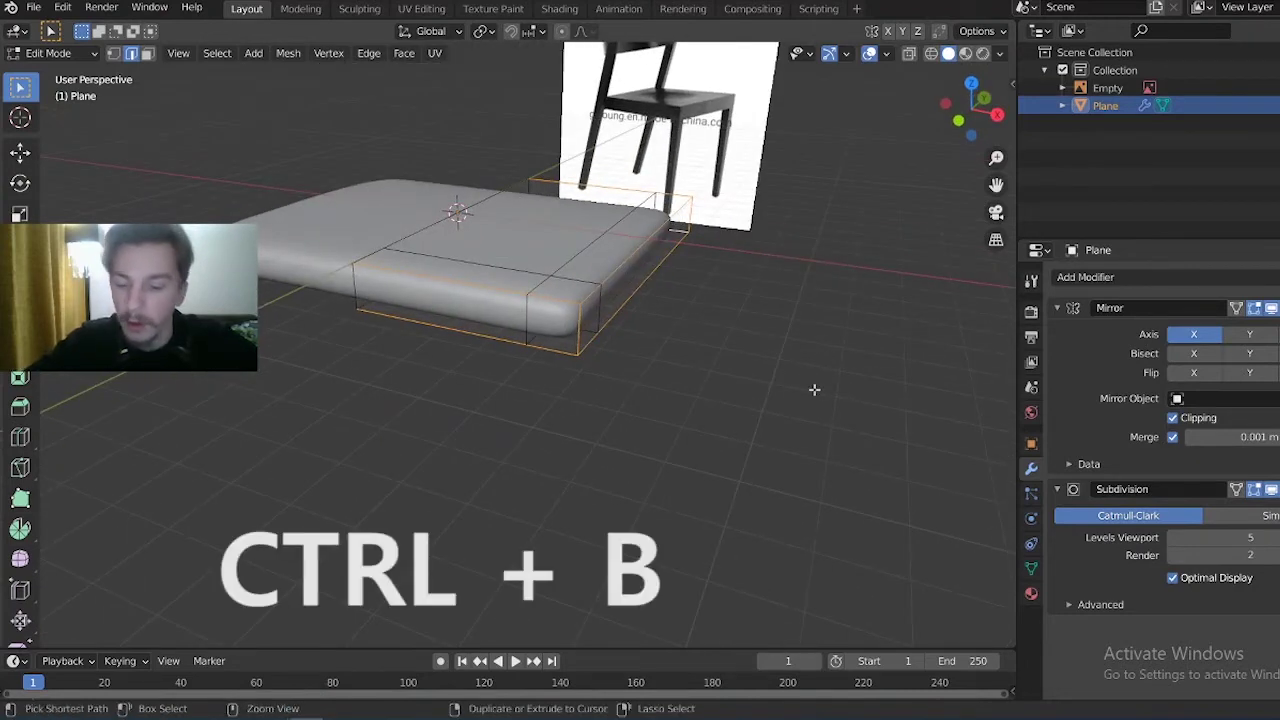
{"action": "key", "text": "ctrl+b"}
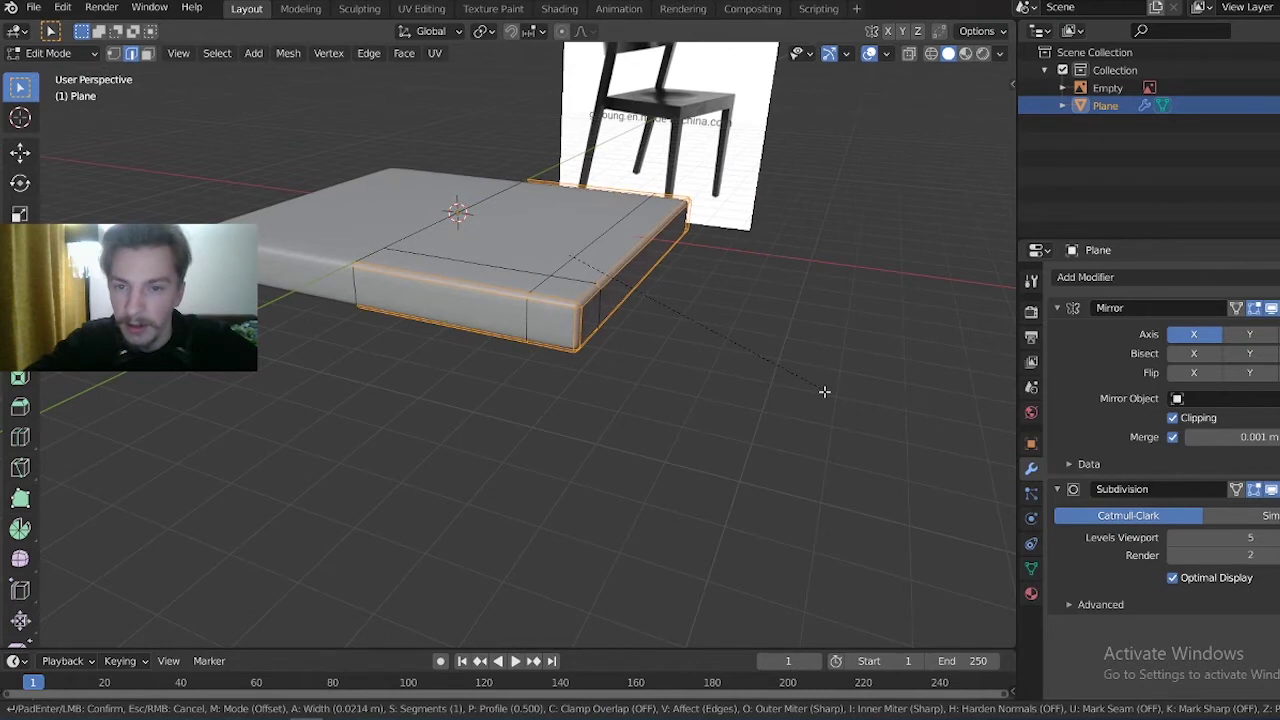
{"action": "left_click", "coordinate": [824, 391]}
{"action": "mouse_move", "coordinate": [554, 380]}
{"action": "middle_mouse_down"}
{"action": "mouse_move", "coordinate": [608, 294]}
{"action": "mouse_move", "coordinate": [591, 406]}
{"action": "mouse_move", "coordinate": [620, 331]}
{"action": "mouse_move", "coordinate": [646, 366]}
{"action": "mouse_move", "coordinate": [525, 395]}
{"action": "middle_mouse_up"}
{"action": "key", "text": "Tab"}
{"action": "mouse_move", "coordinate": [498, 337]}
{"action": "middle_mouse_down"}
{"action": "mouse_move", "coordinate": [614, 294]}
{"action": "mouse_move", "coordinate": [674, 251]}
{"action": "mouse_move", "coordinate": [626, 258]}
{"action": "mouse_move", "coordinate": [522, 308]}
{"action": "mouse_move", "coordinate": [522, 284]}
{"action": "middle_mouse_up"}
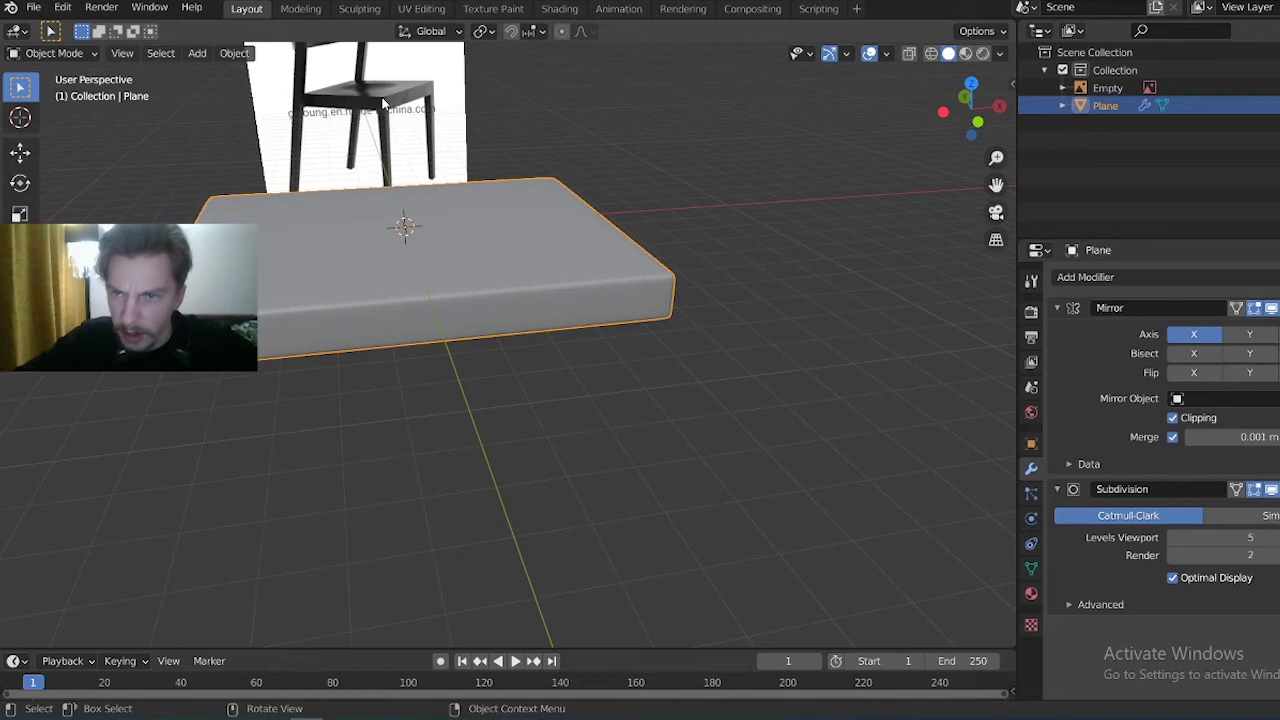
{"action": "mouse_move", "coordinate": [635, 358]}
{"action": "middle_mouse_down"}
{"action": "mouse_move", "coordinate": [603, 417]}
{"action": "mouse_move", "coordinate": [623, 371]}
{"action": "middle_mouse_up"}
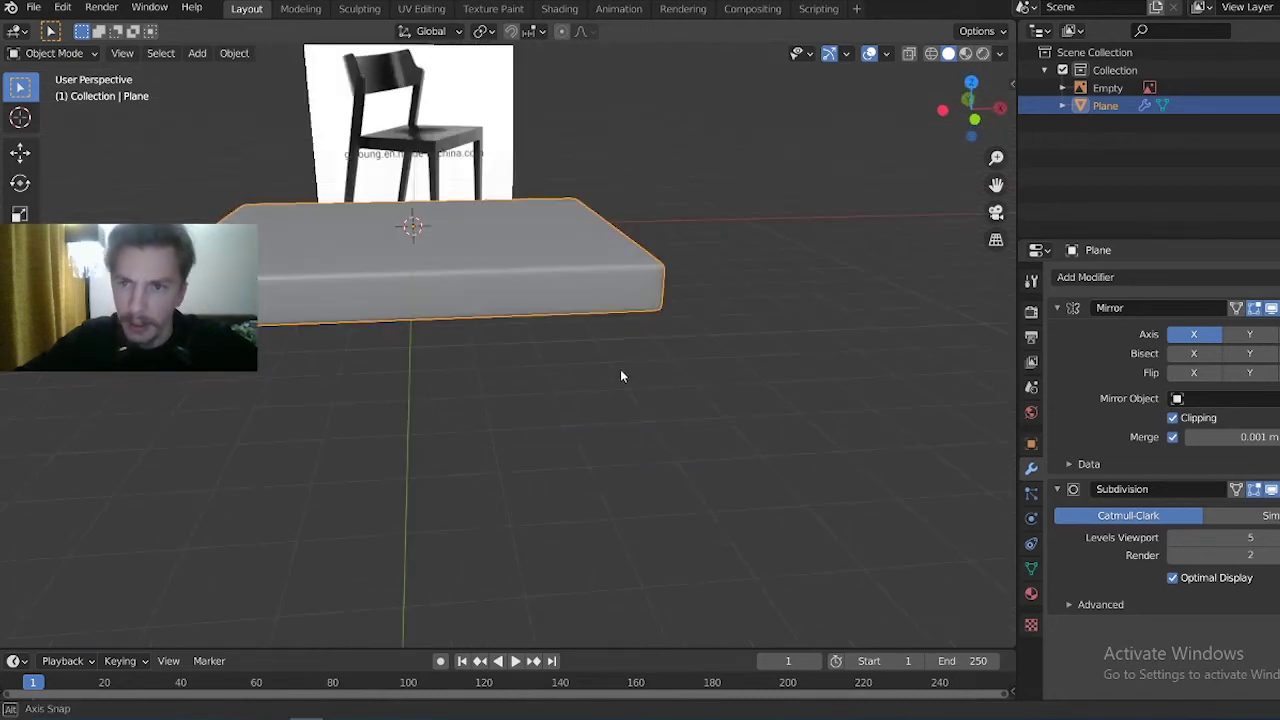
Add three evenly spaced loop cuts across the seat slab without sliding them
{"action": "middle_click_drag", "start_coordinate": [996, 157], "coordinate": [257, 283]}
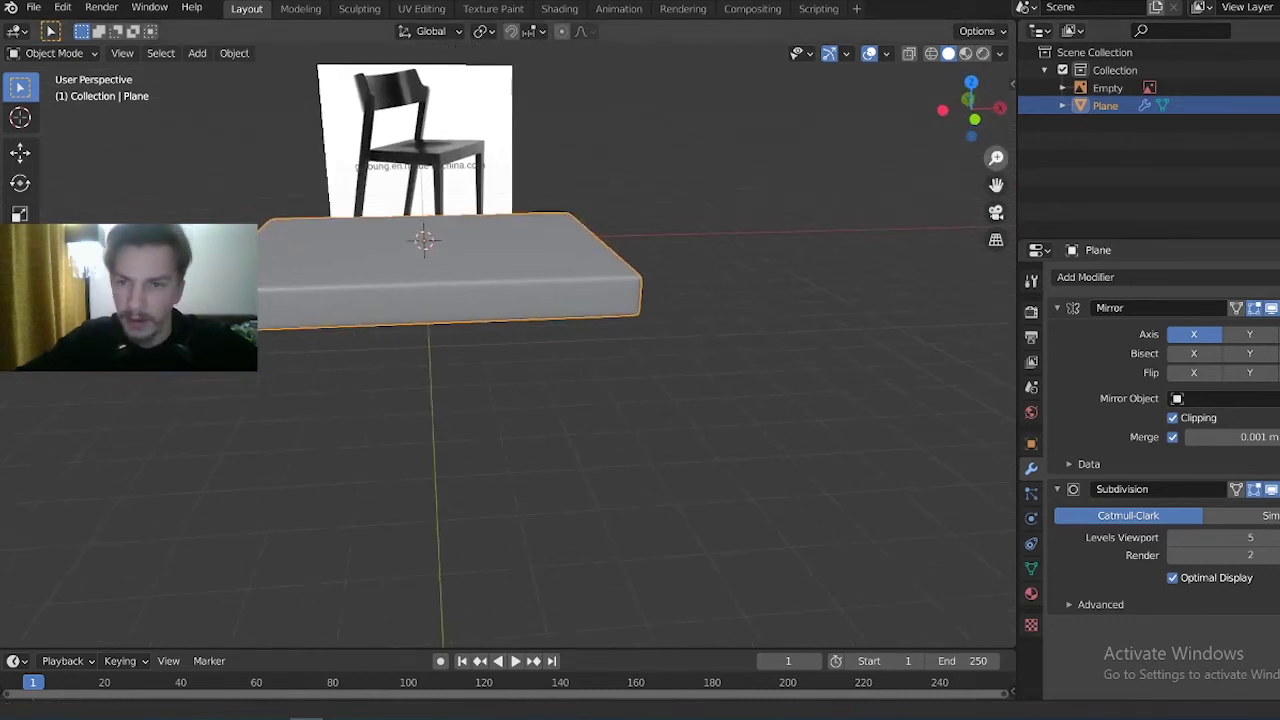
{"action": "key", "text": "Tab"}
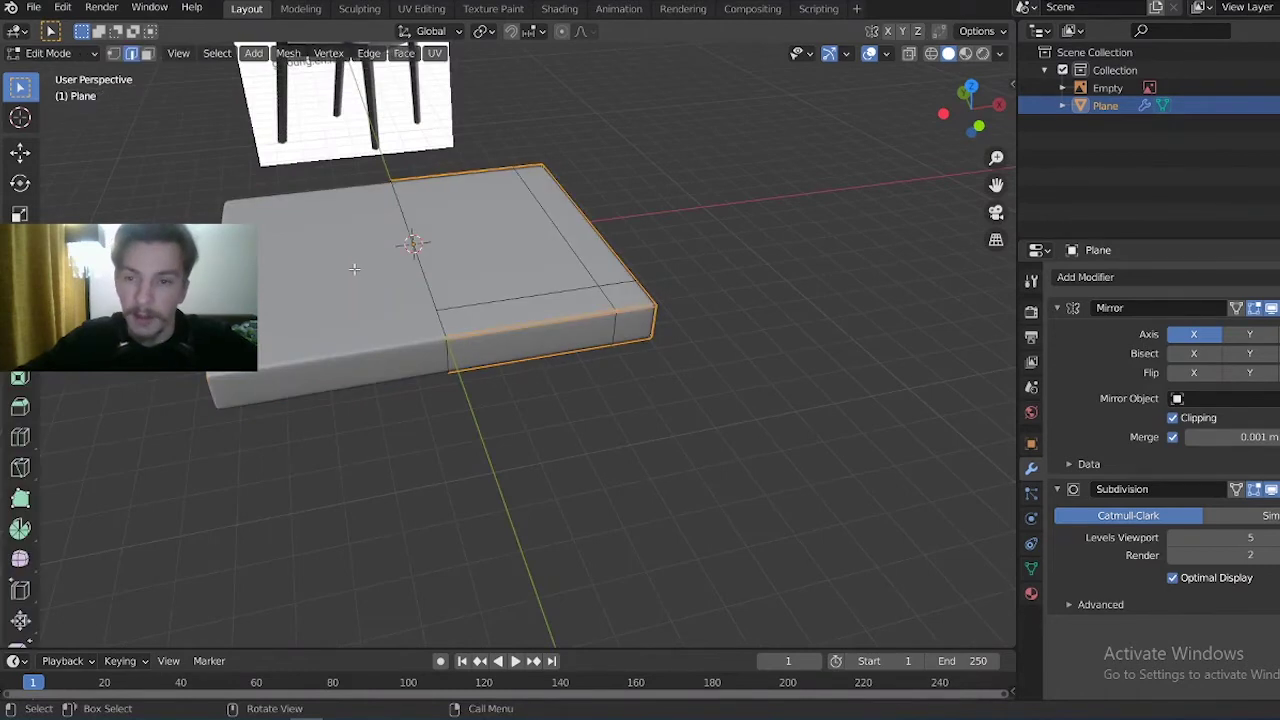
{"action": "key", "text": "ctrl+r"}
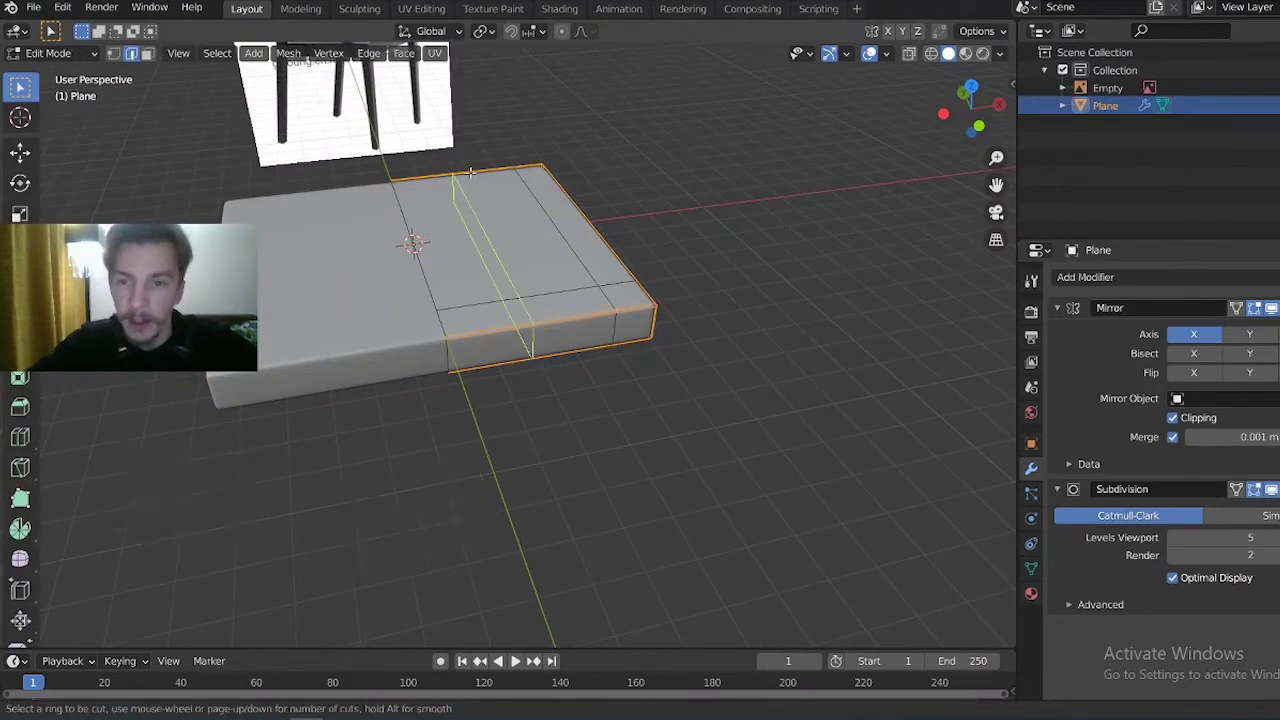
{"action": "scroll", "coordinate": [466, 178], "scroll_direction": "up", "scroll_amount": 5}
{"action": "scroll", "coordinate": [466, 178], "scroll_direction": "down", "scroll_amount": 1}
{"action": "scroll", "coordinate": [466, 178], "scroll_direction": "down", "scroll_amount": 1}
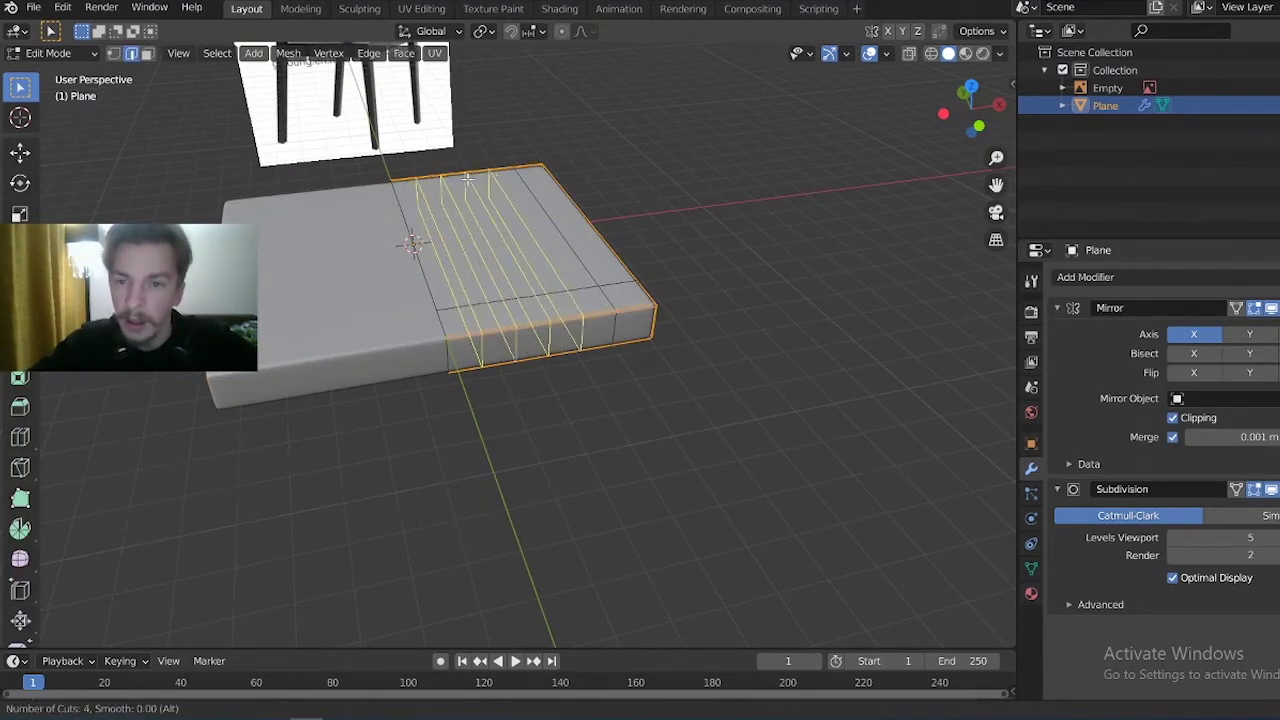
{"action": "scroll", "coordinate": [466, 178], "scroll_direction": "down", "scroll_amount": 1}
{"action": "left_click", "coordinate": [466, 178]}
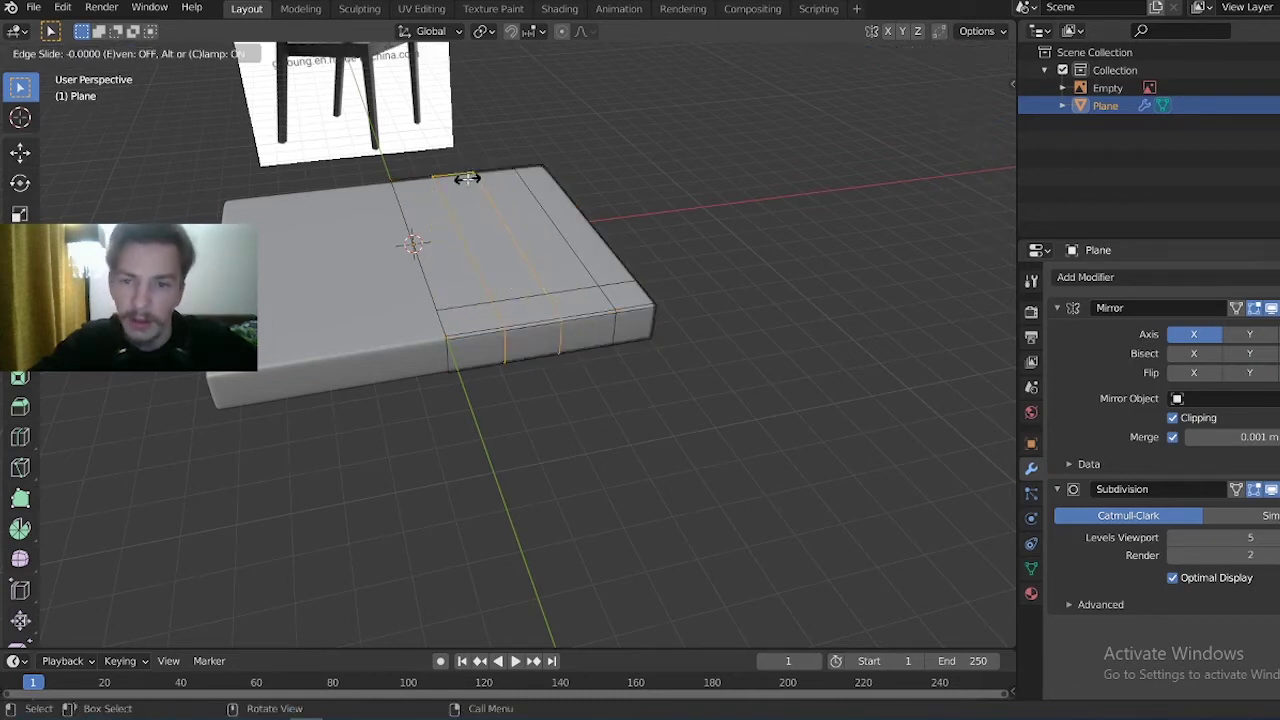
{"action": "right_click", "coordinate": [466, 178]}
Add two crosswise loop cuts to the seat
{"action": "key", "text": "ctrl+r"}
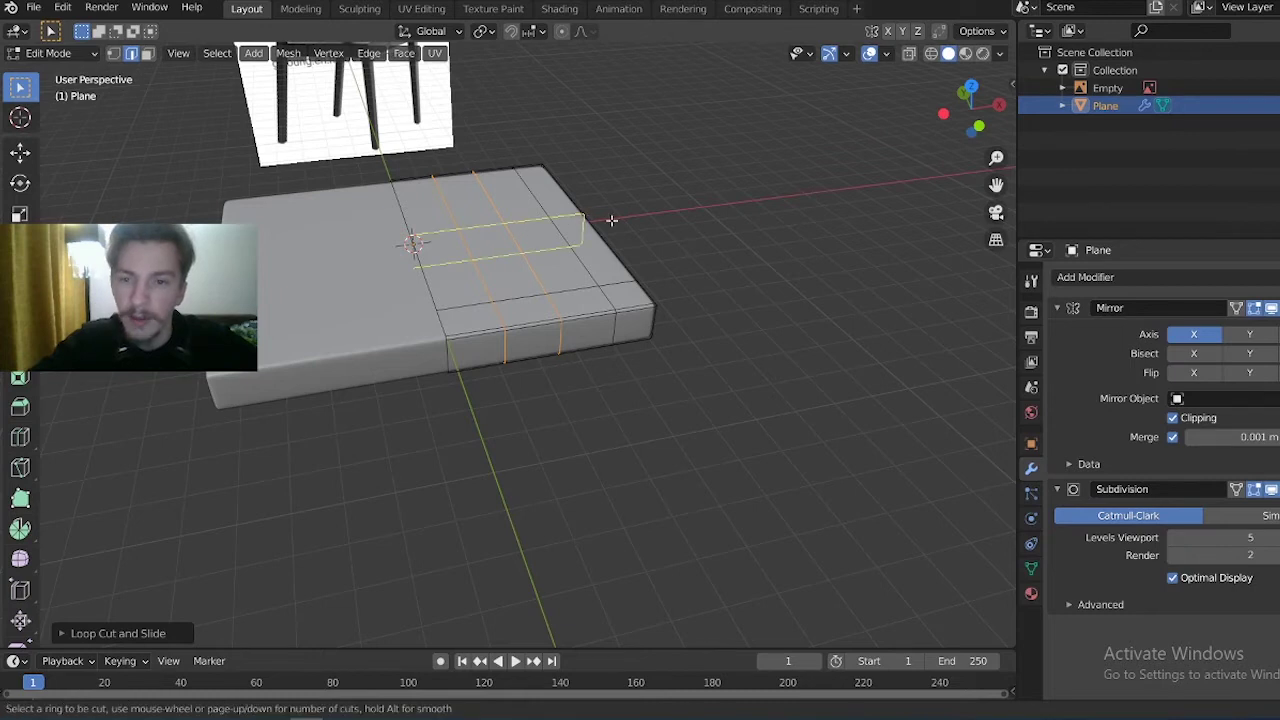
{"action": "scroll", "coordinate": [612, 220], "scroll_direction": "up", "scroll_amount": 2}
{"action": "scroll", "coordinate": [612, 220], "scroll_direction": "down", "scroll_amount": 1}
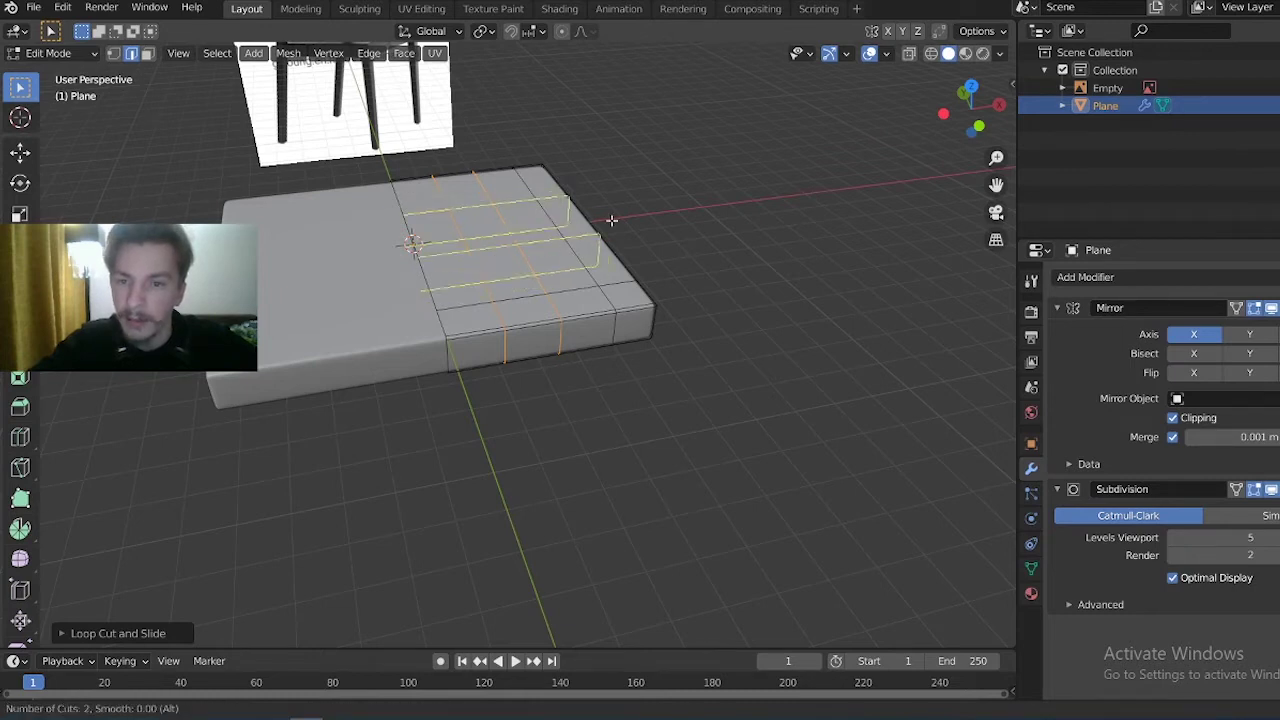
{"action": "left_click", "coordinate": [612, 220]}
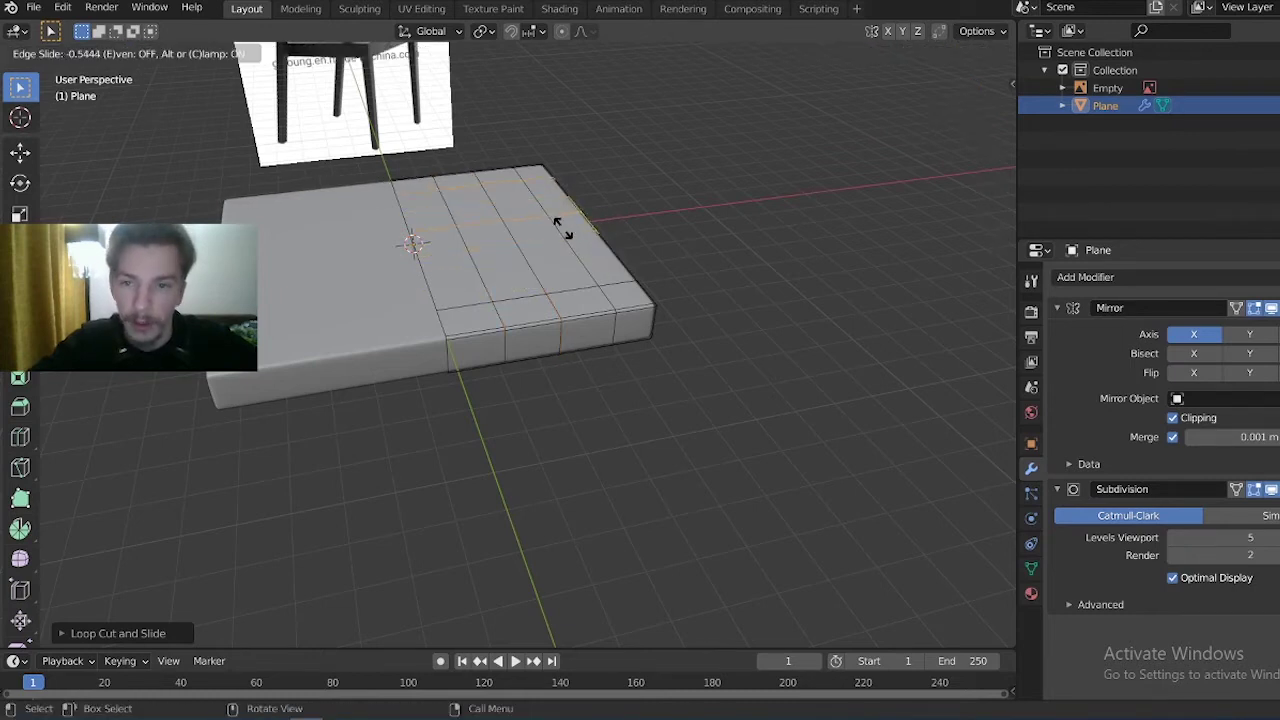
{"action": "left_click", "coordinate": [565, 228]}
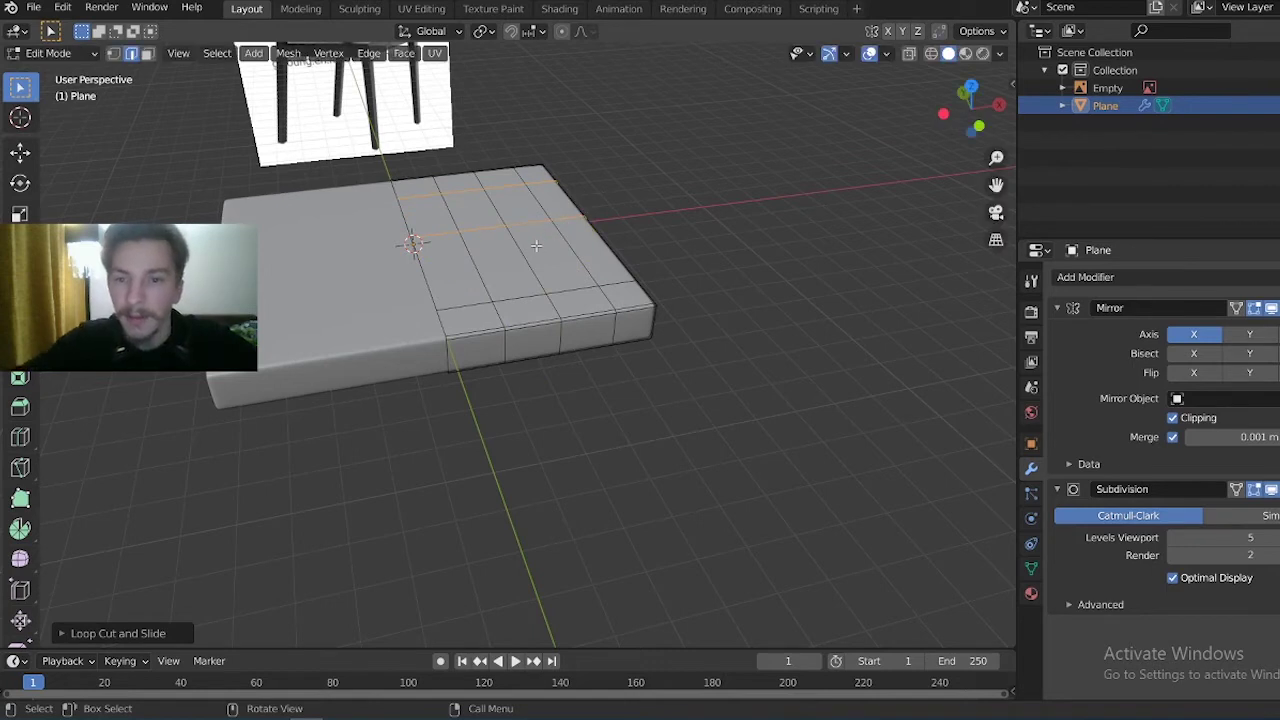
{"action": "middle_click_drag", "start_coordinate": [534, 243], "coordinate": [669, 265]}
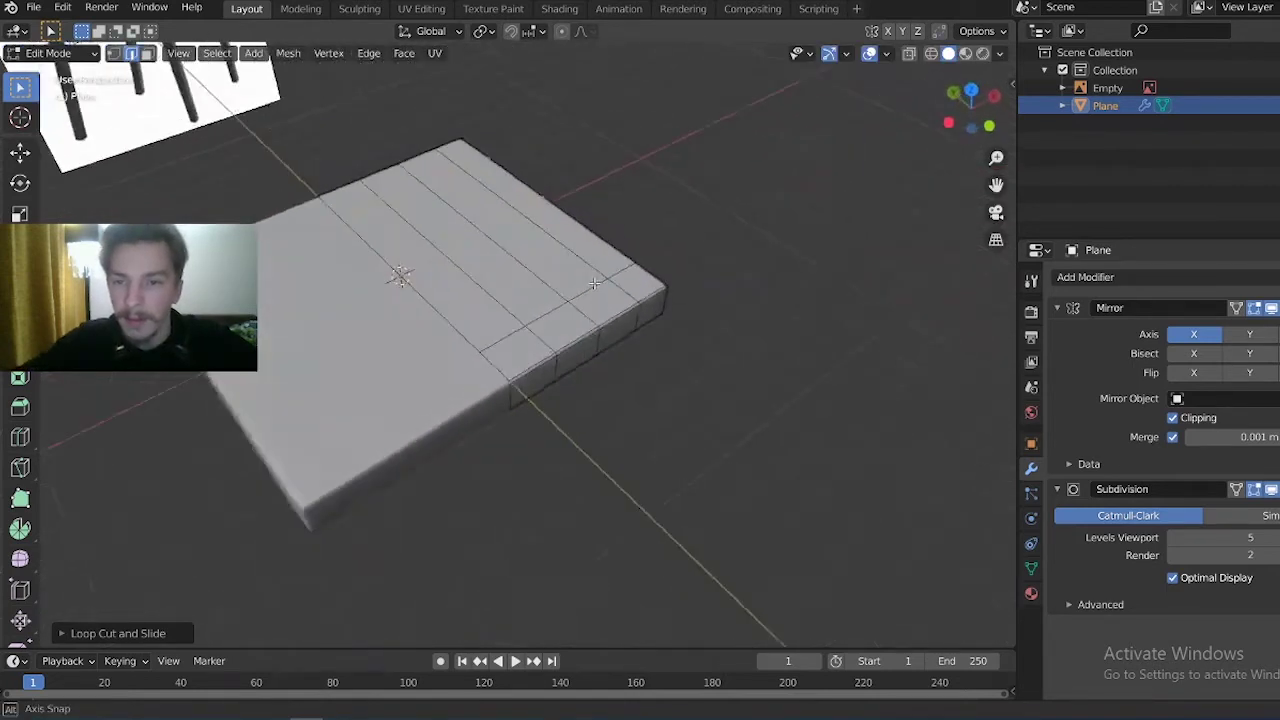
{"action": "middle_click_drag", "start_coordinate": [669, 265], "coordinate": [961, 128]}
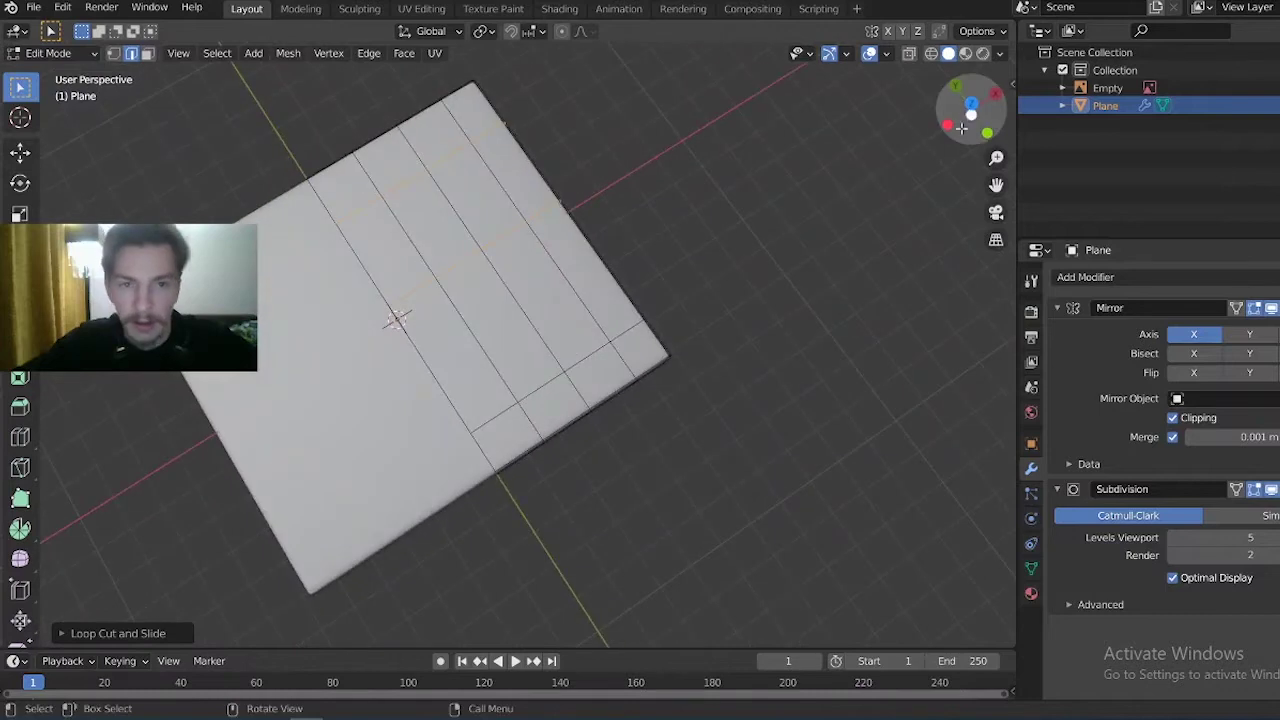
{"action": "middle_click_drag", "start_coordinate": [403, 345], "coordinate": [395, 298]}
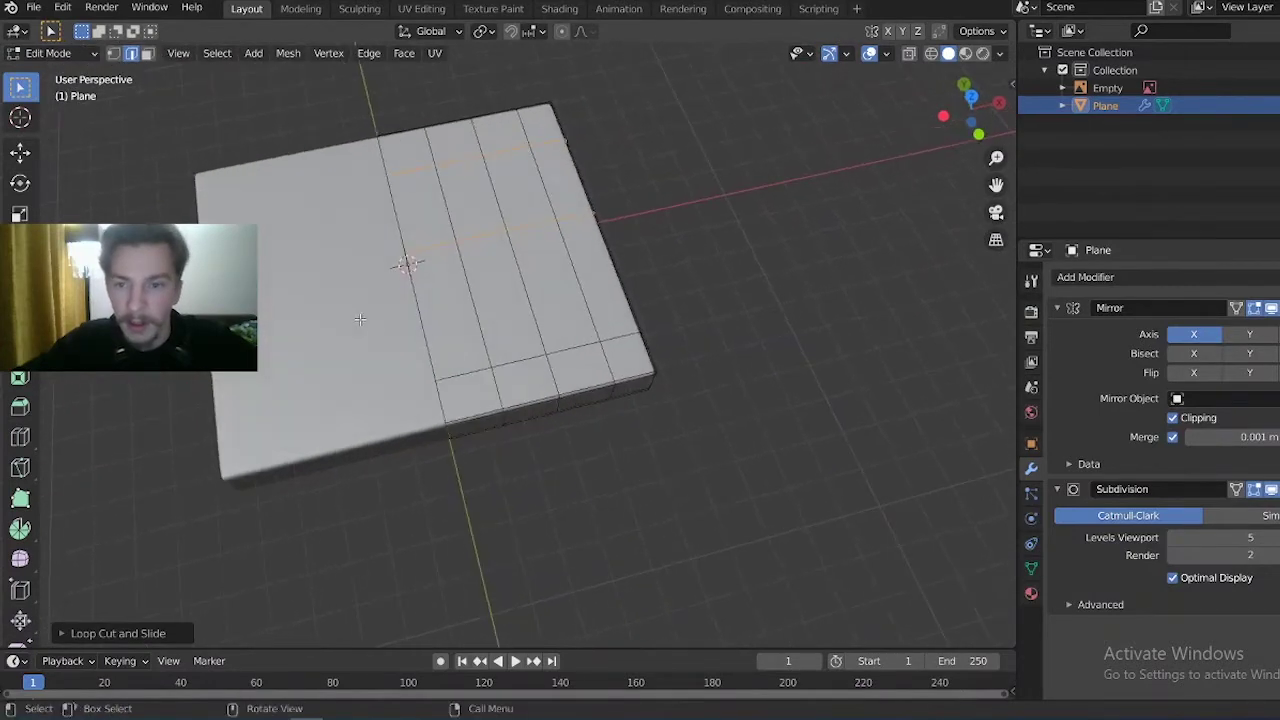
Add one more centred edge loop across the seat
{"action": "key", "text": "ctrl+r"}
{"action": "left_click", "coordinate": [565, 278]}
{"action": "right_click", "coordinate": [565, 278]}
{"action": "middle_click_drag", "start_coordinate": [500, 254], "coordinate": [460, 277]}
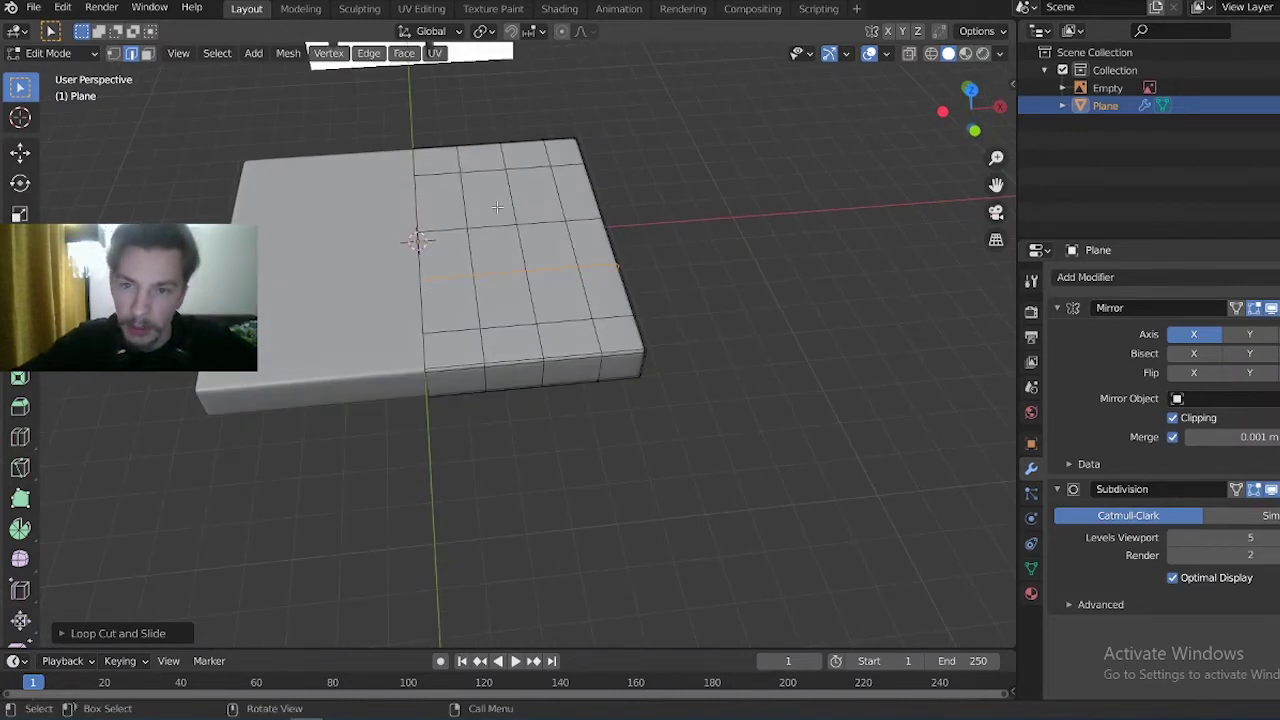
In vertex mode, knife diagonal edges into the seat top
{"action": "key", "text": "1"}
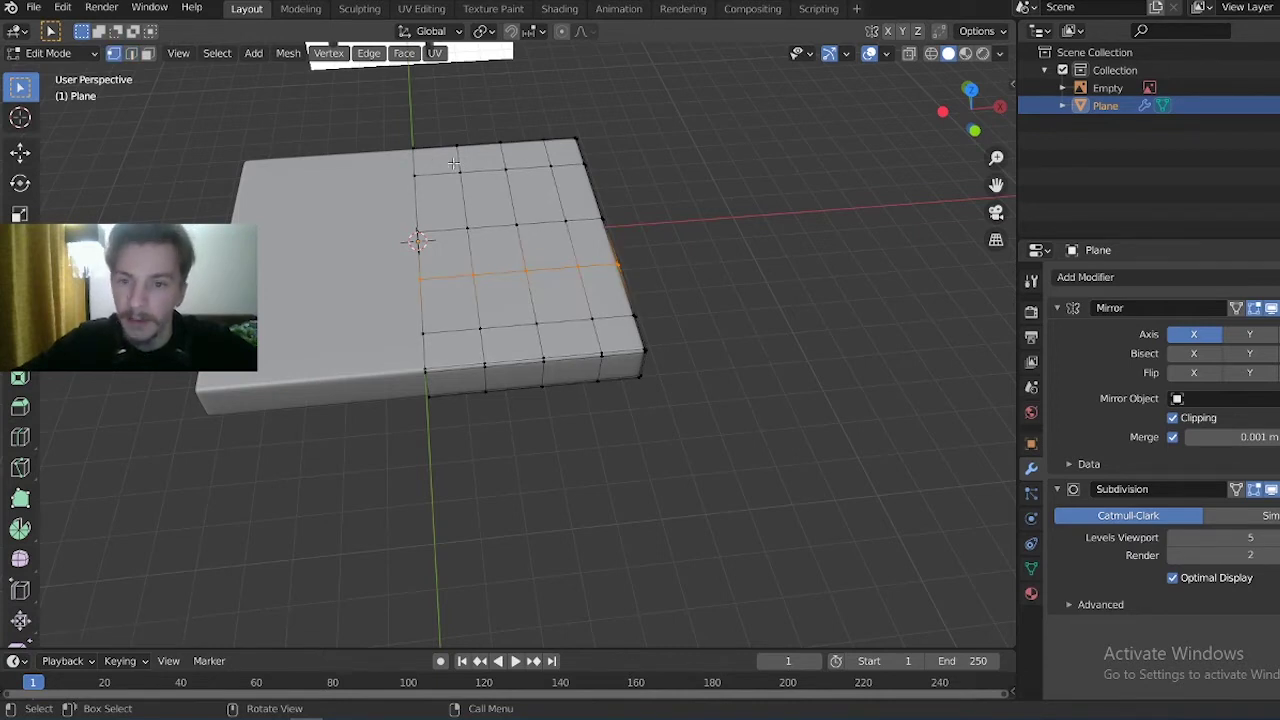
{"action": "key", "text": "k"}
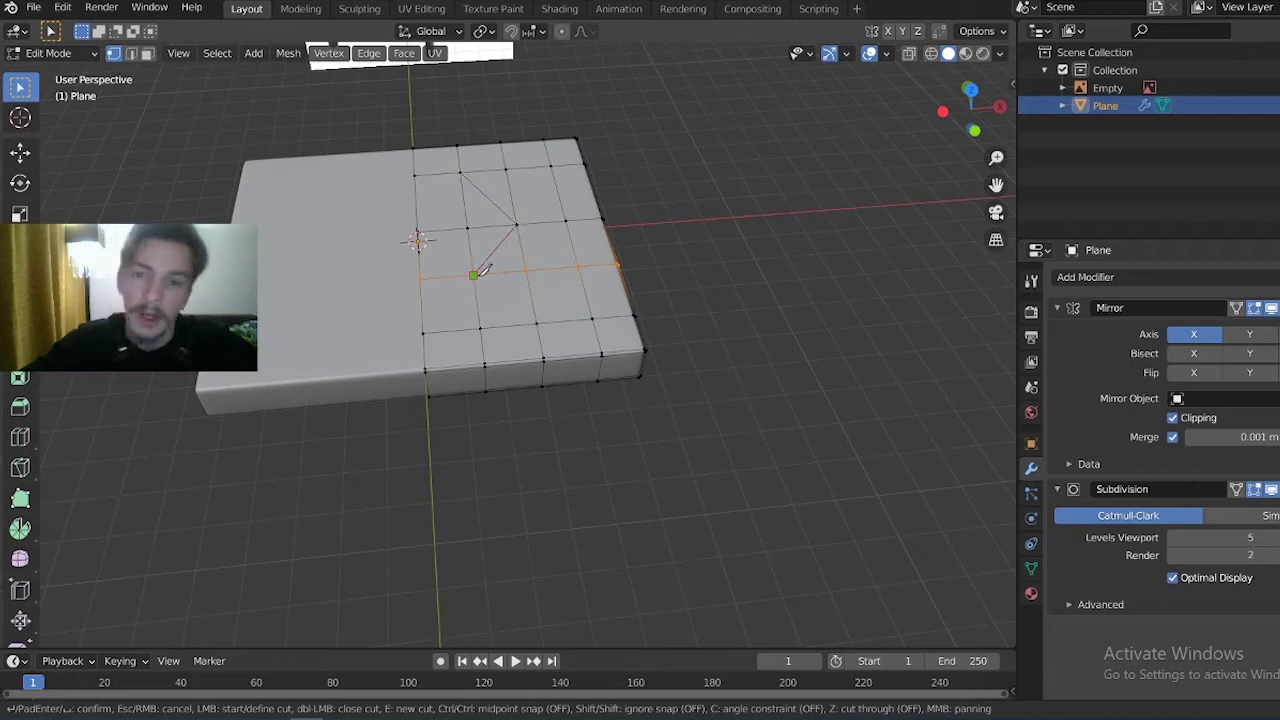
{"action": "key", "text": "Return"}
{"action": "mouse_move", "coordinate": [420, 240]}
{"action": "middle_mouse_down"}
{"action": "mouse_move", "coordinate": [344, 285]}
{"action": "mouse_move", "coordinate": [648, 200]}
{"action": "middle_mouse_up"}
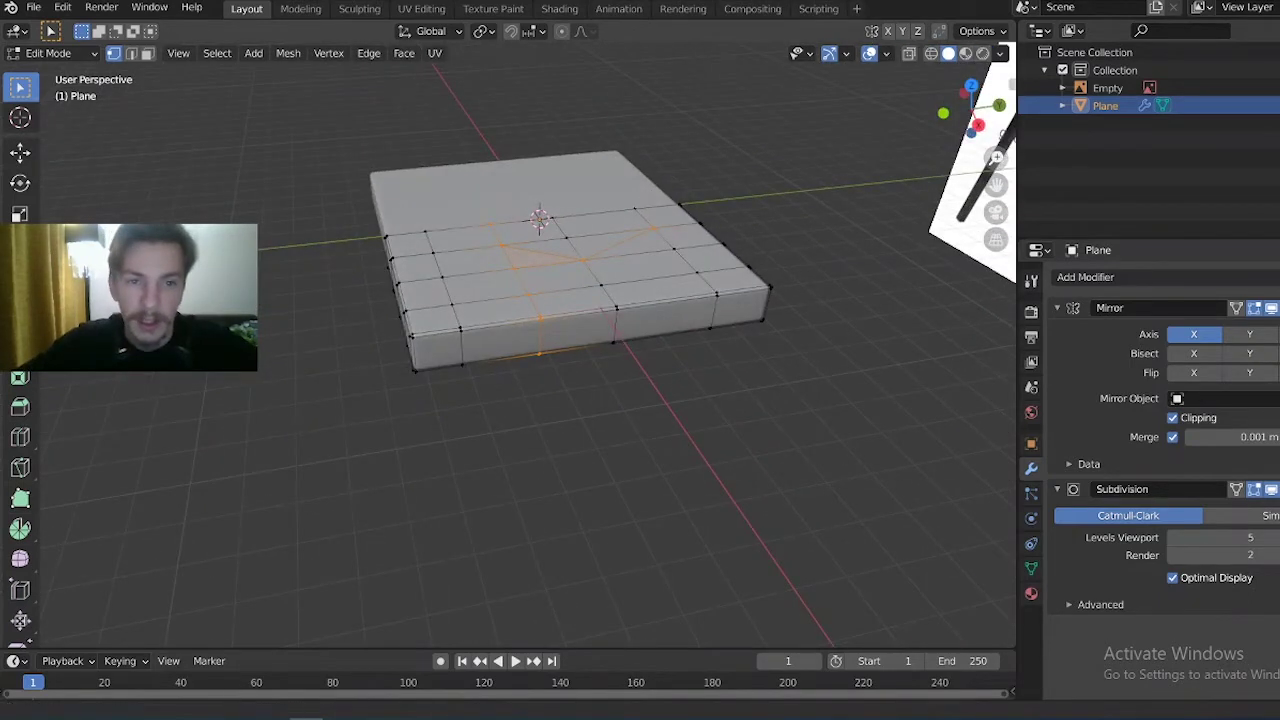
{"action": "scroll", "coordinate": [765, 247], "scroll_direction": "up", "scroll_amount": 2}
{"action": "scroll", "coordinate": [765, 247], "scroll_direction": "up", "scroll_amount": 2}
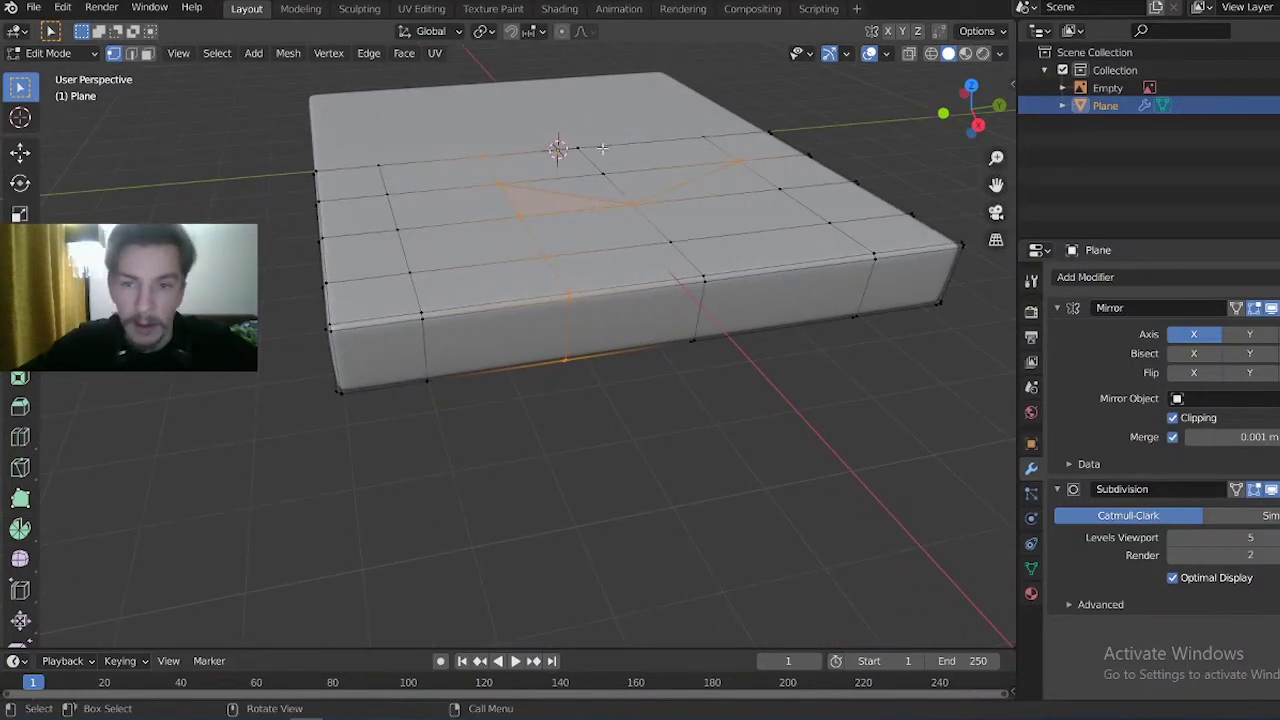
Lower the centre seat points along Z to form a shallow dip, then return to Object Mode
{"action": "key", "text": "alt+a"}
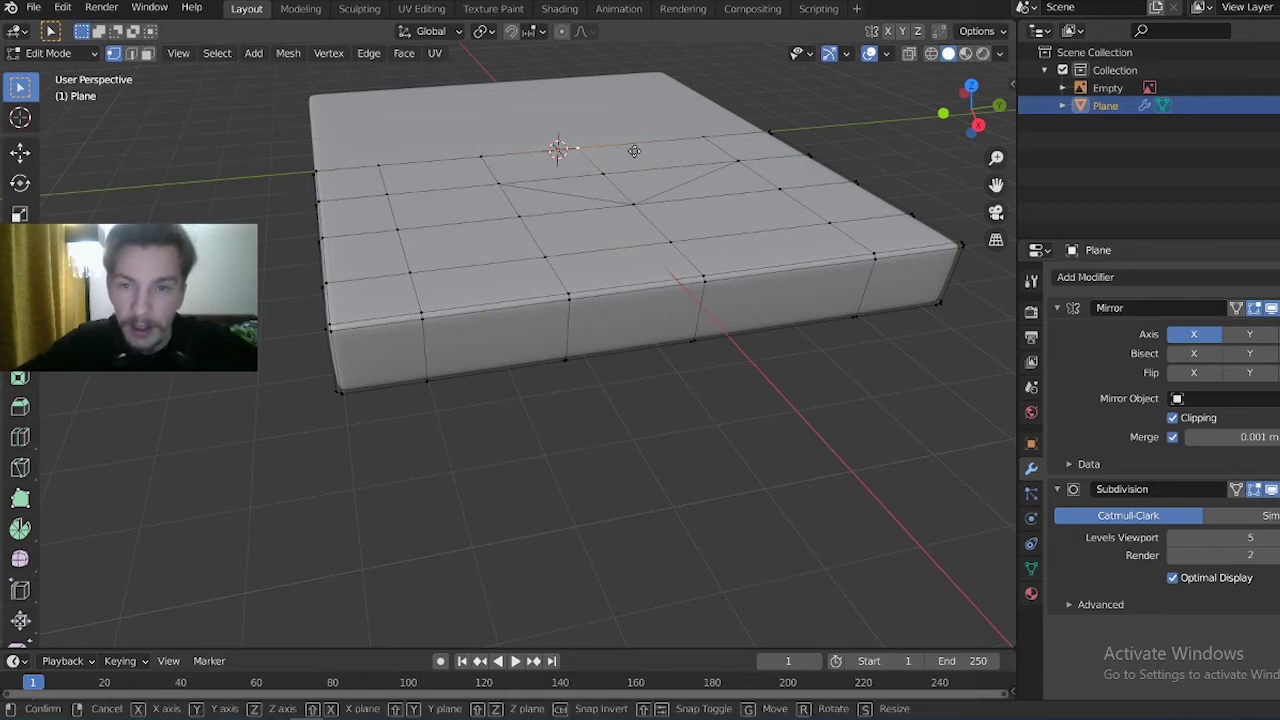
{"action": "key", "text": "g"}
{"action": "key", "text": "z"}
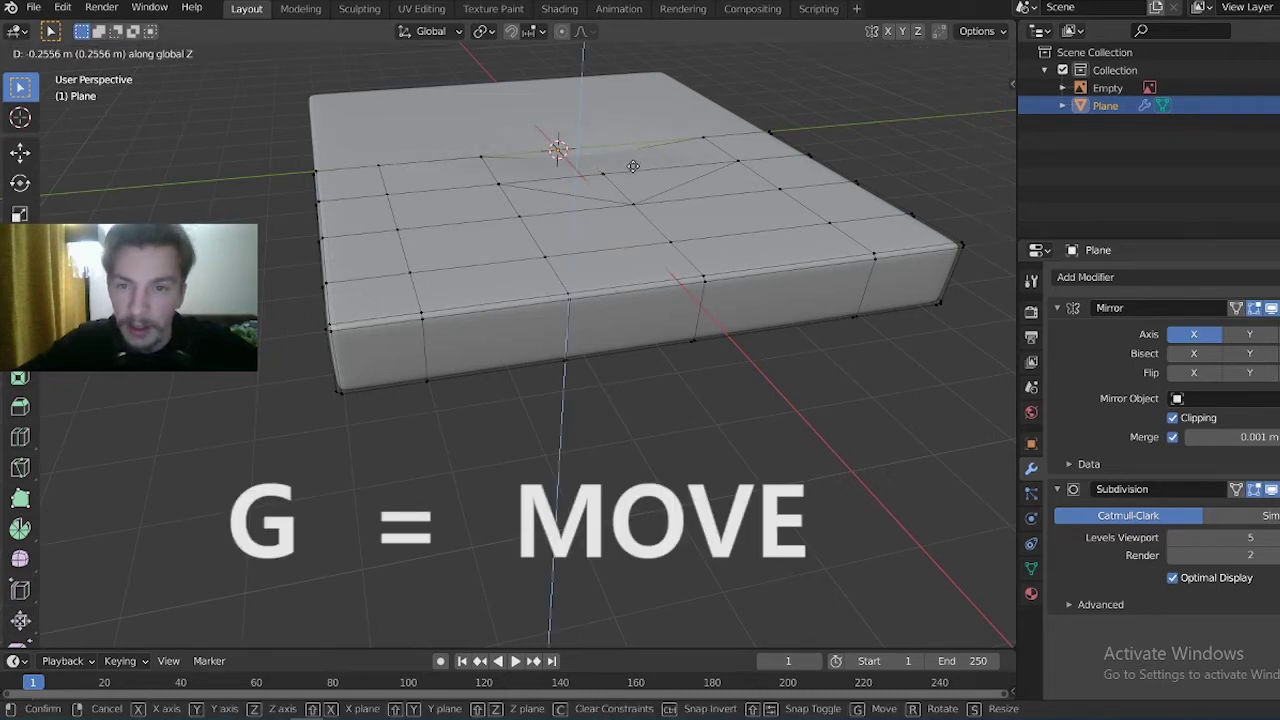
{"action": "left_click", "coordinate": [633, 166]}
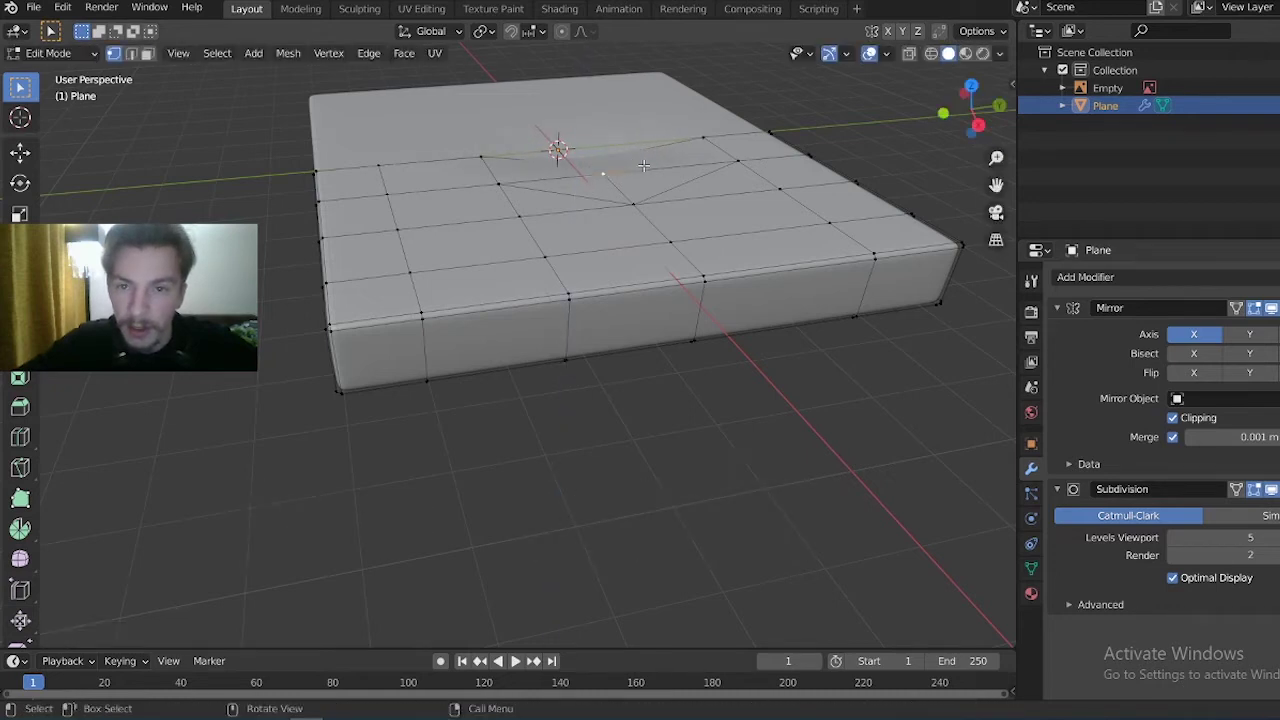
{"action": "key", "text": "g"}
{"action": "key", "text": "z"}
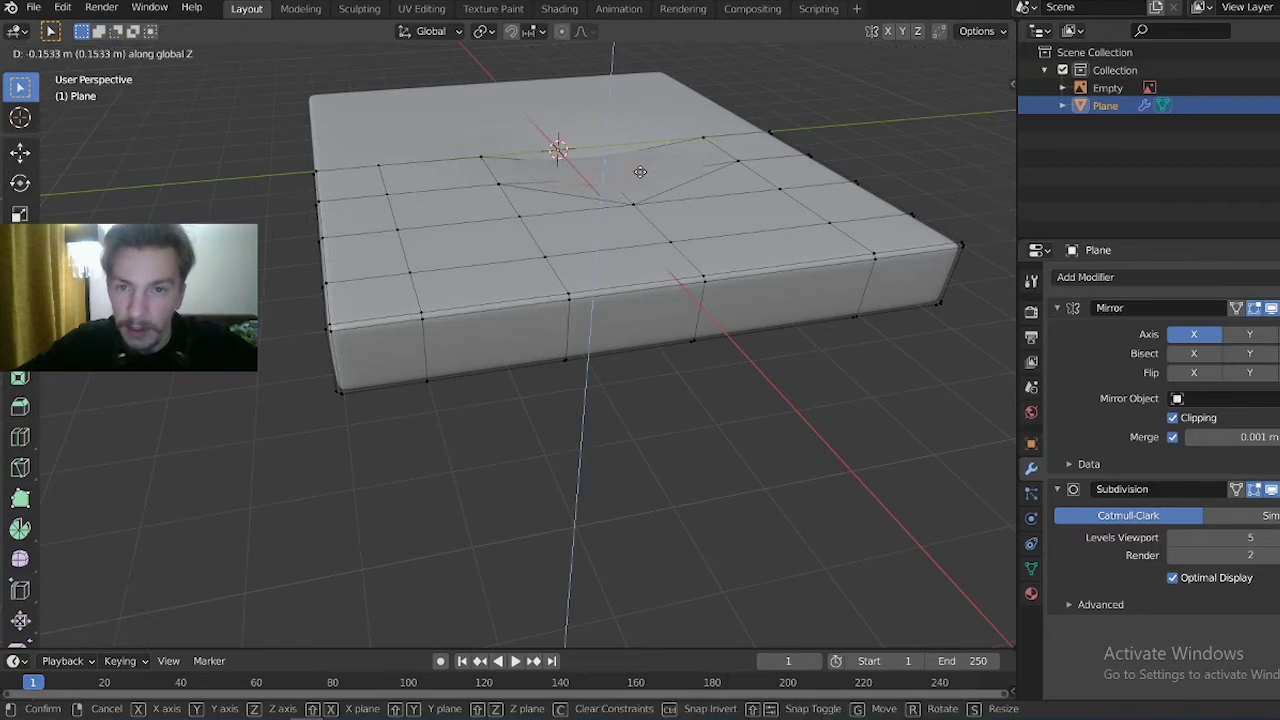
{"action": "left_click", "coordinate": [640, 172]}
{"action": "middle_click_drag", "start_coordinate": [640, 172], "coordinate": [656, 209]}
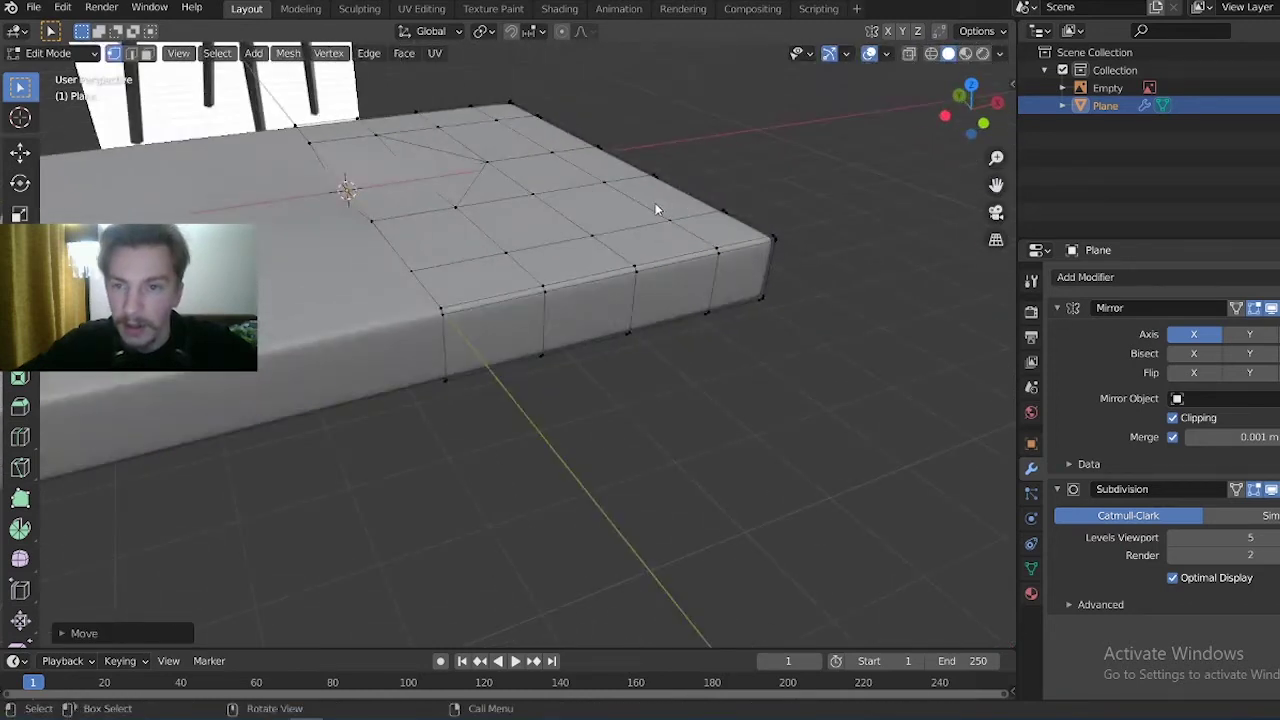
{"action": "key", "text": "Tab"}
{"action": "mouse_move", "coordinate": [443, 240]}
{"action": "middle_mouse_down"}
{"action": "mouse_move", "coordinate": [559, 212]}
{"action": "mouse_move", "coordinate": [709, 222]}
{"action": "mouse_move", "coordinate": [763, 200]}
{"action": "mouse_move", "coordinate": [556, 242]}
{"action": "mouse_move", "coordinate": [423, 222]}
{"action": "mouse_move", "coordinate": [460, 222]}
{"action": "mouse_move", "coordinate": [398, 190]}
{"action": "middle_mouse_up"}
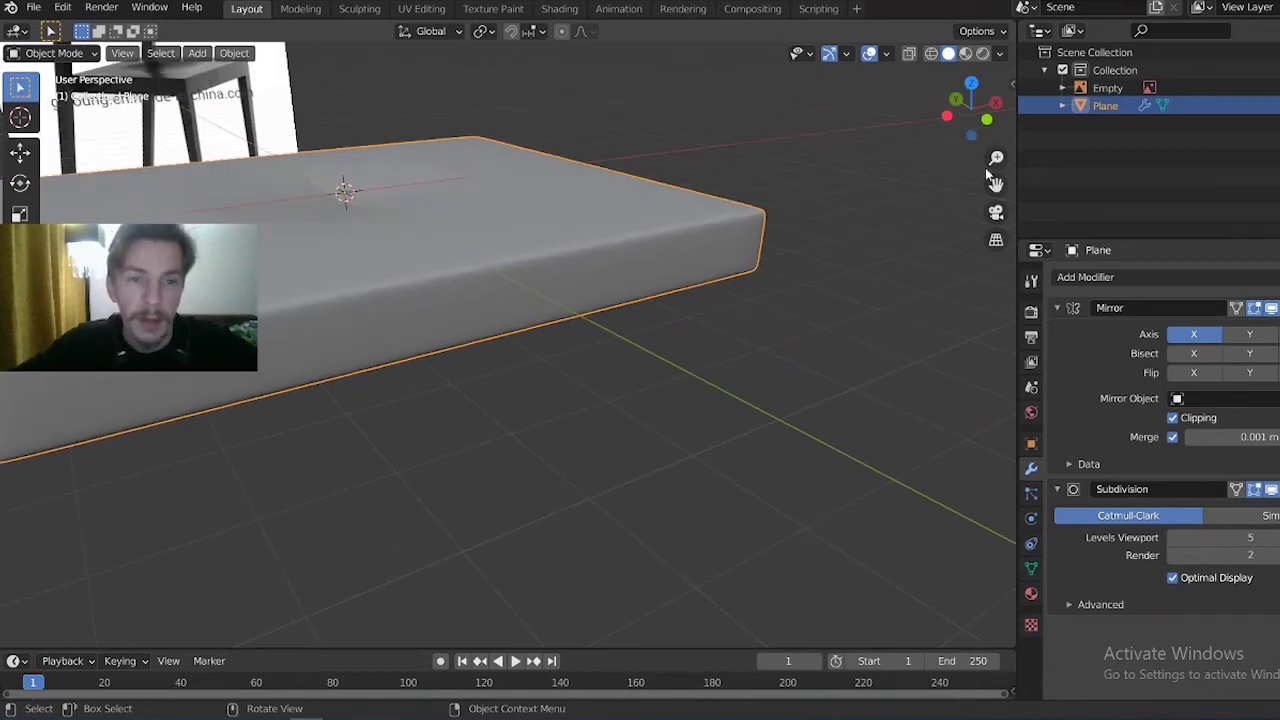
Orbit around the seat and reference image, then bring up the Shift+A add menu
{"action": "left_click_drag", "start_coordinate": [986, 170], "coordinate": [588, 305]}
{"action": "mouse_move", "coordinate": [588, 305]}
{"action": "middle_mouse_down"}
{"action": "mouse_move", "coordinate": [564, 235]}
{"action": "mouse_move", "coordinate": [531, 320]}
{"action": "mouse_move", "coordinate": [858, 180]}
{"action": "middle_mouse_up"}
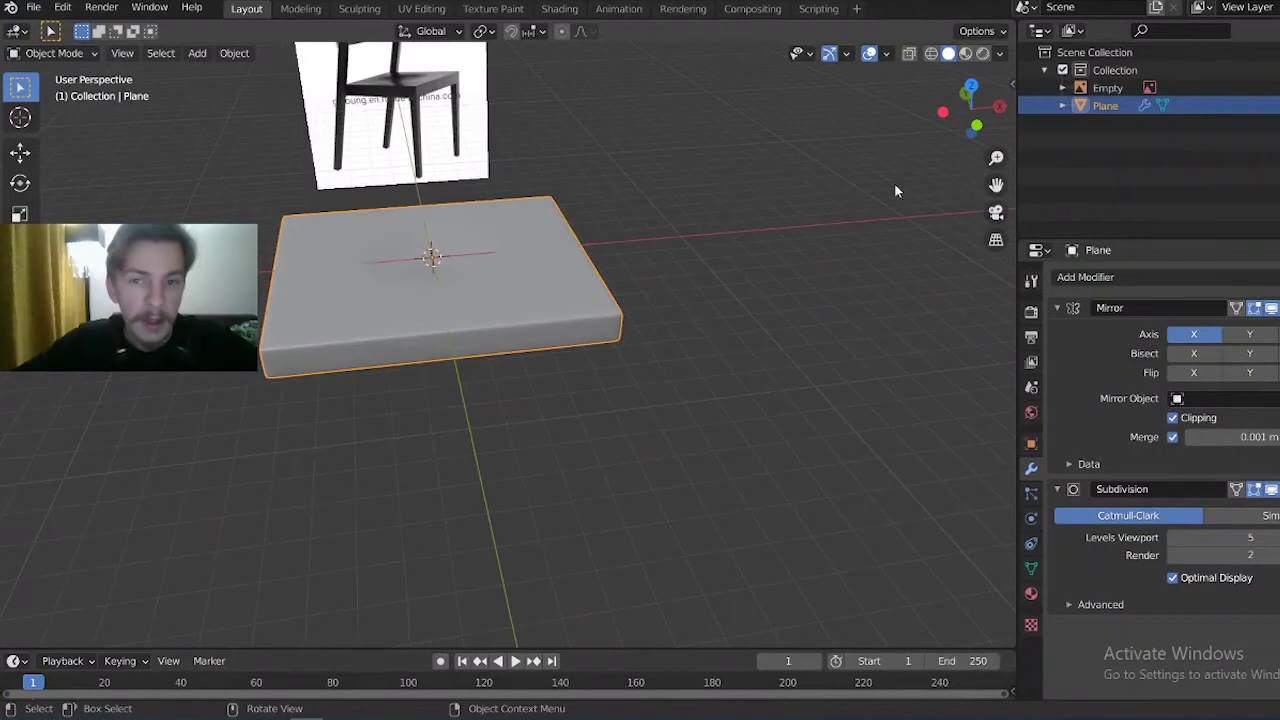
{"action": "middle_click_drag", "start_coordinate": [519, 441], "coordinate": [458, 442]}
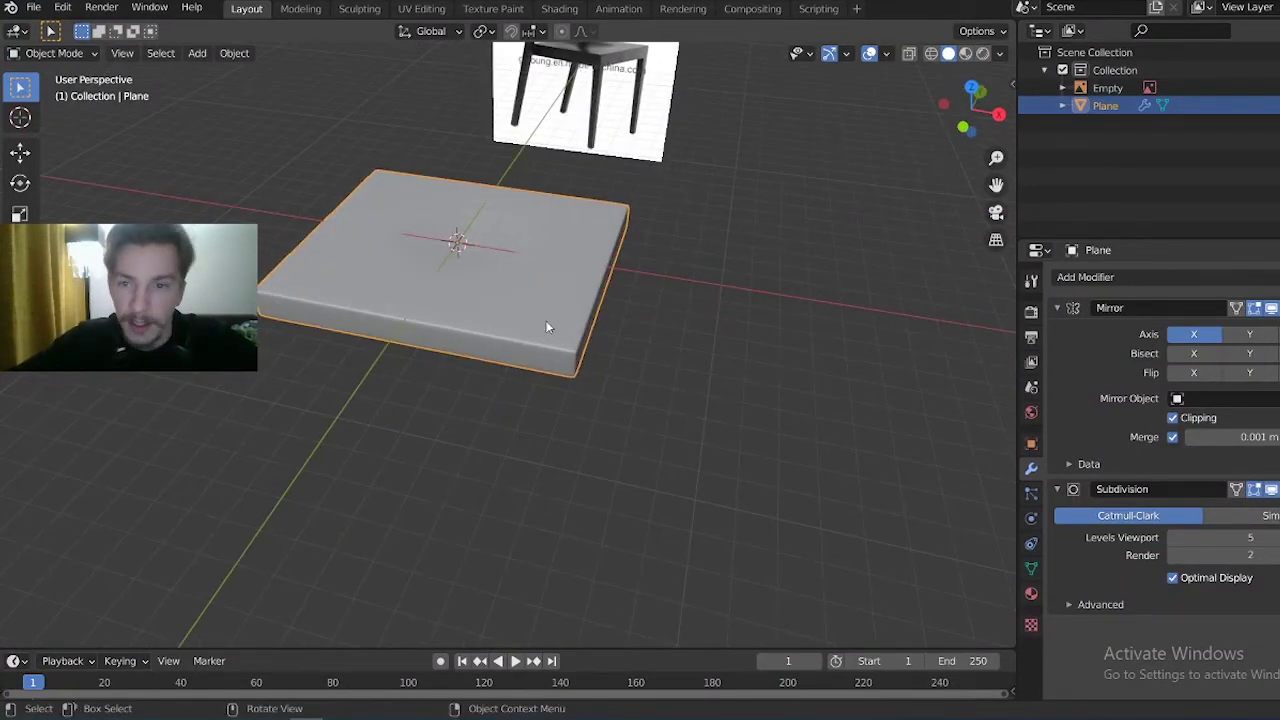
{"action": "key", "text": "shift+a"}
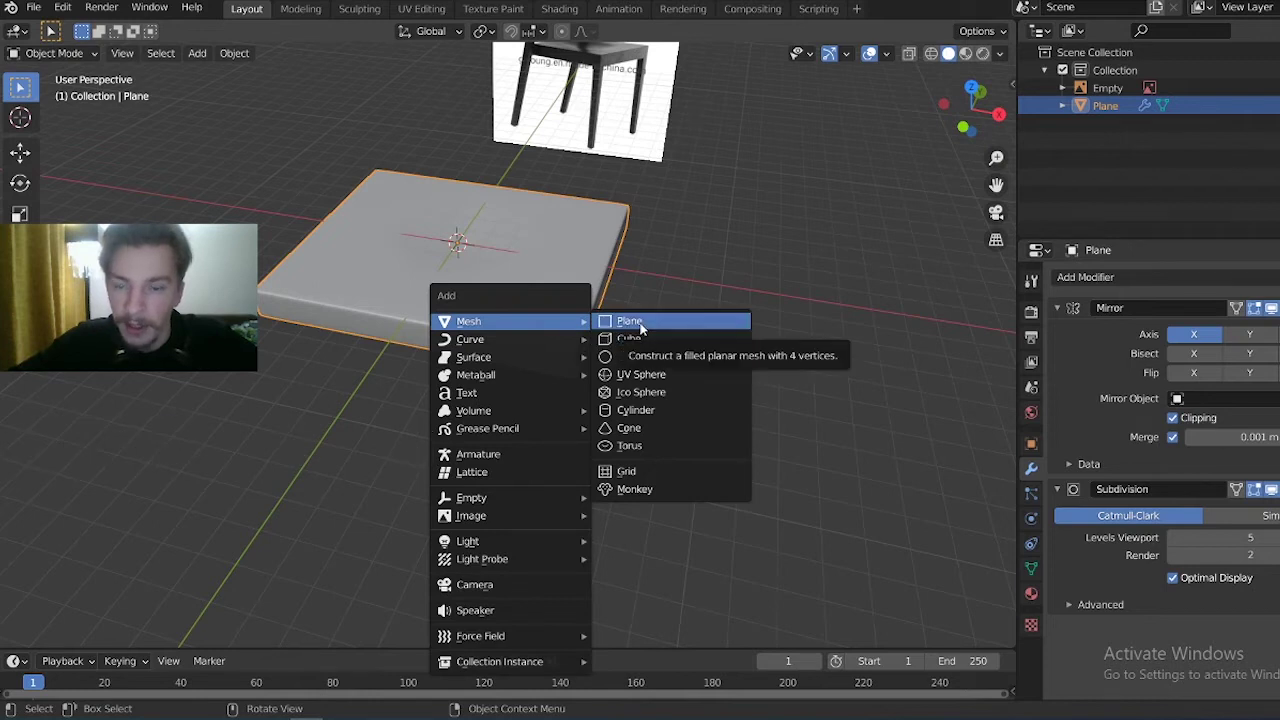
Add a plane and, in top view, move and shrink it into the seat's corner
{"action": "left_click", "coordinate": [635, 324]}
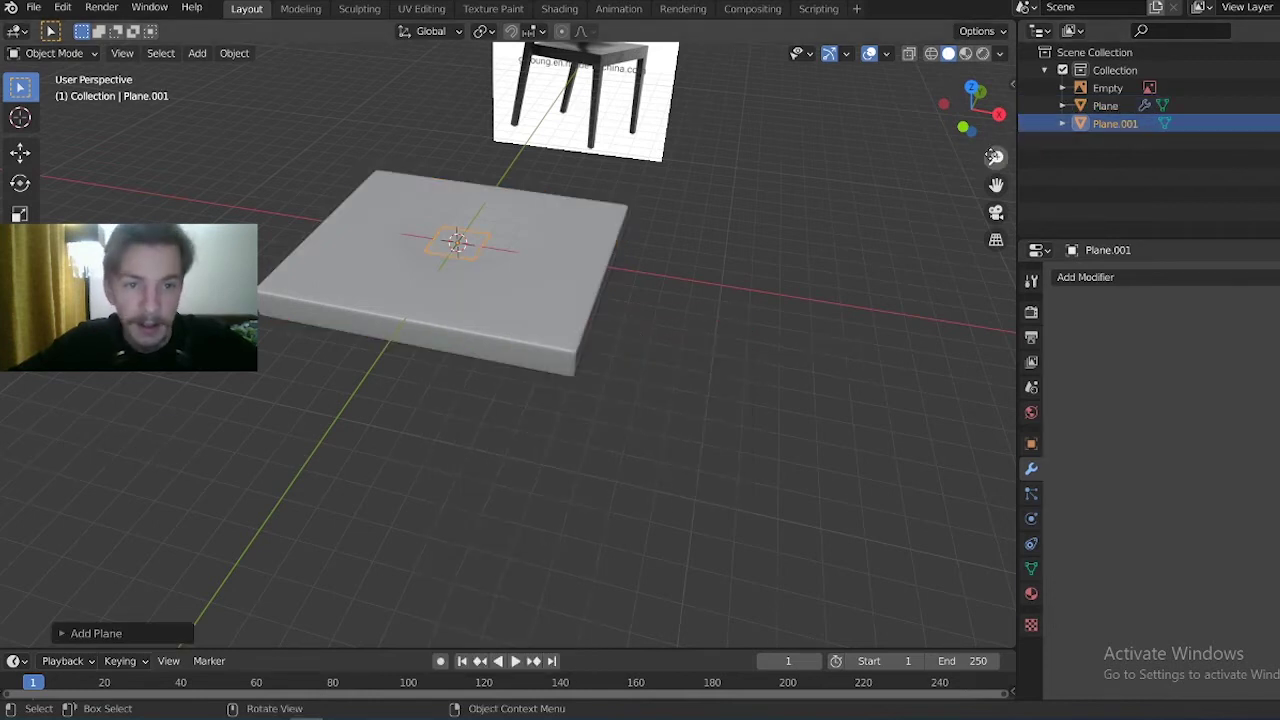
{"action": "left_click", "coordinate": [978, 90]}
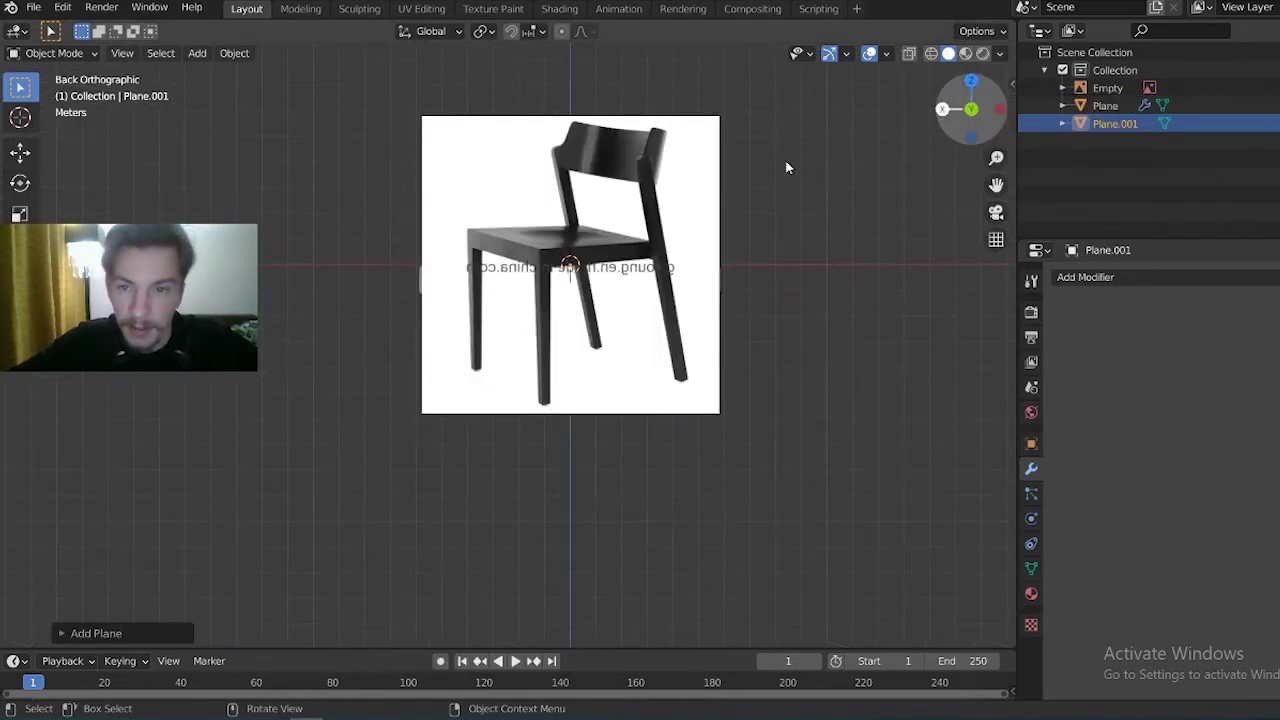
{"action": "left_click", "coordinate": [972, 82]}
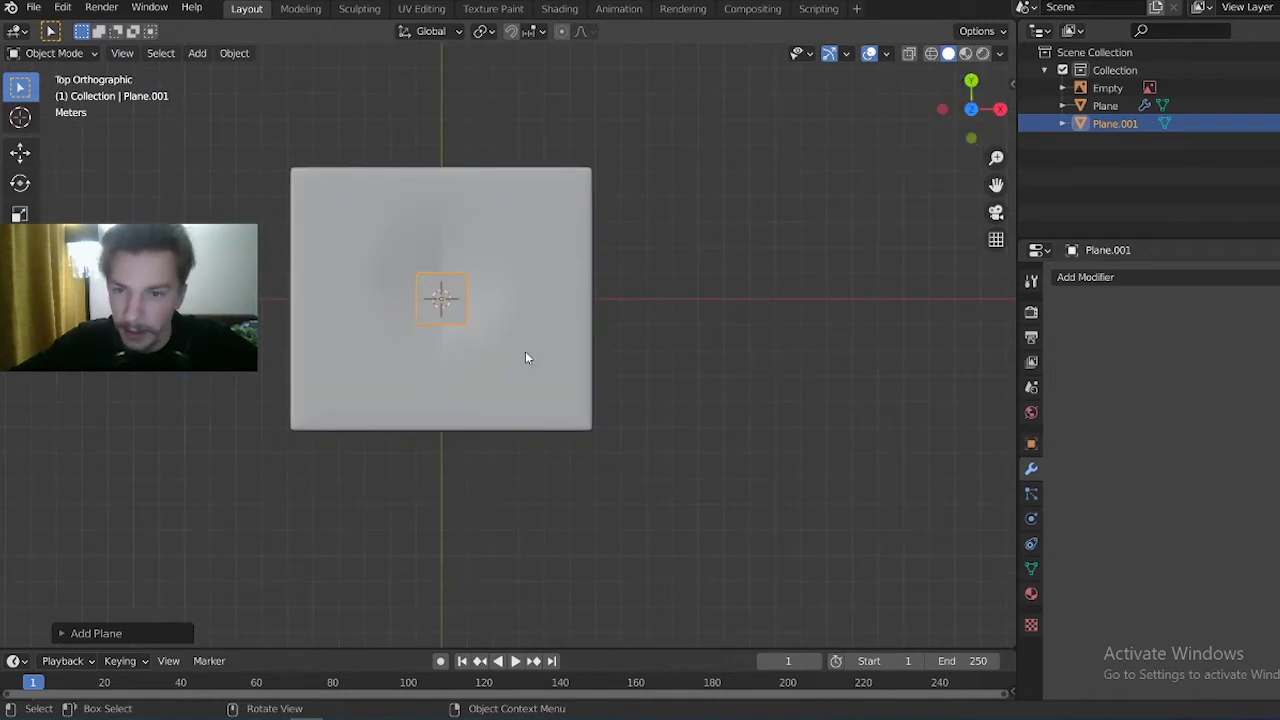
{"action": "key", "text": "g"}
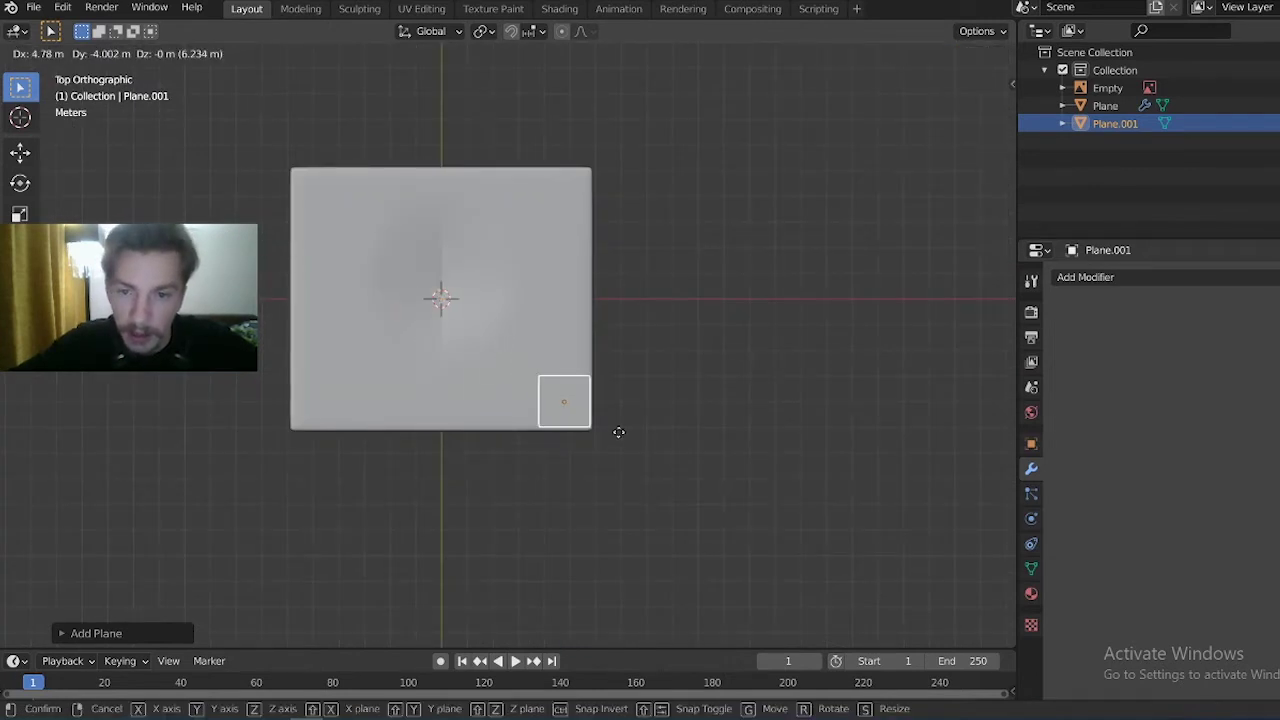
{"action": "left_click", "coordinate": [620, 444]}
{"action": "key", "text": "s"}
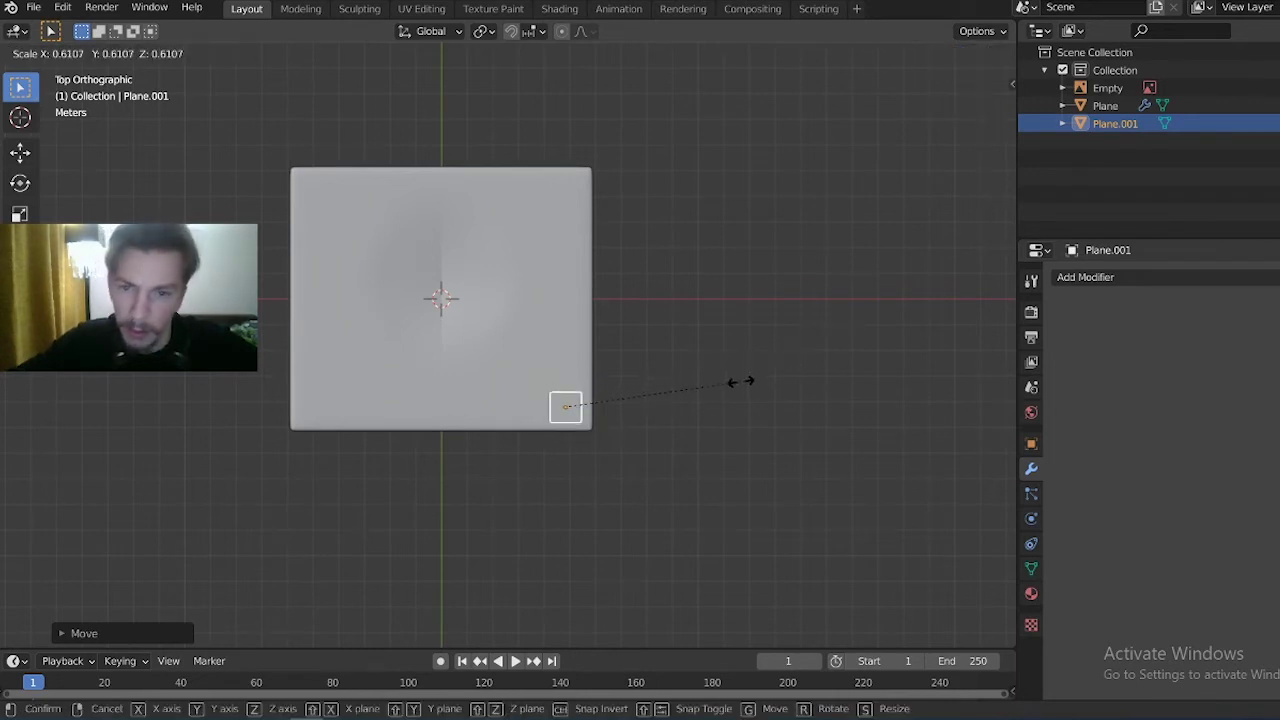
{"action": "left_click", "coordinate": [763, 377]}
{"action": "key", "text": "g"}
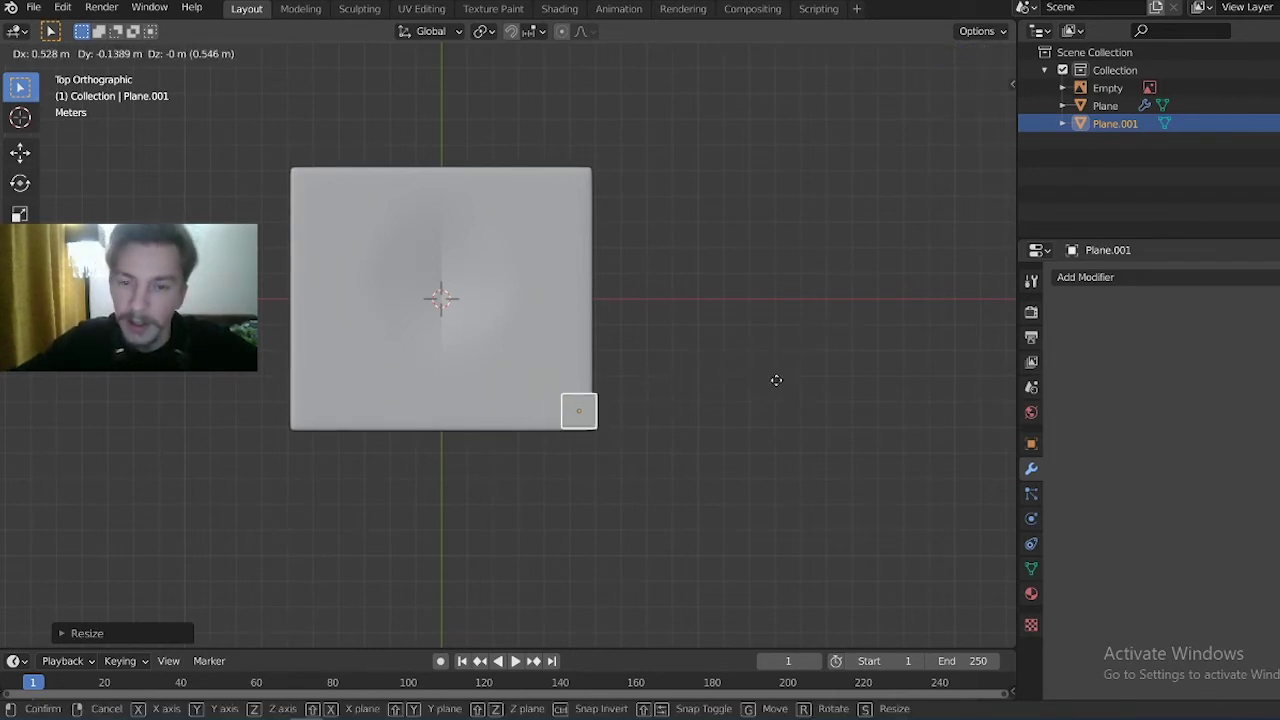
{"action": "left_click", "coordinate": [770, 387]}
Lower the small plane about 0.31 m along Z beneath the seat
{"action": "mouse_move", "coordinate": [669, 485]}
{"action": "middle_mouse_down"}
{"action": "mouse_move", "coordinate": [683, 312]}
{"action": "mouse_move", "coordinate": [637, 323]}
{"action": "middle_mouse_up"}
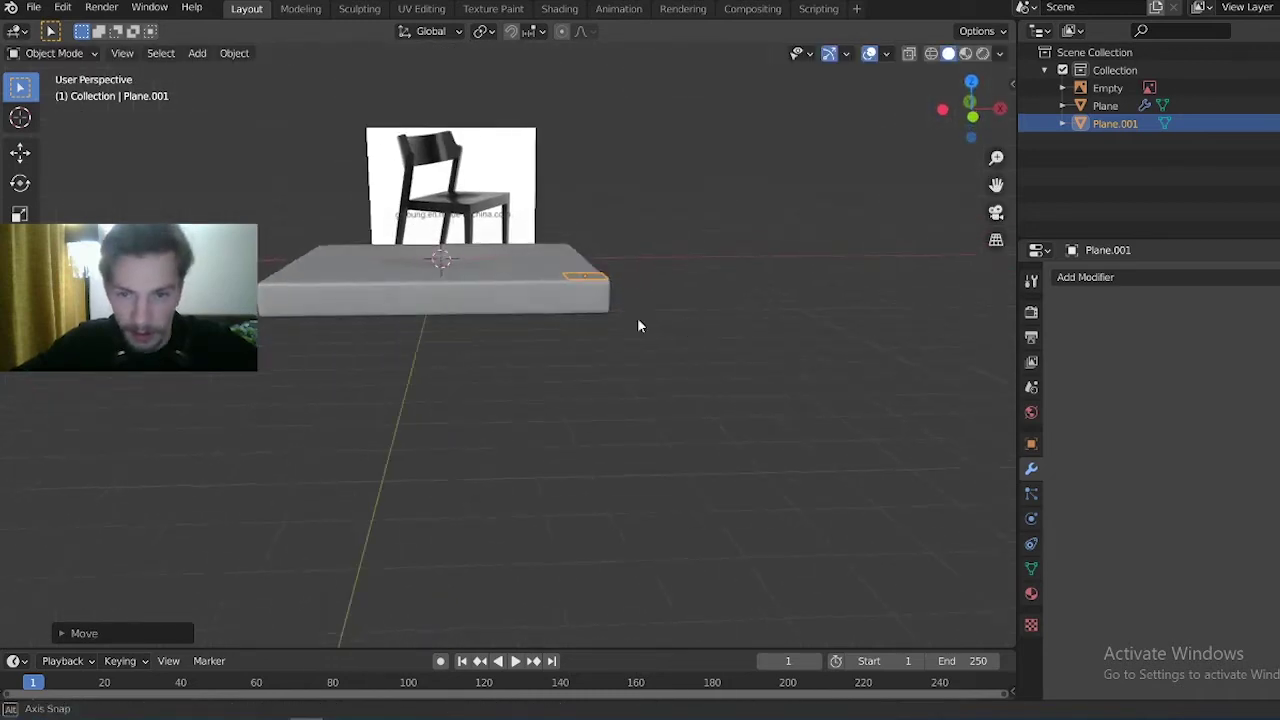
{"action": "key", "text": "g"}
{"action": "key", "text": "z"}
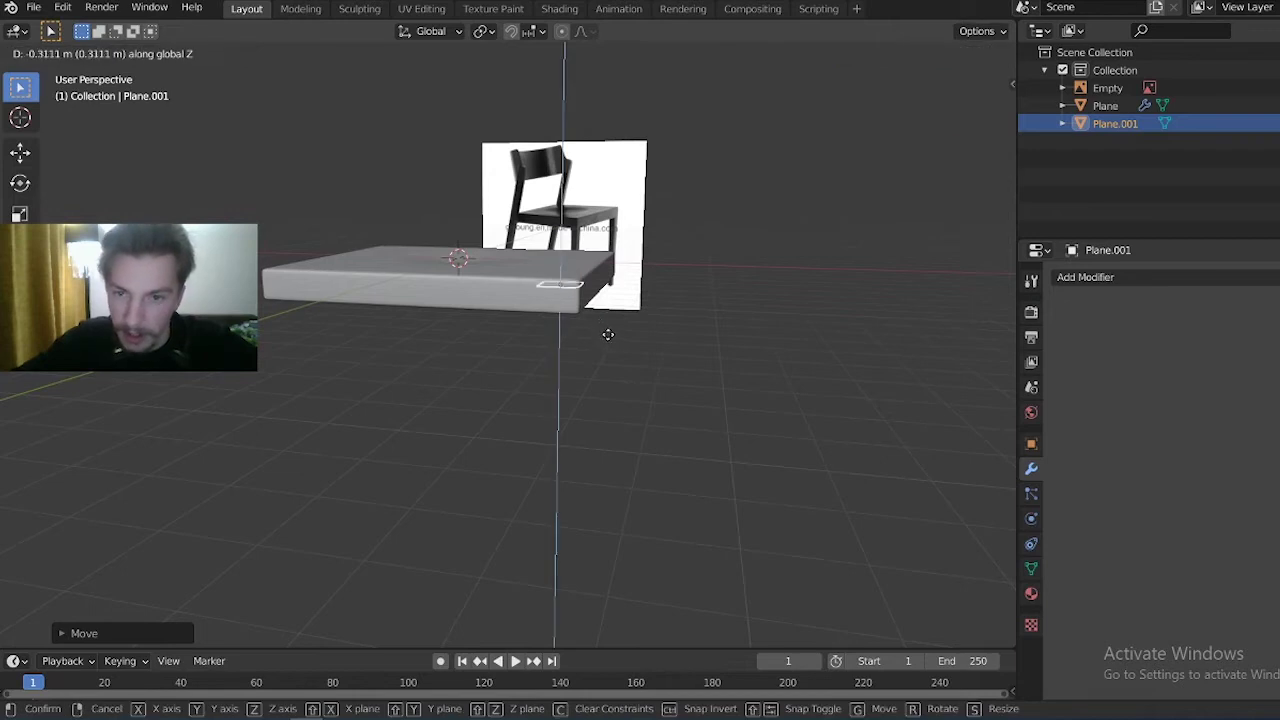
{"action": "left_click", "coordinate": [612, 355]}
{"action": "mouse_move", "coordinate": [604, 340]}
{"action": "middle_mouse_down"}
{"action": "mouse_move", "coordinate": [615, 322]}
{"action": "mouse_move", "coordinate": [604, 348]}
{"action": "mouse_move", "coordinate": [566, 351]}
{"action": "mouse_move", "coordinate": [598, 330]}
{"action": "middle_mouse_up"}
Extrude the corner plane straight down into a tall leg
{"action": "key", "text": "Tab"}
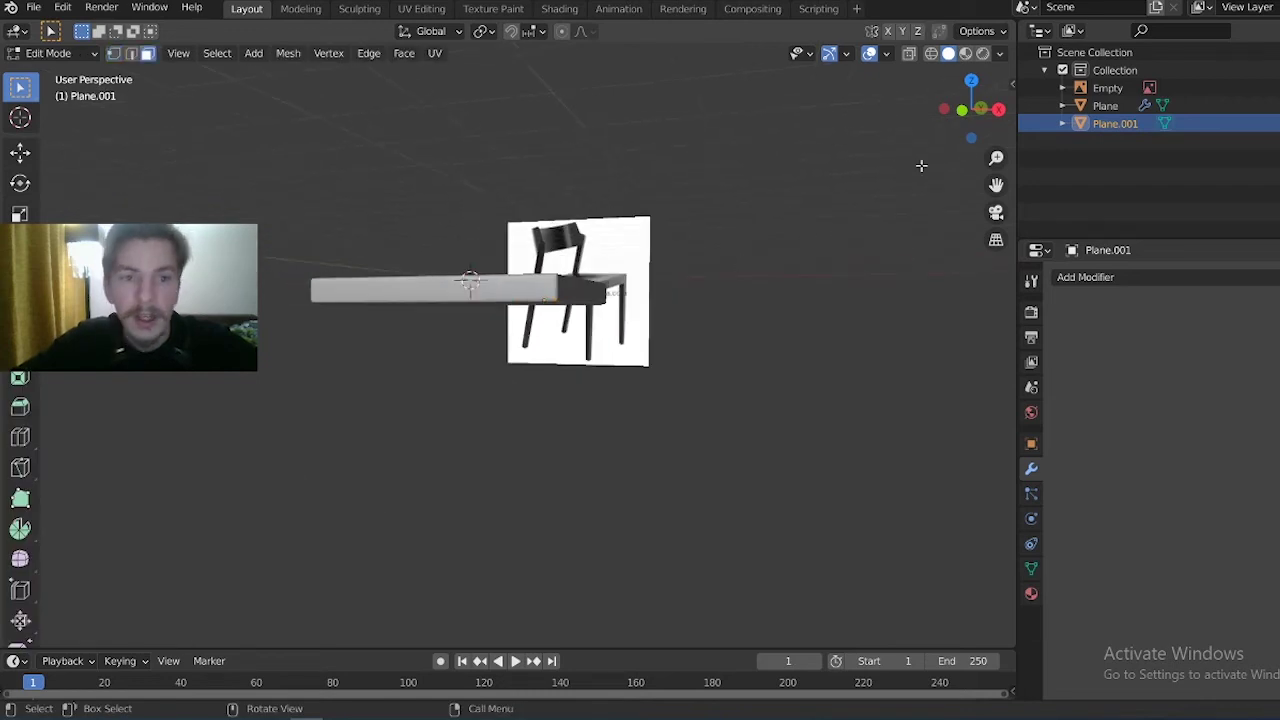
{"action": "left_click_drag", "start_coordinate": [996, 157], "coordinate": [945, 191]}
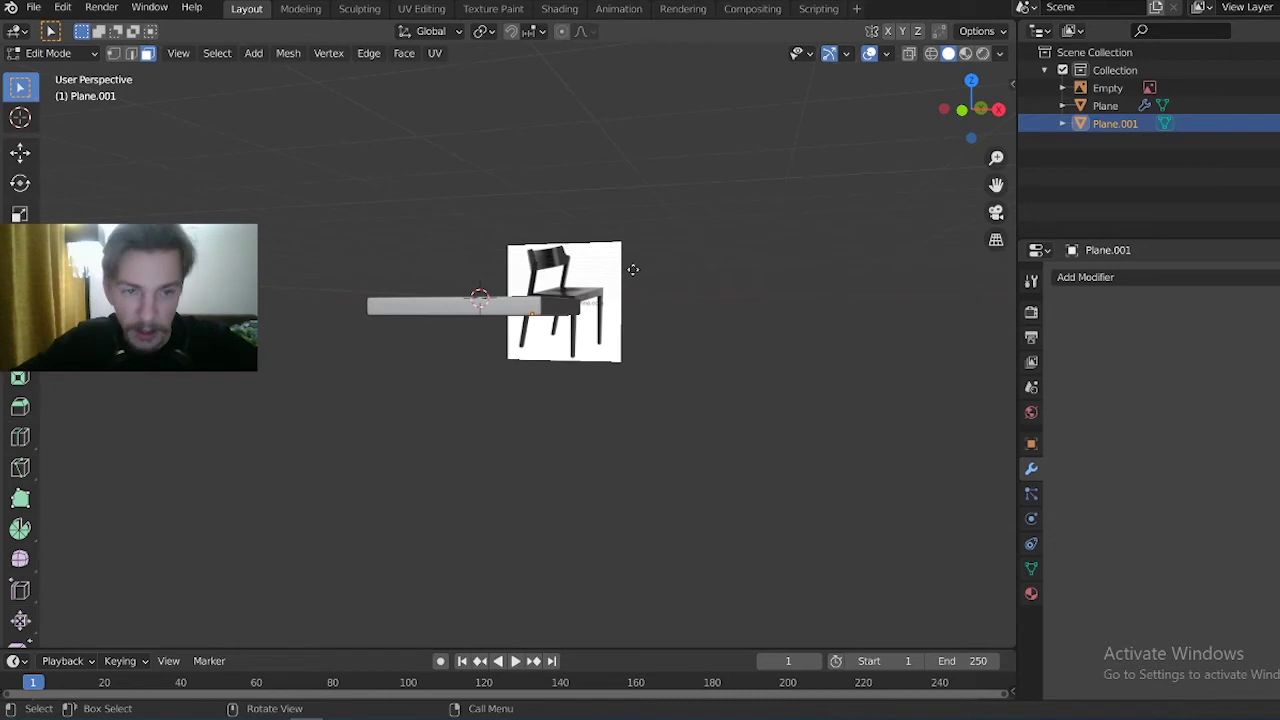
{"action": "key", "text": "e"}
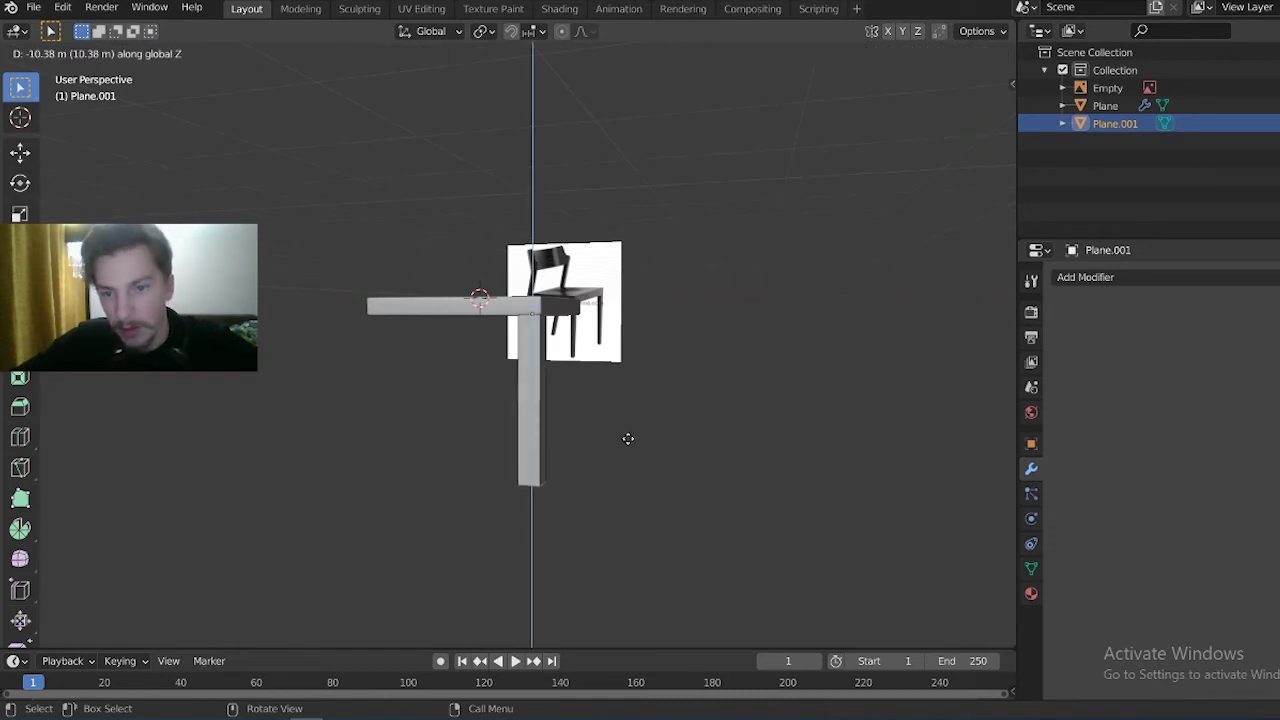
{"action": "left_click", "coordinate": [634, 431]}
{"action": "middle_click_drag", "start_coordinate": [634, 431], "coordinate": [400, 472]}
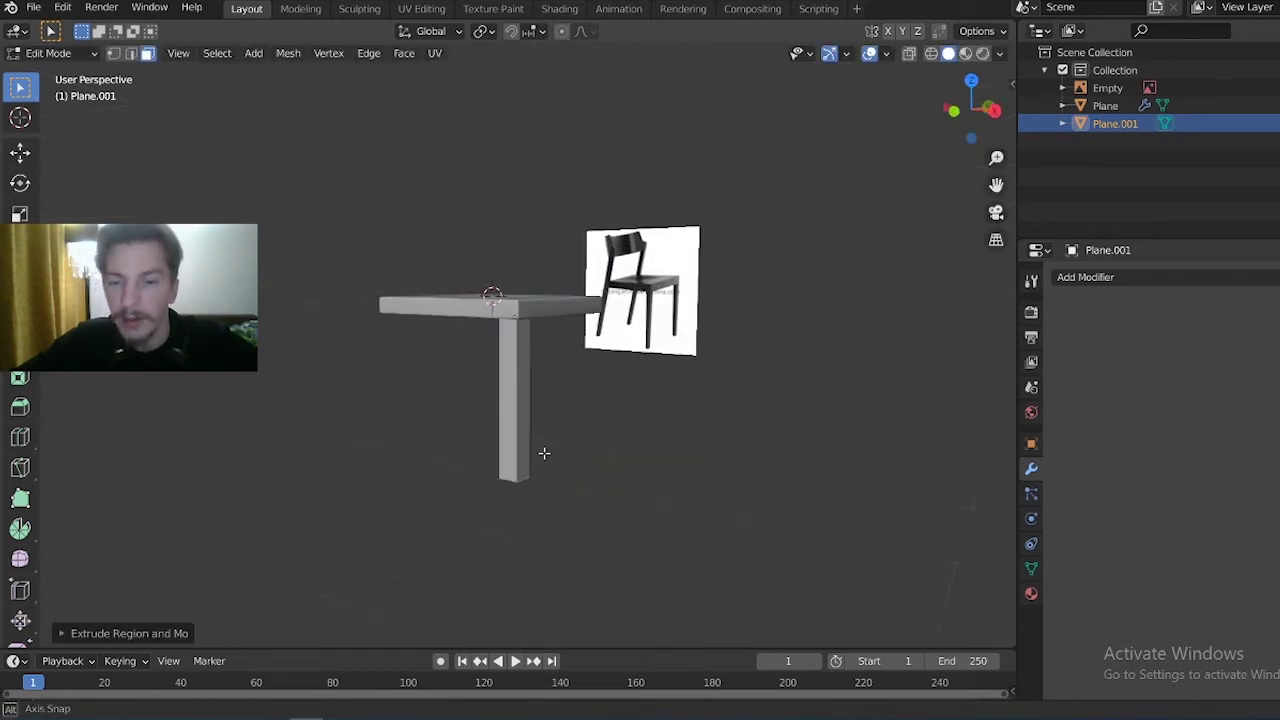
Shift the leg's bottom edge about 0.906 m along Y to taper it, then exit to Object Mode
{"action": "key", "text": "2"}
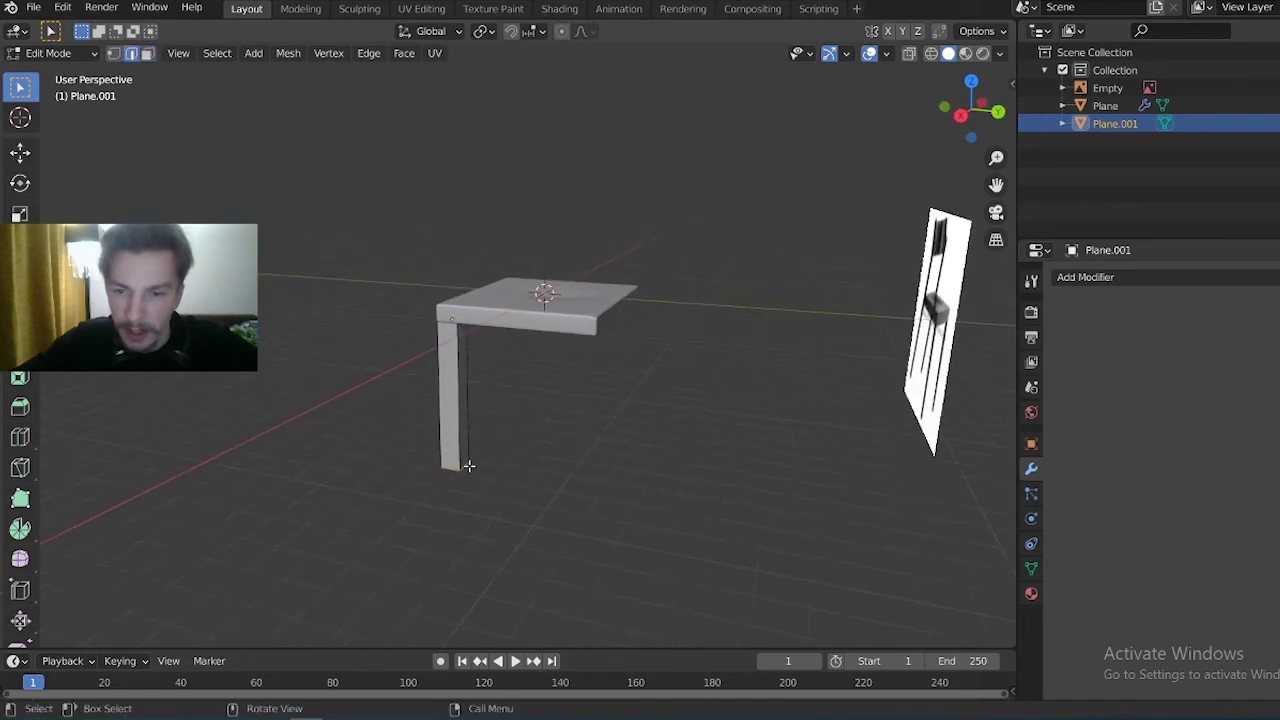
{"action": "key", "text": "g"}
{"action": "key", "text": "y"}
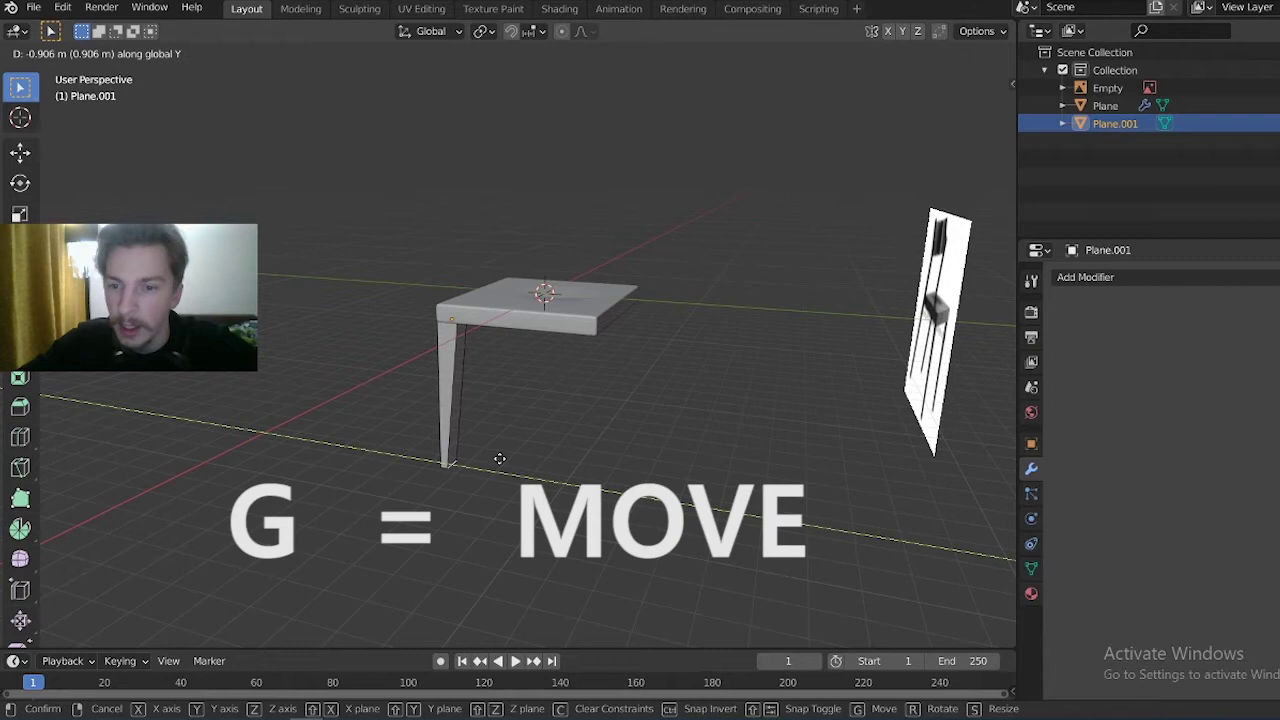
{"action": "left_click", "coordinate": [495, 460]}
{"action": "mouse_move", "coordinate": [491, 457]}
{"action": "middle_mouse_down"}
{"action": "mouse_move", "coordinate": [458, 361]}
{"action": "mouse_move", "coordinate": [395, 313]}
{"action": "mouse_move", "coordinate": [566, 306]}
{"action": "mouse_move", "coordinate": [686, 341]}
{"action": "mouse_move", "coordinate": [663, 354]}
{"action": "middle_mouse_up"}
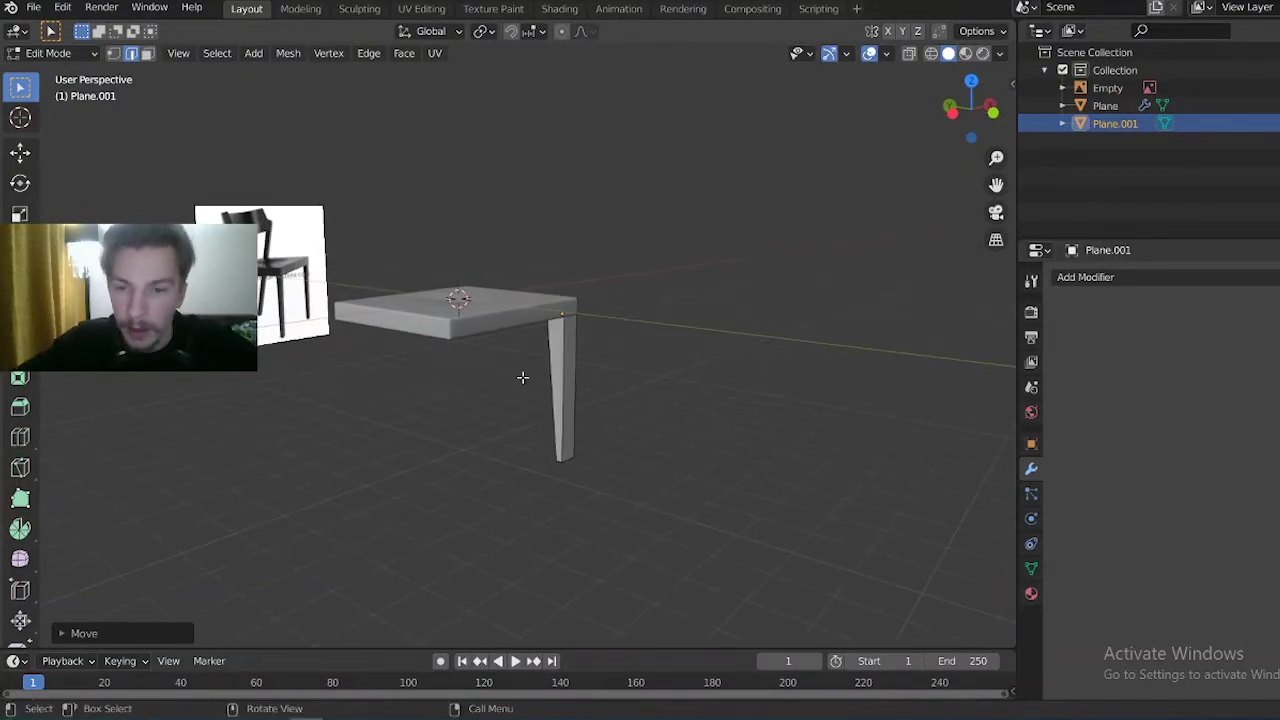
{"action": "scroll", "coordinate": [394, 285], "scroll_direction": "up", "scroll_amount": 3}
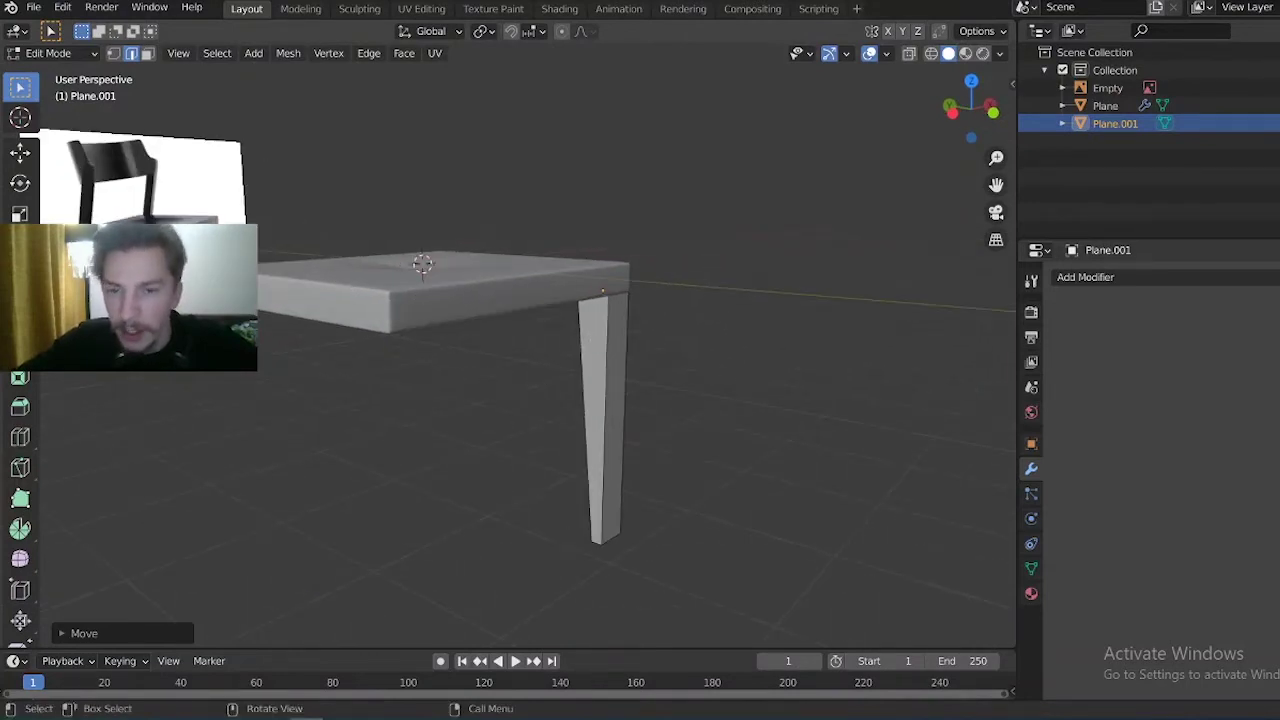
{"action": "key", "text": "Tab"}
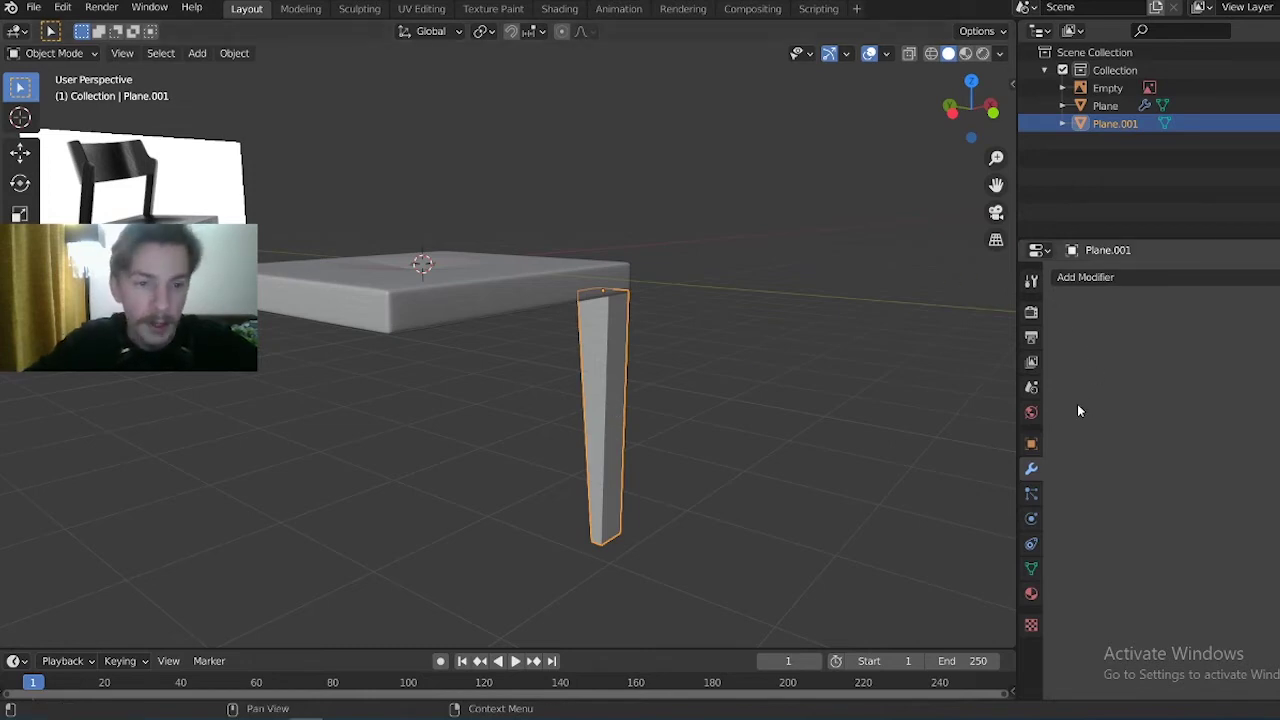
Set the leg's origin to the 3D cursor at the seat centre
{"action": "left_click", "coordinate": [1096, 279]}
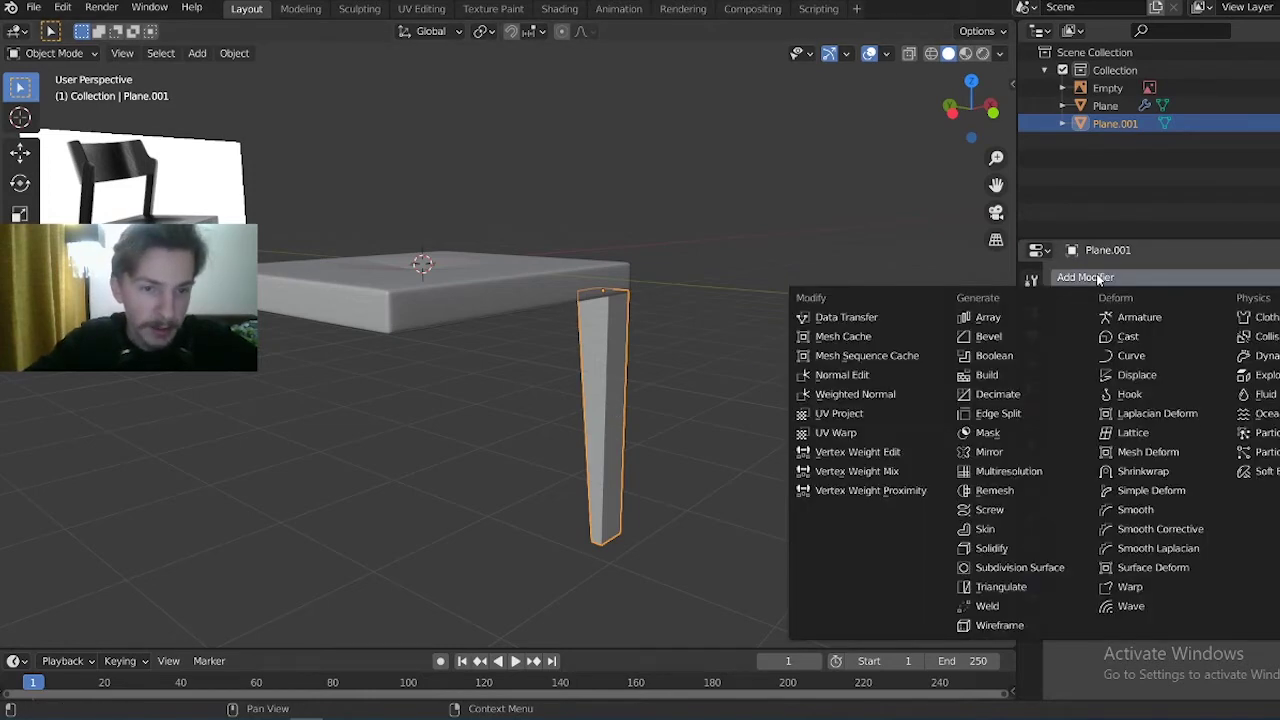
{"action": "right_click", "coordinate": [617, 377]}
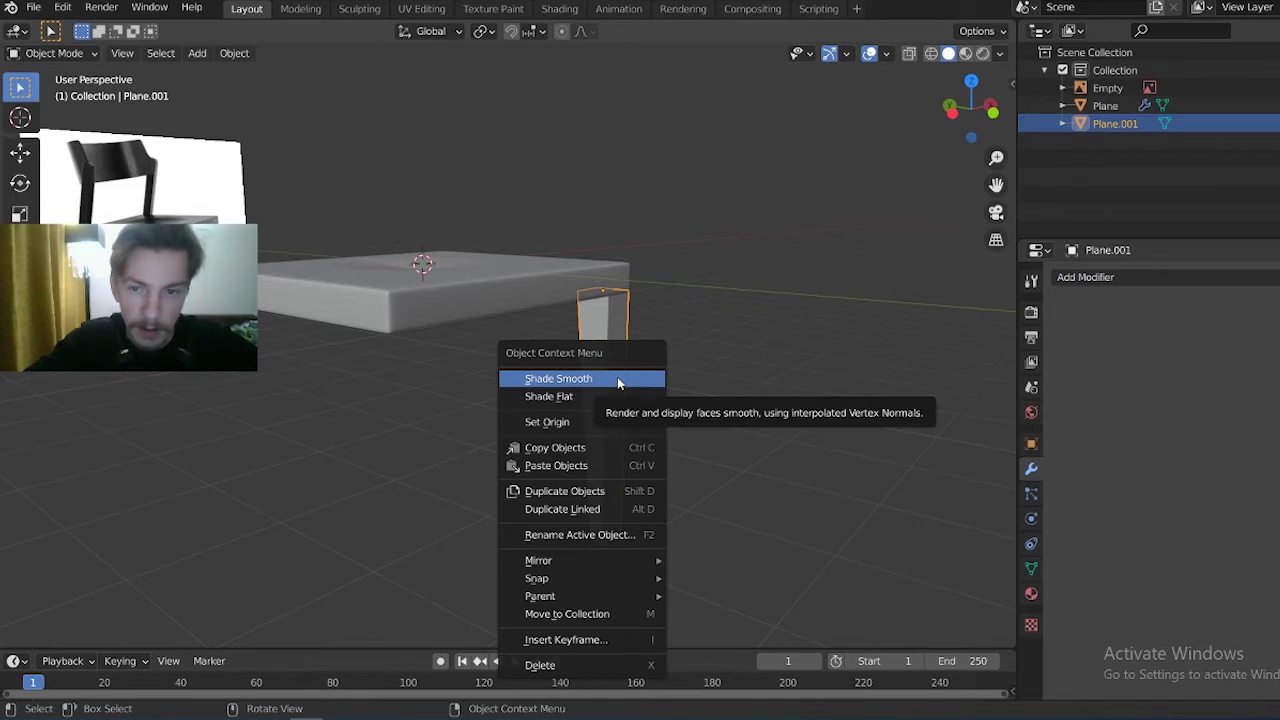
{"action": "mouse_move", "coordinate": [580, 422]}
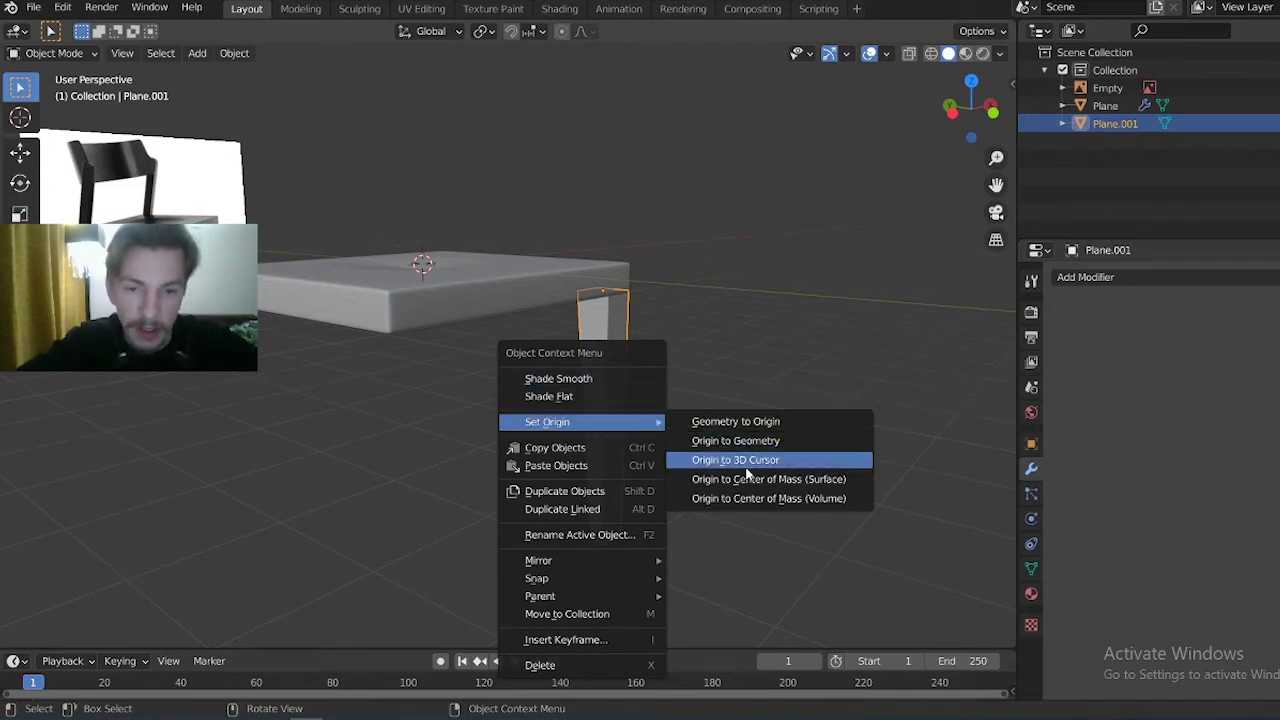
{"action": "left_click", "coordinate": [748, 466]}
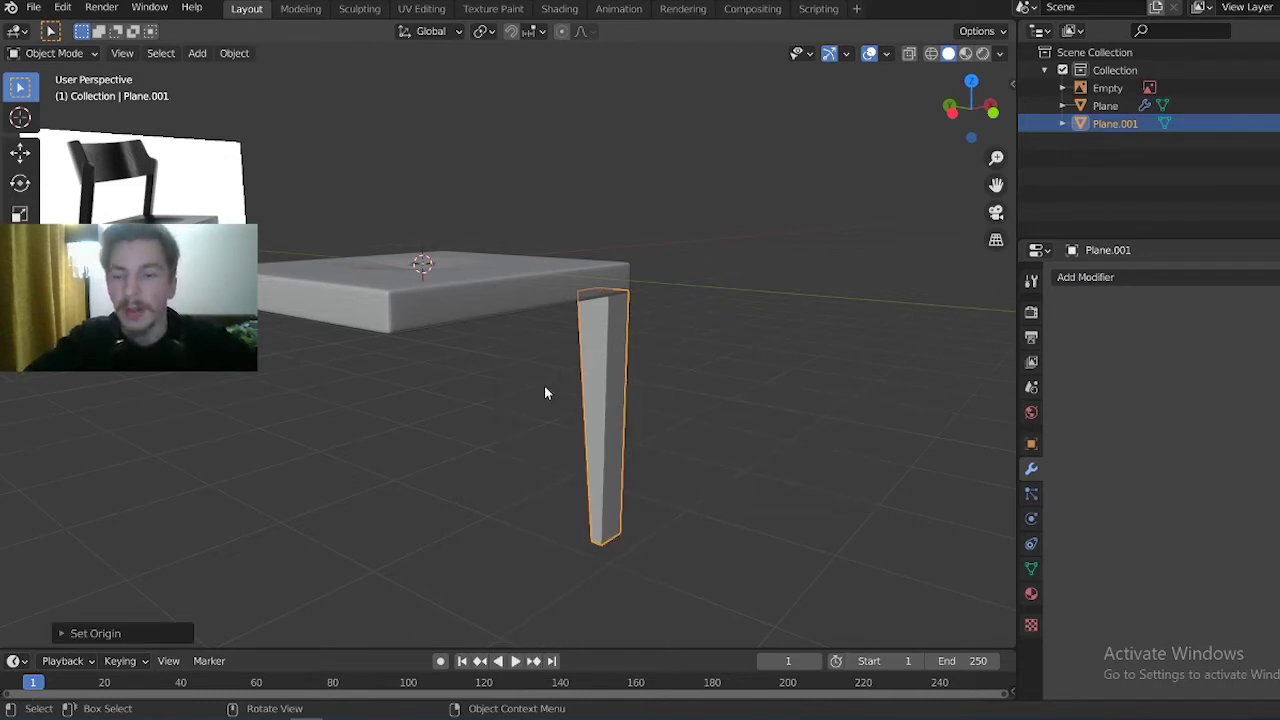
Add a Mirror modifier on X and a level-5 Subdivision to the leg
{"action": "left_click", "coordinate": [1119, 285]}
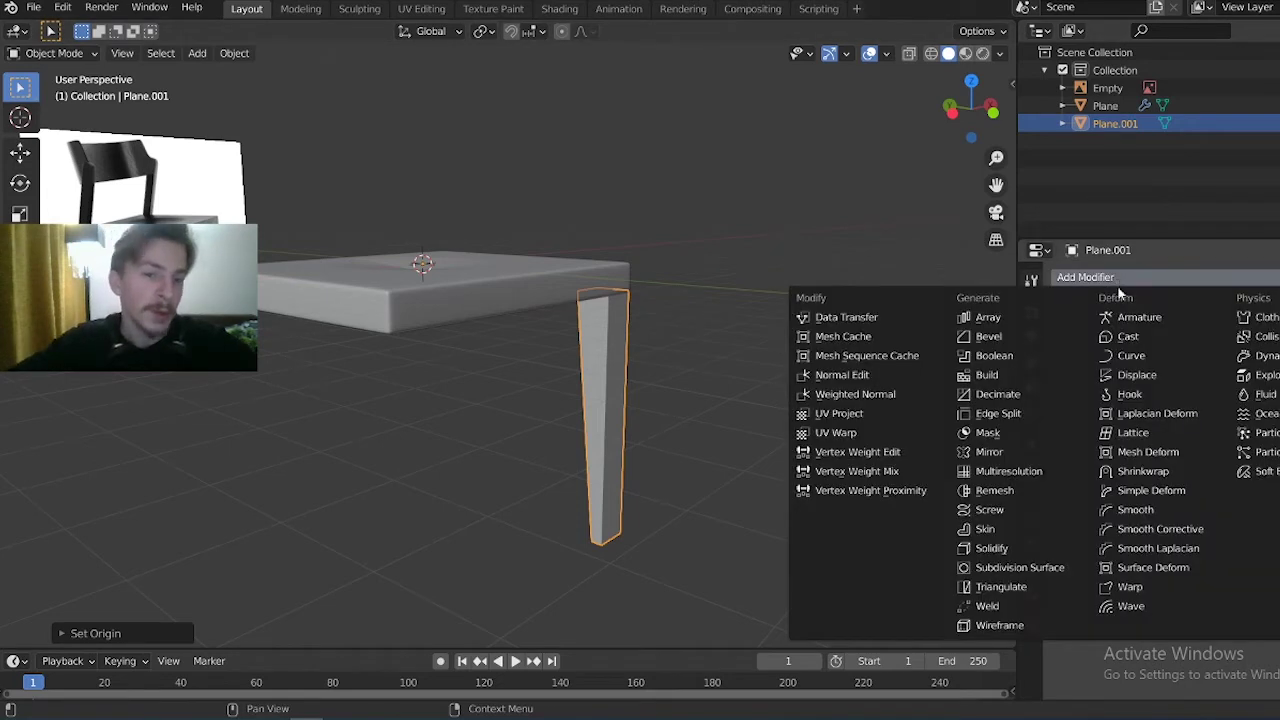
{"action": "left_click", "coordinate": [998, 452]}
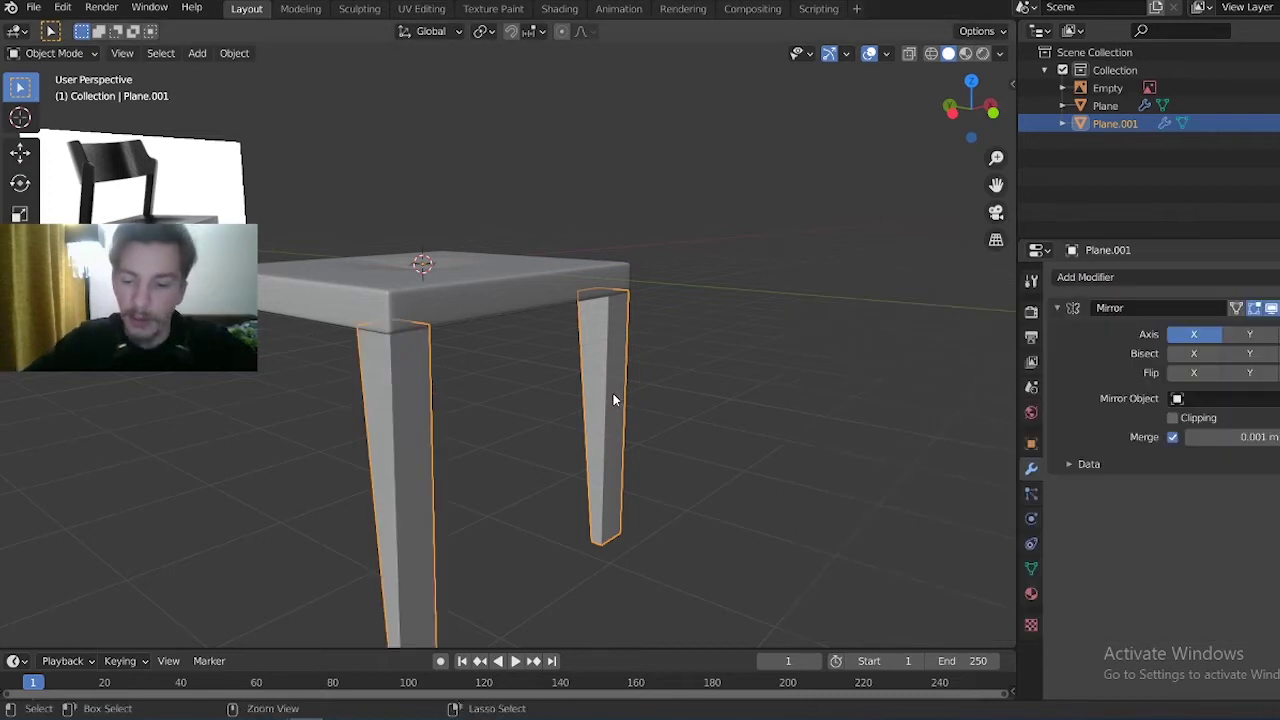
{"action": "key", "text": "ctrl+5"}
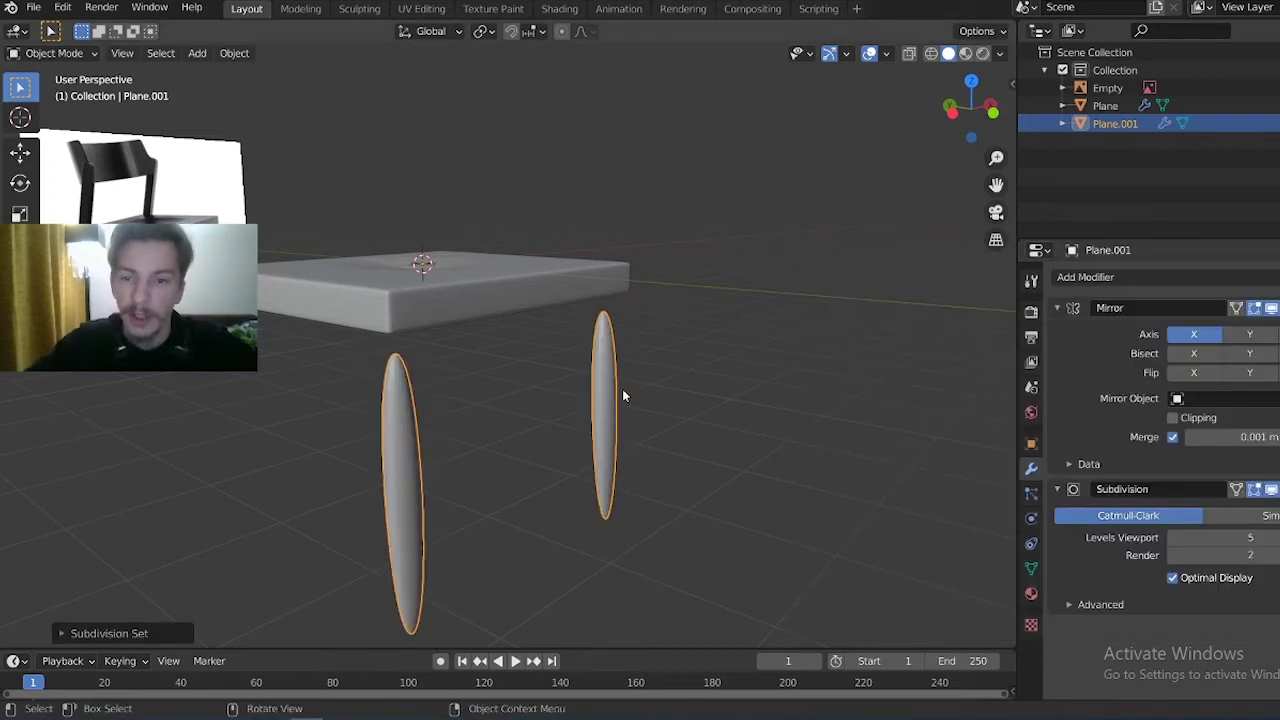
{"action": "key", "text": "Tab"}
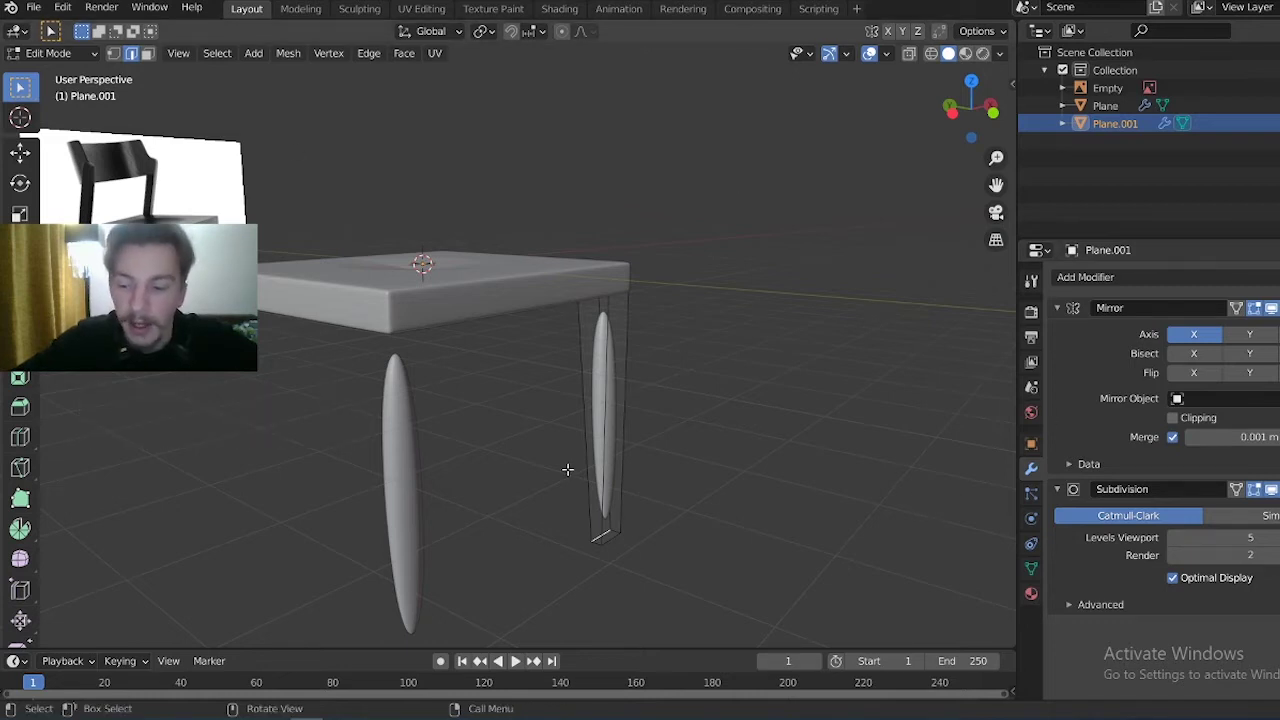
Bevel all leg edges with 2 segments so the legs become crisp tapered posts
{"action": "key", "text": "a"}
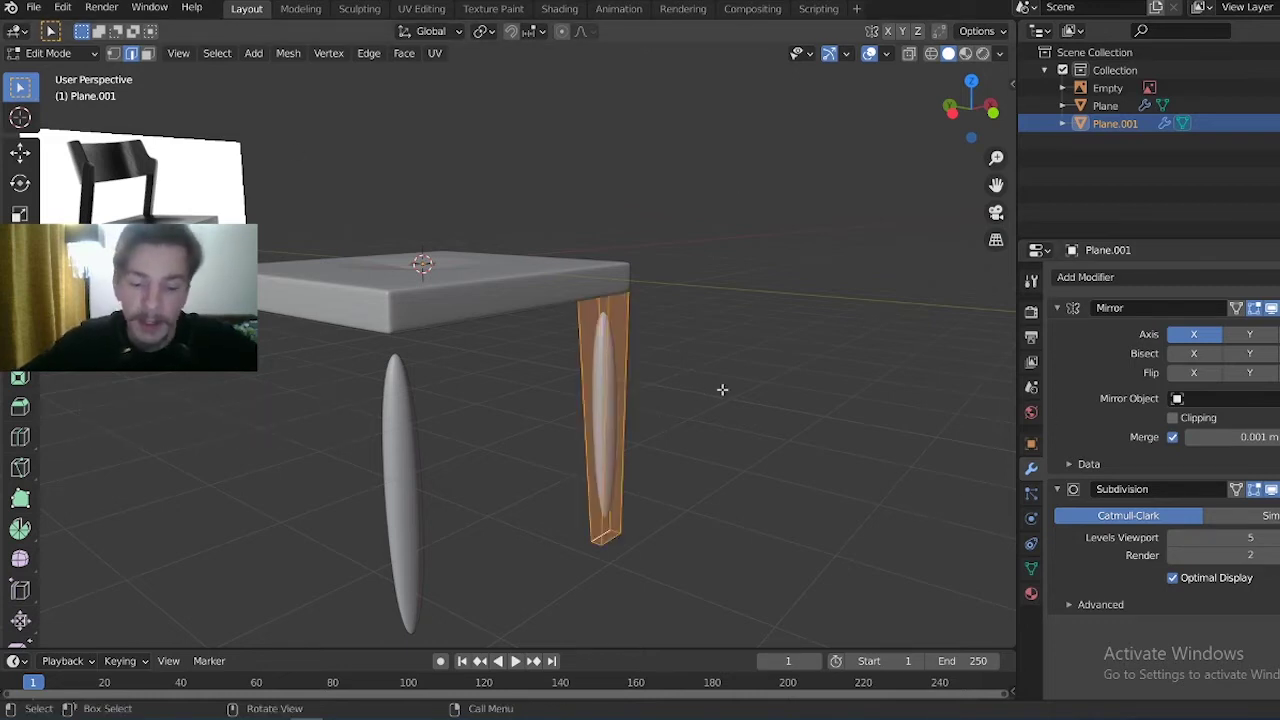
{"action": "key", "text": "ctrl+b"}
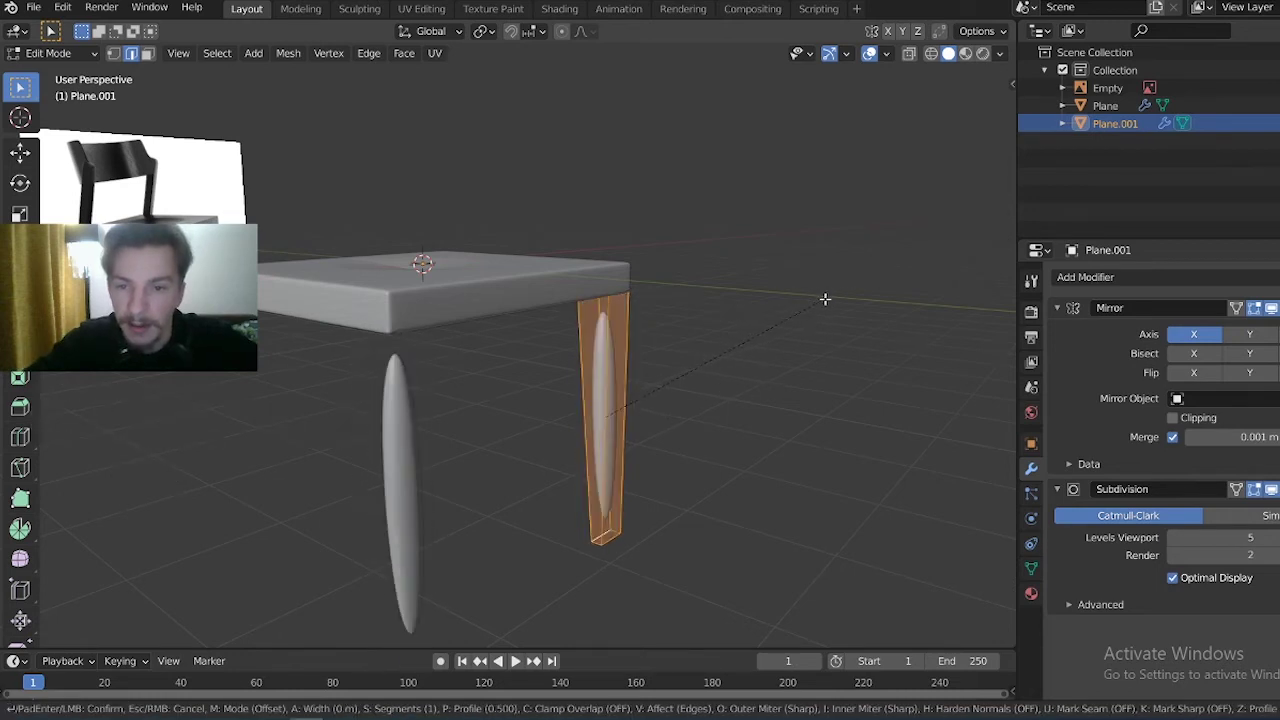
{"action": "scroll", "coordinate": [830, 302], "scroll_direction": "up", "scroll_amount": 1}
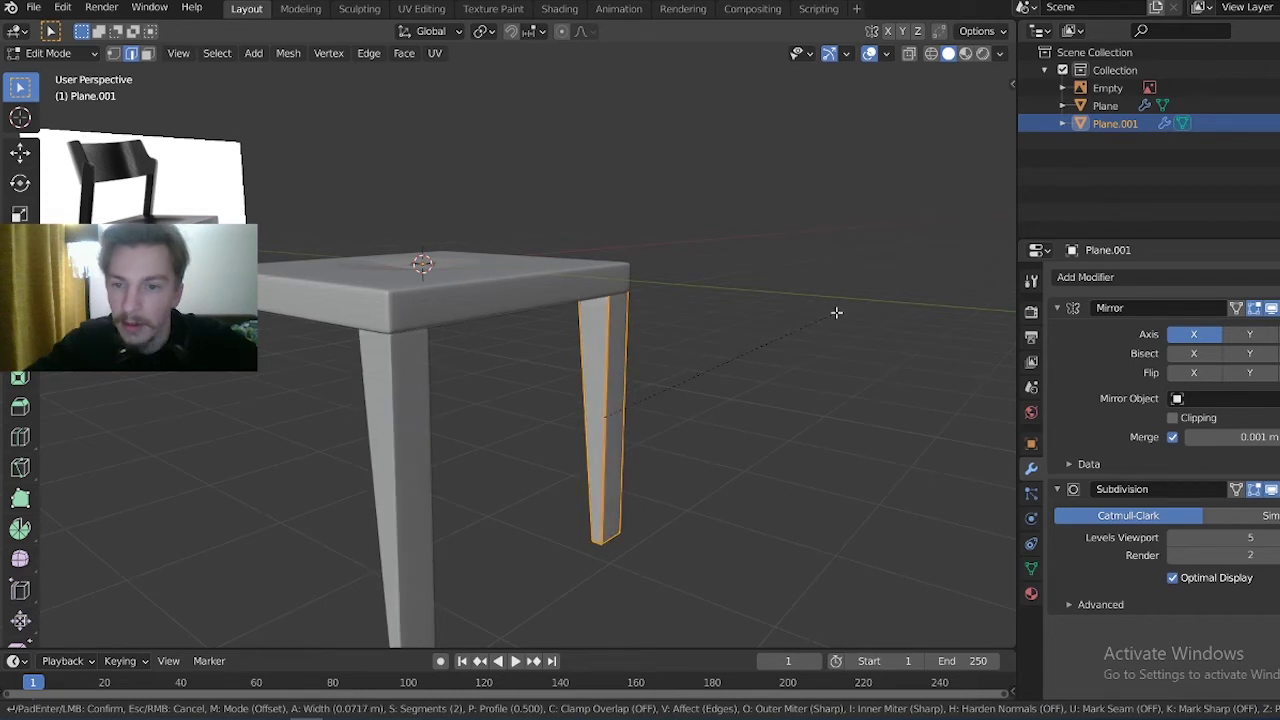
{"action": "left_click", "coordinate": [836, 312]}
{"action": "key", "text": "Tab"}
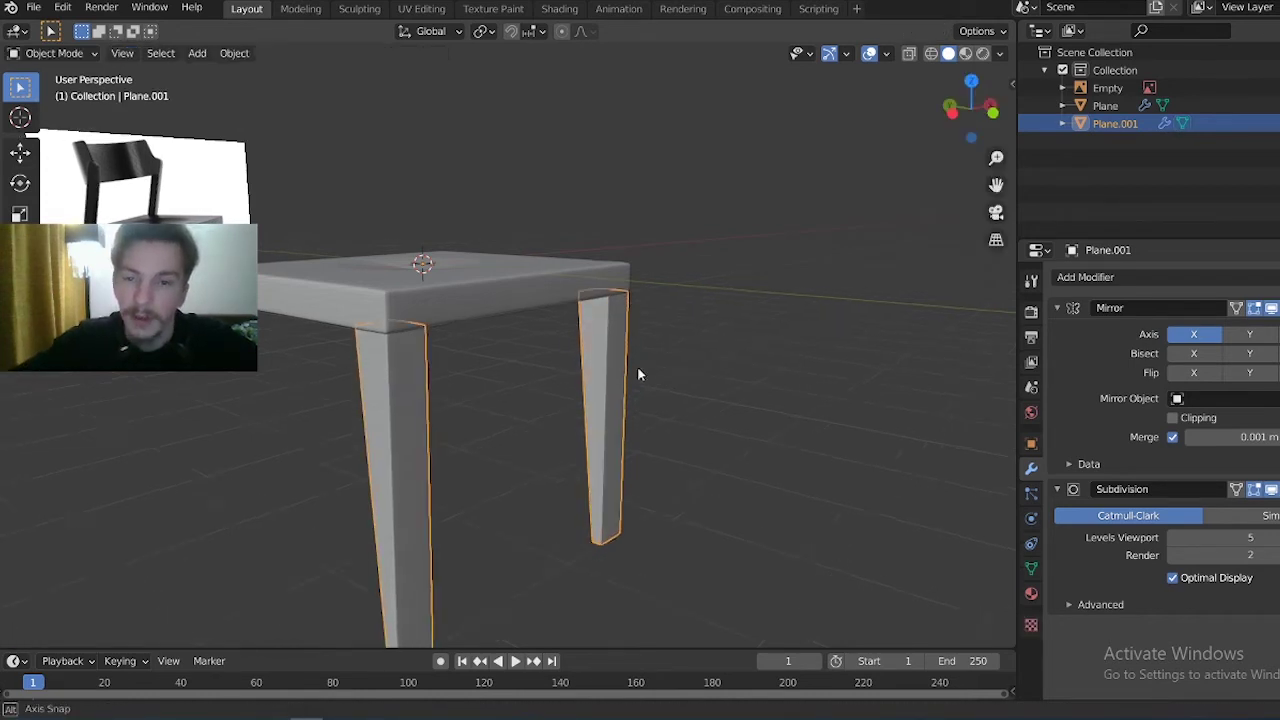
{"action": "middle_click_drag", "start_coordinate": [637, 366], "coordinate": [775, 342]}
{"action": "left_click", "coordinate": [775, 342]}
{"action": "mouse_move", "coordinate": [372, 365]}
{"action": "middle_mouse_down"}
{"action": "mouse_move", "coordinate": [542, 317]}
{"action": "mouse_move", "coordinate": [623, 329]}
{"action": "mouse_move", "coordinate": [640, 300]}
{"action": "middle_mouse_up"}
{"action": "scroll", "coordinate": [624, 345], "scroll_direction": "up", "scroll_amount": 2}
{"action": "scroll", "coordinate": [571, 334], "scroll_direction": "down", "scroll_amount": 3}
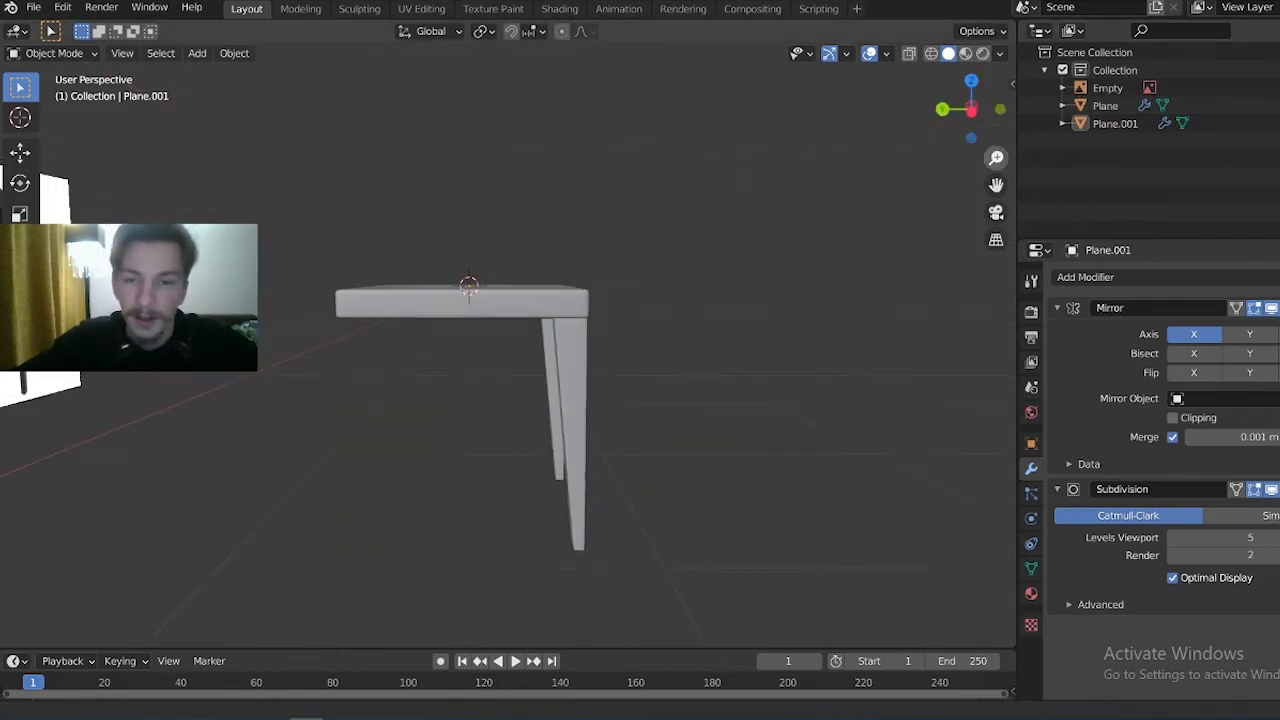
{"action": "mouse_move", "coordinate": [571, 334]}
{"action": "middle_mouse_down"}
{"action": "mouse_move", "coordinate": [527, 328]}
{"action": "mouse_move", "coordinate": [471, 354]}
{"action": "mouse_move", "coordinate": [657, 277]}
{"action": "mouse_move", "coordinate": [620, 320]}
{"action": "mouse_move", "coordinate": [506, 352]}
{"action": "mouse_move", "coordinate": [575, 335]}
{"action": "middle_mouse_up"}
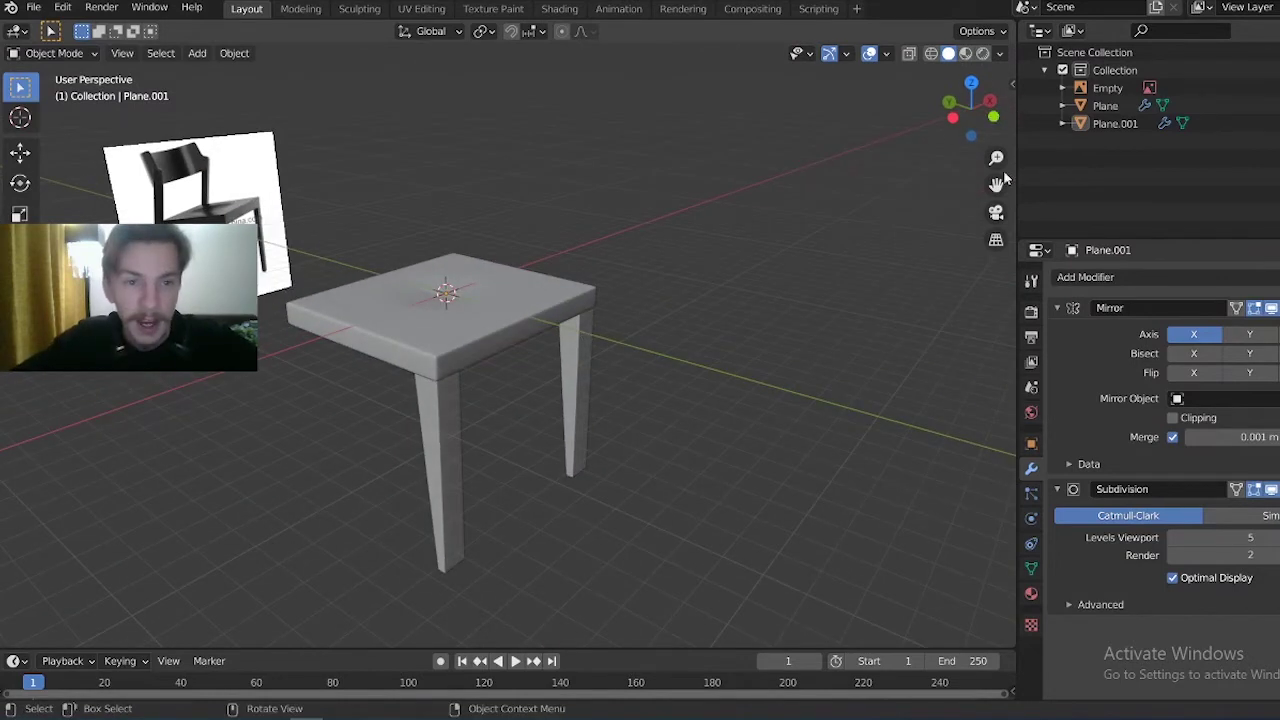
Zoom out and orbit around the chair to view the seat and legs
{"action": "scroll", "coordinate": [440, 230], "scroll_direction": "down", "scroll_amount": 2}
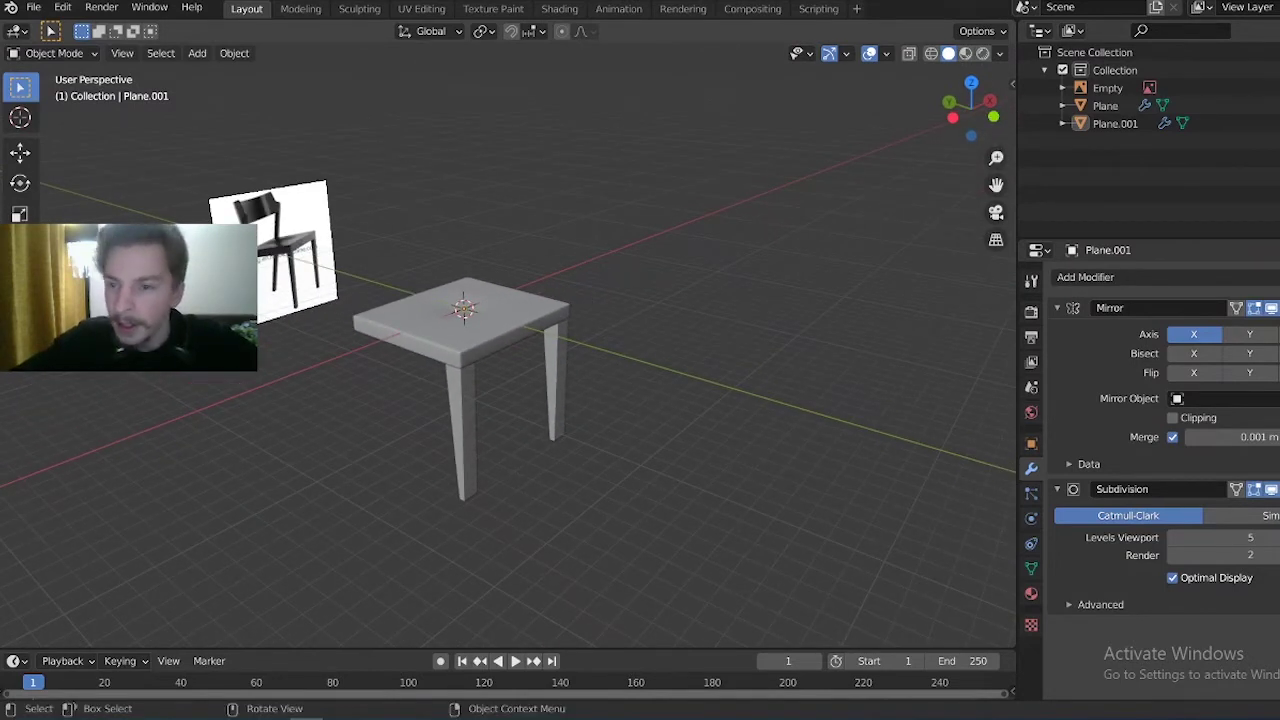
{"action": "mouse_move", "coordinate": [457, 350]}
{"action": "middle_mouse_down"}
{"action": "mouse_move", "coordinate": [230, 370]}
{"action": "mouse_move", "coordinate": [314, 312]}
{"action": "mouse_move", "coordinate": [933, 166]}
{"action": "middle_mouse_up"}
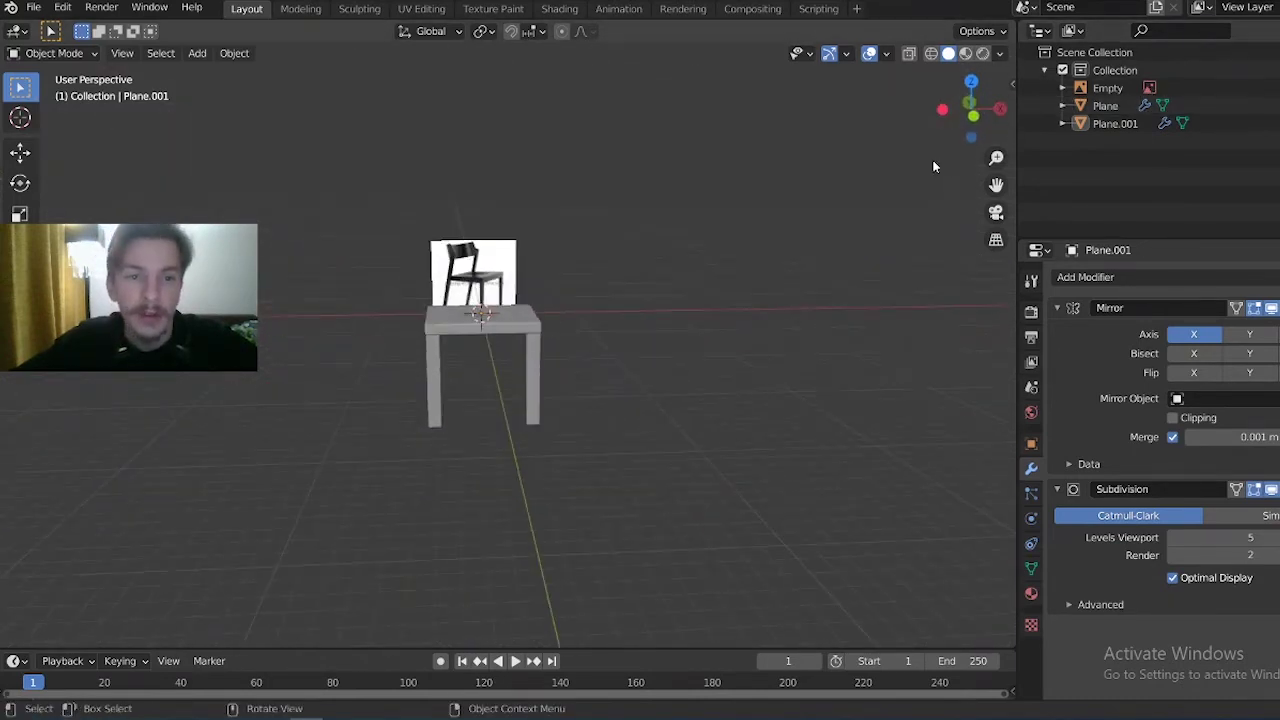
In top view, add a small plane at a seat corner and mirror it on X
{"action": "left_click", "coordinate": [971, 81]}
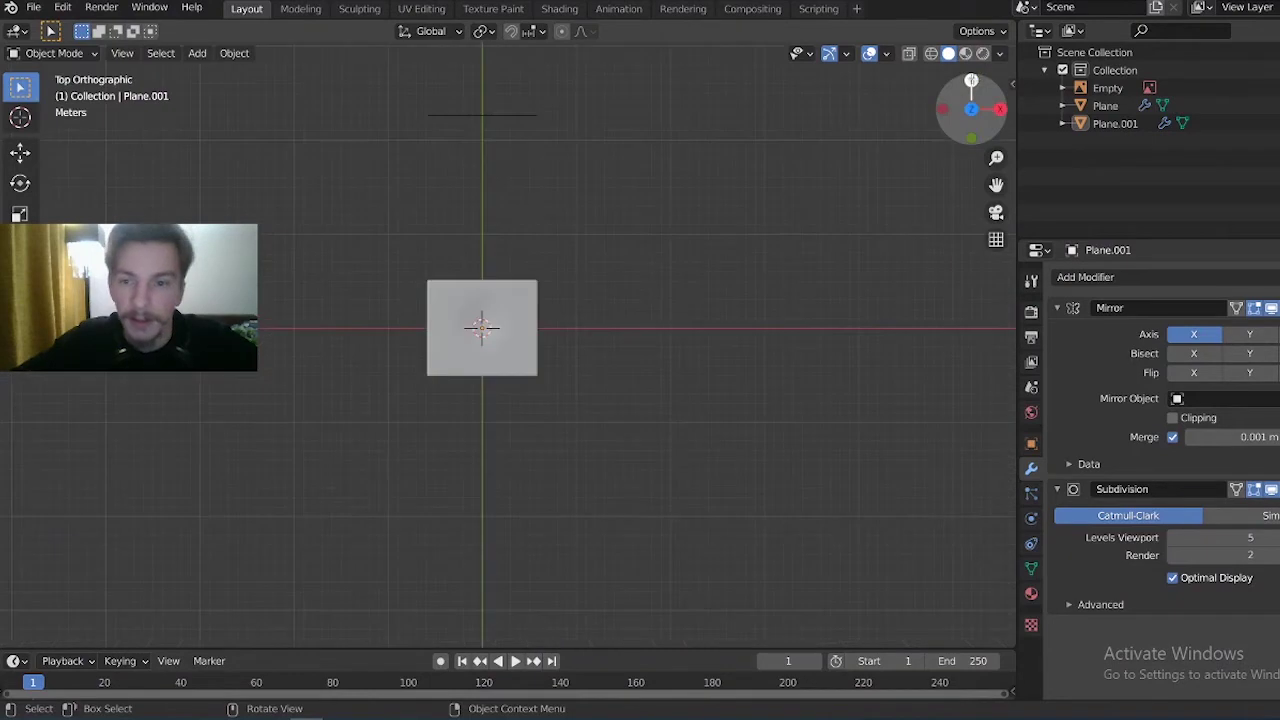
{"action": "key", "text": "shift+a"}
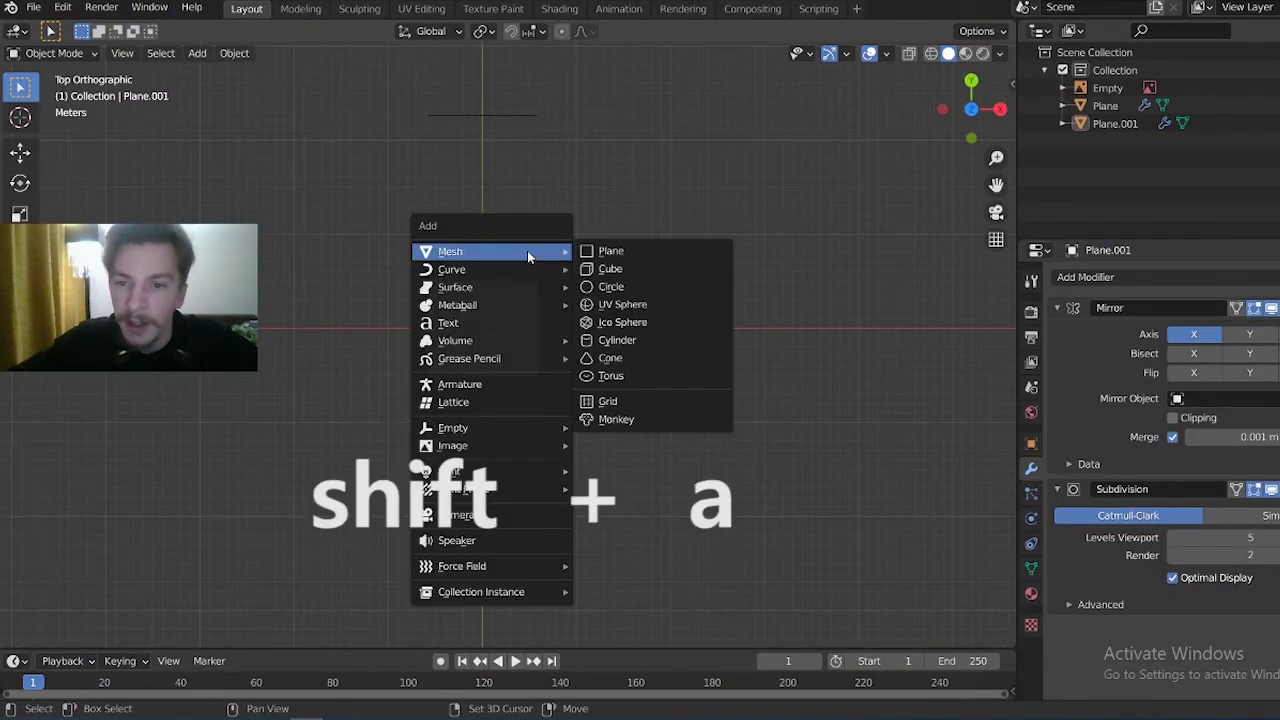
{"action": "left_click", "coordinate": [603, 254]}
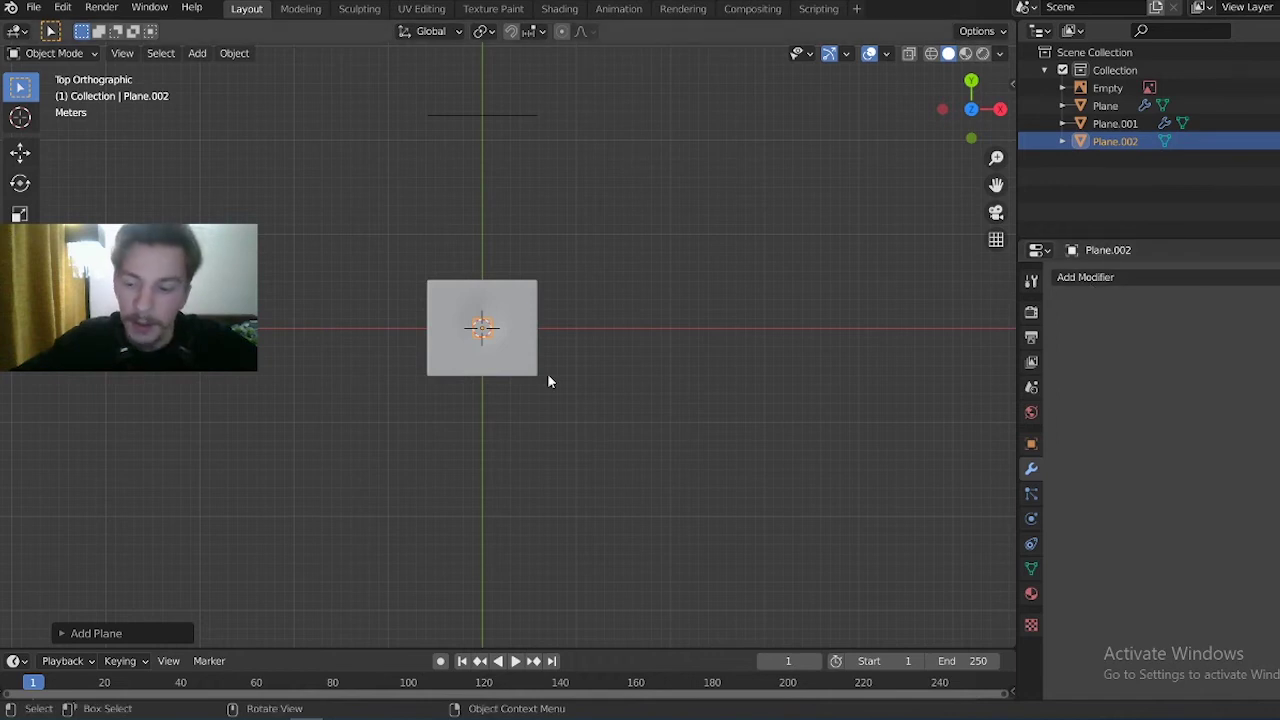
{"action": "key", "text": "Tab"}
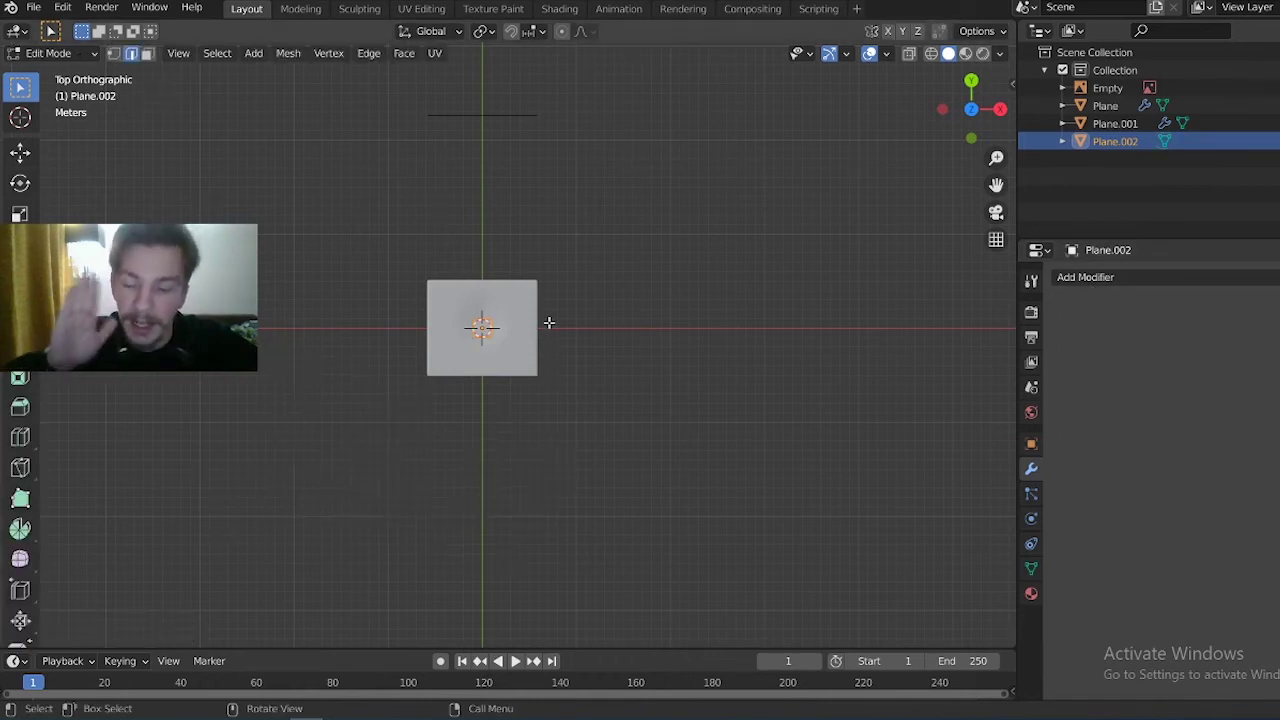
{"action": "key", "text": "g"}
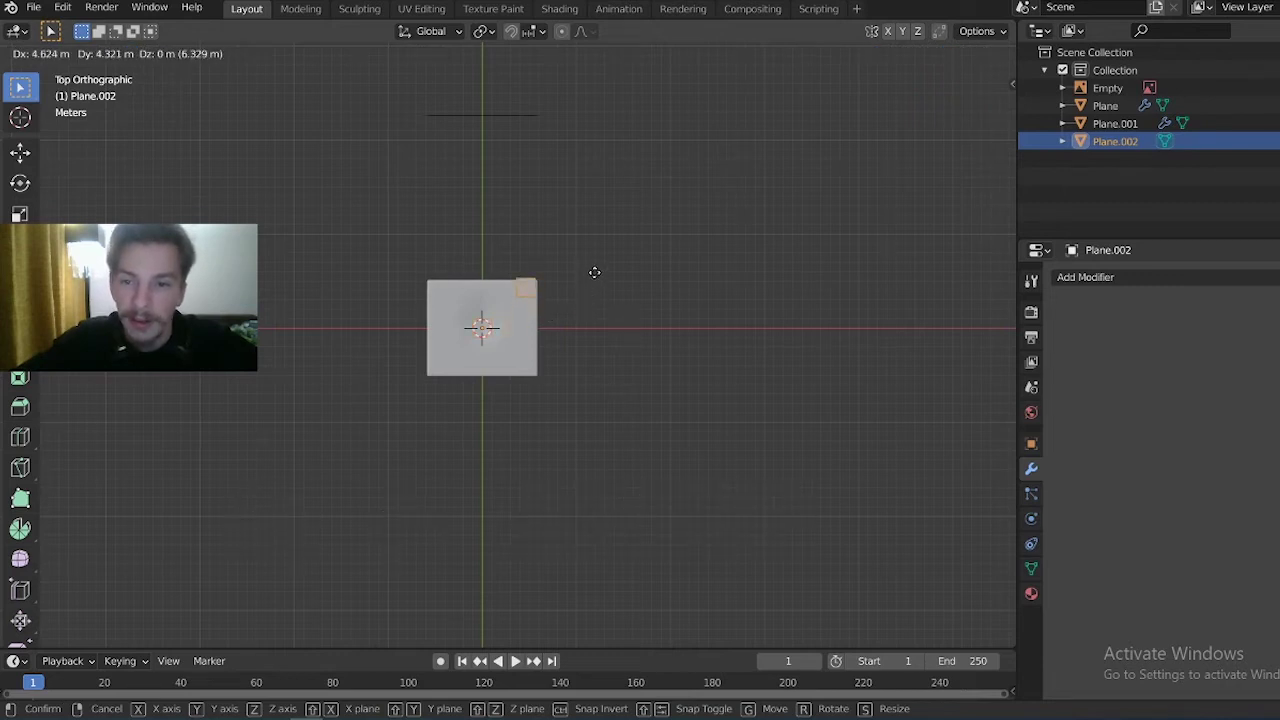
{"action": "left_click", "coordinate": [595, 273]}
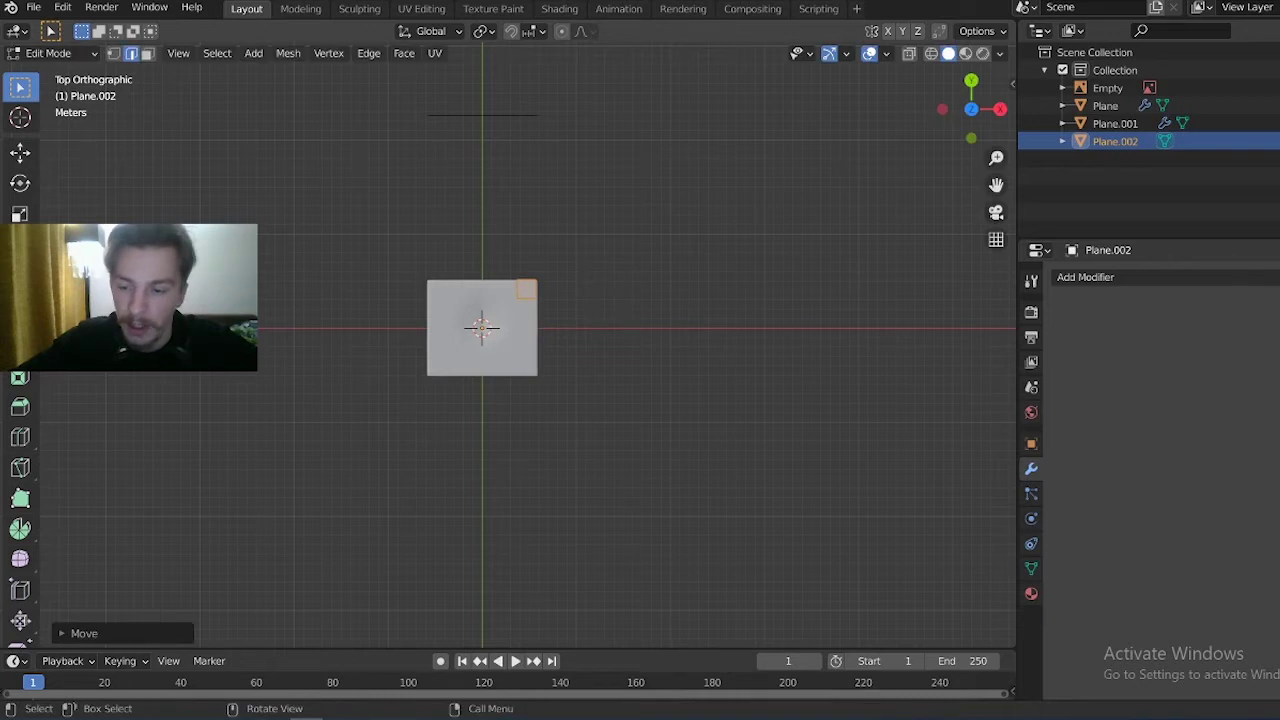
{"action": "key", "text": "s"}
{"action": "left_click", "coordinate": [612, 280]}
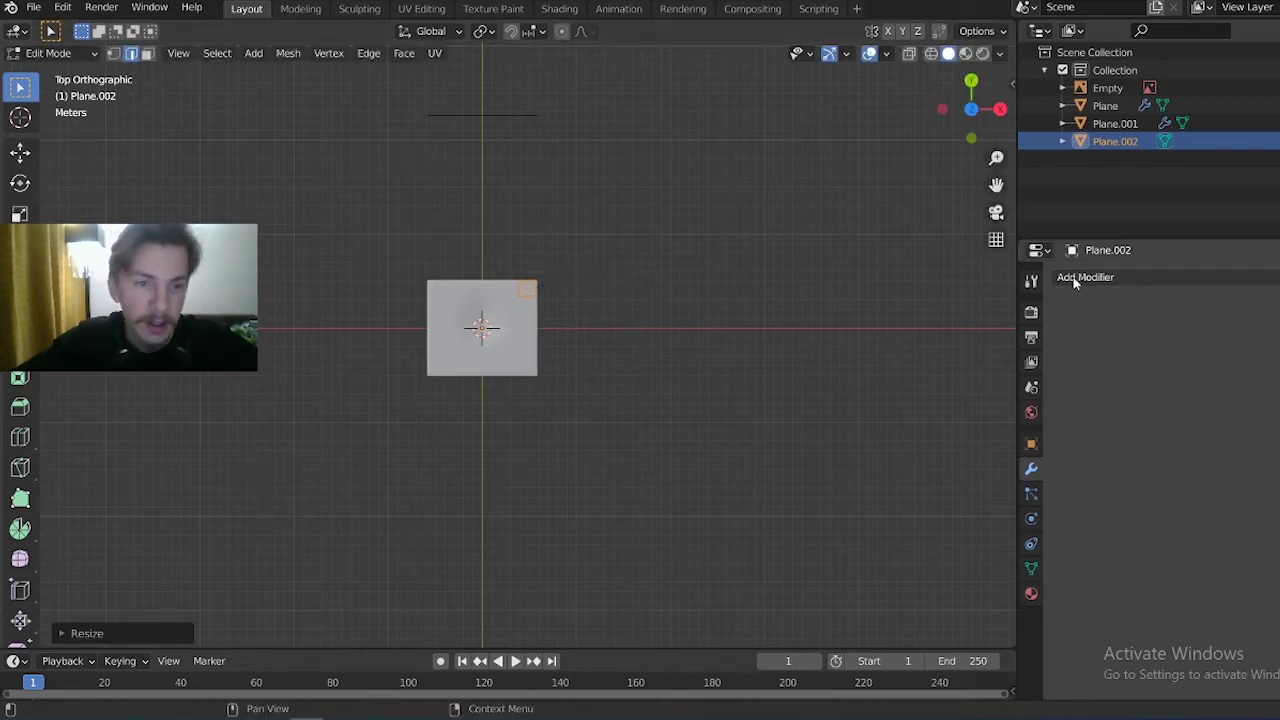
{"action": "left_click", "coordinate": [1075, 280]}
{"action": "left_click", "coordinate": [990, 452]}
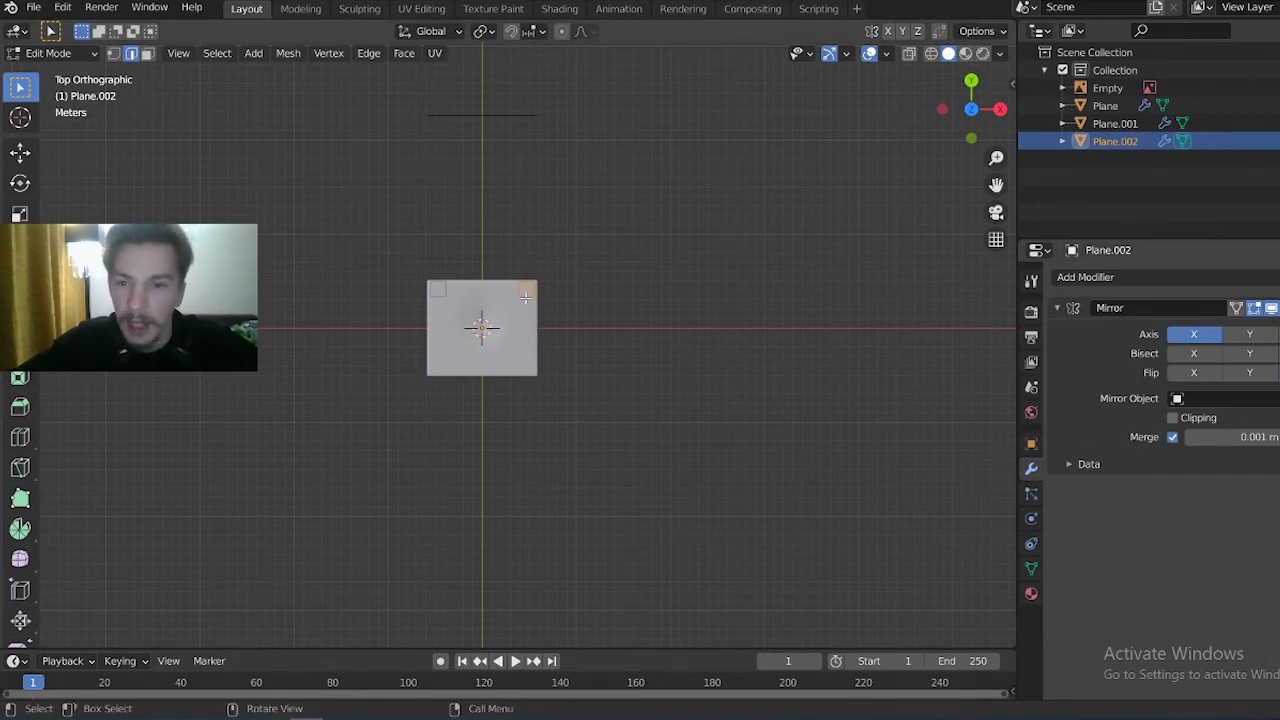
Move Plane.002 to the seat's rear corner, lowered about 1.16 m along Z
{"action": "left_click_drag", "start_coordinate": [994, 162], "coordinate": [964, 249]}
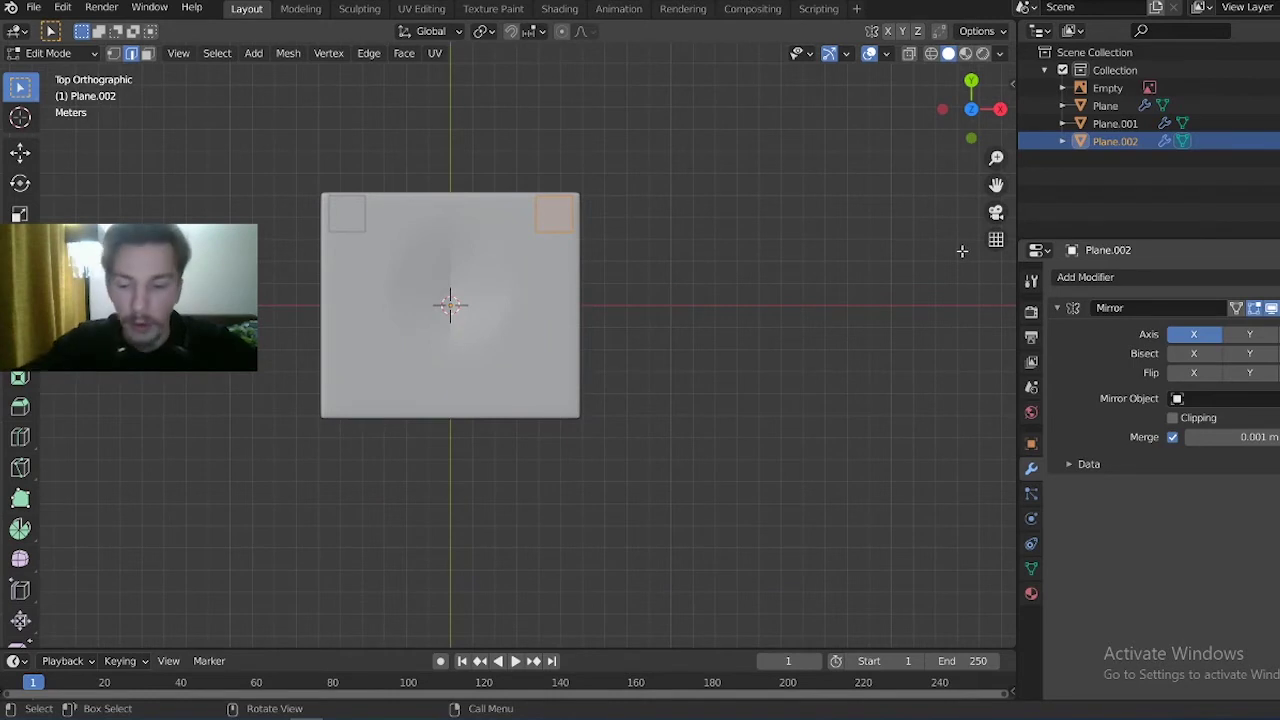
{"action": "key", "text": "g"}
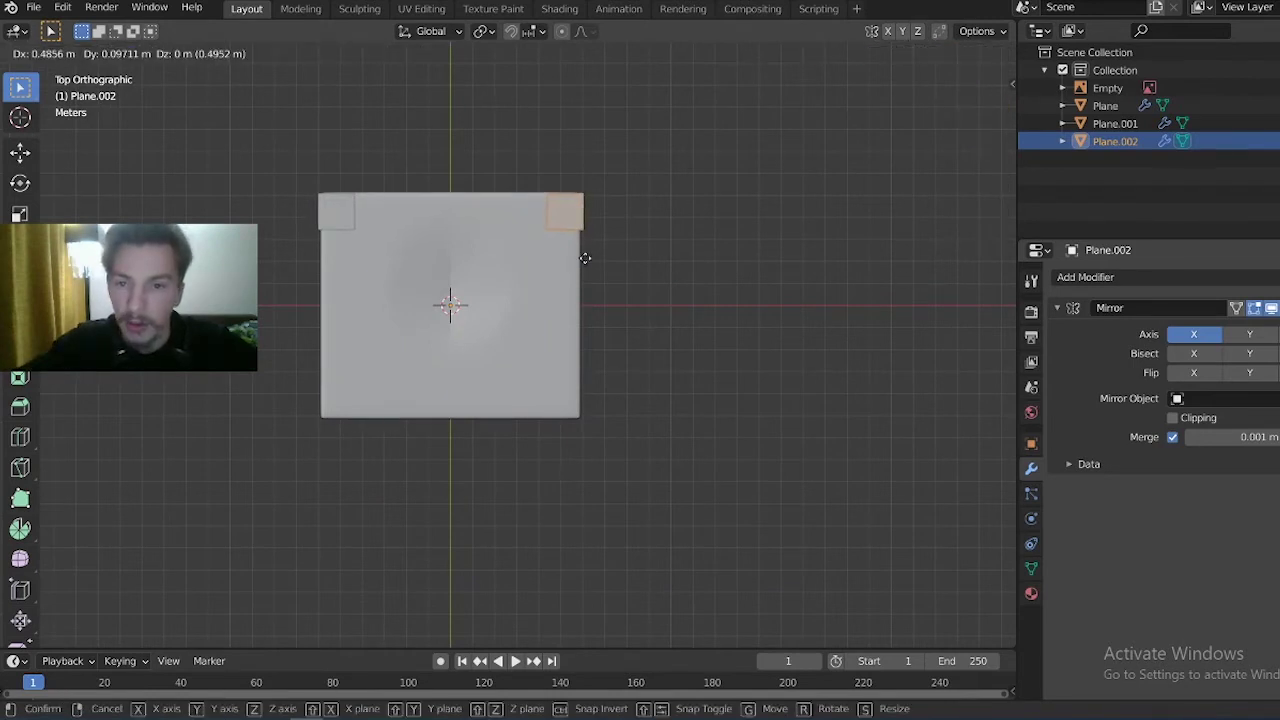
{"action": "left_click", "coordinate": [587, 259]}
{"action": "mouse_move", "coordinate": [834, 206]}
{"action": "middle_mouse_down"}
{"action": "mouse_move", "coordinate": [633, 260]}
{"action": "mouse_move", "coordinate": [451, 109]}
{"action": "middle_mouse_up"}
{"action": "key", "text": "g"}
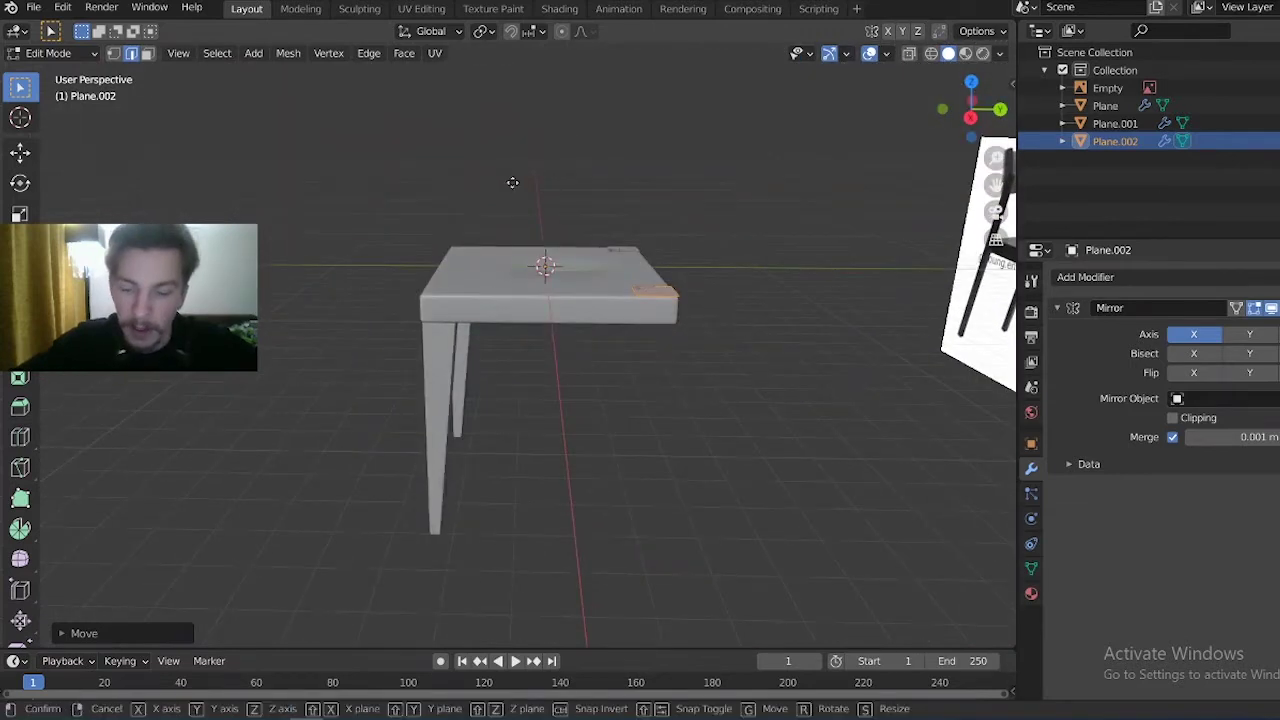
{"action": "key", "text": "z"}
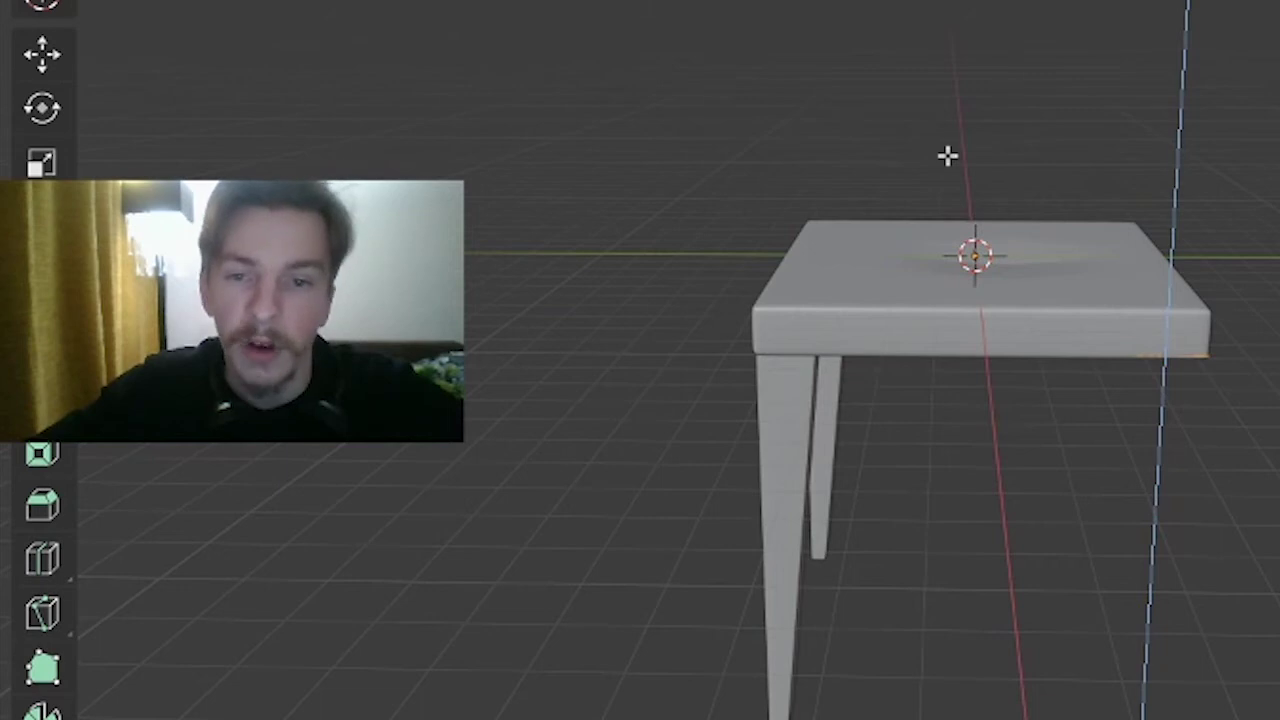
{"action": "left_click", "coordinate": [946, 155]}
{"action": "key", "text": "KP_3"}
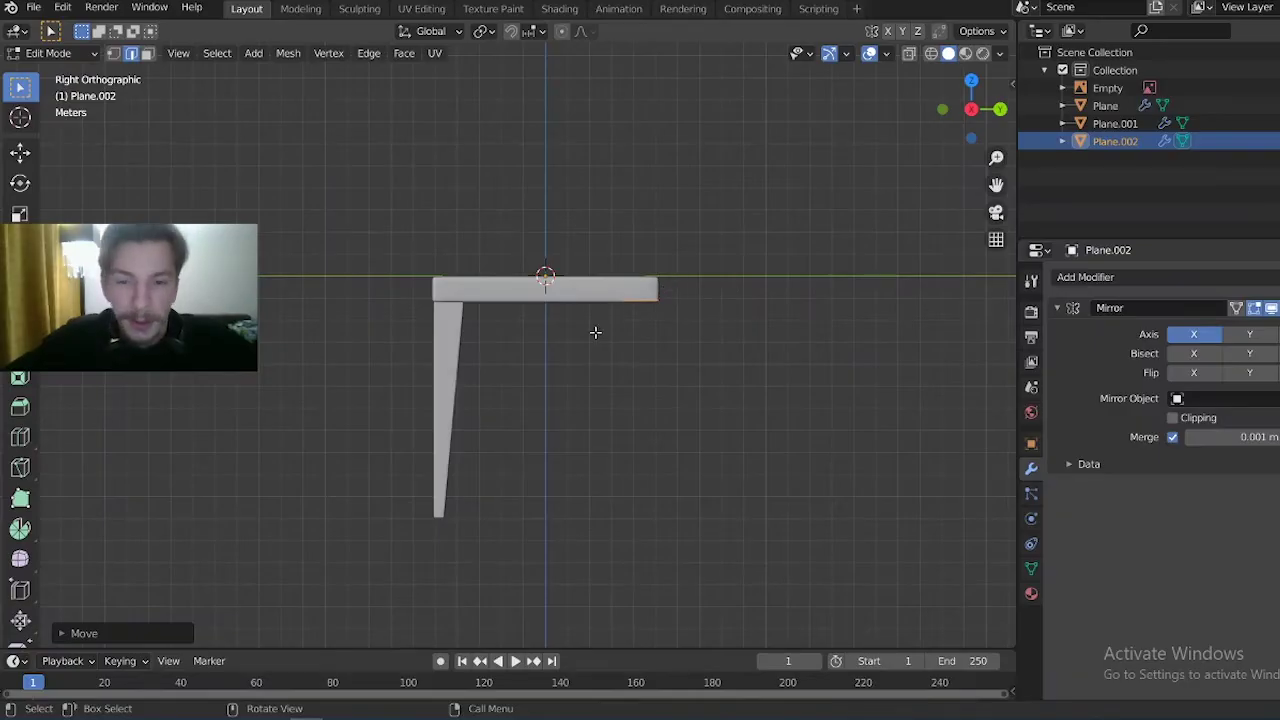
In top view, move the mirrored corner squares out beside the seat and shrink them
{"action": "mouse_move", "coordinate": [595, 332]}
{"action": "middle_mouse_down"}
{"action": "mouse_move", "coordinate": [706, 357]}
{"action": "mouse_move", "coordinate": [697, 378]}
{"action": "middle_mouse_up"}
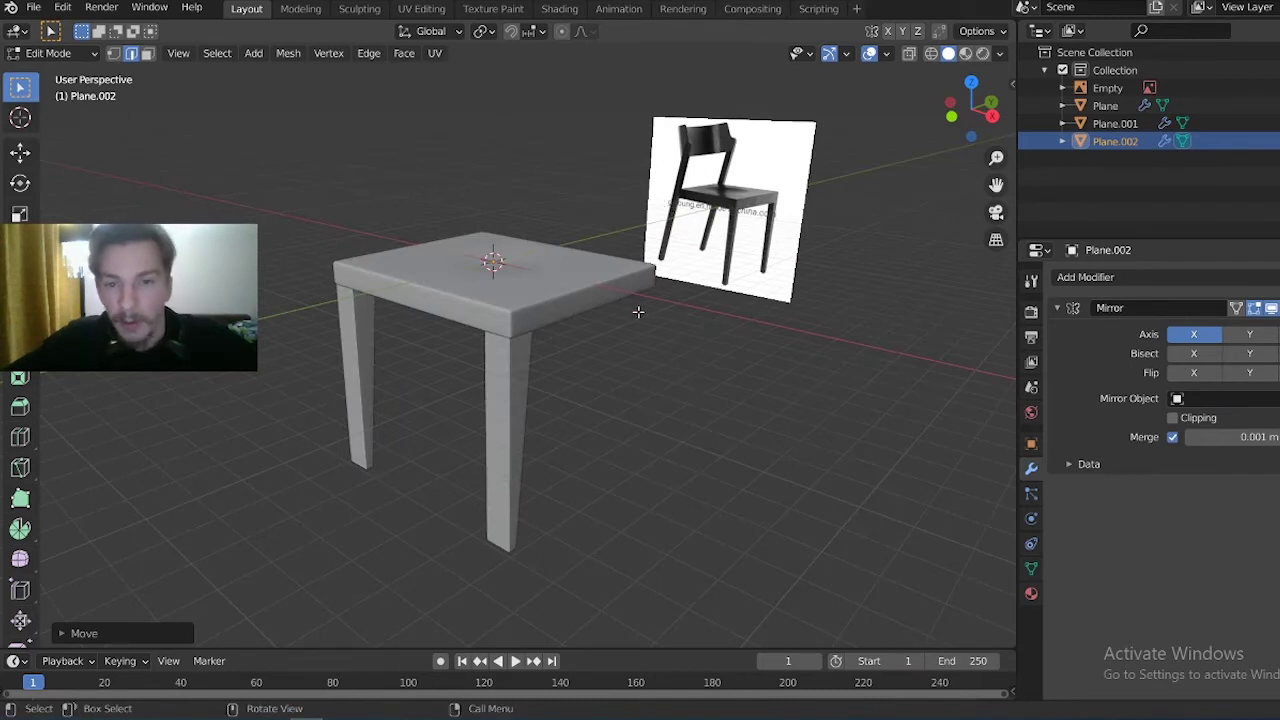
{"action": "middle_click_drag", "start_coordinate": [638, 312], "coordinate": [1011, 79]}
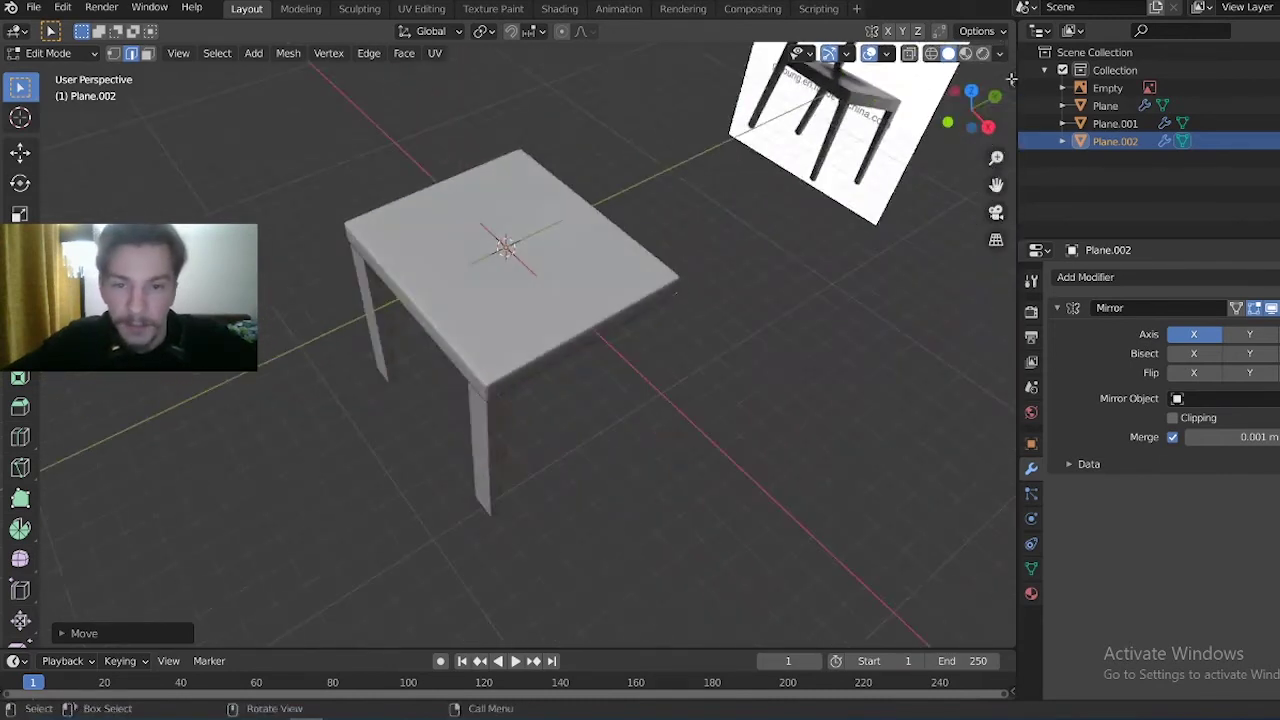
{"action": "left_click", "coordinate": [971, 90]}
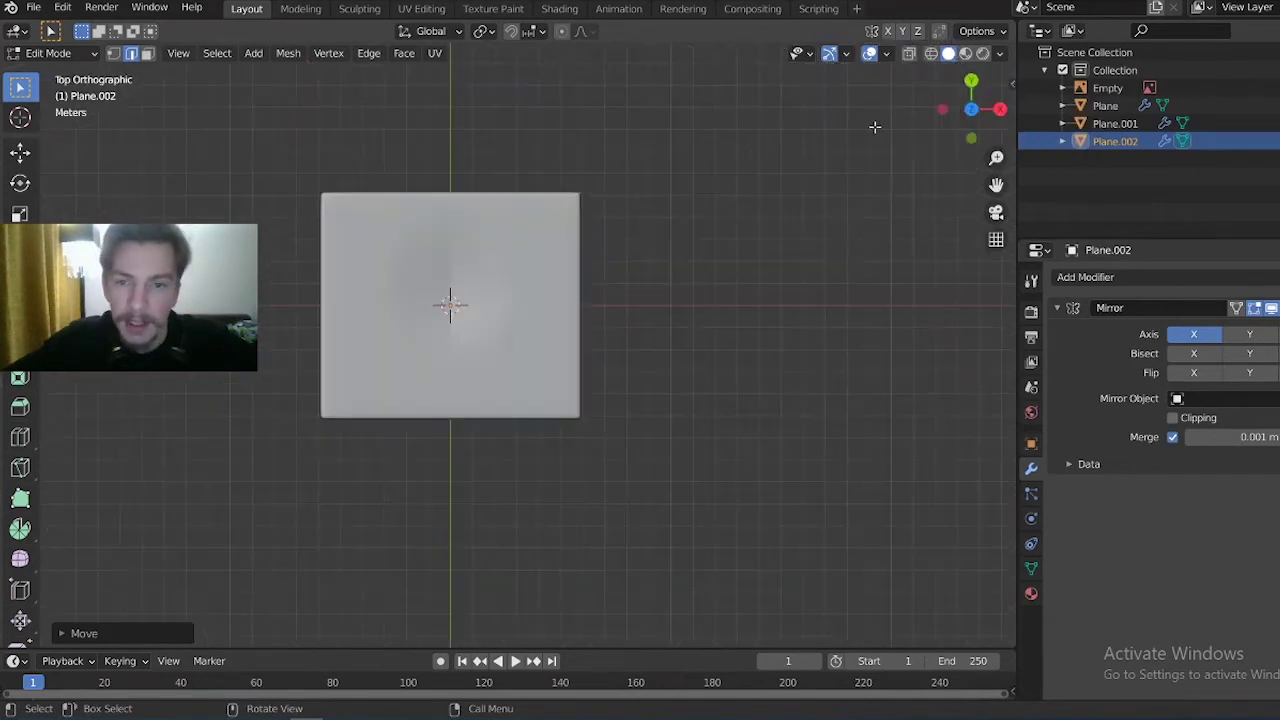
{"action": "key", "text": "g"}
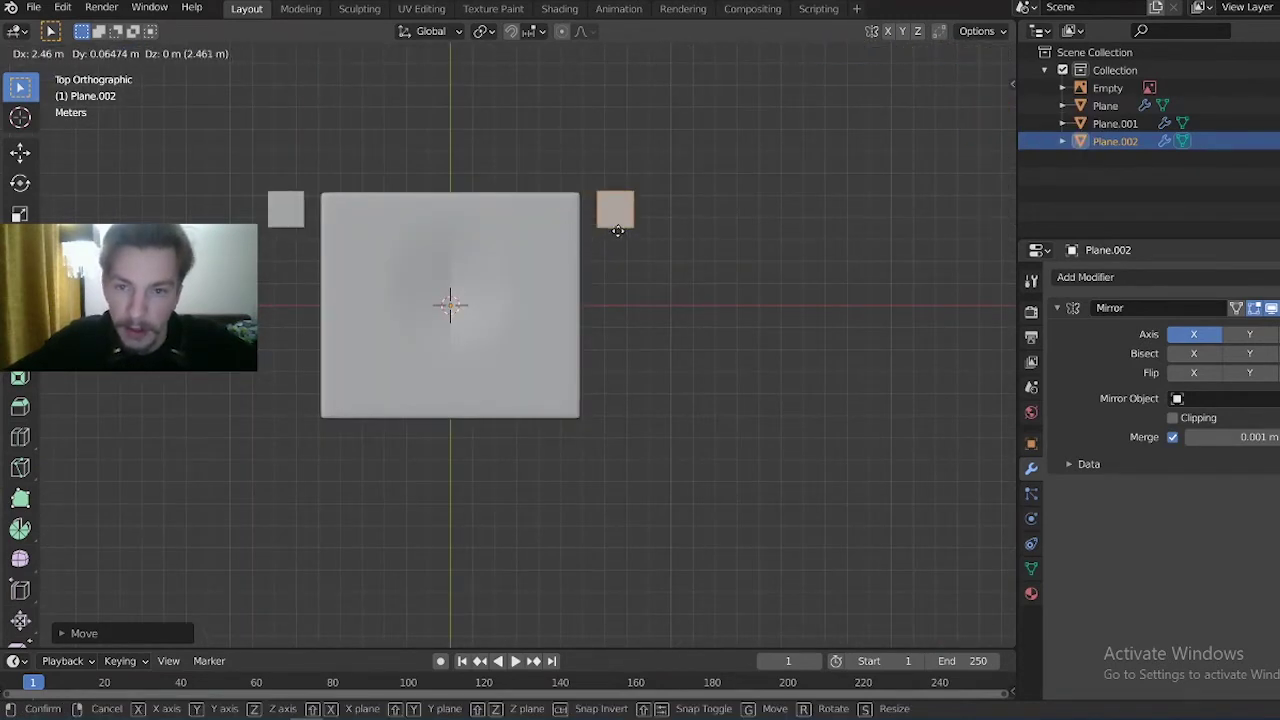
{"action": "left_click", "coordinate": [602, 234]}
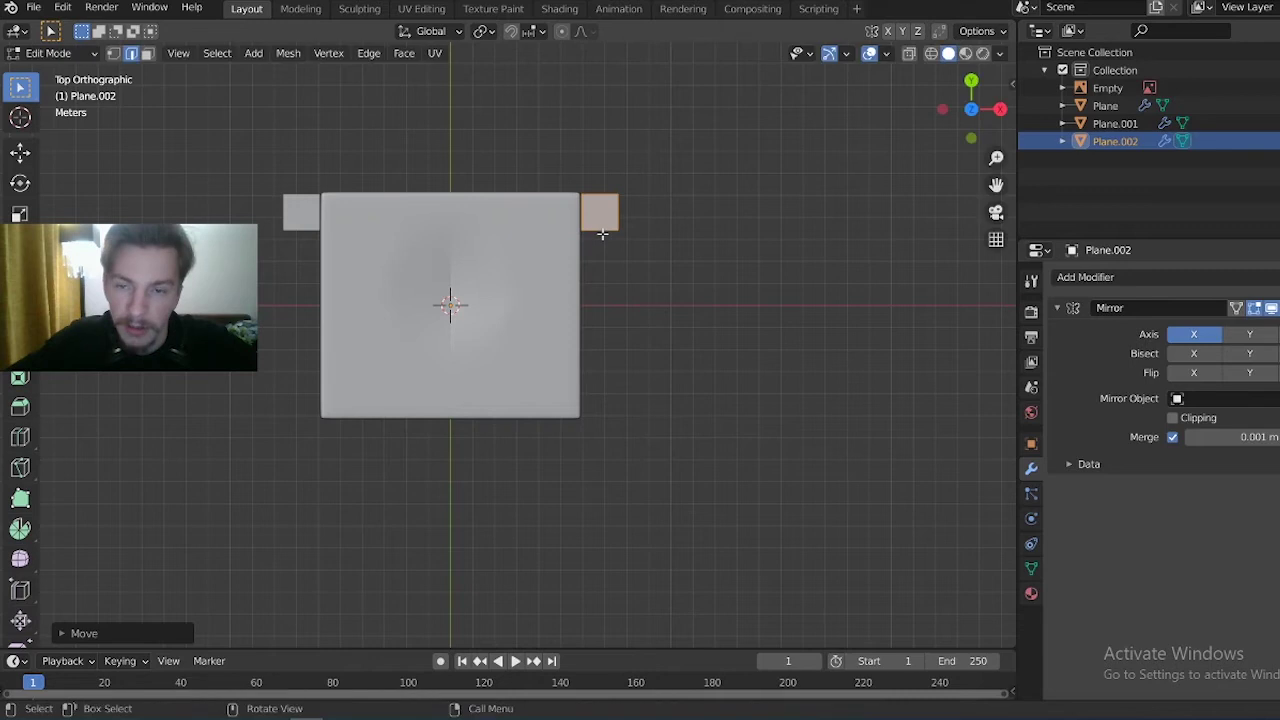
{"action": "key", "text": "s"}
{"action": "left_click", "coordinate": [718, 378]}
Stretch the squares along X and reposition them at the seat's rear edge
{"action": "key", "text": "g"}
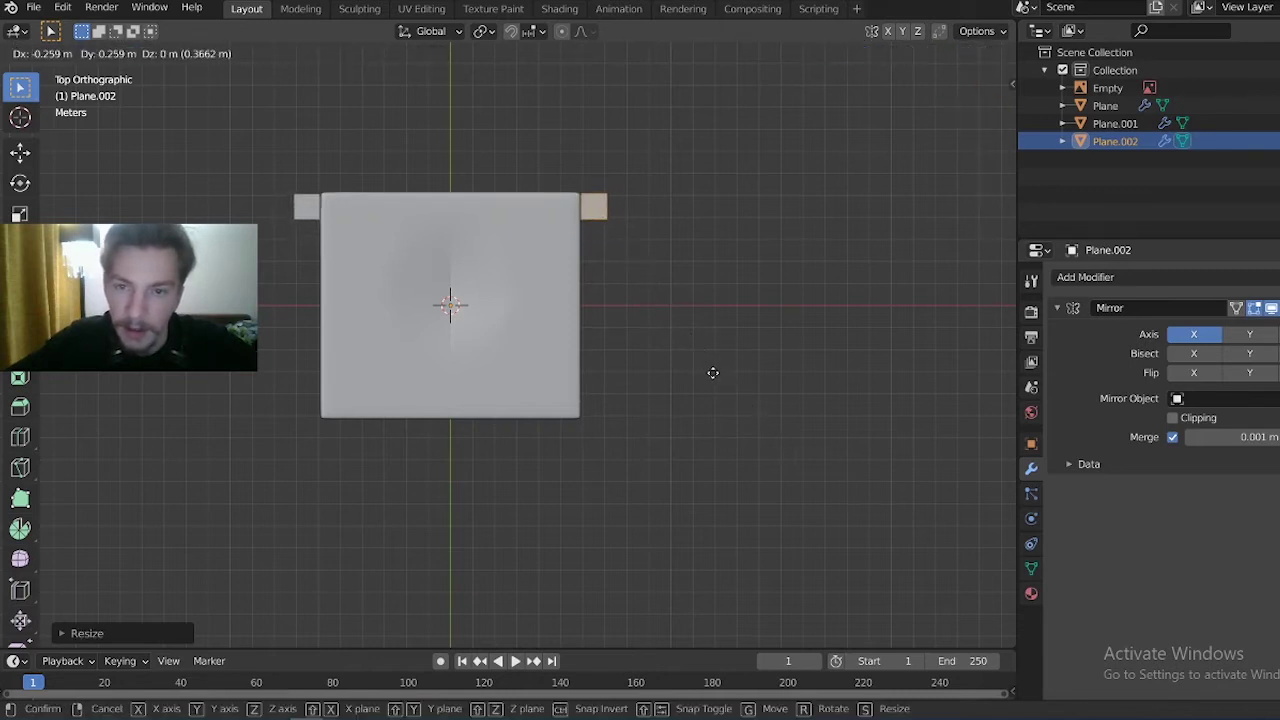
{"action": "left_click", "coordinate": [712, 372]}
{"action": "key", "text": "s"}
{"action": "key", "text": "x"}
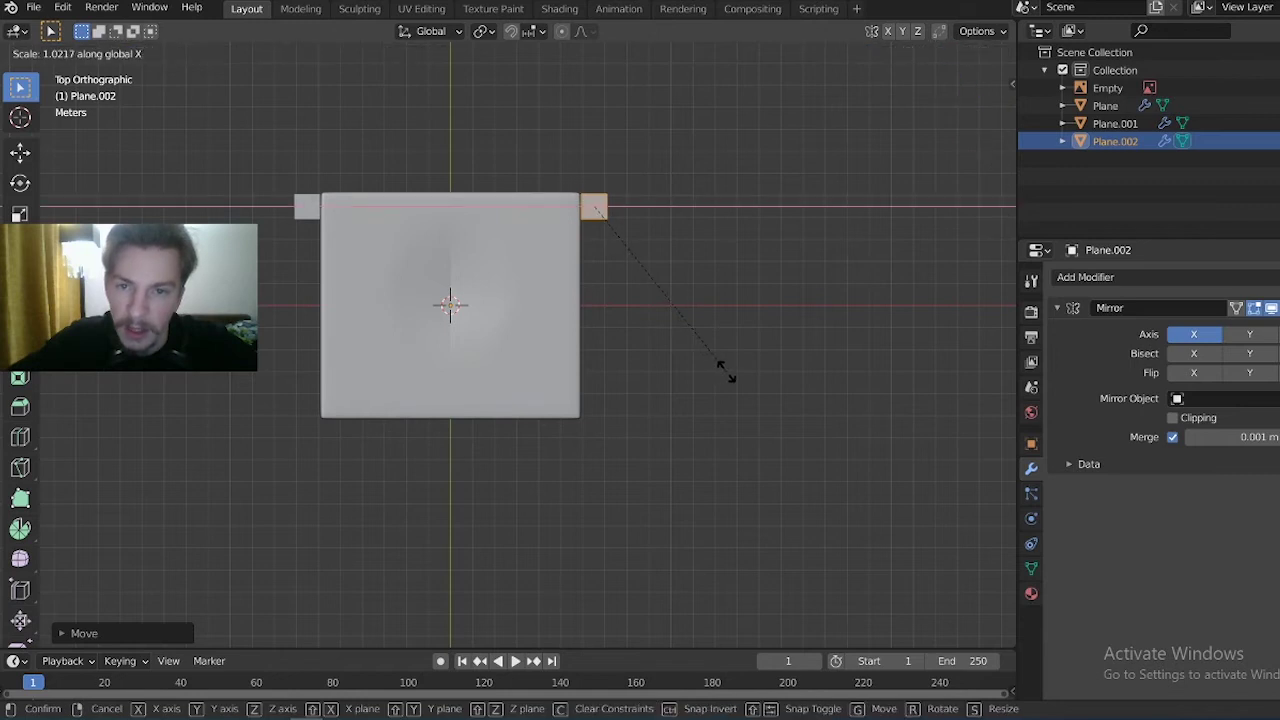
{"action": "left_click", "coordinate": [808, 380]}
{"action": "key", "text": "g"}
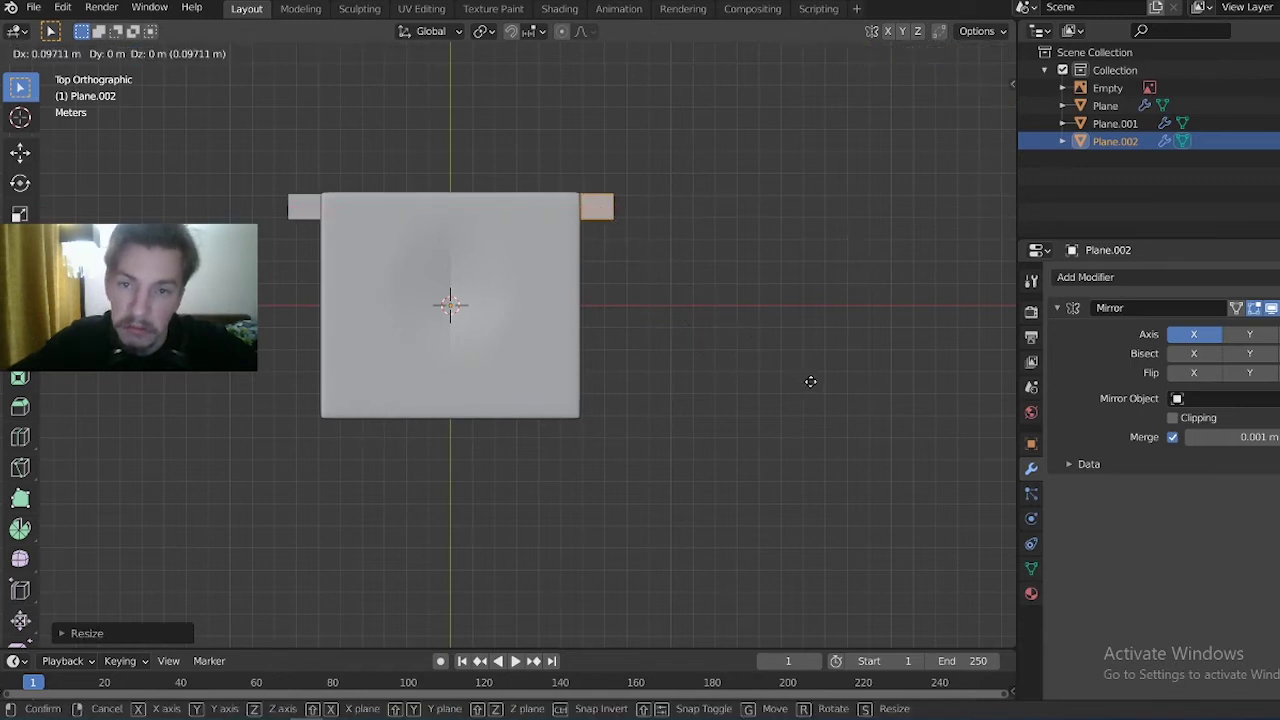
{"action": "left_click", "coordinate": [810, 380]}
Check the squares in perspective and narrow them again along X
{"action": "mouse_move", "coordinate": [691, 400]}
{"action": "middle_mouse_down"}
{"action": "mouse_move", "coordinate": [579, 263]}
{"action": "mouse_move", "coordinate": [768, 328]}
{"action": "middle_mouse_up"}
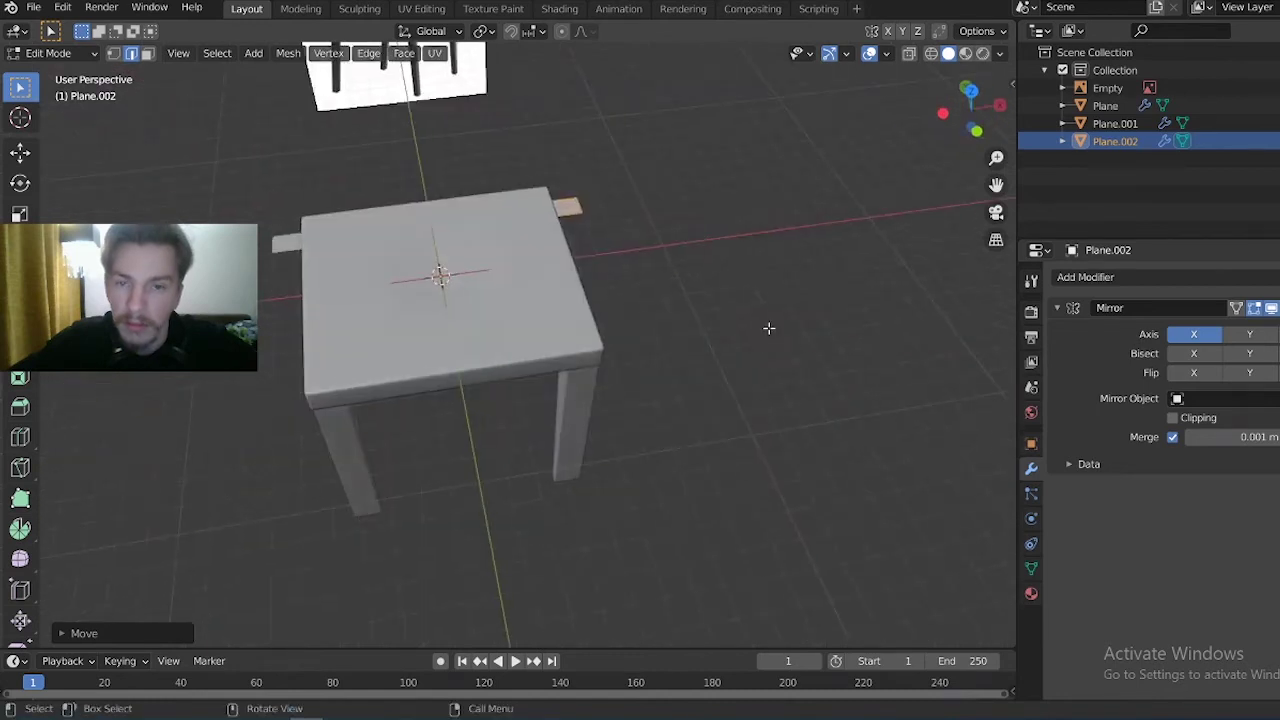
{"action": "middle_click_drag", "start_coordinate": [827, 362], "coordinate": [794, 434]}
{"action": "key", "text": "s"}
{"action": "key", "text": "x"}
{"action": "left_click", "coordinate": [818, 413]}
Tilt the back-leg squares with a rotation about their X axis
{"action": "mouse_move", "coordinate": [680, 360]}
{"action": "middle_mouse_down"}
{"action": "mouse_move", "coordinate": [502, 213]}
{"action": "mouse_move", "coordinate": [536, 214]}
{"action": "mouse_move", "coordinate": [545, 230]}
{"action": "middle_mouse_up"}
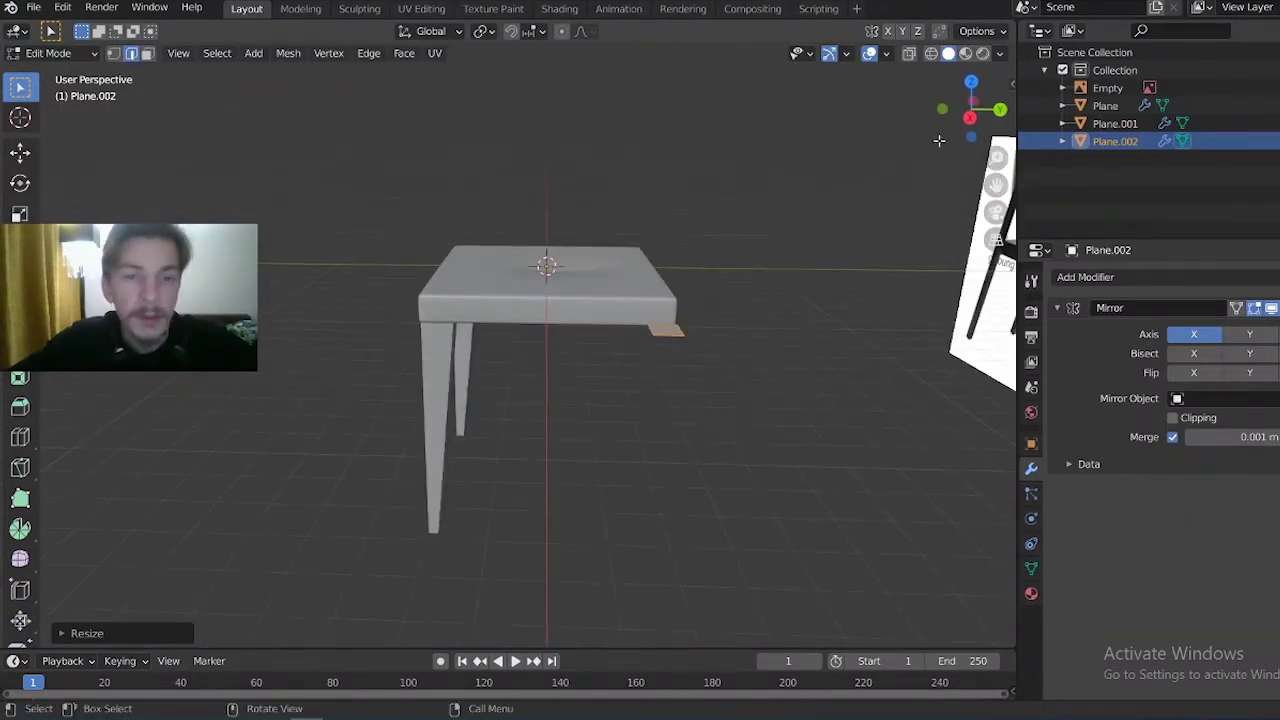
{"action": "mouse_move", "coordinate": [271, 259]}
{"action": "middle_mouse_down"}
{"action": "mouse_move", "coordinate": [301, 347]}
{"action": "mouse_move", "coordinate": [365, 262]}
{"action": "middle_mouse_up"}
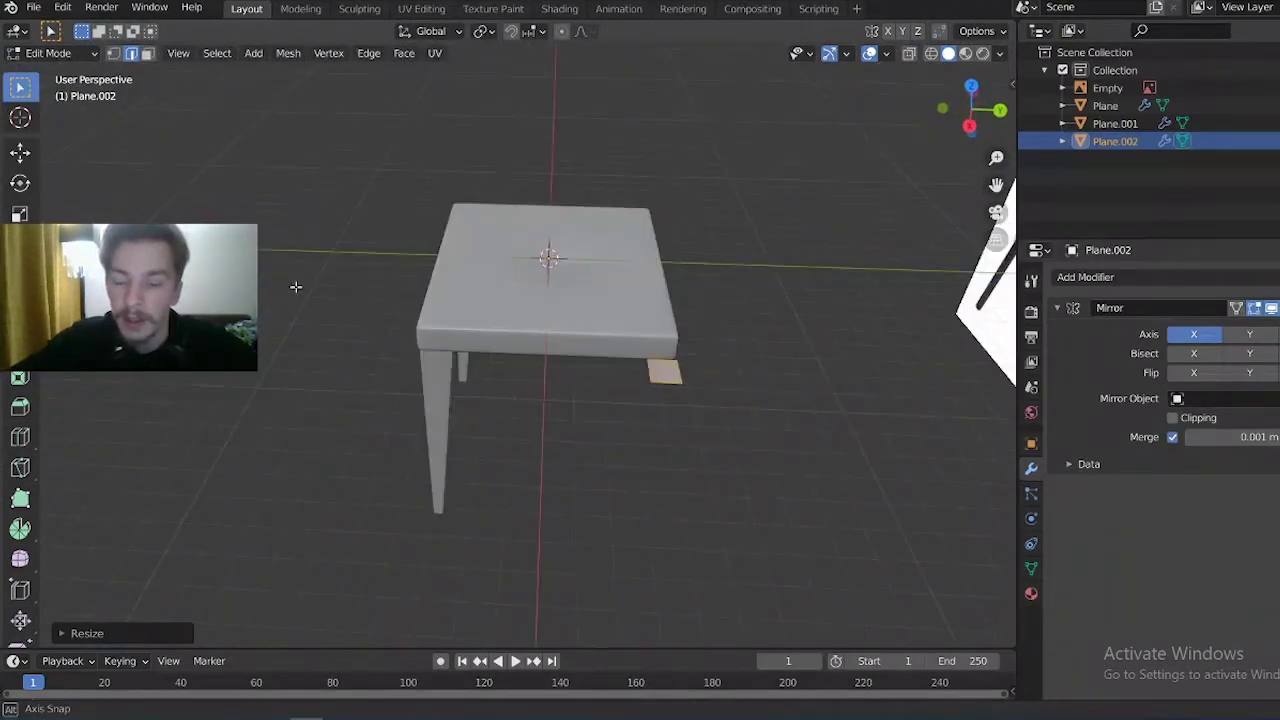
{"action": "scroll", "coordinate": [515, 231], "scroll_direction": "down", "scroll_amount": 3}
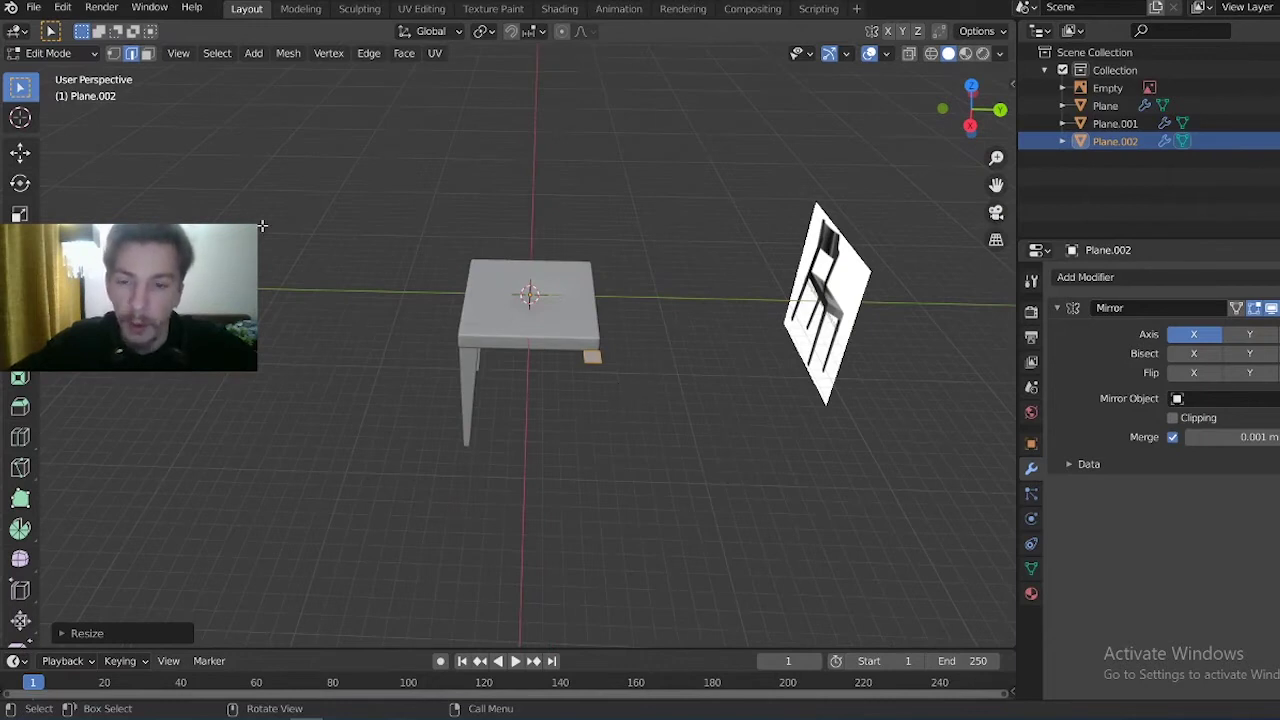
{"action": "middle_click_drag", "start_coordinate": [403, 415], "coordinate": [613, 297]}
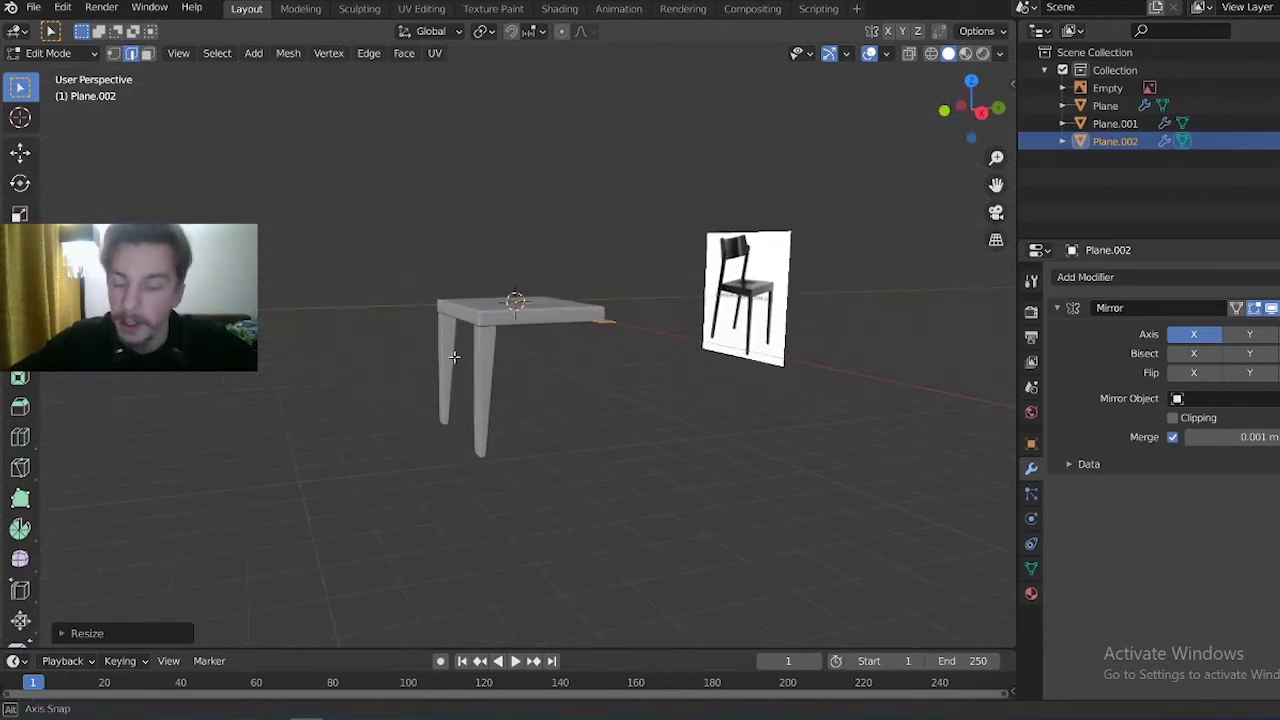
{"action": "key", "text": "r"}
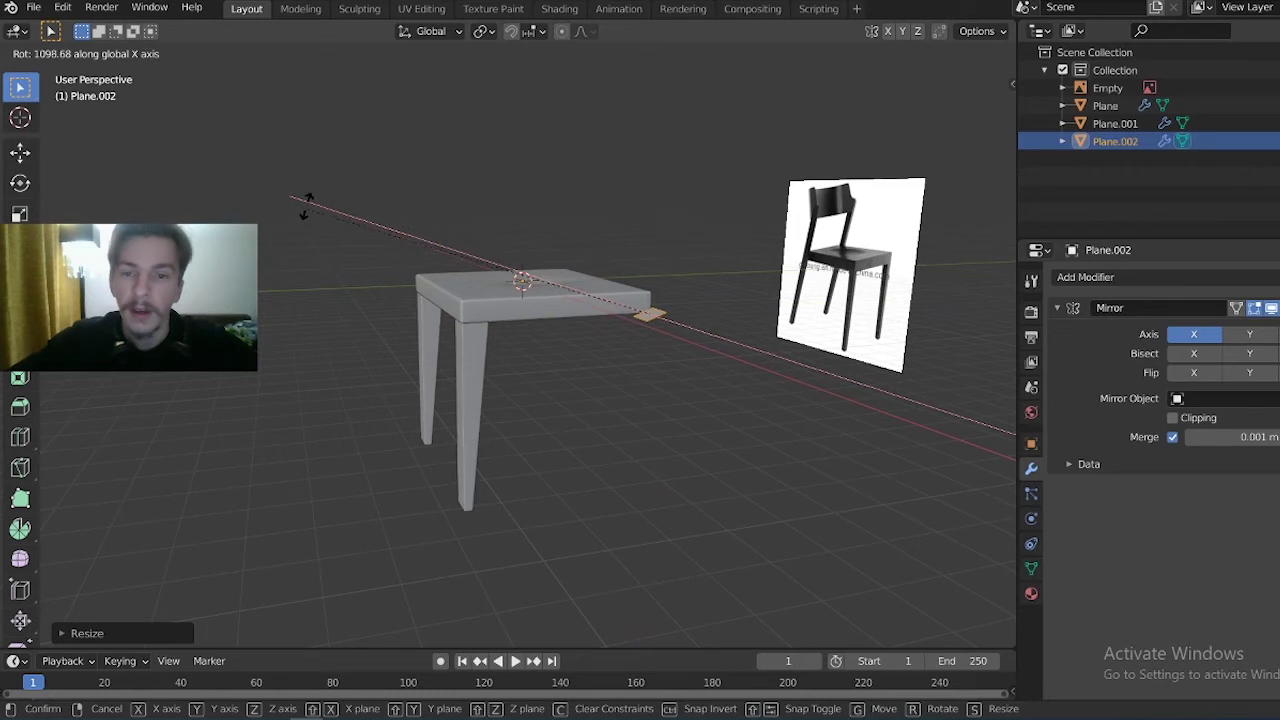
{"action": "left_click", "coordinate": [370, 216]}
In Right view, extrude the rear squares downward into a back leg
{"action": "middle_click_drag", "start_coordinate": [497, 334], "coordinate": [481, 291]}
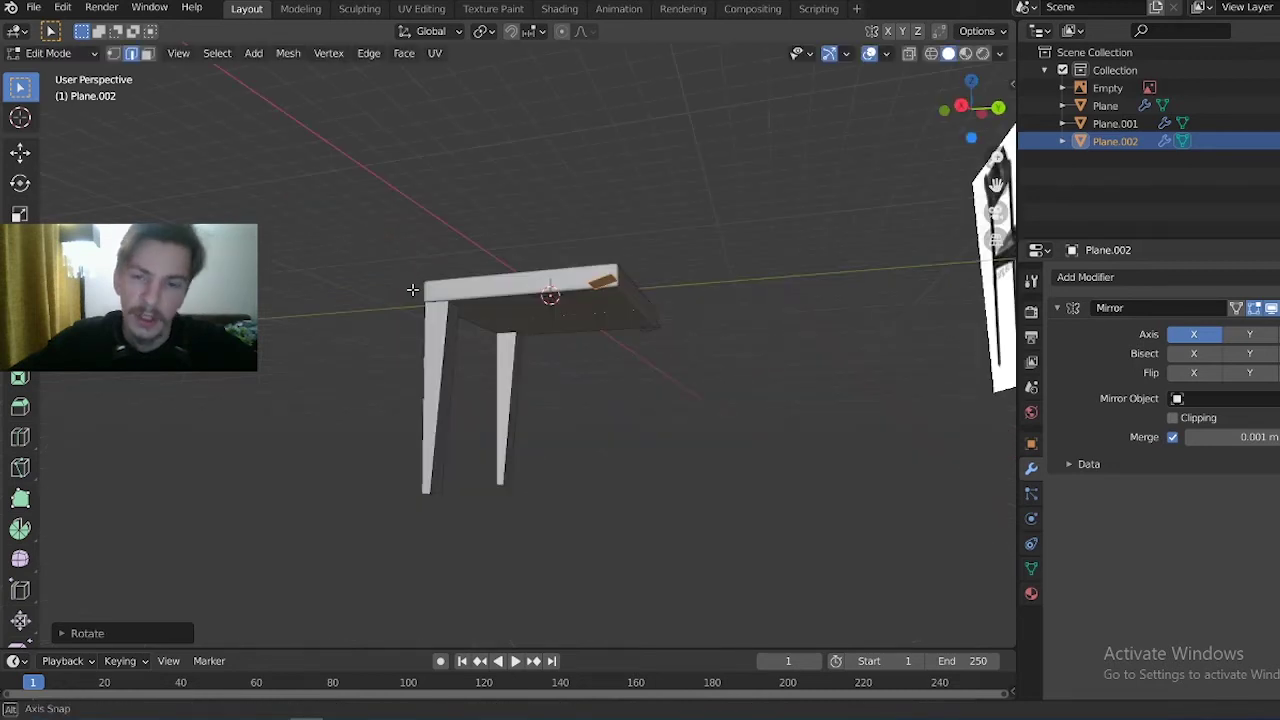
{"action": "key", "text": "e"}
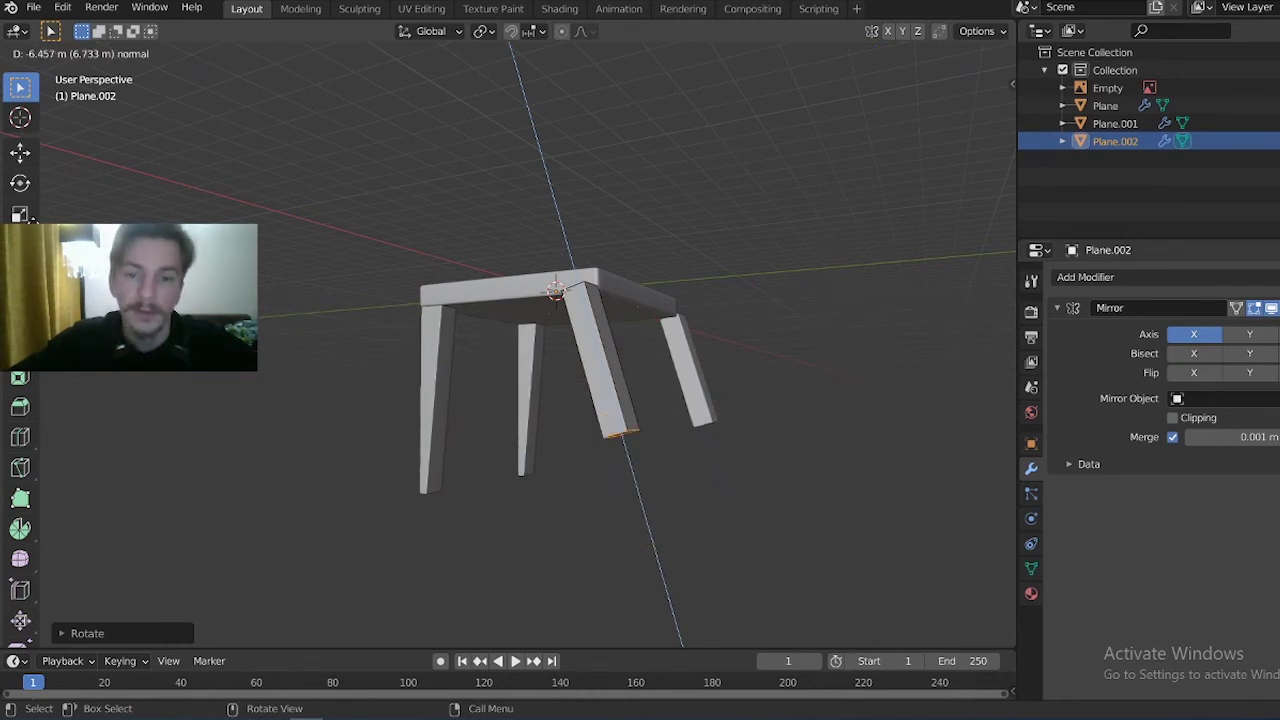
{"action": "key", "text": "Escape"}
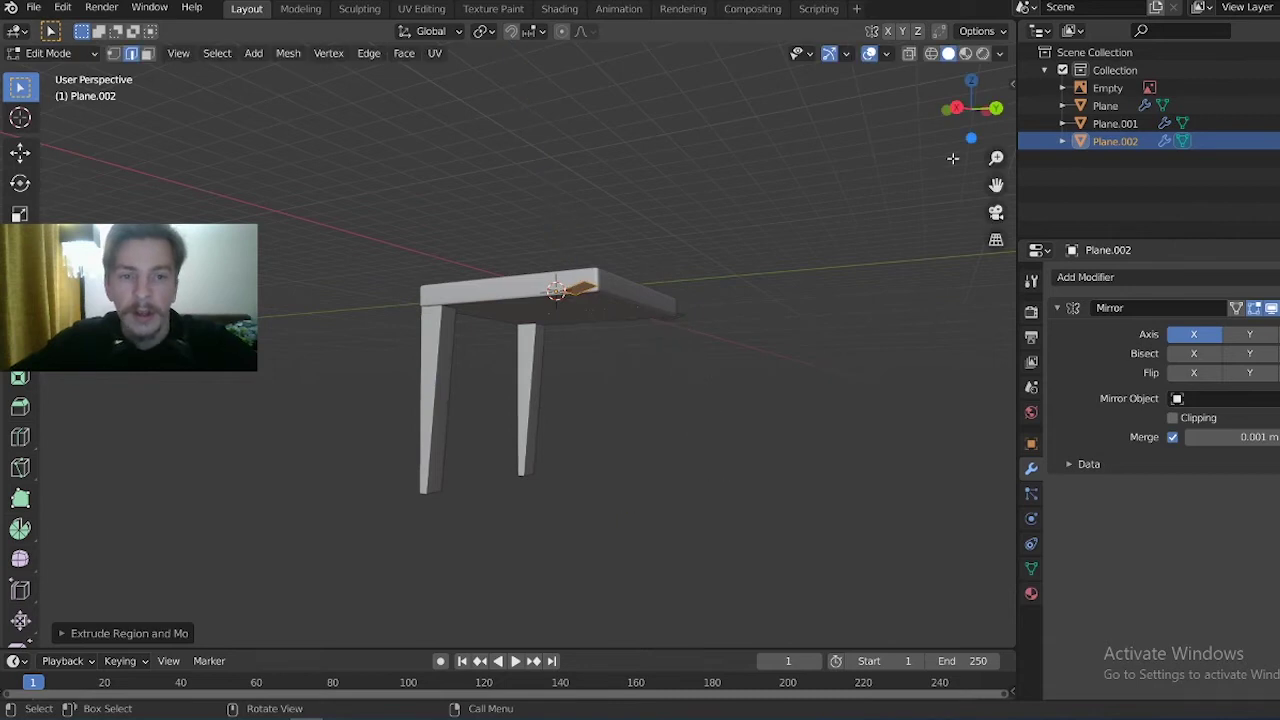
{"action": "left_click", "coordinate": [956, 107]}
{"action": "key", "text": "e"}
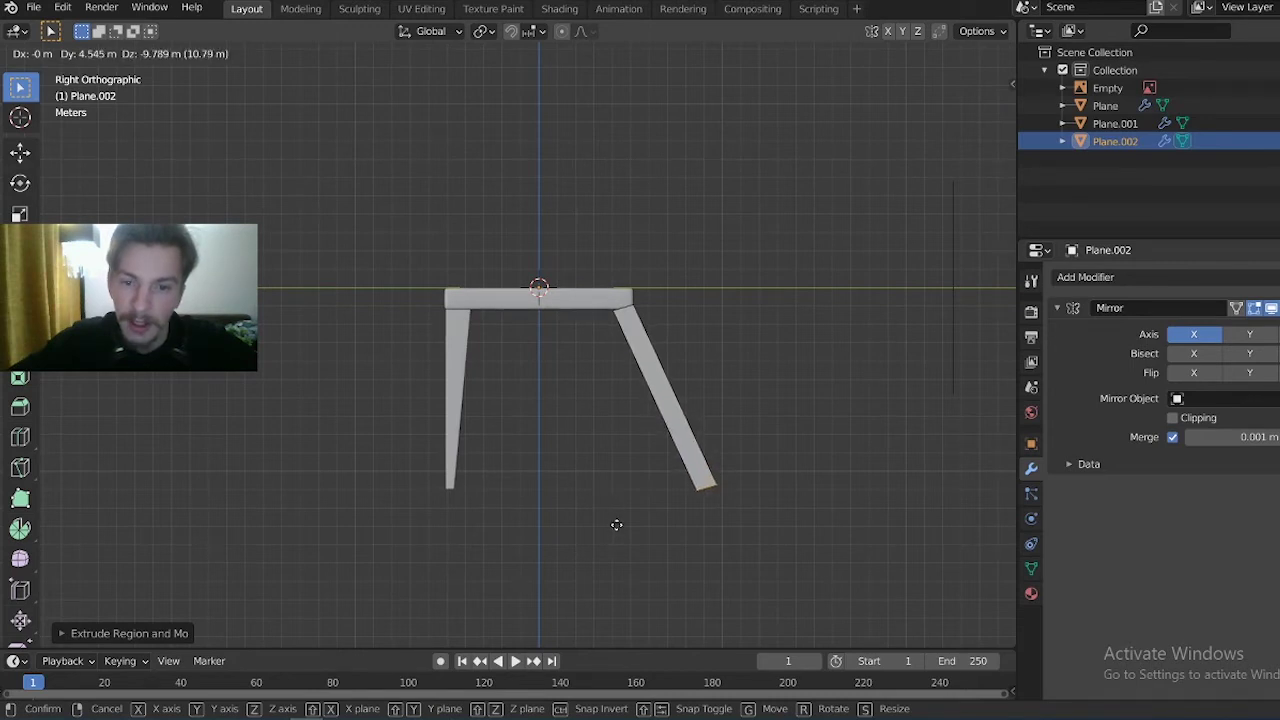
{"action": "left_click", "coordinate": [616, 525]}
Rotate and move the leg's bottom end so the back leg slants backward
{"action": "key", "text": "r"}
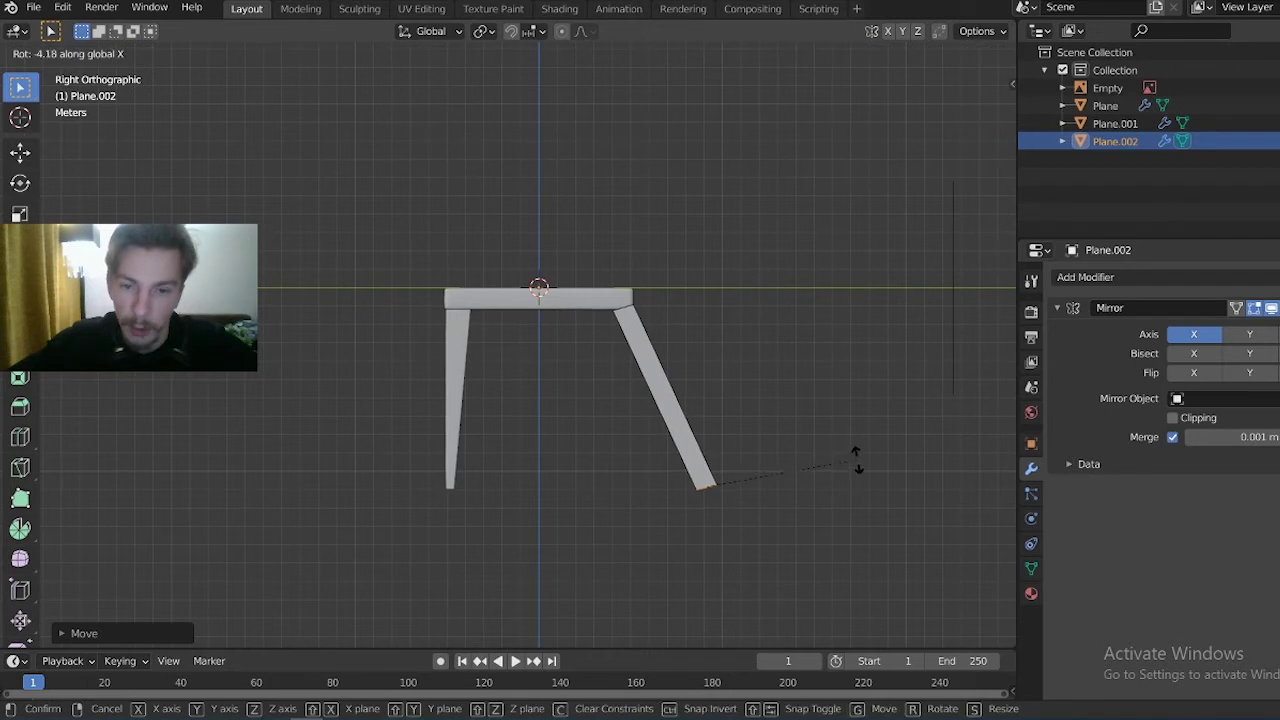
{"action": "left_click", "coordinate": [862, 496]}
{"action": "key", "text": "g"}
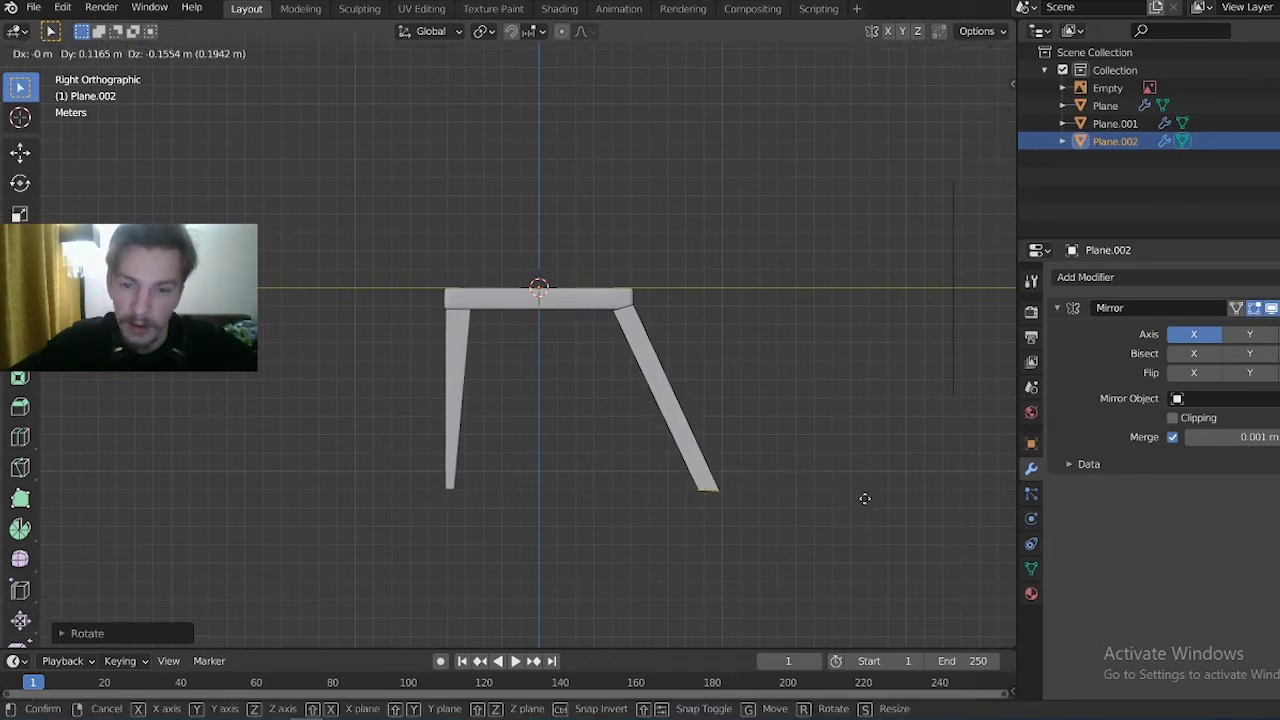
{"action": "left_click", "coordinate": [865, 498]}
{"action": "key", "text": "r"}
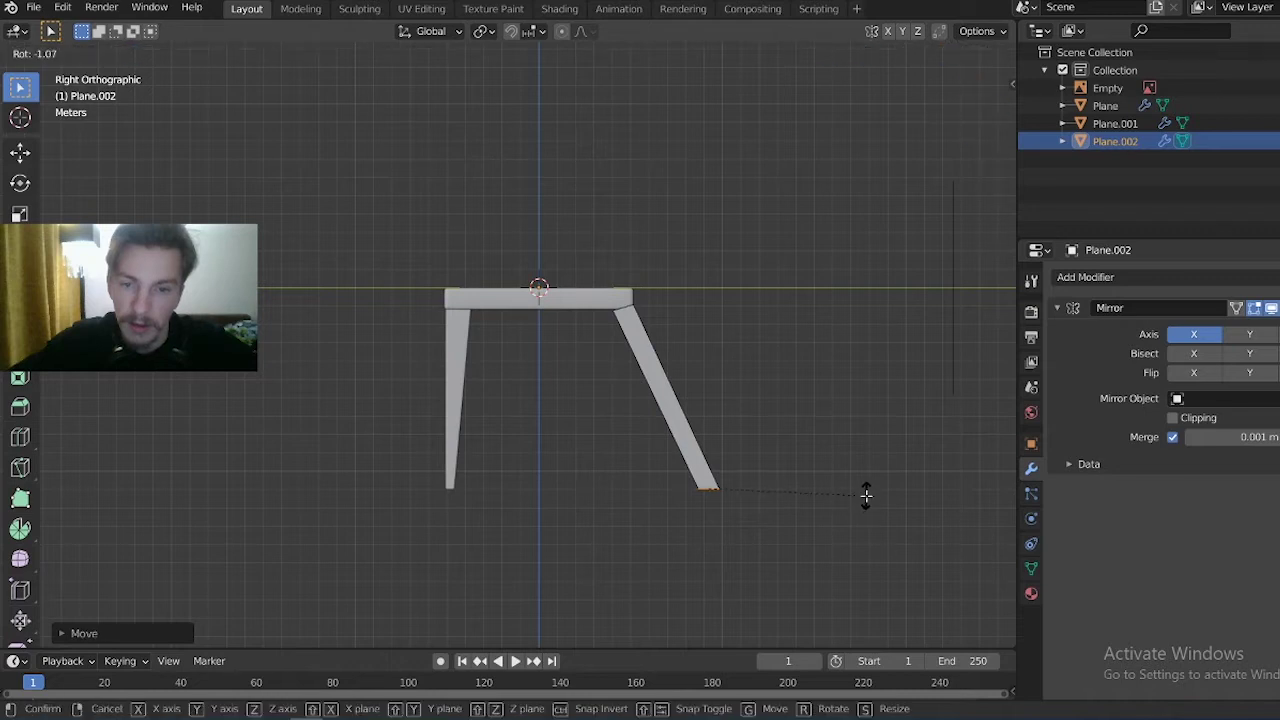
{"action": "left_click", "coordinate": [866, 494]}
{"action": "mouse_move", "coordinate": [443, 299]}
{"action": "middle_mouse_down"}
{"action": "mouse_move", "coordinate": [560, 340]}
{"action": "mouse_move", "coordinate": [578, 392]}
{"action": "mouse_move", "coordinate": [647, 301]}
{"action": "middle_mouse_up"}
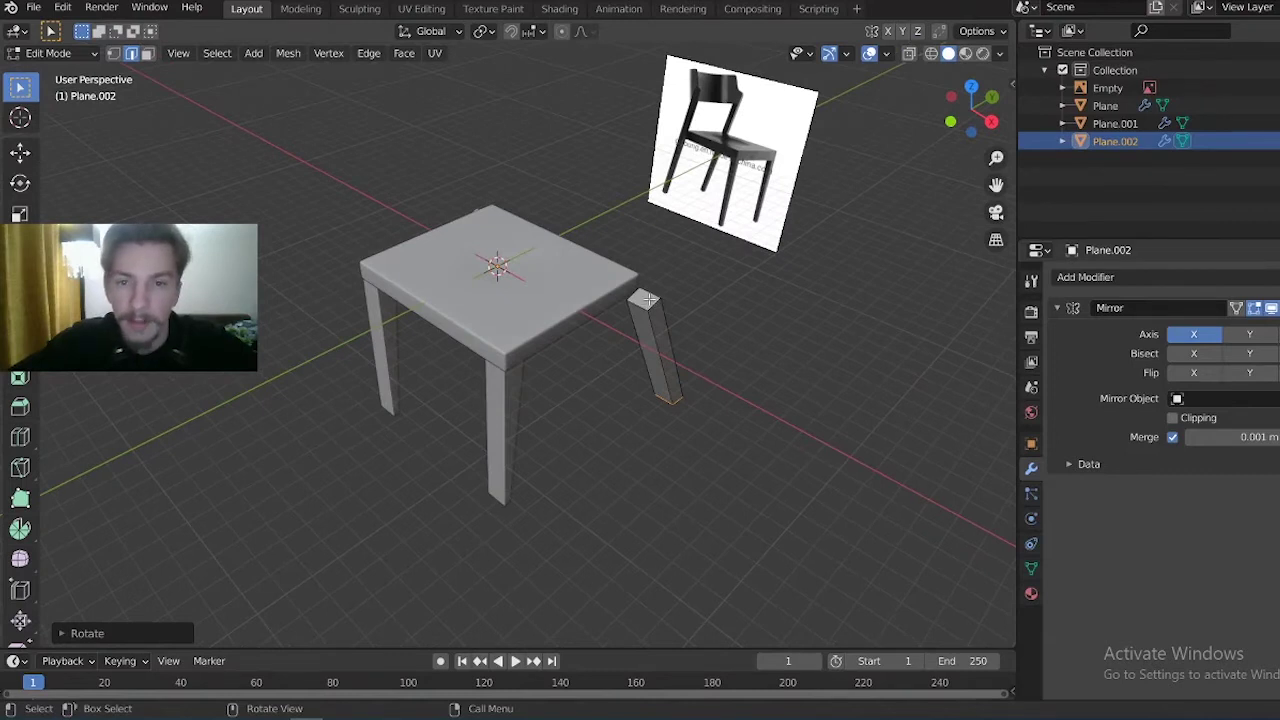
Select the whole back leg and shift it about -0.61 m along X under the seat's rear corner
{"action": "key", "text": "3"}
{"action": "key", "text": "l"}
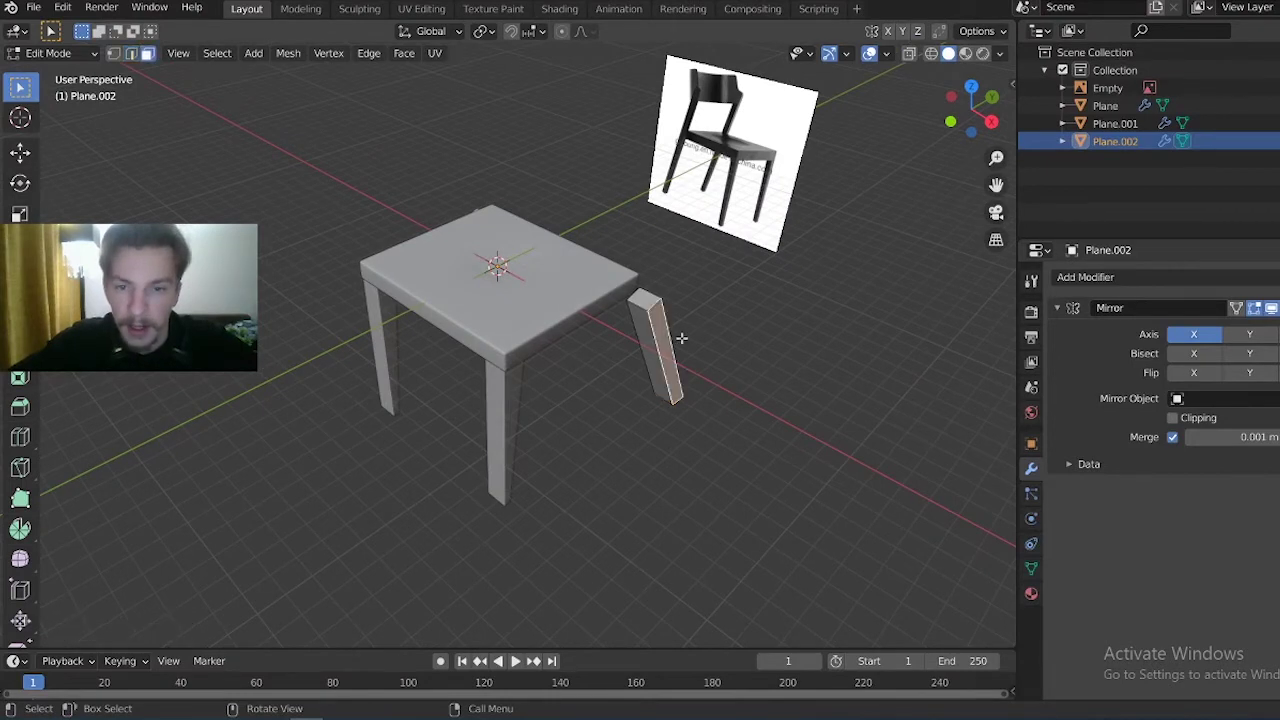
{"action": "key", "text": "g"}
{"action": "key", "text": "x"}
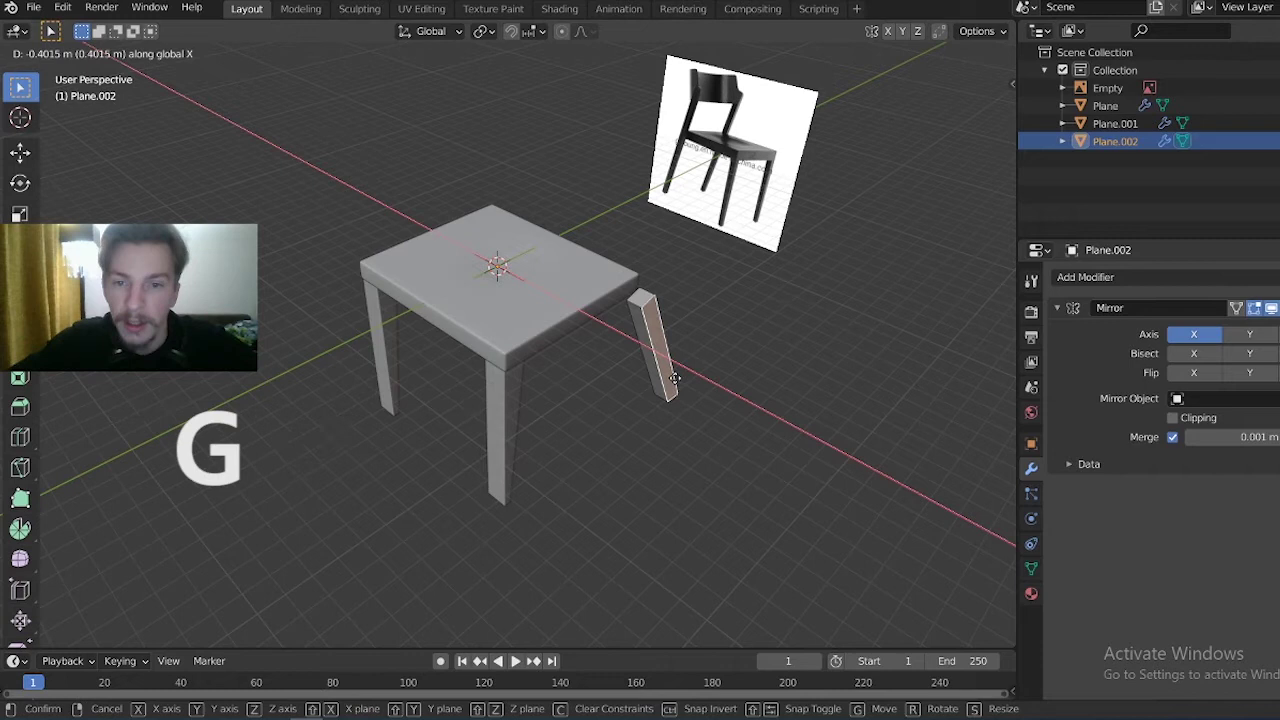
{"action": "key", "text": "x"}
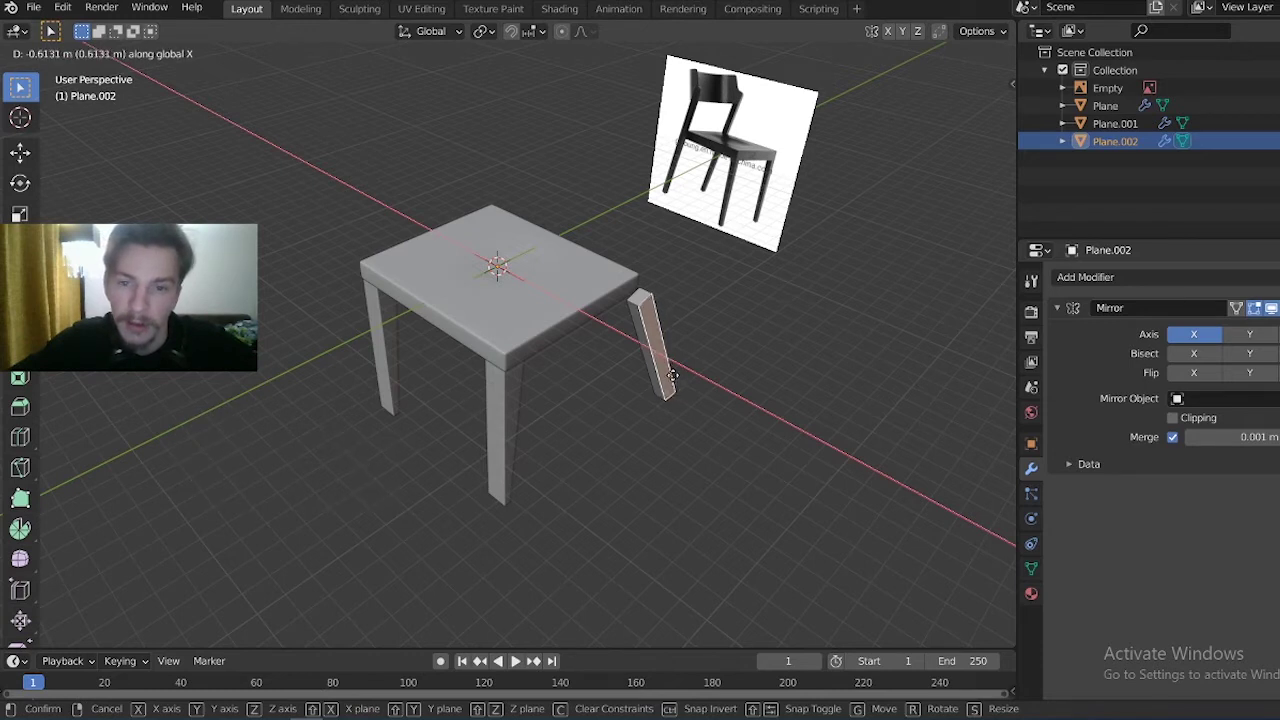
{"action": "left_click", "coordinate": [674, 372]}
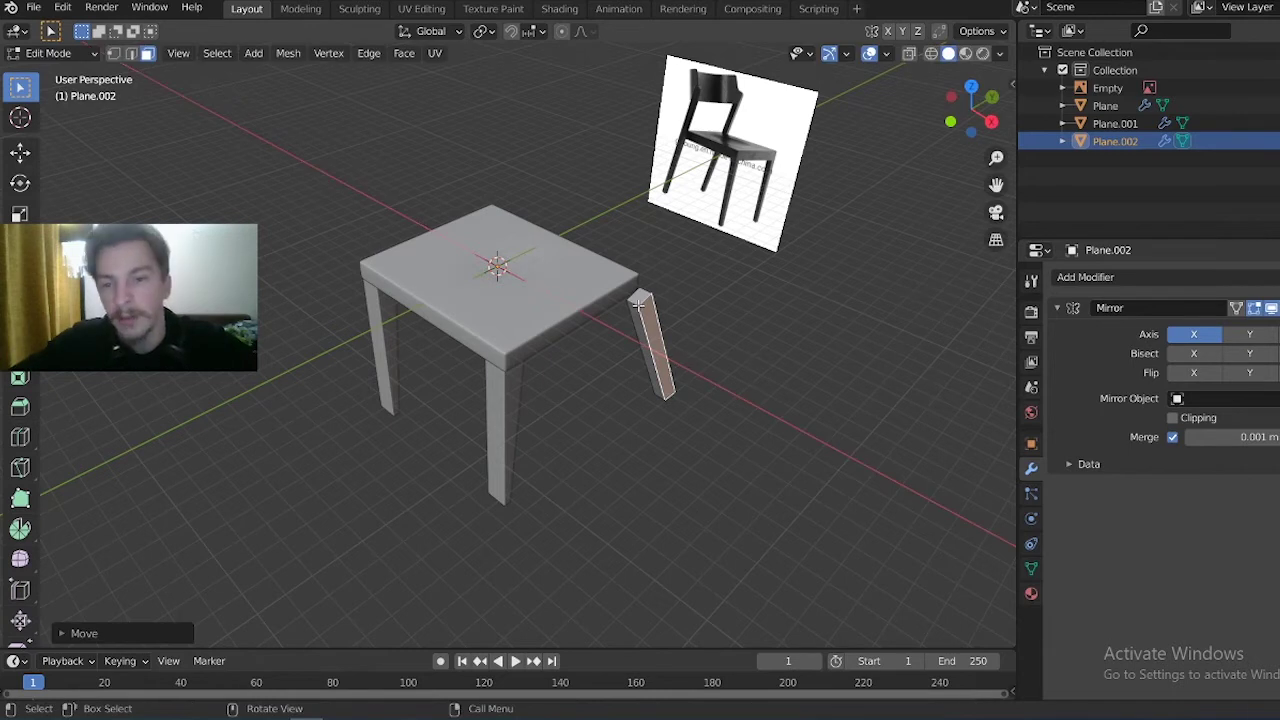
{"action": "left_click", "coordinate": [638, 298]}
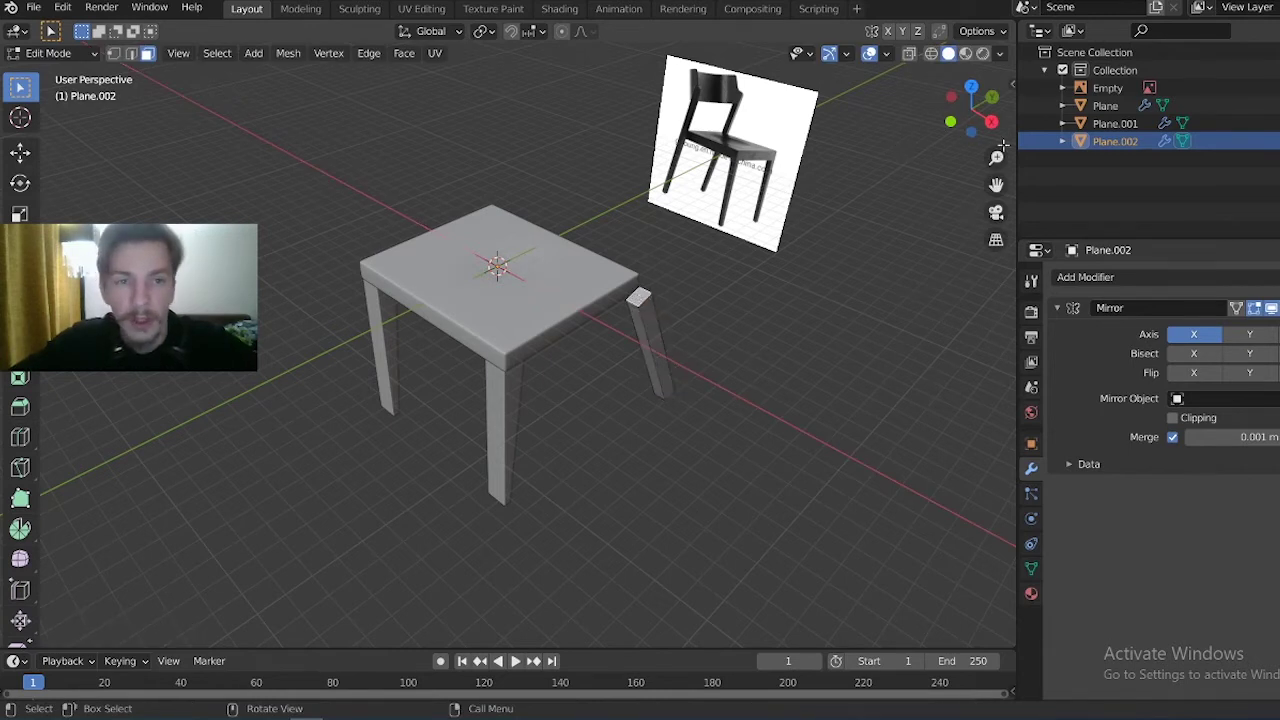
Extrude the back-leg tops upward past the seat and shift them about -1.275 m along Y
{"action": "left_click", "coordinate": [991, 122]}
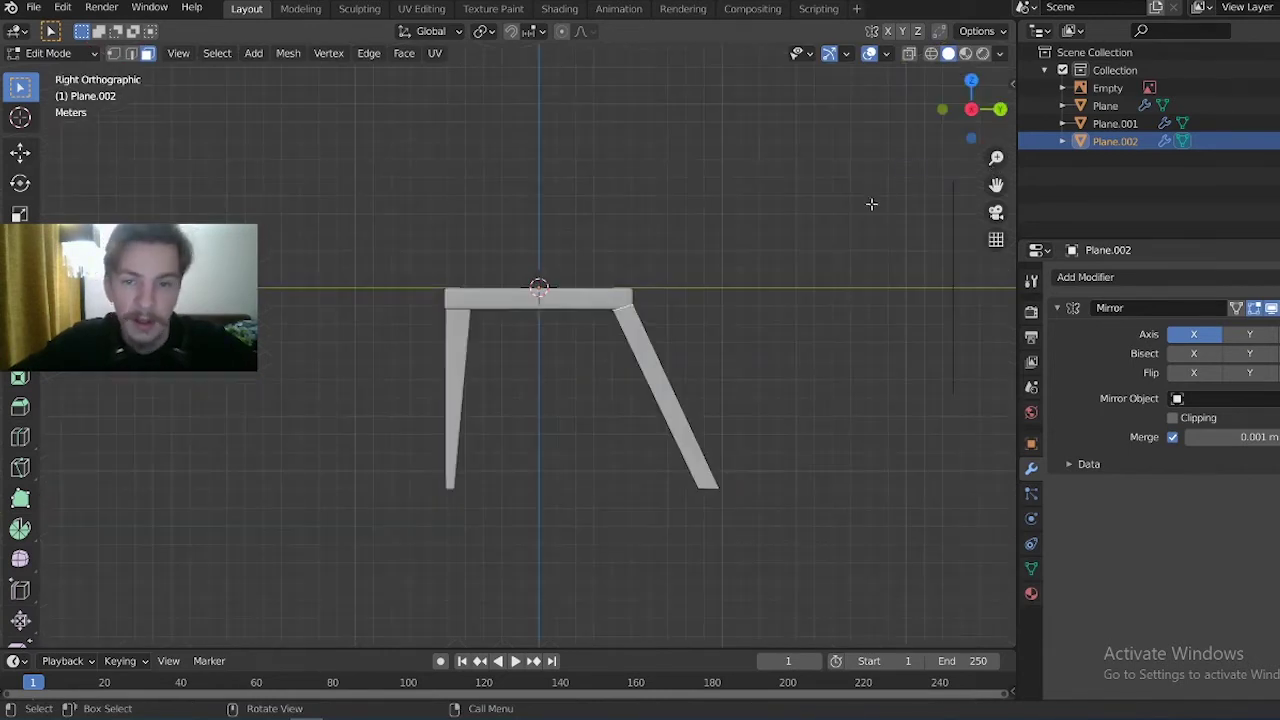
{"action": "key", "text": "e"}
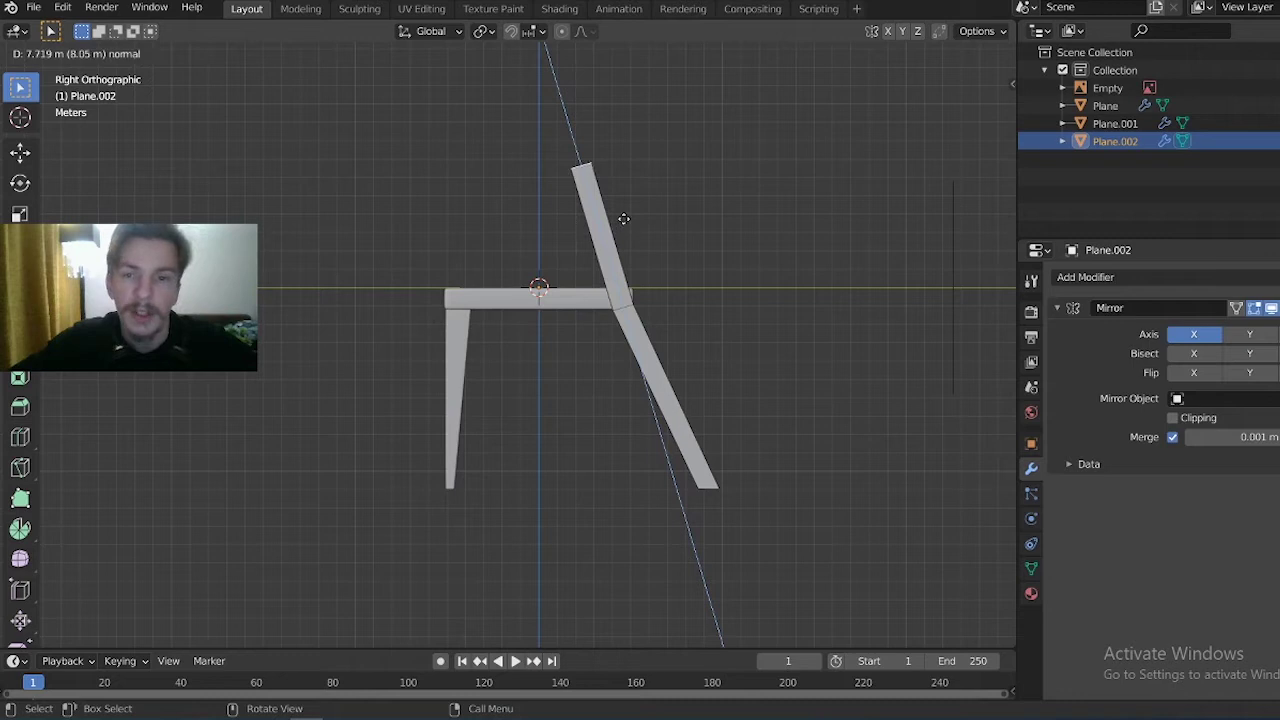
{"action": "left_click", "coordinate": [624, 220]}
{"action": "mouse_move", "coordinate": [623, 211]}
{"action": "middle_mouse_down"}
{"action": "mouse_move", "coordinate": [745, 275]}
{"action": "mouse_move", "coordinate": [339, 249]}
{"action": "middle_mouse_up"}
{"action": "middle_click_drag", "start_coordinate": [469, 209], "coordinate": [581, 204]}
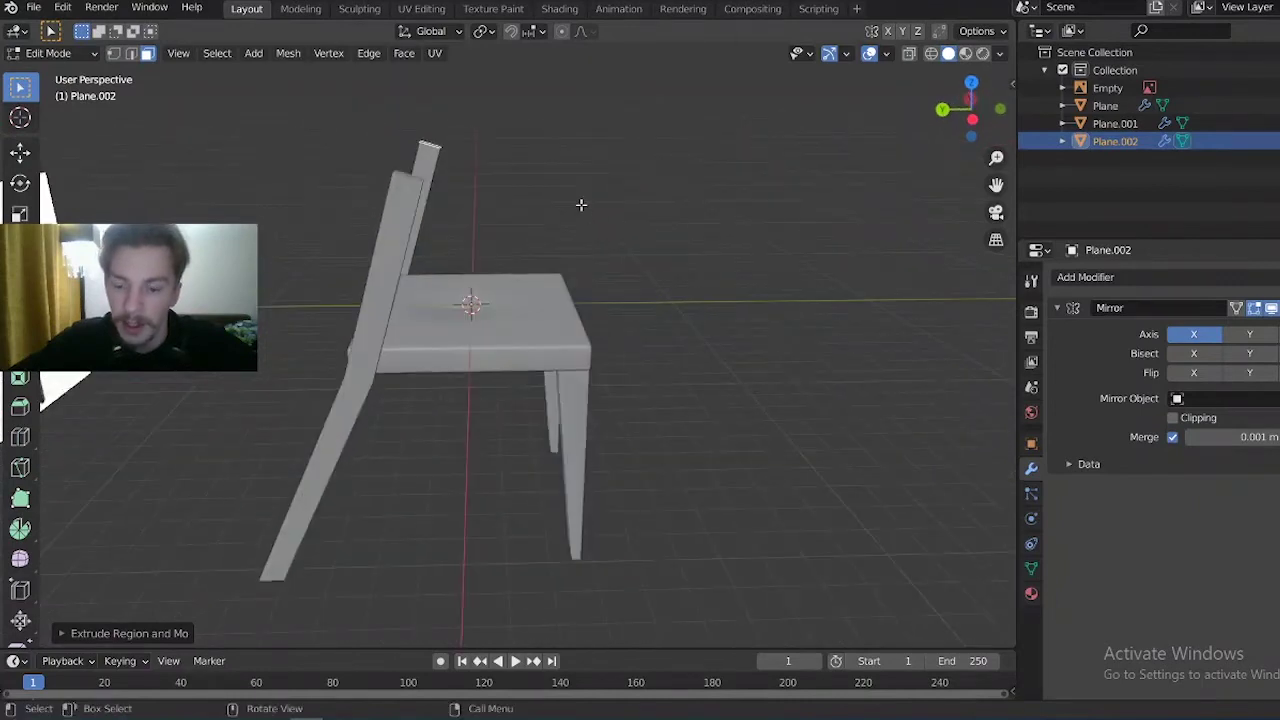
{"action": "key", "text": "g"}
{"action": "key", "text": "y"}
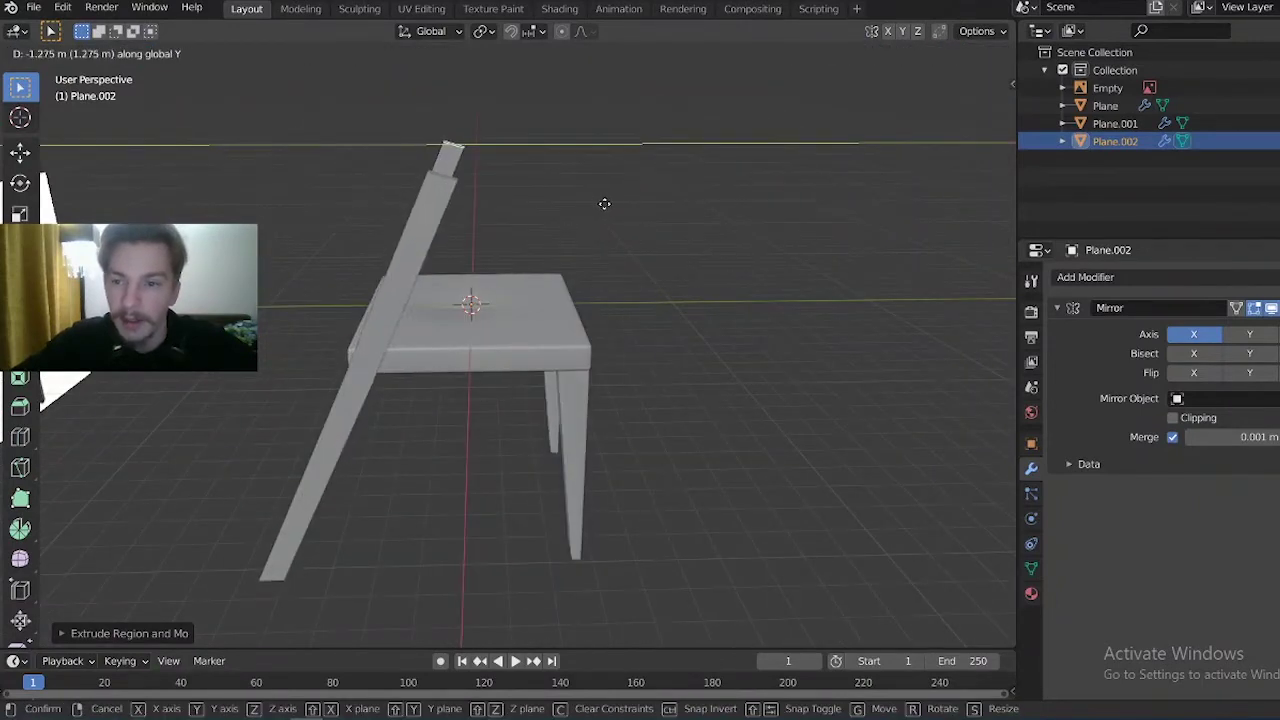
{"action": "left_click", "coordinate": [604, 204]}
{"action": "mouse_move", "coordinate": [604, 204]}
{"action": "middle_mouse_down"}
{"action": "mouse_move", "coordinate": [407, 227]}
{"action": "mouse_move", "coordinate": [471, 194]}
{"action": "mouse_move", "coordinate": [300, 245]}
{"action": "middle_mouse_up"}
{"action": "key", "text": "Tab"}
Rotate the back legs and posts about -10.34° around X so they lean backward
{"action": "middle_click_drag", "start_coordinate": [524, 312], "coordinate": [593, 276]}
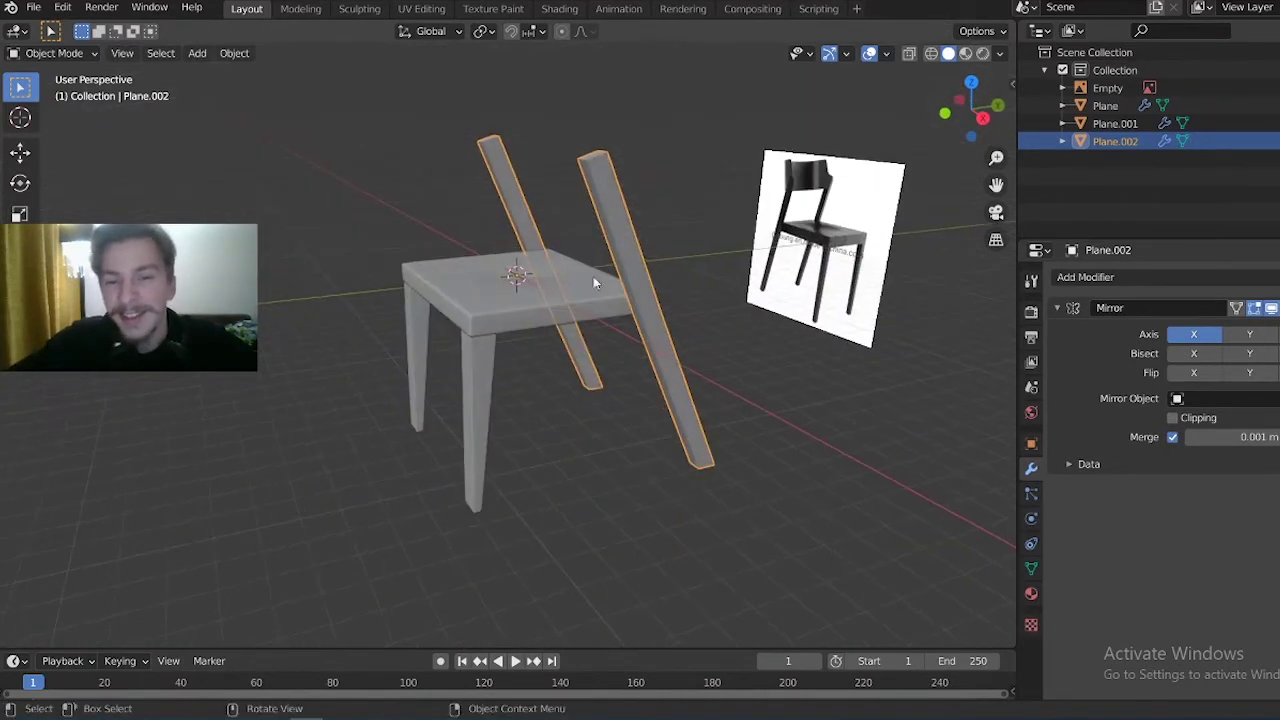
{"action": "key", "text": "r"}
{"action": "key", "text": "x"}
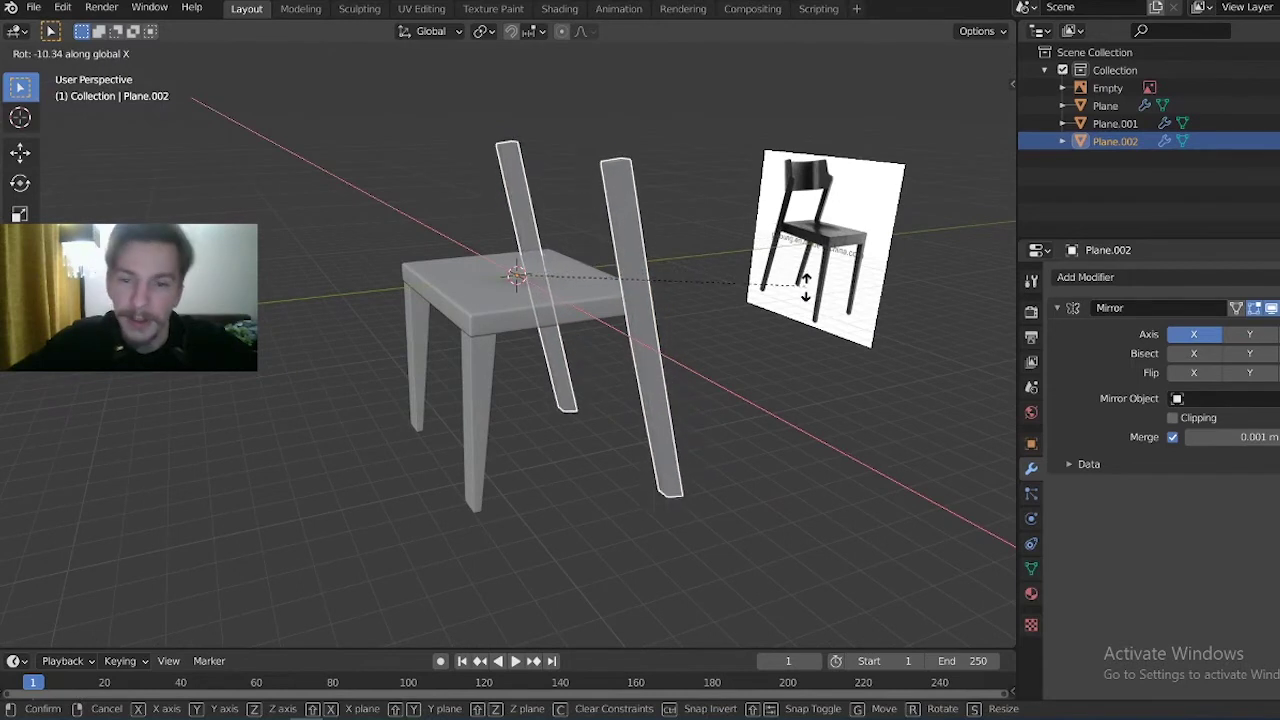
{"action": "left_click", "coordinate": [815, 300]}
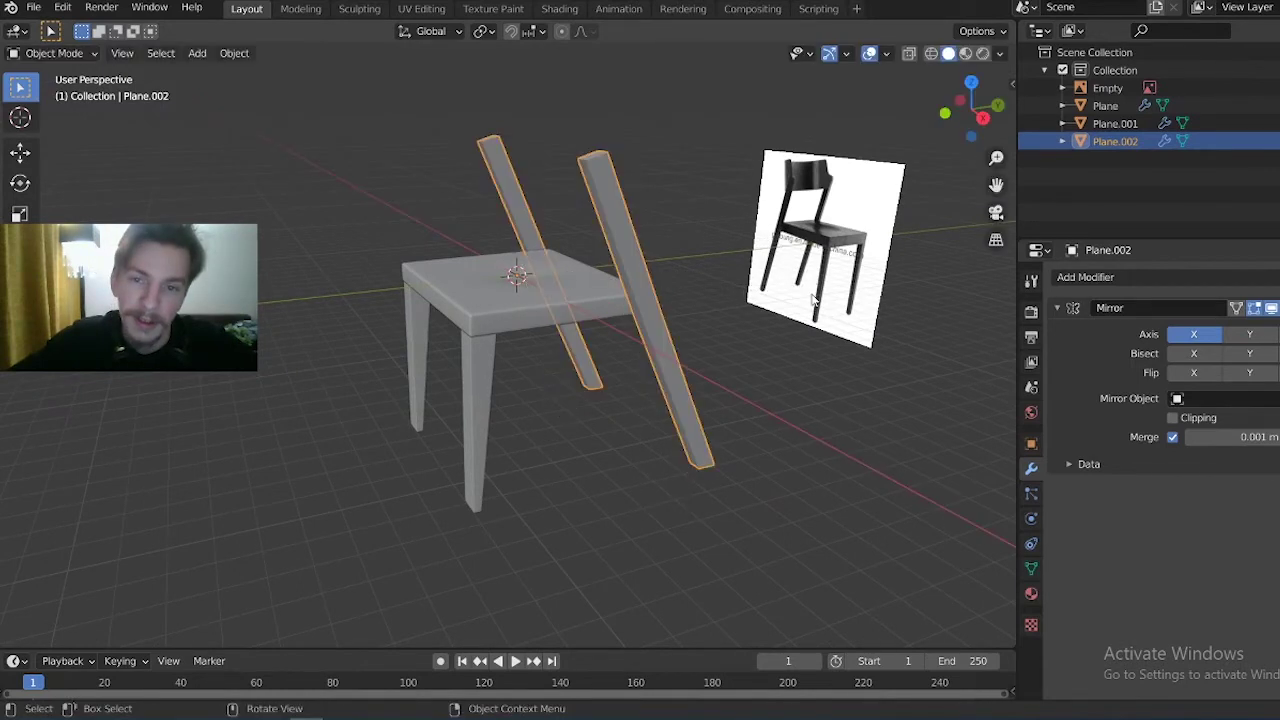
{"action": "mouse_move", "coordinate": [610, 148]}
{"action": "middle_mouse_down"}
{"action": "mouse_move", "coordinate": [617, 253]}
{"action": "mouse_move", "coordinate": [638, 236]}
{"action": "mouse_move", "coordinate": [540, 258]}
{"action": "middle_mouse_up"}
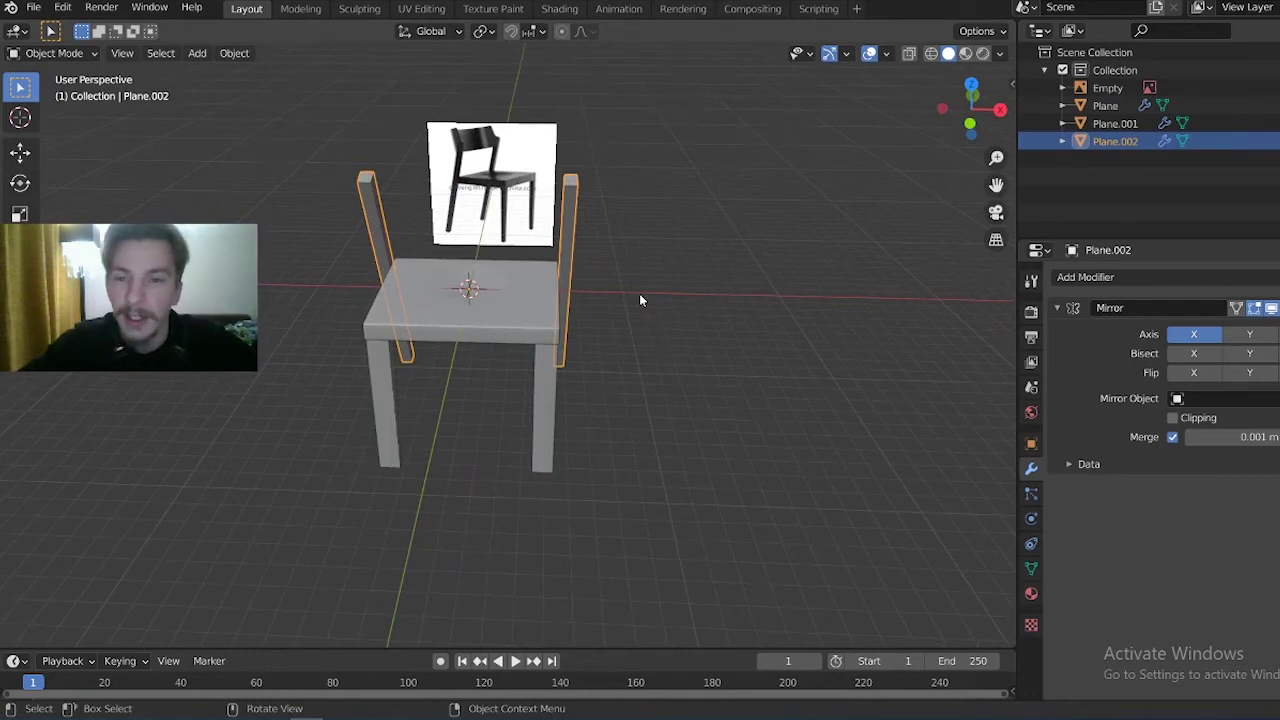
{"action": "key", "text": "ctrl+5"}
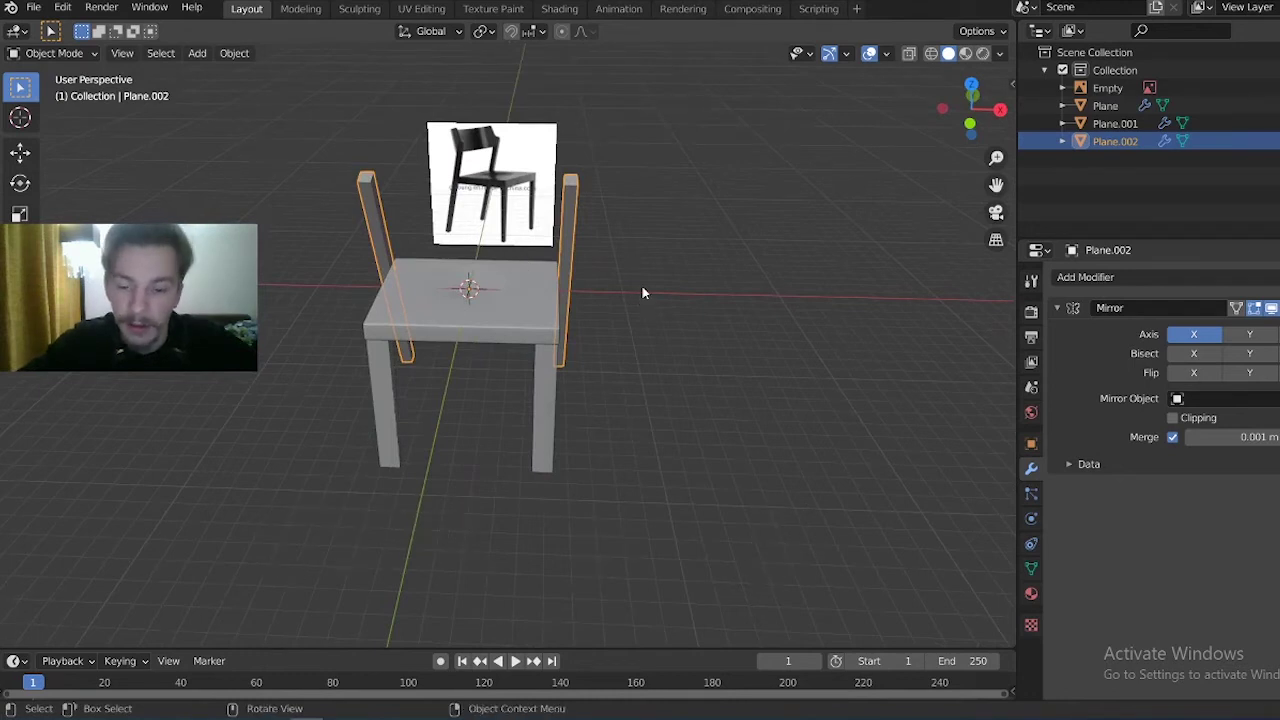
{"action": "middle_click_drag", "start_coordinate": [641, 284], "coordinate": [526, 264]}
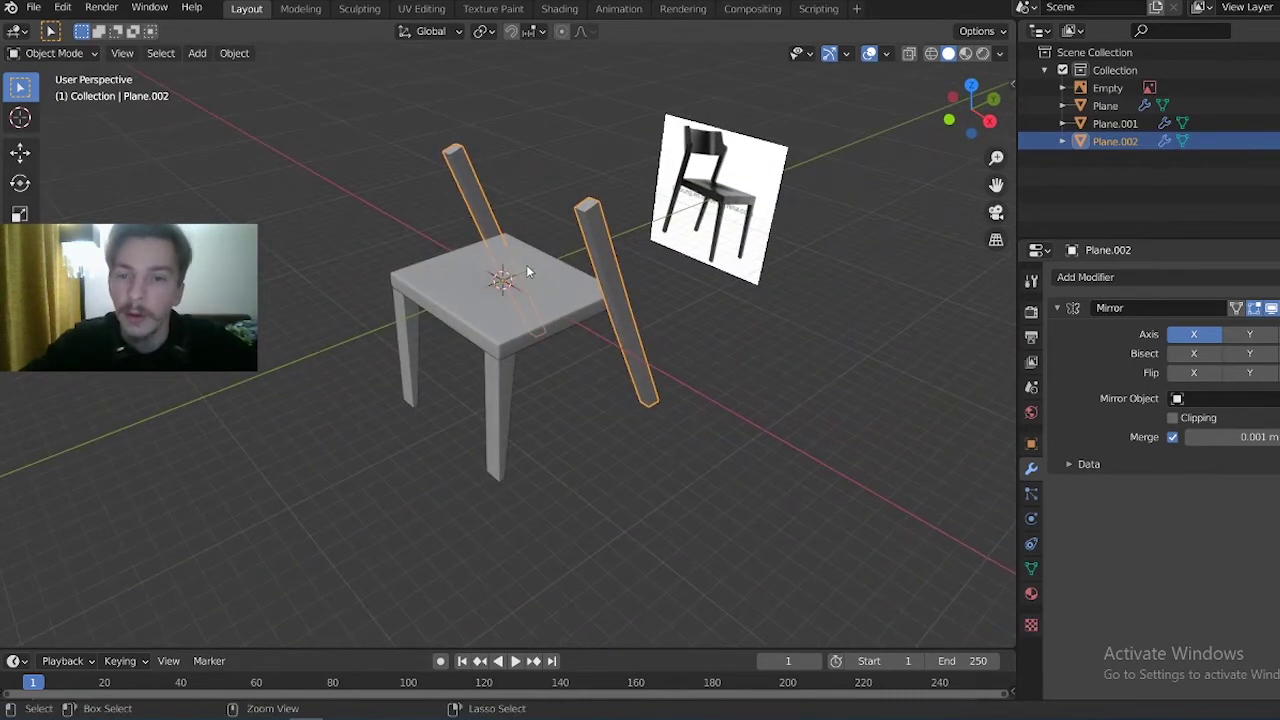
Add level 5 Subdivision to the back legs and enter Edit Mode
{"action": "key", "text": "ctrl+5"}
{"action": "key", "text": "grave"}
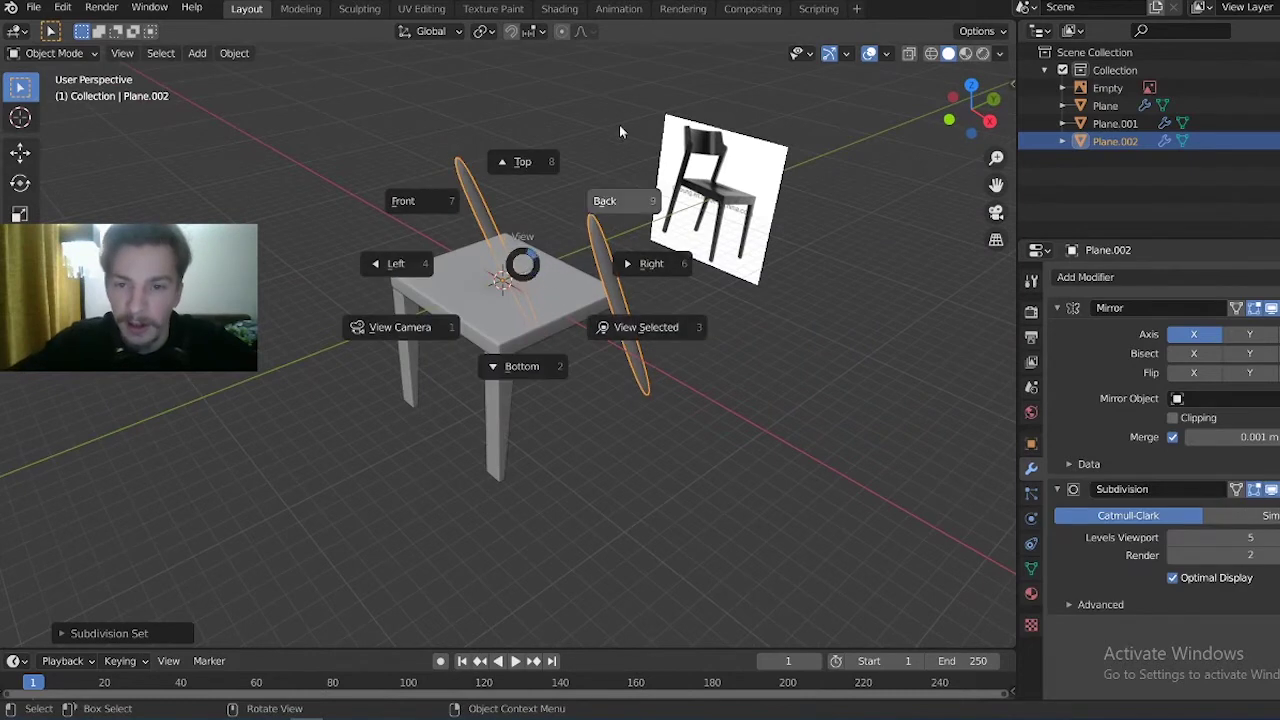
{"action": "key", "text": "Escape"}
{"action": "key", "text": "Tab"}
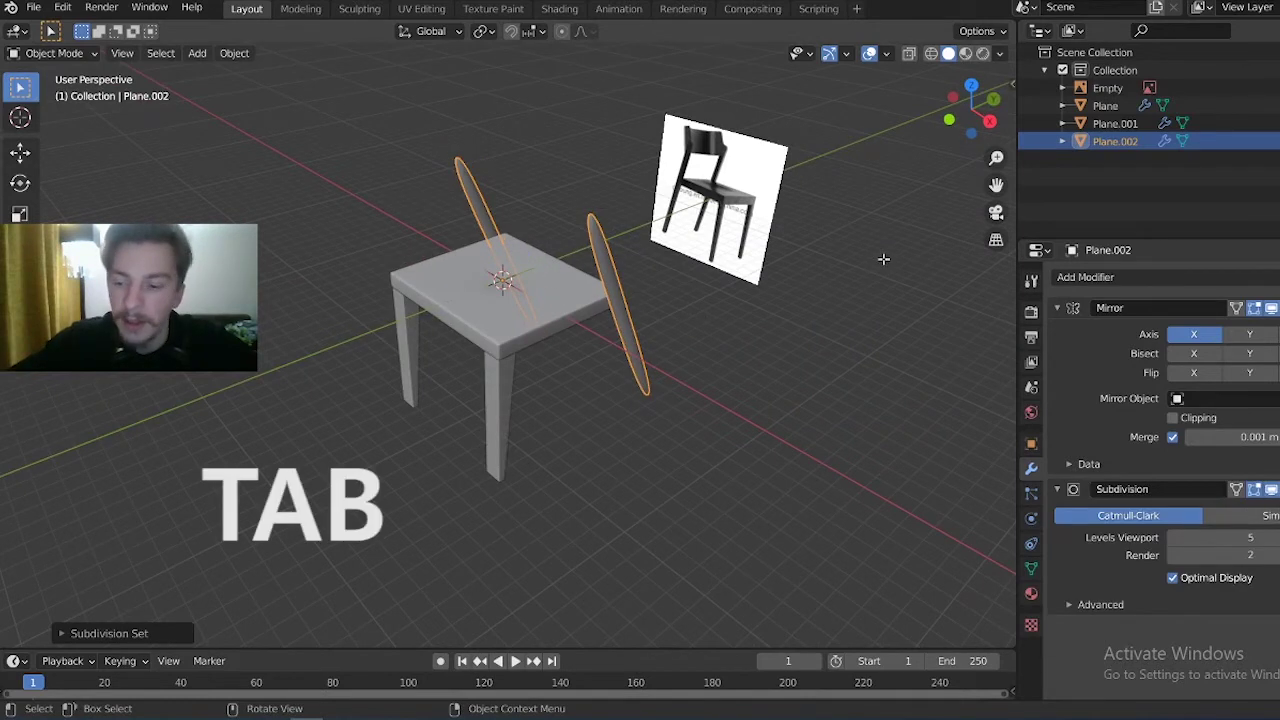
{"action": "key", "text": "F2"}
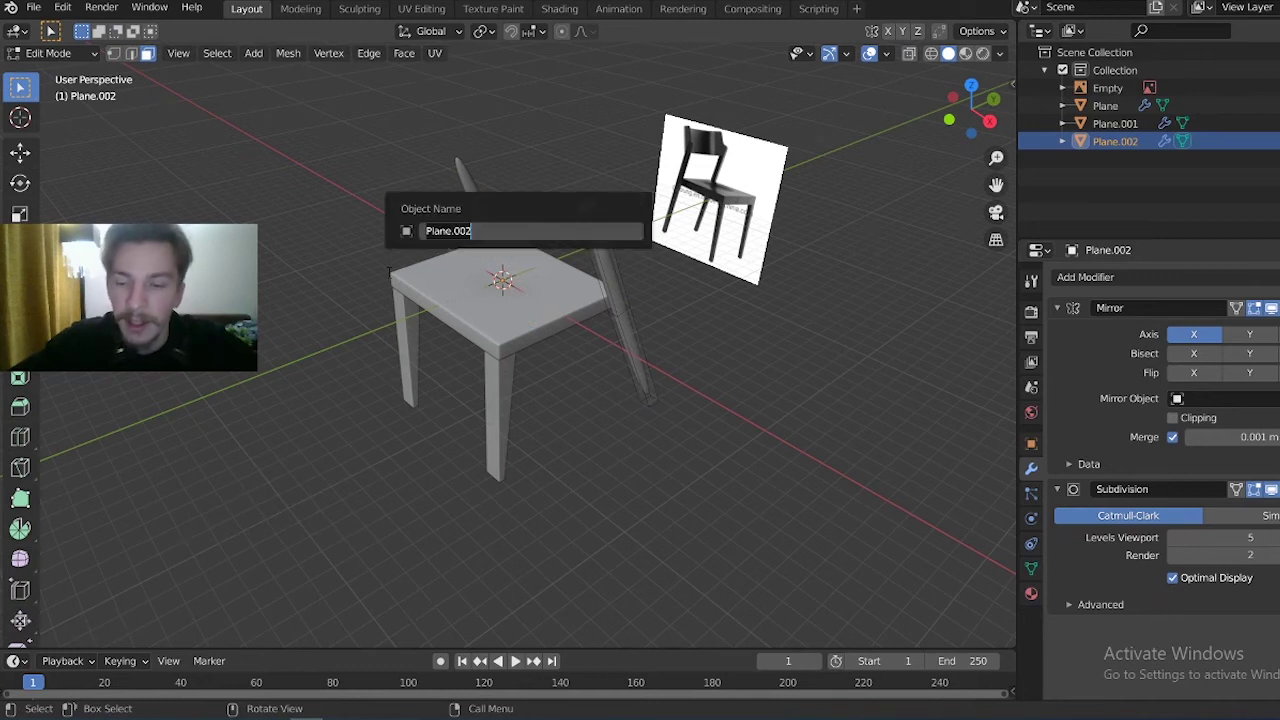
{"action": "key", "text": "Escape"}
{"action": "scroll", "coordinate": [610, 225], "scroll_direction": "up", "scroll_amount": 2}
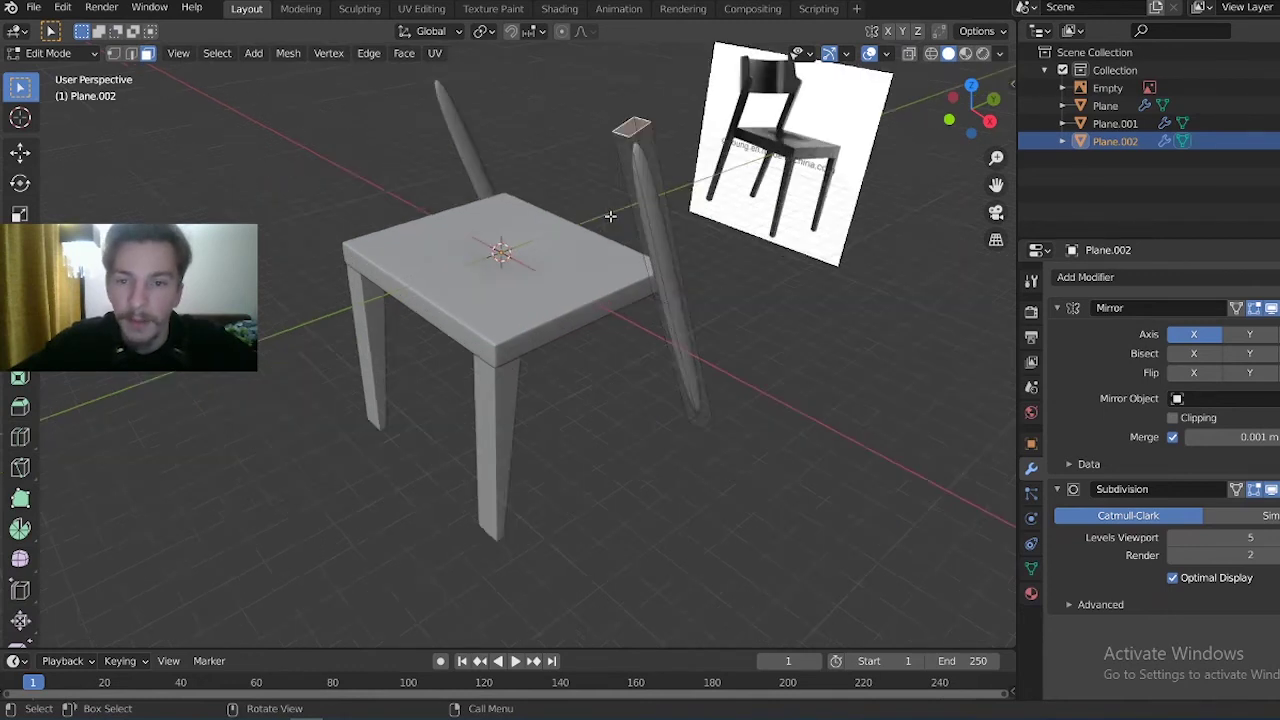
{"action": "scroll", "coordinate": [612, 220], "scroll_direction": "up", "scroll_amount": 3}
{"action": "scroll", "coordinate": [623, 208], "scroll_direction": "up", "scroll_amount": 2}
{"action": "middle_click_drag", "start_coordinate": [720, 184], "coordinate": [727, 177]}
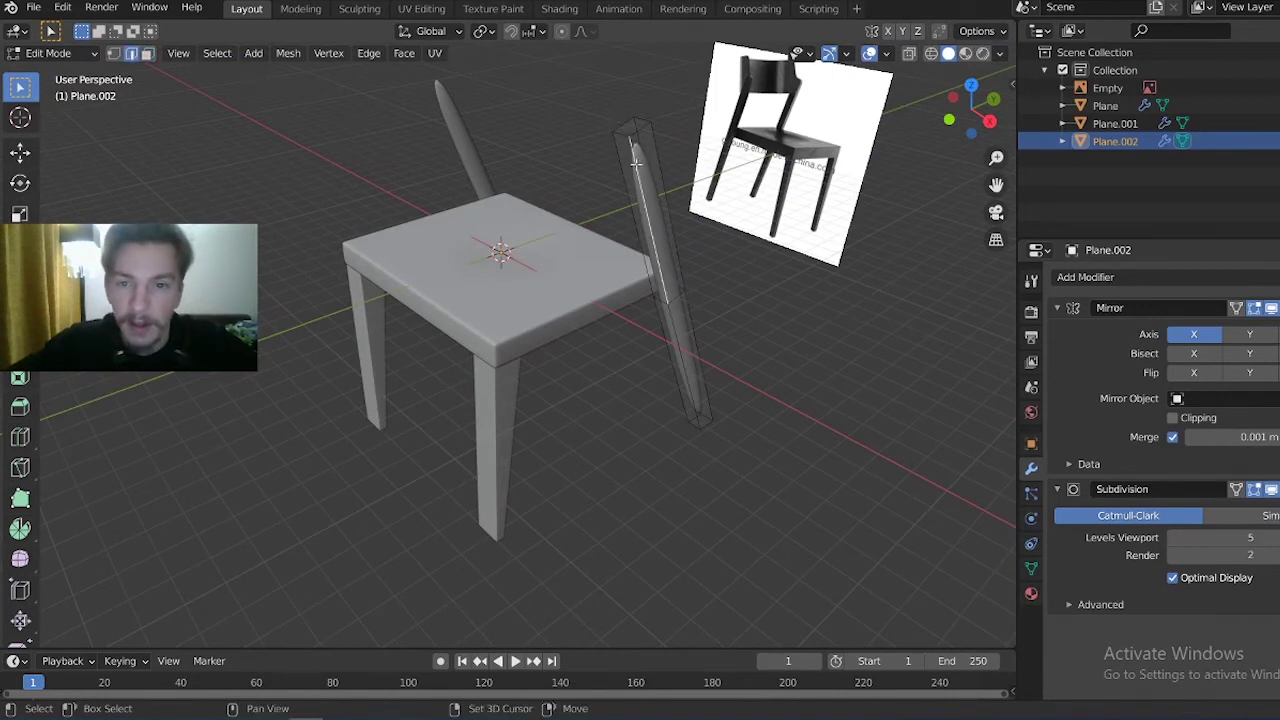
Select the back leg's top face, whole leg, and bottom foot for beveling
{"action": "left_click_drag", "start_coordinate": [585, 99], "coordinate": [690, 155]}
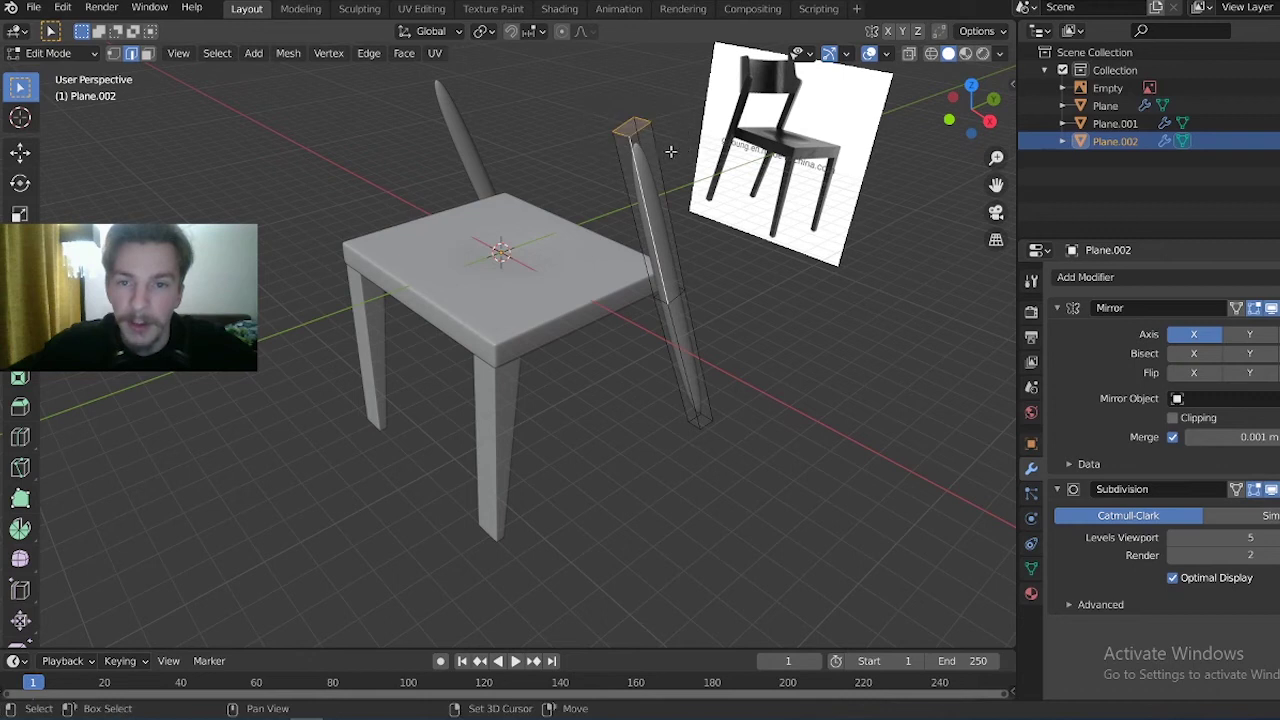
{"action": "key", "text": "ctrl+l"}
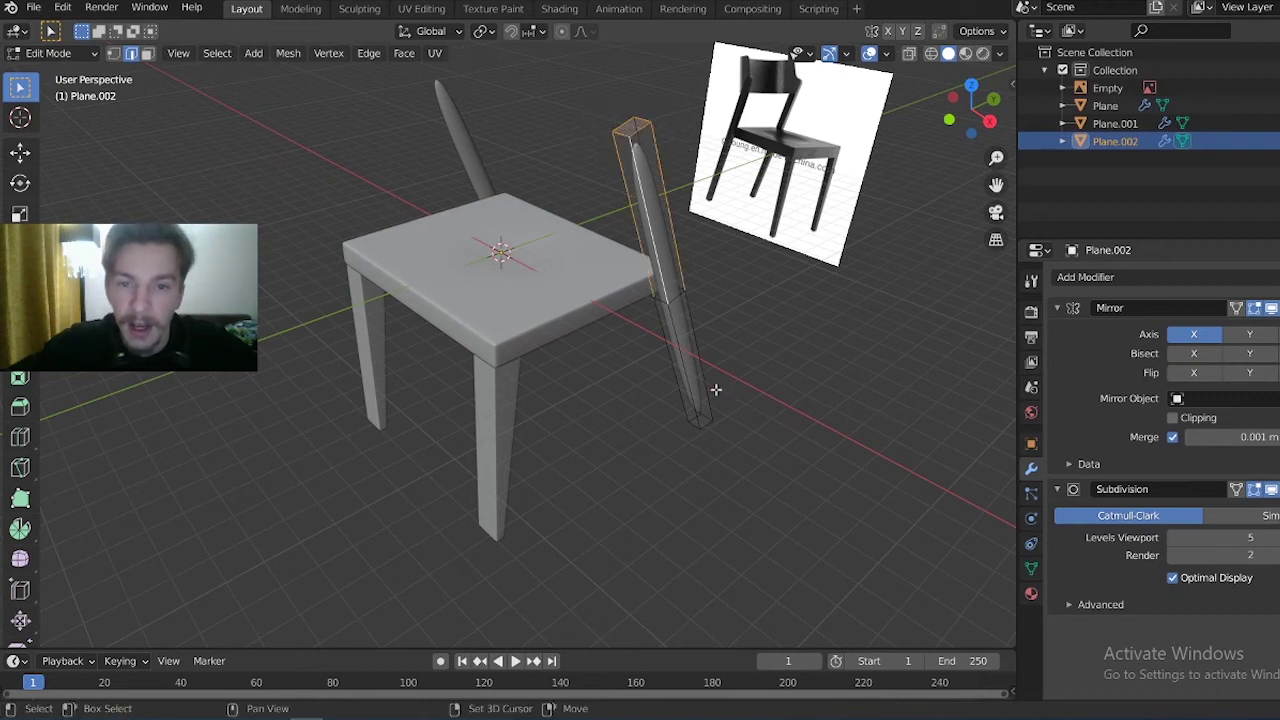
{"action": "mouse_move", "coordinate": [748, 463]}
{"action": "left_mouse_down"}
{"action": "mouse_move", "coordinate": [663, 400]}
{"action": "mouse_move", "coordinate": [620, 394]}
{"action": "left_mouse_up"}
{"action": "mouse_move", "coordinate": [757, 400]}
{"action": "middle_mouse_down"}
{"action": "mouse_move", "coordinate": [694, 443]}
{"action": "mouse_move", "coordinate": [559, 140]}
{"action": "middle_mouse_up"}
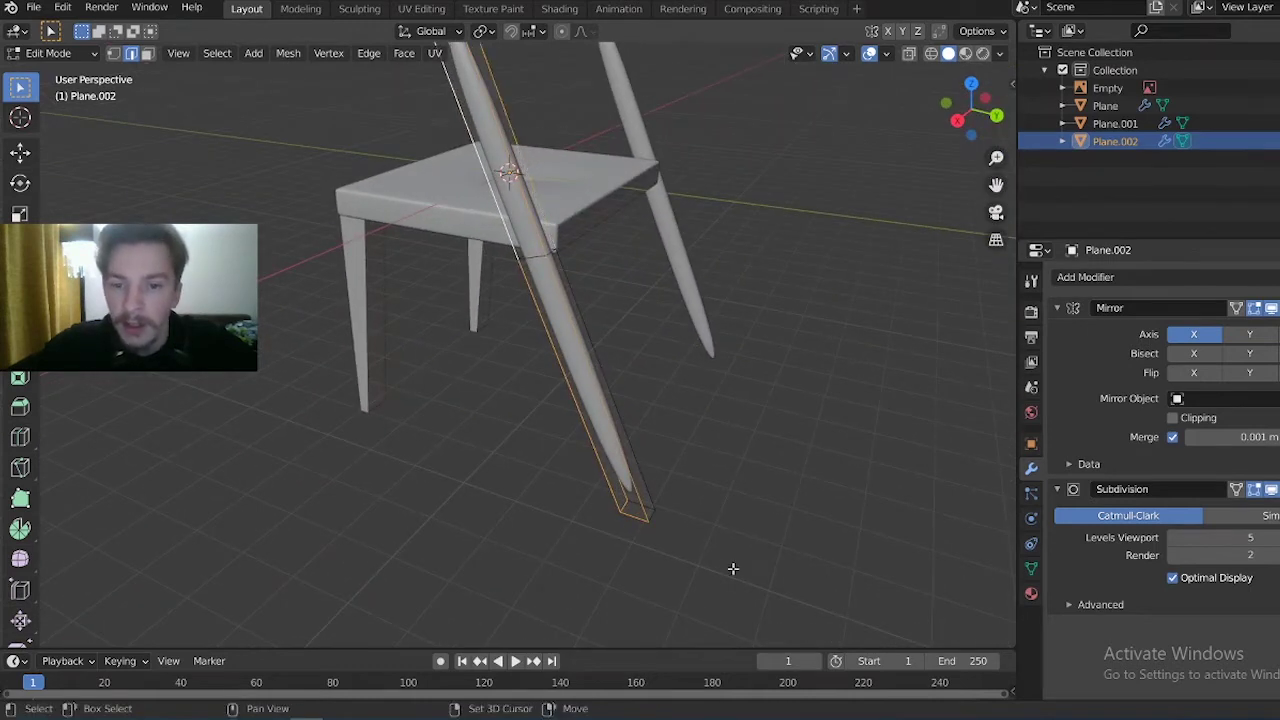
{"action": "middle_click_drag", "start_coordinate": [586, 457], "coordinate": [574, 489]}
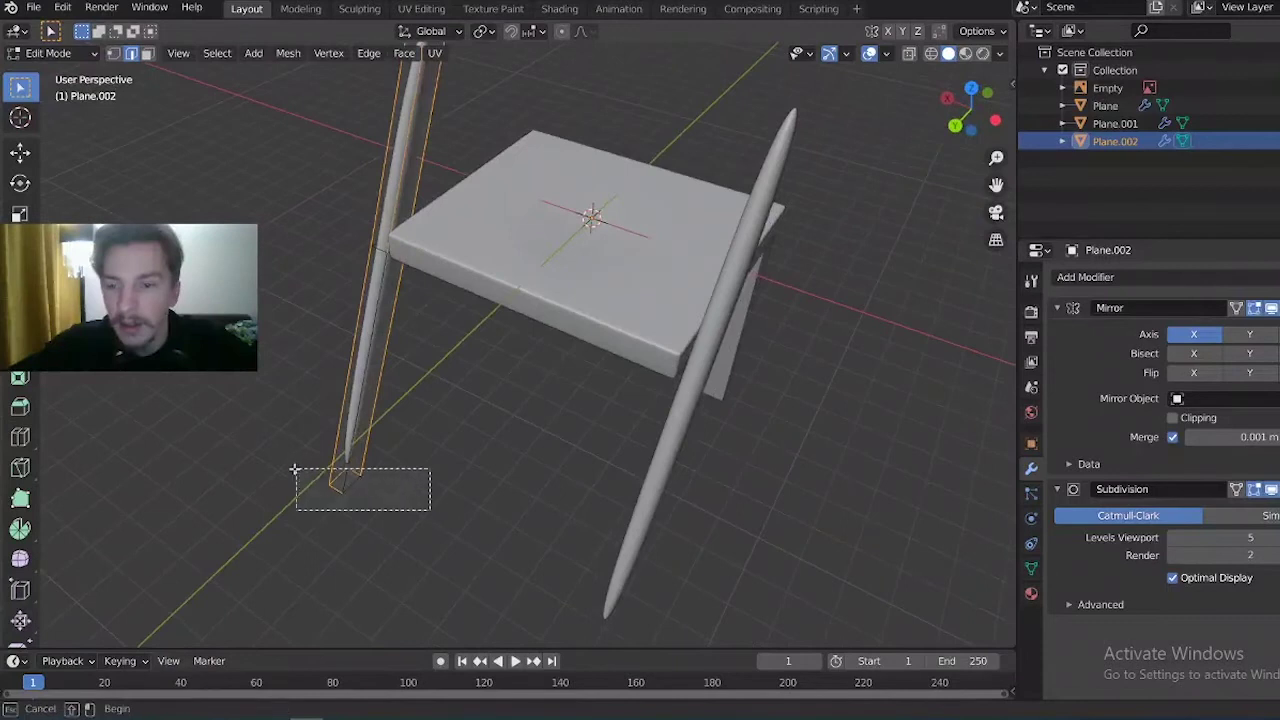
{"action": "left_click_drag", "start_coordinate": [394, 479], "coordinate": [302, 386]}
{"action": "mouse_move", "coordinate": [440, 395]}
{"action": "middle_mouse_down"}
{"action": "mouse_move", "coordinate": [389, 362]}
{"action": "mouse_move", "coordinate": [200, 443]}
{"action": "mouse_move", "coordinate": [473, 217]}
{"action": "middle_mouse_up"}
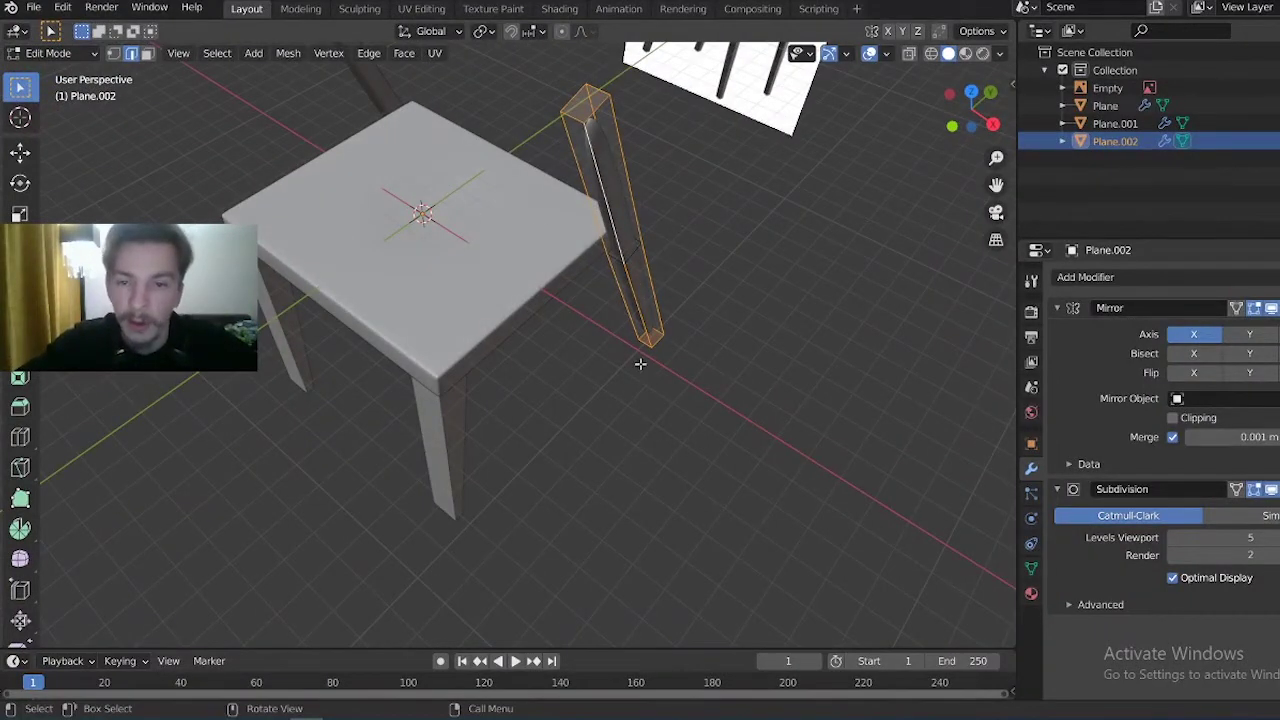
Bevel the selected leg edges with two segments of about 0.205 m
{"action": "key", "text": "ctrl+b"}
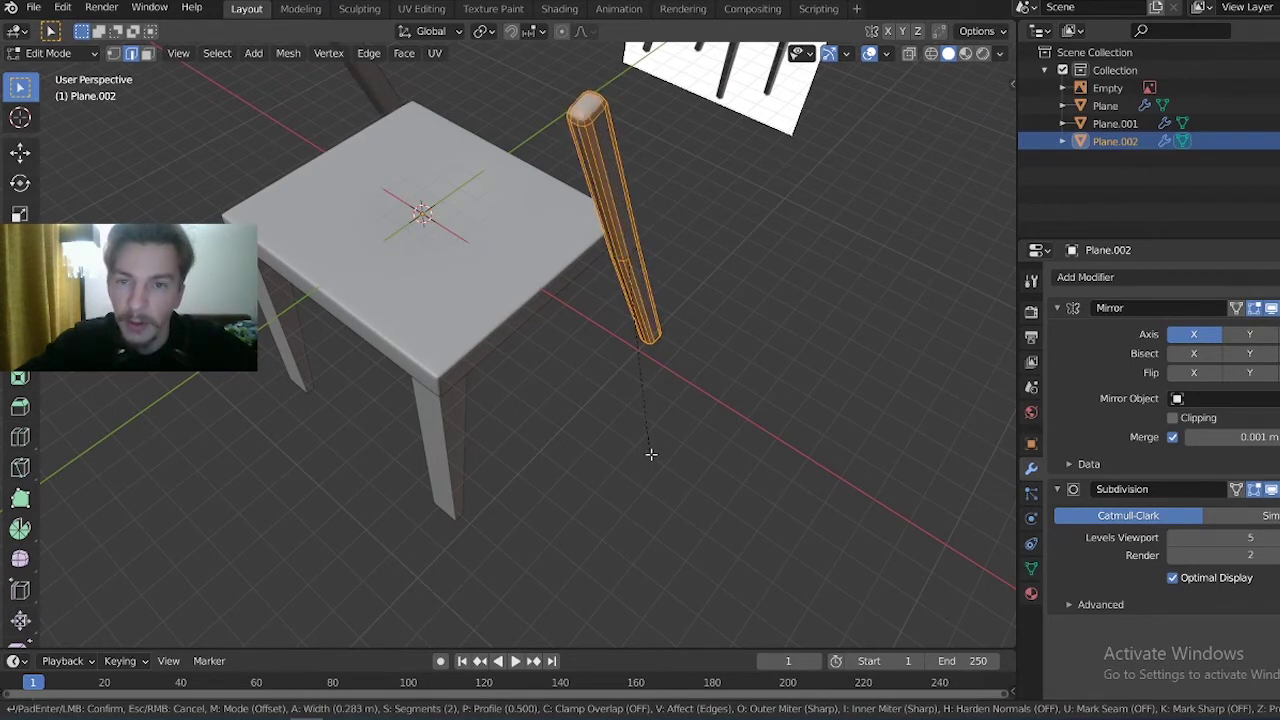
{"action": "right_click", "coordinate": [653, 445]}
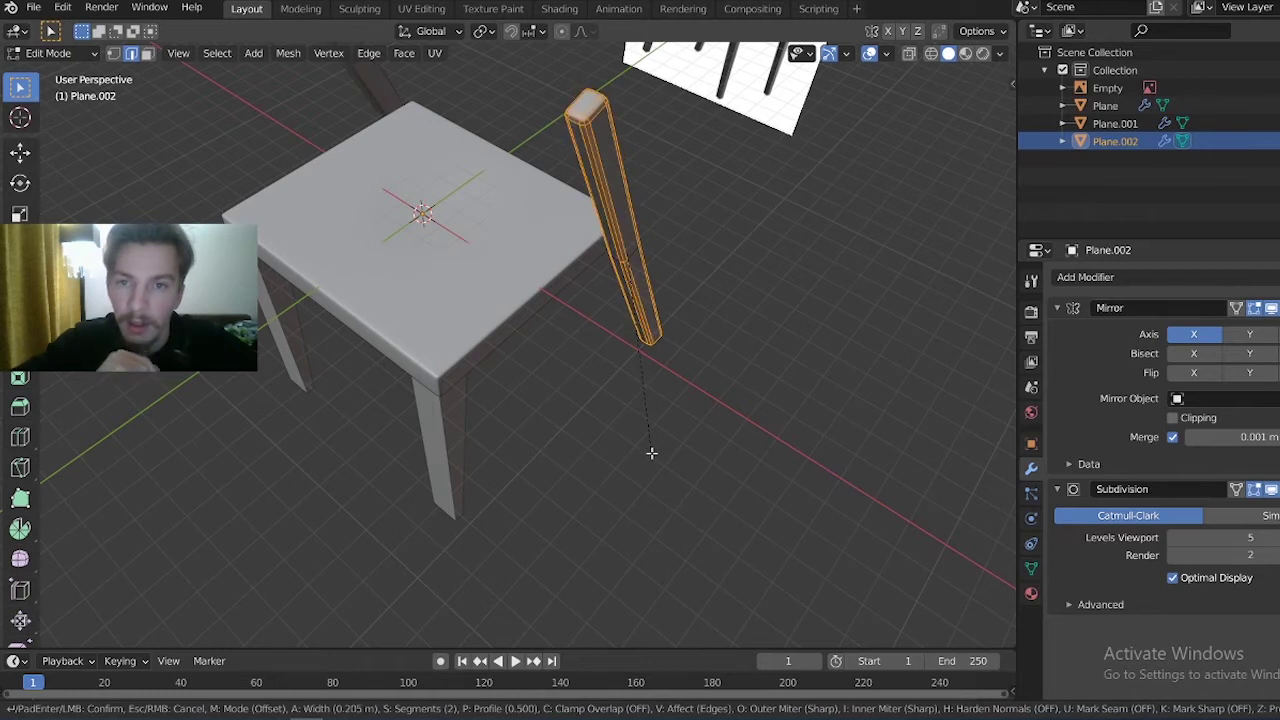
{"action": "left_click", "coordinate": [651, 452]}
{"action": "key", "text": "Tab"}
{"action": "key", "text": "alt+a"}
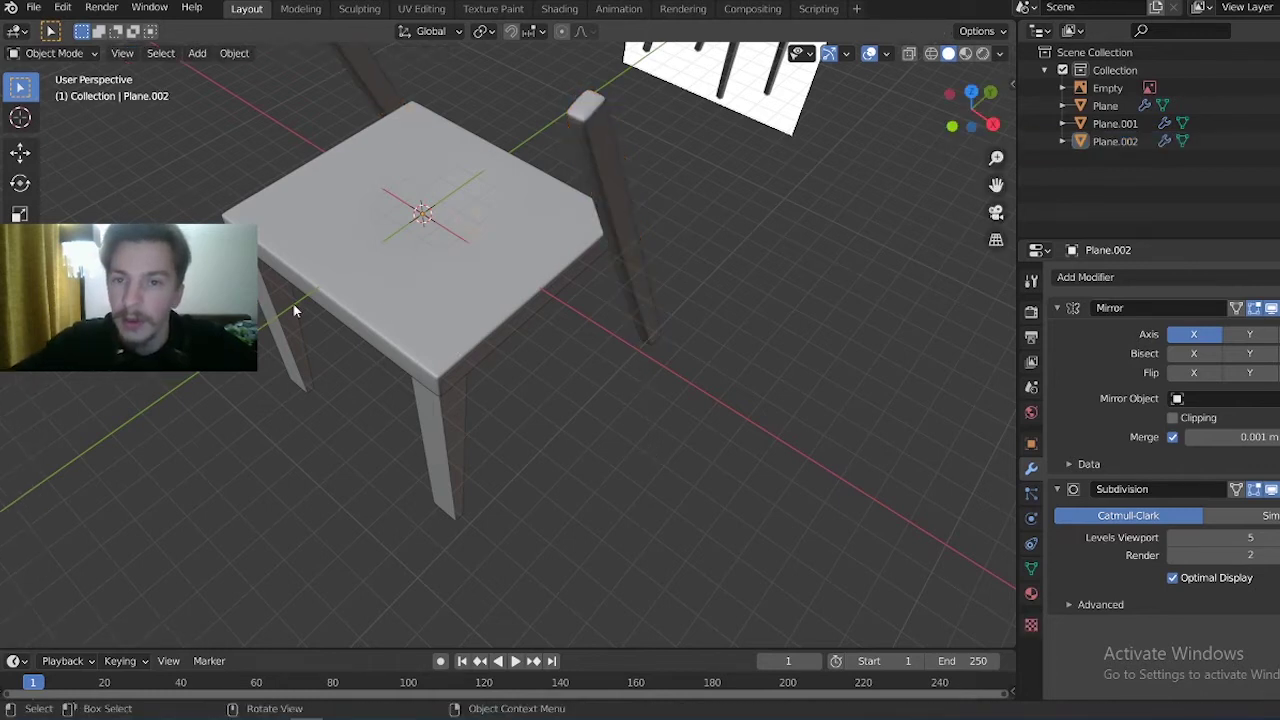
{"action": "middle_click_drag", "start_coordinate": [293, 311], "coordinate": [690, 190]}
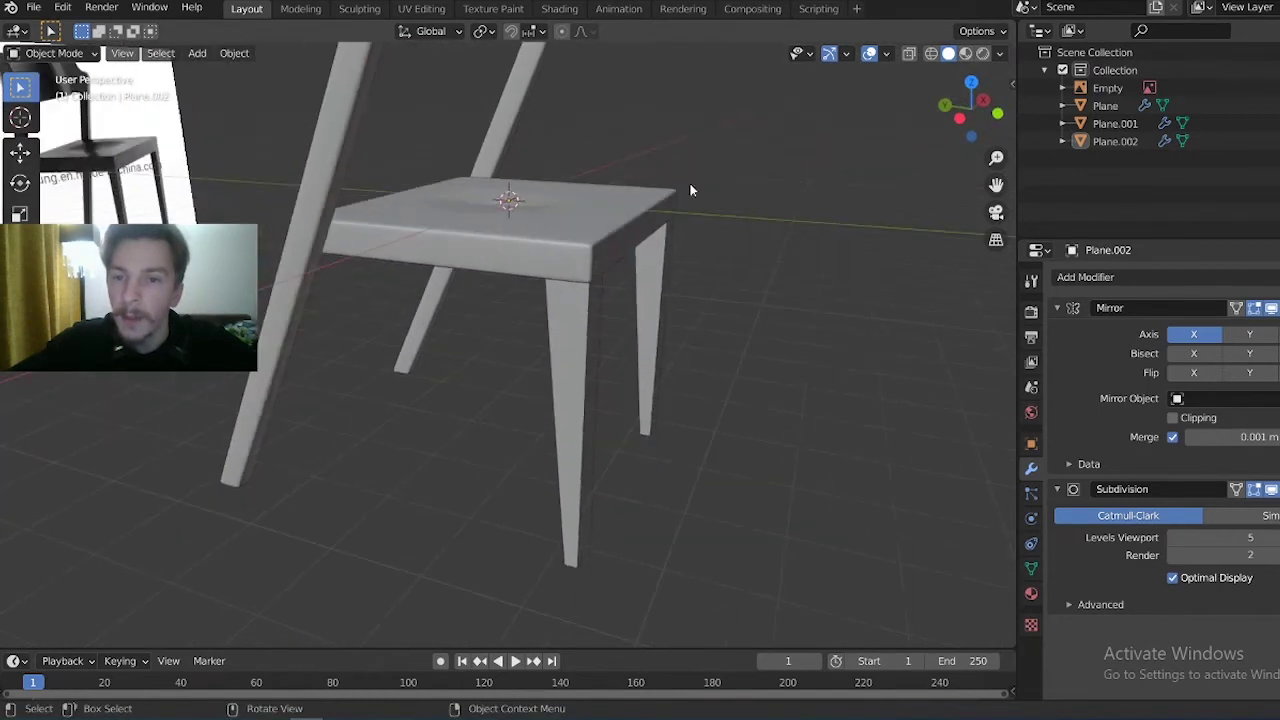
{"action": "scroll", "coordinate": [520, 240], "scroll_direction": "down", "scroll_amount": 2}
{"action": "scroll", "coordinate": [400, 270], "scroll_direction": "down", "scroll_amount": 2}
{"action": "scroll", "coordinate": [351, 291], "scroll_direction": "down", "scroll_amount": 1}
{"action": "mouse_move", "coordinate": [351, 291]}
{"action": "middle_mouse_down"}
{"action": "mouse_move", "coordinate": [443, 260]}
{"action": "mouse_move", "coordinate": [362, 278]}
{"action": "mouse_move", "coordinate": [432, 302]}
{"action": "mouse_move", "coordinate": [411, 246]}
{"action": "middle_mouse_up"}
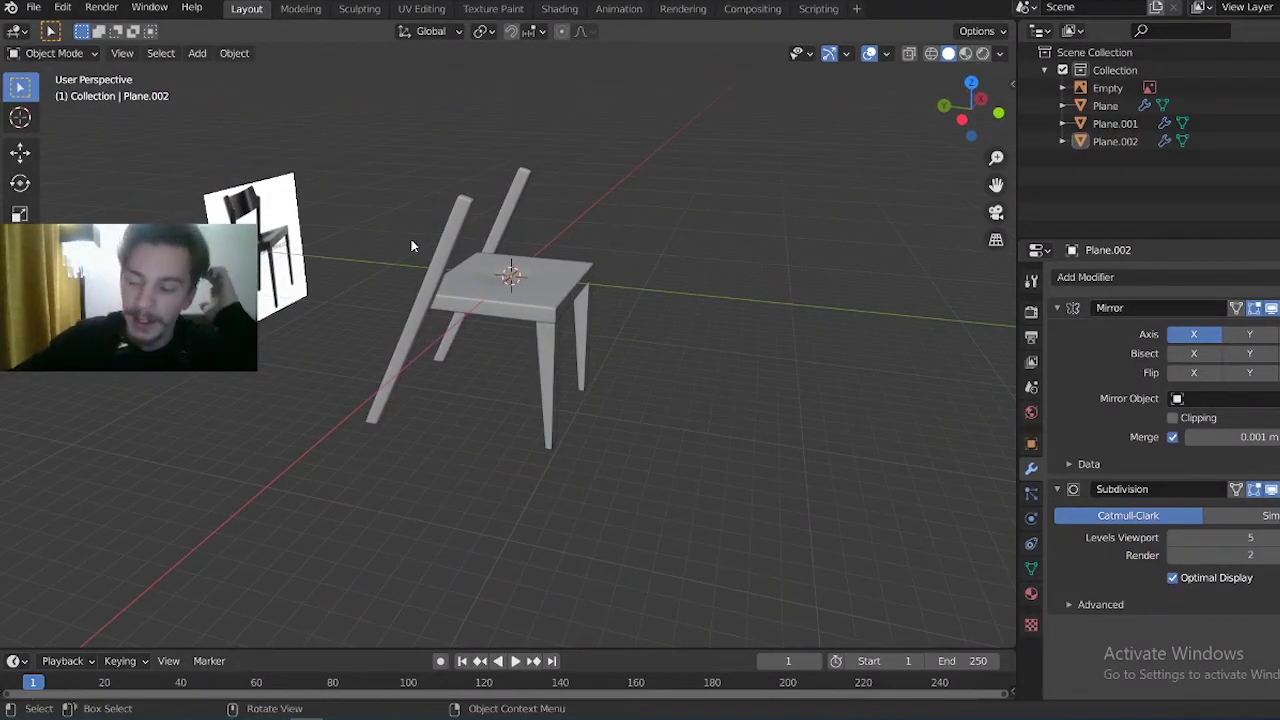
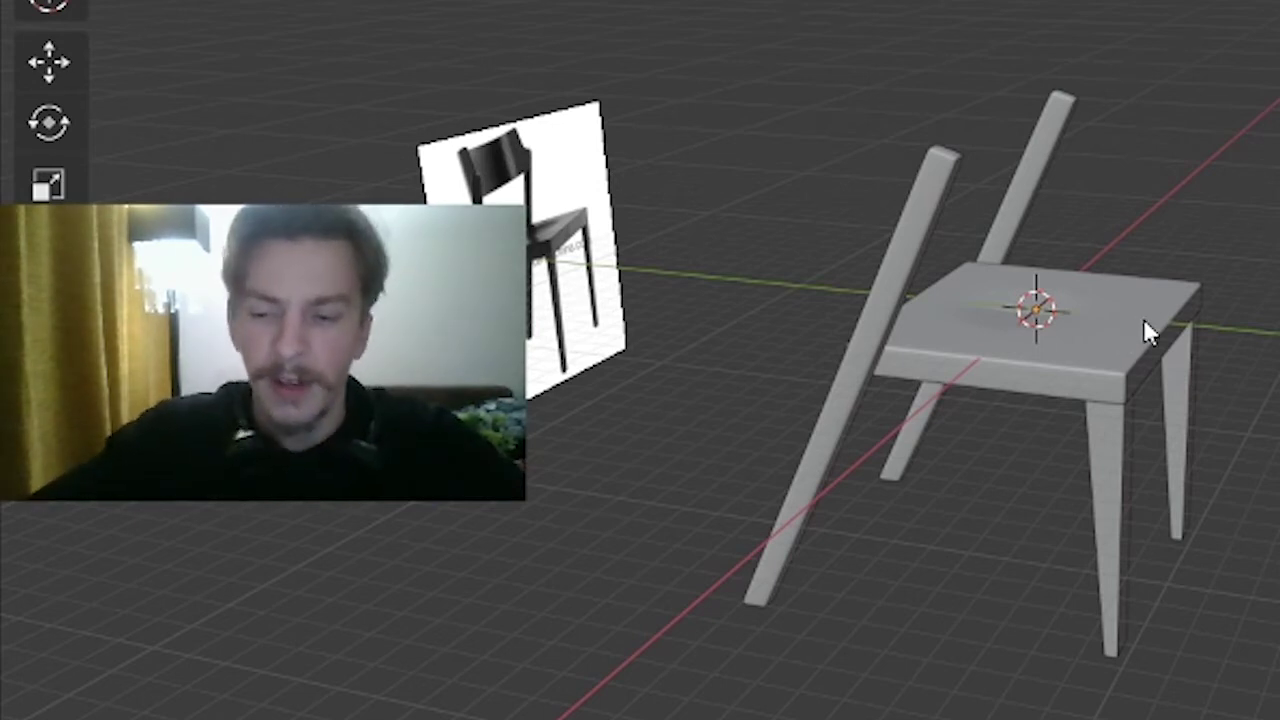
Switch to Top Orthographic view of the chair and open the Shift+A Add menu
{"action": "mouse_move", "coordinate": [636, 318]}
{"action": "middle_mouse_down"}
{"action": "mouse_move", "coordinate": [813, 288]}
{"action": "mouse_move", "coordinate": [806, 280]}
{"action": "mouse_move", "coordinate": [814, 303]}
{"action": "mouse_move", "coordinate": [701, 396]}
{"action": "mouse_move", "coordinate": [705, 355]}
{"action": "mouse_move", "coordinate": [723, 380]}
{"action": "mouse_move", "coordinate": [597, 403]}
{"action": "mouse_move", "coordinate": [625, 375]}
{"action": "middle_mouse_up"}
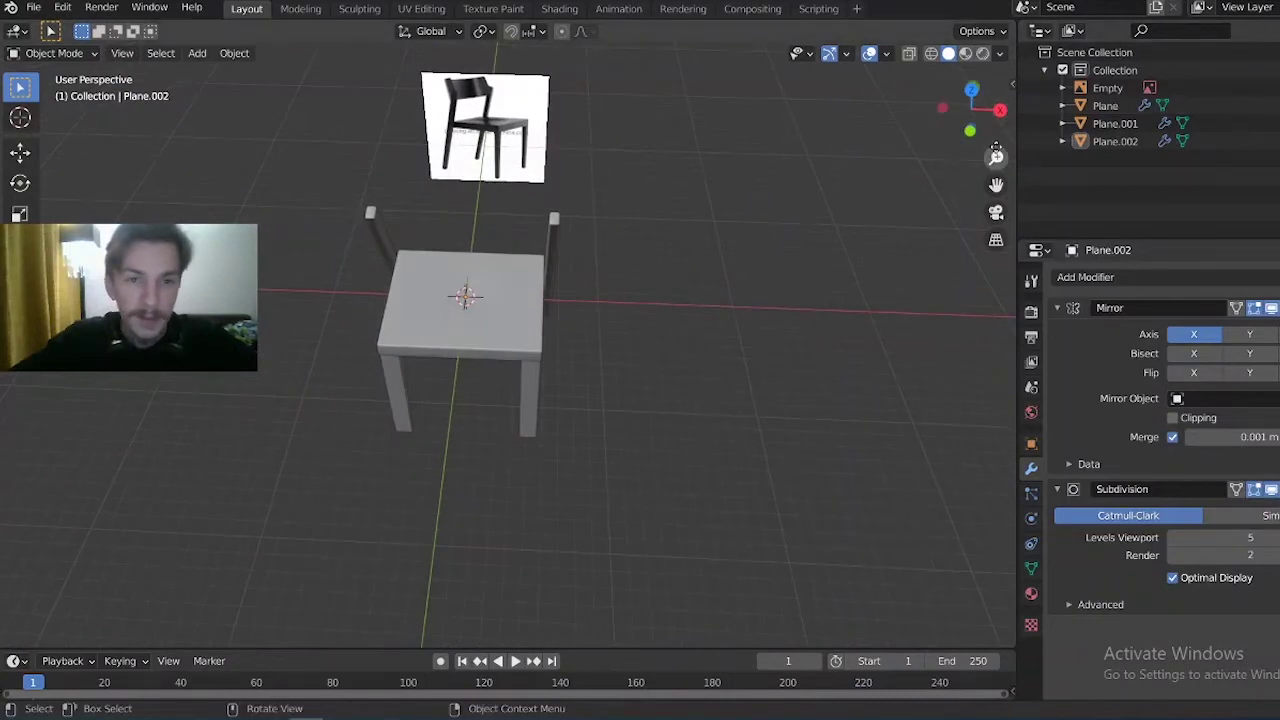
{"action": "left_click", "coordinate": [971, 92]}
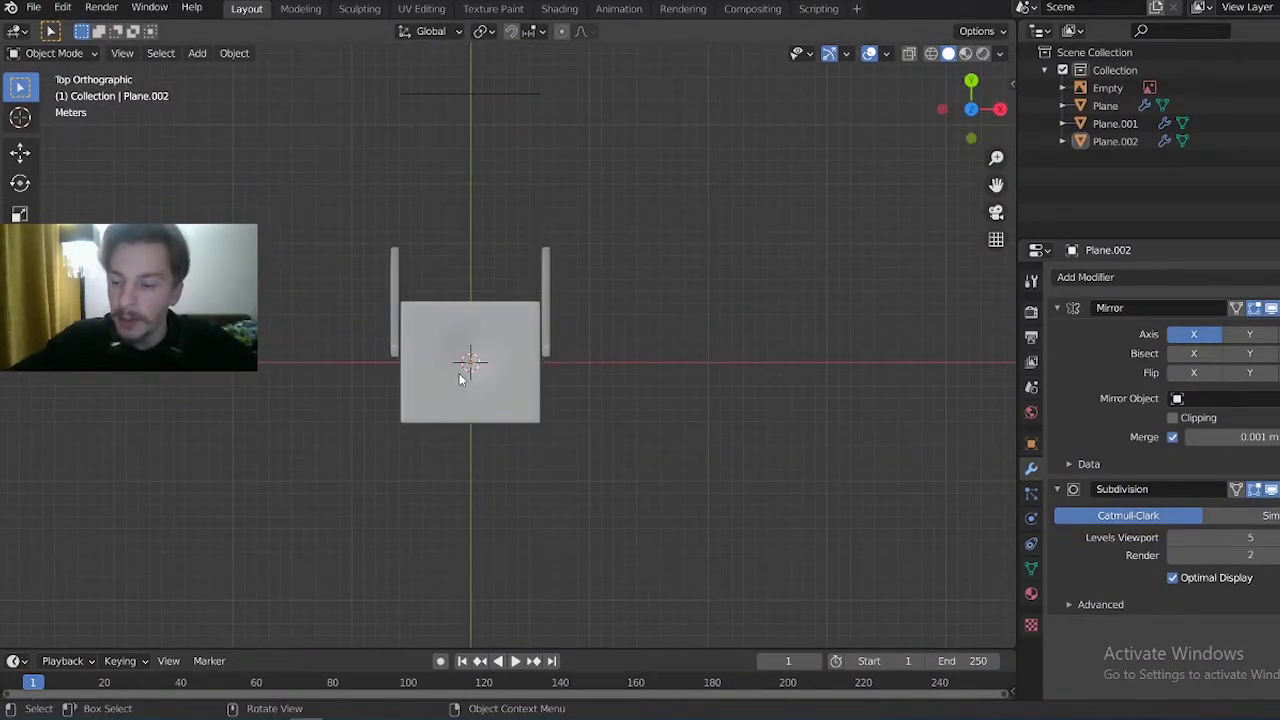
{"action": "key", "text": "shift+a"}
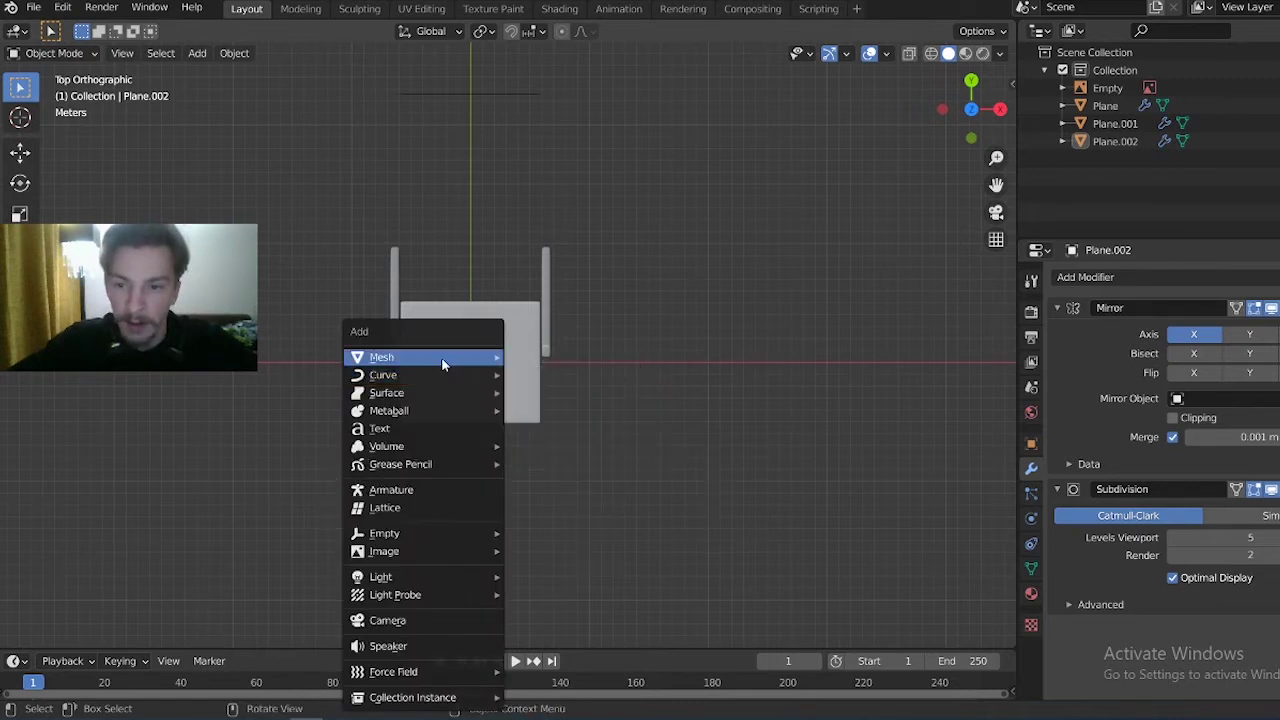
Add a new plane, Plane.003, to the scene
{"action": "mouse_move", "coordinate": [420, 357]}
{"action": "left_click", "coordinate": [540, 354]}
{"action": "middle_click_drag", "start_coordinate": [424, 427], "coordinate": [437, 354]}
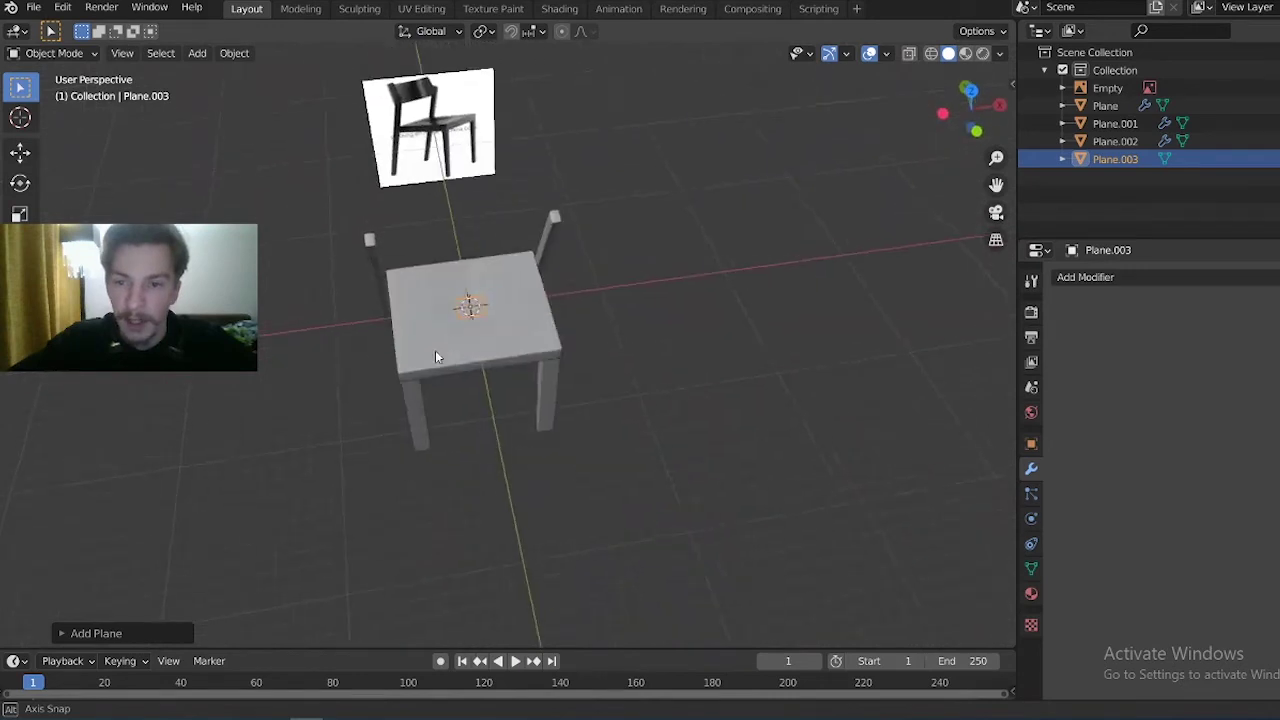
{"action": "scroll", "coordinate": [456, 358], "scroll_direction": "up", "scroll_amount": 5}
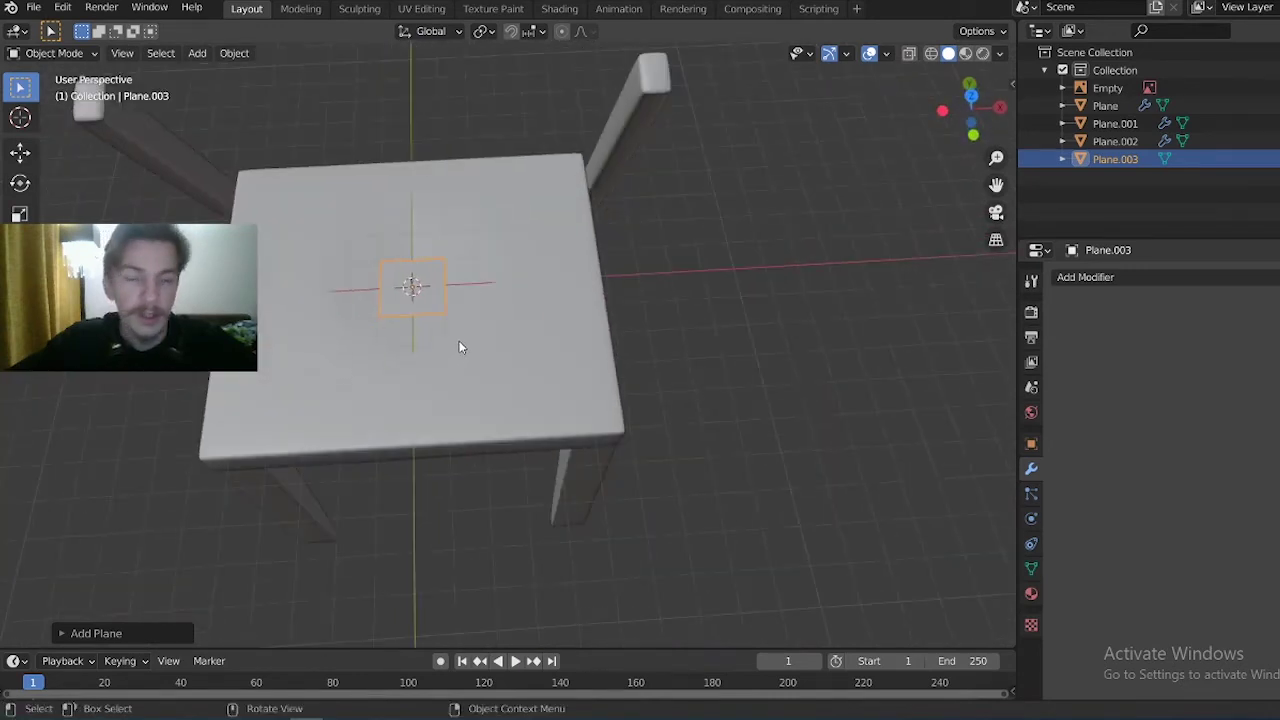
{"action": "scroll", "coordinate": [515, 275], "scroll_direction": "down", "scroll_amount": 2}
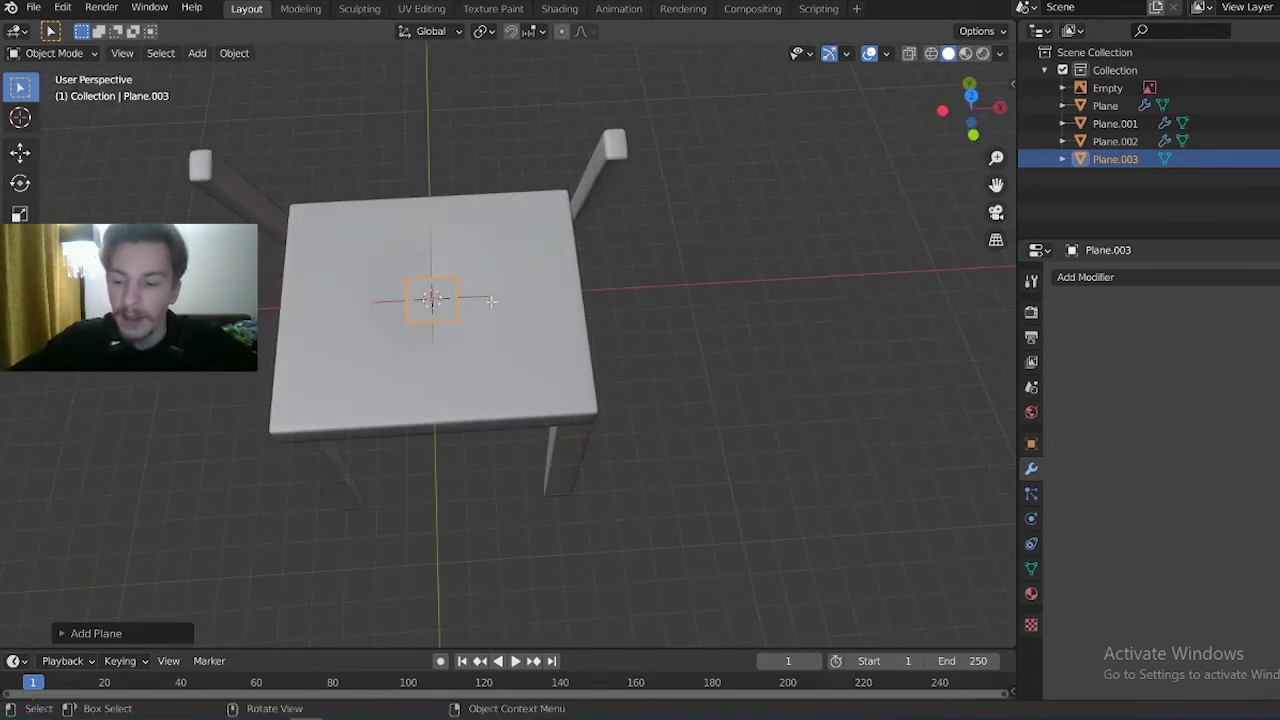
In Edit Mode, move the plane's face toward the back of the seat
{"action": "key", "text": "Tab"}
{"action": "key", "text": "g"}
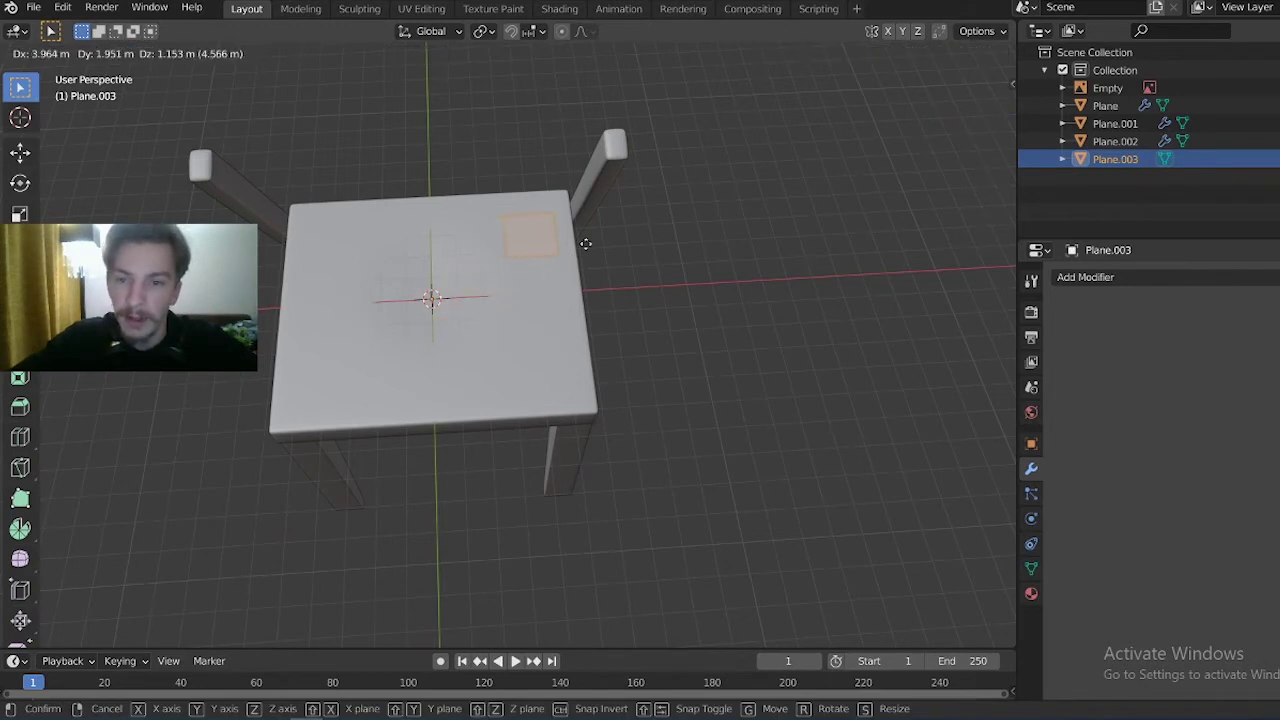
{"action": "left_click", "coordinate": [585, 243]}
{"action": "middle_click_drag", "start_coordinate": [538, 218], "coordinate": [415, 190]}
{"action": "left_click", "coordinate": [1070, 279]}
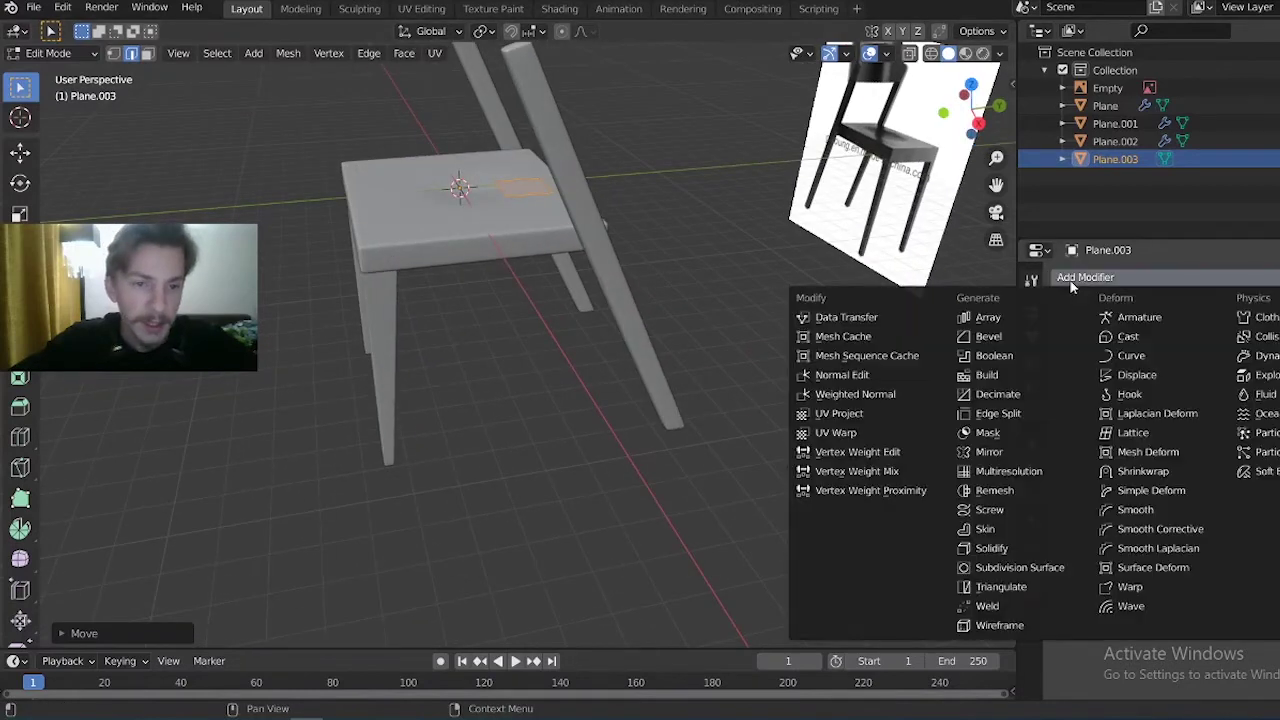
Add a Mirror modifier, centre the face and scale the plane to about double size
{"action": "left_click", "coordinate": [1014, 462]}
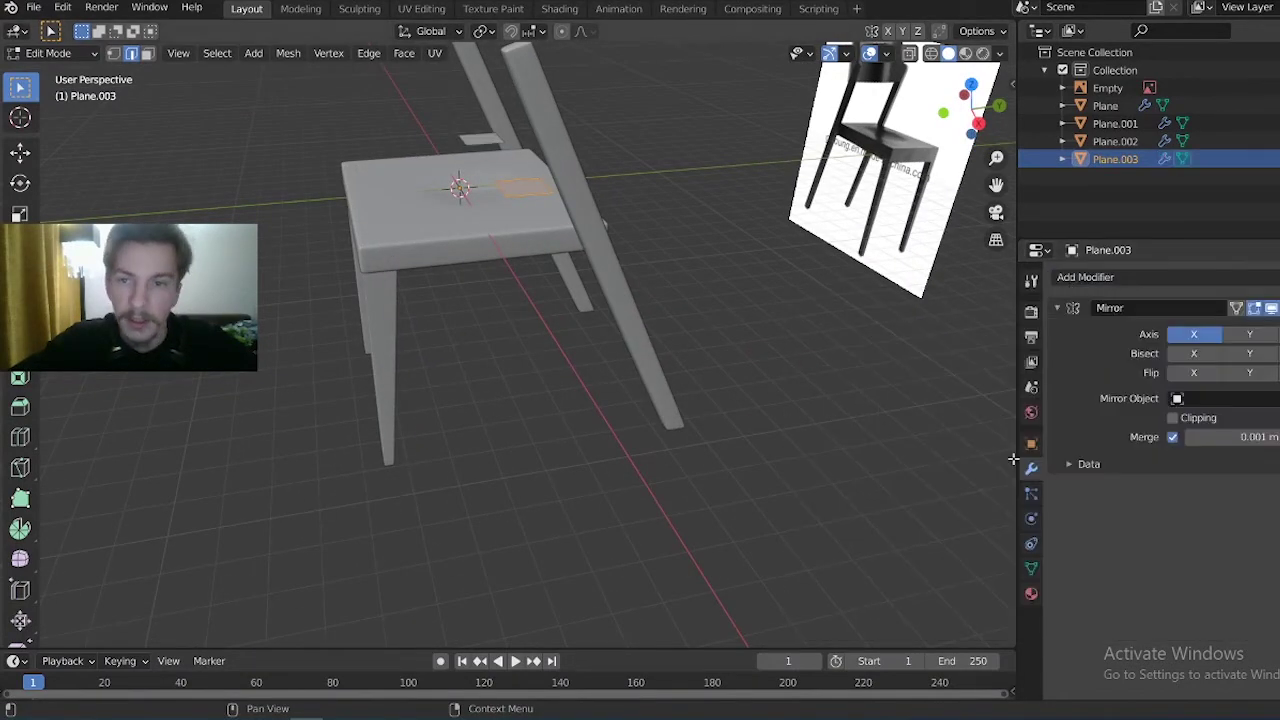
{"action": "middle_click_drag", "start_coordinate": [437, 370], "coordinate": [619, 408]}
{"action": "key", "text": "g"}
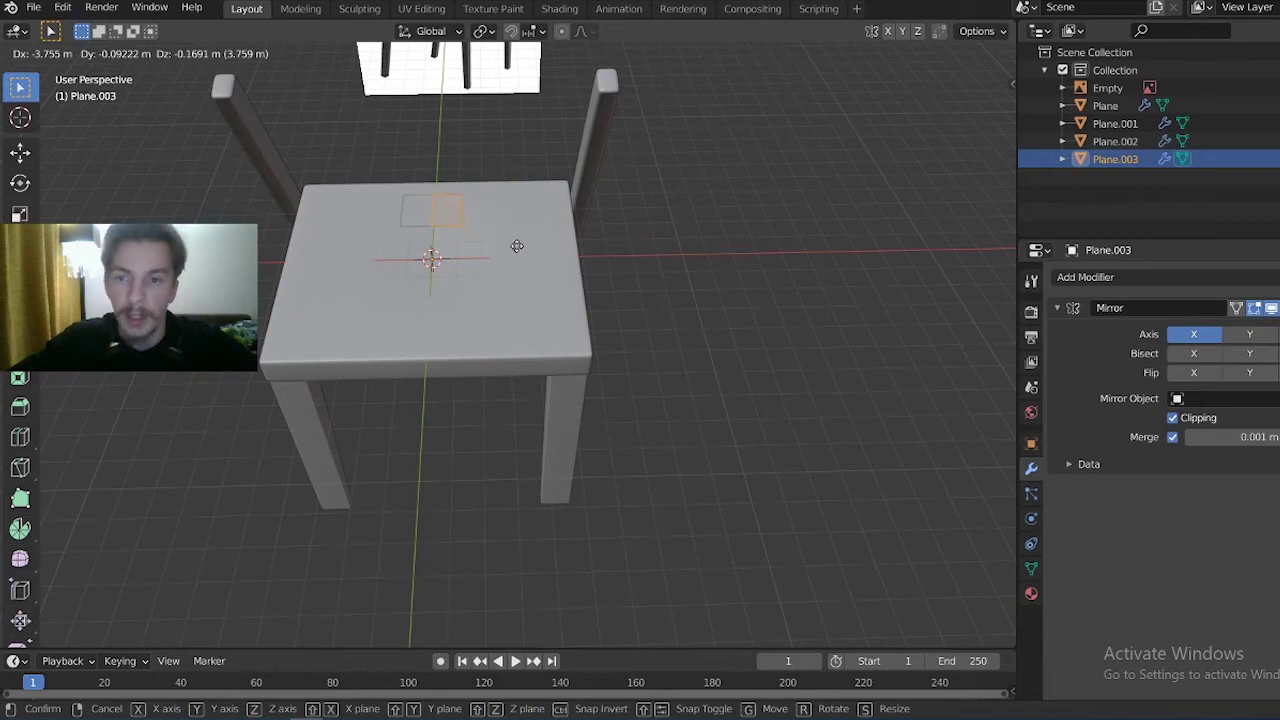
{"action": "left_click", "coordinate": [518, 246]}
{"action": "mouse_move", "coordinate": [646, 274]}
{"action": "middle_mouse_down"}
{"action": "mouse_move", "coordinate": [456, 246]}
{"action": "mouse_move", "coordinate": [622, 275]}
{"action": "middle_mouse_up"}
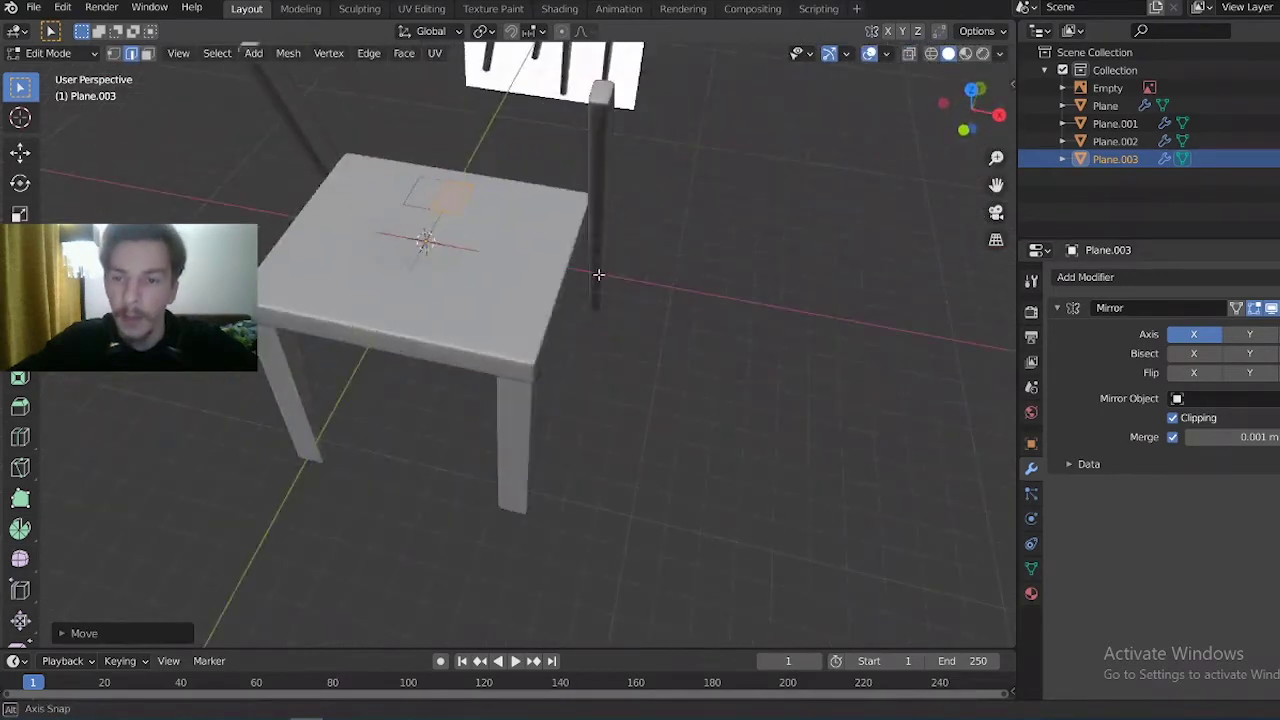
{"action": "key", "text": "s"}
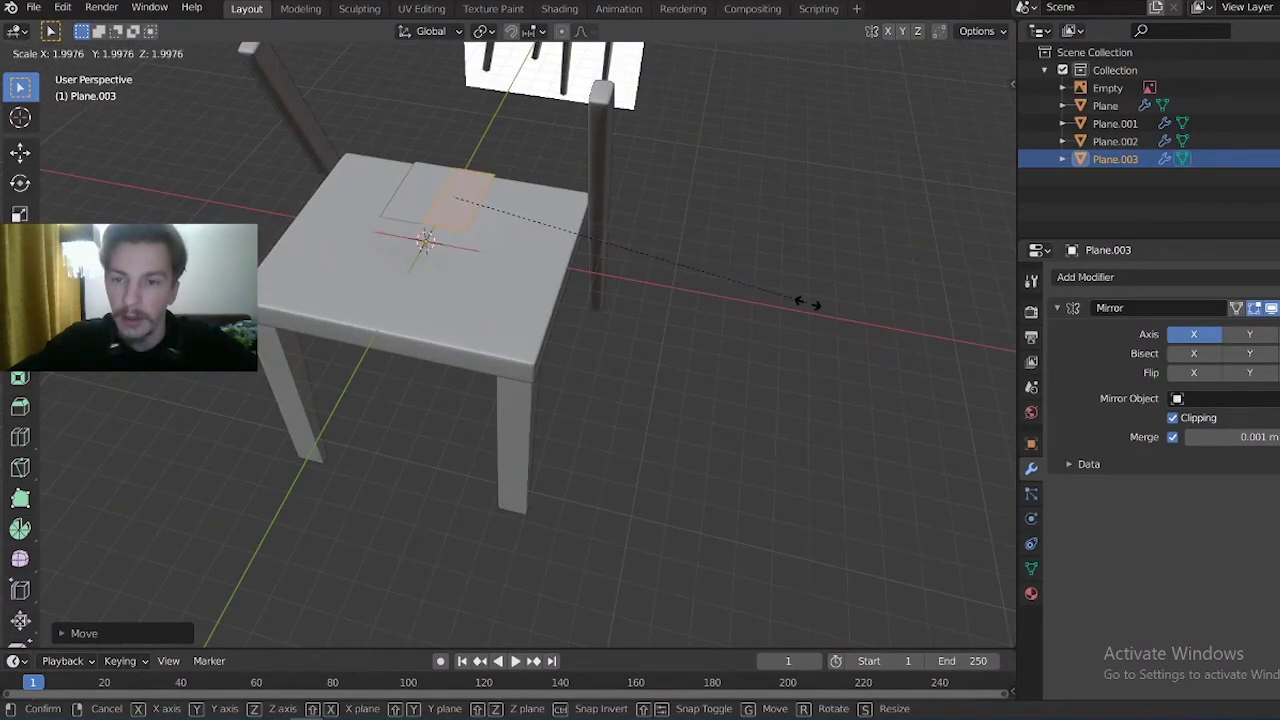
{"action": "left_click", "coordinate": [940, 317]}
{"action": "mouse_move", "coordinate": [689, 317]}
{"action": "middle_mouse_down"}
{"action": "mouse_move", "coordinate": [671, 386]}
{"action": "mouse_move", "coordinate": [543, 349]}
{"action": "mouse_move", "coordinate": [545, 293]}
{"action": "mouse_move", "coordinate": [666, 280]}
{"action": "middle_mouse_up"}
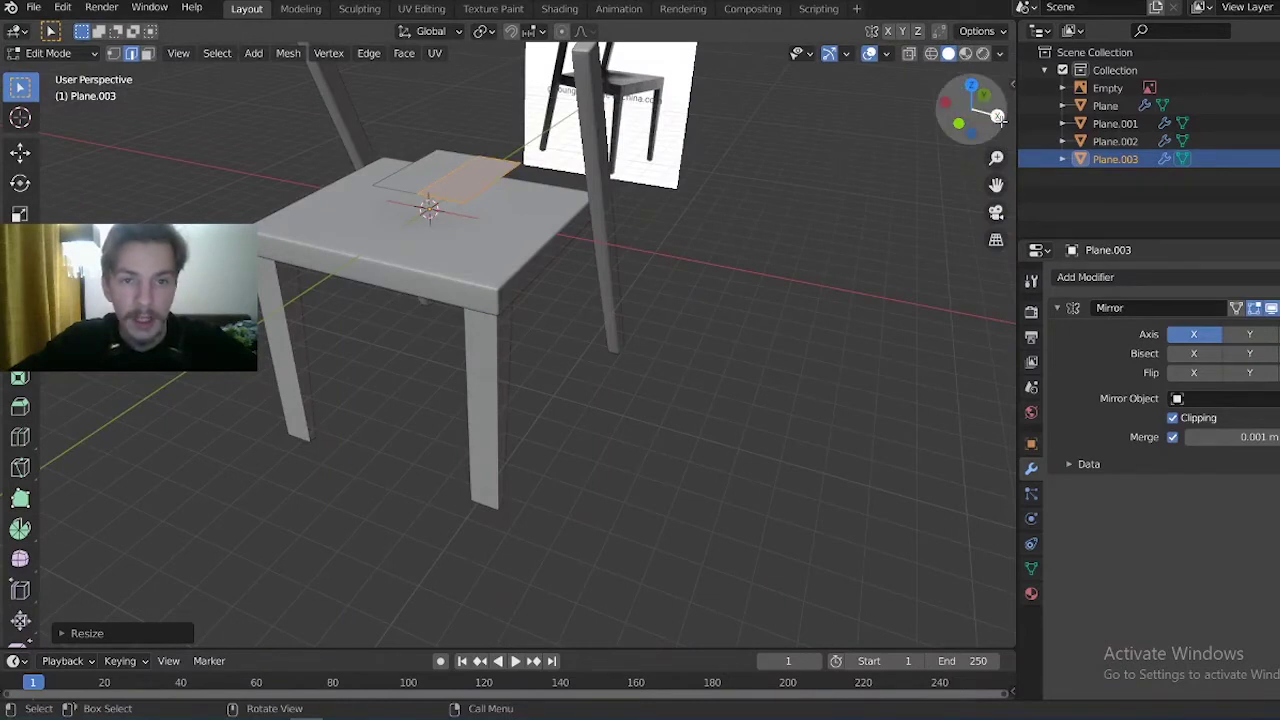
In Right view, tilt the plane to the backrest angle and raise it behind the seat
{"action": "left_click", "coordinate": [997, 115]}
{"action": "key", "text": "r"}
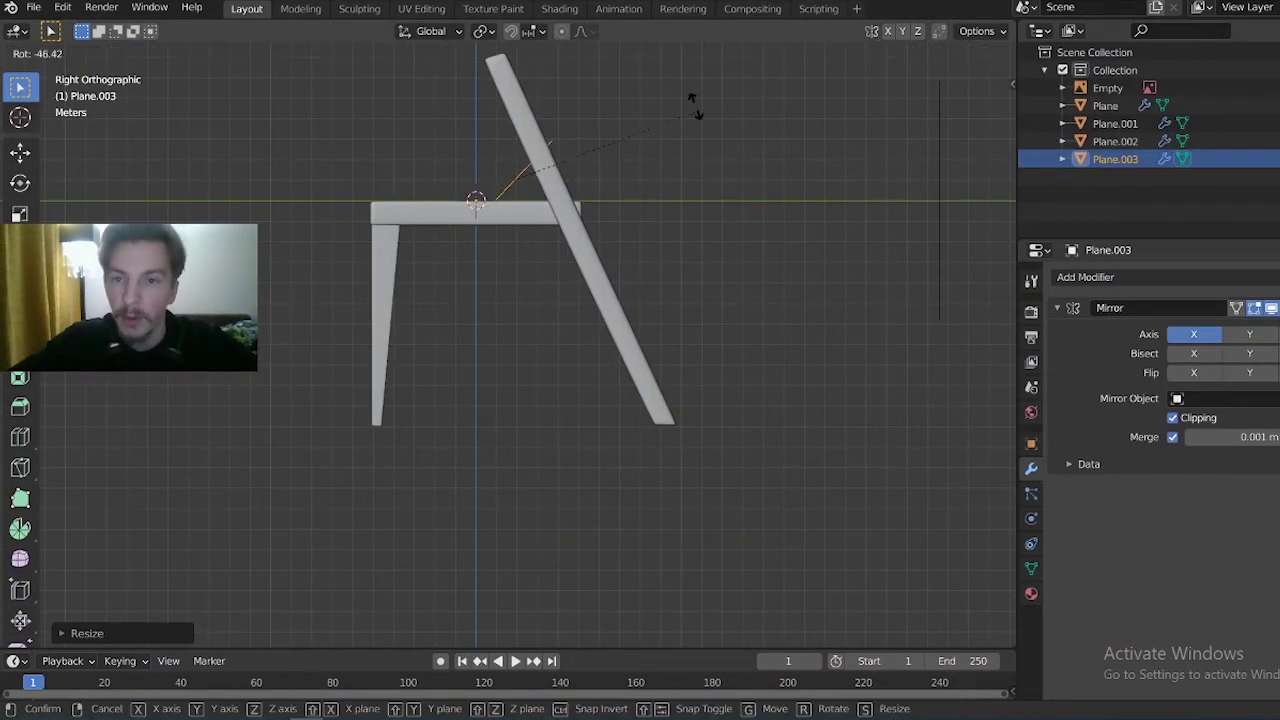
{"action": "left_click", "coordinate": [600, 58]}
{"action": "key", "text": "g"}
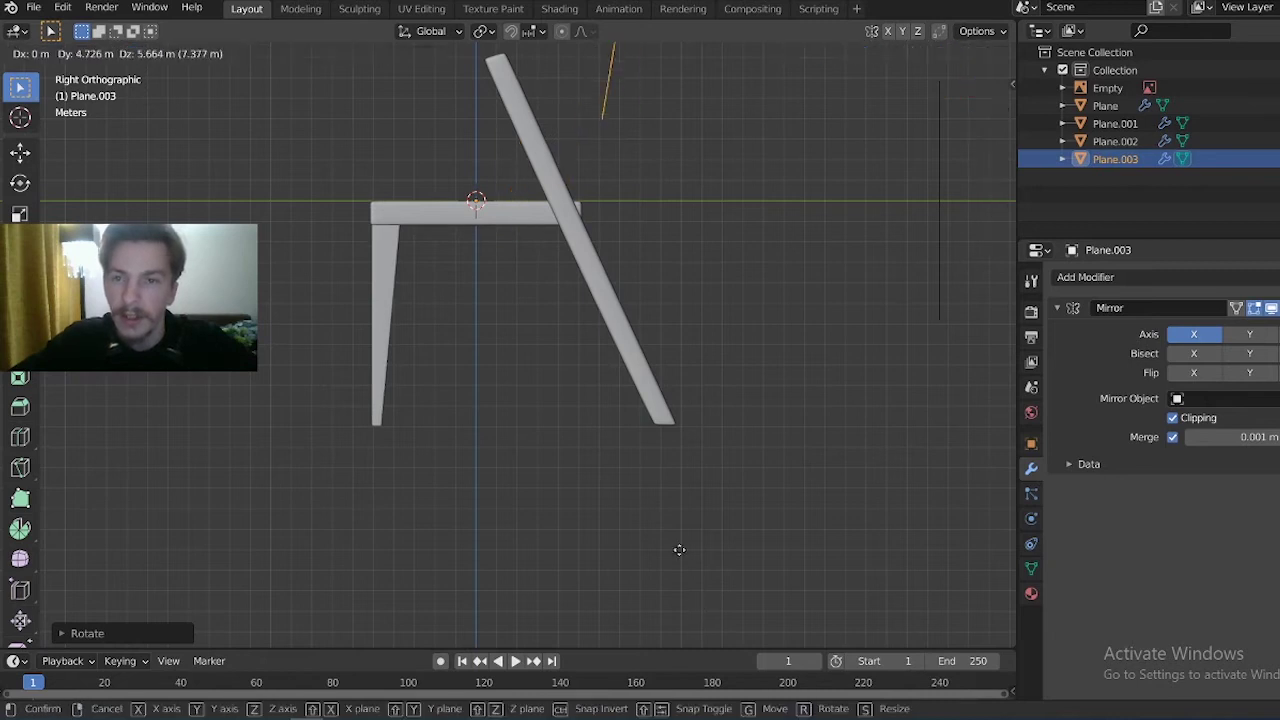
{"action": "left_click", "coordinate": [579, 577]}
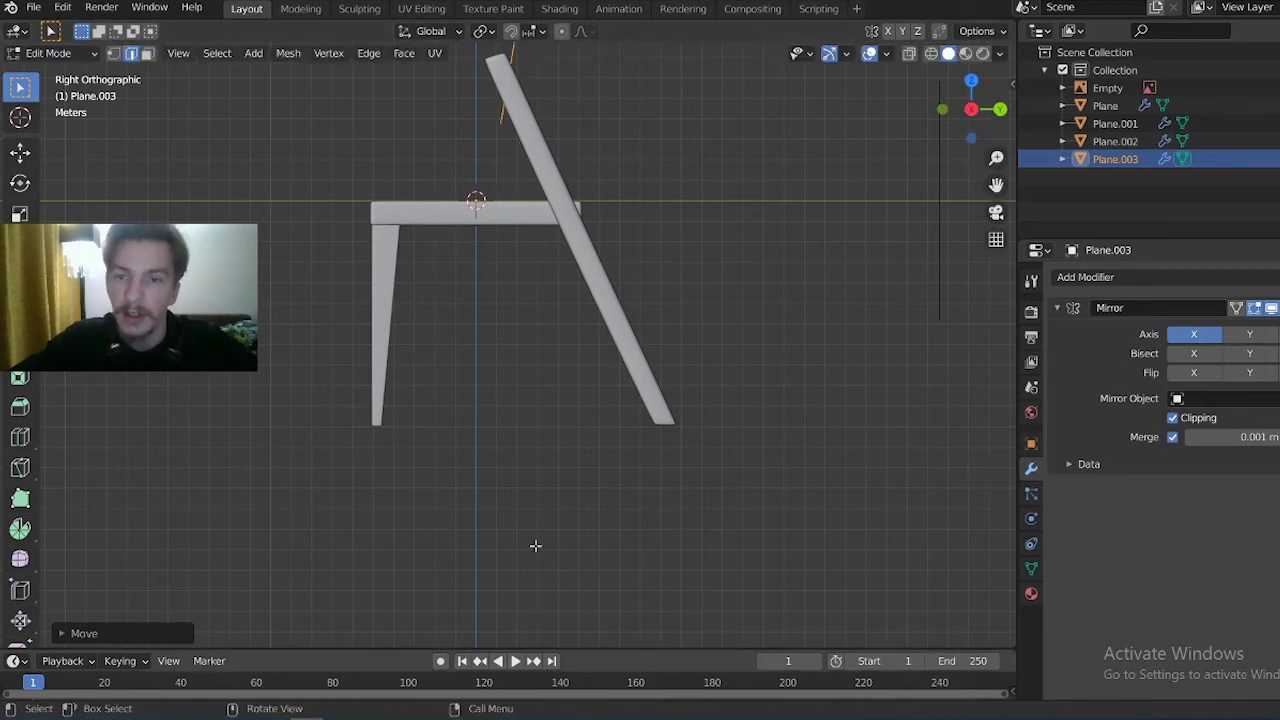
{"action": "middle_click_drag", "start_coordinate": [494, 337], "coordinate": [497, 475], "text": "shift"}
{"action": "mouse_move", "coordinate": [436, 321]}
{"action": "middle_mouse_down"}
{"action": "mouse_move", "coordinate": [888, 137]}
{"action": "mouse_move", "coordinate": [978, 85]}
{"action": "middle_mouse_up"}
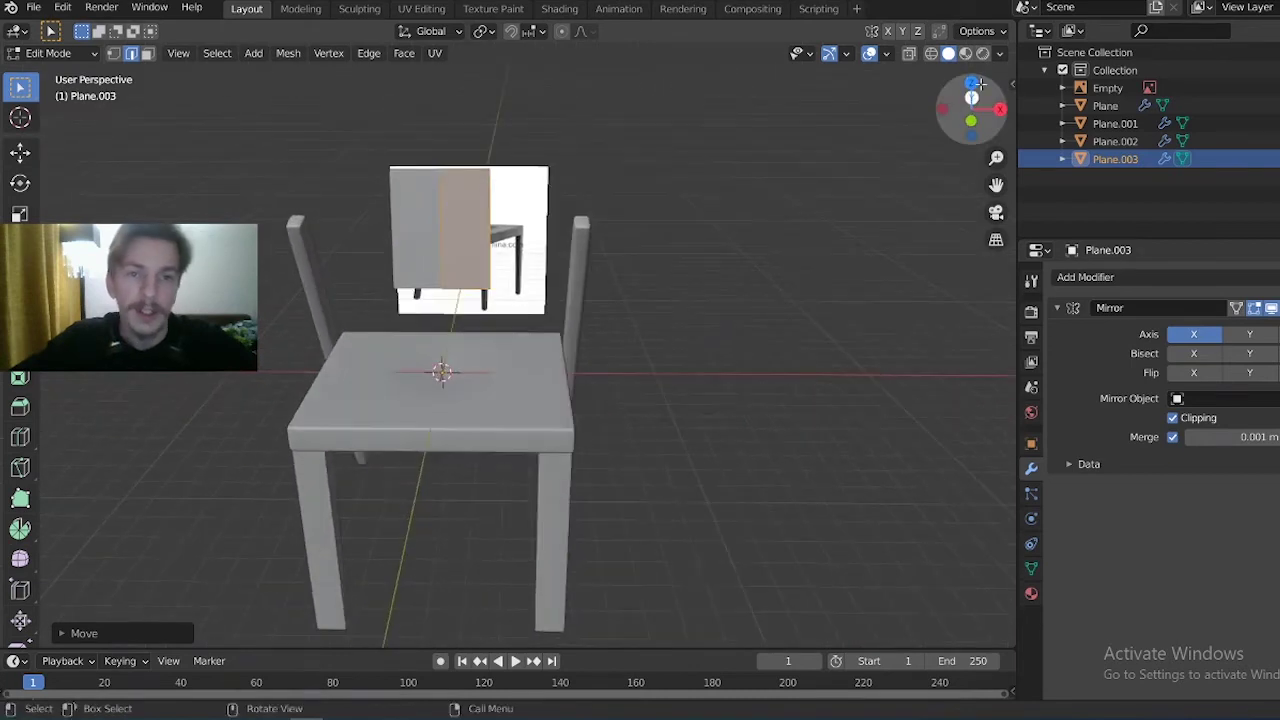
In Top view, bend the backrest's outer edges out and back, then extrude them to the rear posts
{"action": "left_click", "coordinate": [972, 88]}
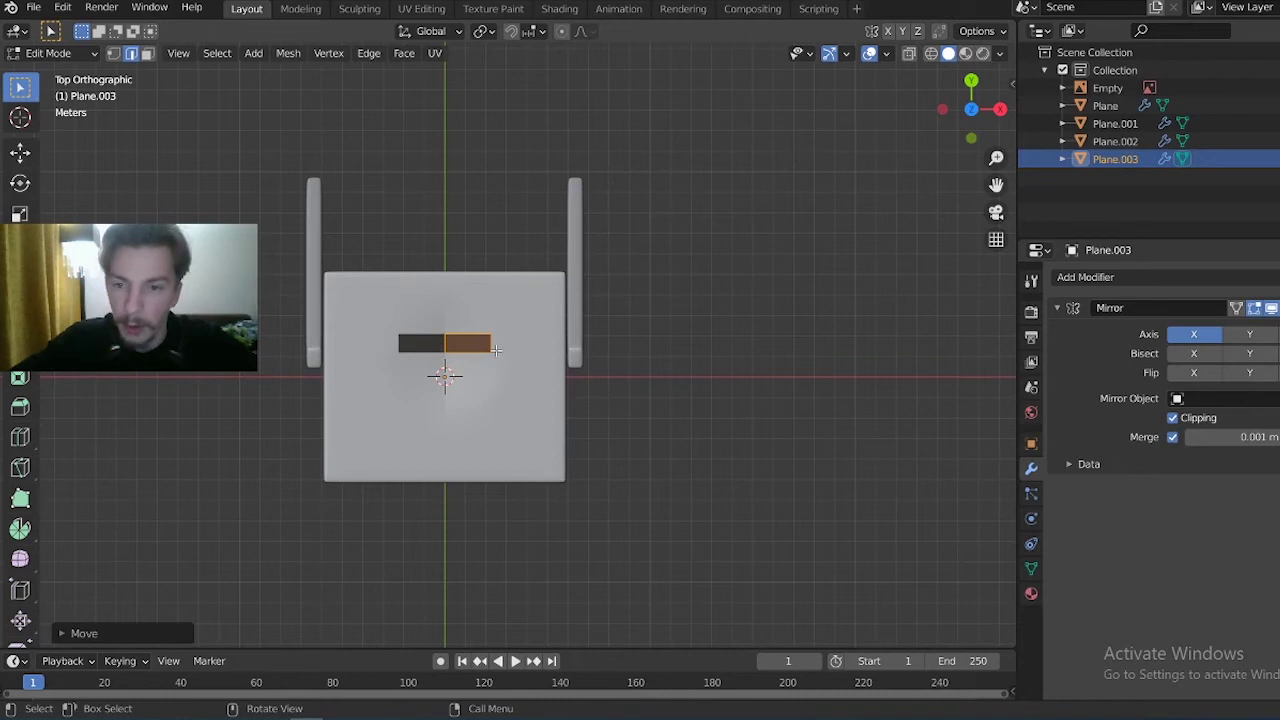
{"action": "key", "text": "2"}
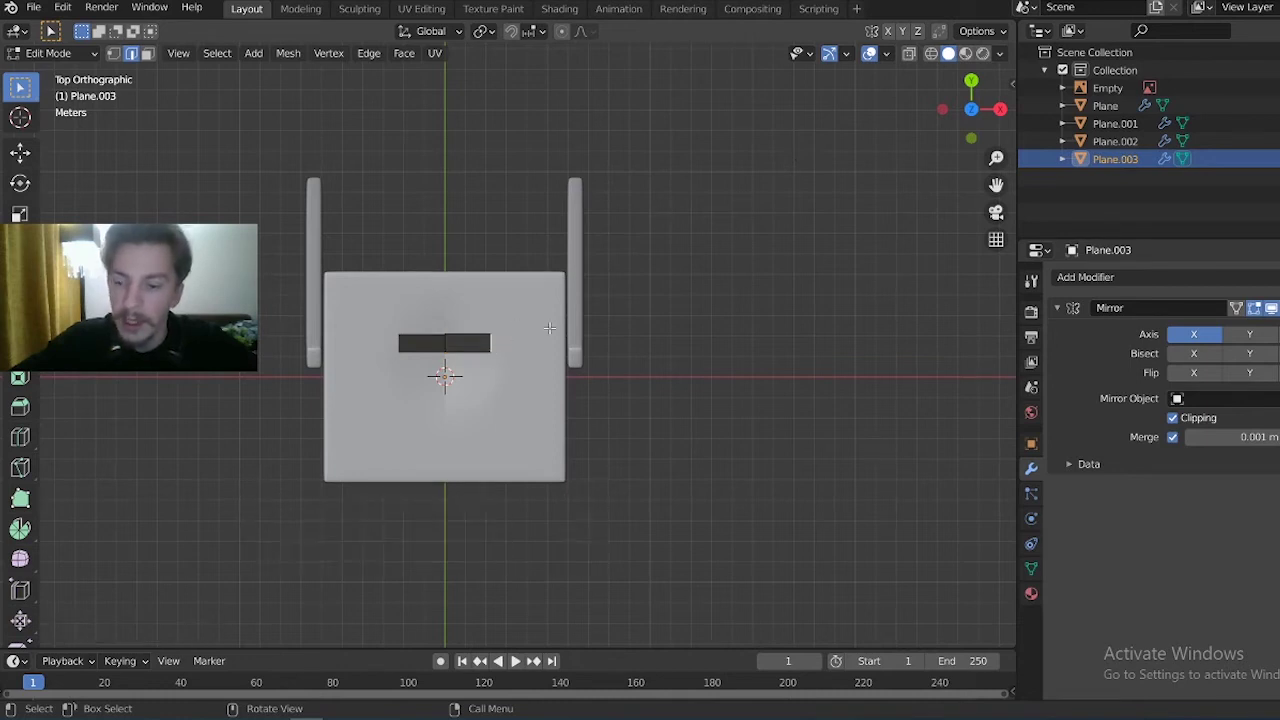
{"action": "key", "text": "g"}
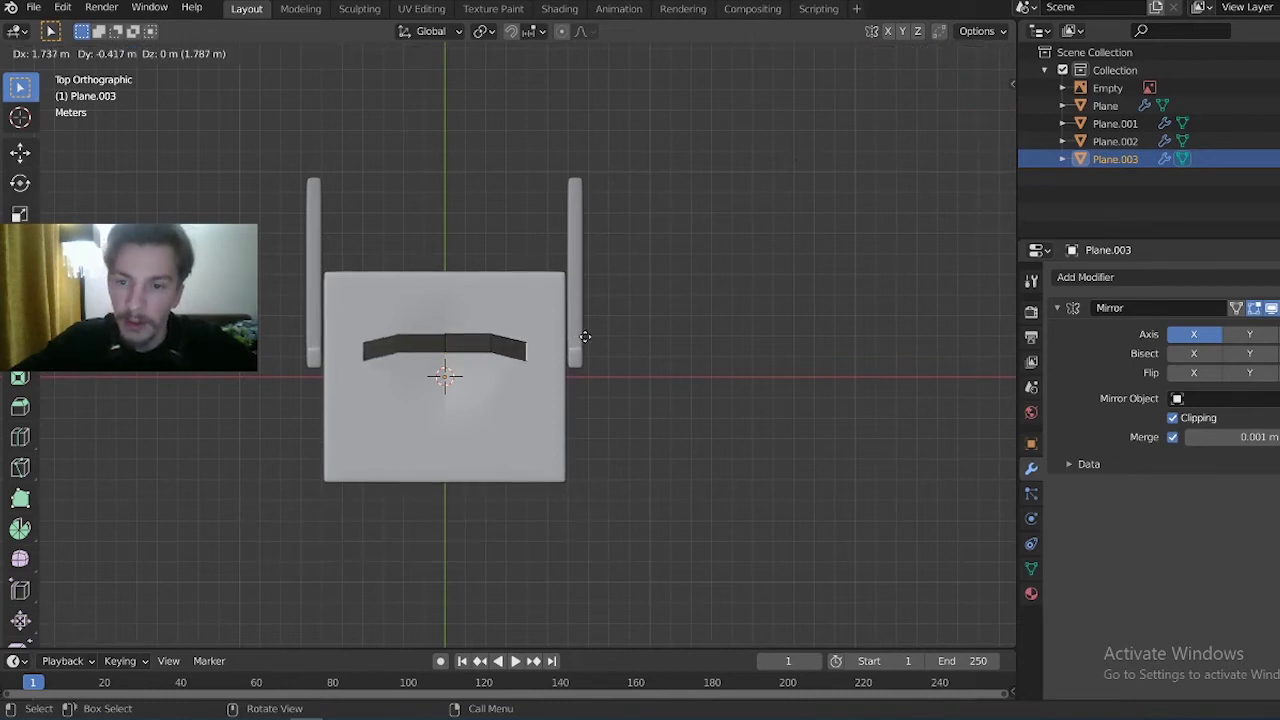
{"action": "left_click", "coordinate": [588, 333]}
{"action": "key", "text": "e"}
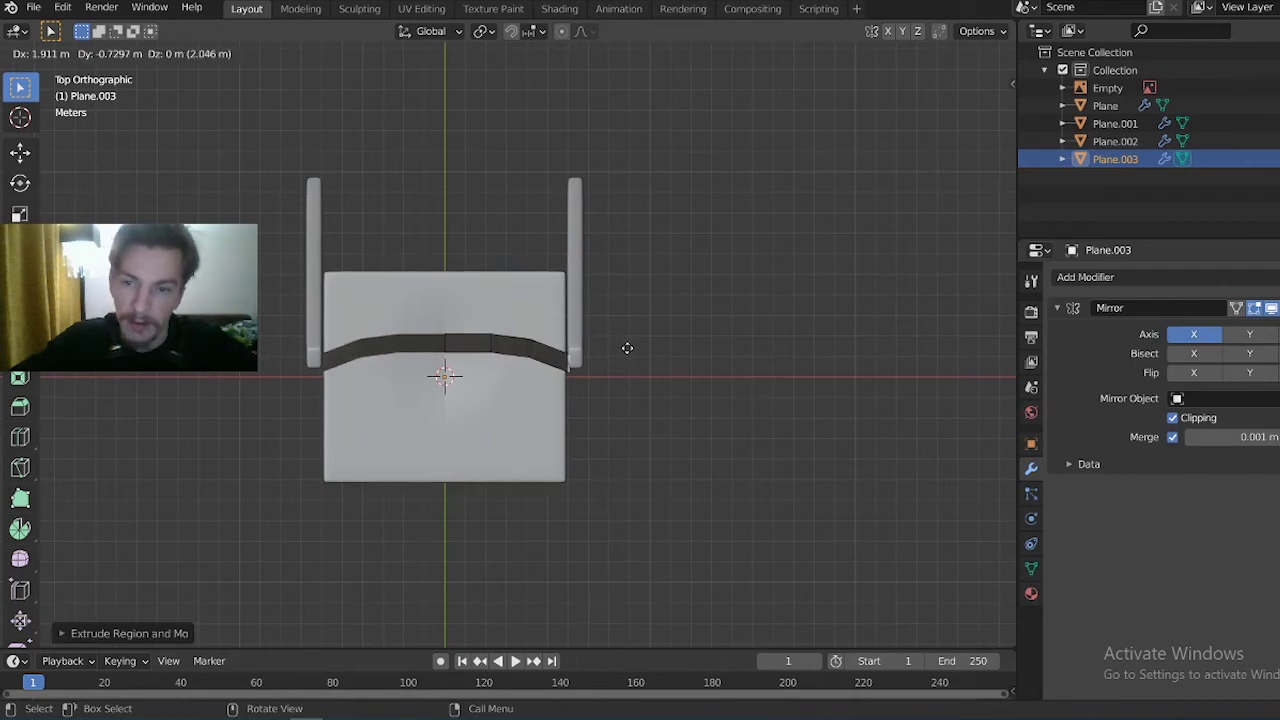
{"action": "left_click", "coordinate": [627, 348]}
{"action": "mouse_move", "coordinate": [623, 349]}
{"action": "middle_mouse_down"}
{"action": "mouse_move", "coordinate": [534, 277]}
{"action": "mouse_move", "coordinate": [691, 229]}
{"action": "mouse_move", "coordinate": [742, 250]}
{"action": "mouse_move", "coordinate": [709, 297]}
{"action": "mouse_move", "coordinate": [521, 262]}
{"action": "middle_mouse_up"}
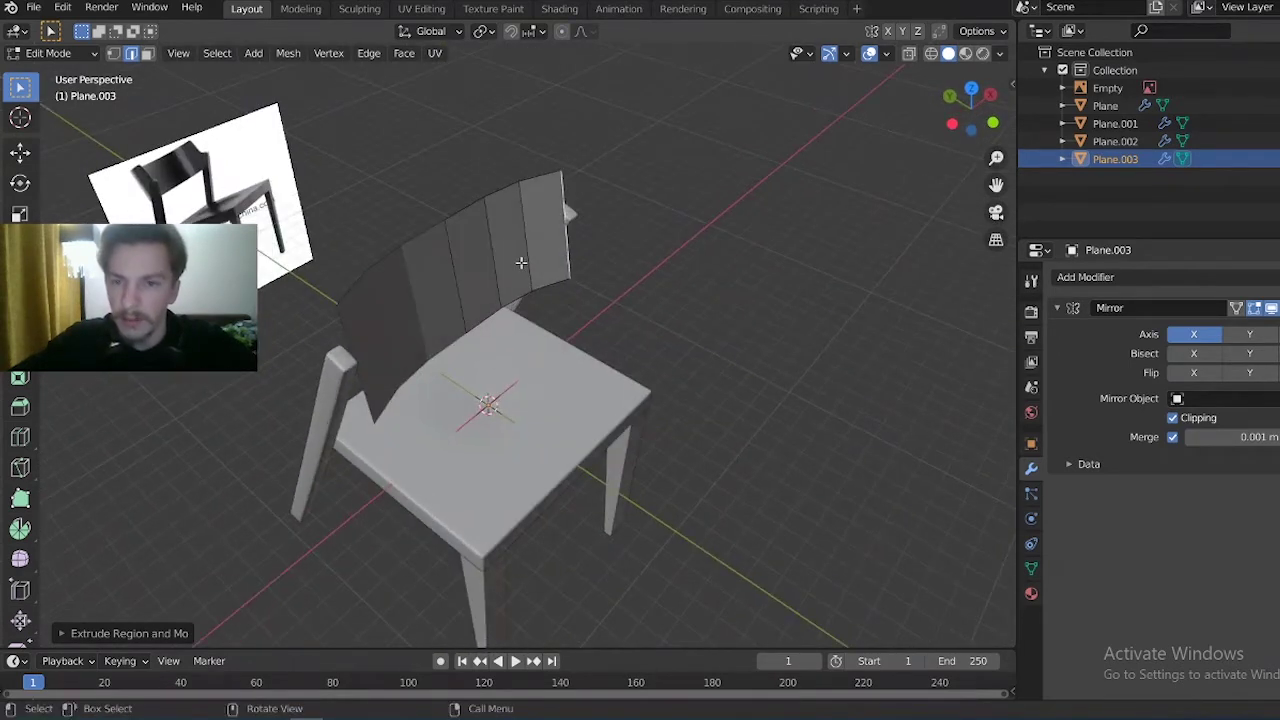
{"action": "left_click", "coordinate": [523, 222], "text": "alt"}
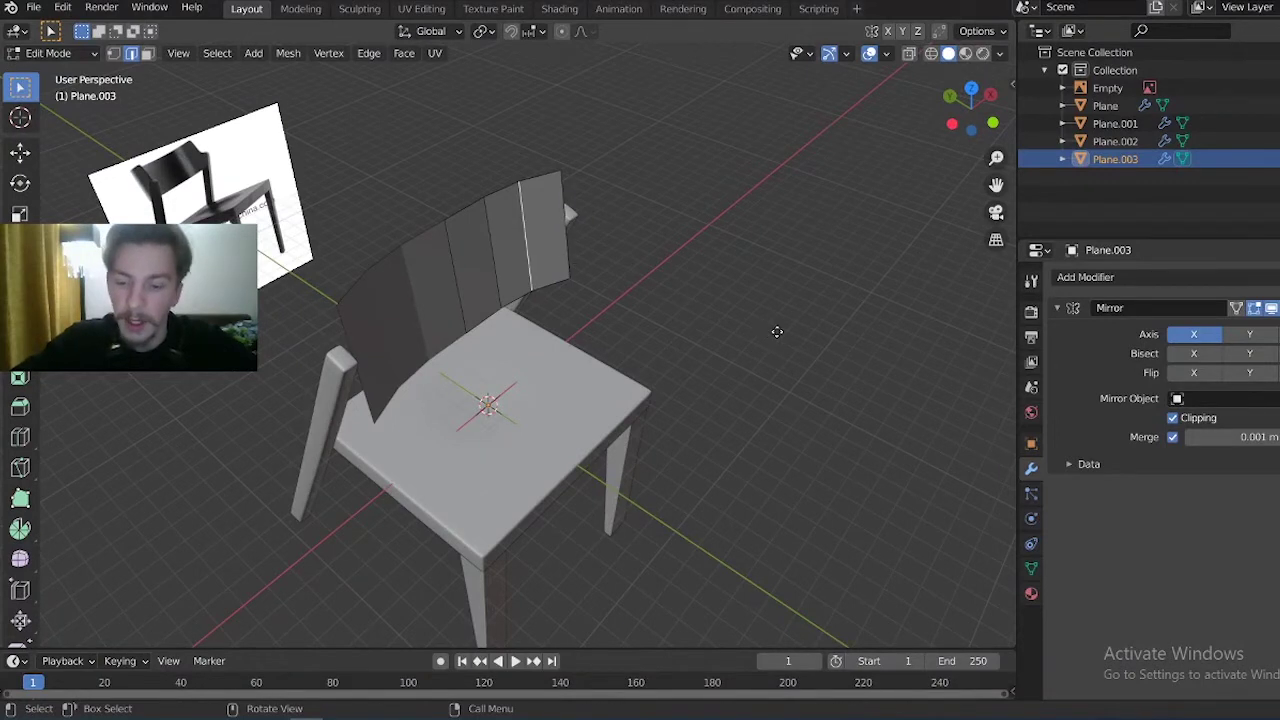
Push three of the backrest's vertical edges back along Y to deepen its curve
{"action": "key", "text": "g"}
{"action": "key", "text": "y"}
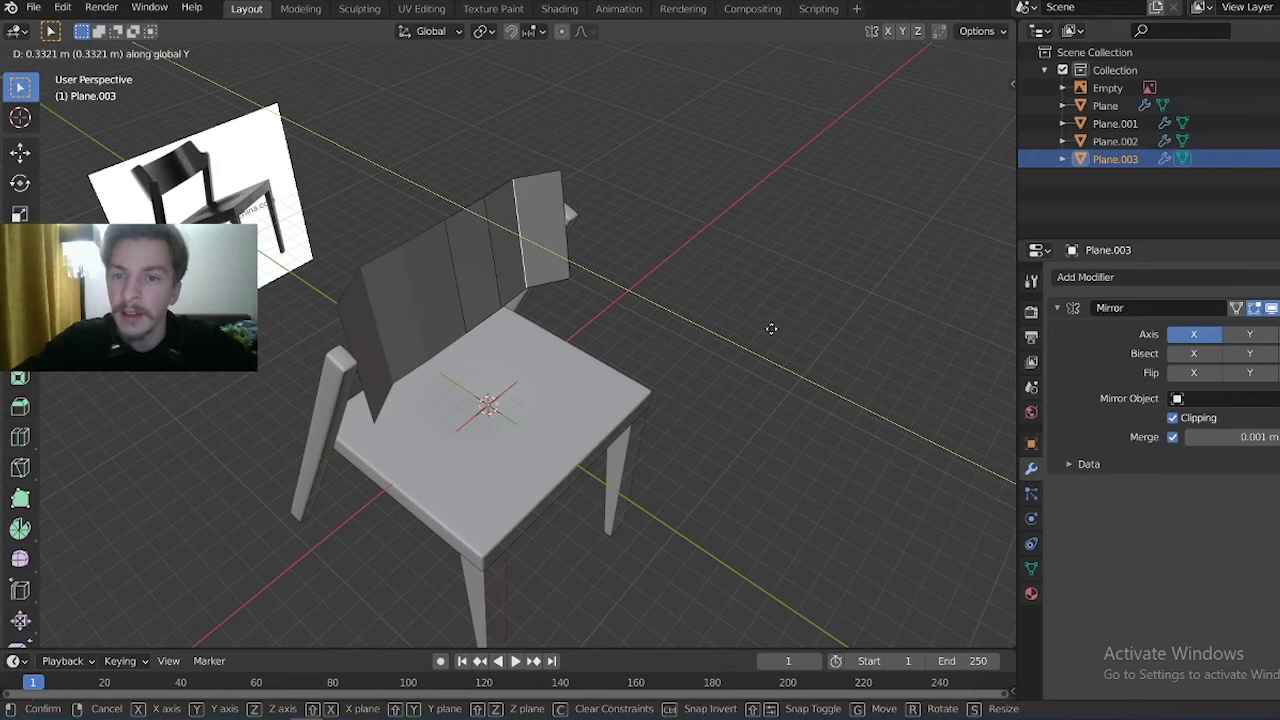
{"action": "left_click", "coordinate": [771, 328]}
{"action": "left_click", "coordinate": [494, 262]}
{"action": "key", "text": "c"}
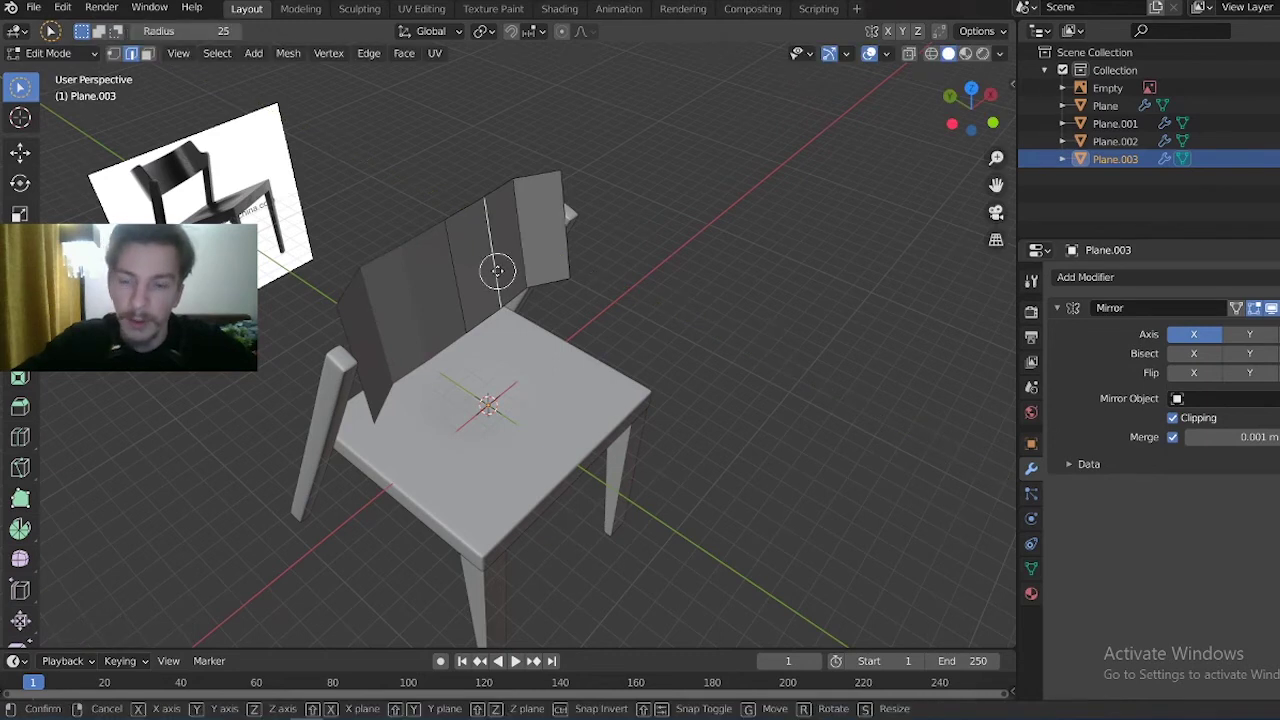
{"action": "key", "text": "g"}
{"action": "key", "text": "y"}
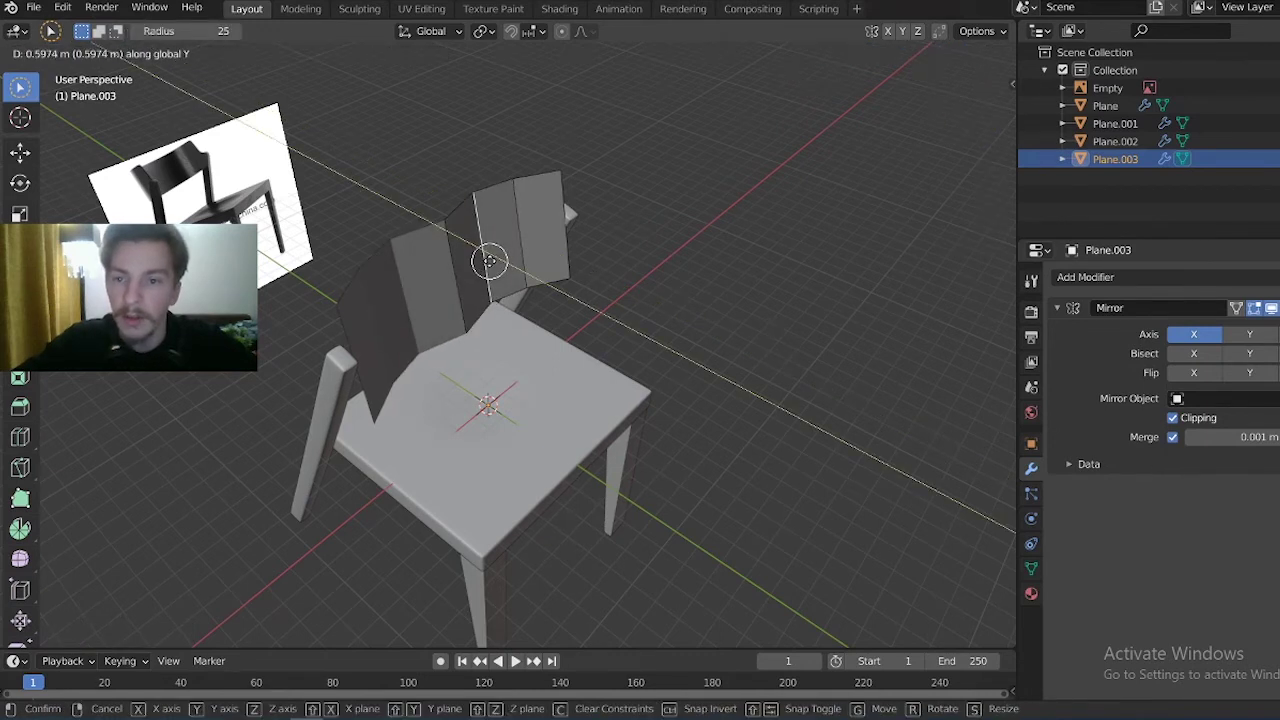
{"action": "left_click", "coordinate": [485, 263]}
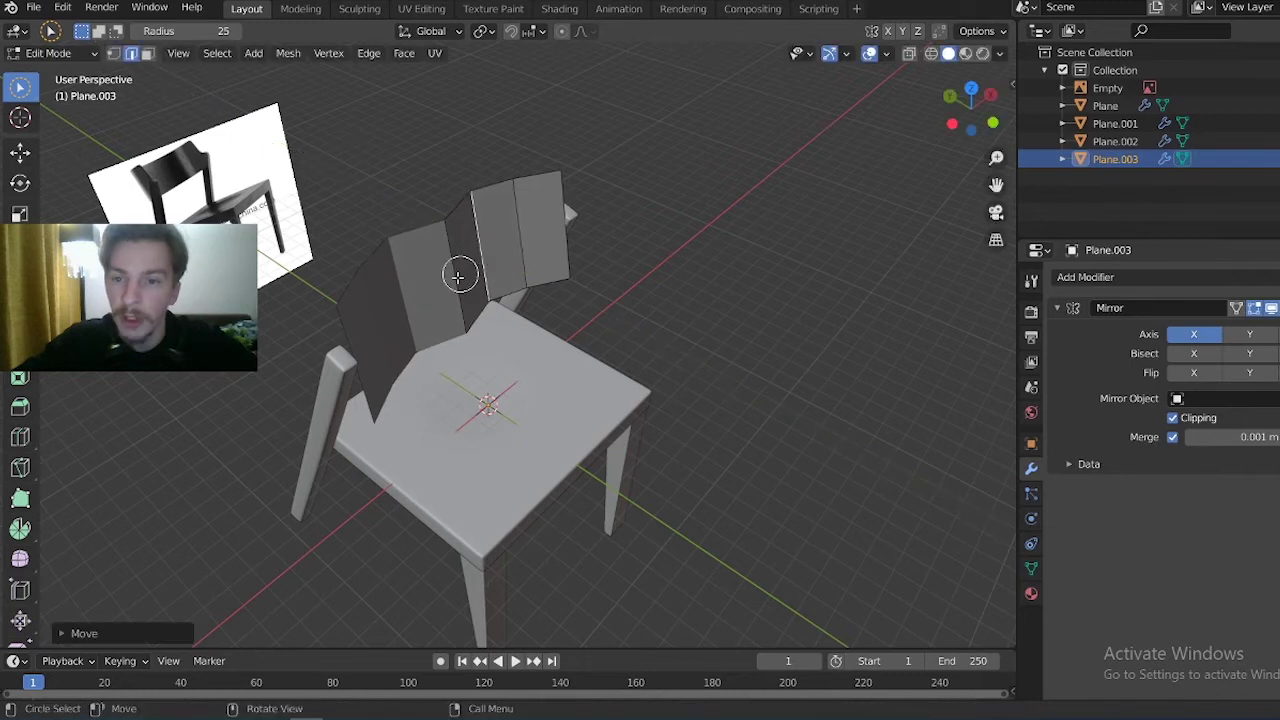
{"action": "key", "text": "g"}
{"action": "key", "text": "y"}
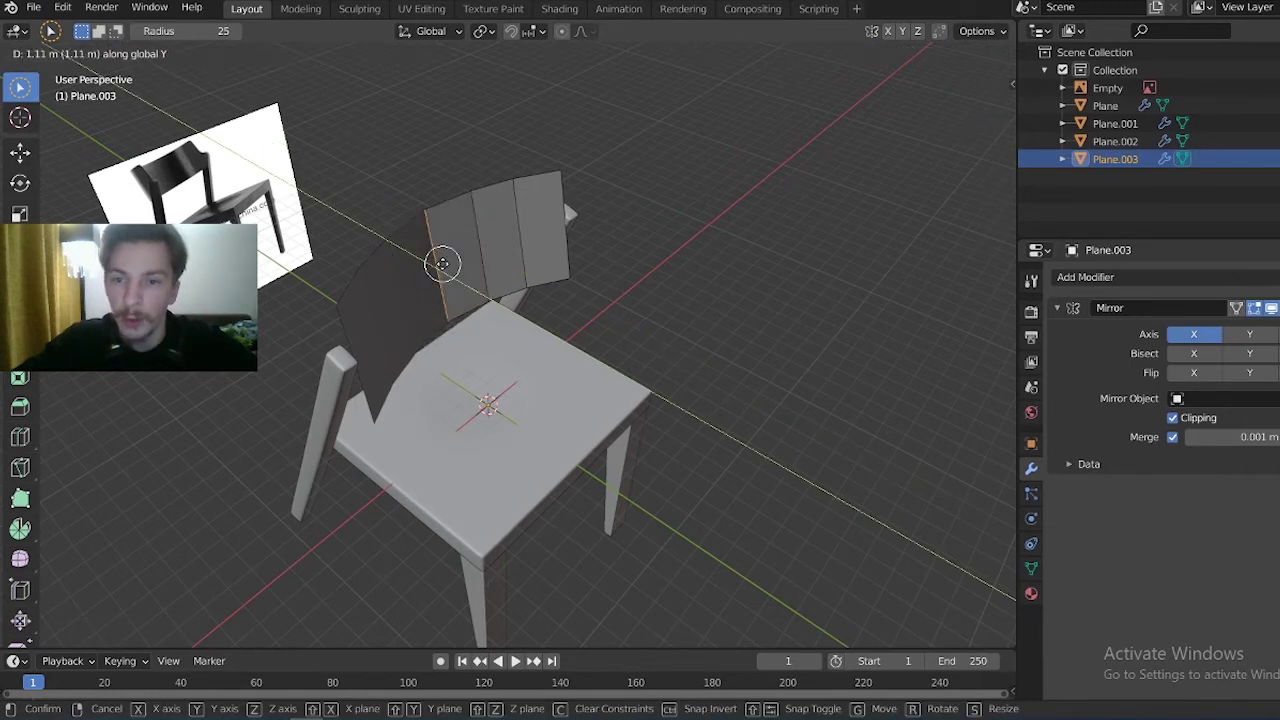
{"action": "left_click", "coordinate": [441, 263]}
{"action": "mouse_move", "coordinate": [403, 294]}
{"action": "middle_mouse_down"}
{"action": "mouse_move", "coordinate": [706, 317]}
{"action": "mouse_move", "coordinate": [766, 289]}
{"action": "mouse_move", "coordinate": [925, 299]}
{"action": "mouse_move", "coordinate": [560, 294]}
{"action": "middle_mouse_up"}
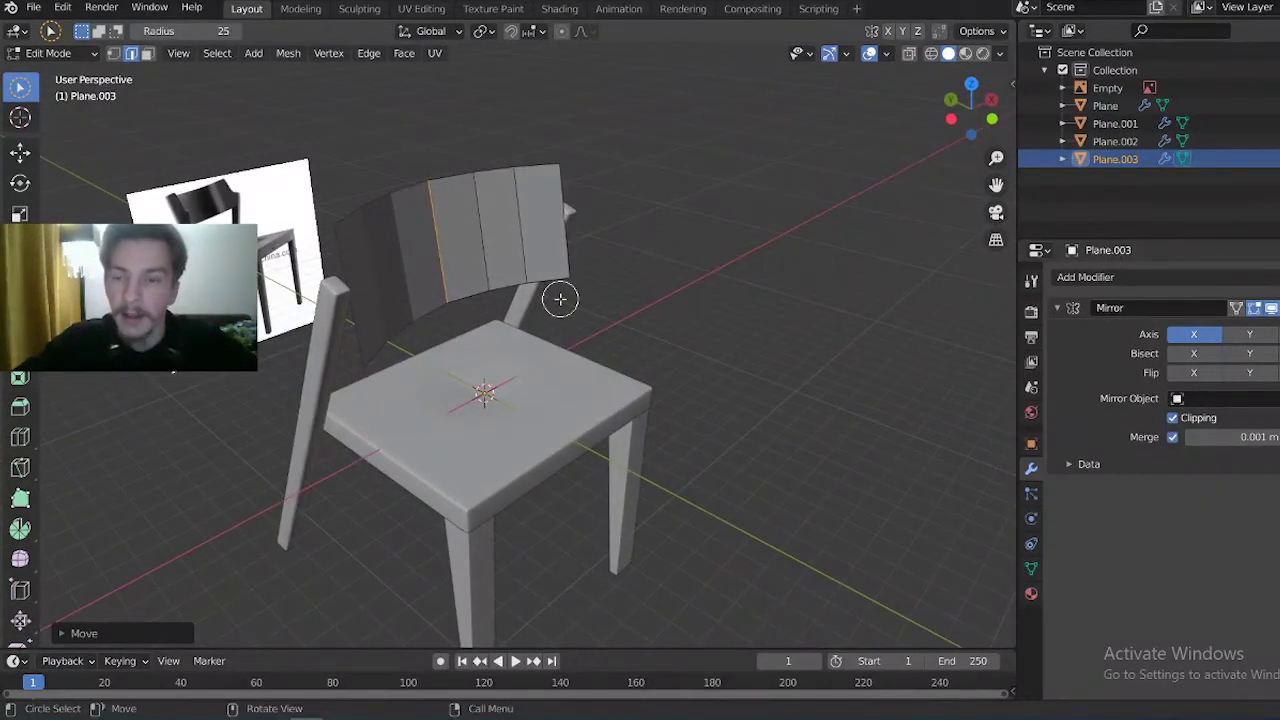
Move the back's peak vertex along Y and extrude a new vertex along X to flatten the top
{"action": "left_click", "coordinate": [975, 75]}
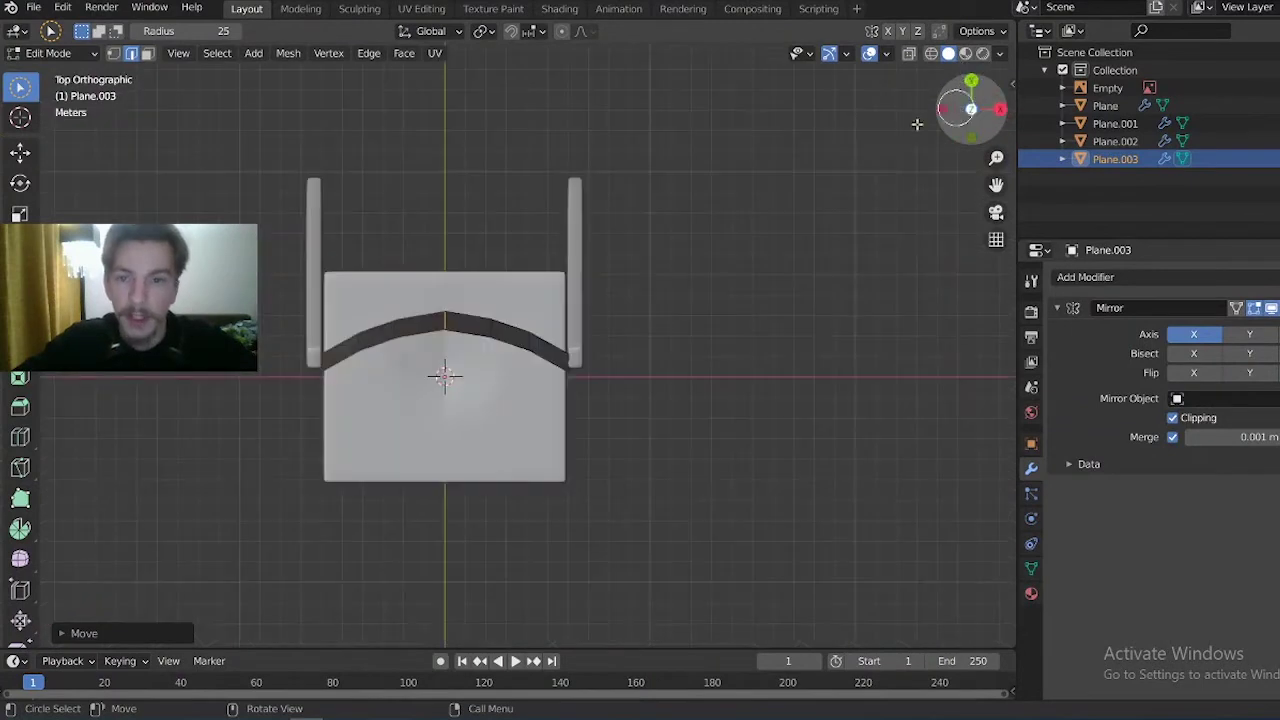
{"action": "key", "text": "w"}
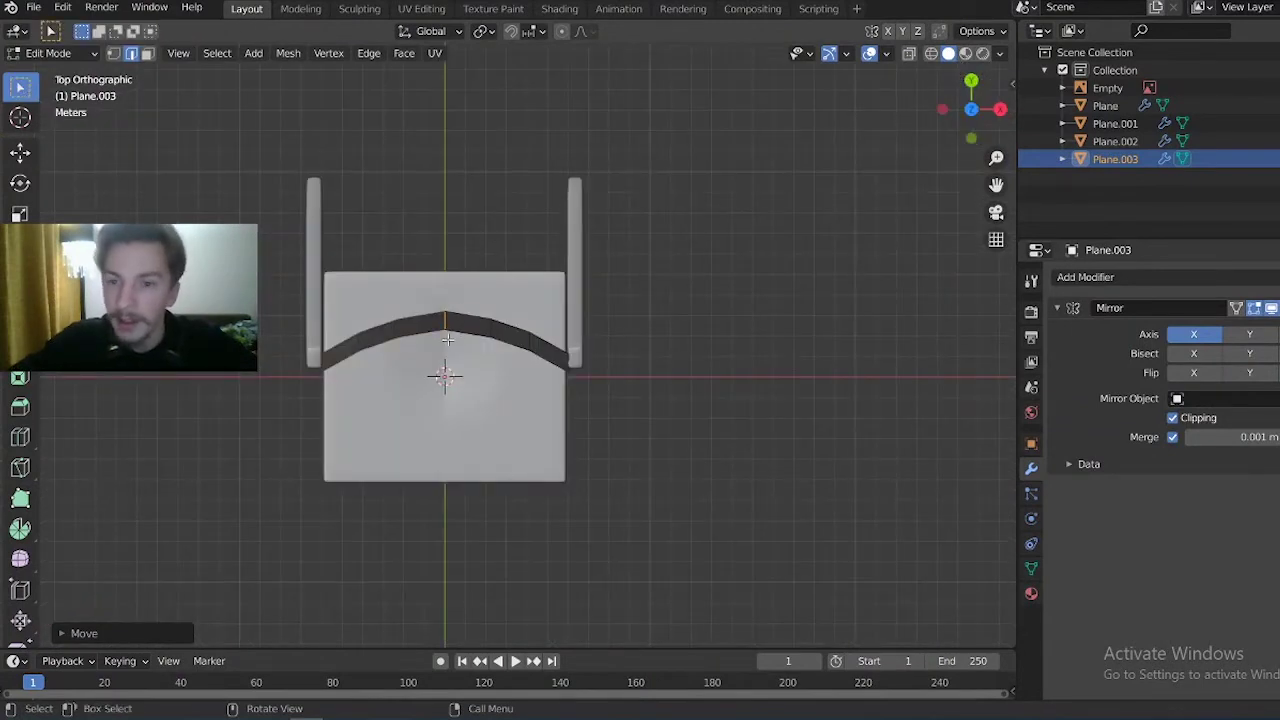
{"action": "key", "text": "g"}
{"action": "key", "text": "y"}
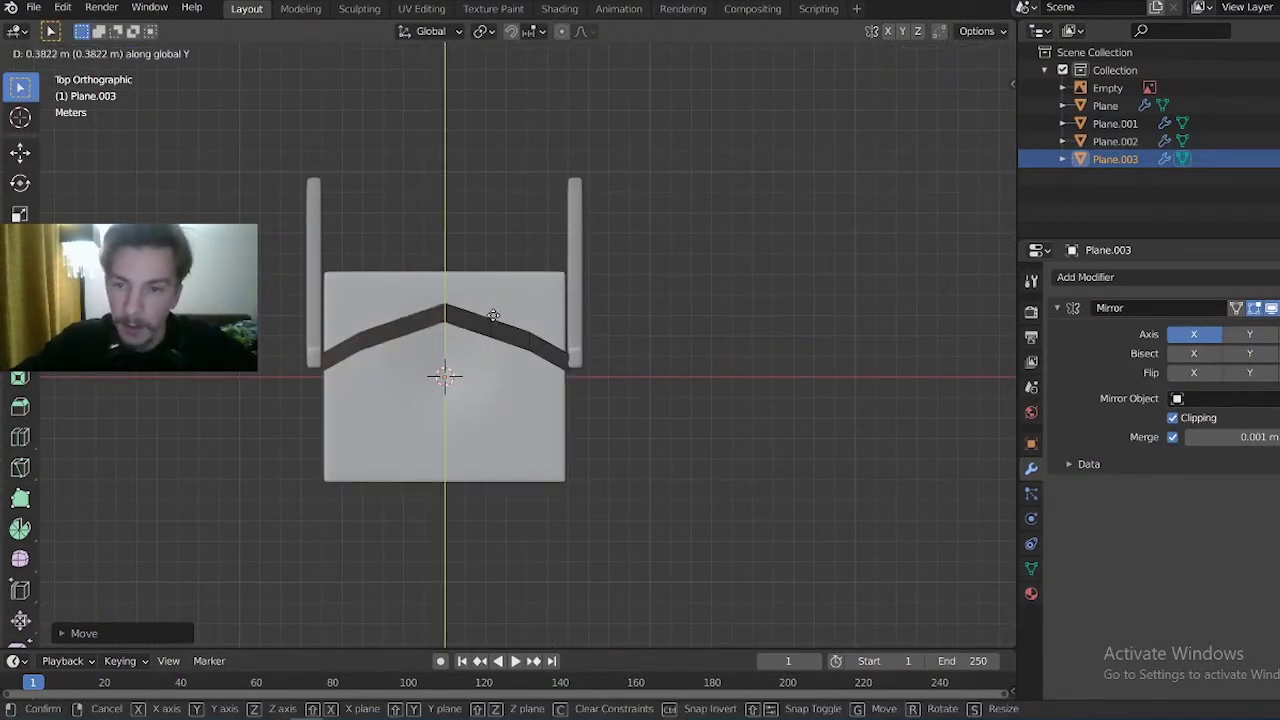
{"action": "left_click", "coordinate": [496, 312]}
{"action": "key", "text": "e"}
{"action": "key", "text": "x"}
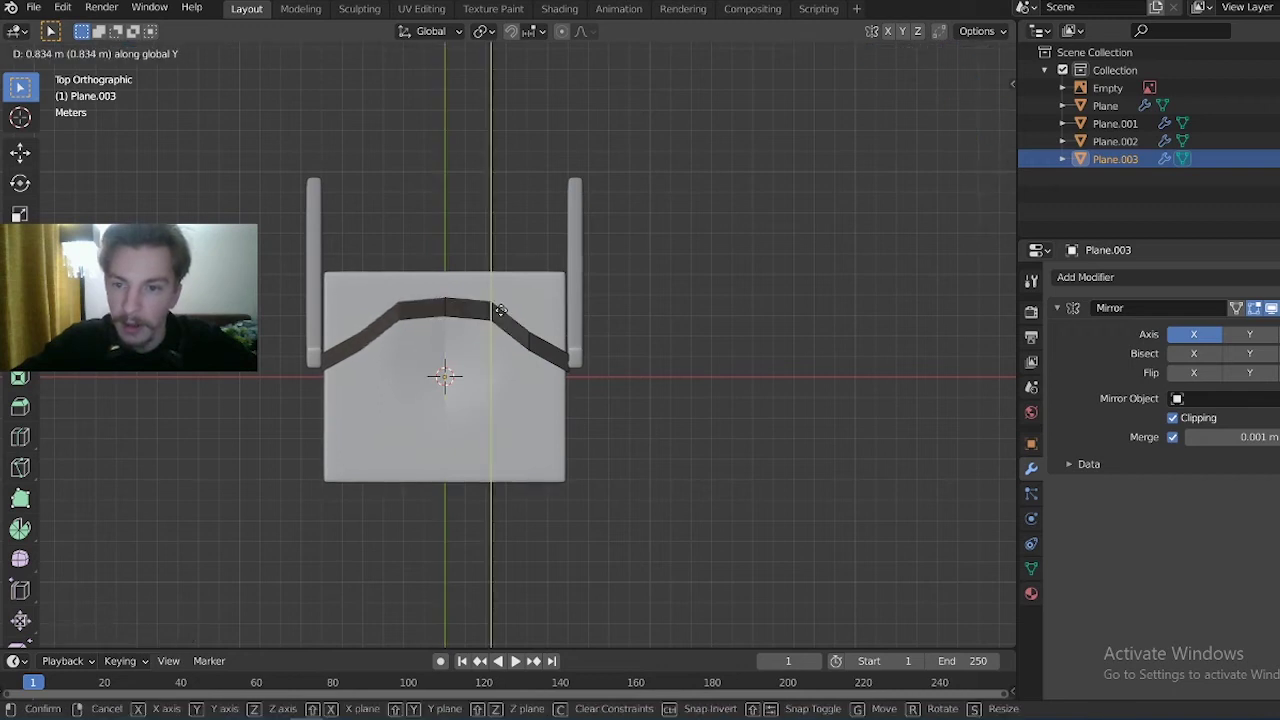
{"action": "left_click", "coordinate": [500, 312]}
Move the next vertex and the middle vertex of the back curve along Y
{"action": "left_click", "coordinate": [530, 345]}
{"action": "key", "text": "g"}
{"action": "key", "text": "y"}
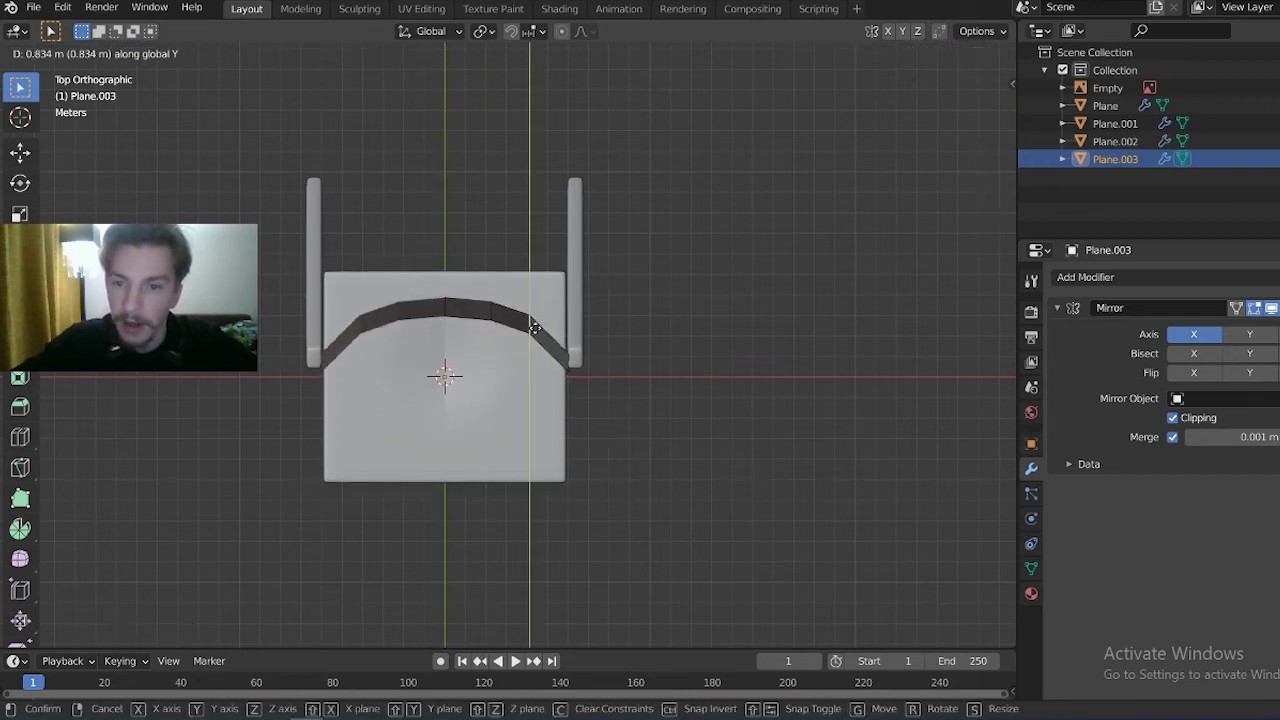
{"action": "left_click", "coordinate": [536, 326]}
{"action": "mouse_move", "coordinate": [536, 326]}
{"action": "middle_mouse_down"}
{"action": "mouse_move", "coordinate": [637, 221]}
{"action": "mouse_move", "coordinate": [689, 329]}
{"action": "mouse_move", "coordinate": [734, 326]}
{"action": "mouse_move", "coordinate": [771, 263]}
{"action": "mouse_move", "coordinate": [497, 333]}
{"action": "middle_mouse_up"}
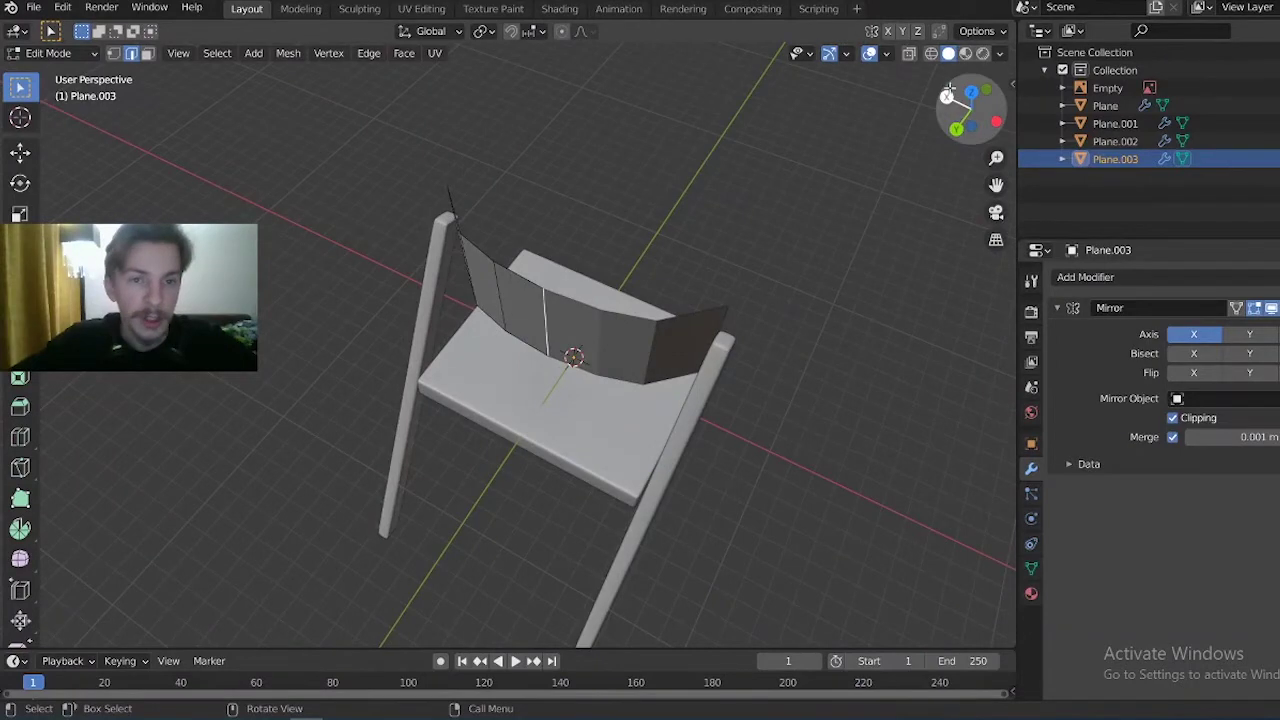
{"action": "left_click", "coordinate": [971, 92]}
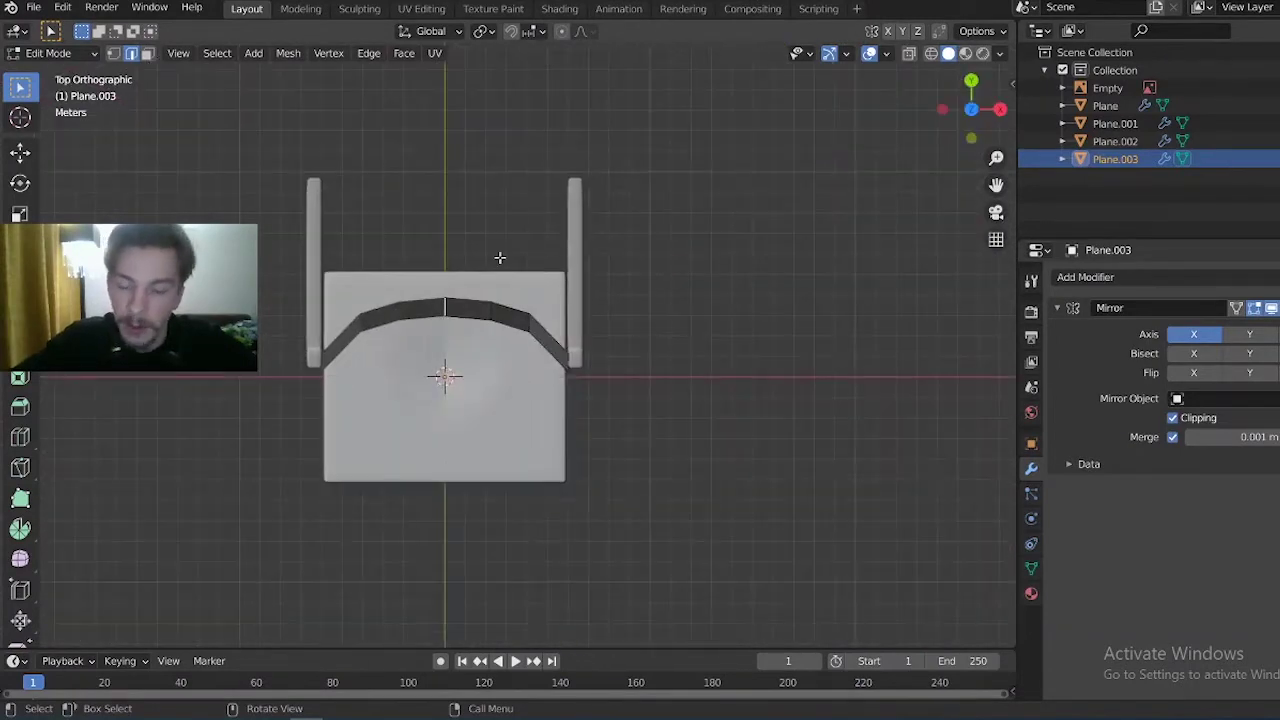
{"action": "key", "text": "g"}
{"action": "key", "text": "y"}
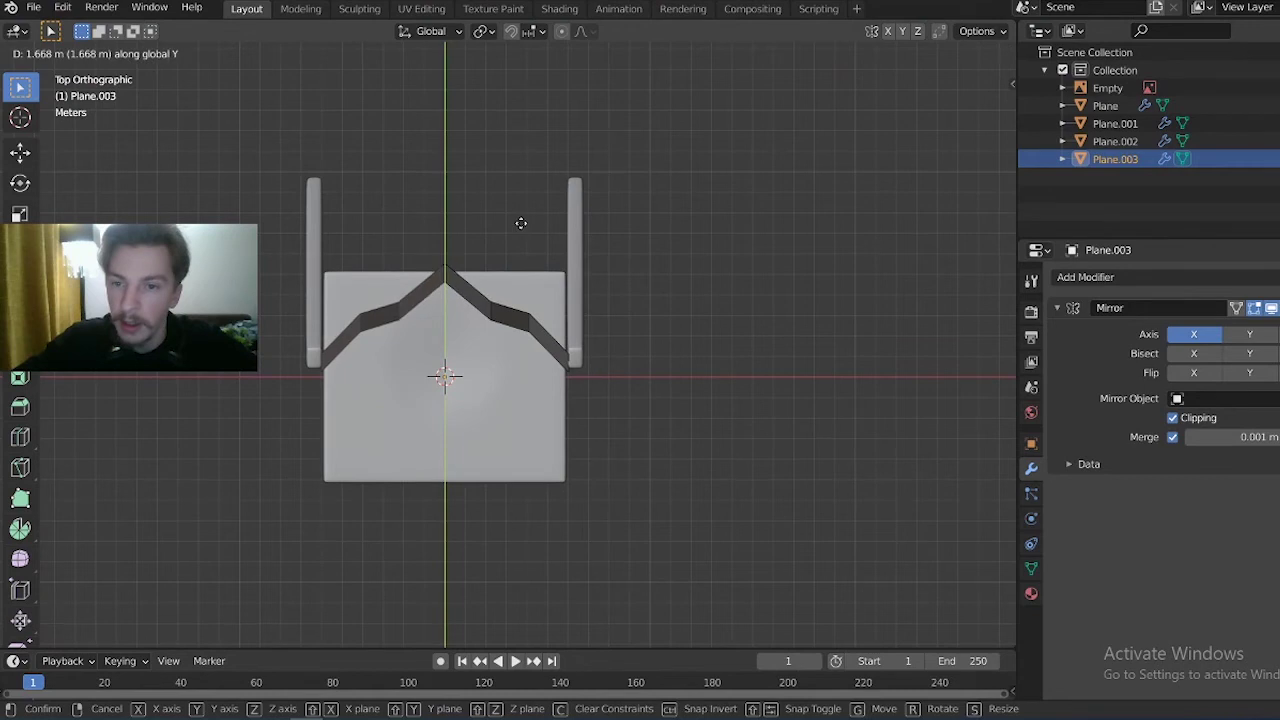
{"action": "left_click", "coordinate": [520, 223]}
Move the side vertex of the back's top edge along Y, then zoom in on the outline
{"action": "left_click", "coordinate": [493, 311]}
{"action": "key", "text": "g"}
{"action": "key", "text": "y"}
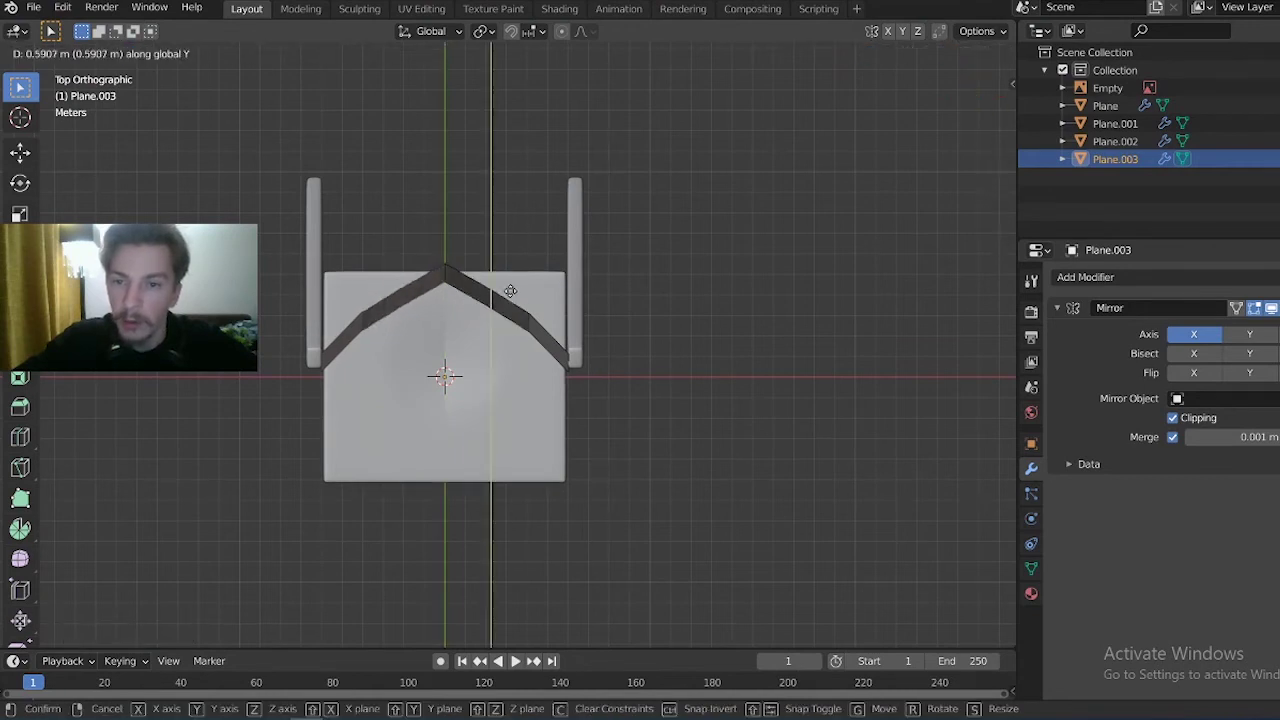
{"action": "left_click", "coordinate": [522, 311]}
{"action": "key", "text": "g"}
{"action": "key", "text": "y"}
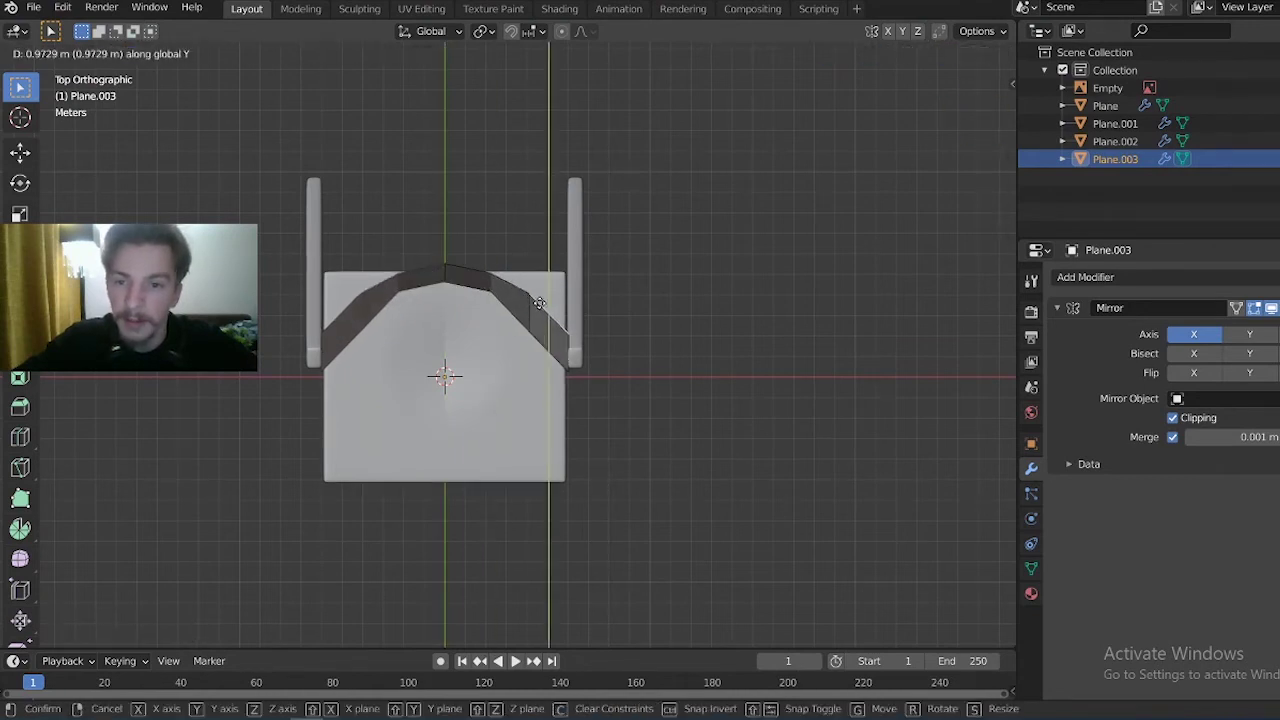
{"action": "key", "text": "Escape"}
{"action": "key", "text": "g"}
{"action": "key", "text": "Escape"}
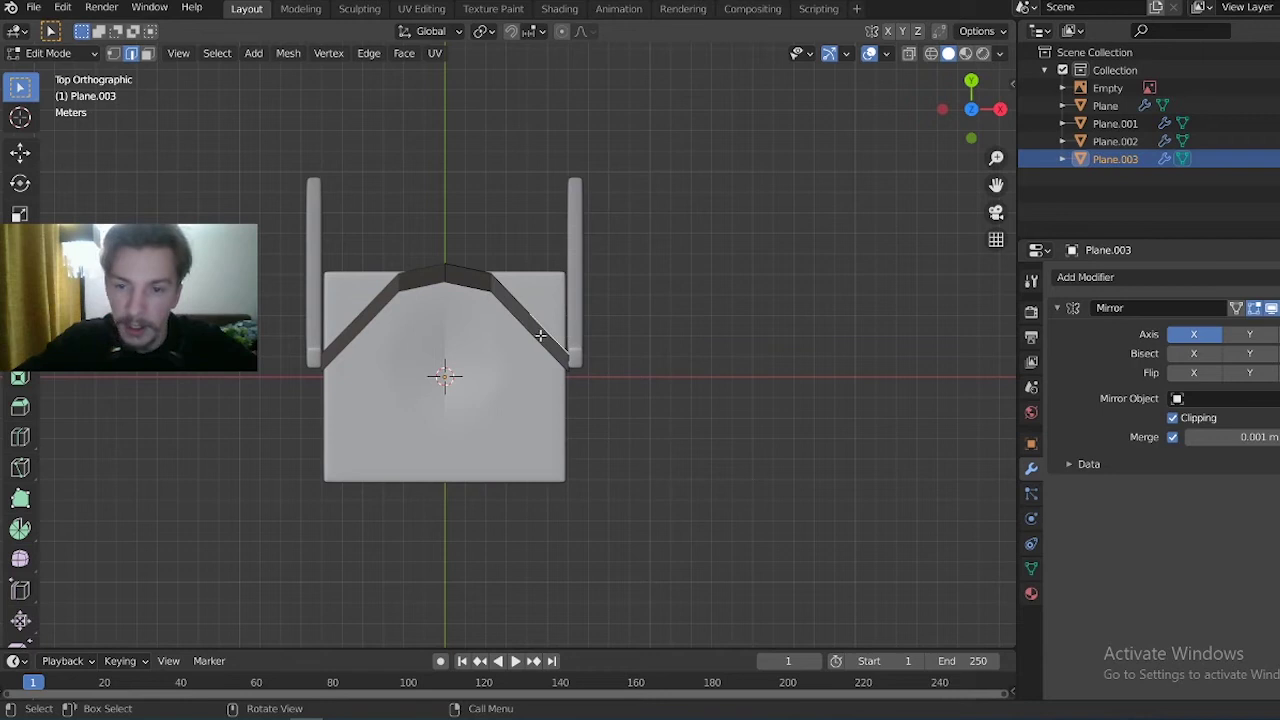
{"action": "mouse_move", "coordinate": [996, 157]}
{"action": "left_mouse_down"}
{"action": "mouse_move", "coordinate": [996, 135]}
{"action": "mouse_move", "coordinate": [993, 190]}
{"action": "left_mouse_up"}
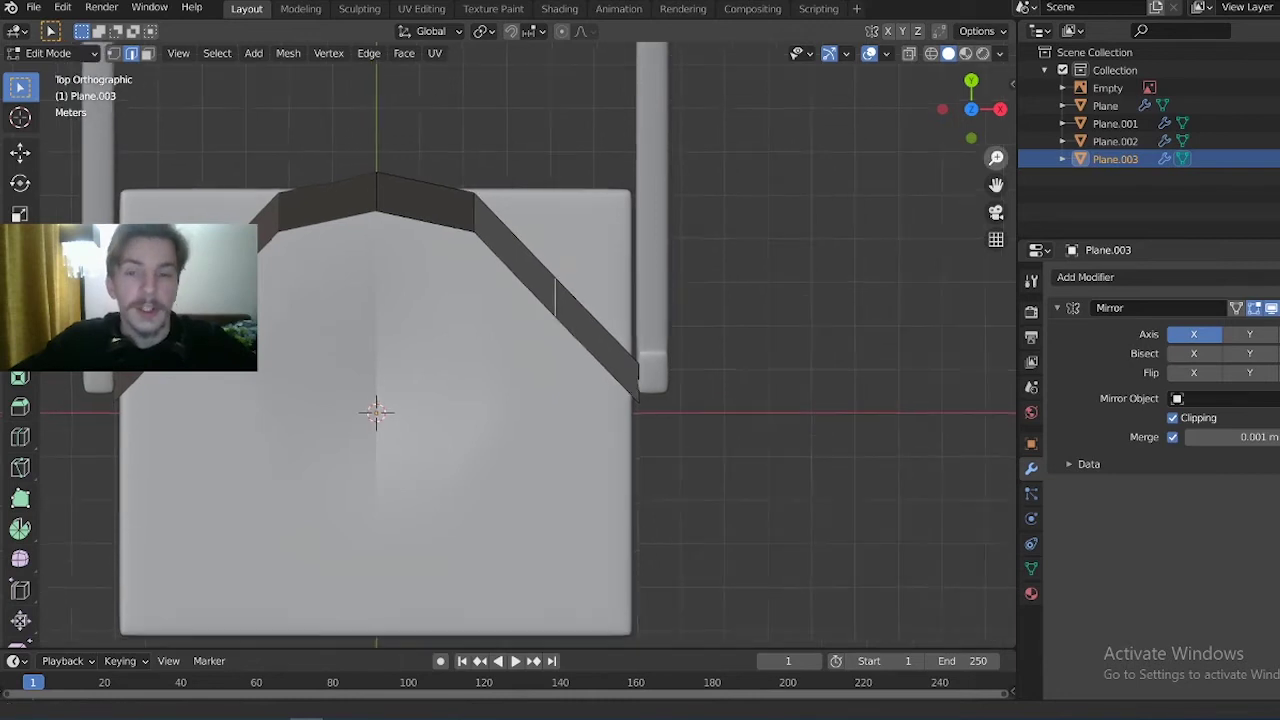
Move the side vertex to round the arch, then select all the back panel's faces
{"action": "key", "text": "g"}
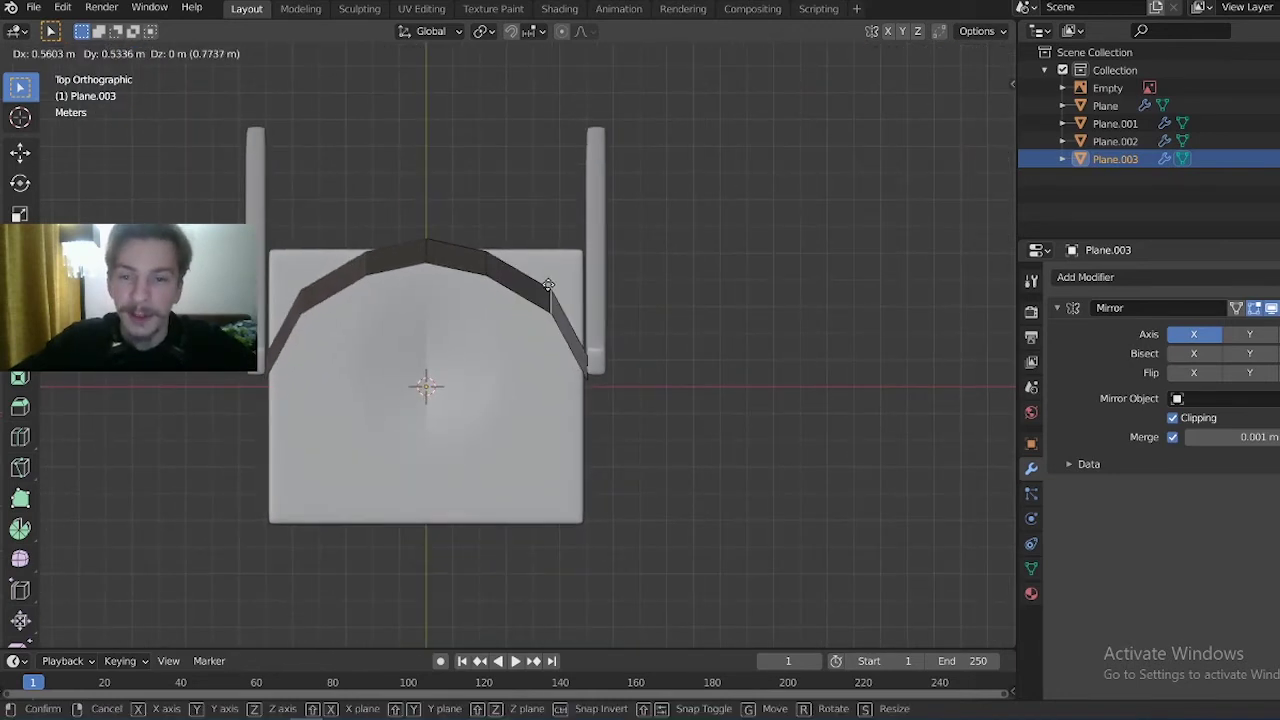
{"action": "left_click", "coordinate": [548, 284]}
{"action": "mouse_move", "coordinate": [548, 284]}
{"action": "middle_mouse_down"}
{"action": "mouse_move", "coordinate": [597, 229]}
{"action": "mouse_move", "coordinate": [577, 216]}
{"action": "mouse_move", "coordinate": [466, 269]}
{"action": "mouse_move", "coordinate": [530, 264]}
{"action": "mouse_move", "coordinate": [516, 269]}
{"action": "middle_mouse_up"}
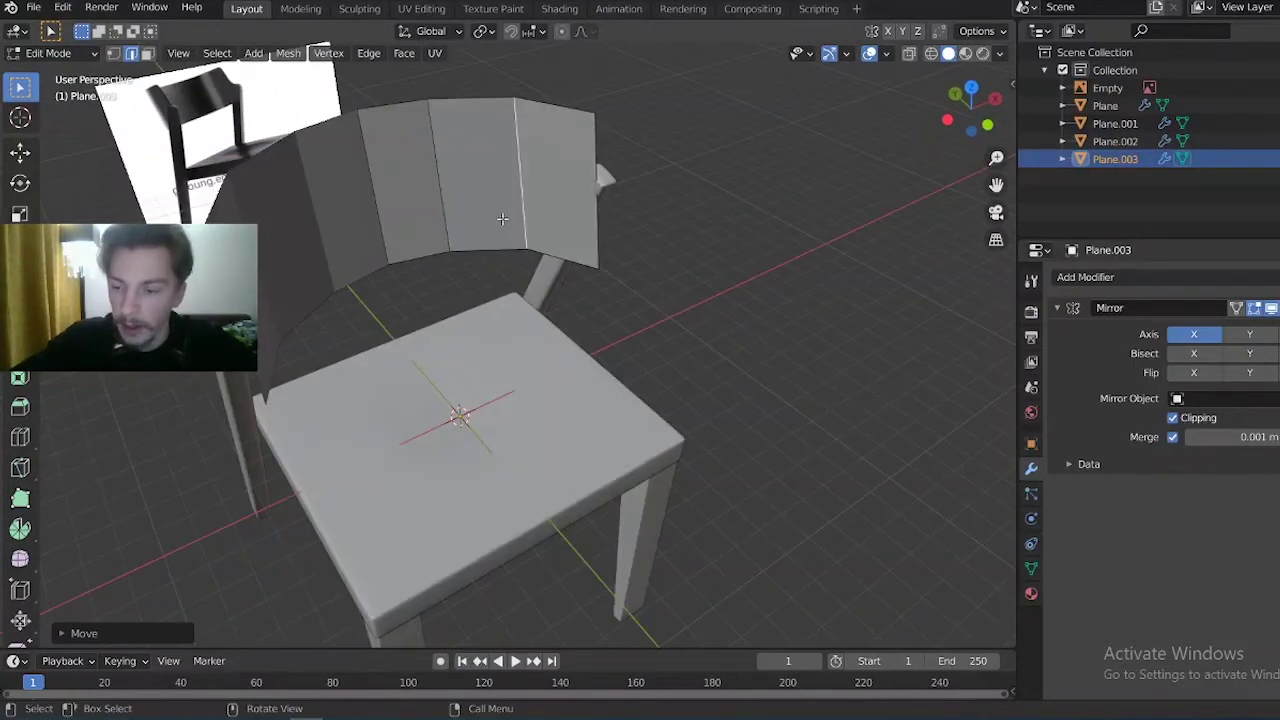
{"action": "key", "text": "a"}
{"action": "mouse_move", "coordinate": [443, 157]}
{"action": "middle_mouse_down"}
{"action": "mouse_move", "coordinate": [344, 241]}
{"action": "mouse_move", "coordinate": [350, 300]}
{"action": "middle_mouse_up"}
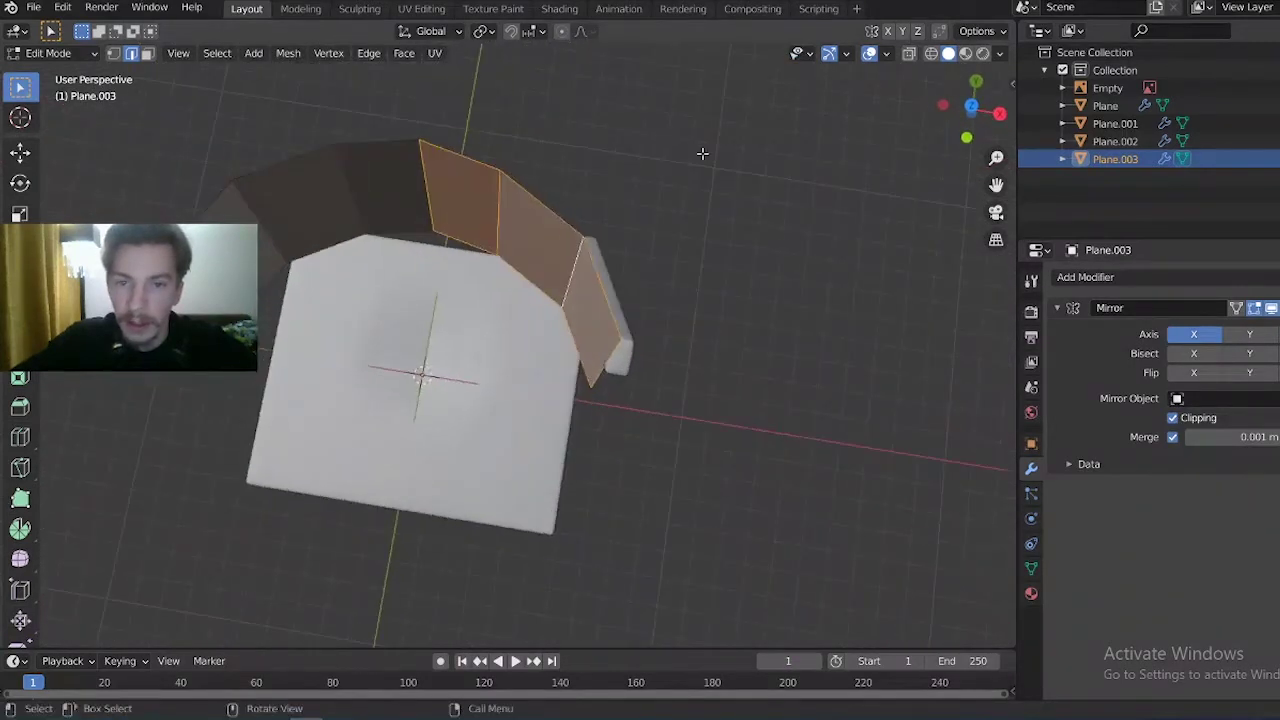
{"action": "left_click", "coordinate": [970, 108]}
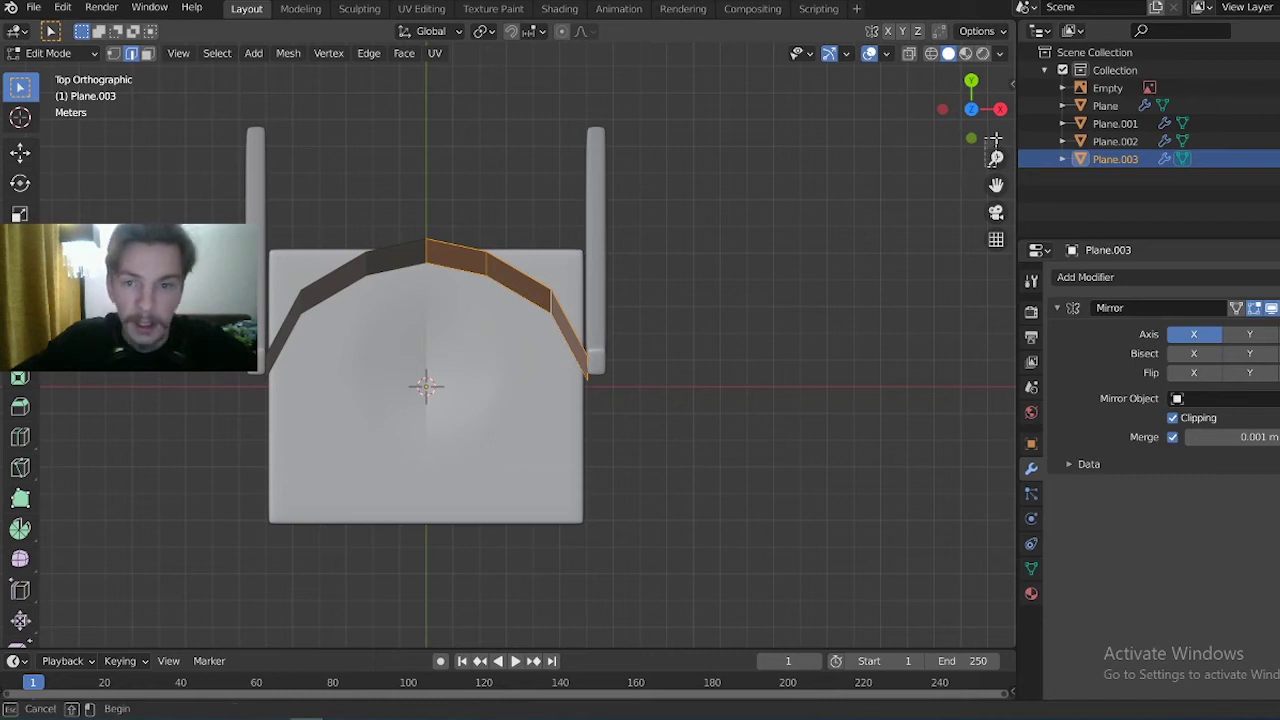
{"action": "key", "text": "alt+a"}
{"action": "key", "text": "a"}
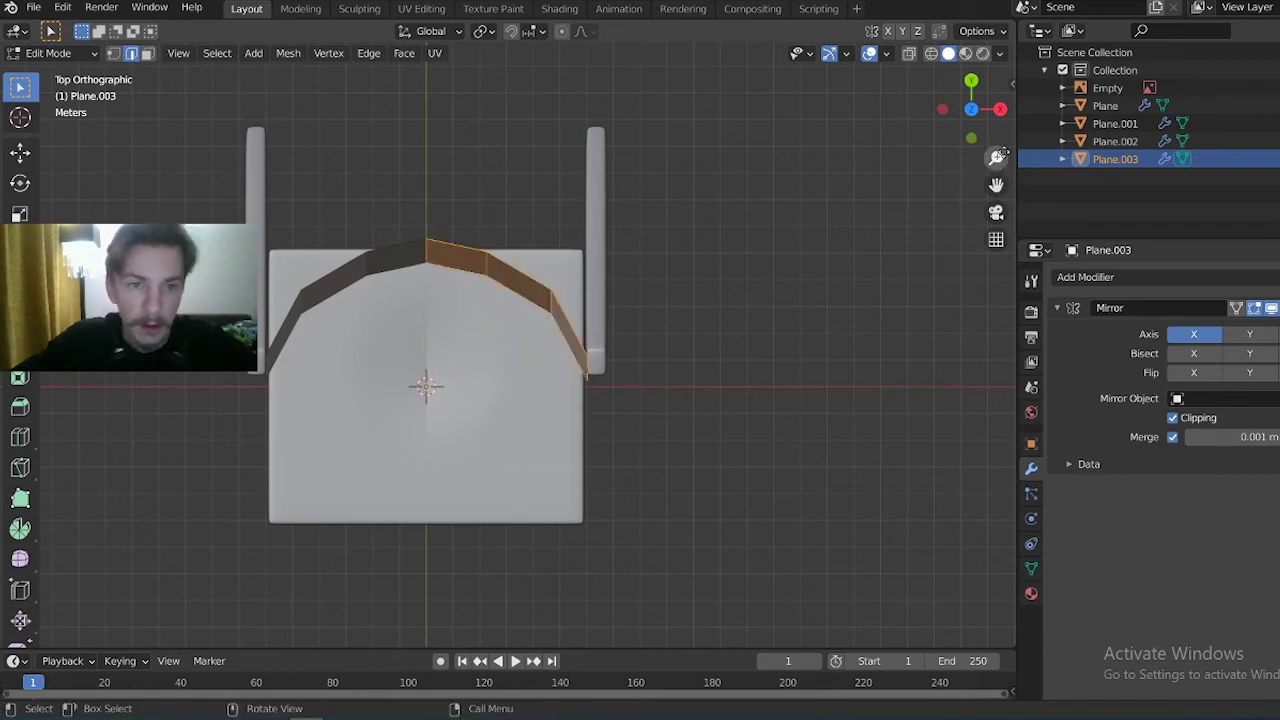
{"action": "scroll", "coordinate": [898, 208], "scroll_direction": "up", "scroll_amount": 2}
{"action": "scroll", "coordinate": [898, 208], "scroll_direction": "up", "scroll_amount": 1}
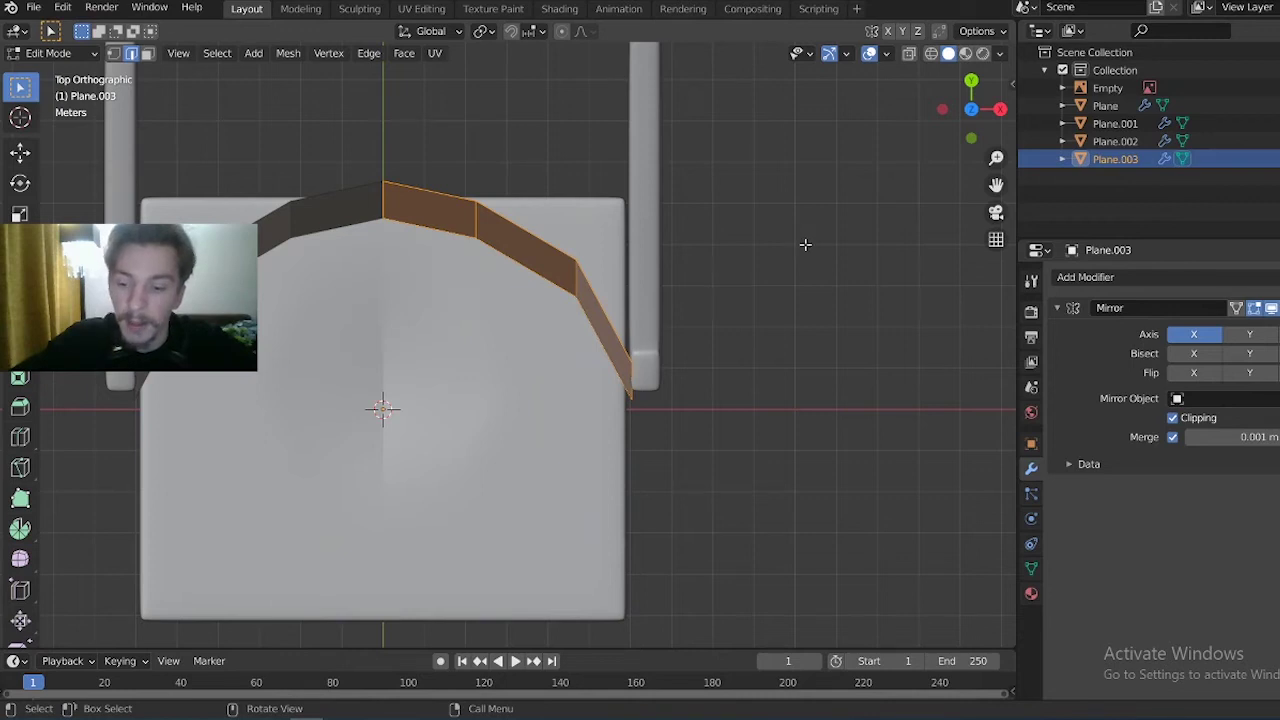
Extrude the back faces to give the panel thickness, adjust the end edge, and return to Object Mode
{"action": "key", "text": "e"}
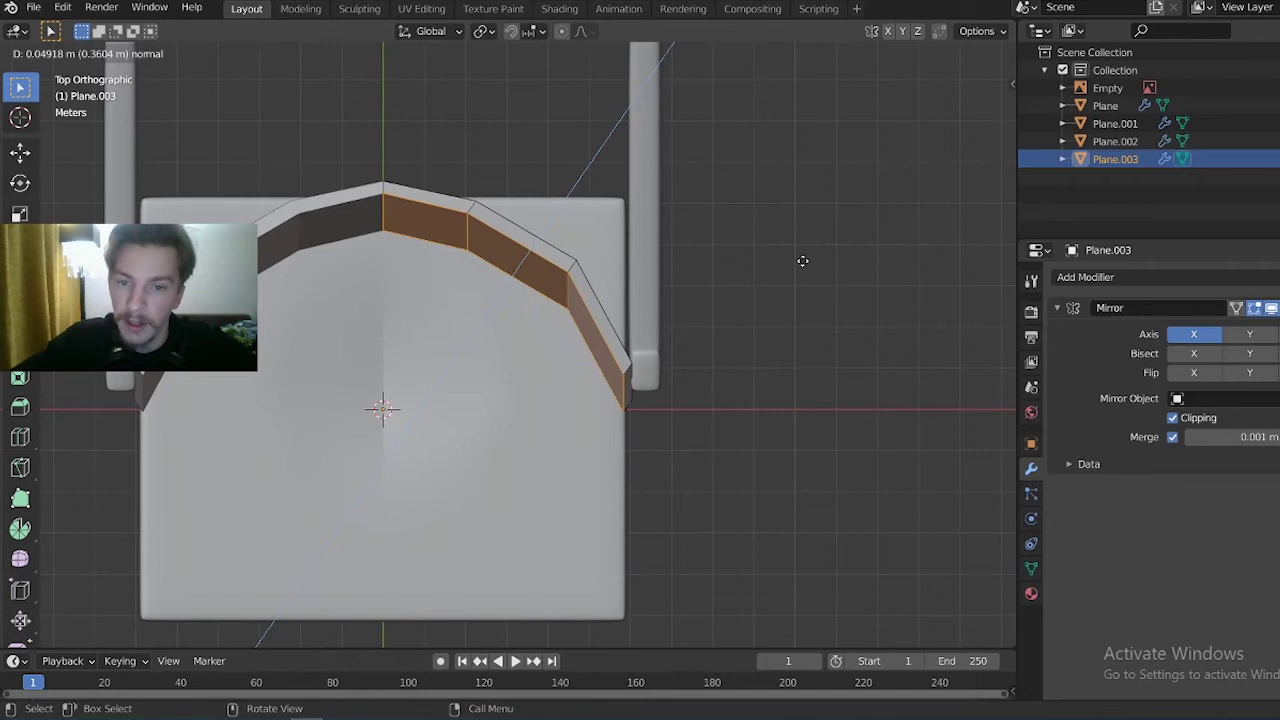
{"action": "left_click", "coordinate": [800, 258]}
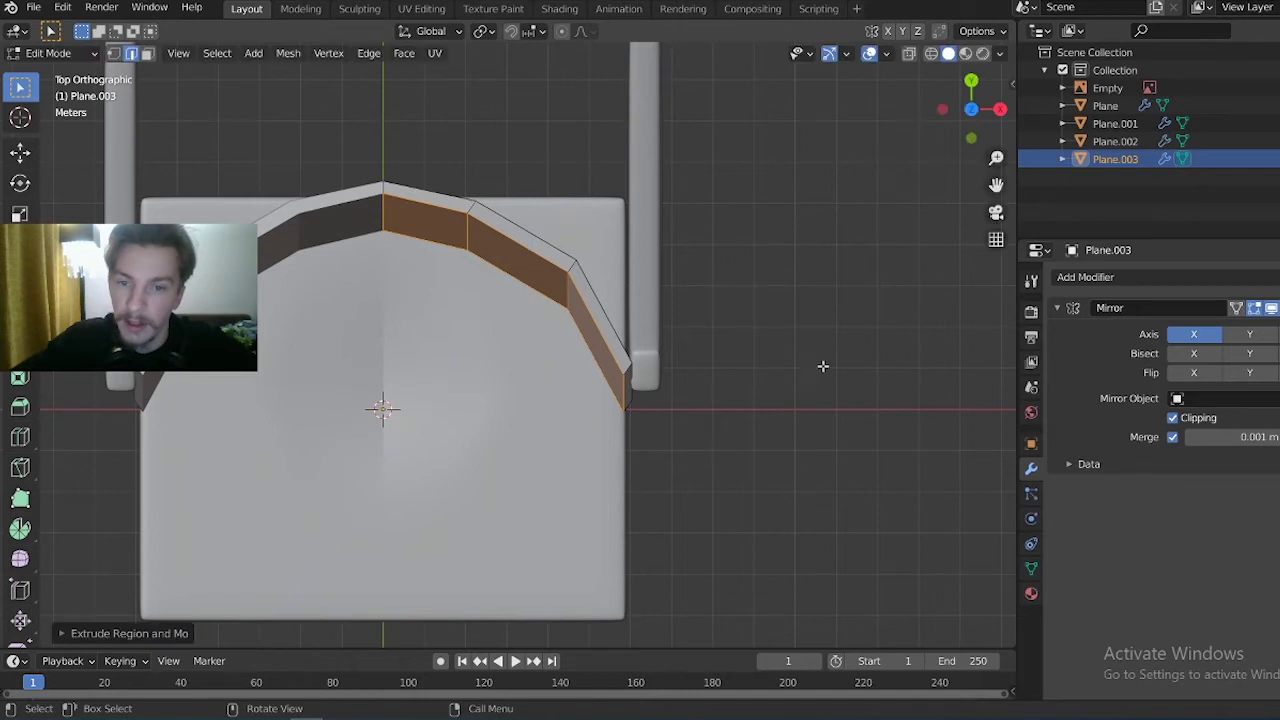
{"action": "left_click", "coordinate": [624, 399]}
{"action": "key", "text": "g"}
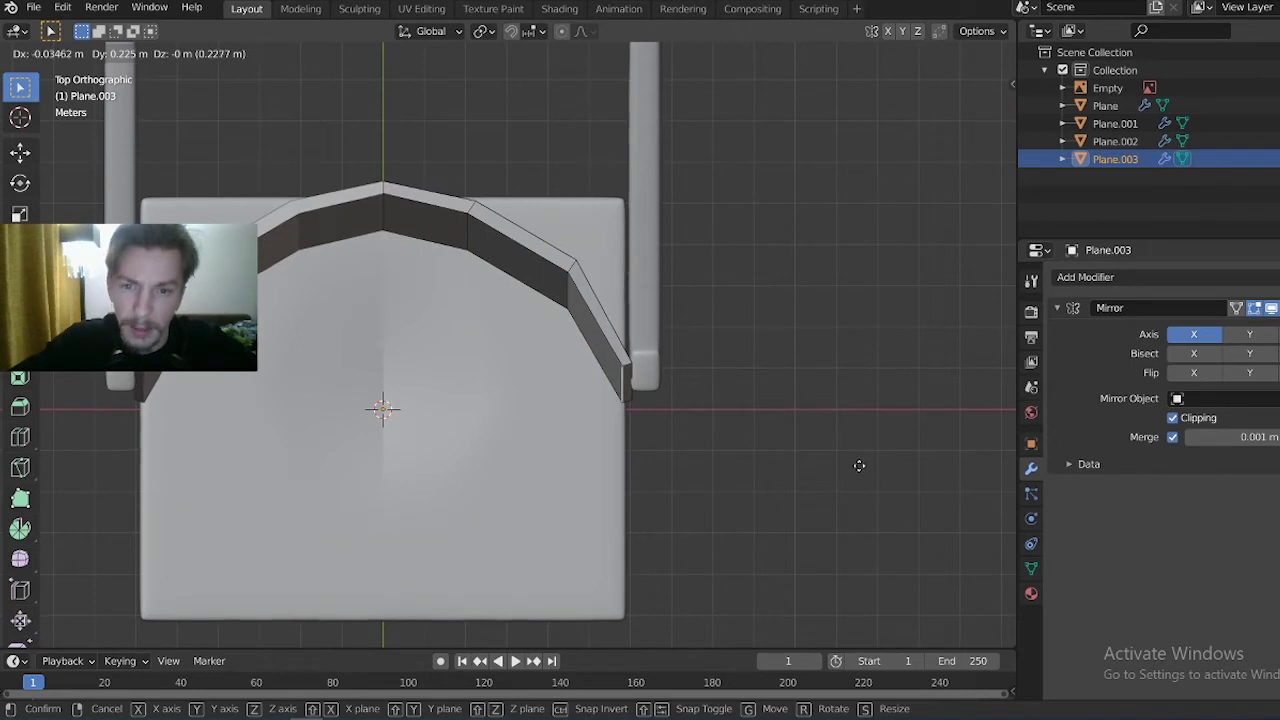
{"action": "left_click", "coordinate": [626, 470]}
{"action": "middle_click_drag", "start_coordinate": [504, 492], "coordinate": [560, 370]}
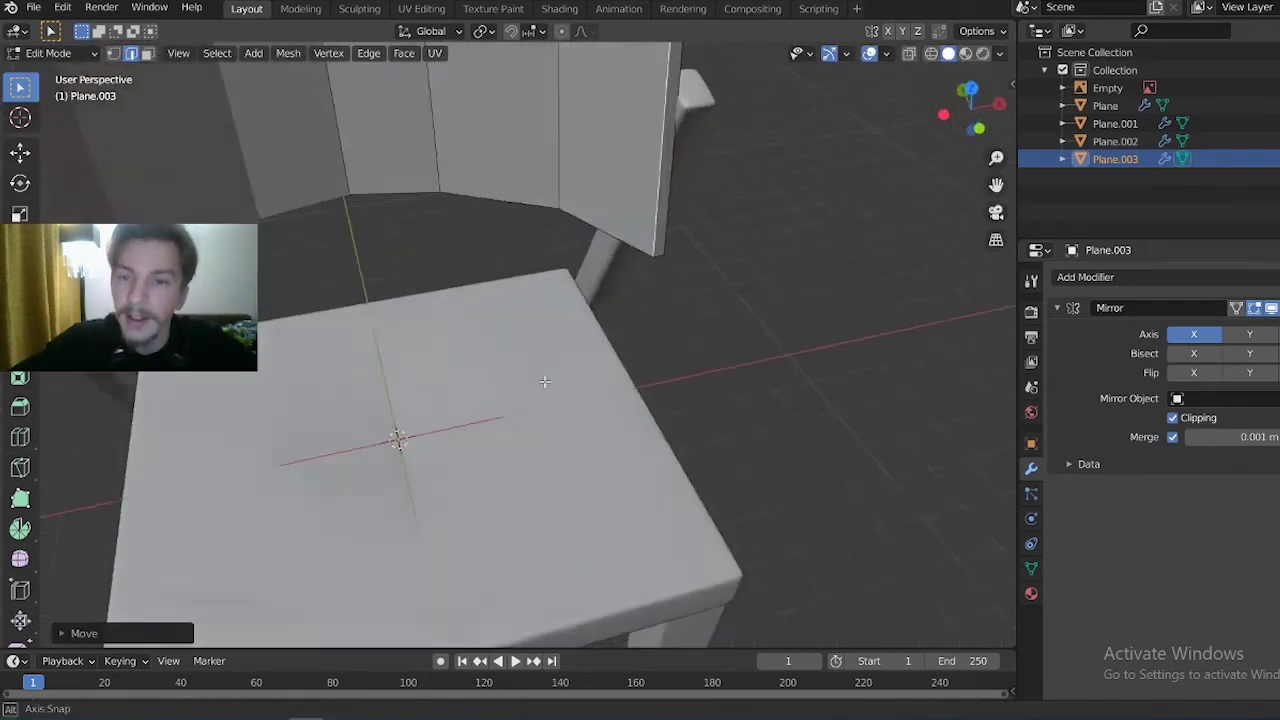
{"action": "key", "text": "Tab"}
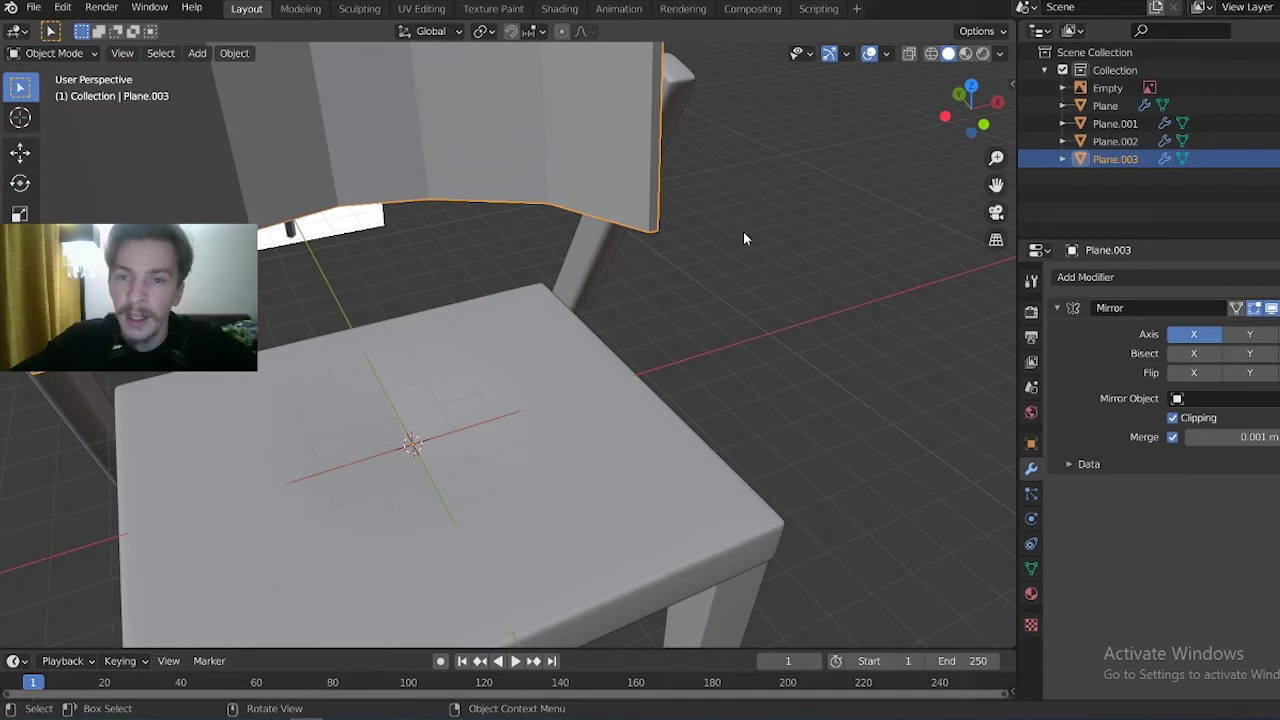
{"action": "left_click_drag", "start_coordinate": [995, 158], "coordinate": [45, 55]}
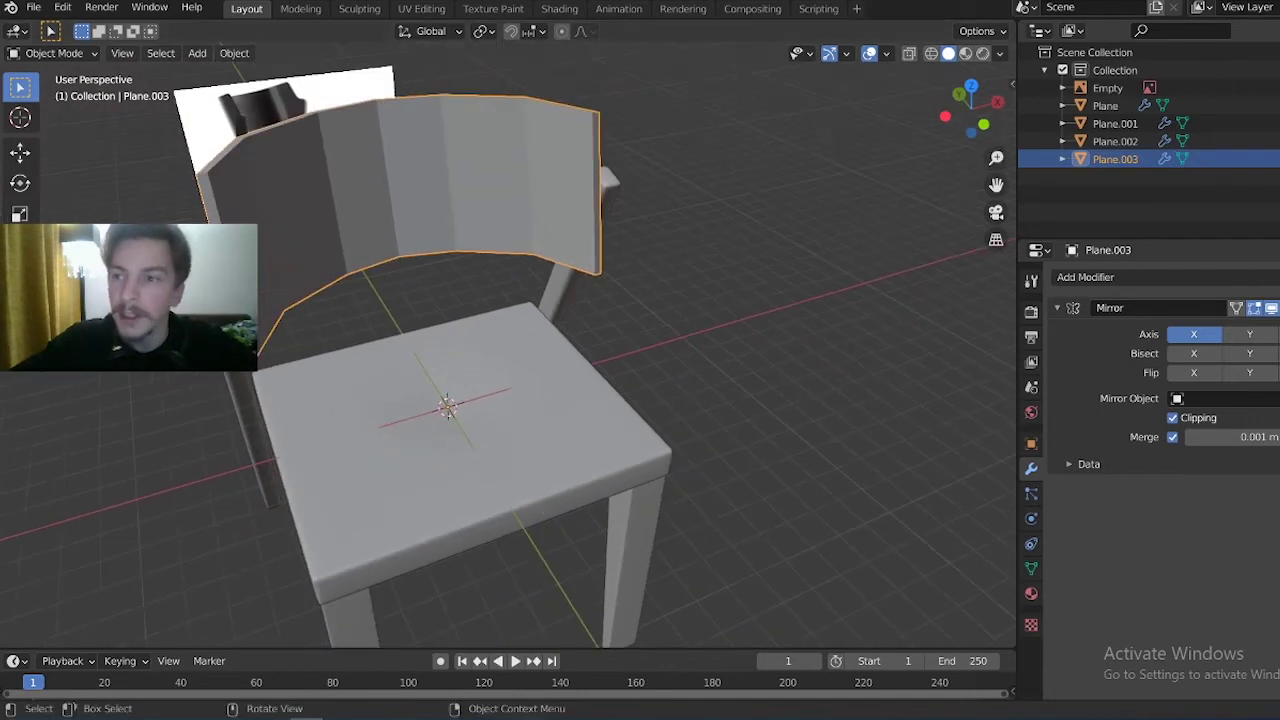
Add level-5 subdivision smoothing to the back piece and re-enter Edit Mode
{"action": "key", "text": "ctrl+5"}
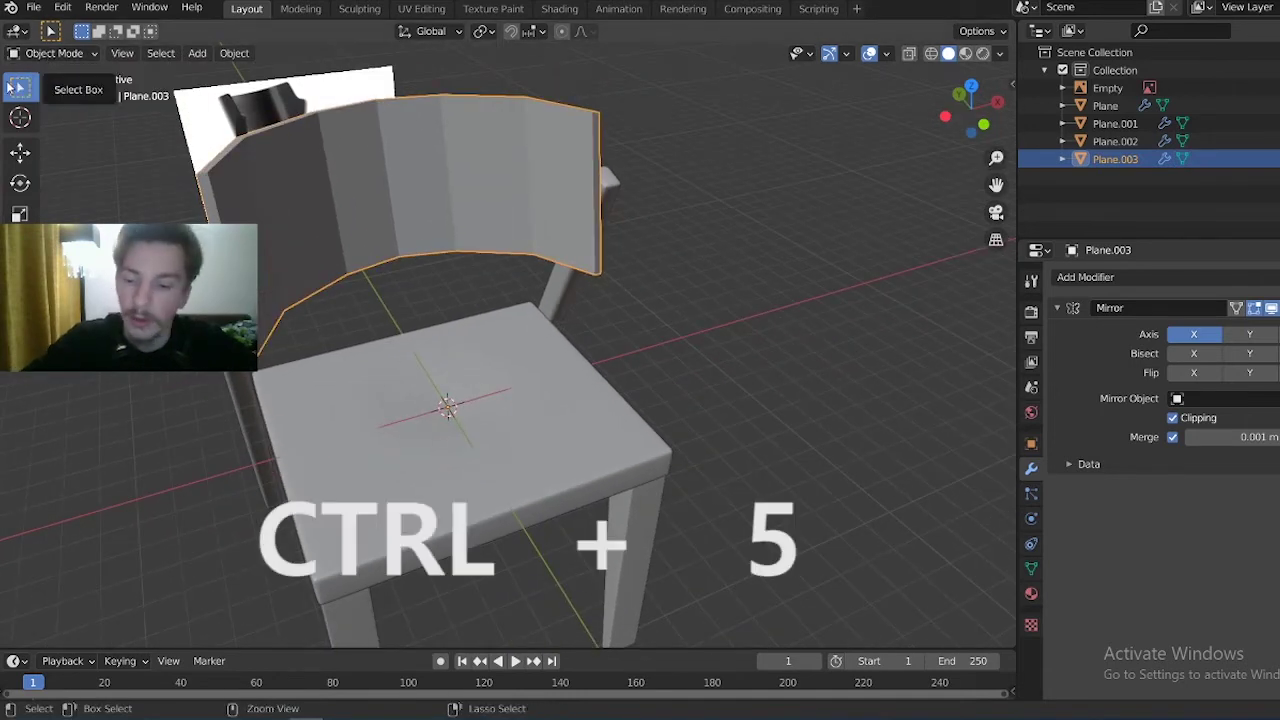
{"action": "mouse_move", "coordinate": [300, 260]}
{"action": "middle_mouse_down"}
{"action": "mouse_move", "coordinate": [491, 286]}
{"action": "mouse_move", "coordinate": [343, 294]}
{"action": "mouse_move", "coordinate": [337, 337]}
{"action": "mouse_move", "coordinate": [467, 288]}
{"action": "mouse_move", "coordinate": [310, 312]}
{"action": "mouse_move", "coordinate": [334, 220]}
{"action": "mouse_move", "coordinate": [423, 186]}
{"action": "mouse_move", "coordinate": [395, 331]}
{"action": "mouse_move", "coordinate": [540, 320]}
{"action": "mouse_move", "coordinate": [737, 237]}
{"action": "mouse_move", "coordinate": [600, 290]}
{"action": "mouse_move", "coordinate": [363, 343]}
{"action": "middle_mouse_up"}
{"action": "key", "text": "Tab"}
{"action": "middle_click_drag", "start_coordinate": [551, 193], "coordinate": [492, 273]}
{"action": "middle_click_drag", "start_coordinate": [428, 401], "coordinate": [465, 237]}
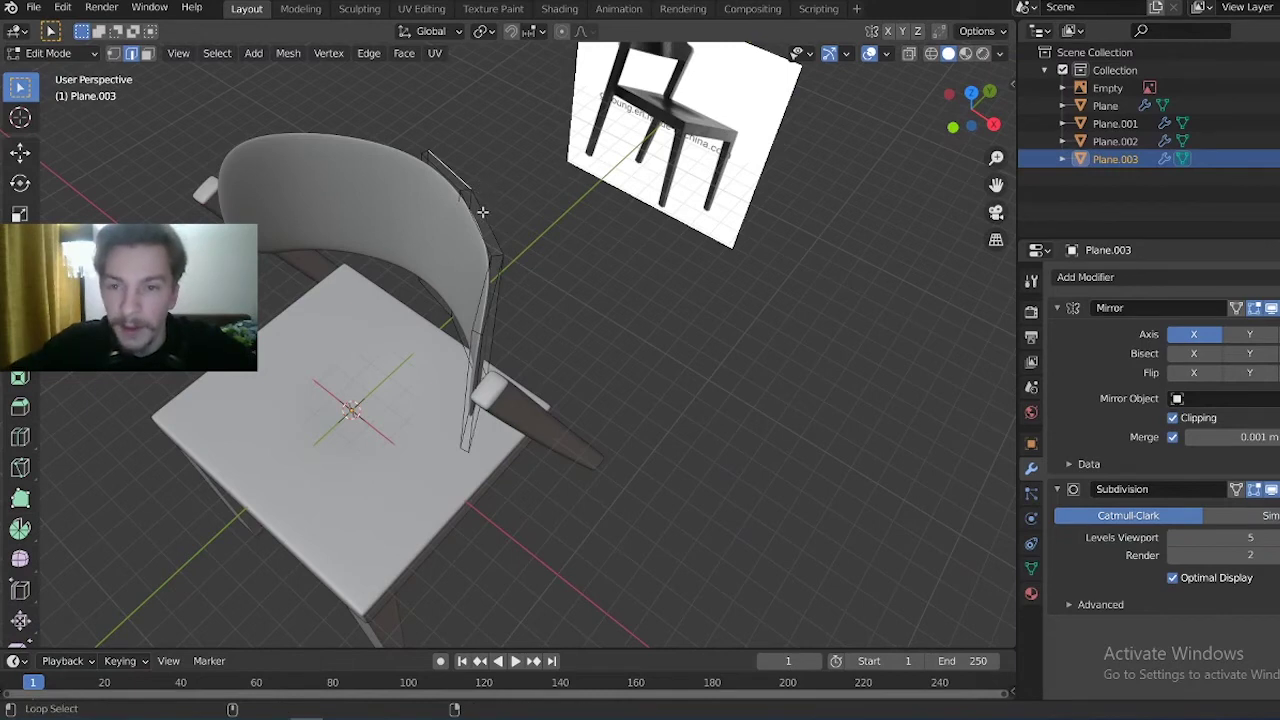
{"action": "middle_click_drag", "start_coordinate": [490, 349], "coordinate": [459, 211]}
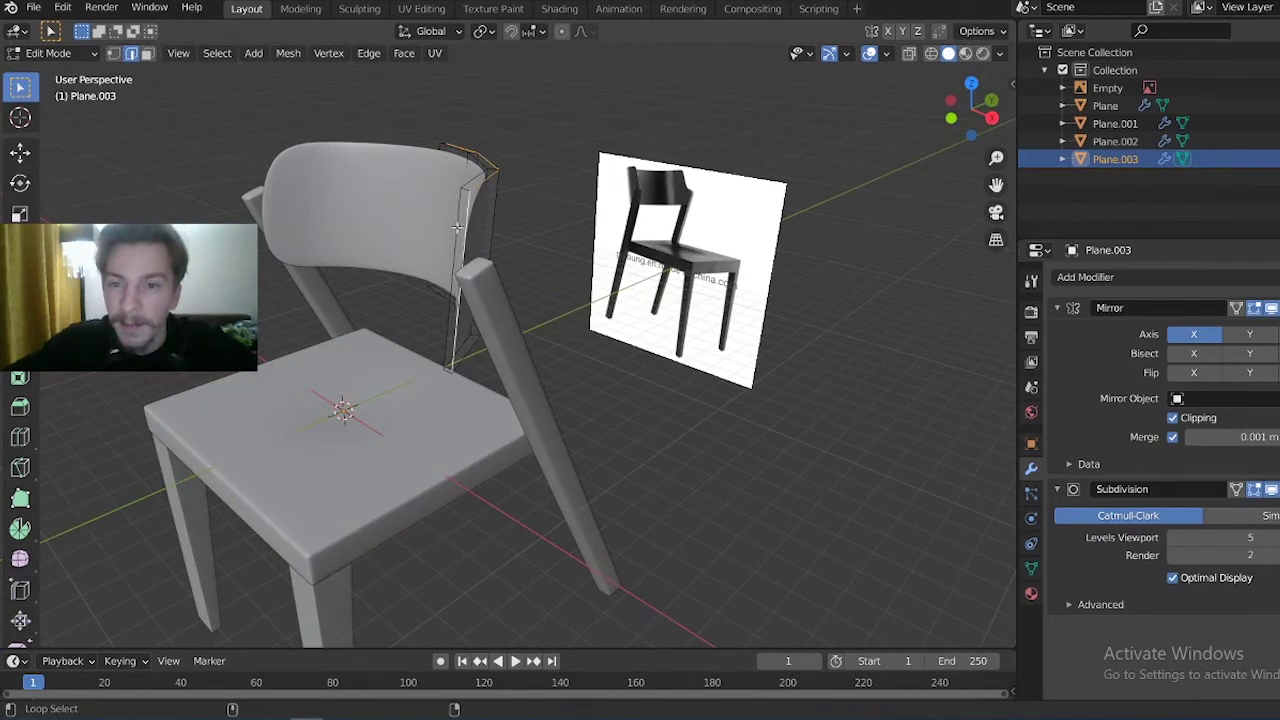
{"action": "mouse_move", "coordinate": [466, 358]}
{"action": "middle_mouse_down"}
{"action": "mouse_move", "coordinate": [318, 271]}
{"action": "mouse_move", "coordinate": [456, 298]}
{"action": "middle_mouse_up"}
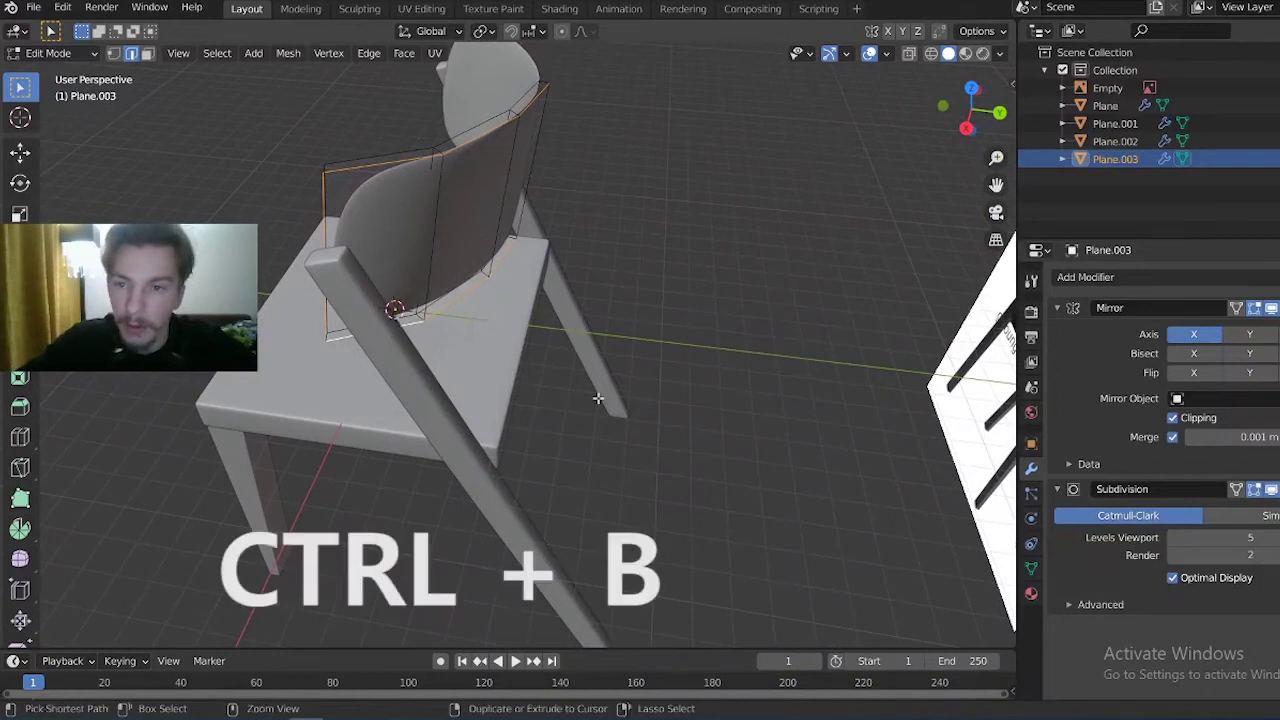
Bevel the chair back's edges by 0.2
{"action": "key", "text": "ctrl+b"}
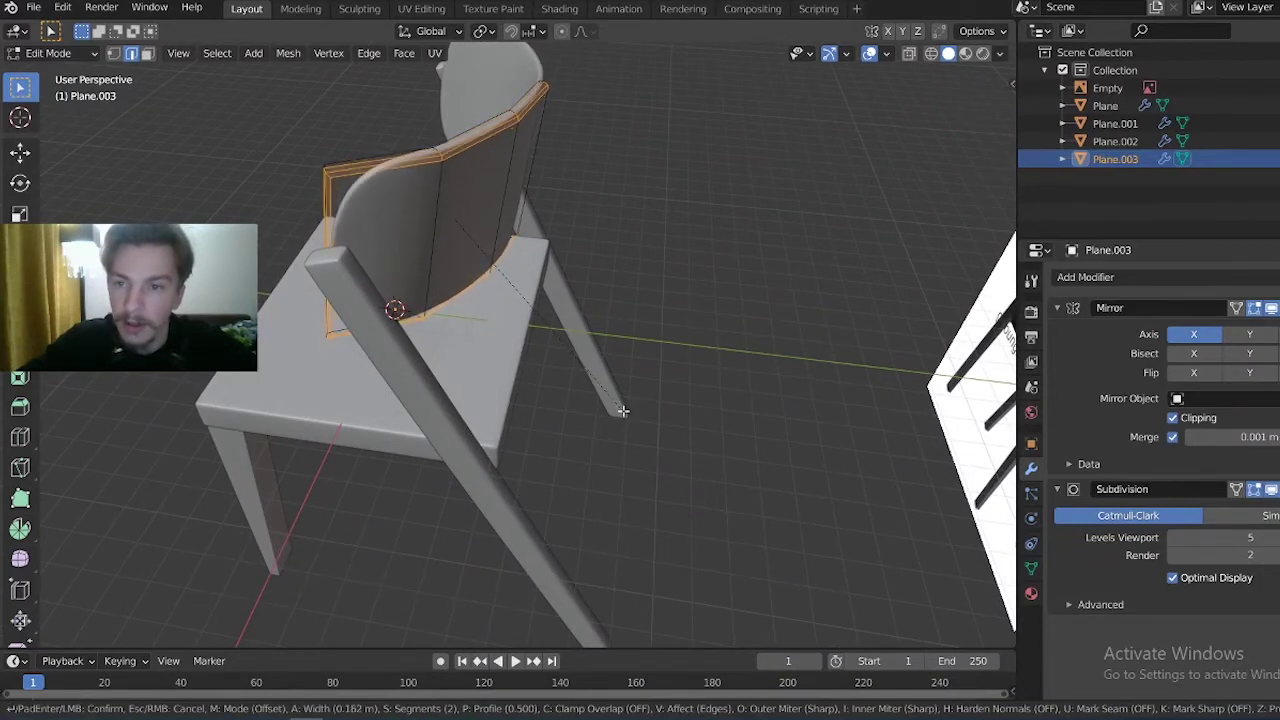
{"action": "type", "text": ".2"}
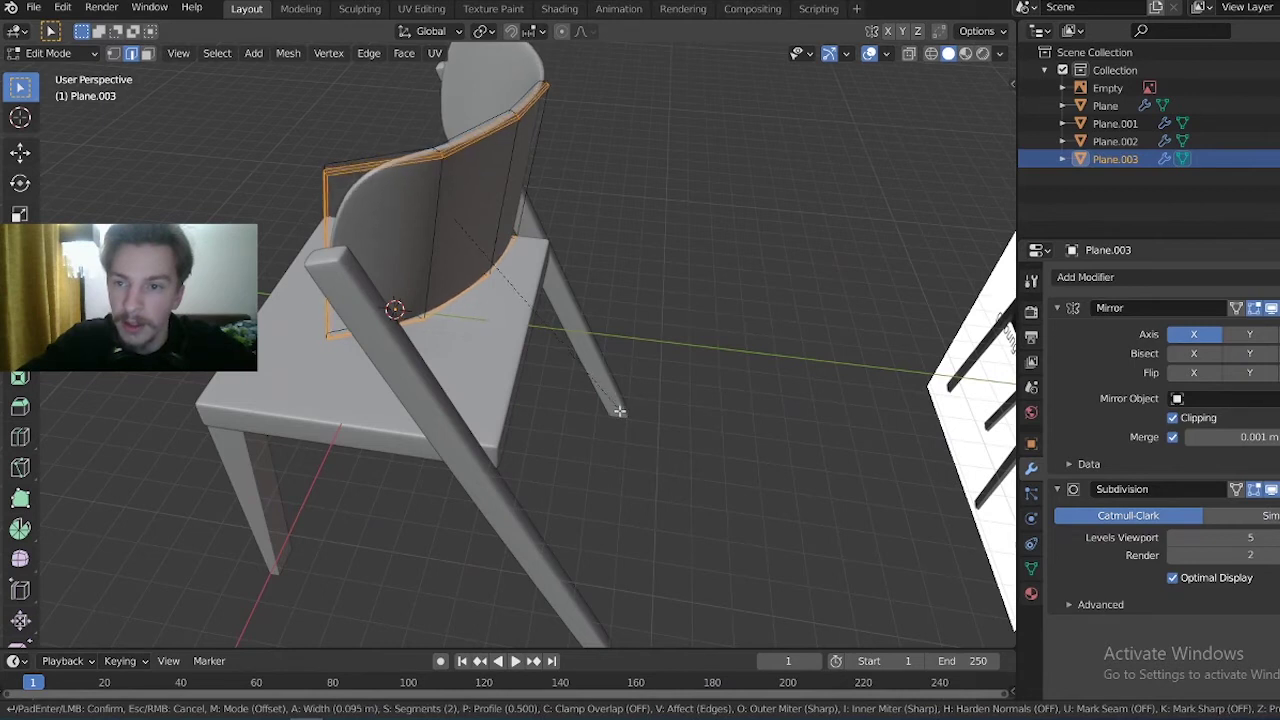
{"action": "left_click", "coordinate": [395, 310]}
{"action": "middle_click_drag", "start_coordinate": [395, 310], "coordinate": [397, 300]}
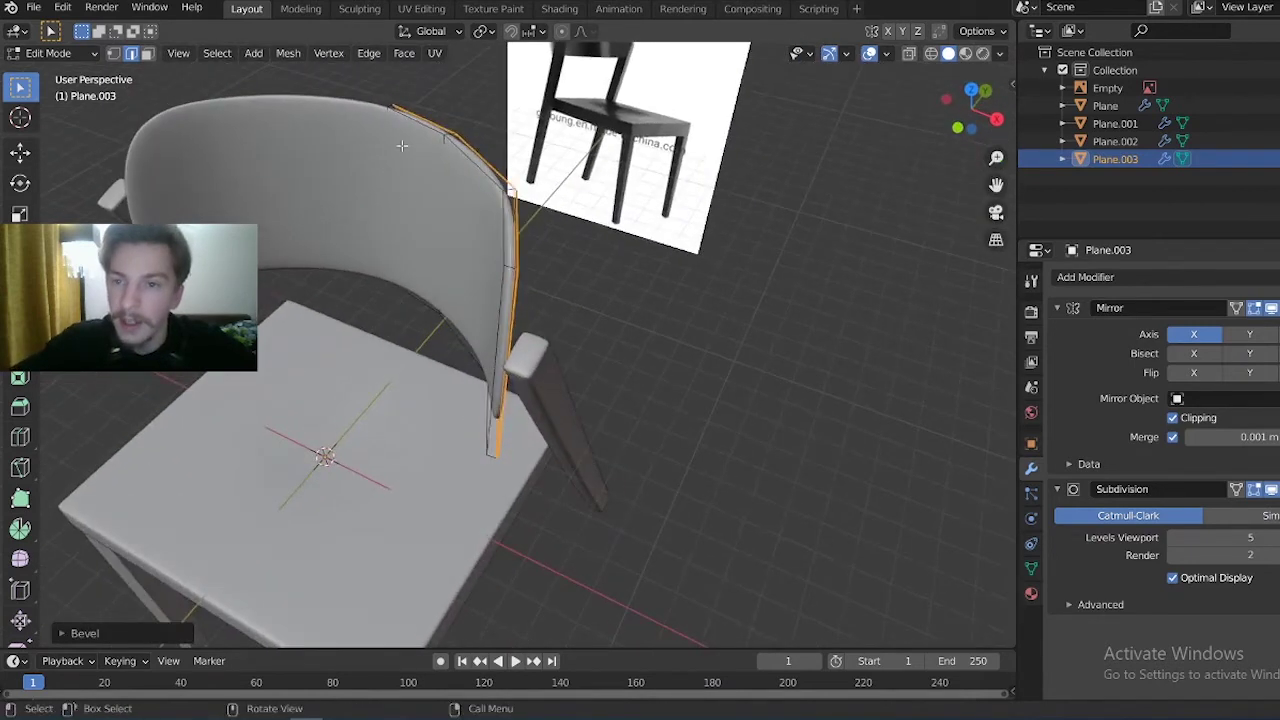
Bevel the backrest's outer edge loop and return to Object Mode
{"action": "key", "text": "alt+a"}
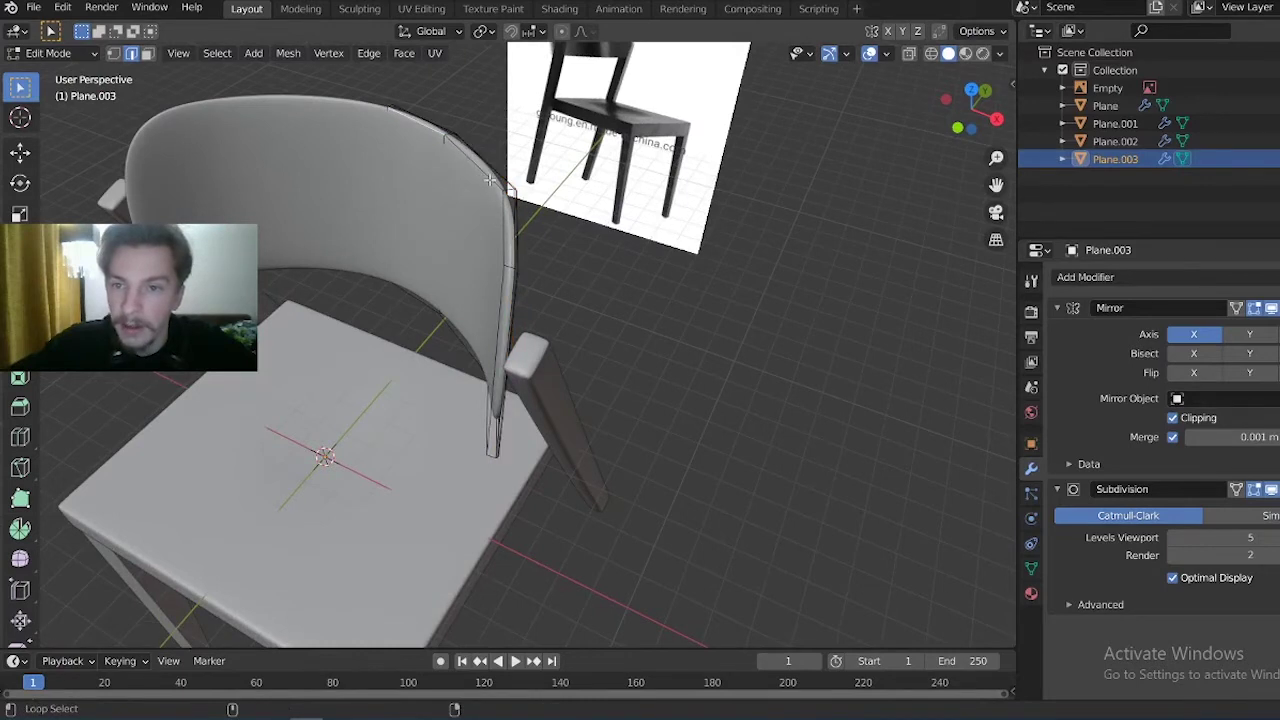
{"action": "key", "text": "shift+a"}
{"action": "mouse_move", "coordinate": [497, 318]}
{"action": "middle_mouse_down"}
{"action": "mouse_move", "coordinate": [585, 322]}
{"action": "mouse_move", "coordinate": [531, 229]}
{"action": "mouse_move", "coordinate": [471, 335]}
{"action": "middle_mouse_up"}
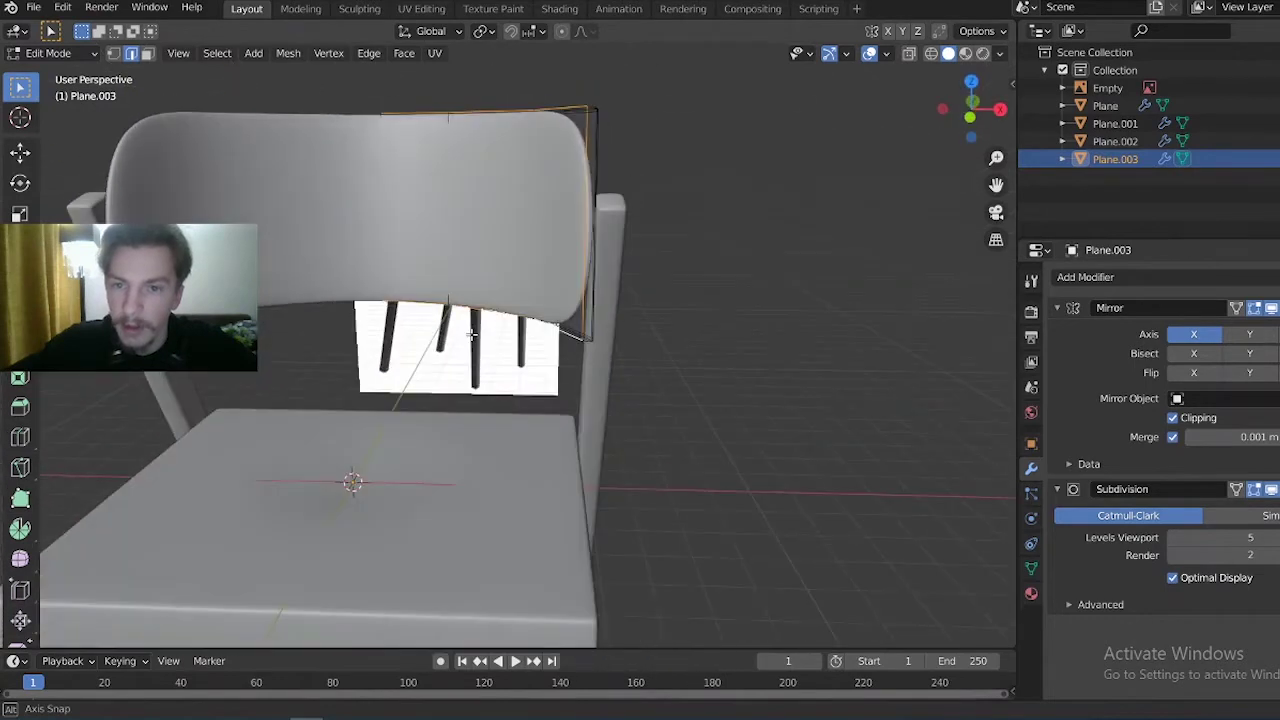
{"action": "key", "text": "ctrl+b"}
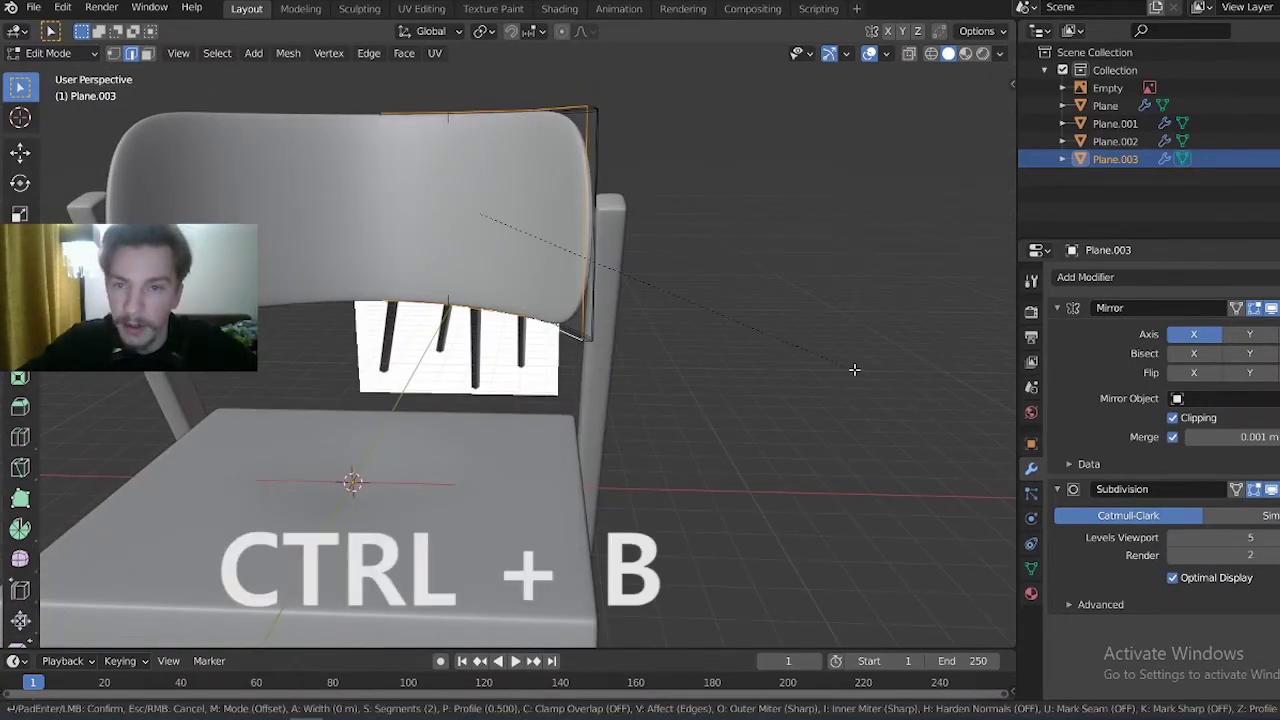
{"action": "left_click", "coordinate": [840, 375]}
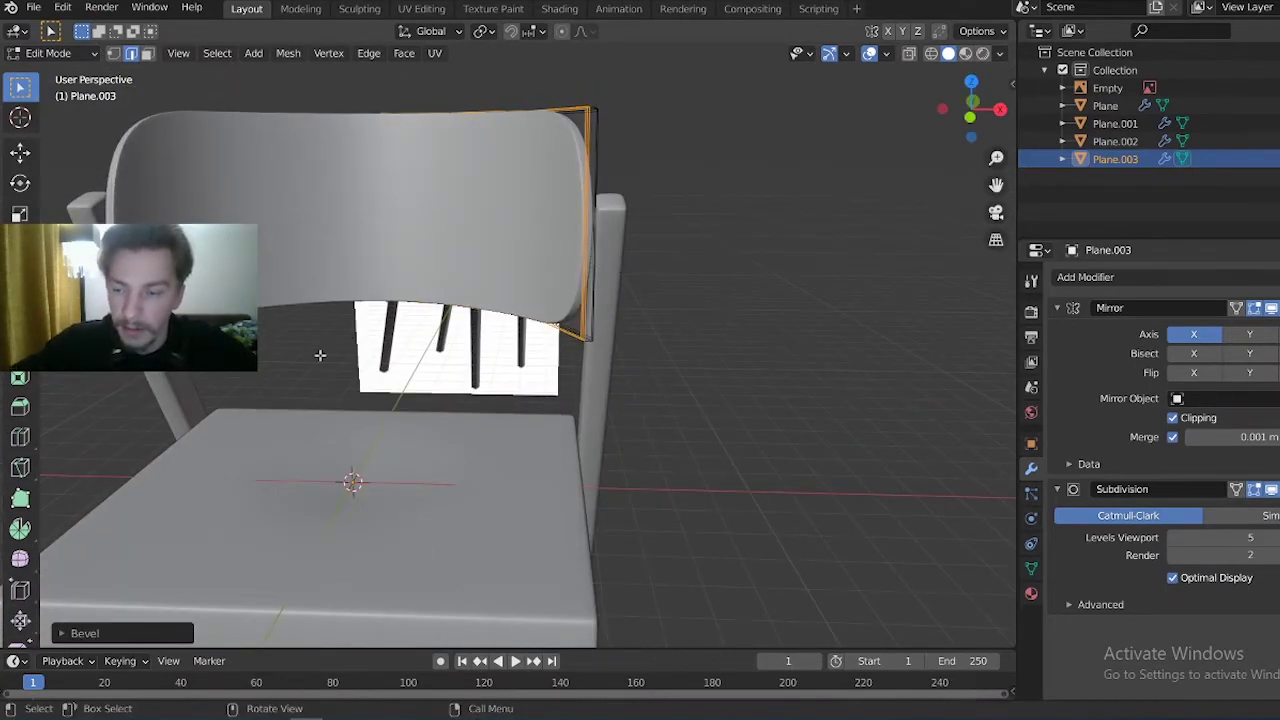
{"action": "key", "text": "Tab"}
{"action": "key", "text": "alt+a"}
{"action": "middle_click_drag", "start_coordinate": [587, 333], "coordinate": [354, 320]}
Delete the reference image behind the chair and inspect the finished model from several angles
{"action": "scroll", "coordinate": [350, 315], "scroll_direction": "down", "scroll_amount": 3}
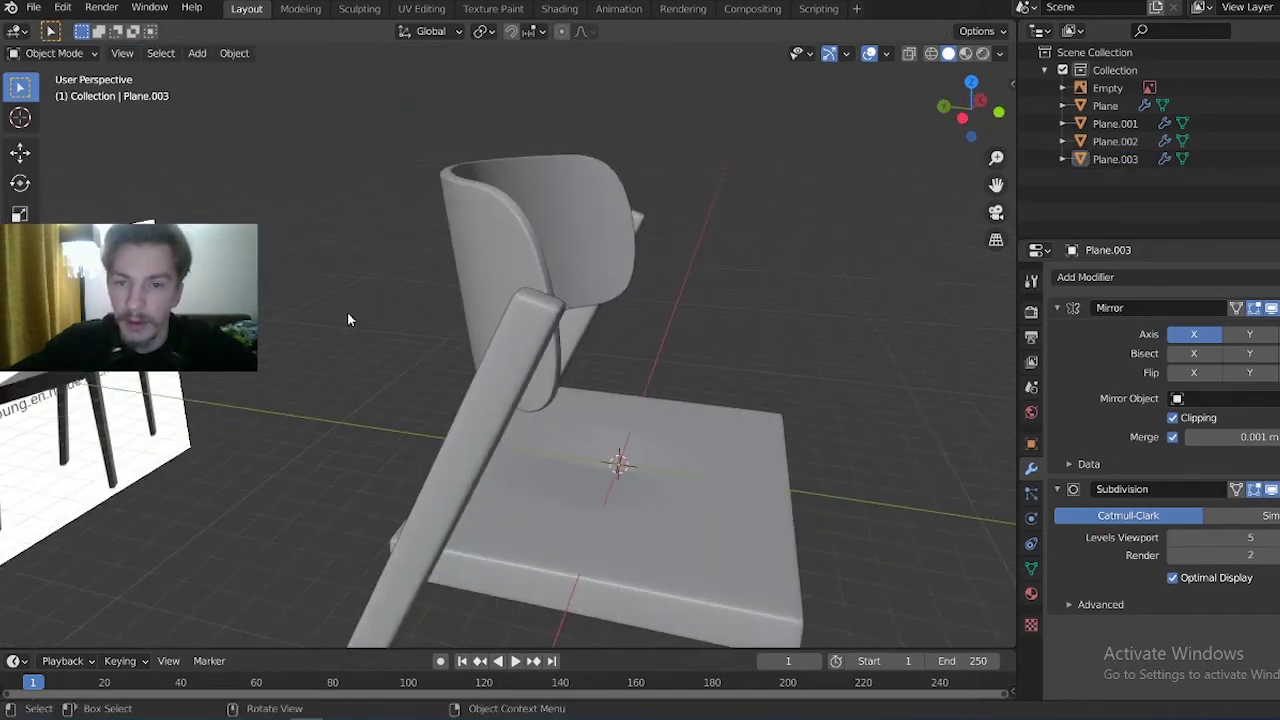
{"action": "left_click_drag", "start_coordinate": [998, 157], "coordinate": [998, 200]}
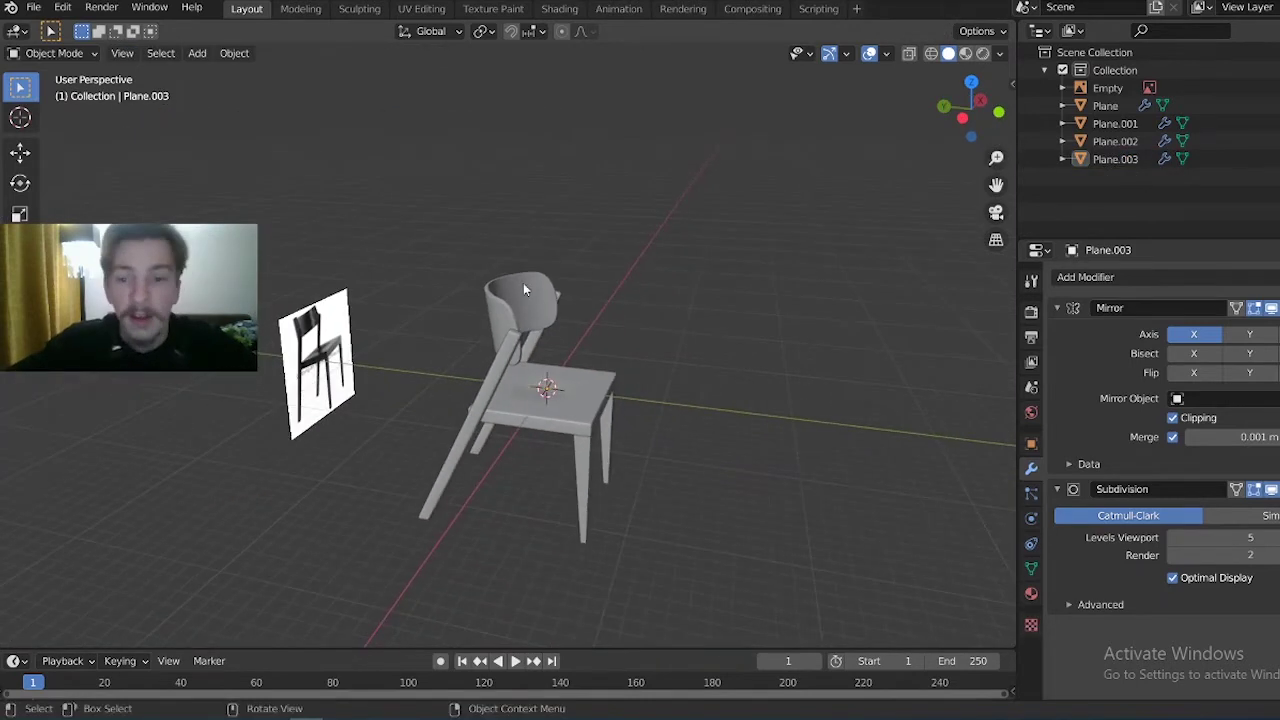
{"action": "mouse_move", "coordinate": [523, 282]}
{"action": "middle_mouse_down"}
{"action": "mouse_move", "coordinate": [451, 342]}
{"action": "mouse_move", "coordinate": [452, 394]}
{"action": "mouse_move", "coordinate": [600, 401]}
{"action": "mouse_move", "coordinate": [472, 333]}
{"action": "mouse_move", "coordinate": [292, 333]}
{"action": "mouse_move", "coordinate": [574, 349]}
{"action": "middle_mouse_up"}
{"action": "left_click", "coordinate": [368, 352]}
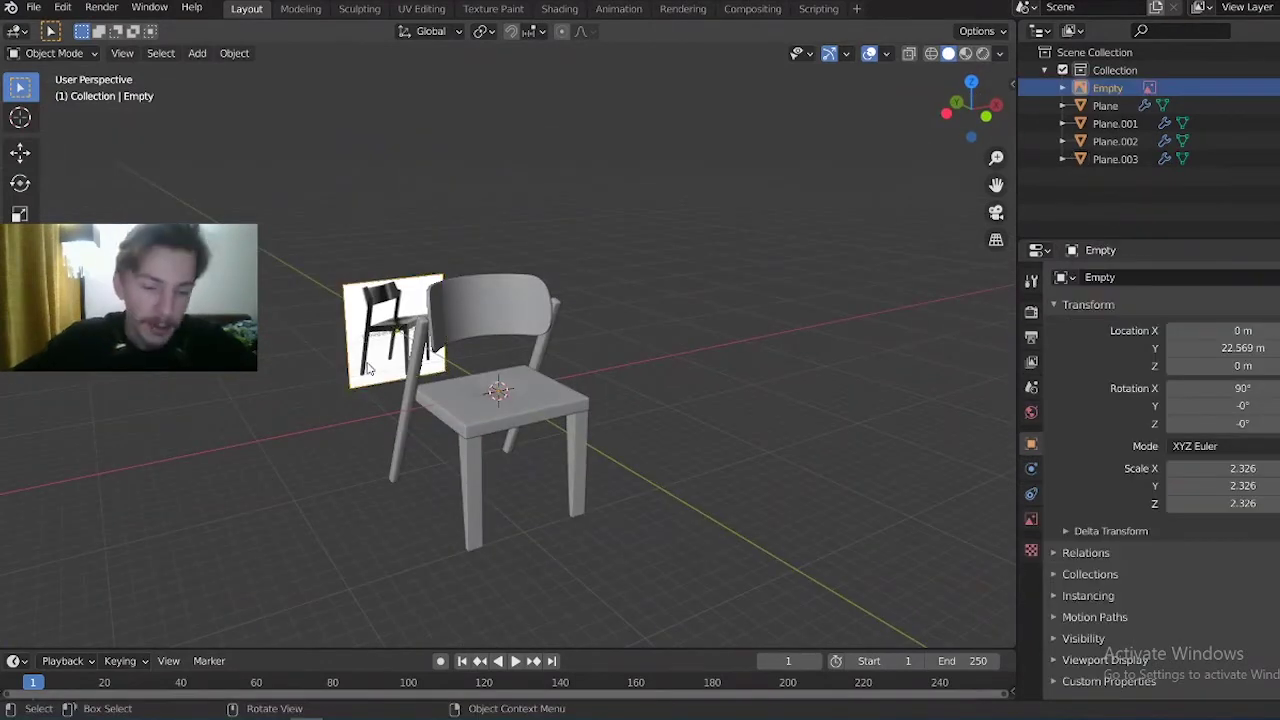
{"action": "key", "text": "Delete"}
{"action": "mouse_move", "coordinate": [358, 450]}
{"action": "middle_mouse_down"}
{"action": "mouse_move", "coordinate": [526, 486]}
{"action": "mouse_move", "coordinate": [460, 443]}
{"action": "mouse_move", "coordinate": [591, 473]}
{"action": "middle_mouse_up"}
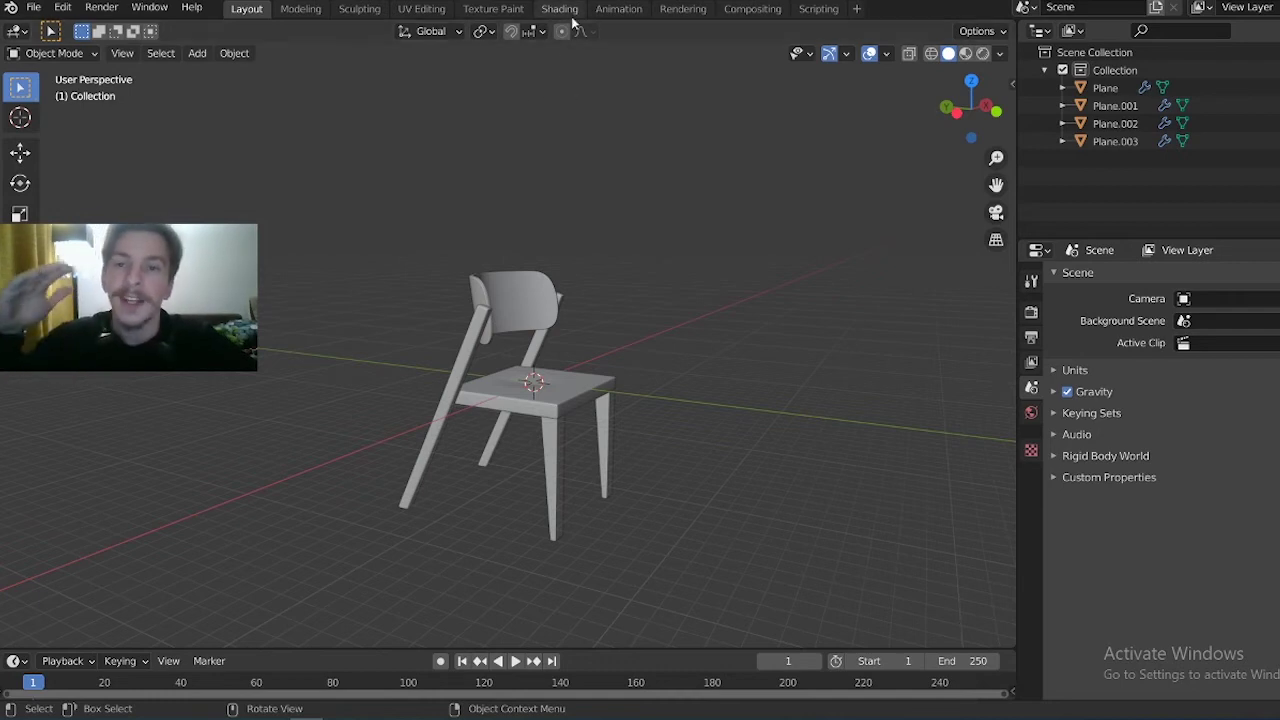
{"action": "mouse_move", "coordinate": [532, 520]}
{"action": "middle_mouse_down"}
{"action": "mouse_move", "coordinate": [449, 563]}
{"action": "mouse_move", "coordinate": [474, 531]}
{"action": "mouse_move", "coordinate": [466, 503]}
{"action": "middle_mouse_up"}
{"action": "mouse_move", "coordinate": [622, 451]}
{"action": "middle_mouse_down"}
{"action": "mouse_move", "coordinate": [560, 420]}
{"action": "mouse_move", "coordinate": [608, 428]}
{"action": "mouse_move", "coordinate": [694, 488]}
{"action": "mouse_move", "coordinate": [727, 494]}
{"action": "middle_mouse_up"}
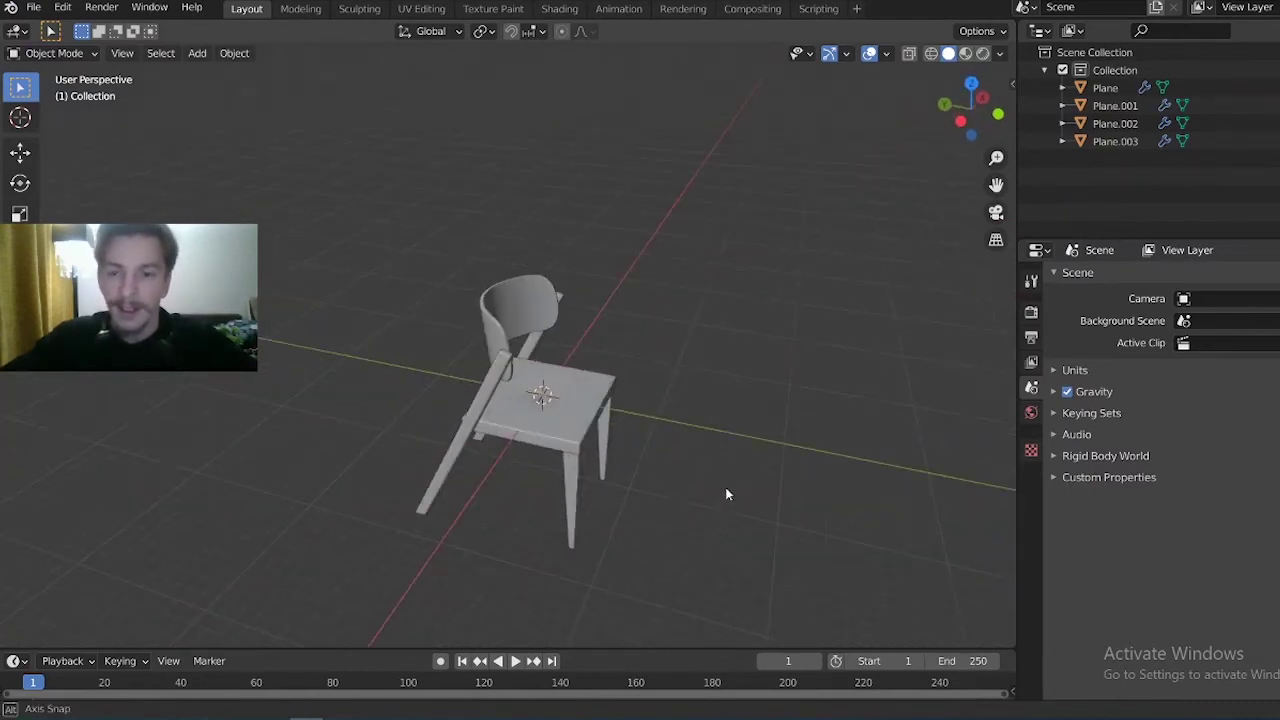
{"action": "left_click", "coordinate": [560, 9]}
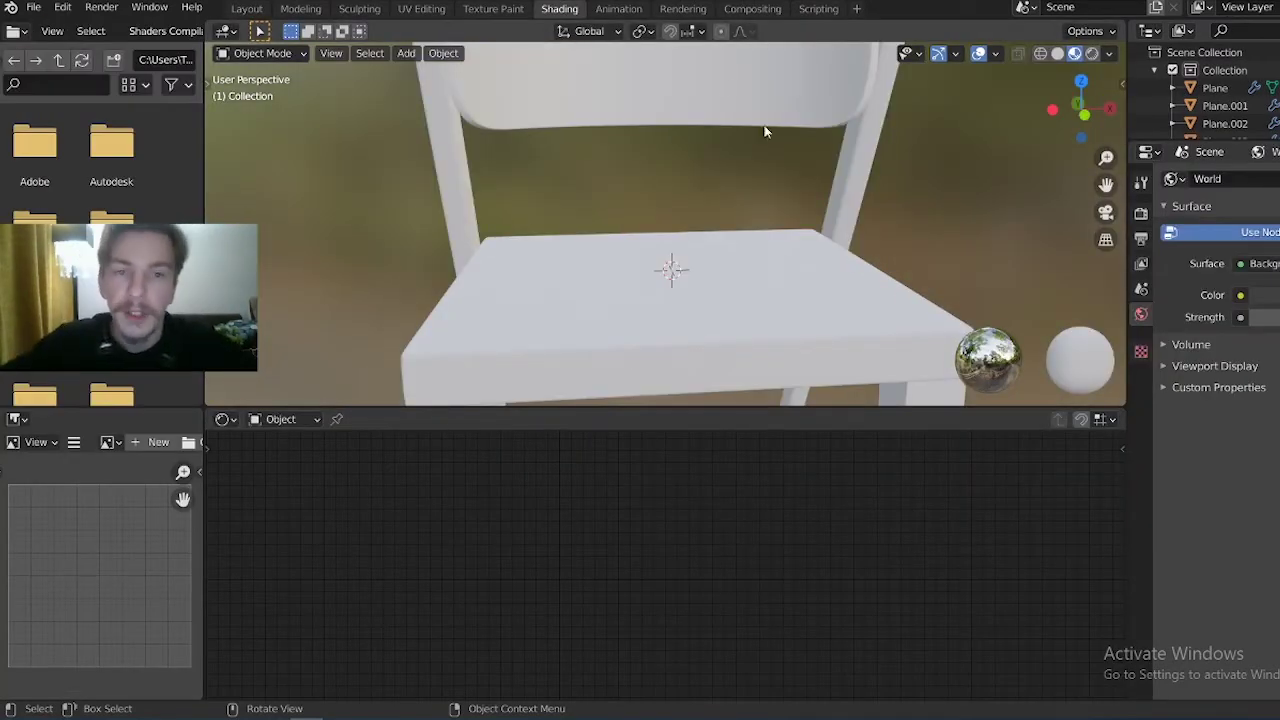
Orbit around the white chair in the Shading workspace and select its seat
{"action": "middle_click_drag", "start_coordinate": [640, 242], "coordinate": [717, 263]}
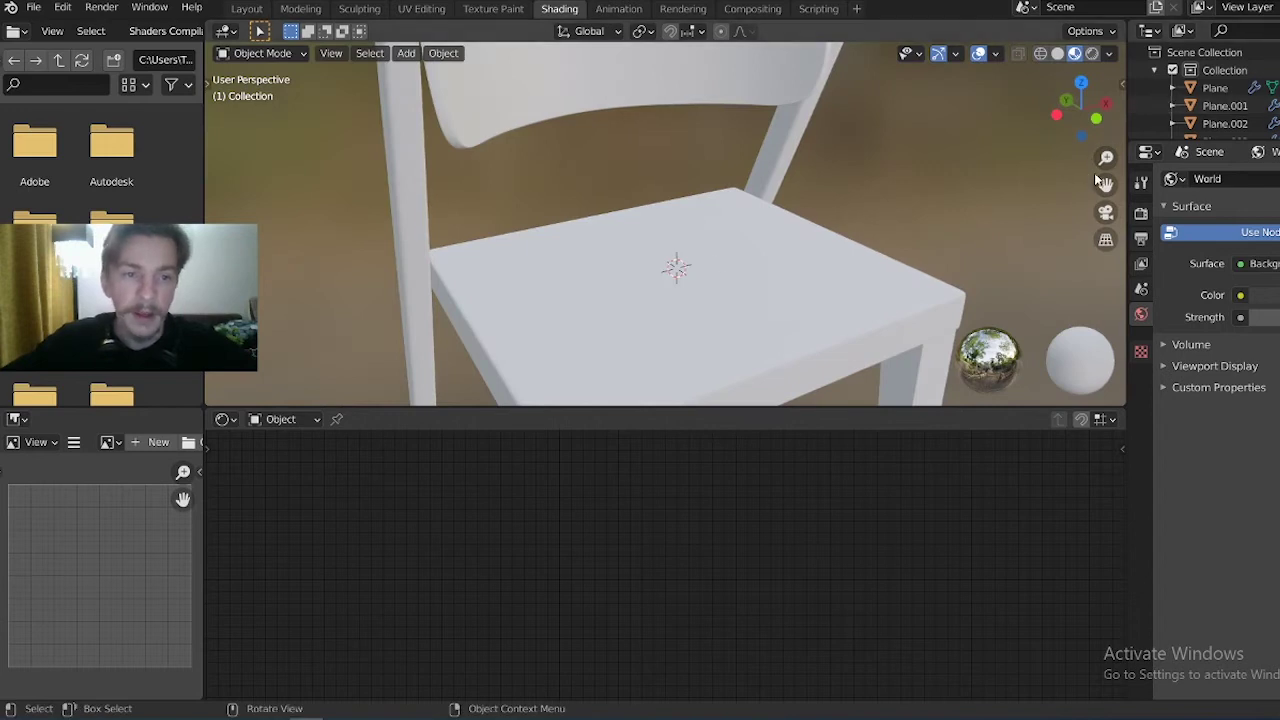
{"action": "middle_click_drag", "start_coordinate": [665, 225], "coordinate": [635, 228]}
{"action": "scroll", "coordinate": [665, 225], "scroll_direction": "down", "scroll_amount": 3}
{"action": "scroll", "coordinate": [665, 225], "scroll_direction": "up", "scroll_amount": 1}
{"action": "scroll", "coordinate": [665, 225], "scroll_direction": "up", "scroll_amount": 2}
{"action": "scroll", "coordinate": [612, 198], "scroll_direction": "down", "scroll_amount": 3}
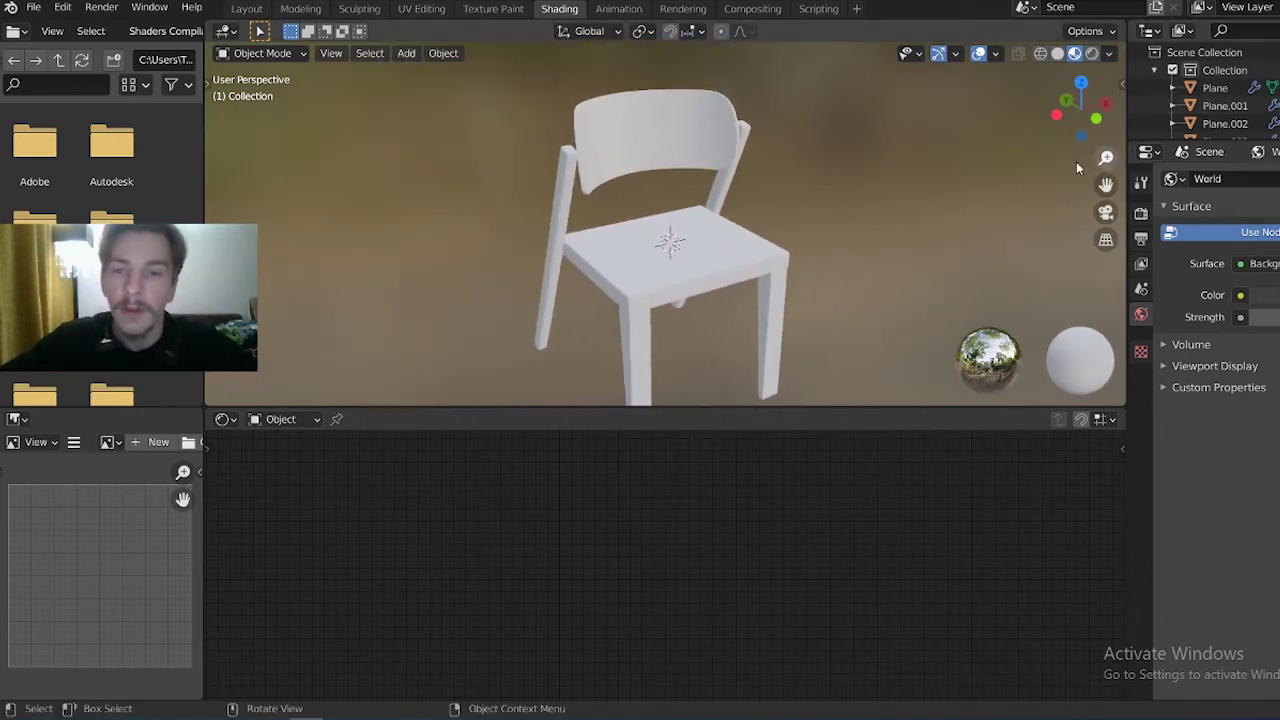
{"action": "mouse_move", "coordinate": [591, 334]}
{"action": "middle_mouse_down"}
{"action": "mouse_move", "coordinate": [620, 277]}
{"action": "mouse_move", "coordinate": [597, 220]}
{"action": "mouse_move", "coordinate": [673, 180]}
{"action": "mouse_move", "coordinate": [643, 268]}
{"action": "mouse_move", "coordinate": [617, 211]}
{"action": "mouse_move", "coordinate": [636, 230]}
{"action": "middle_mouse_up"}
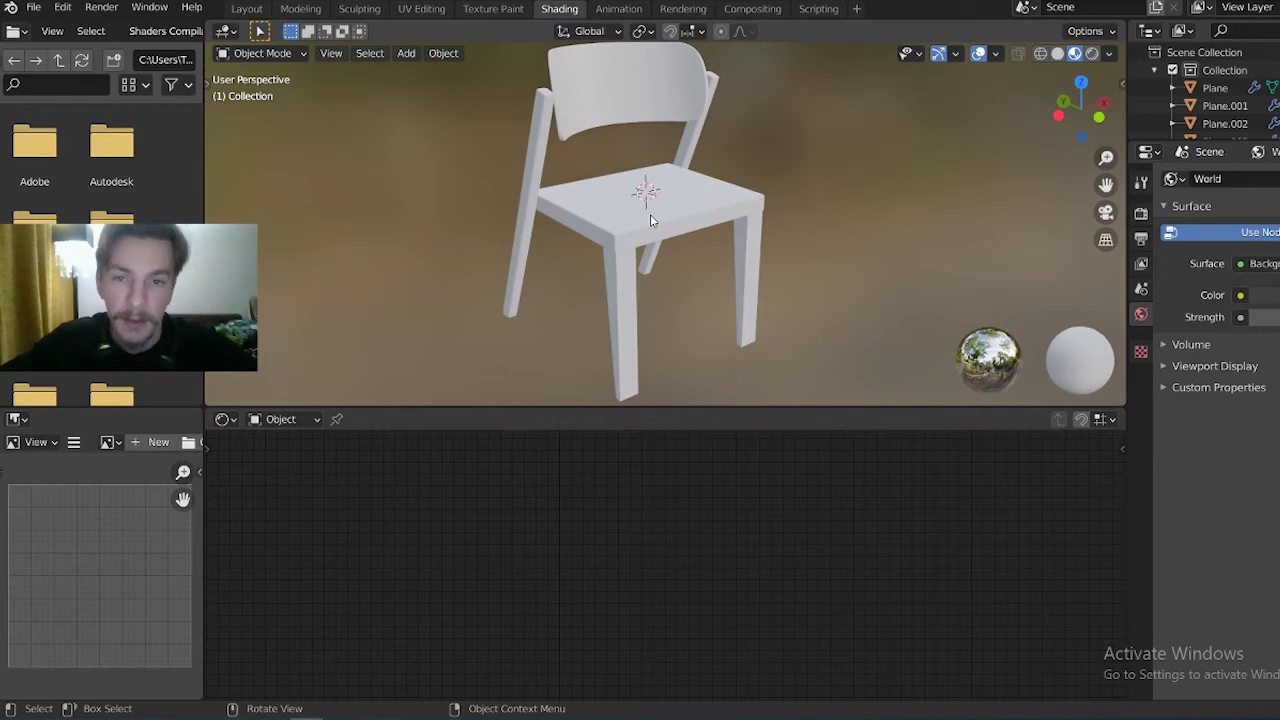
{"action": "left_click", "coordinate": [650, 220]}
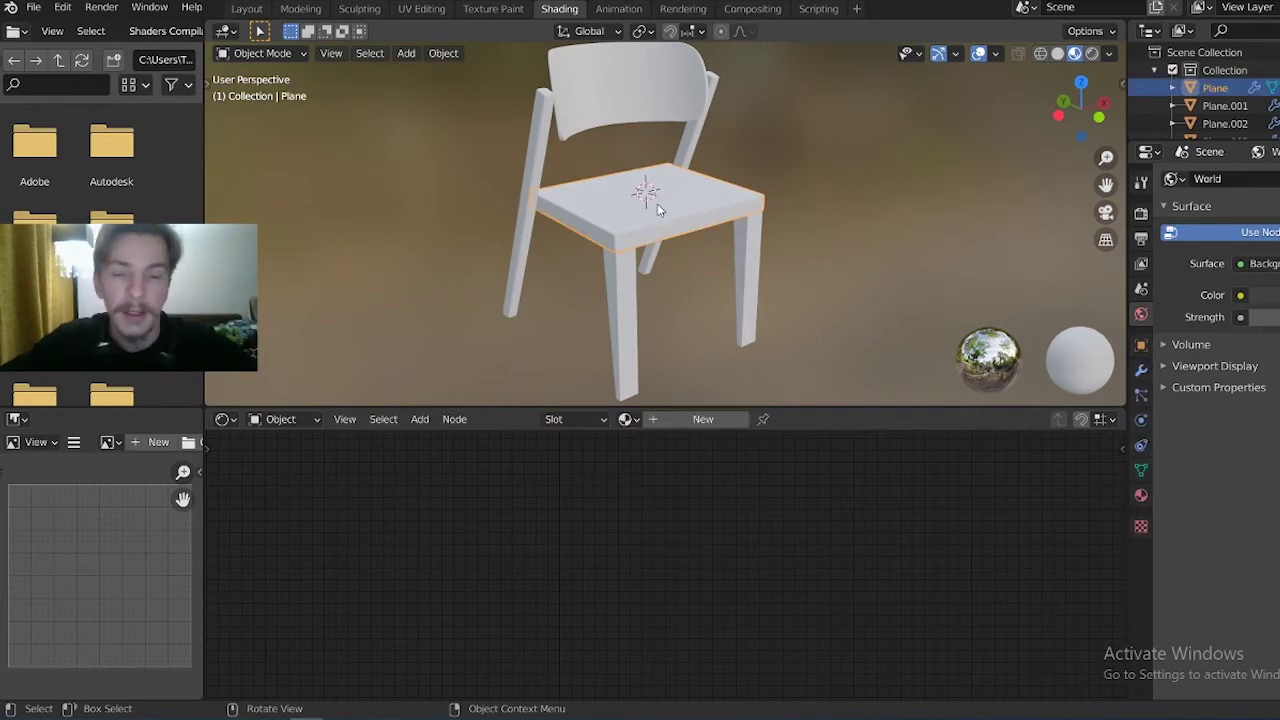
Create a new material, Material.001, on the seat and set its base colour to red
{"action": "left_click", "coordinate": [677, 419]}
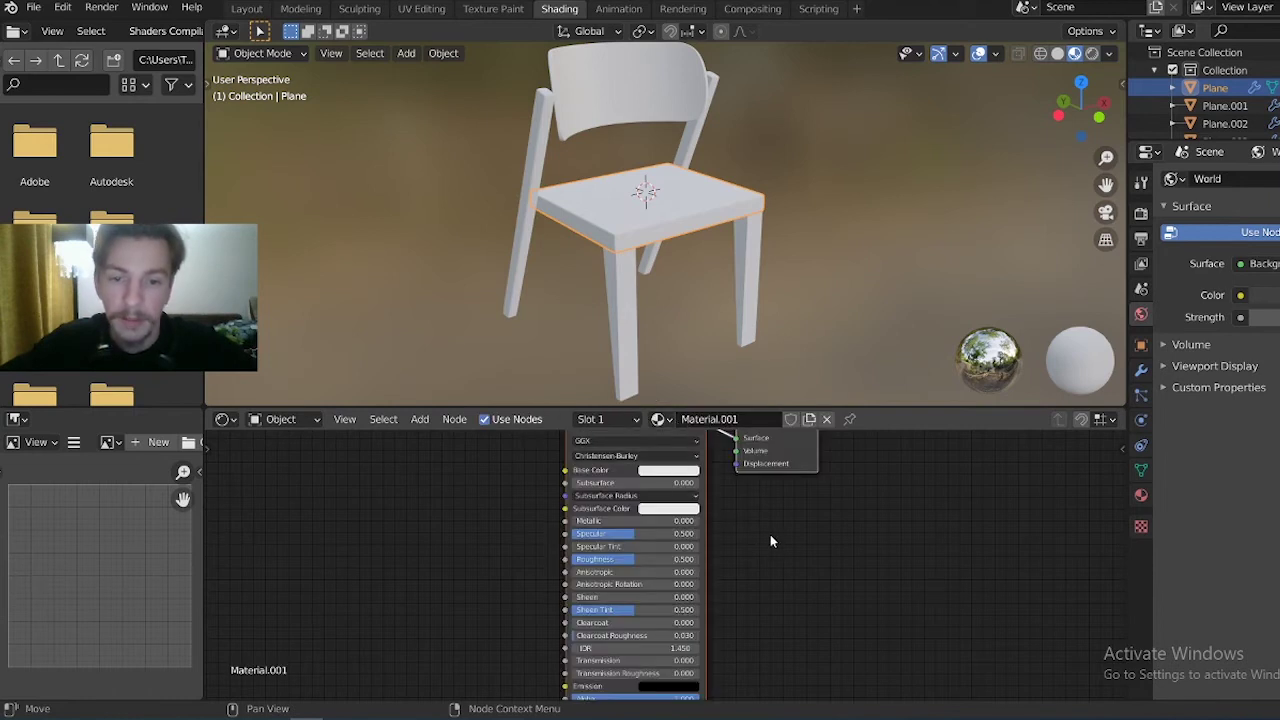
{"action": "middle_click_drag", "start_coordinate": [770, 534], "coordinate": [766, 591]}
{"action": "left_click", "coordinate": [665, 530]}
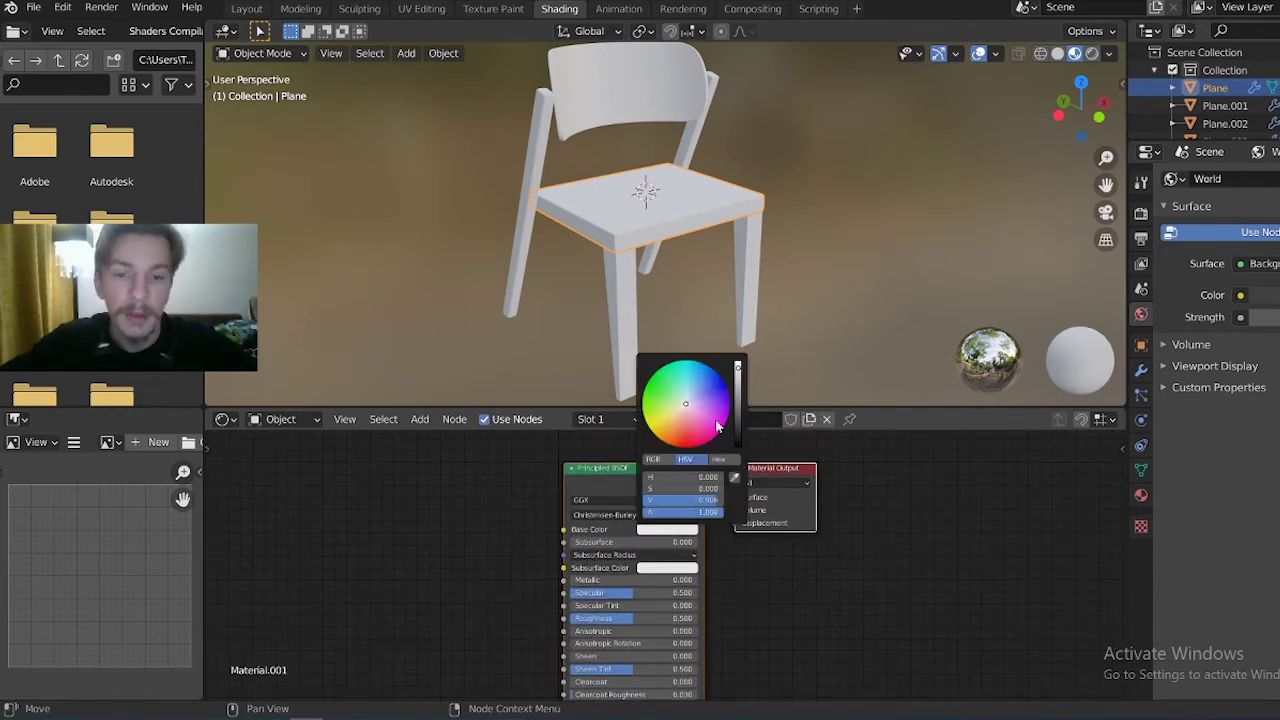
{"action": "left_click", "coordinate": [726, 405]}
{"action": "middle_click_drag", "start_coordinate": [791, 606], "coordinate": [766, 586]}
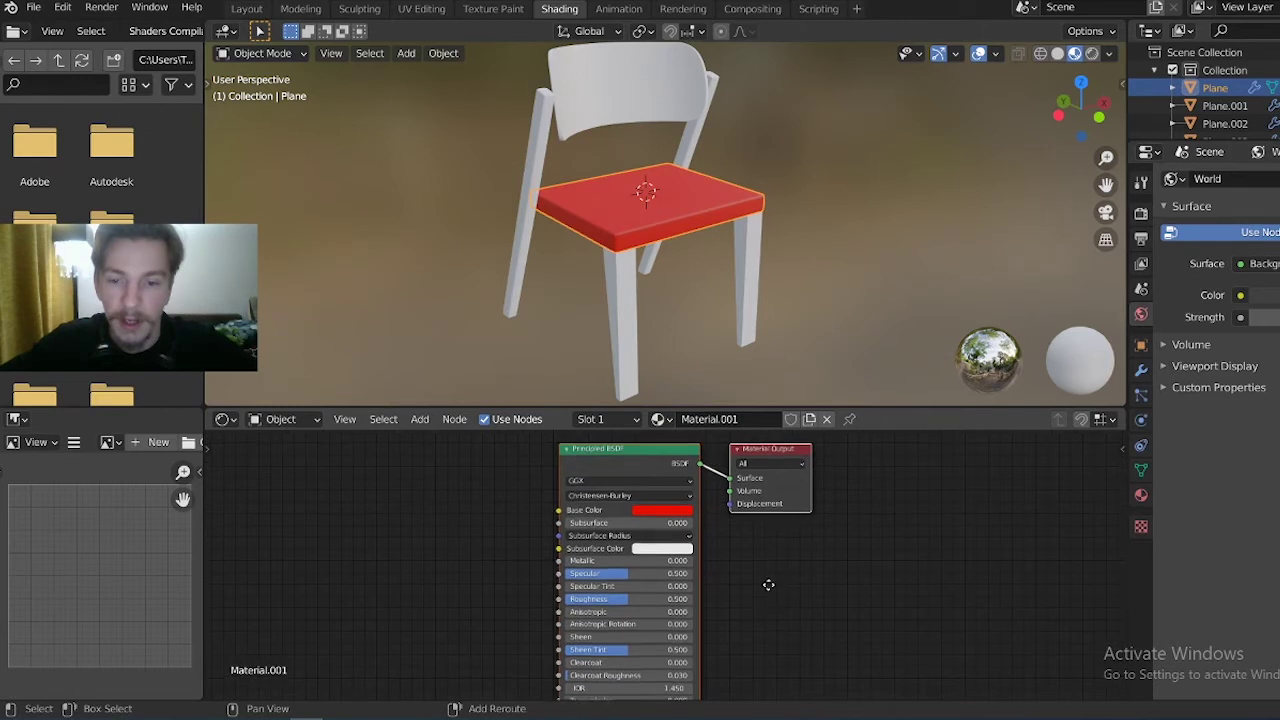
Tune the red seat material to metallic 0.084 and roughness 0.407
{"action": "left_click_drag", "start_coordinate": [573, 559], "coordinate": [694, 558]}
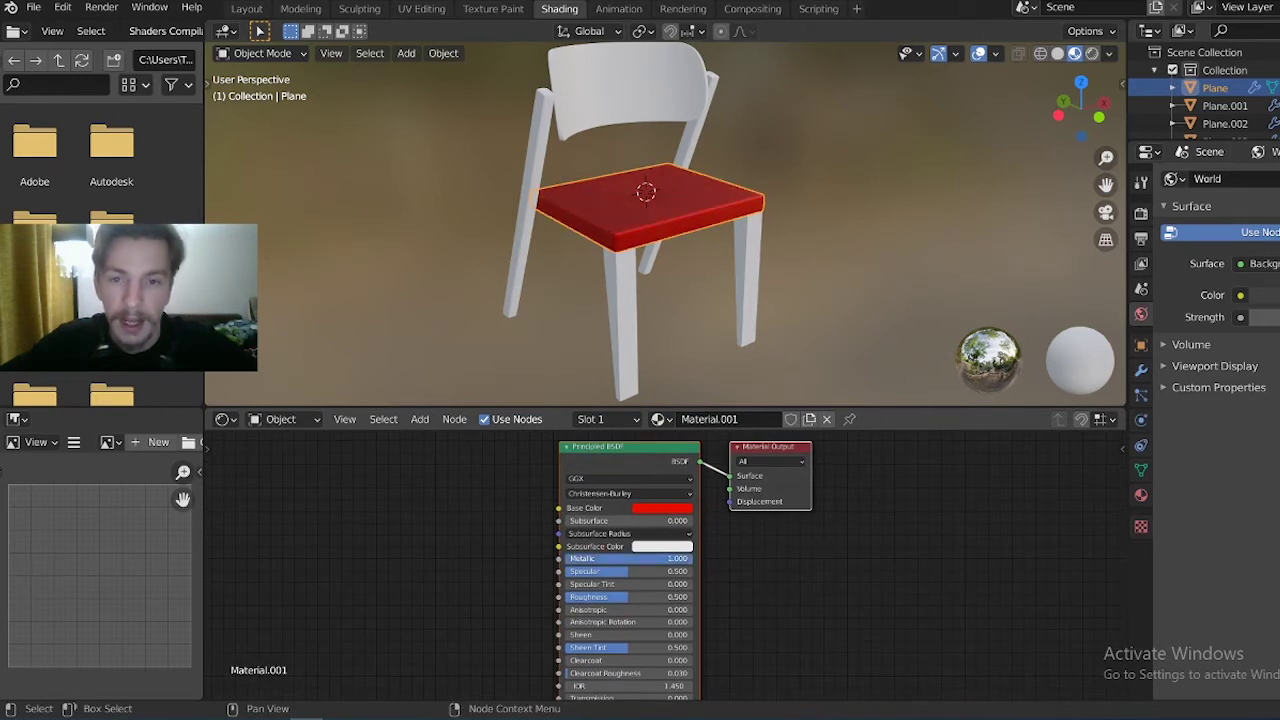
{"action": "left_click_drag", "start_coordinate": [624, 596], "coordinate": [566, 596]}
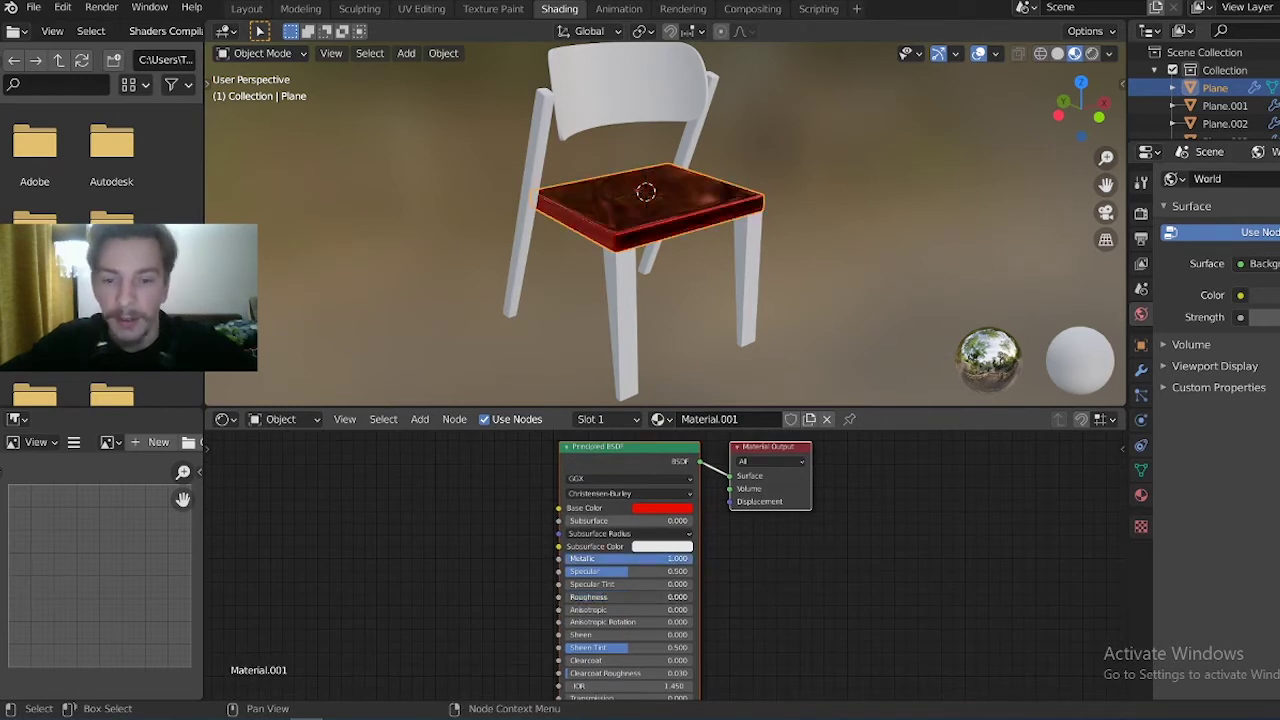
{"action": "mouse_move", "coordinate": [700, 263]}
{"action": "middle_mouse_down"}
{"action": "mouse_move", "coordinate": [620, 297]}
{"action": "mouse_move", "coordinate": [548, 242]}
{"action": "mouse_move", "coordinate": [657, 191]}
{"action": "mouse_move", "coordinate": [640, 250]}
{"action": "middle_mouse_up"}
{"action": "left_click_drag", "start_coordinate": [566, 596], "coordinate": [622, 596]}
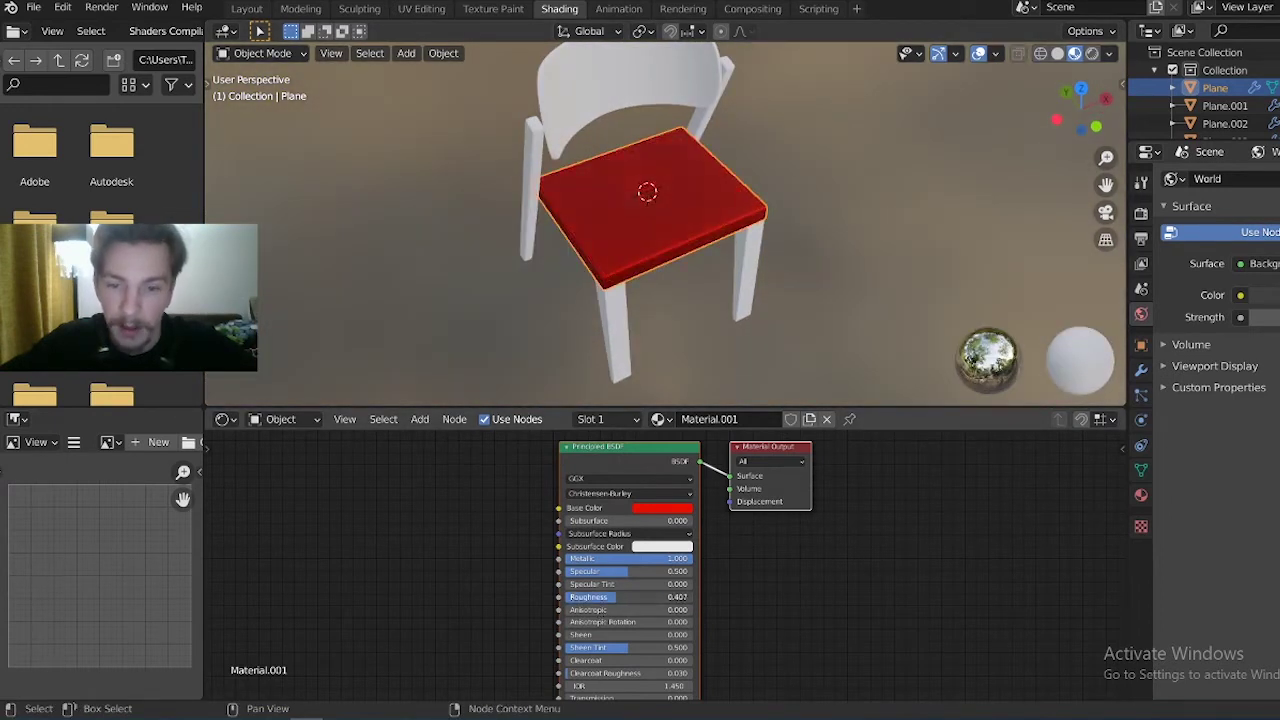
{"action": "left_click_drag", "start_coordinate": [679, 558], "coordinate": [570, 558]}
{"action": "mouse_move", "coordinate": [576, 267]}
{"action": "middle_mouse_down"}
{"action": "mouse_move", "coordinate": [528, 230]}
{"action": "mouse_move", "coordinate": [694, 289]}
{"action": "mouse_move", "coordinate": [686, 240]}
{"action": "mouse_move", "coordinate": [616, 290]}
{"action": "mouse_move", "coordinate": [684, 307]}
{"action": "mouse_move", "coordinate": [675, 244]}
{"action": "middle_mouse_up"}
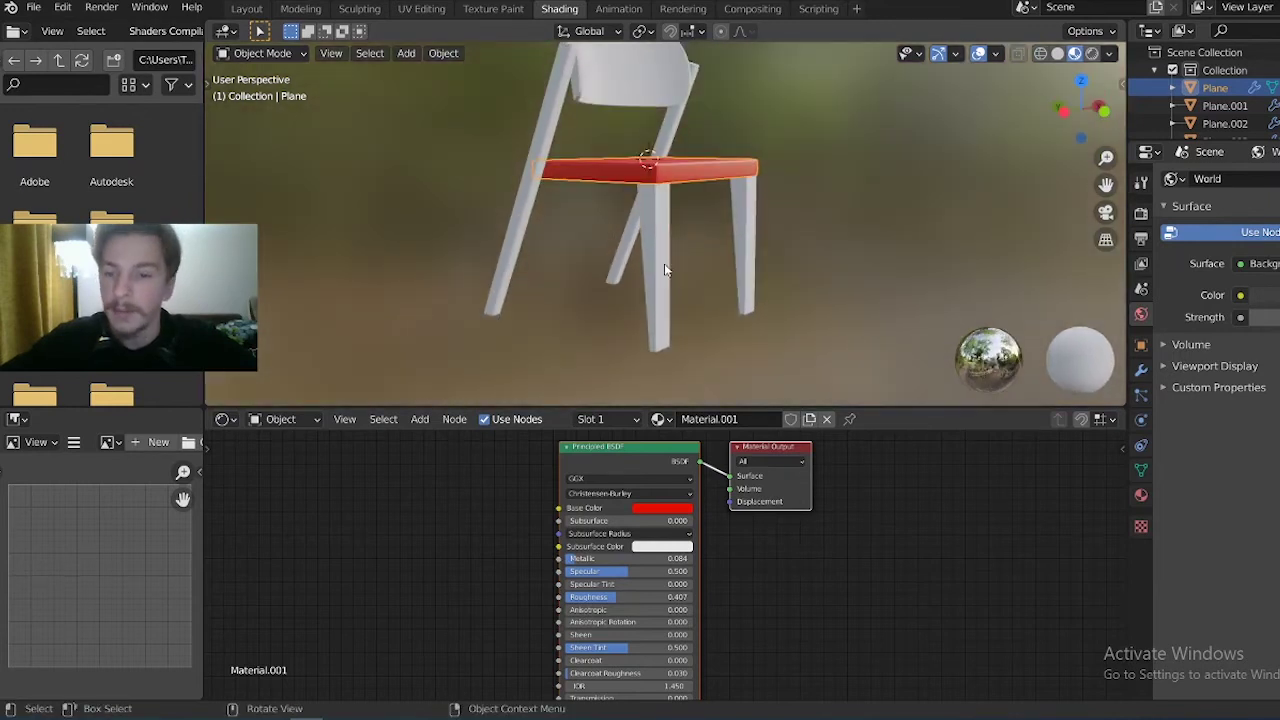
{"action": "mouse_move", "coordinate": [602, 278]}
{"action": "middle_mouse_down"}
{"action": "mouse_move", "coordinate": [611, 325]}
{"action": "mouse_move", "coordinate": [683, 286]}
{"action": "mouse_move", "coordinate": [705, 300]}
{"action": "middle_mouse_up"}
{"action": "middle_click_drag", "start_coordinate": [773, 543], "coordinate": [861, 597]}
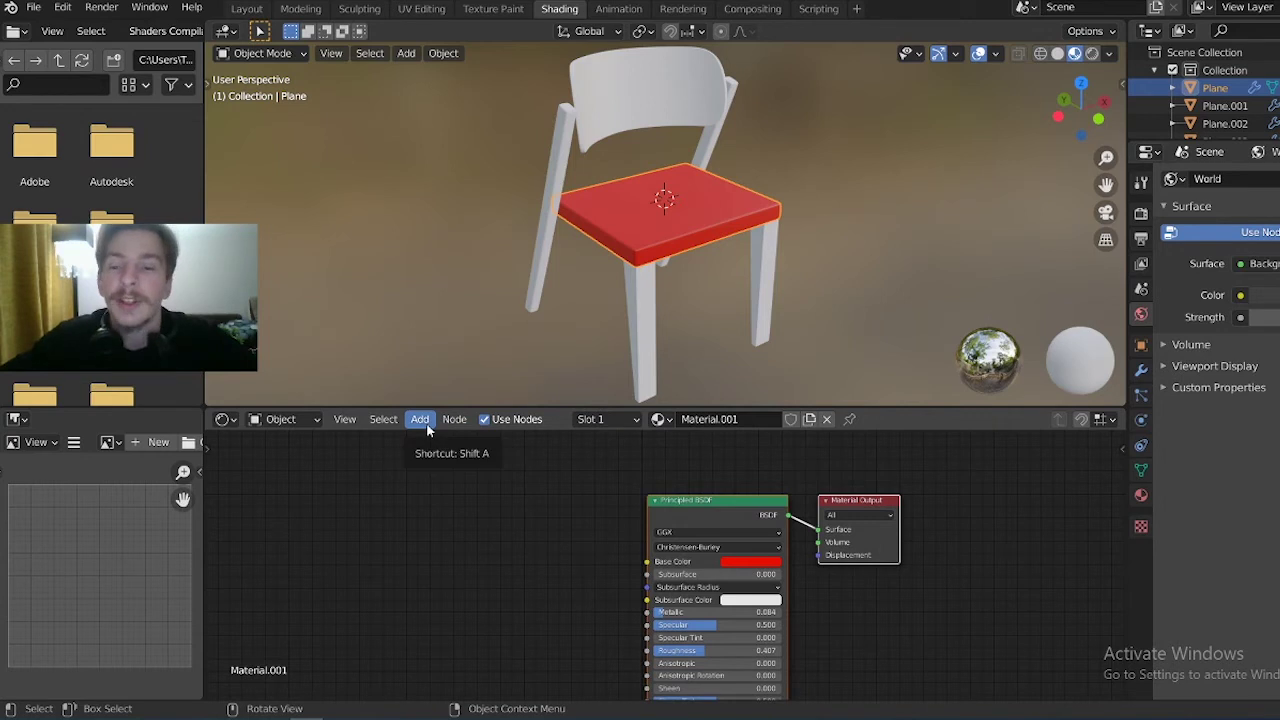
Add an Image Texture node left of the Principled BSDF using the IMA search
{"action": "left_click", "coordinate": [427, 427]}
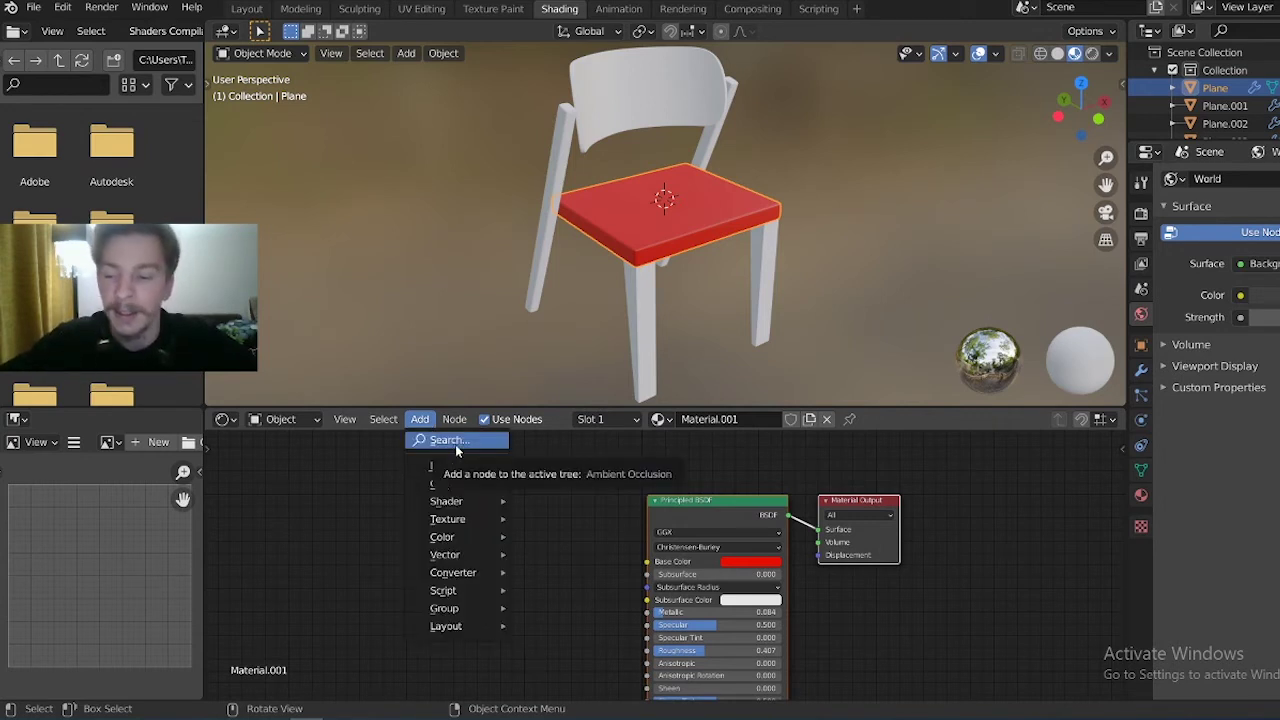
{"action": "left_click", "coordinate": [456, 446]}
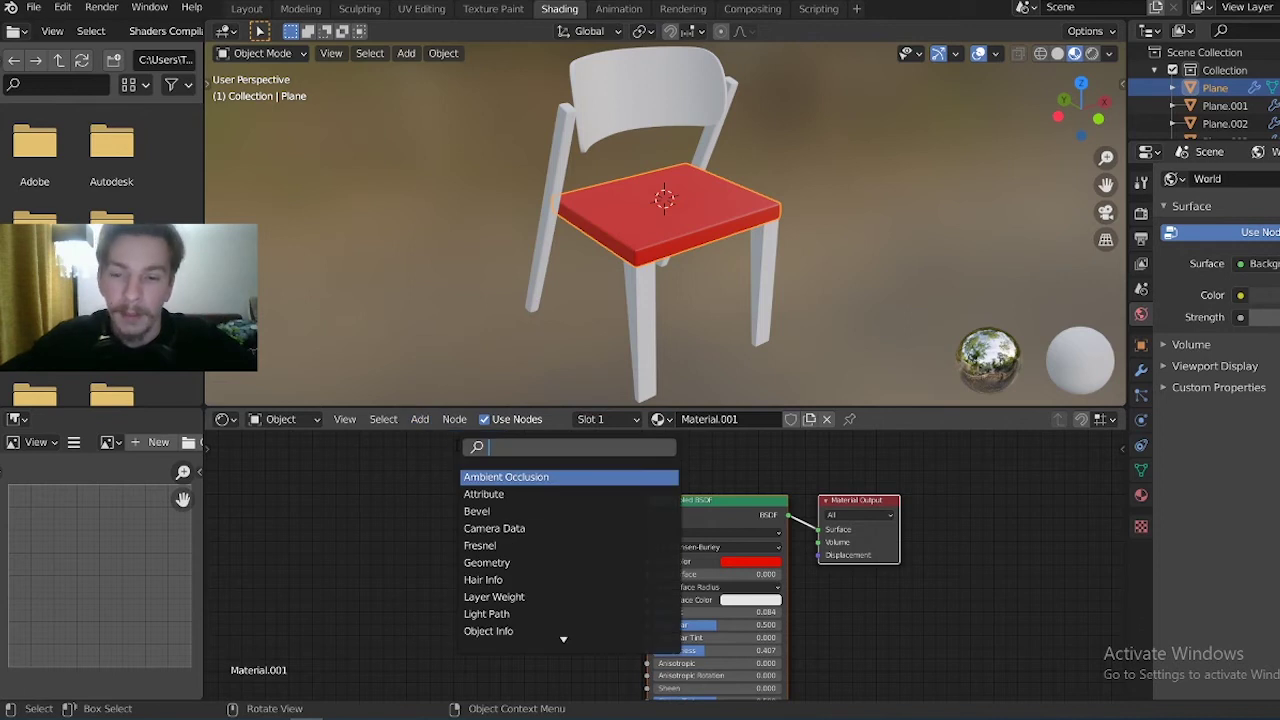
{"action": "left_click", "coordinate": [420, 419]}
{"action": "left_click", "coordinate": [440, 436]}
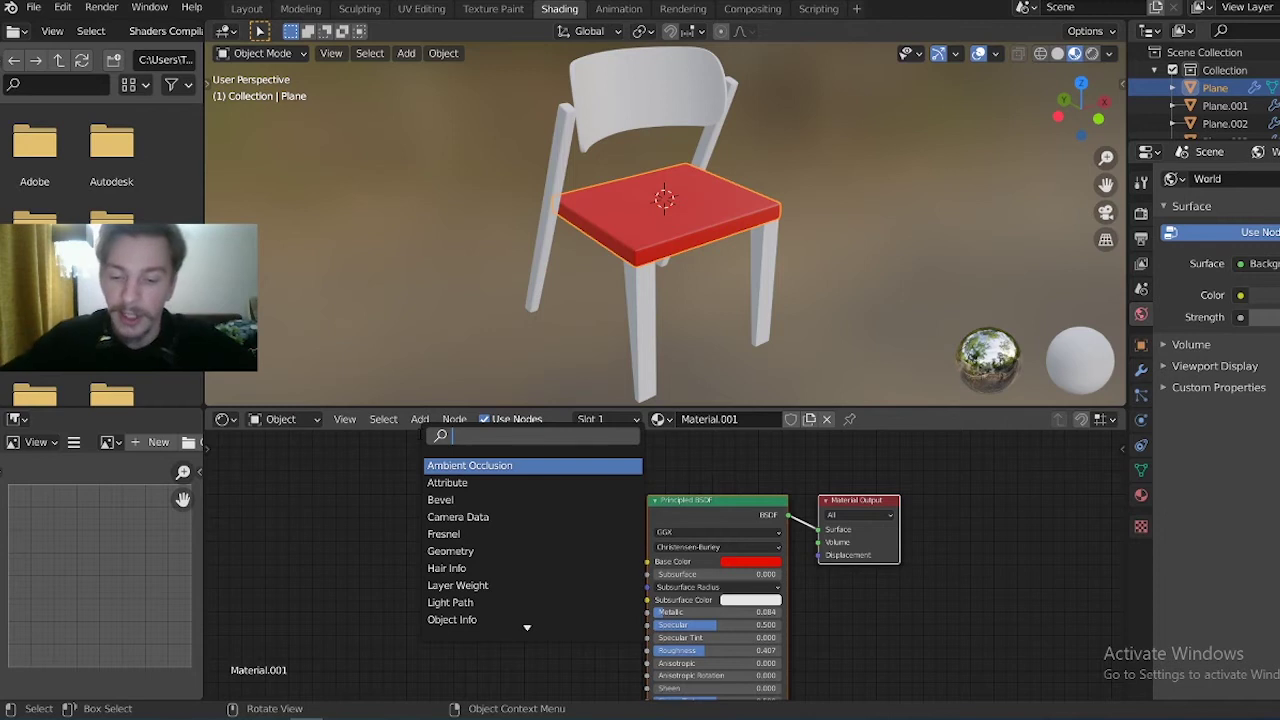
{"action": "type", "text": "IMA"}
{"action": "key", "text": "Return"}
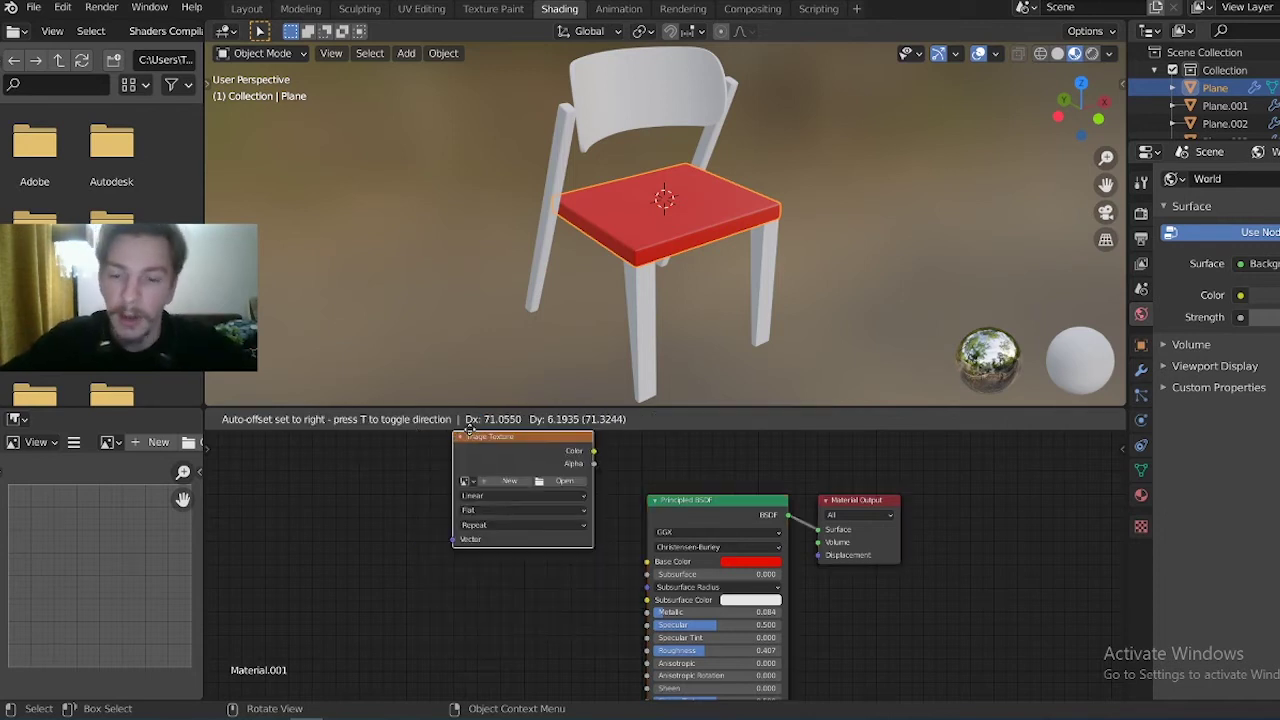
{"action": "left_click", "coordinate": [433, 553]}
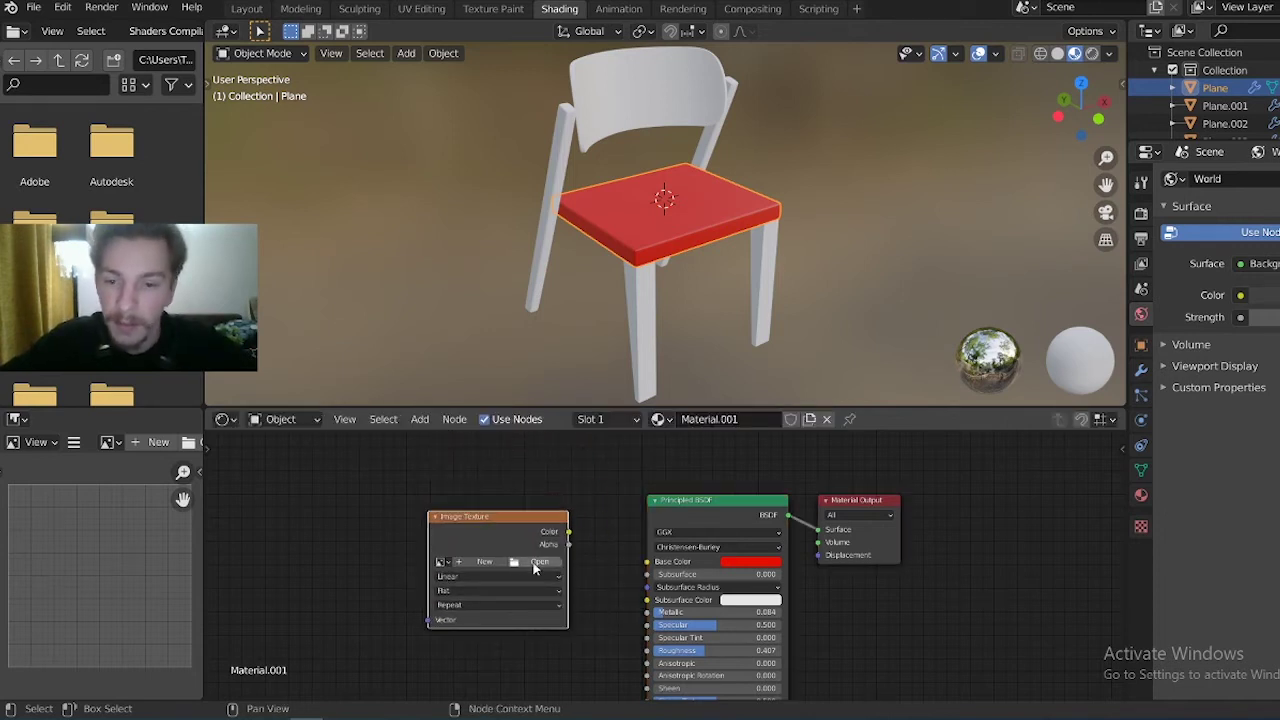
Load wood.jpg from the Desktop into the Image Texture node
{"action": "left_click", "coordinate": [533, 567]}
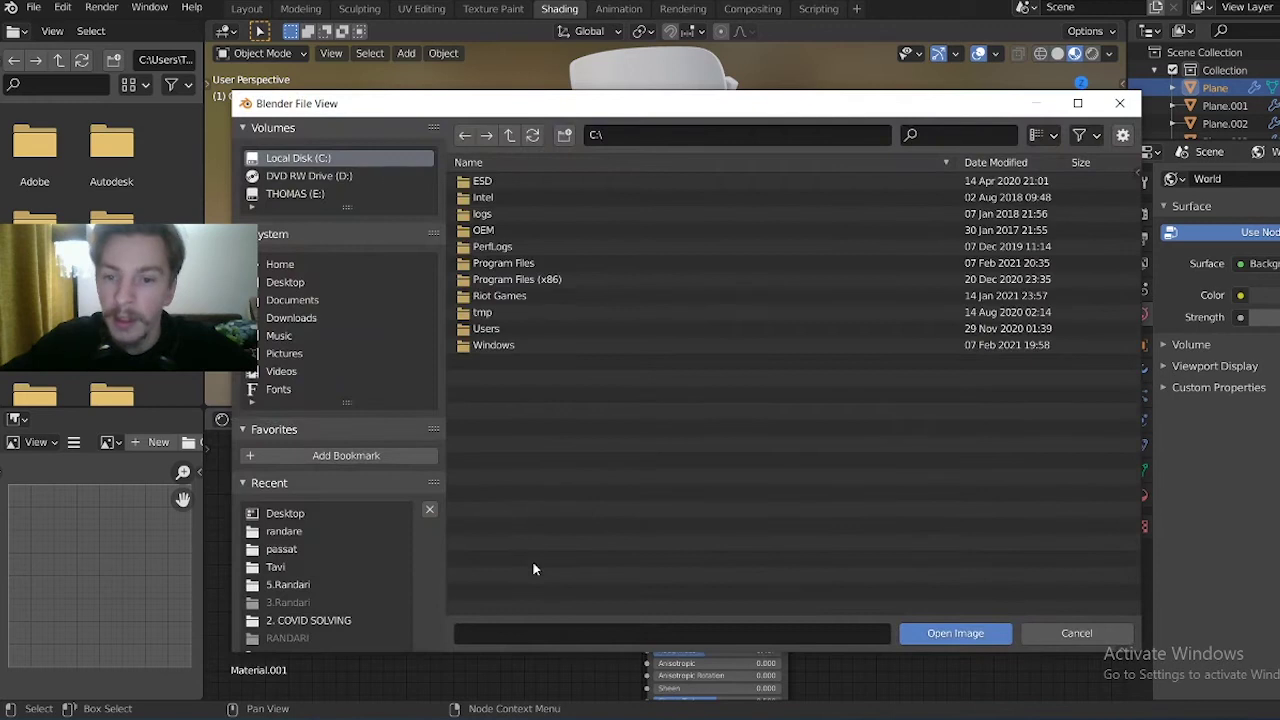
{"action": "left_click", "coordinate": [300, 283]}
{"action": "left_click", "coordinate": [490, 214]}
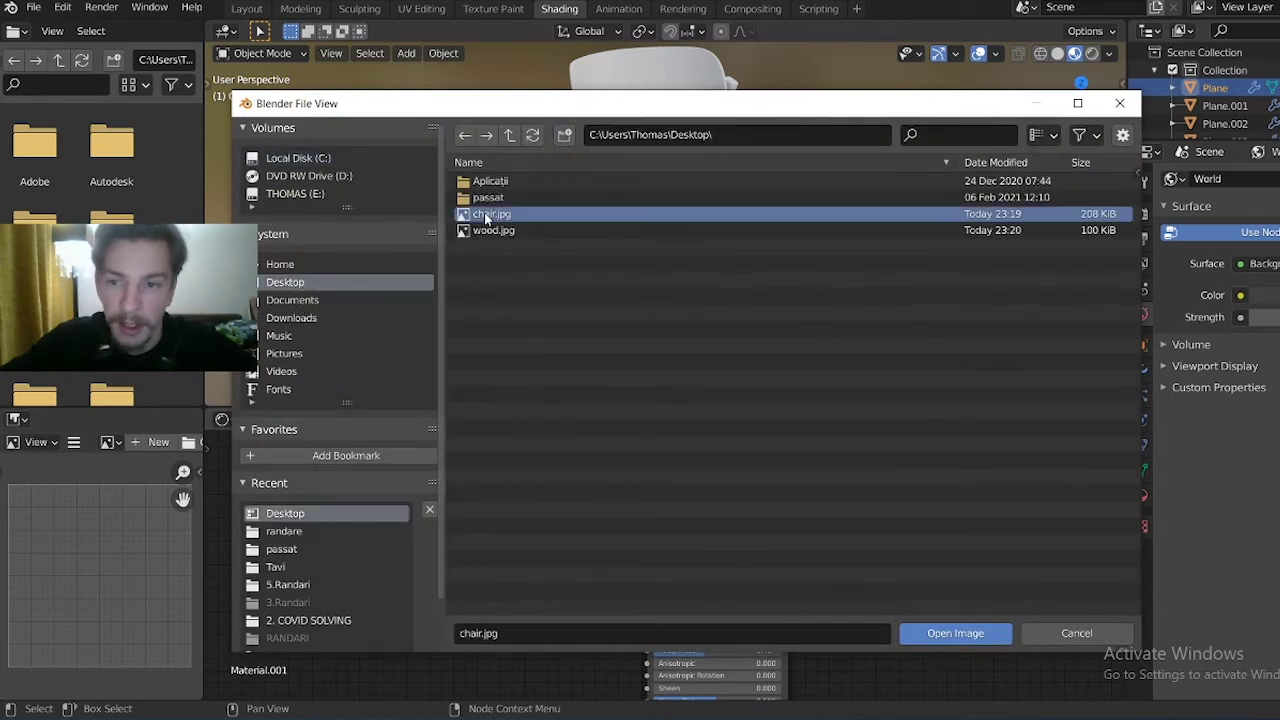
{"action": "left_click", "coordinate": [490, 230]}
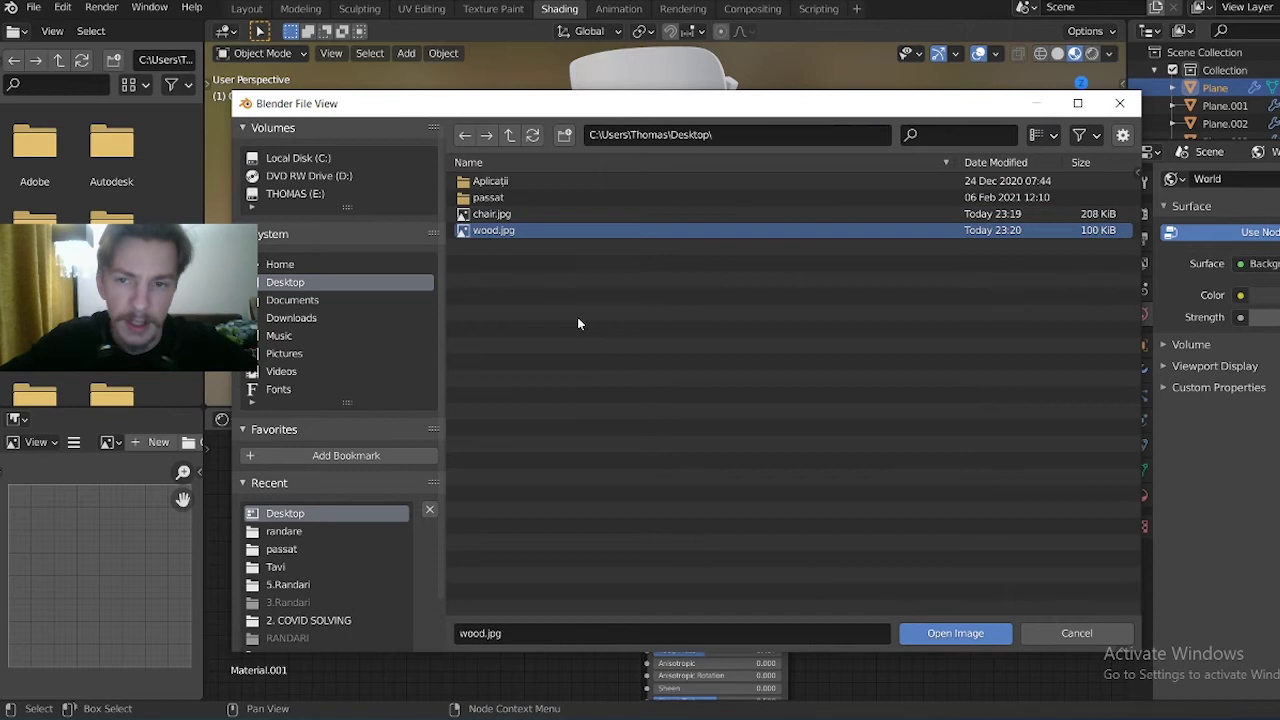
{"action": "left_click", "coordinate": [955, 633]}
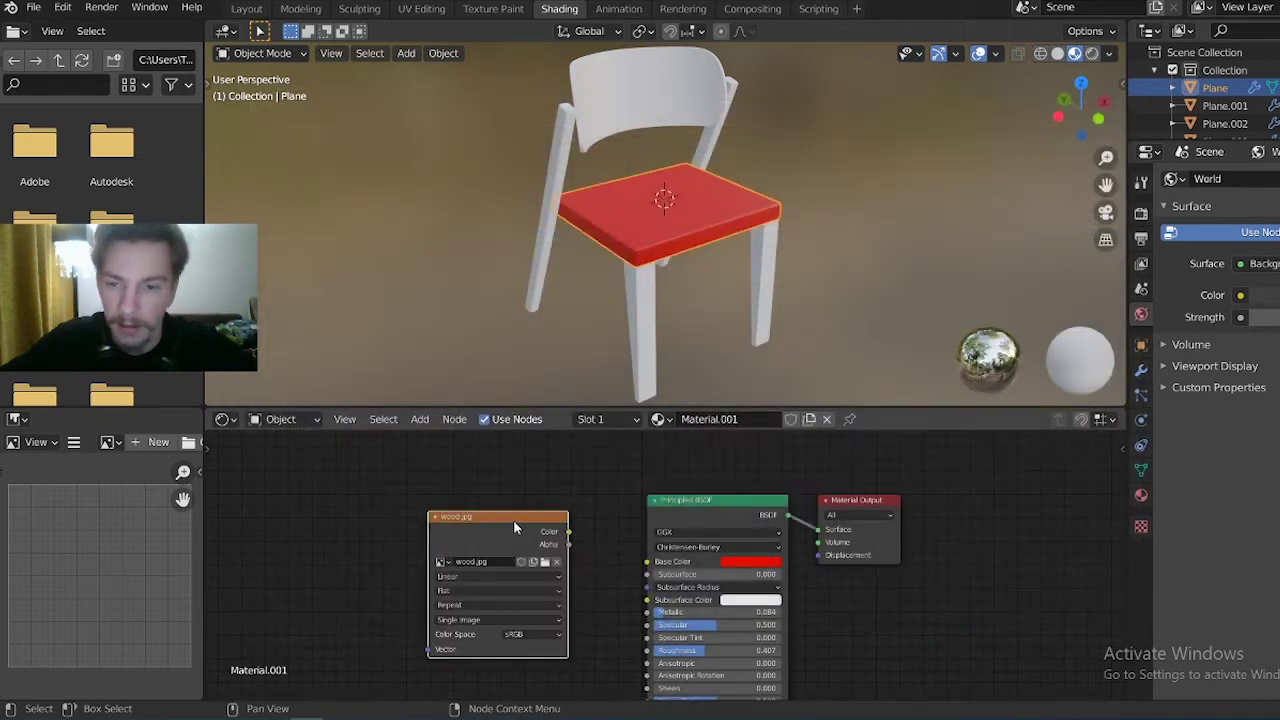
Connect the wood.jpg Color output to Base Color and check the wooden seat
{"action": "left_click_drag", "start_coordinate": [514, 520], "coordinate": [471, 526]}
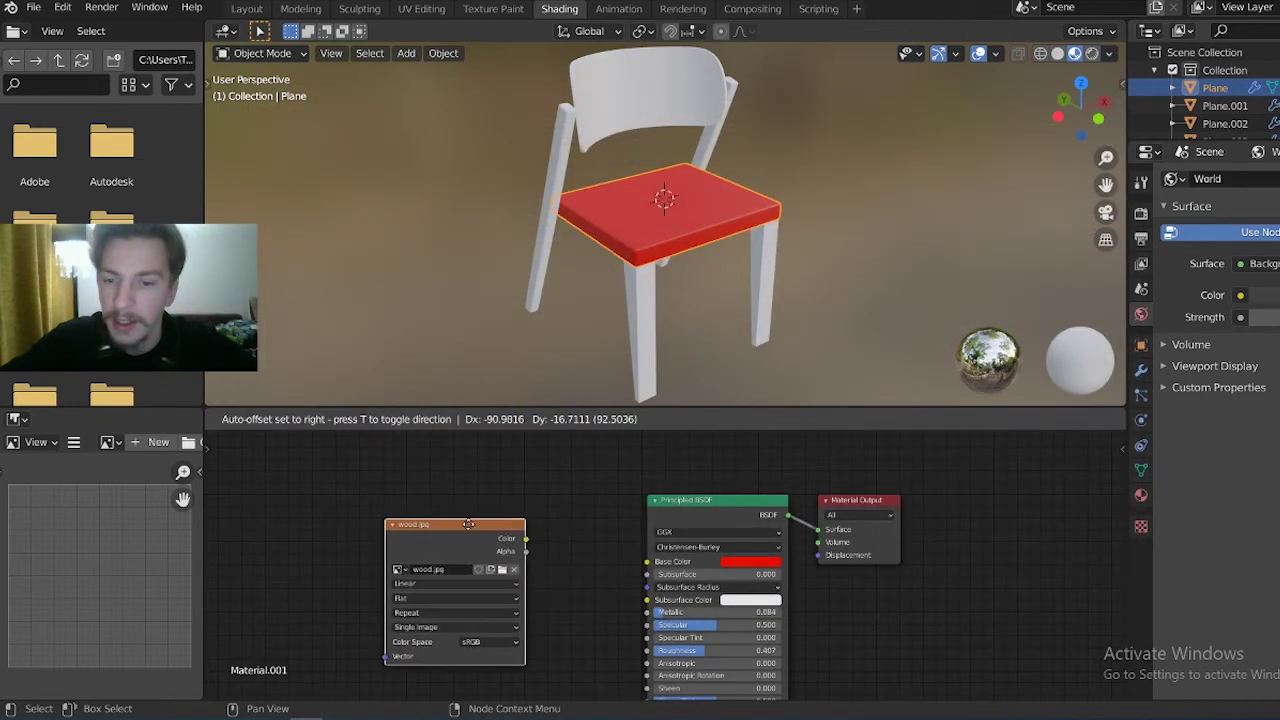
{"action": "mouse_move", "coordinate": [371, 513]}
{"action": "left_mouse_down"}
{"action": "mouse_move", "coordinate": [427, 517]}
{"action": "mouse_move", "coordinate": [396, 498]}
{"action": "mouse_move", "coordinate": [375, 512]}
{"action": "left_mouse_up"}
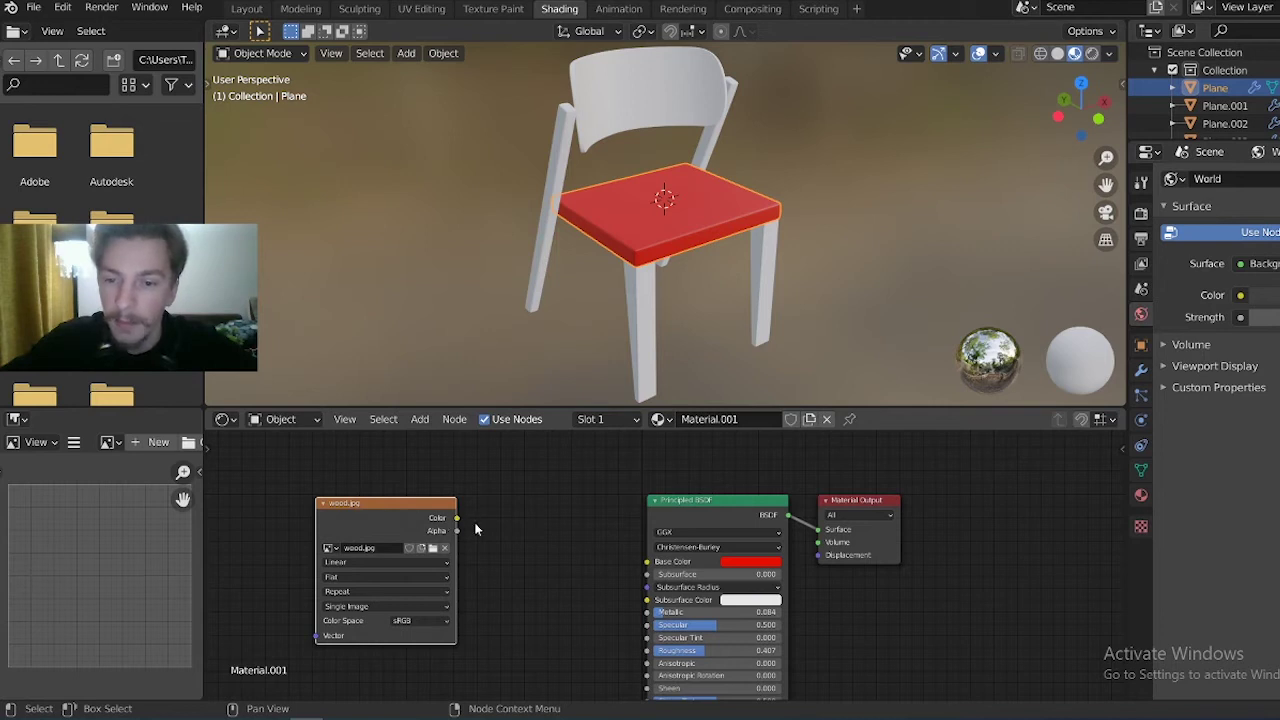
{"action": "left_click_drag", "start_coordinate": [456, 518], "coordinate": [483, 529]}
{"action": "left_click_drag", "start_coordinate": [637, 570], "coordinate": [646, 562]}
{"action": "mouse_move", "coordinate": [613, 271]}
{"action": "middle_mouse_down"}
{"action": "mouse_move", "coordinate": [643, 293]}
{"action": "mouse_move", "coordinate": [563, 304]}
{"action": "middle_mouse_up"}
{"action": "mouse_move", "coordinate": [1106, 157]}
{"action": "left_mouse_down"}
{"action": "mouse_move", "coordinate": [1106, 120]}
{"action": "mouse_move", "coordinate": [1095, 165]}
{"action": "left_mouse_up"}
{"action": "mouse_move", "coordinate": [617, 290]}
{"action": "middle_mouse_down"}
{"action": "mouse_move", "coordinate": [820, 203]}
{"action": "mouse_move", "coordinate": [837, 177]}
{"action": "mouse_move", "coordinate": [826, 203]}
{"action": "mouse_move", "coordinate": [950, 158]}
{"action": "middle_mouse_up"}
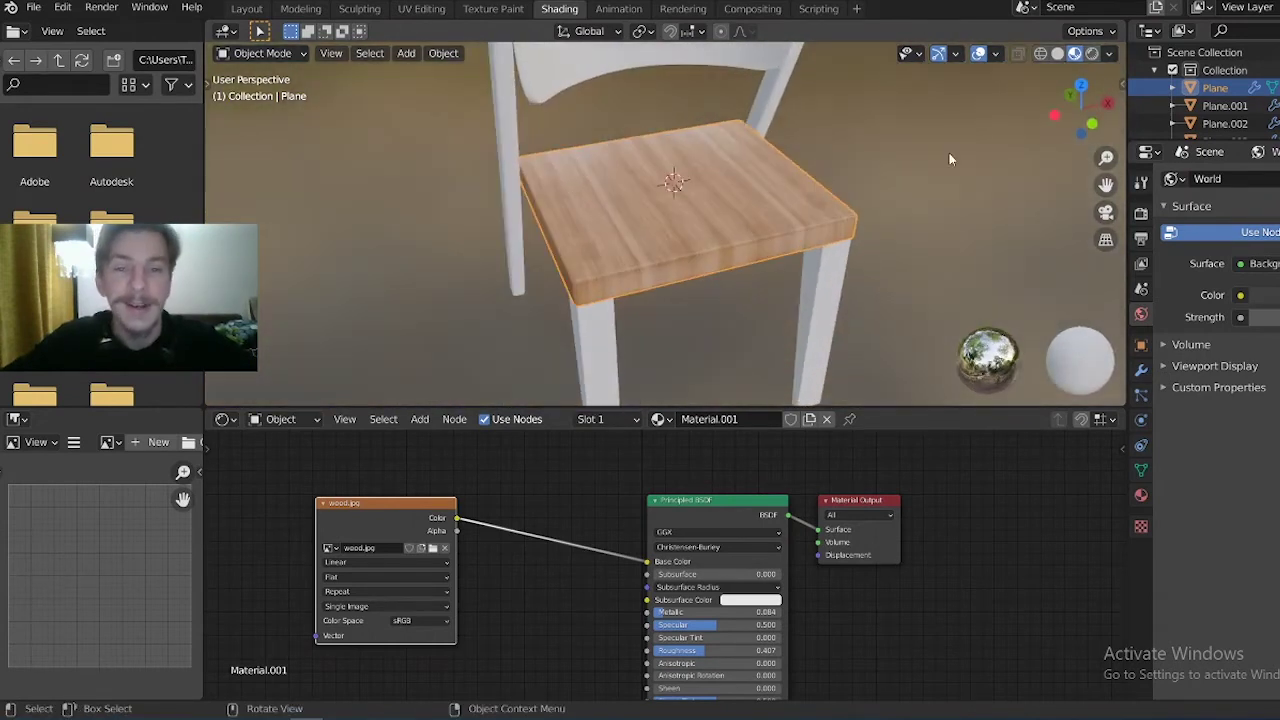
{"action": "left_click_drag", "start_coordinate": [1106, 157], "coordinate": [1085, 180]}
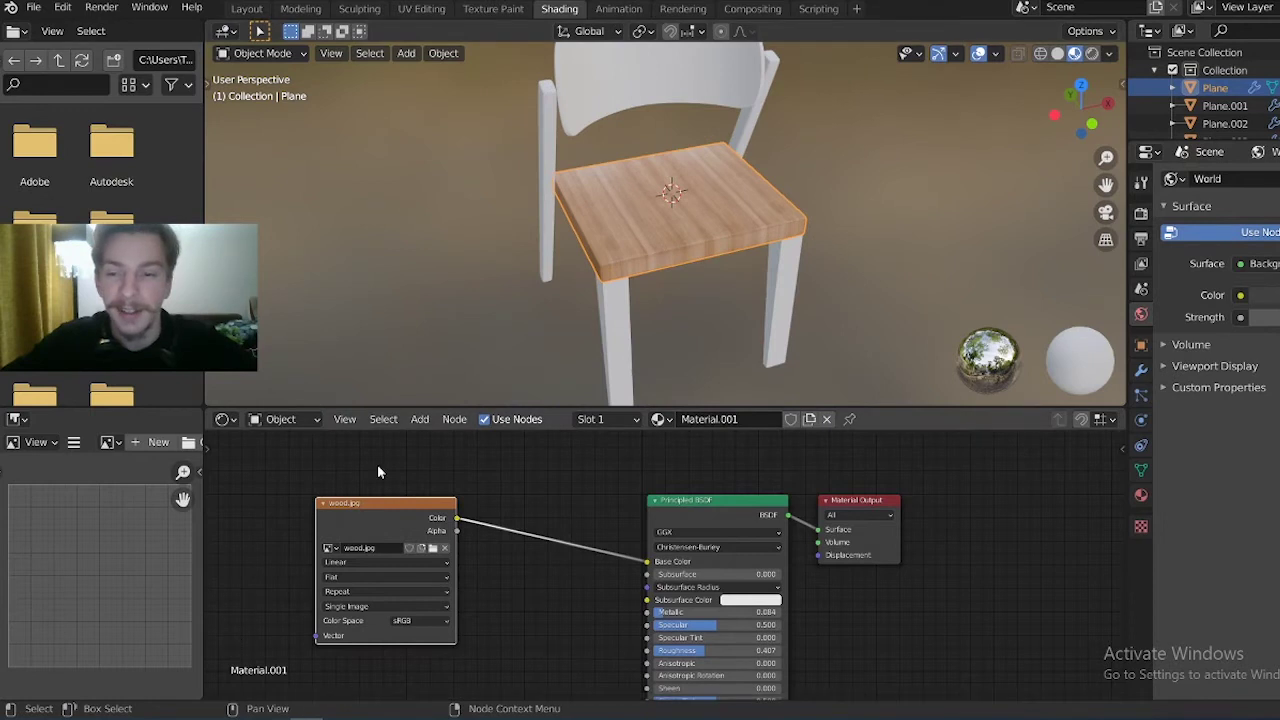
{"action": "left_click_drag", "start_coordinate": [358, 507], "coordinate": [452, 495]}
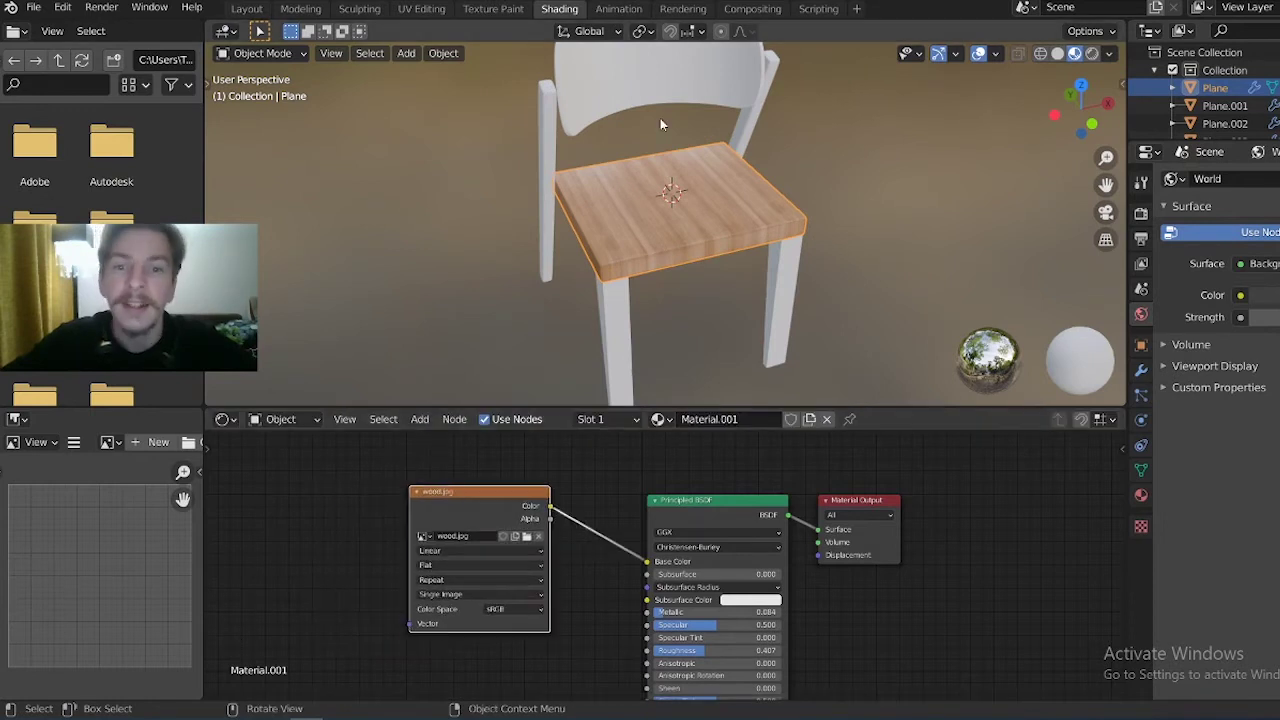
{"action": "mouse_move", "coordinate": [683, 233]}
{"action": "middle_mouse_down"}
{"action": "mouse_move", "coordinate": [655, 284]}
{"action": "mouse_move", "coordinate": [677, 258]}
{"action": "middle_mouse_up"}
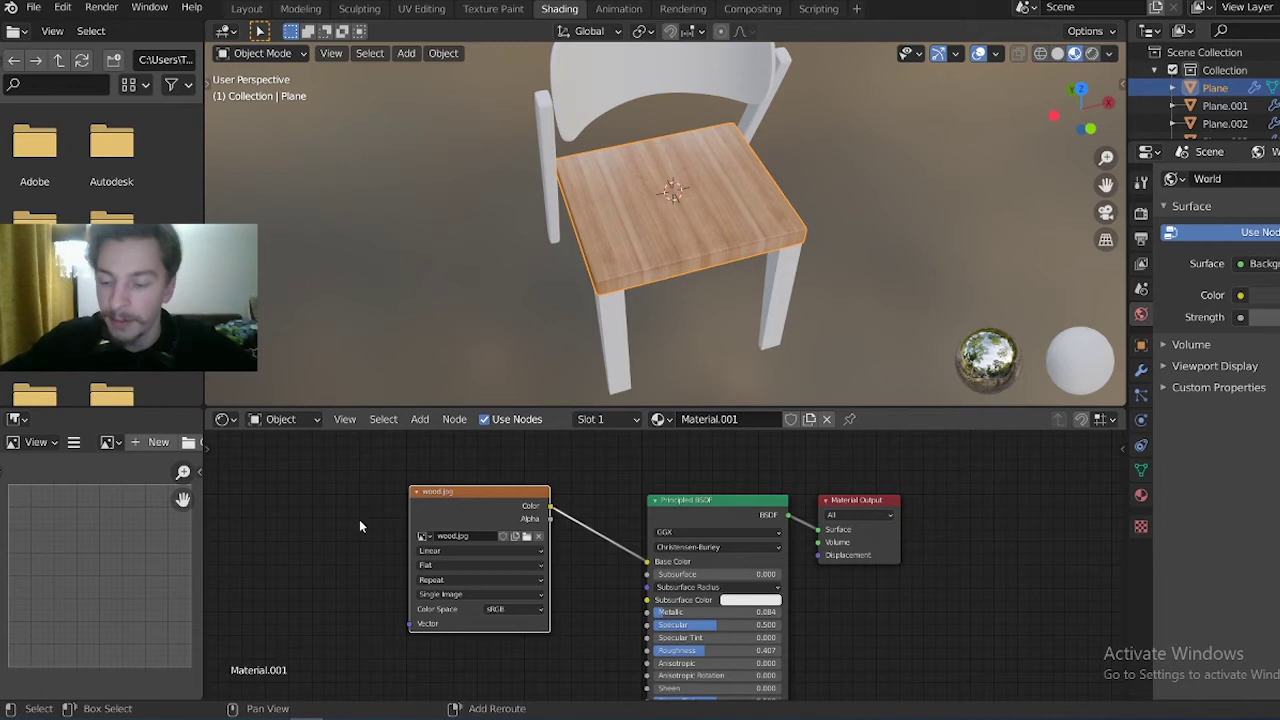
{"action": "middle_click_drag", "start_coordinate": [359, 519], "coordinate": [451, 494]}
Add a Mapping node to the left of the wood texture
{"action": "left_click", "coordinate": [420, 420]}
{"action": "left_click", "coordinate": [427, 443]}
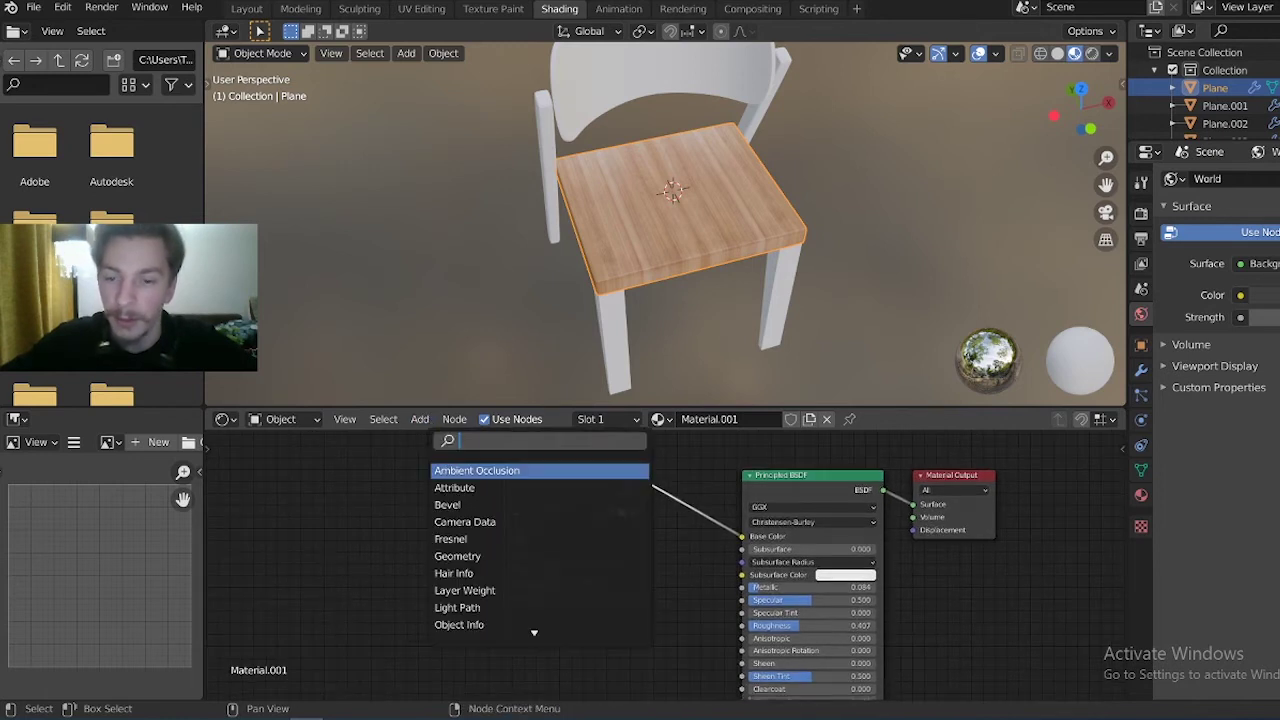
{"action": "type", "text": "MAPP"}
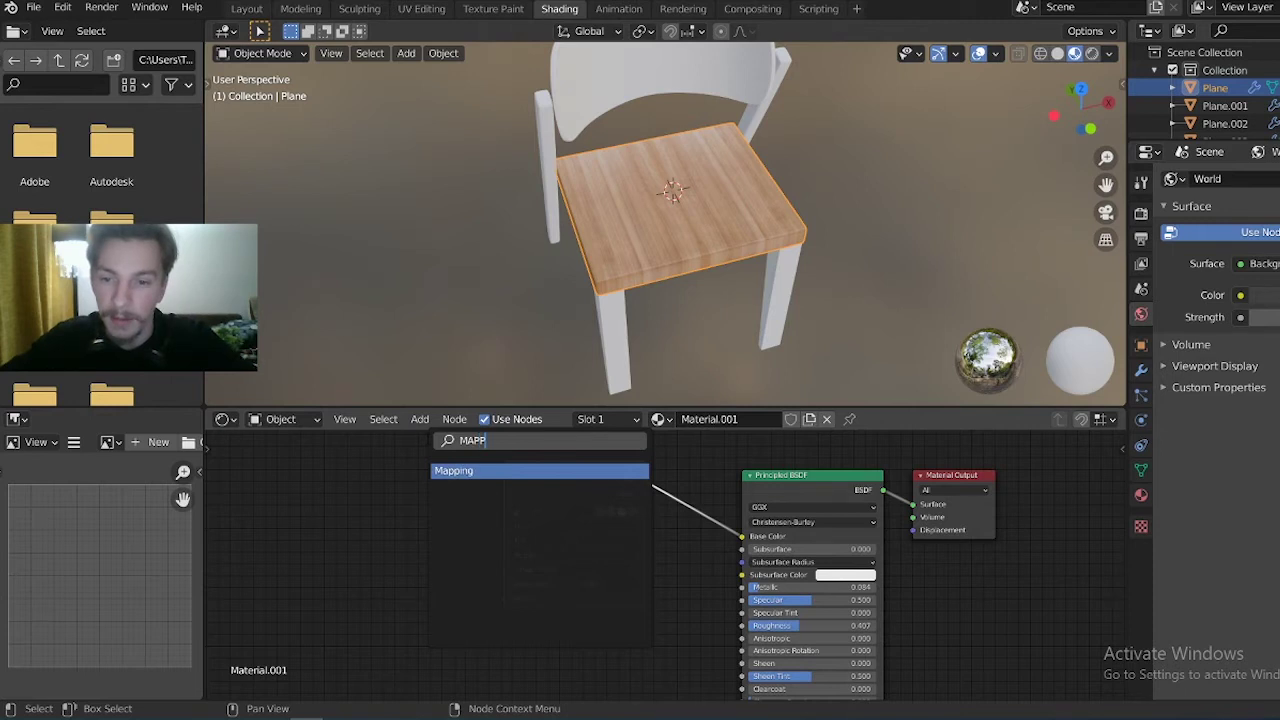
{"action": "key", "text": "Return"}
{"action": "left_click", "coordinate": [315, 443]}
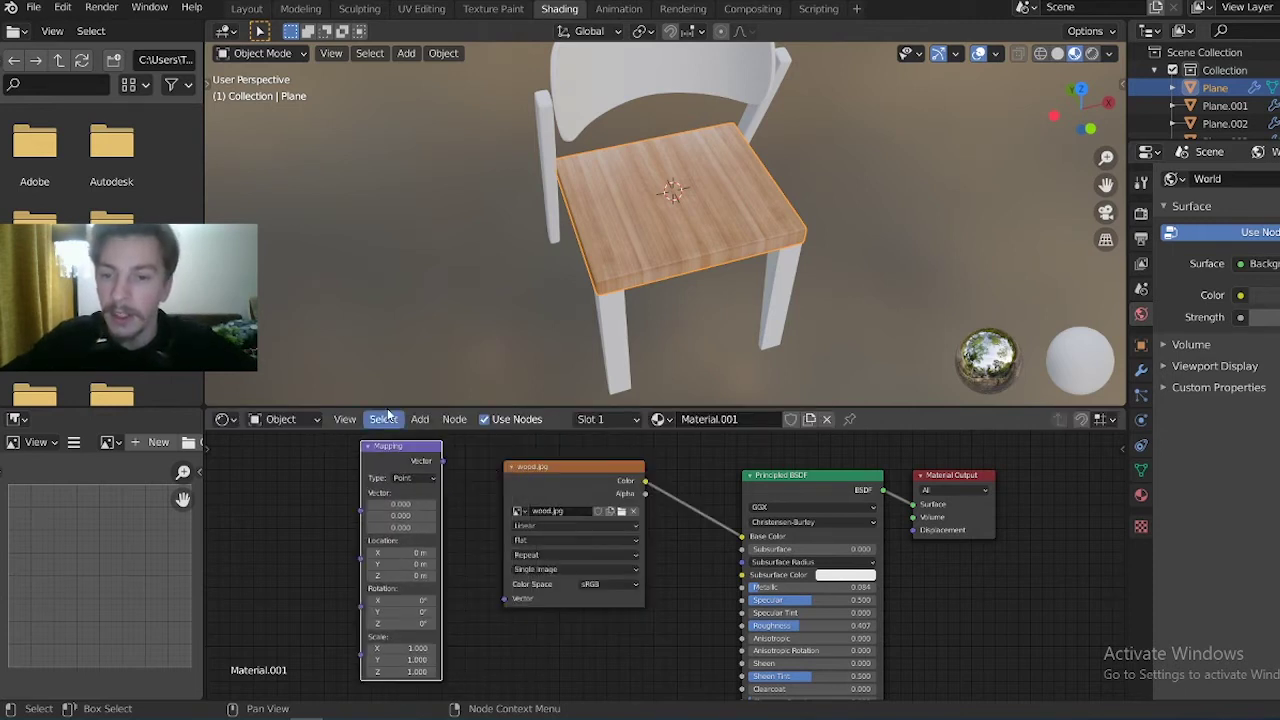
Add a Texture Coordinate node and chain Generated through Mapping into the wood.jpg Vector input
{"action": "left_click", "coordinate": [420, 419]}
{"action": "left_click", "coordinate": [440, 442]}
{"action": "type", "text": "TEXTE"}
{"action": "key", "text": "BackSpace"}
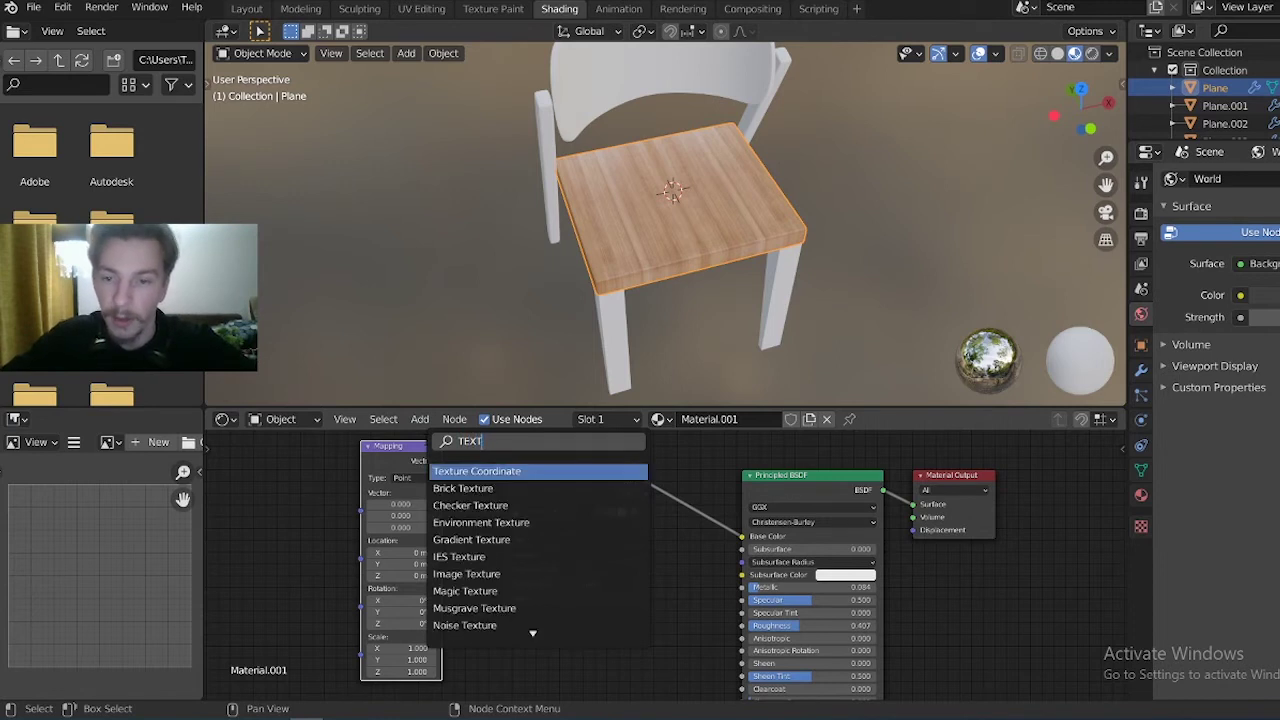
{"action": "key", "text": "Return"}
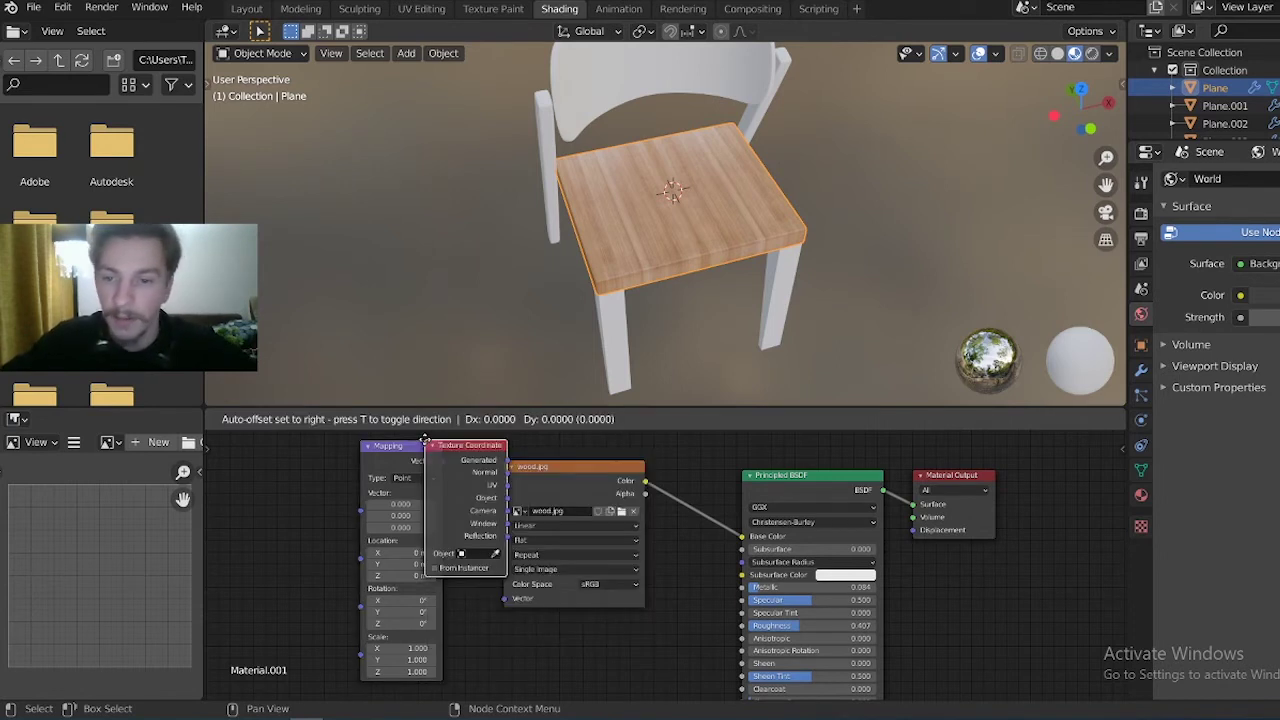
{"action": "left_click", "coordinate": [212, 463]}
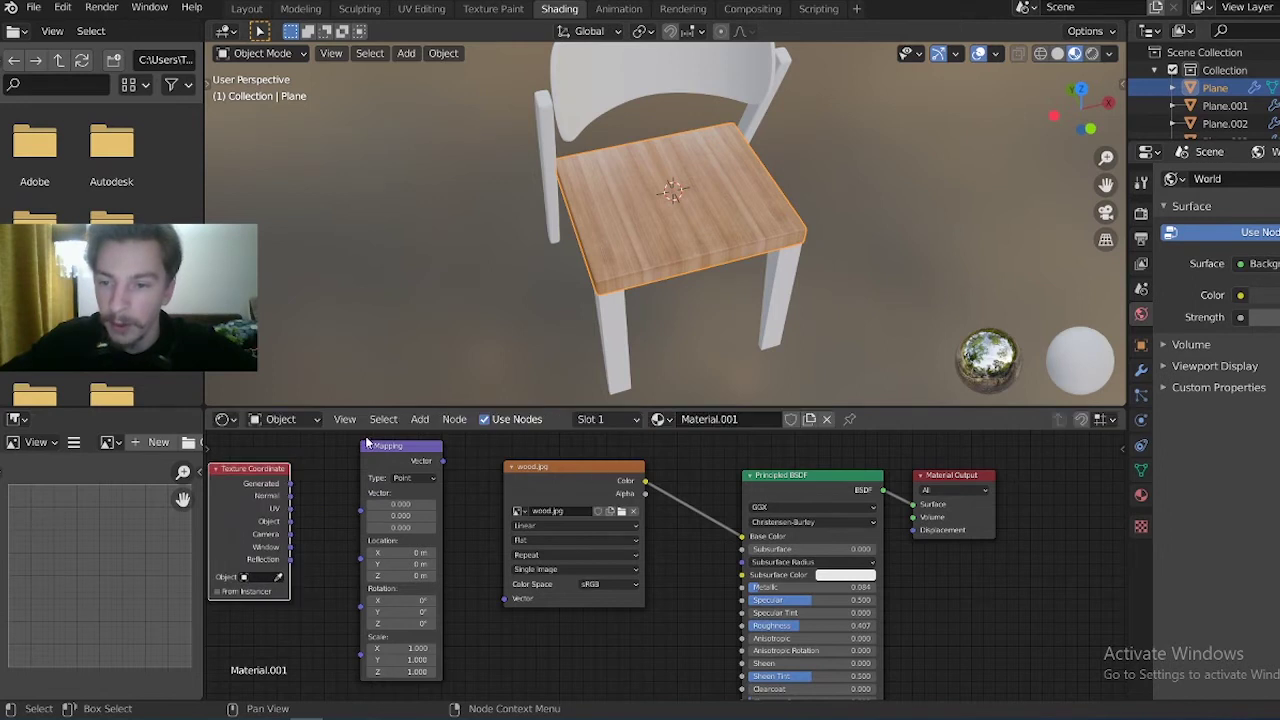
{"action": "left_click_drag", "start_coordinate": [290, 484], "coordinate": [375, 498]}
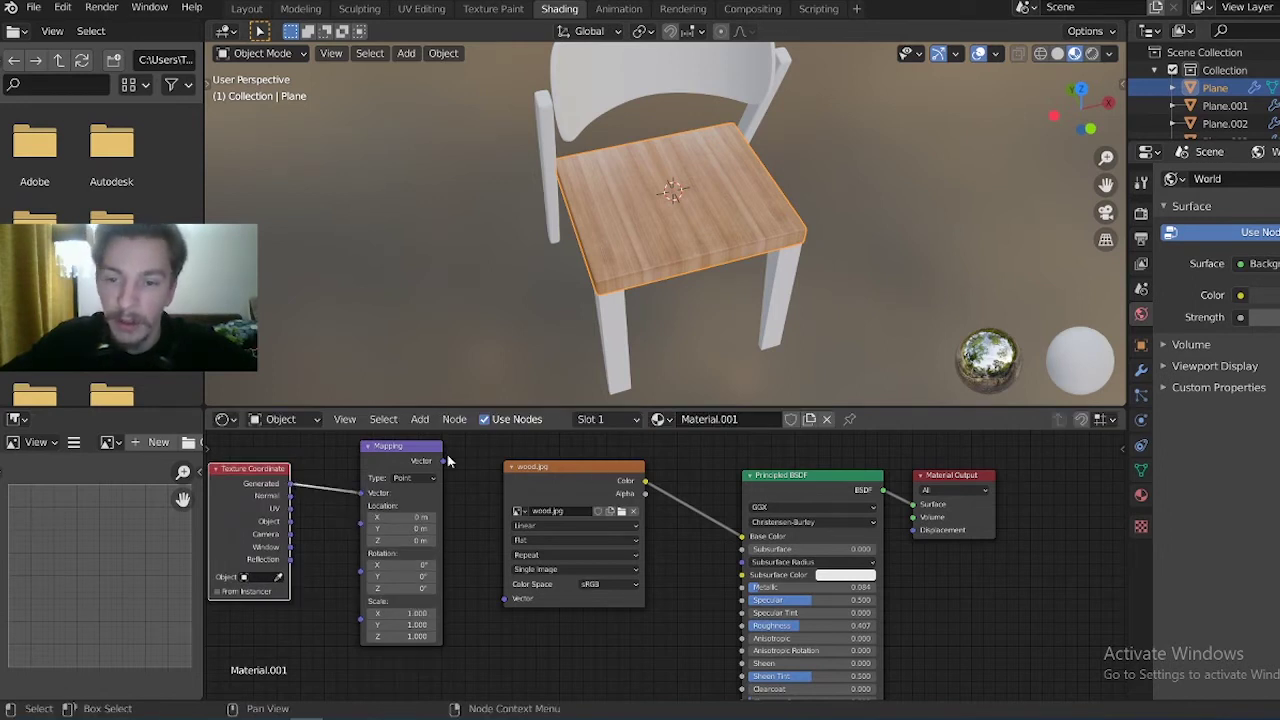
{"action": "mouse_move", "coordinate": [443, 462]}
{"action": "left_mouse_down"}
{"action": "mouse_move", "coordinate": [516, 608]}
{"action": "mouse_move", "coordinate": [505, 598]}
{"action": "left_mouse_up"}
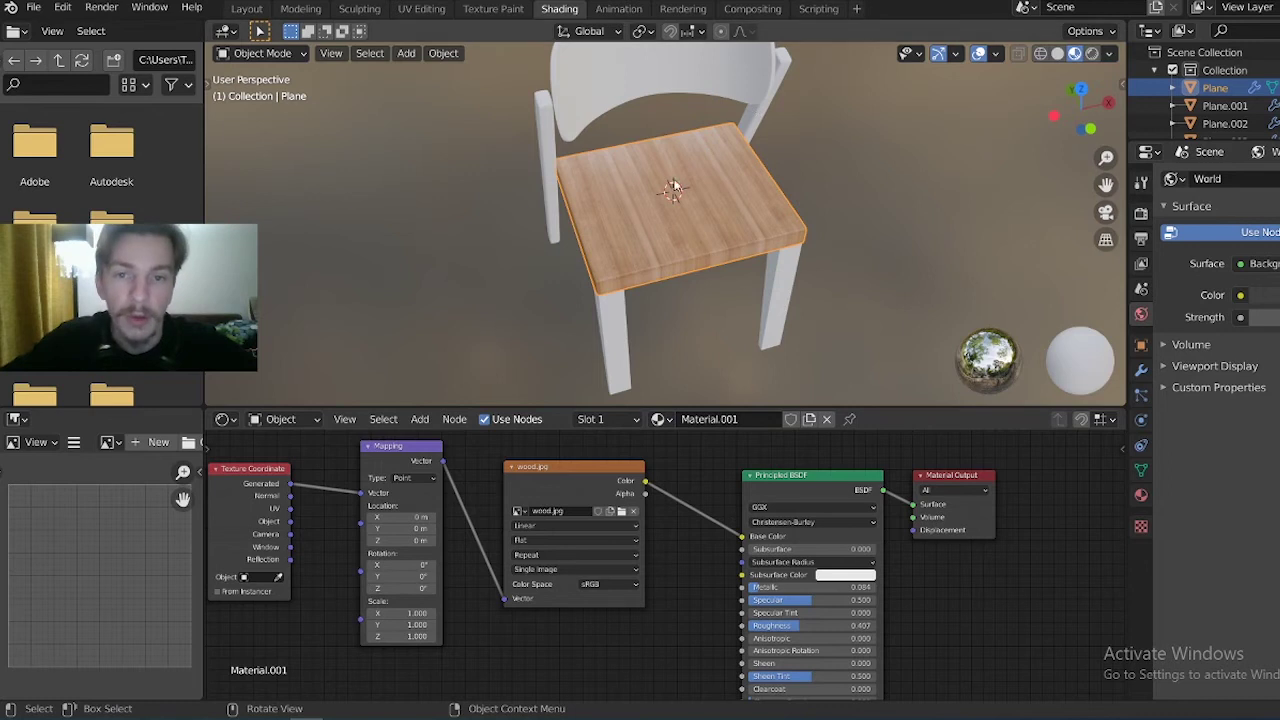
Set the Mapping node to Z rotation 90°, location -1.7 m/-3.4 m, scale 0.3/0.8/0.6
{"action": "left_click_drag", "start_coordinate": [405, 588], "coordinate": [470, 588]}
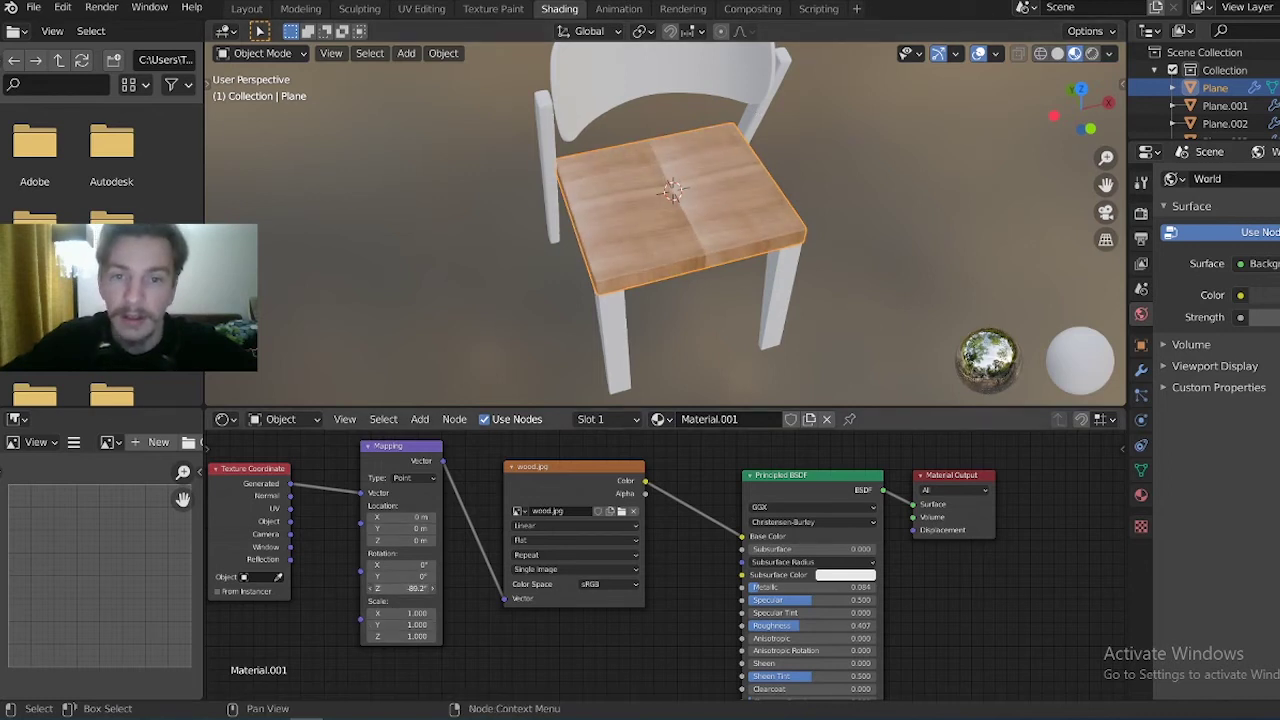
{"action": "type", "text": "90"}
{"action": "key", "text": "Return"}
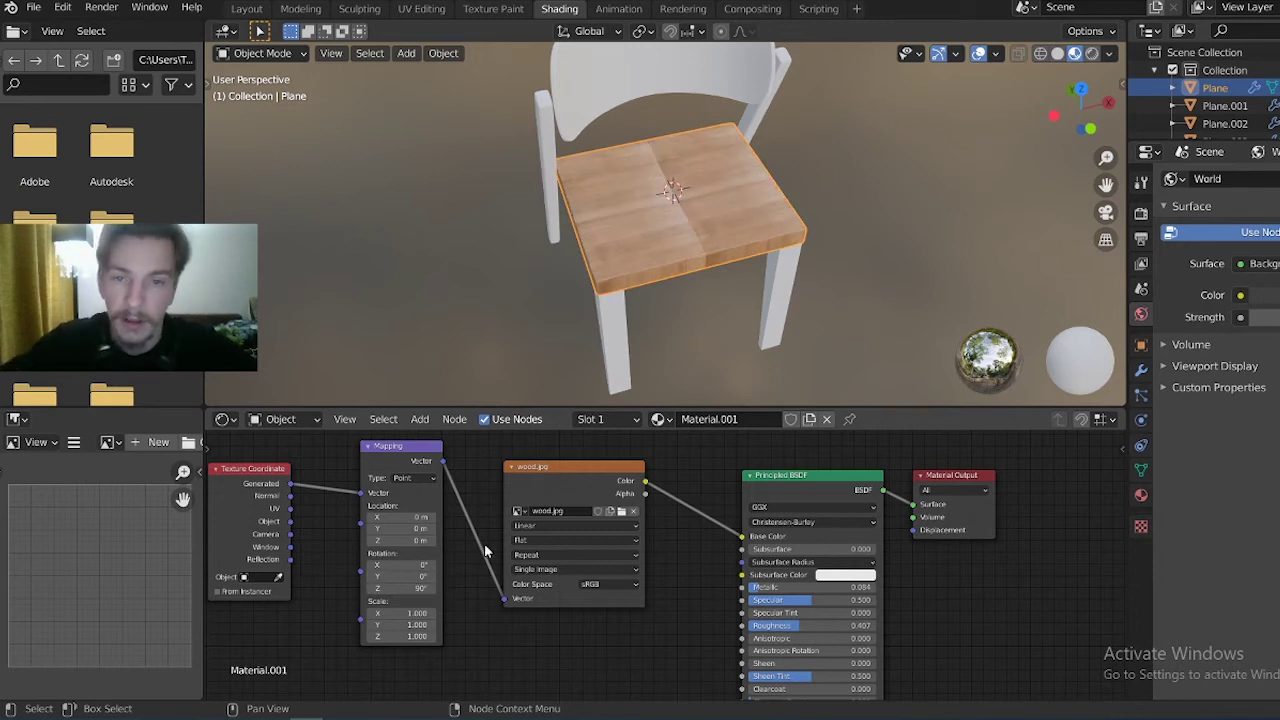
{"action": "mouse_move", "coordinate": [405, 612]}
{"action": "left_mouse_down"}
{"action": "mouse_move", "coordinate": [440, 612]}
{"action": "mouse_move", "coordinate": [400, 612]}
{"action": "left_mouse_up"}
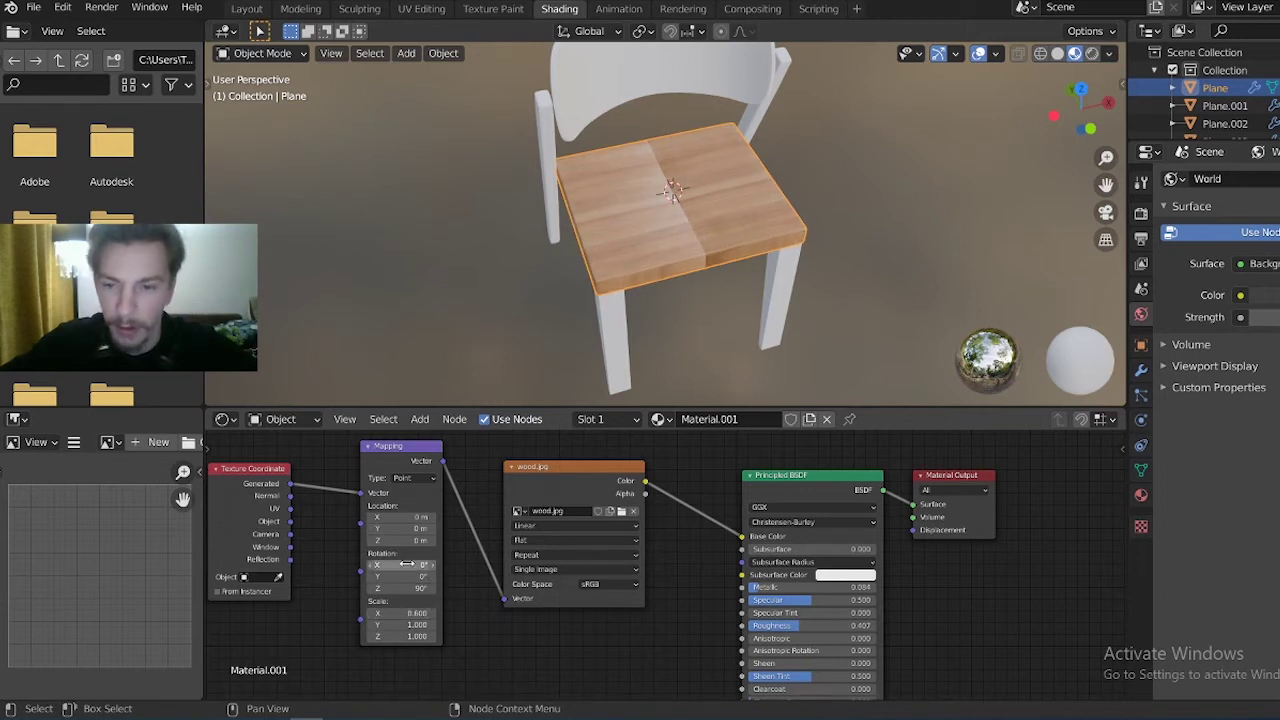
{"action": "mouse_move", "coordinate": [406, 517]}
{"action": "left_mouse_down"}
{"action": "mouse_move", "coordinate": [370, 517]}
{"action": "mouse_move", "coordinate": [370, 528]}
{"action": "left_mouse_up"}
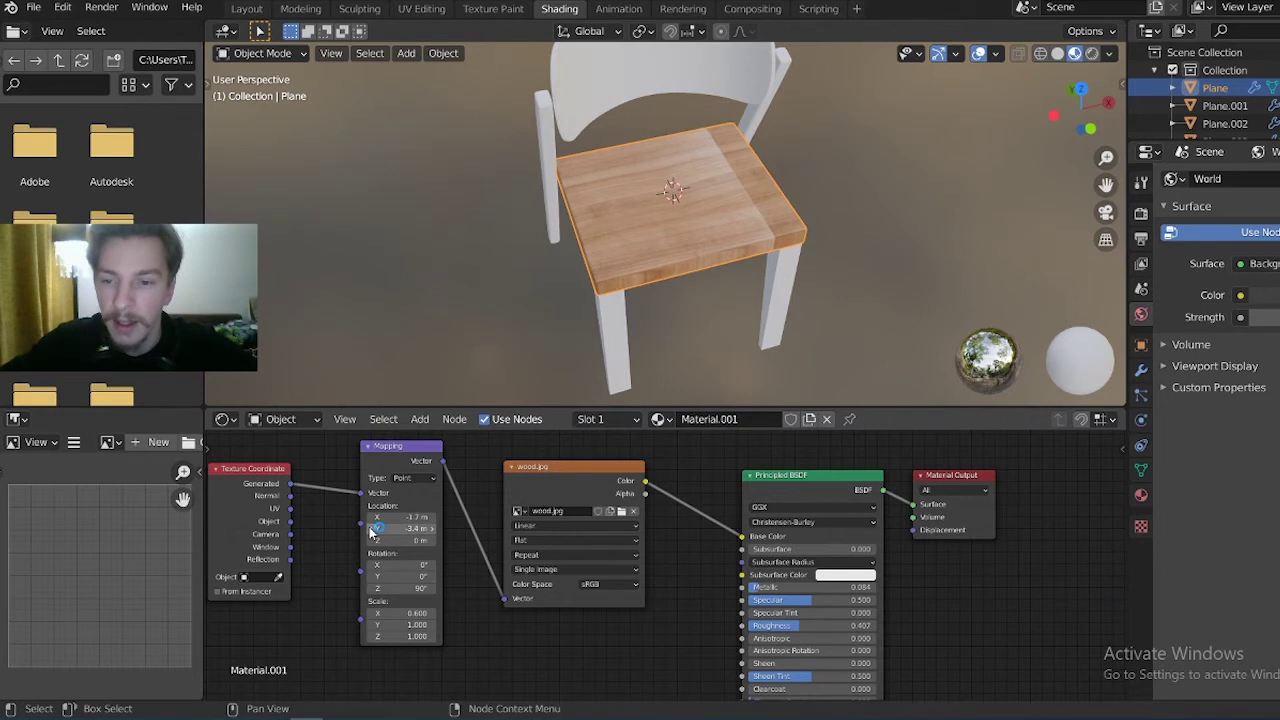
{"action": "left_click_drag", "start_coordinate": [372, 530], "coordinate": [375, 540]}
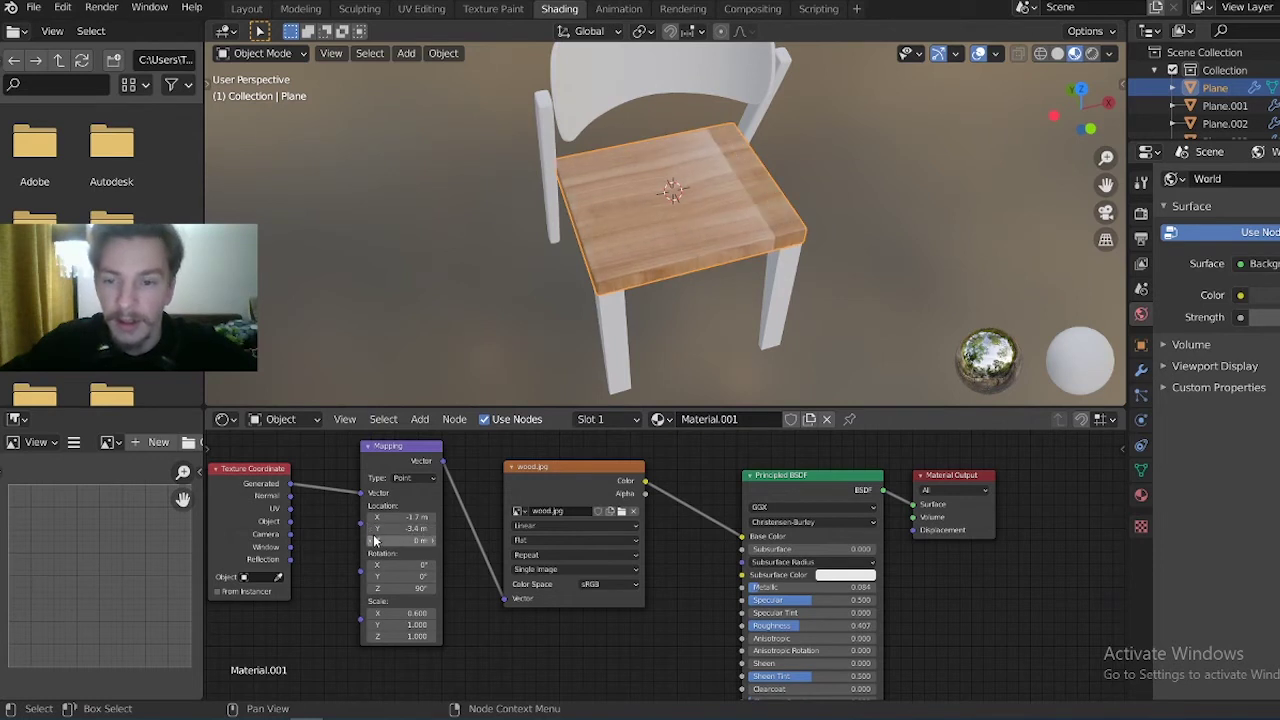
{"action": "left_click_drag", "start_coordinate": [372, 627], "coordinate": [372, 641]}
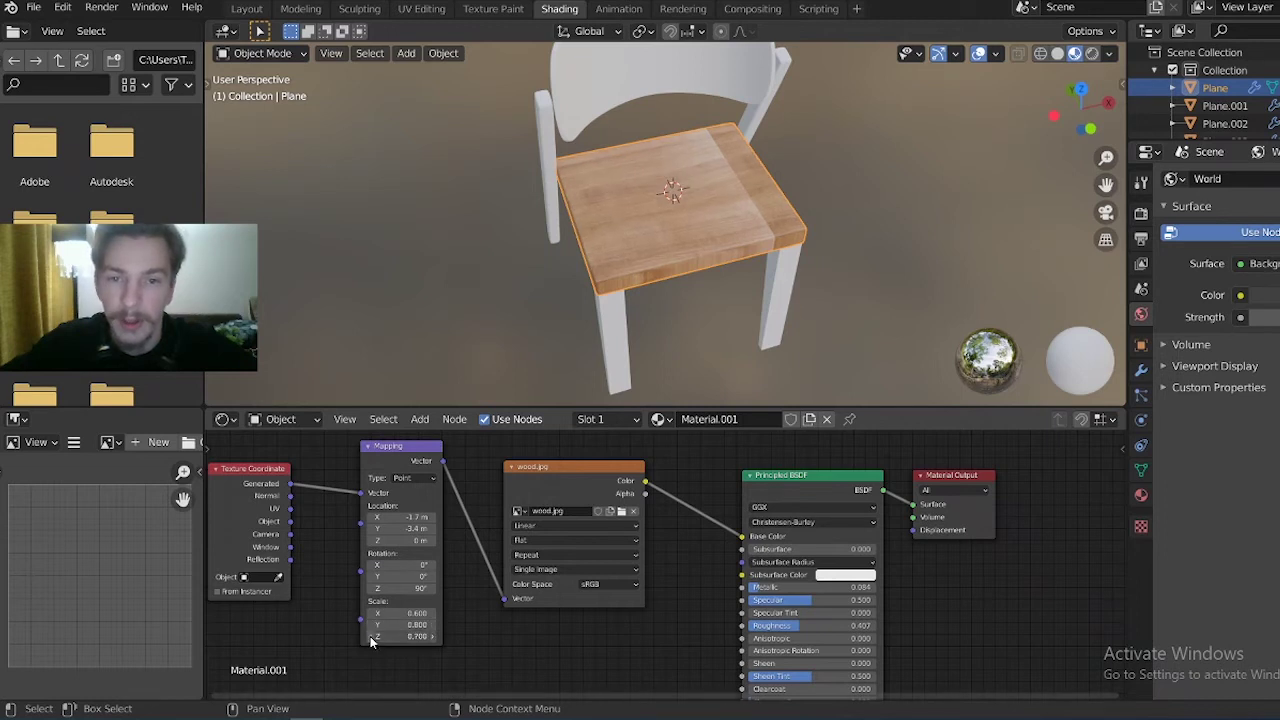
{"action": "left_click_drag", "start_coordinate": [372, 622], "coordinate": [374, 622]}
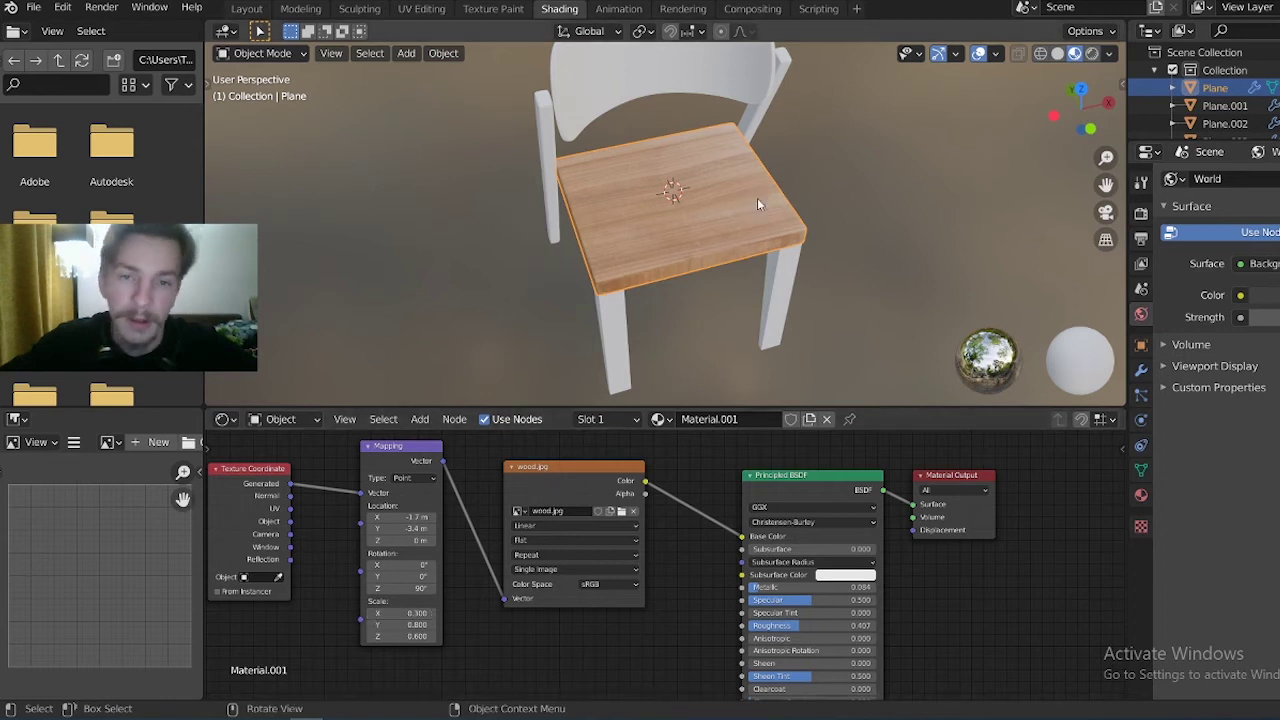
Orbit around the chair to check the reoriented grain, then select the texture nodes
{"action": "middle_click_drag", "start_coordinate": [757, 198], "coordinate": [682, 190]}
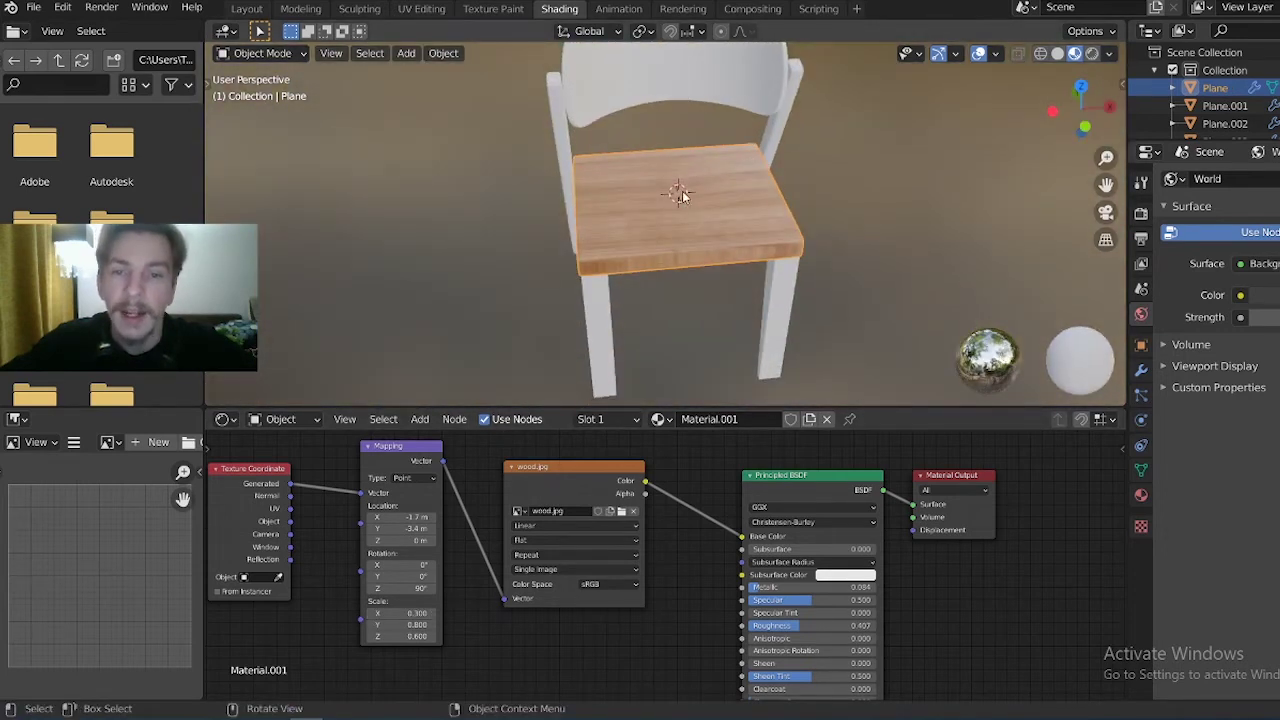
{"action": "mouse_move", "coordinate": [578, 316]}
{"action": "middle_mouse_down"}
{"action": "mouse_move", "coordinate": [716, 262]}
{"action": "mouse_move", "coordinate": [784, 256]}
{"action": "mouse_move", "coordinate": [634, 278]}
{"action": "mouse_move", "coordinate": [653, 262]}
{"action": "middle_mouse_up"}
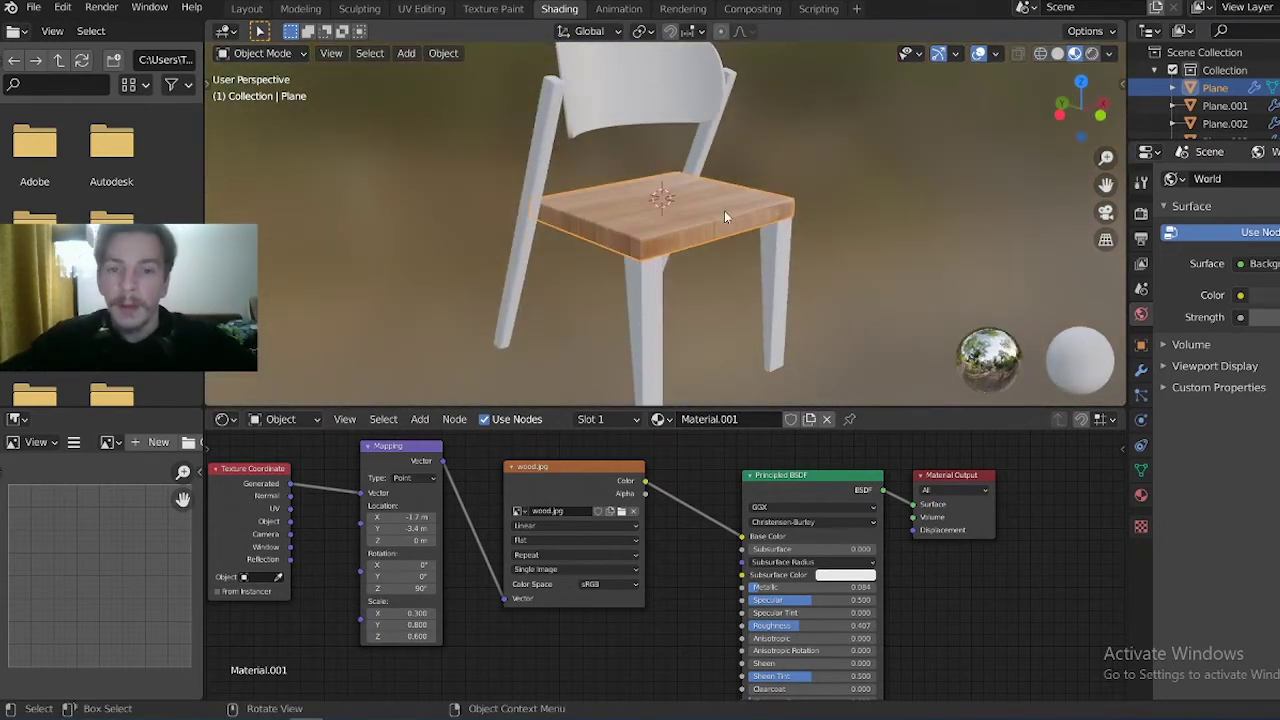
{"action": "mouse_move", "coordinate": [749, 217]}
{"action": "middle_mouse_down"}
{"action": "mouse_move", "coordinate": [699, 251]}
{"action": "mouse_move", "coordinate": [660, 332]}
{"action": "mouse_move", "coordinate": [671, 156]}
{"action": "middle_mouse_up"}
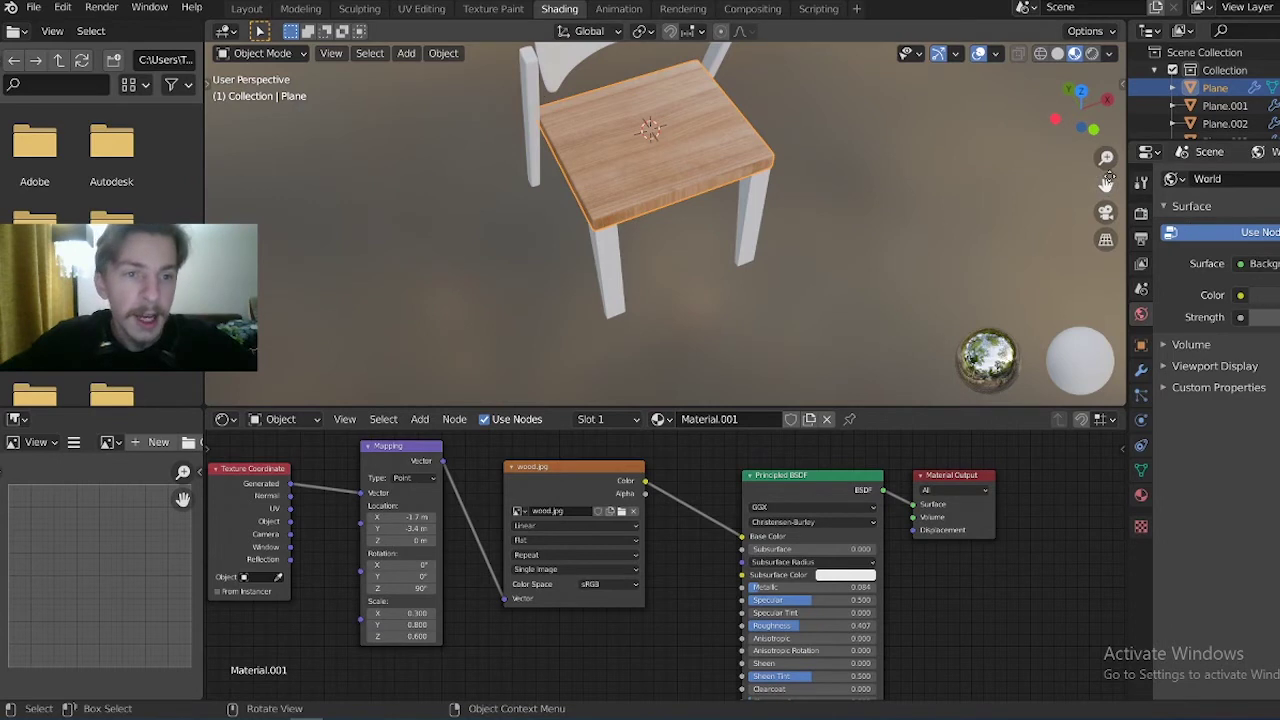
{"action": "middle_click_drag", "start_coordinate": [660, 300], "coordinate": [660, 240]}
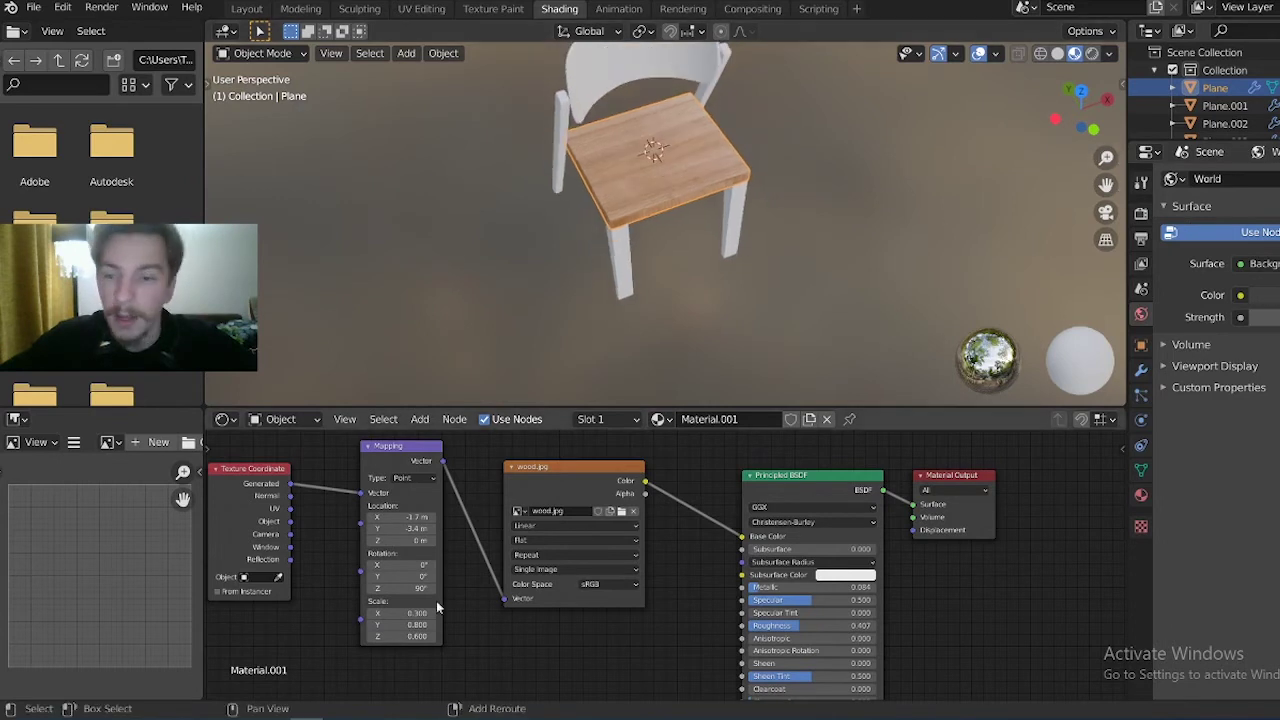
{"action": "left_click", "coordinate": [372, 505]}
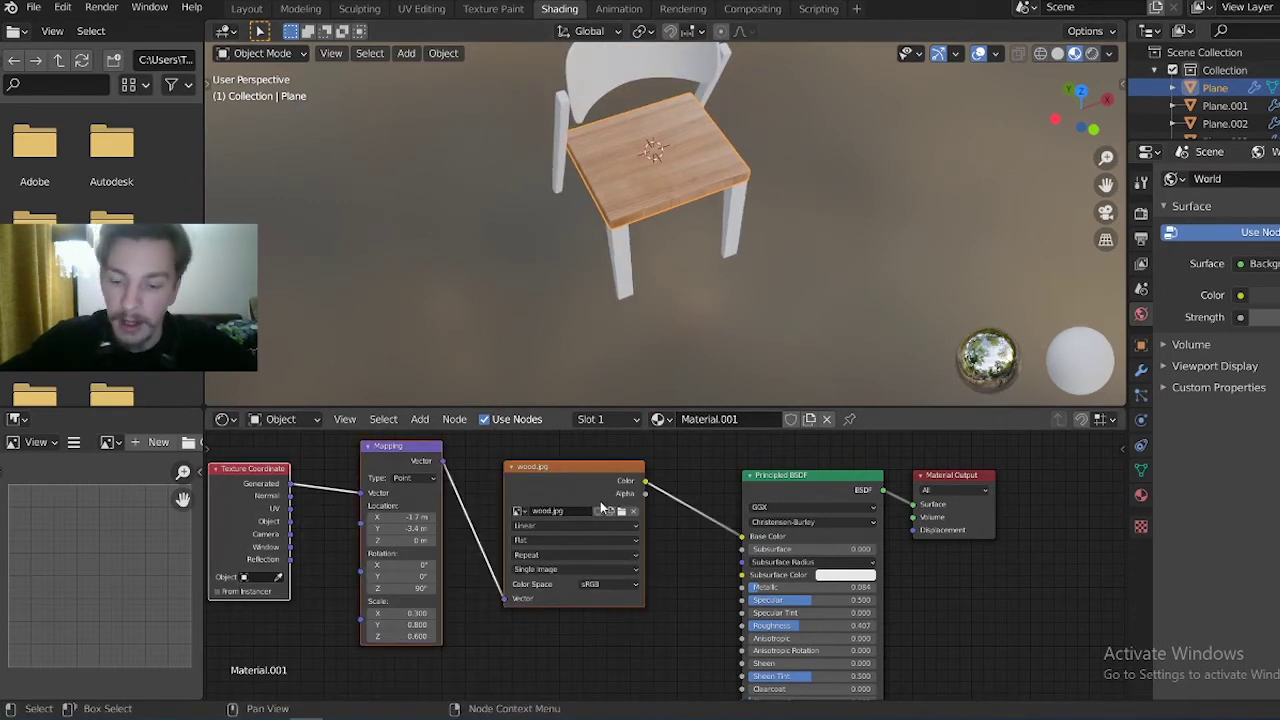
Shift the texture nodes left and insert a ColorRamp between wood.jpg and the shader
{"action": "left_click_drag", "start_coordinate": [600, 501], "coordinate": [300, 509]}
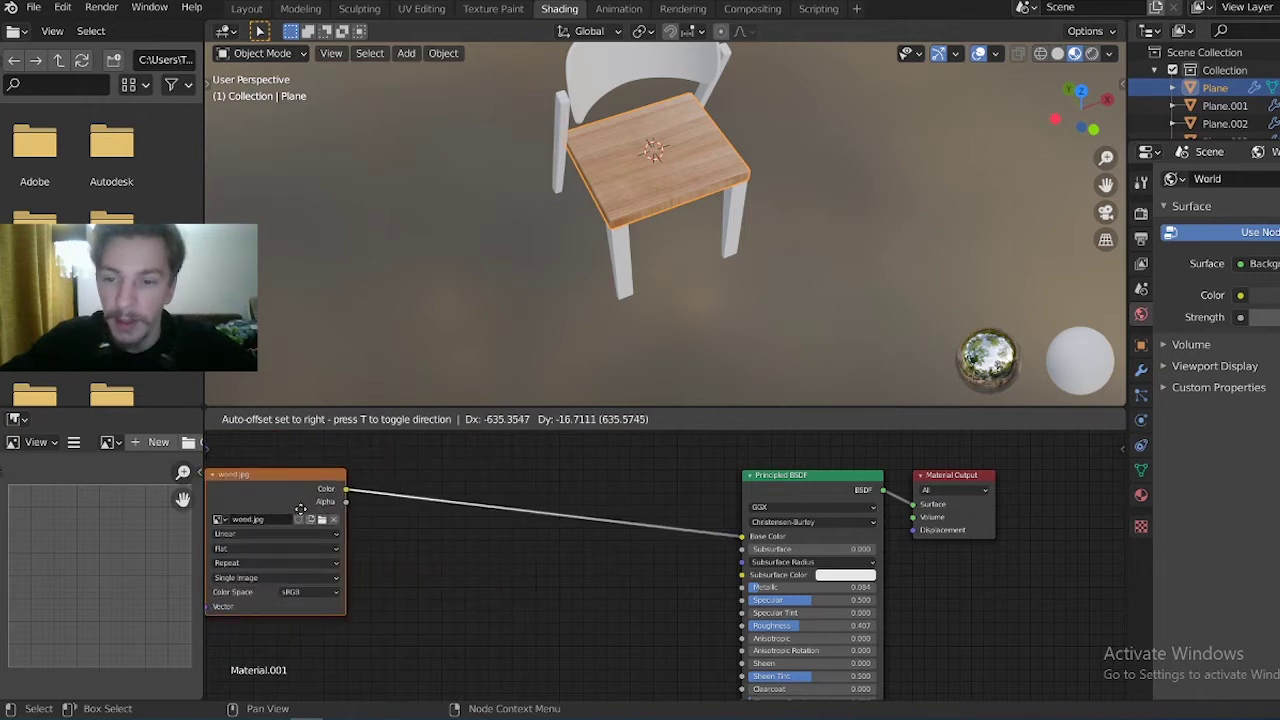
{"action": "left_click", "coordinate": [303, 513]}
{"action": "left_click", "coordinate": [420, 419]}
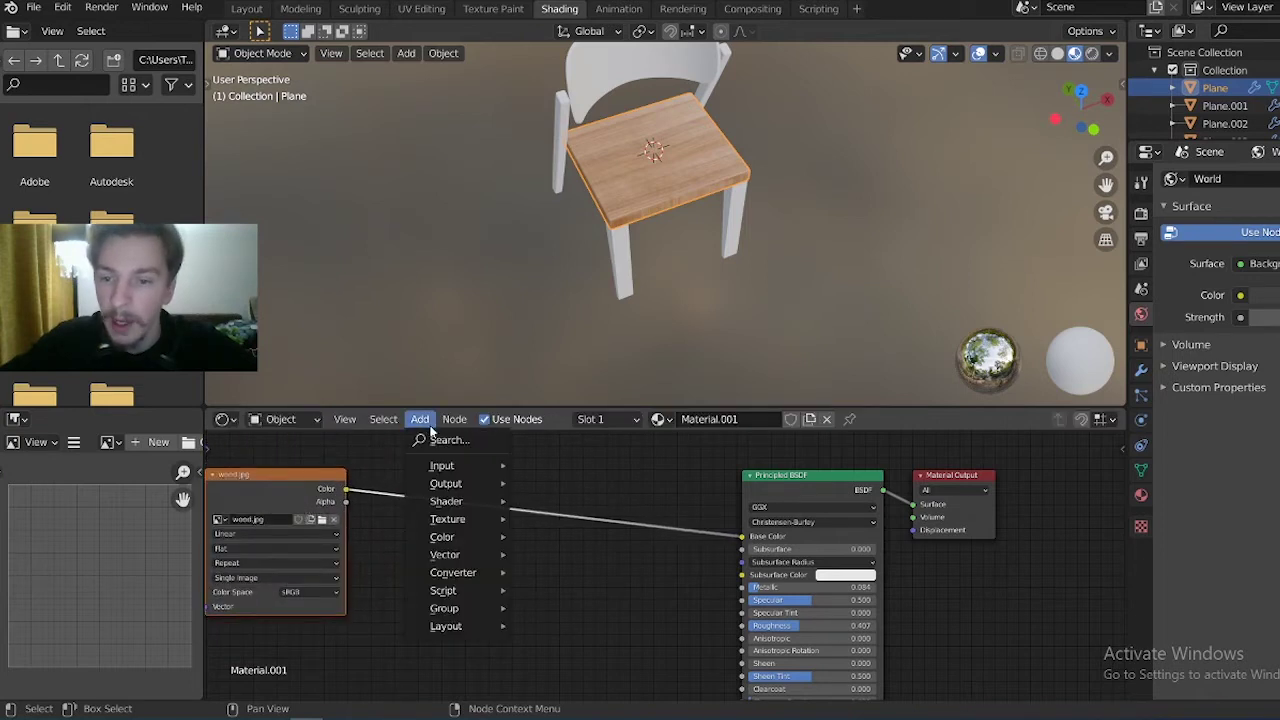
{"action": "left_click", "coordinate": [455, 440]}
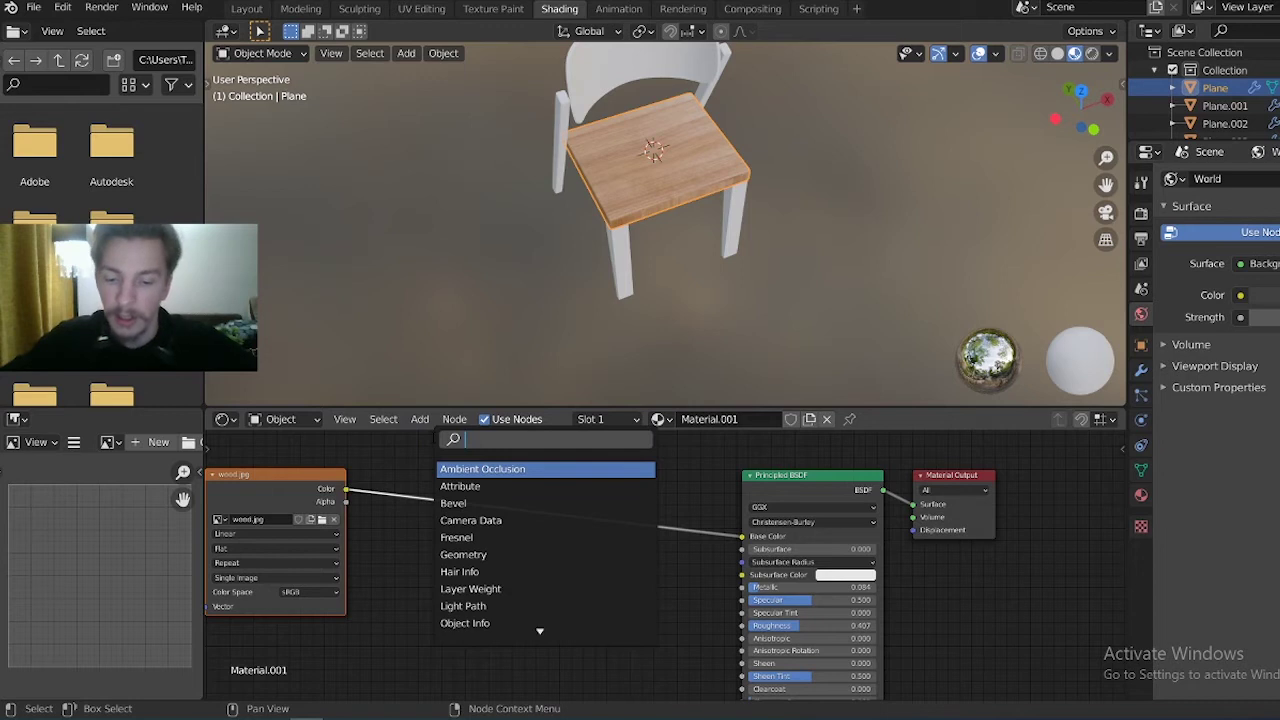
{"action": "type", "text": "colo"}
{"action": "key", "text": "Down"}
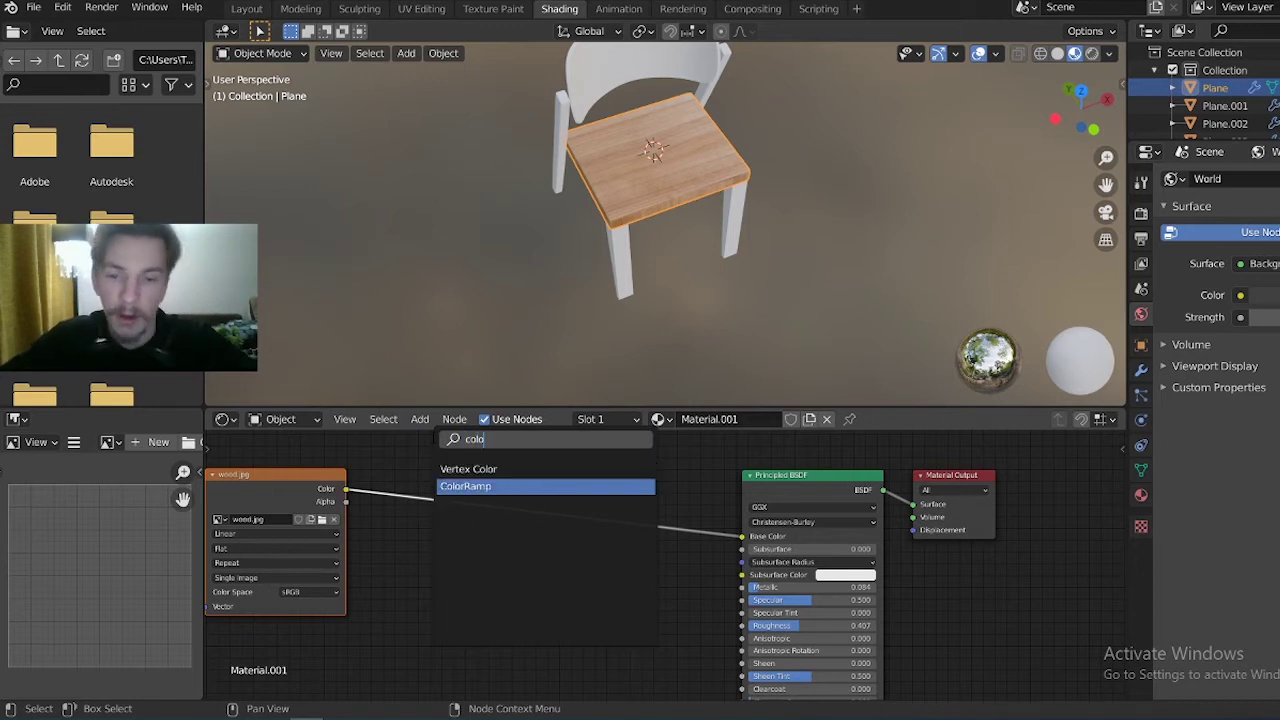
{"action": "key", "text": "Return"}
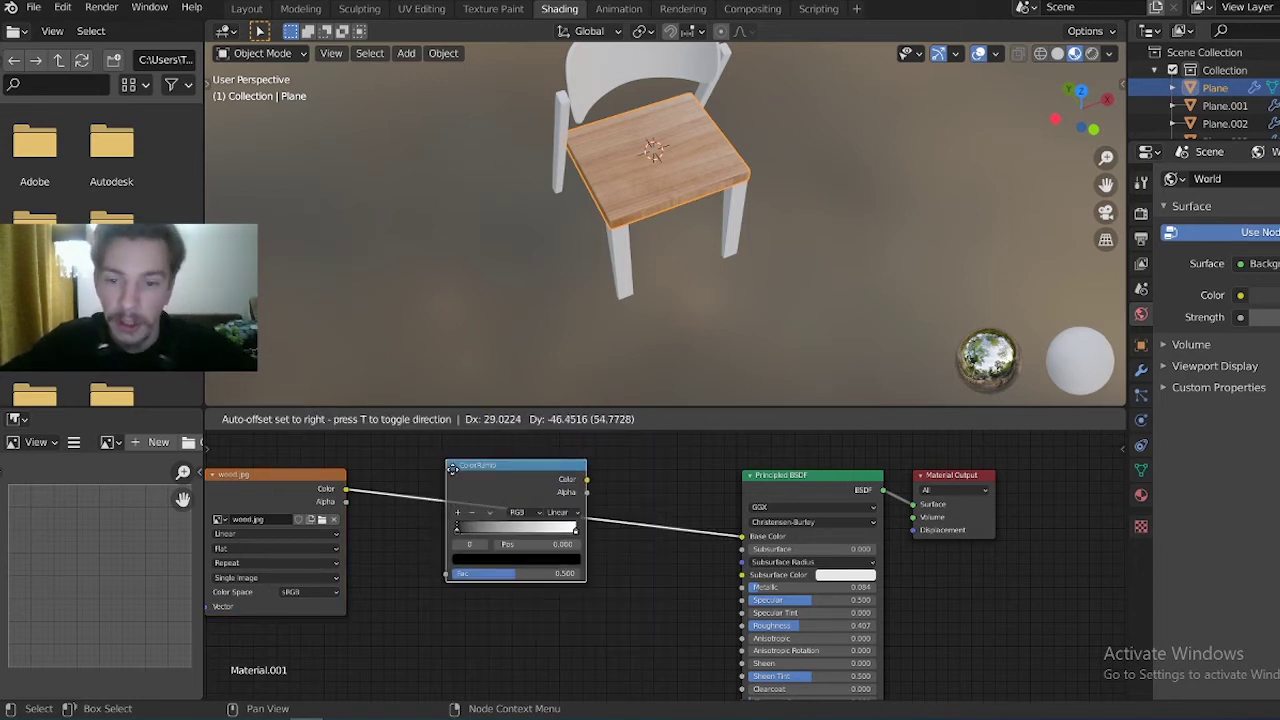
{"action": "left_click", "coordinate": [458, 465]}
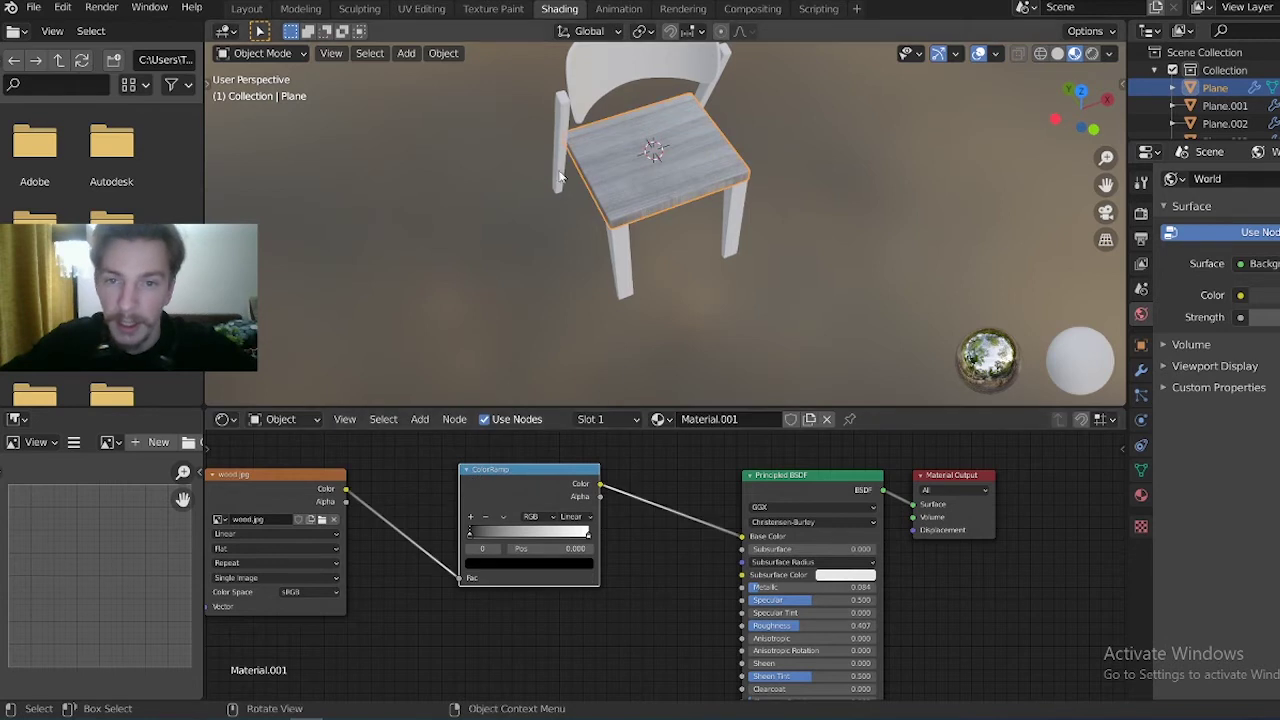
Move the black ColorRamp stop right and lower the white stop's brightness for near-black wood
{"action": "scroll", "coordinate": [666, 226], "scroll_direction": "up", "scroll_amount": 3}
{"action": "scroll", "coordinate": [666, 226], "scroll_direction": "up", "scroll_amount": 2}
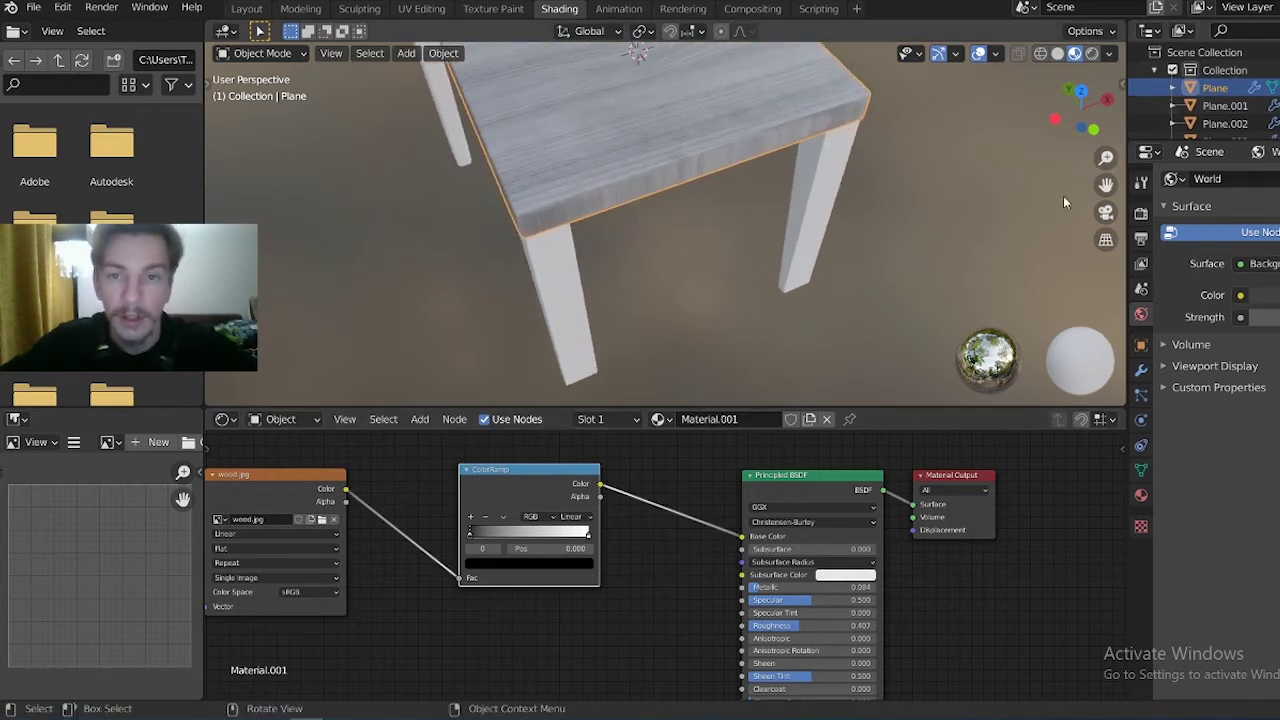
{"action": "middle_click_drag", "start_coordinate": [684, 294], "coordinate": [664, 375]}
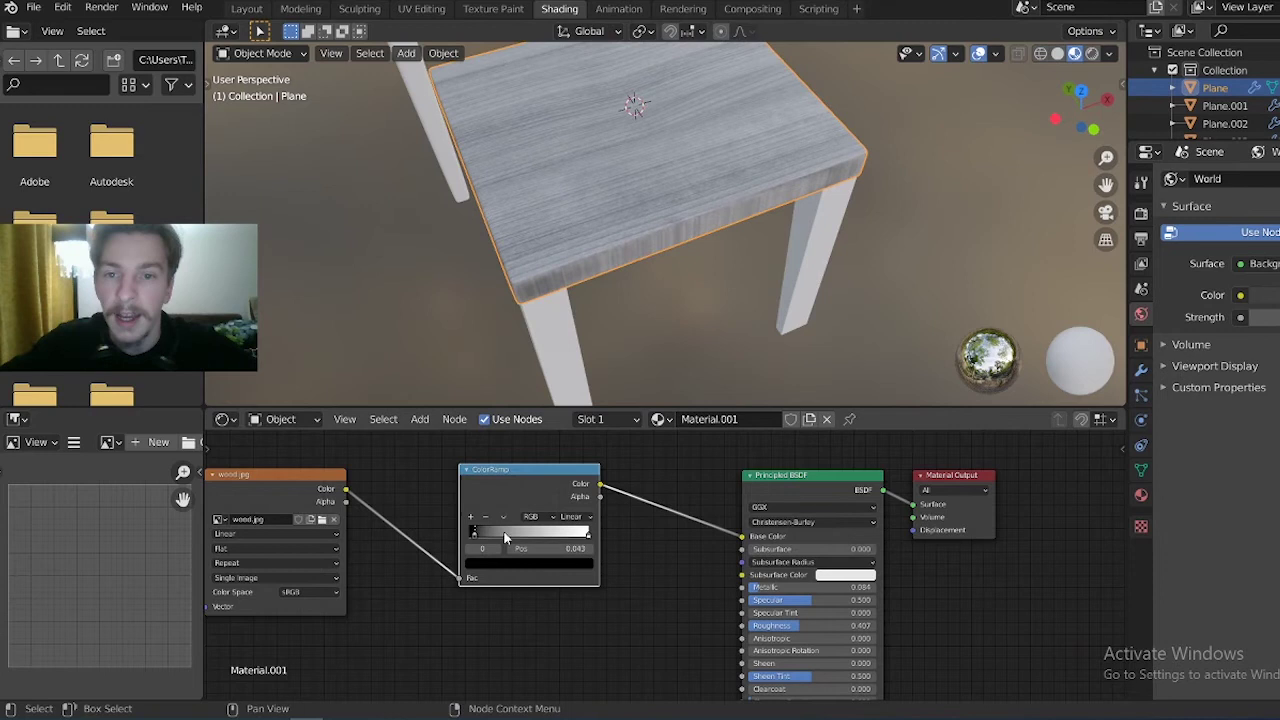
{"action": "left_click_drag", "start_coordinate": [505, 538], "coordinate": [522, 537]}
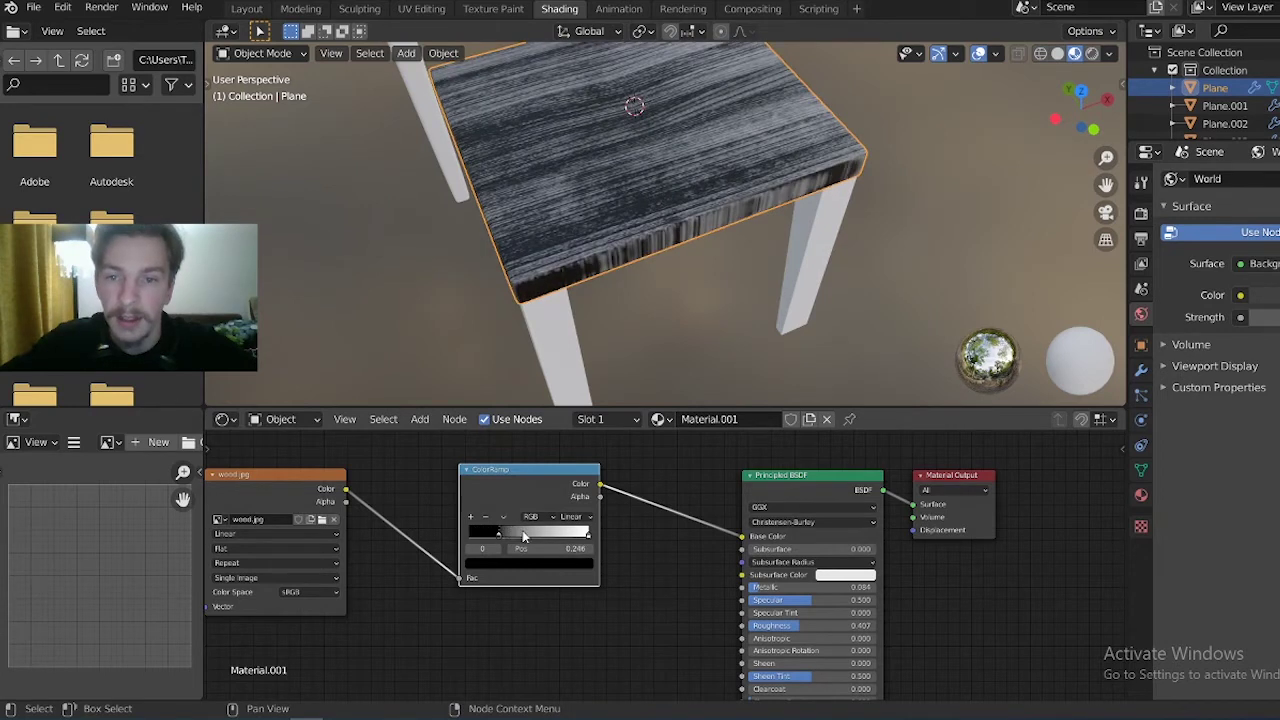
{"action": "left_click", "coordinate": [588, 535]}
{"action": "left_click", "coordinate": [560, 564]}
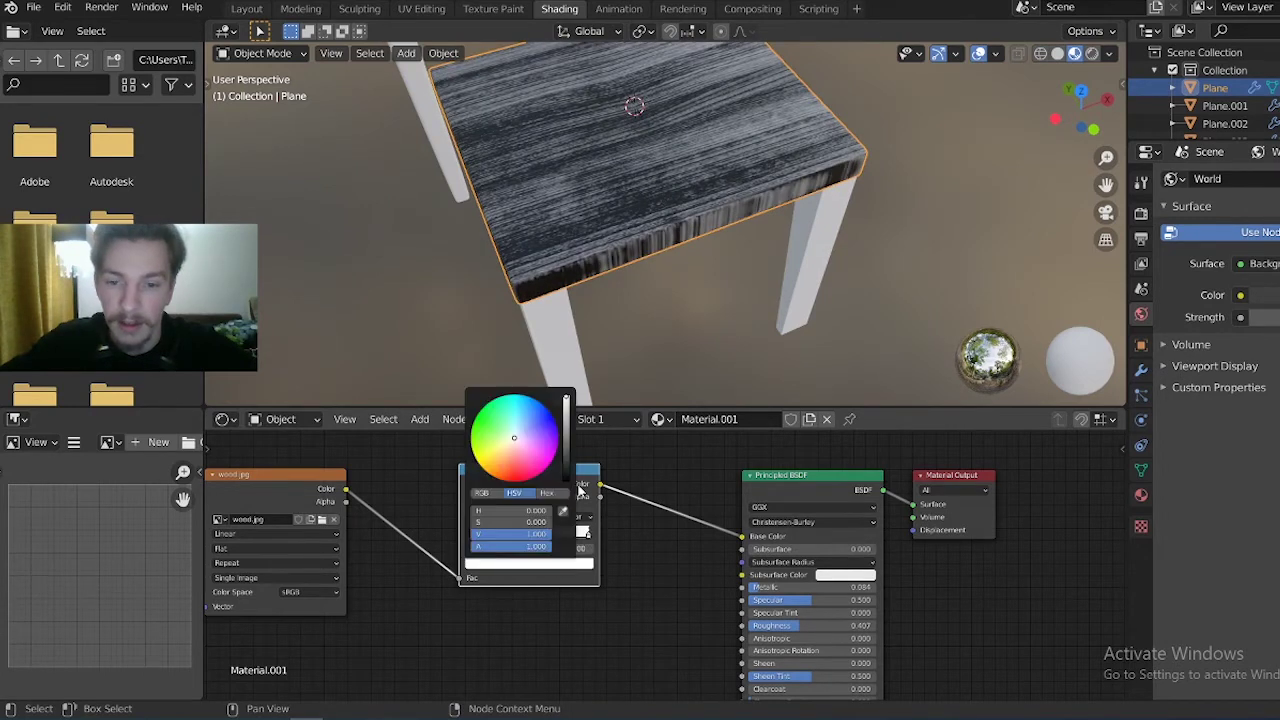
{"action": "left_click_drag", "start_coordinate": [569, 405], "coordinate": [566, 456]}
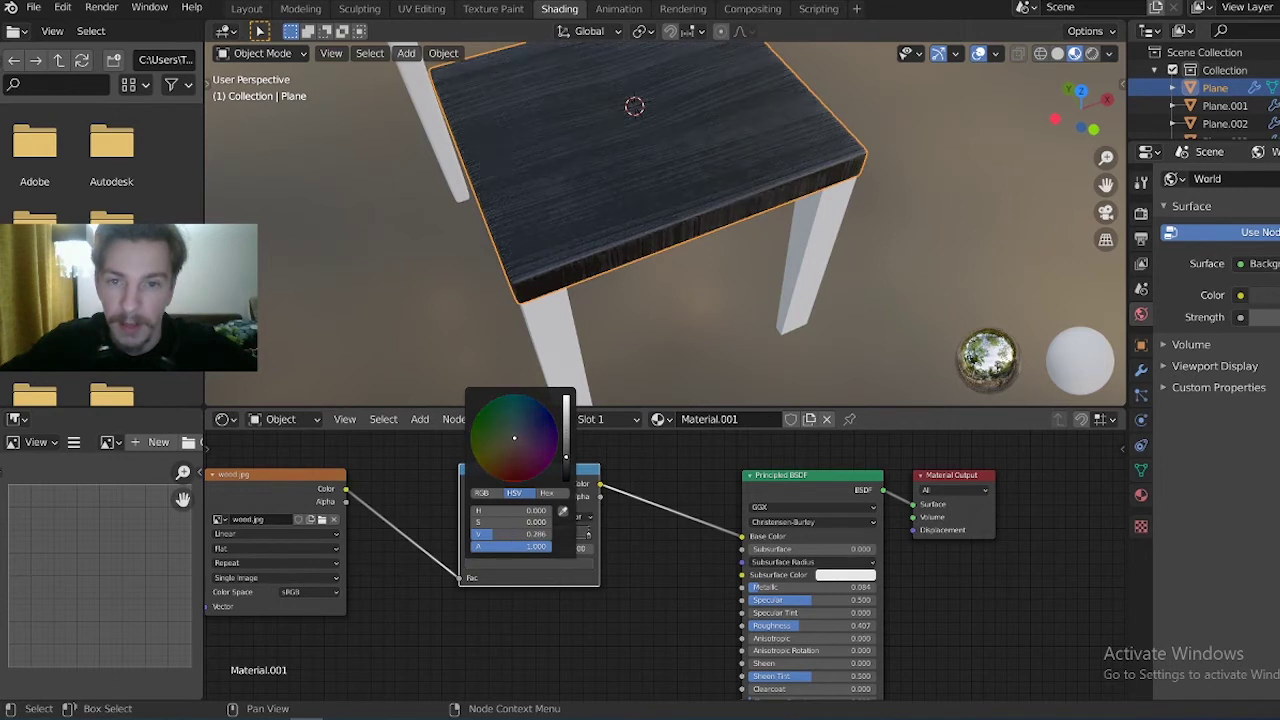
{"action": "mouse_move", "coordinate": [705, 164]}
{"action": "middle_mouse_down"}
{"action": "mouse_move", "coordinate": [817, 119]}
{"action": "mouse_move", "coordinate": [667, 61]}
{"action": "mouse_move", "coordinate": [496, 129]}
{"action": "mouse_move", "coordinate": [555, 181]}
{"action": "mouse_move", "coordinate": [740, 160]}
{"action": "middle_mouse_up"}
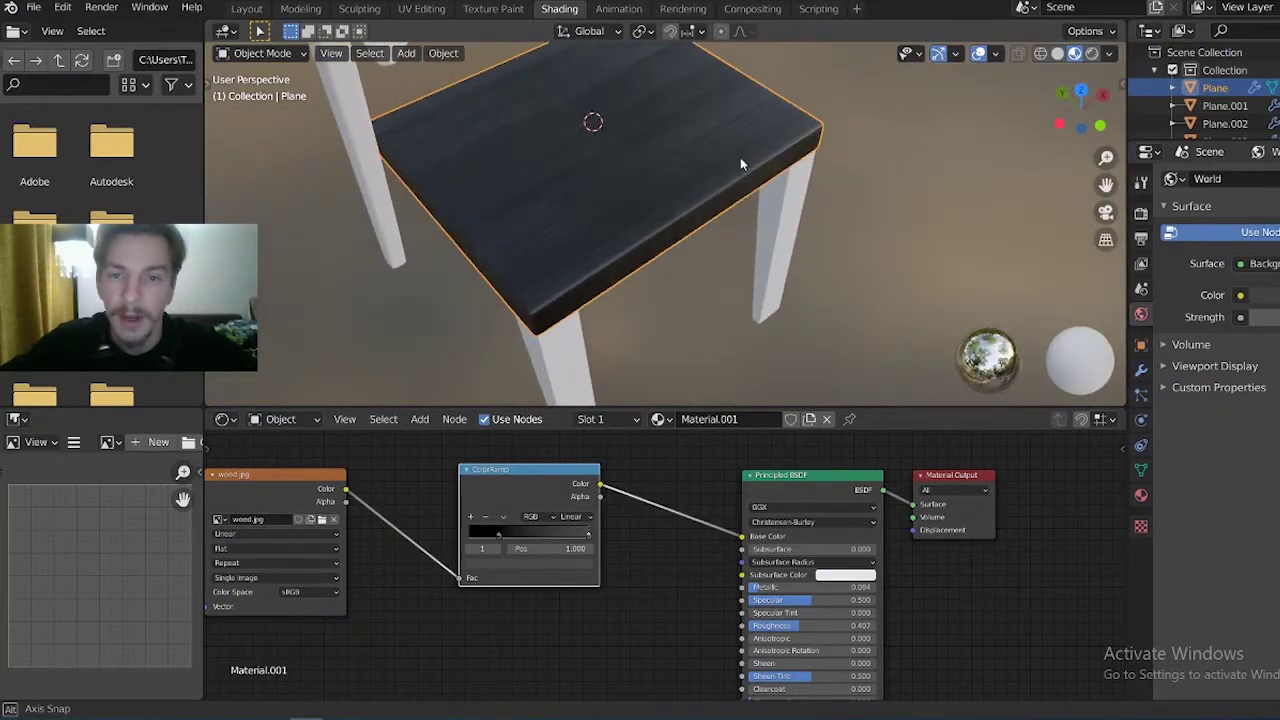
Switch the wood image projection from Flat to Box and view the seat top
{"action": "left_click", "coordinate": [245, 549]}
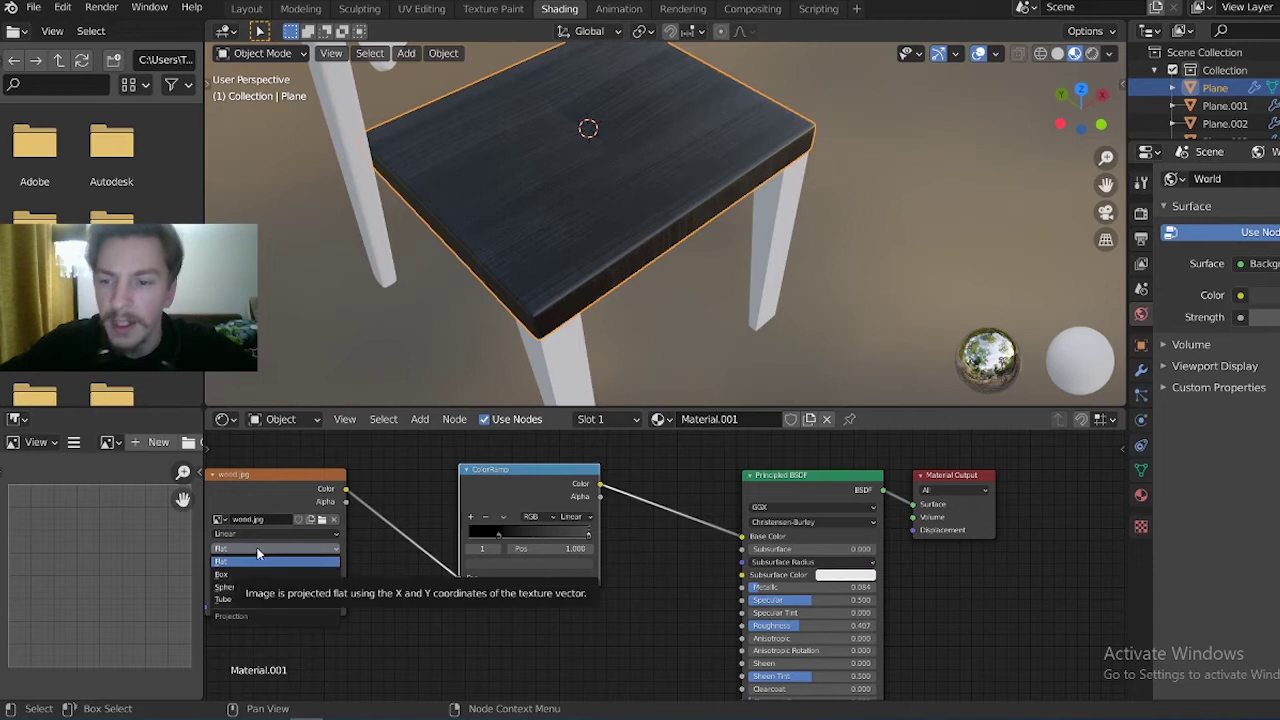
{"action": "left_click", "coordinate": [262, 561]}
{"action": "middle_click_drag", "start_coordinate": [414, 591], "coordinate": [539, 569]}
{"action": "middle_click_drag", "start_coordinate": [611, 161], "coordinate": [592, 163]}
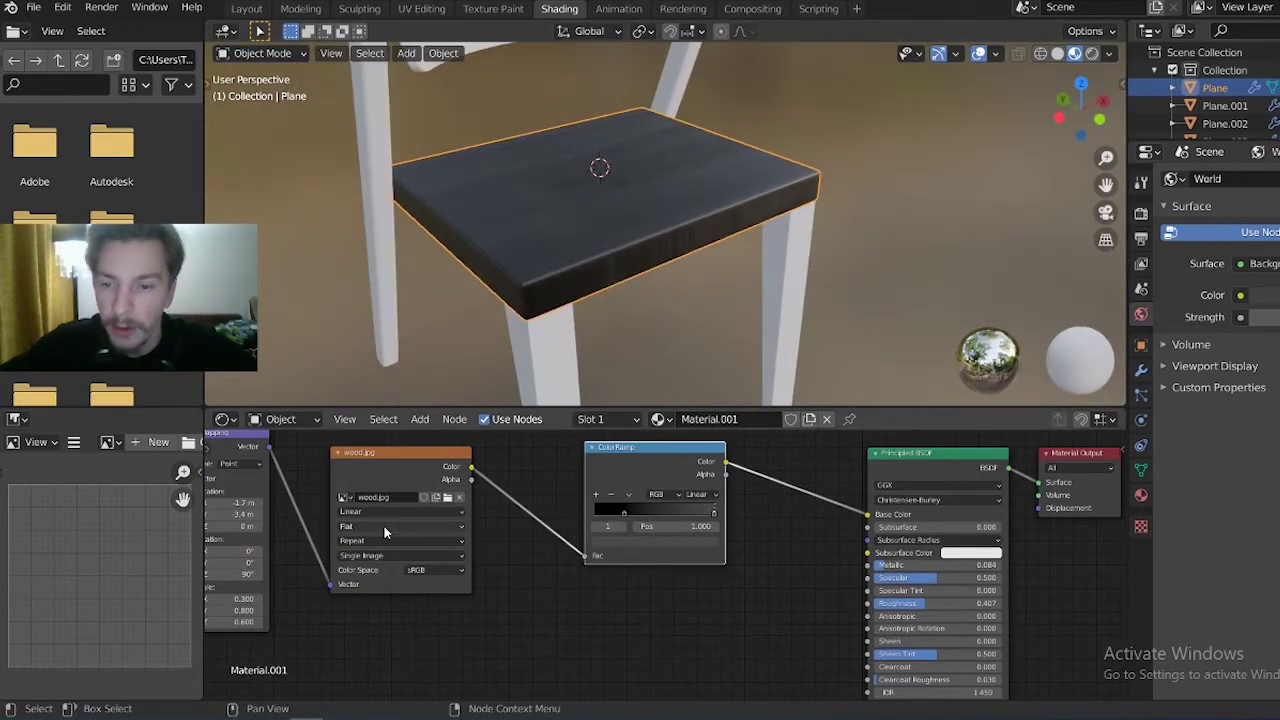
{"action": "left_click", "coordinate": [384, 526]}
{"action": "left_click", "coordinate": [375, 556]}
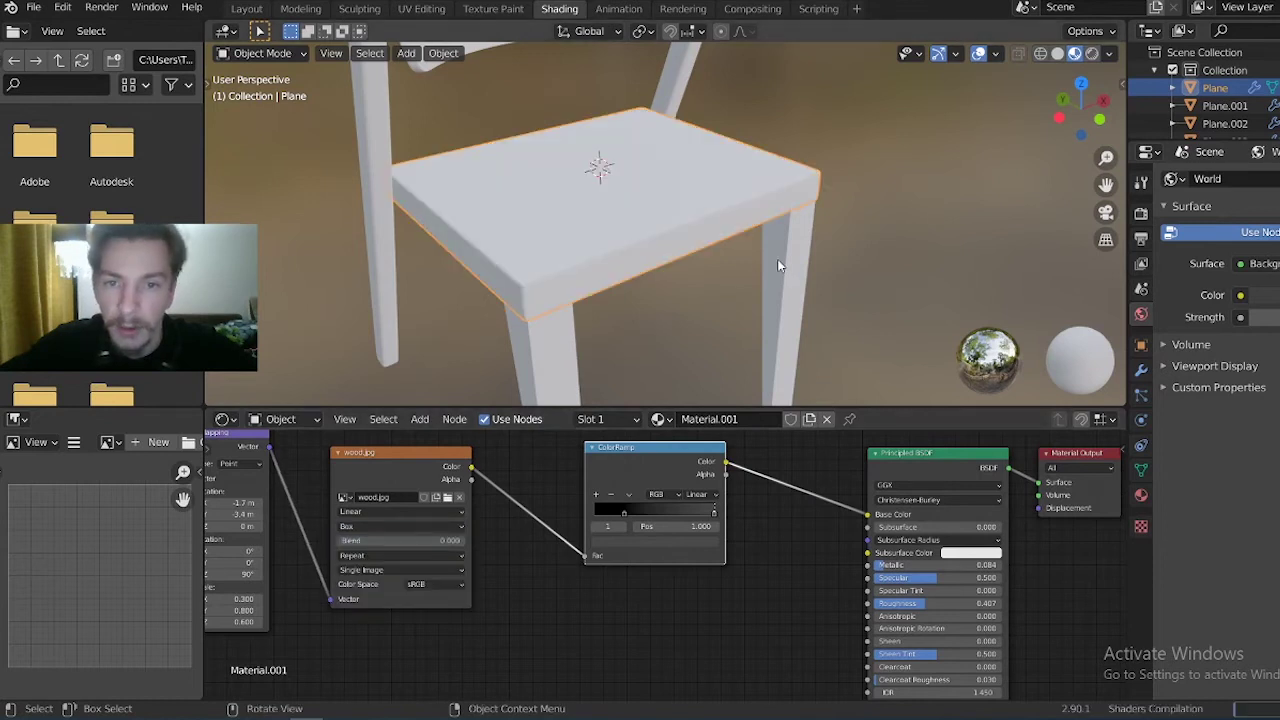
{"action": "mouse_move", "coordinate": [696, 265]}
{"action": "middle_mouse_down"}
{"action": "mouse_move", "coordinate": [700, 321]}
{"action": "mouse_move", "coordinate": [790, 321]}
{"action": "mouse_move", "coordinate": [789, 354]}
{"action": "mouse_move", "coordinate": [753, 376]}
{"action": "mouse_move", "coordinate": [682, 304]}
{"action": "mouse_move", "coordinate": [630, 196]}
{"action": "mouse_move", "coordinate": [501, 171]}
{"action": "mouse_move", "coordinate": [440, 300]}
{"action": "middle_mouse_up"}
Compare Flat projection once more, then settle on Box for the seat
{"action": "left_click", "coordinate": [381, 526]}
{"action": "left_click", "coordinate": [377, 534]}
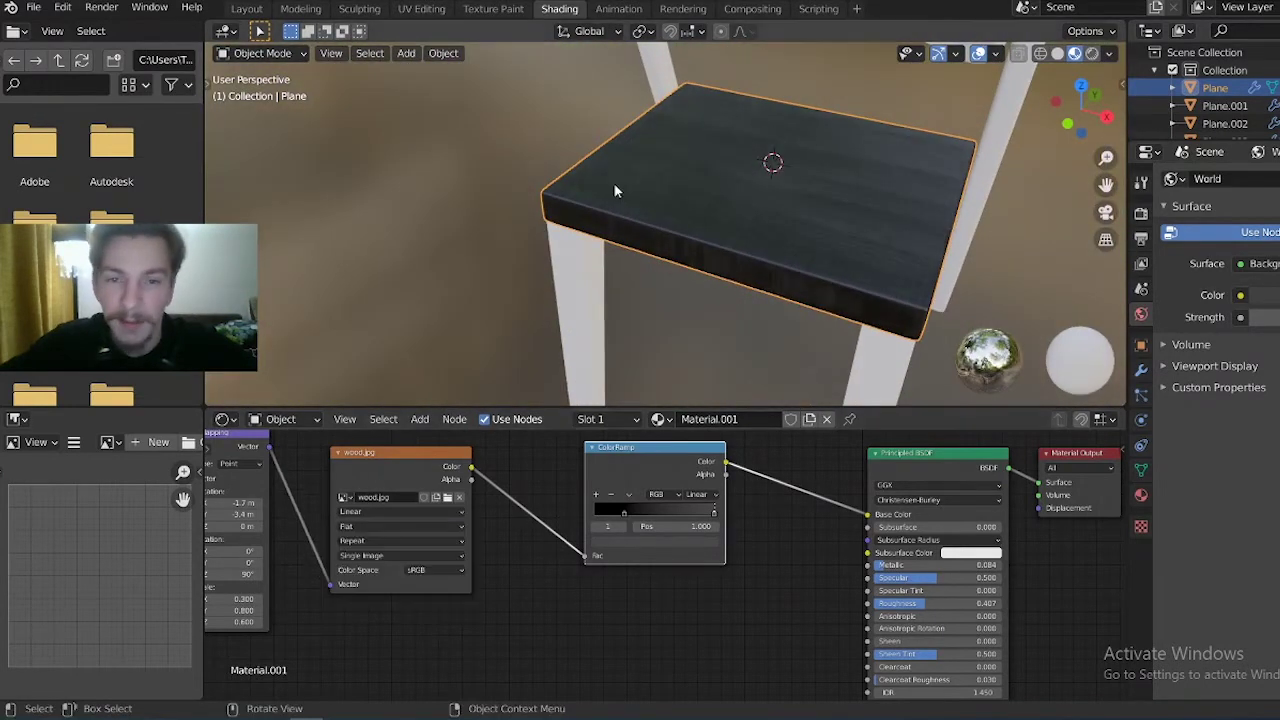
{"action": "mouse_move", "coordinate": [612, 257]}
{"action": "middle_mouse_down"}
{"action": "mouse_move", "coordinate": [586, 201]}
{"action": "mouse_move", "coordinate": [737, 171]}
{"action": "mouse_move", "coordinate": [760, 203]}
{"action": "mouse_move", "coordinate": [829, 175]}
{"action": "middle_mouse_up"}
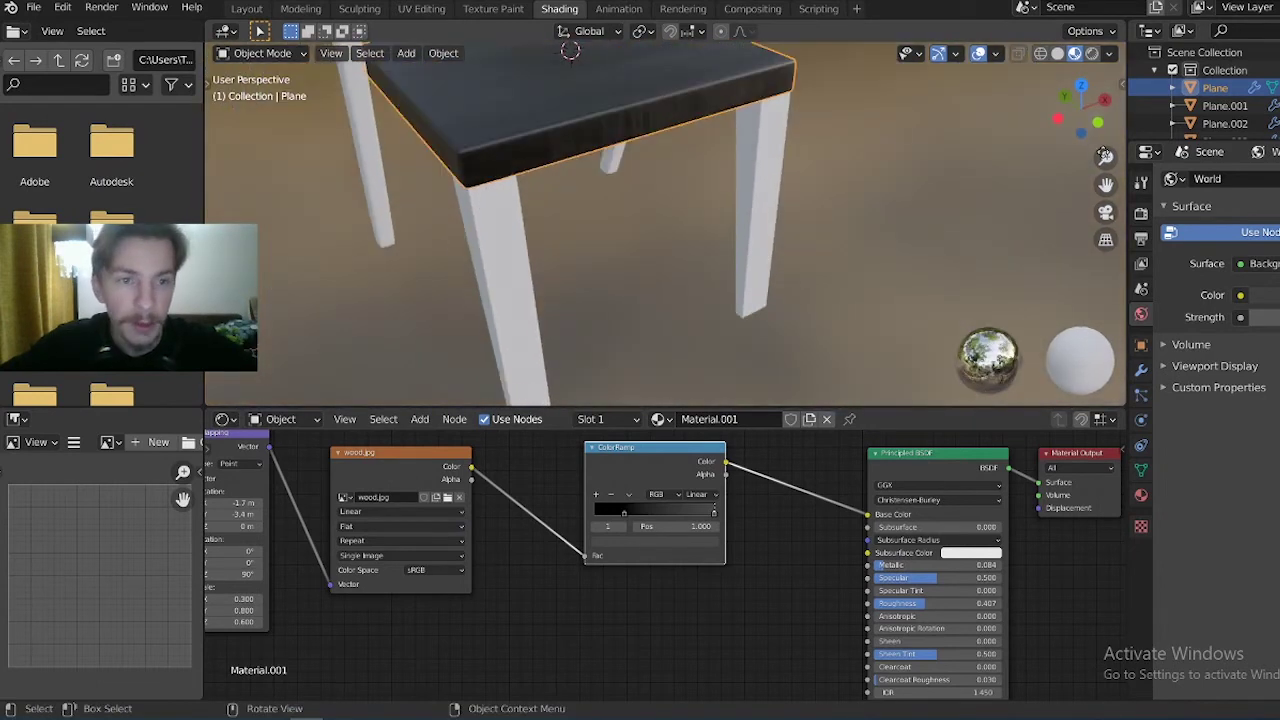
{"action": "mouse_move", "coordinate": [1105, 155]}
{"action": "middle_mouse_down"}
{"action": "mouse_move", "coordinate": [900, 200]}
{"action": "mouse_move", "coordinate": [800, 250]}
{"action": "middle_mouse_up"}
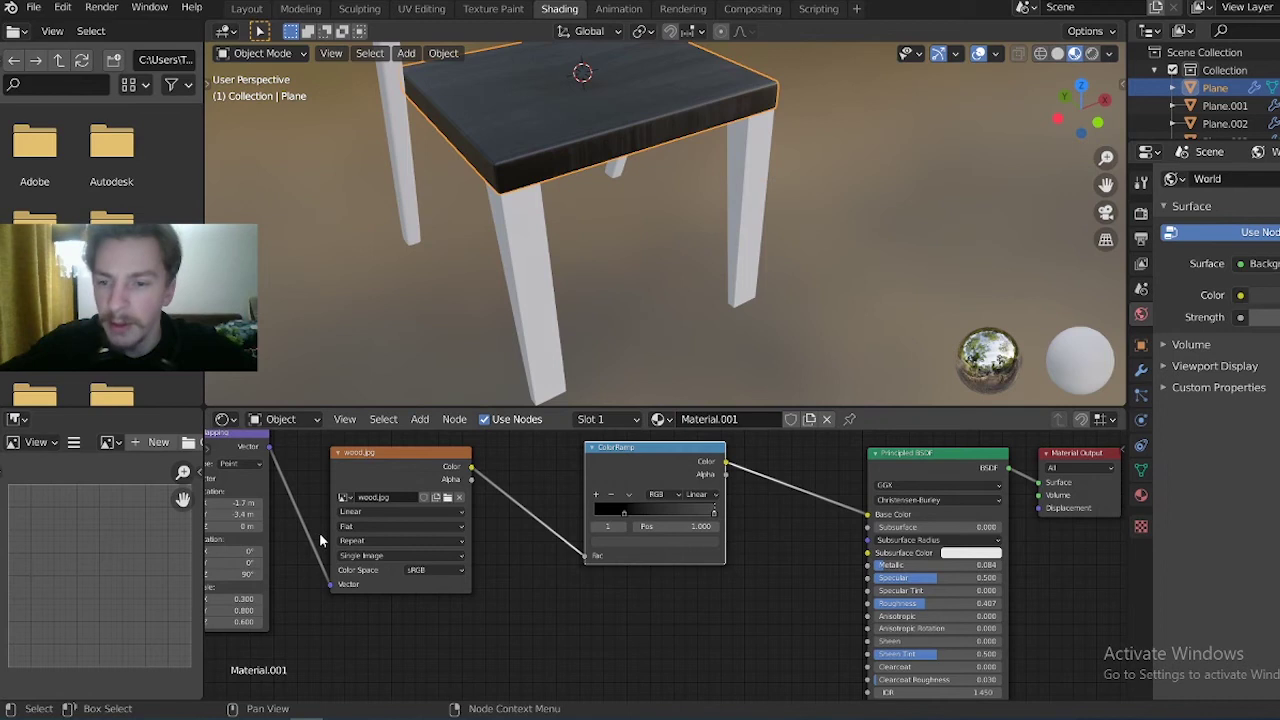
{"action": "left_click", "coordinate": [400, 526]}
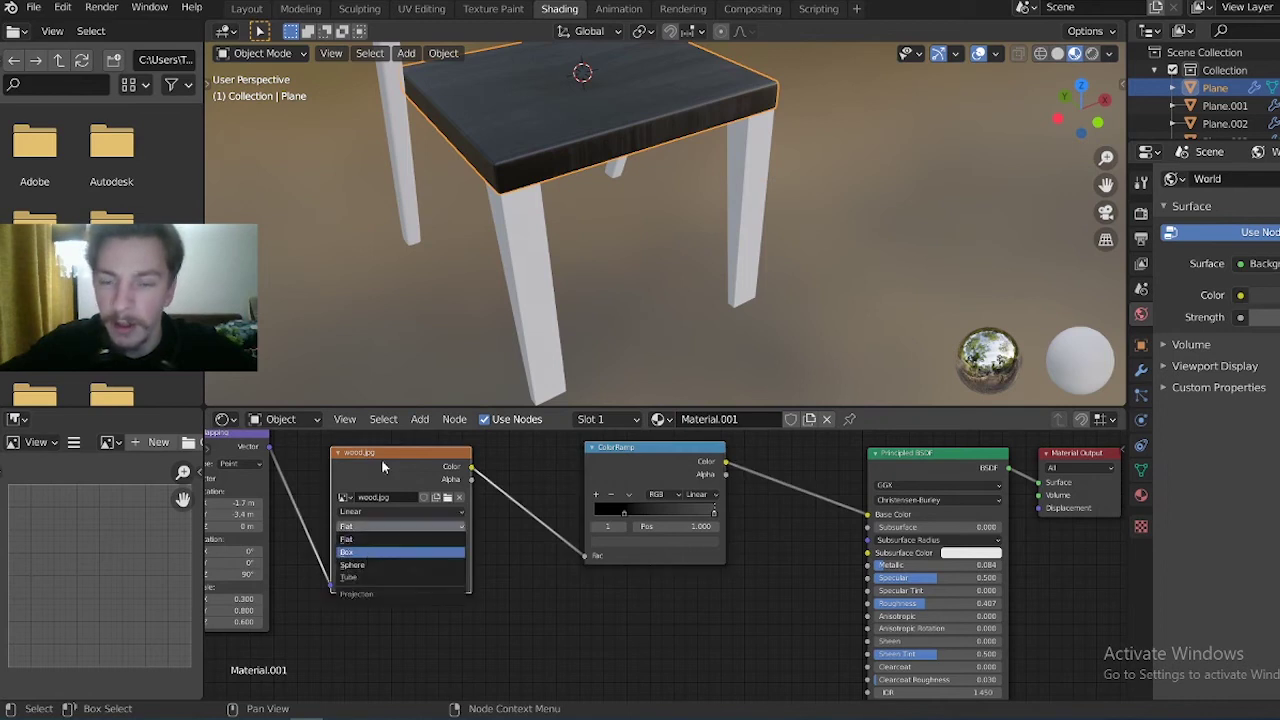
{"action": "left_click", "coordinate": [400, 552]}
{"action": "middle_click_drag", "start_coordinate": [585, 115], "coordinate": [591, 309]}
{"action": "middle_click_drag", "start_coordinate": [322, 573], "coordinate": [751, 525]}
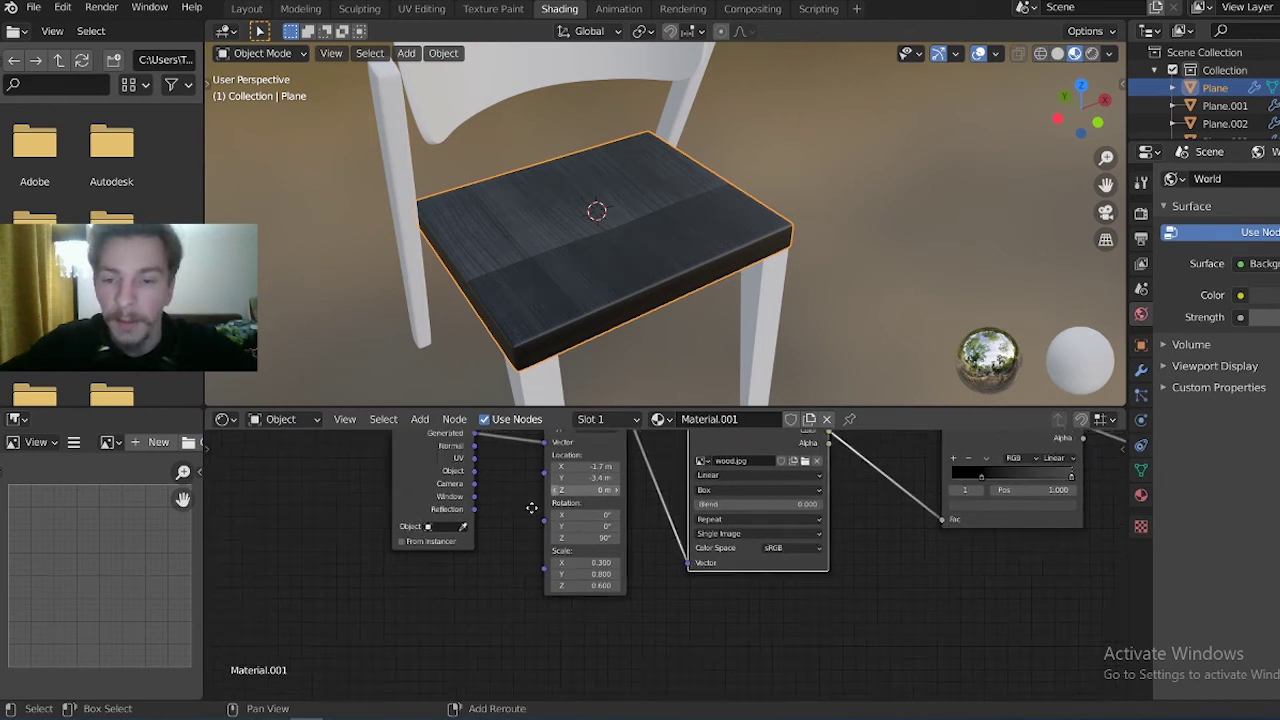
Adjust the texture's X and Y scale and move its location to about -2 m, -3.6 m
{"action": "middle_click_drag", "start_coordinate": [571, 441], "coordinate": [488, 504]}
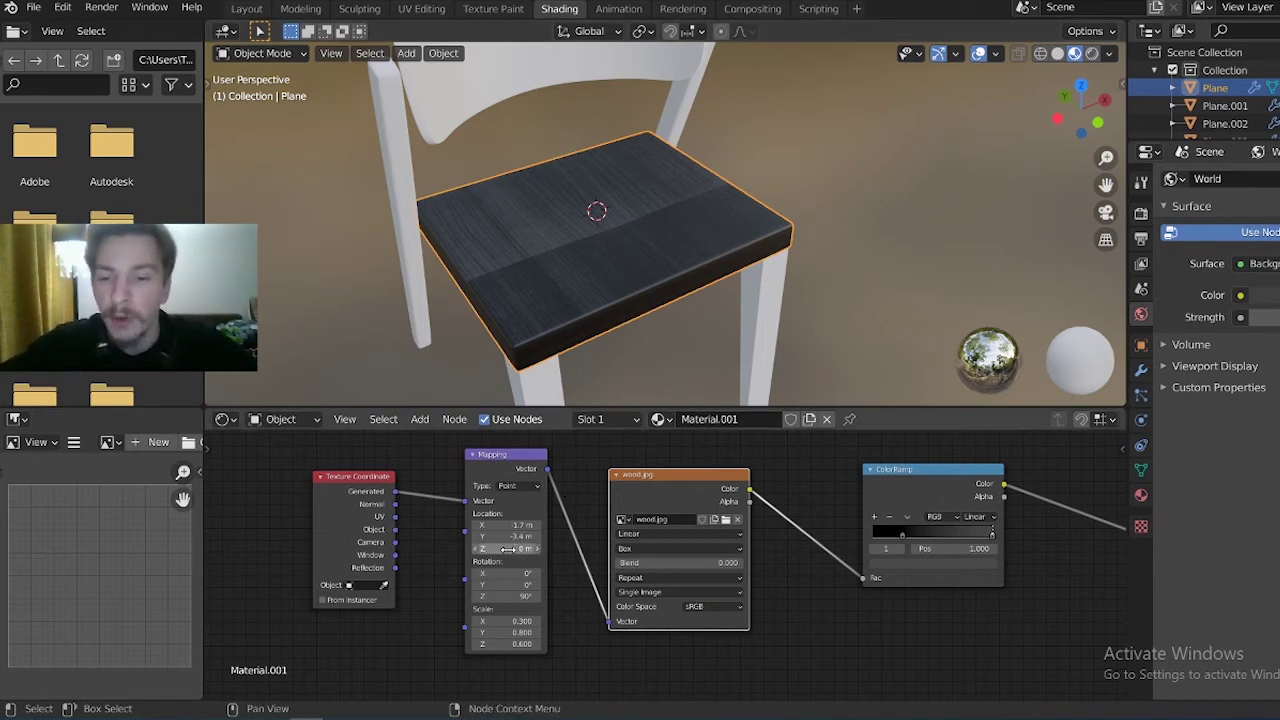
{"action": "left_click", "coordinate": [477, 622]}
{"action": "left_click", "coordinate": [477, 622]}
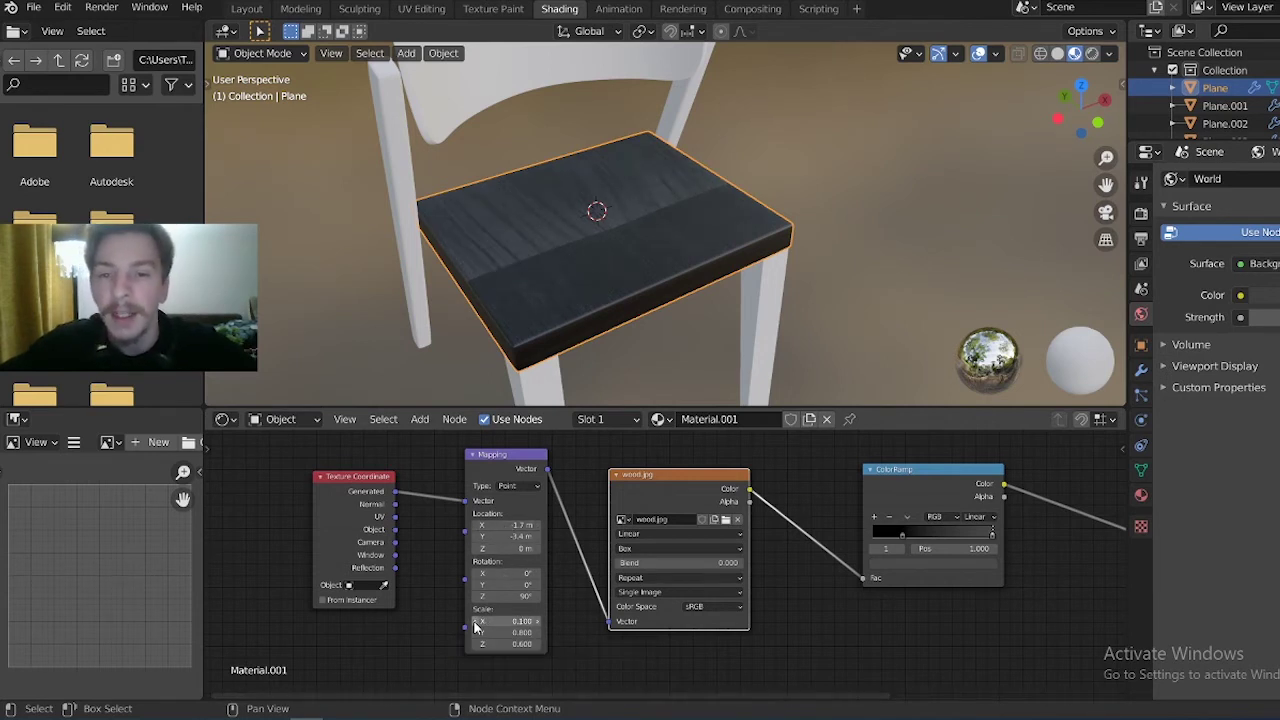
{"action": "left_click", "coordinate": [537, 622]}
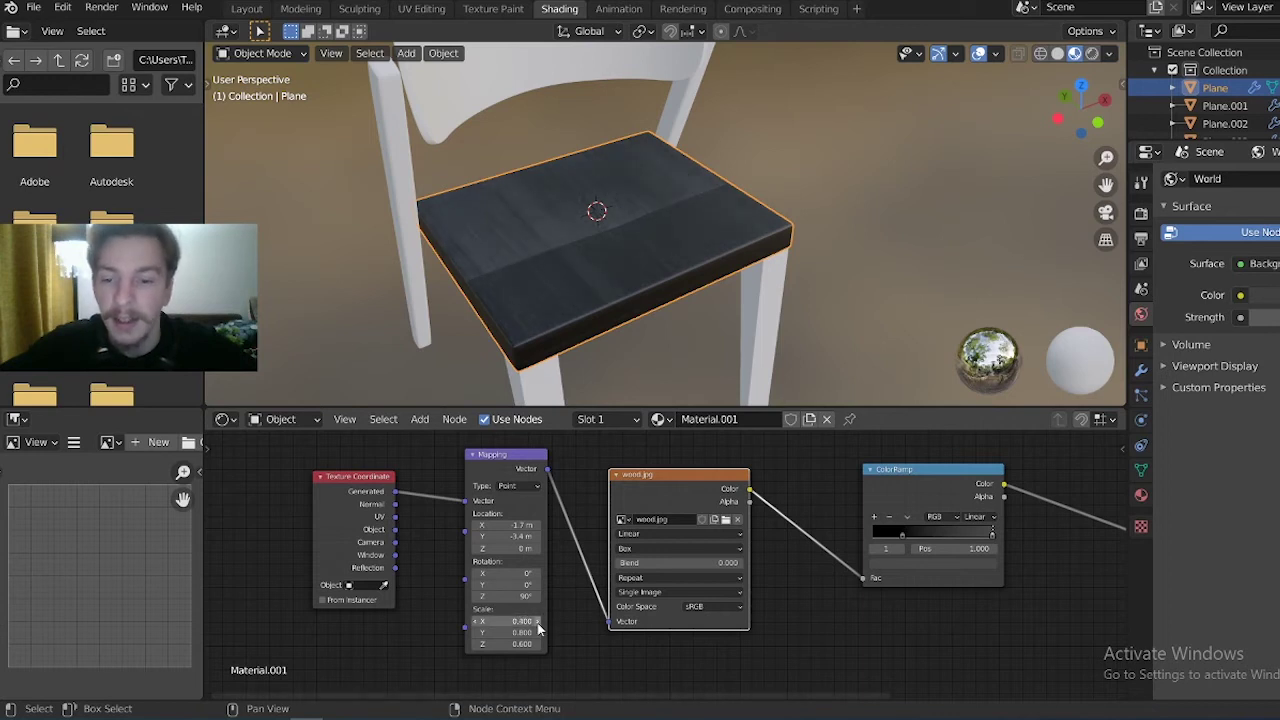
{"action": "left_click", "coordinate": [477, 634]}
{"action": "left_click", "coordinate": [477, 634]}
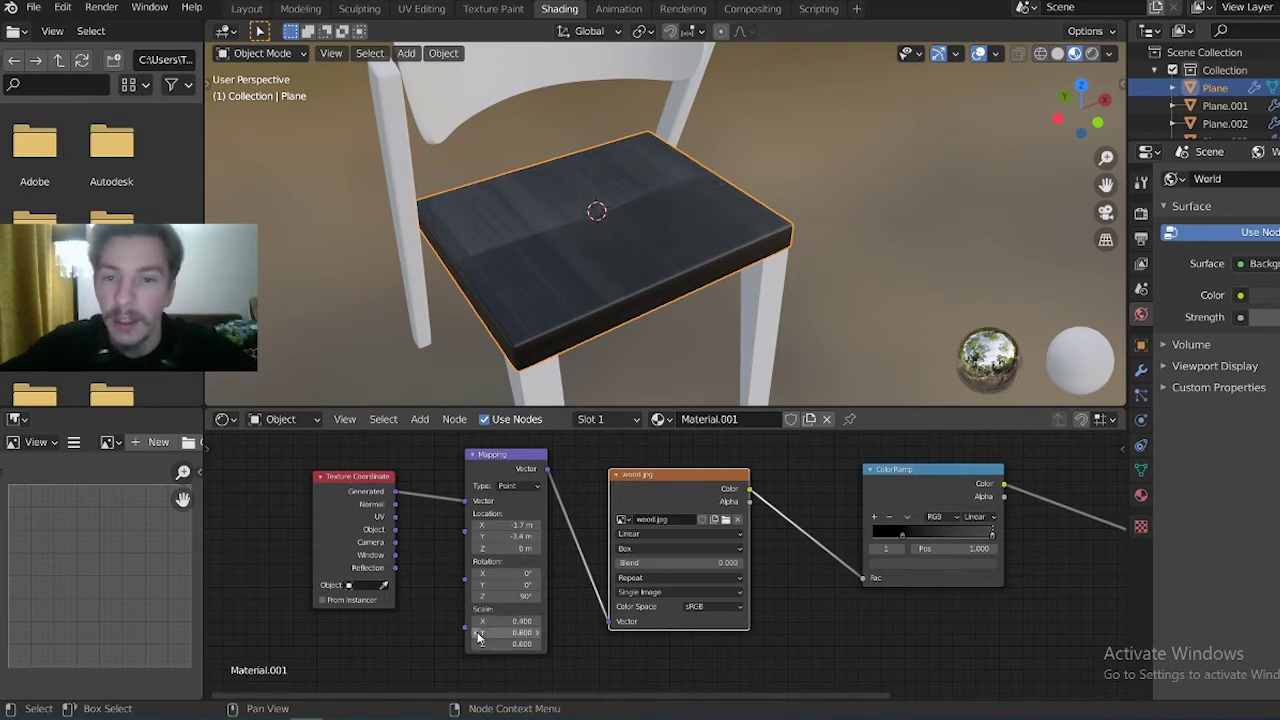
{"action": "left_click", "coordinate": [478, 541]}
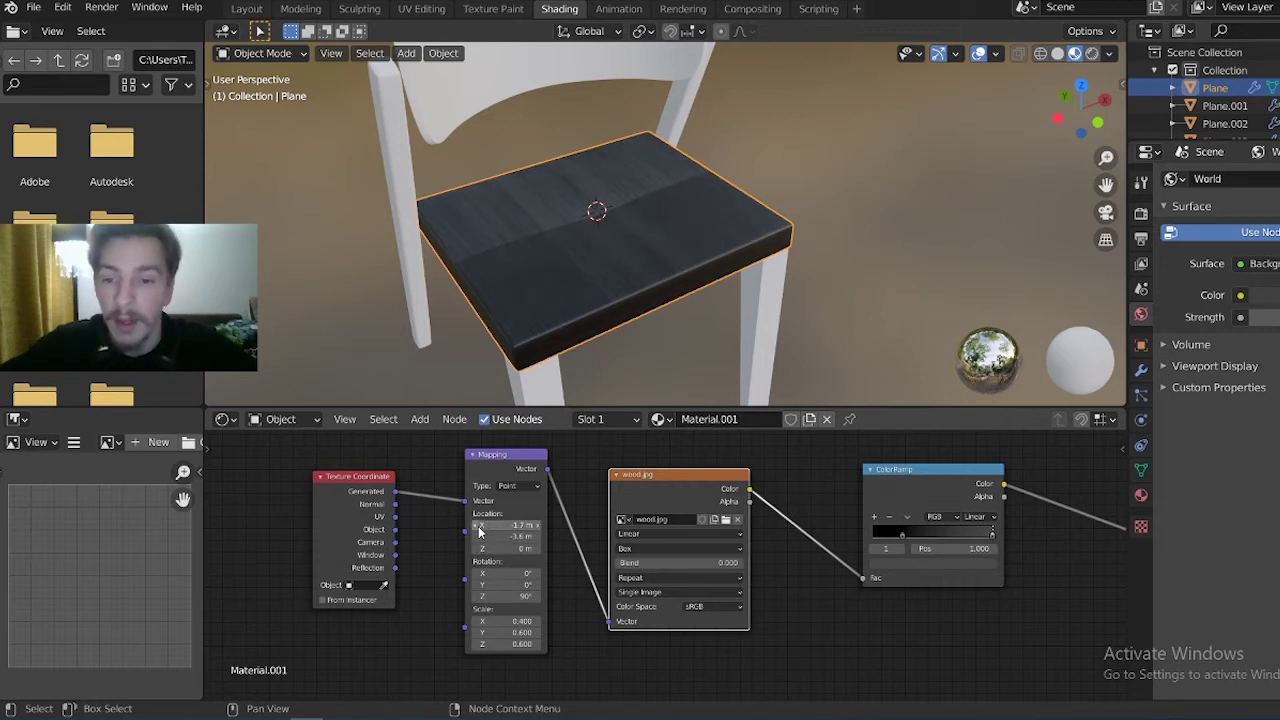
{"action": "left_click_drag", "start_coordinate": [490, 525], "coordinate": [477, 533]}
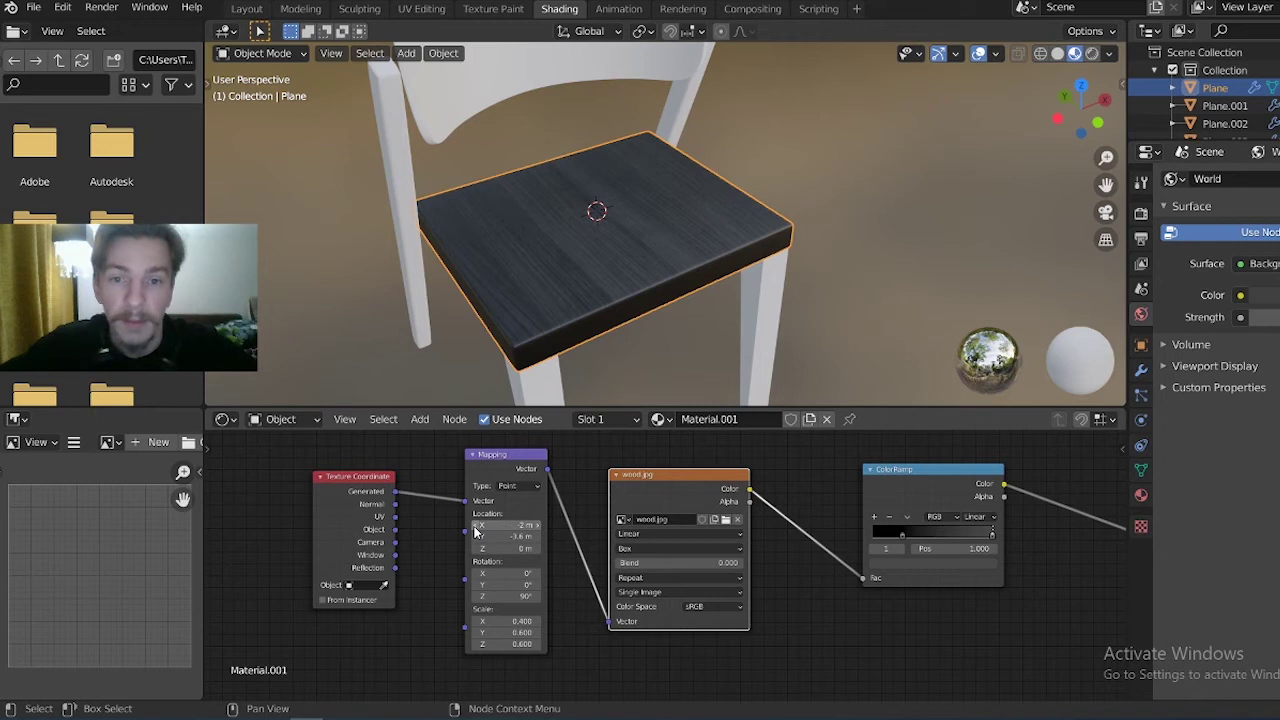
Zero the Z rotation, raise the Y and Z scale, and tilt the grain about 32° around Y
{"action": "mouse_move", "coordinate": [692, 349]}
{"action": "middle_mouse_down"}
{"action": "mouse_move", "coordinate": [578, 291]}
{"action": "mouse_move", "coordinate": [561, 342]}
{"action": "mouse_move", "coordinate": [689, 287]}
{"action": "mouse_move", "coordinate": [718, 372]}
{"action": "mouse_move", "coordinate": [744, 397]}
{"action": "mouse_move", "coordinate": [710, 82]}
{"action": "middle_mouse_up"}
{"action": "left_click", "coordinate": [521, 596]}
{"action": "type", "text": "0"}
{"action": "key", "text": "Return"}
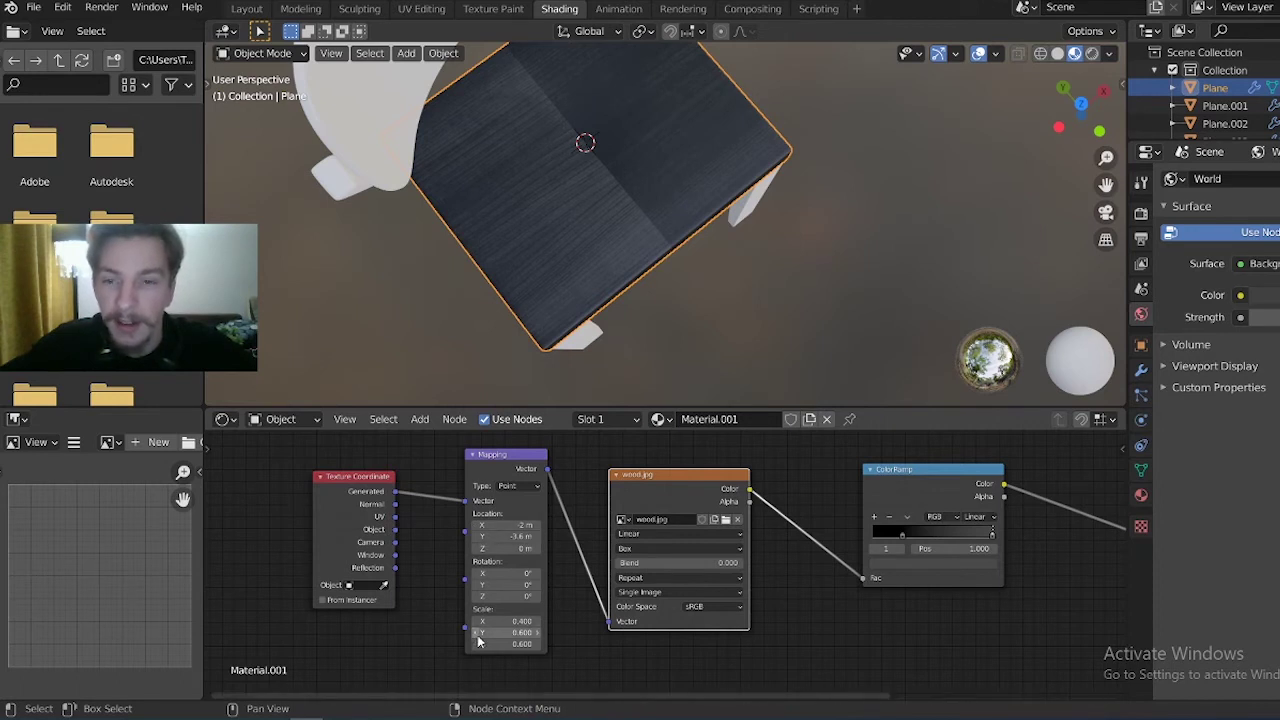
{"action": "left_click", "coordinate": [539, 633]}
{"action": "left_click", "coordinate": [539, 633]}
{"action": "left_click", "coordinate": [539, 634]}
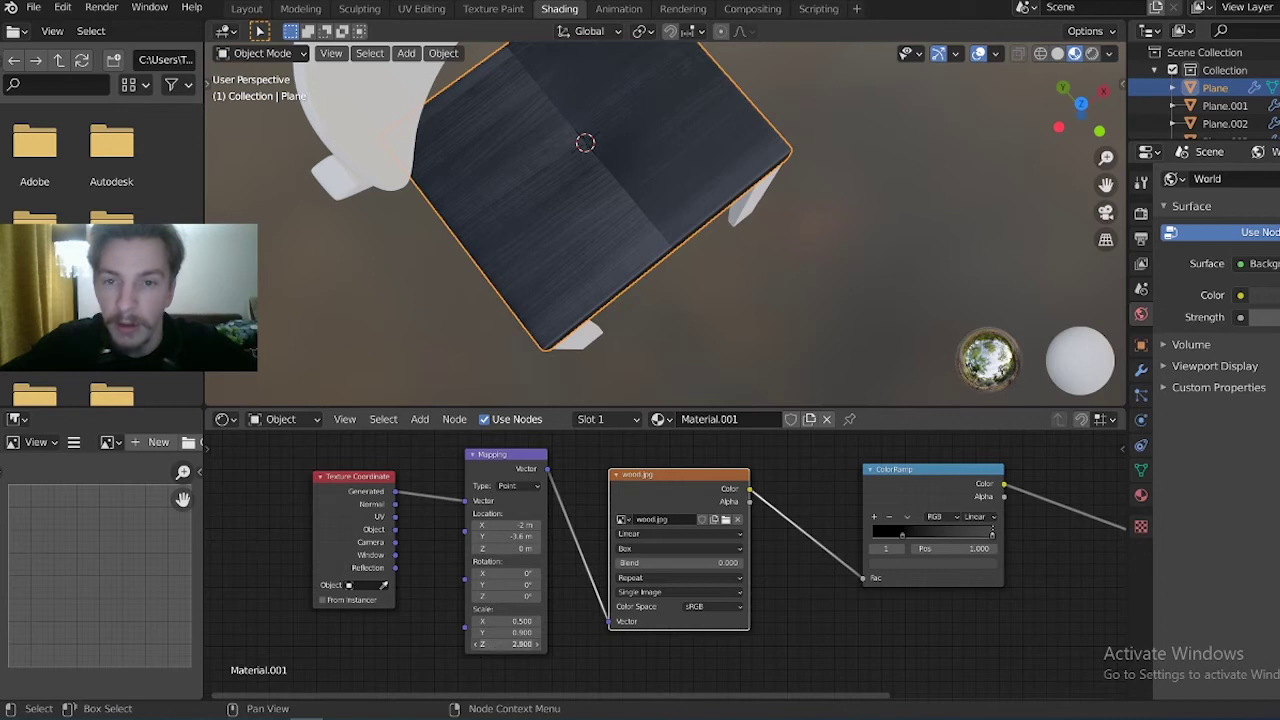
{"action": "mouse_move", "coordinate": [505, 644]}
{"action": "left_mouse_down"}
{"action": "mouse_move", "coordinate": [480, 644]}
{"action": "mouse_move", "coordinate": [480, 621]}
{"action": "mouse_move", "coordinate": [535, 621]}
{"action": "left_mouse_up"}
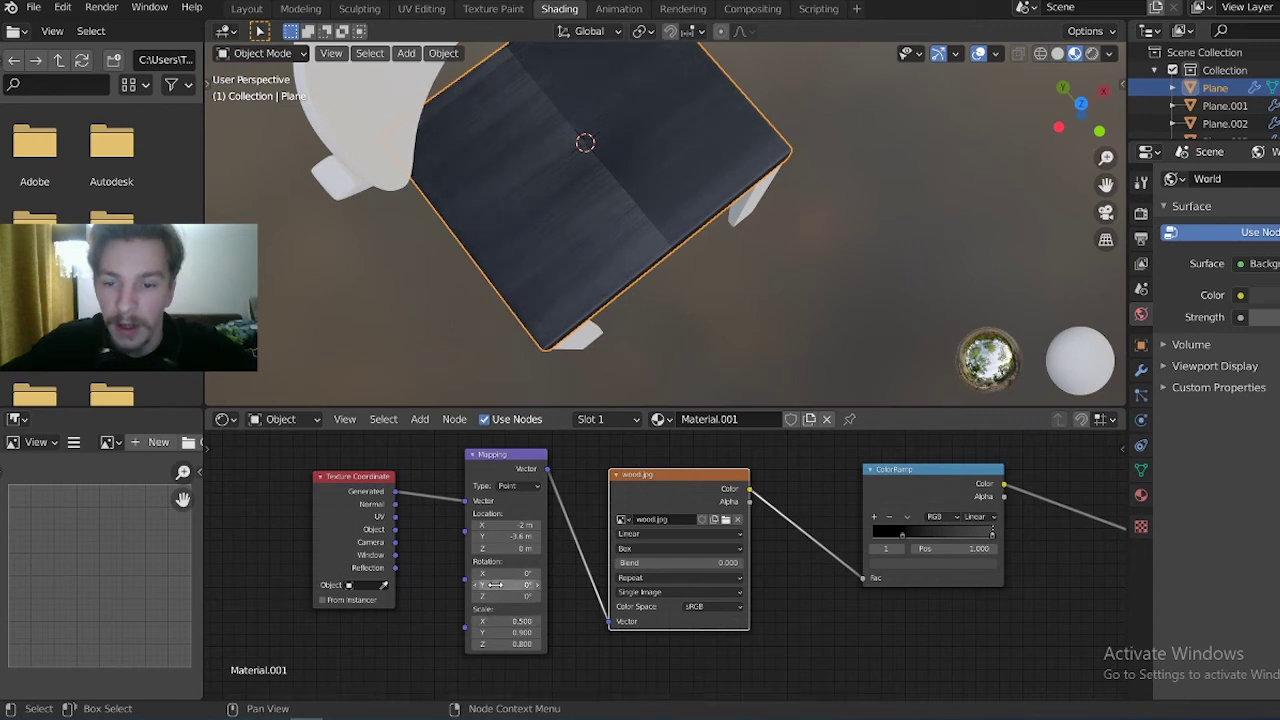
{"action": "left_click_drag", "start_coordinate": [495, 584], "coordinate": [536, 584]}
{"action": "mouse_move", "coordinate": [516, 310]}
{"action": "middle_mouse_down"}
{"action": "mouse_move", "coordinate": [757, 137]}
{"action": "mouse_move", "coordinate": [725, 179]}
{"action": "mouse_move", "coordinate": [604, 183]}
{"action": "middle_mouse_up"}
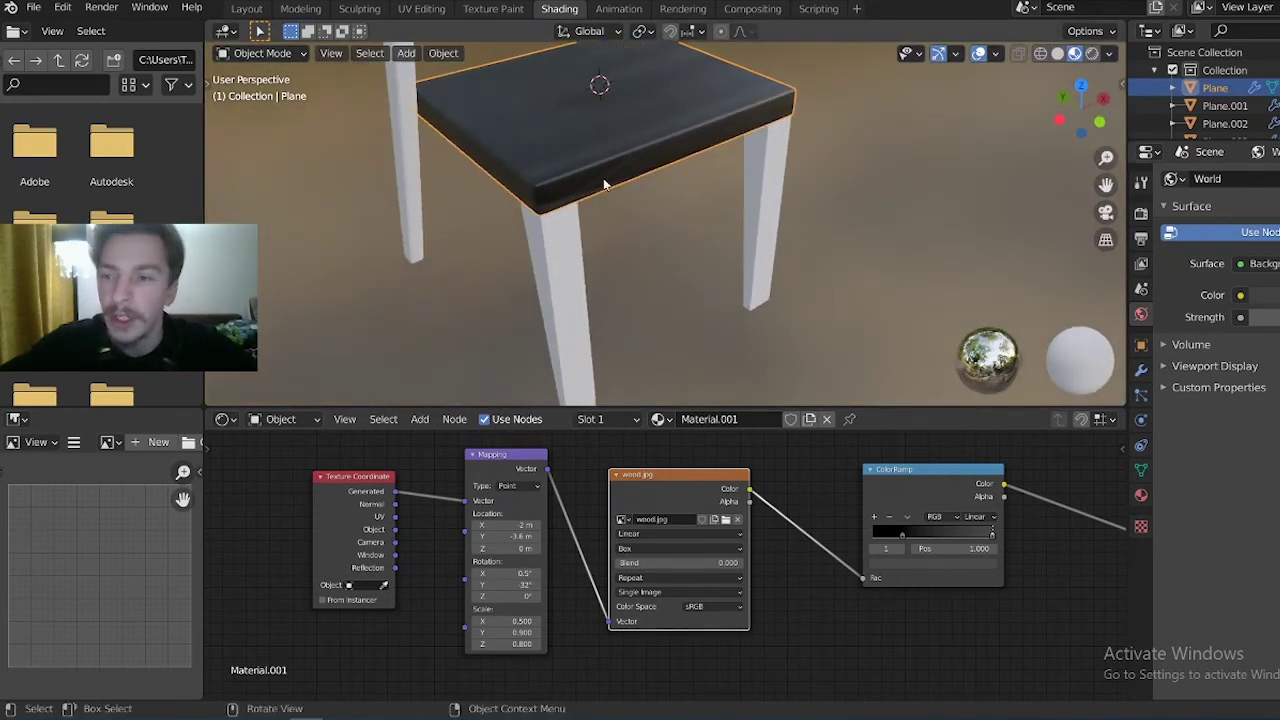
Rename Material.001 to LEMN NEGRU, then deselect and orbit around the dark wooden seat
{"action": "mouse_move", "coordinate": [653, 233]}
{"action": "middle_mouse_down"}
{"action": "mouse_move", "coordinate": [659, 270]}
{"action": "mouse_move", "coordinate": [700, 235]}
{"action": "middle_mouse_up"}
{"action": "mouse_move", "coordinate": [546, 244]}
{"action": "middle_mouse_down"}
{"action": "mouse_move", "coordinate": [576, 228]}
{"action": "mouse_move", "coordinate": [586, 180]}
{"action": "middle_mouse_up"}
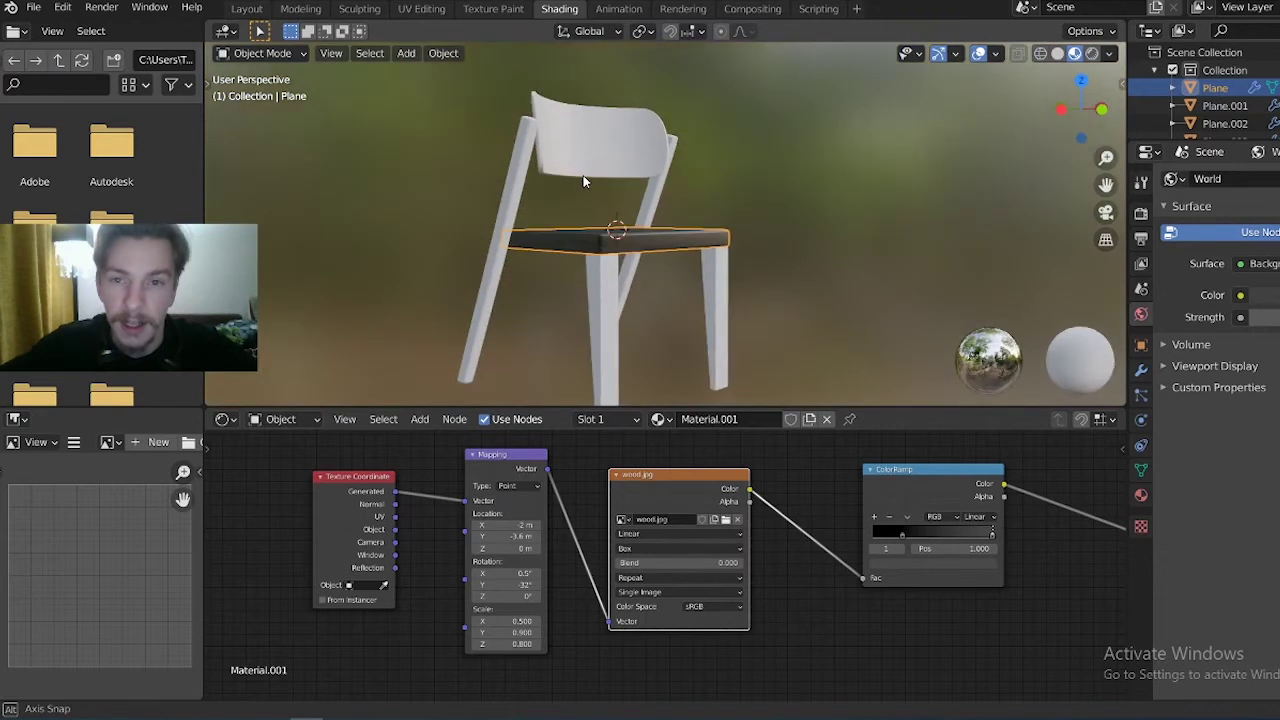
{"action": "mouse_move", "coordinate": [586, 243]}
{"action": "middle_mouse_down"}
{"action": "mouse_move", "coordinate": [564, 208]}
{"action": "mouse_move", "coordinate": [548, 258]}
{"action": "middle_mouse_up"}
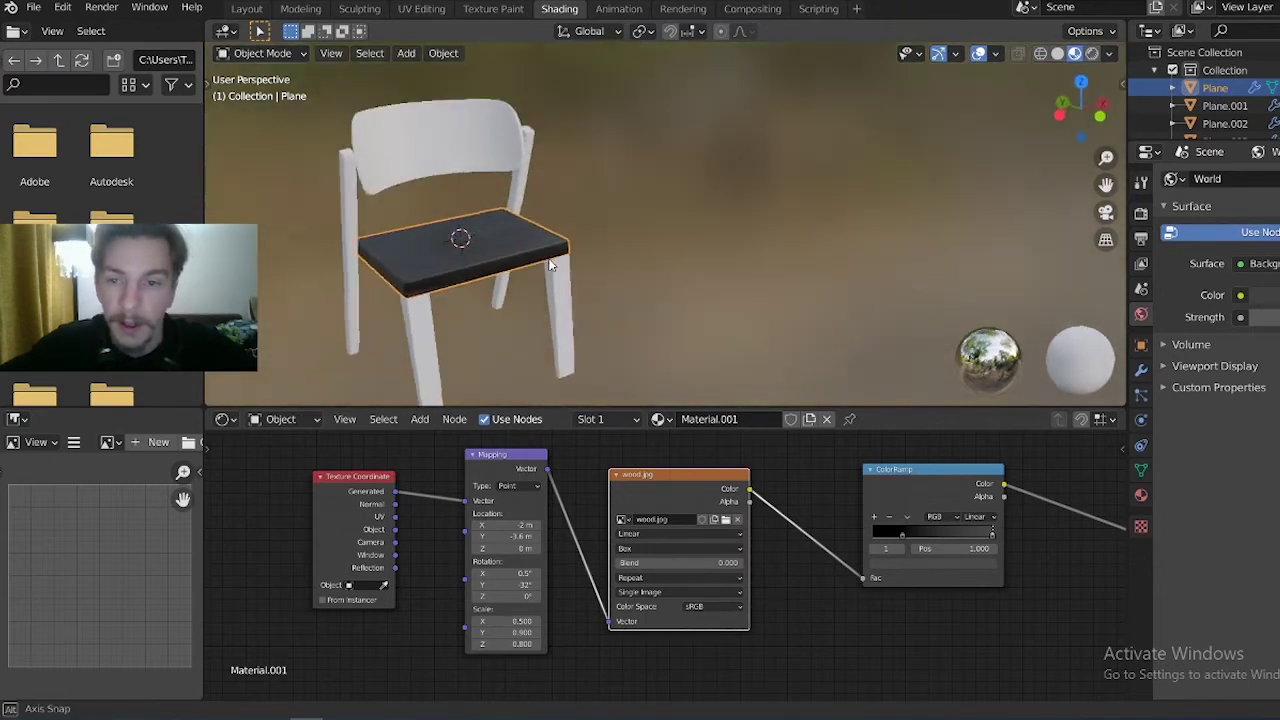
{"action": "double_click", "coordinate": [708, 419]}
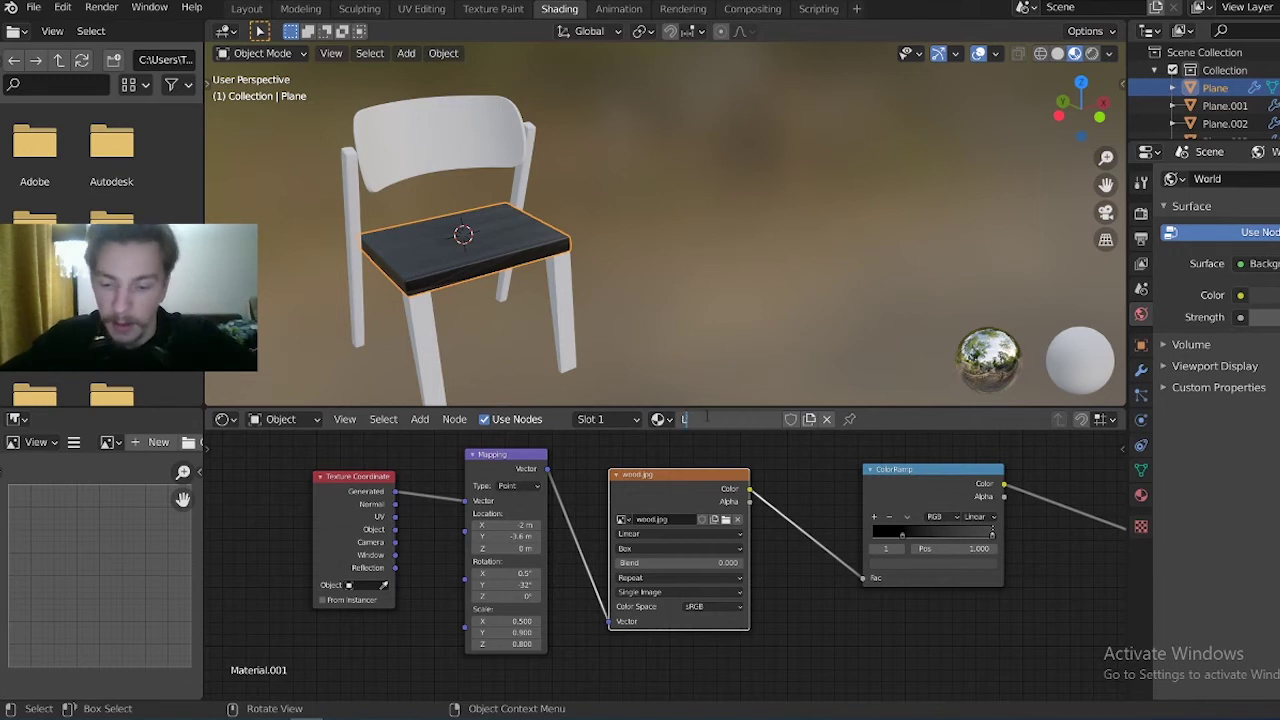
{"action": "type", "text": "LEMN NEGRU"}
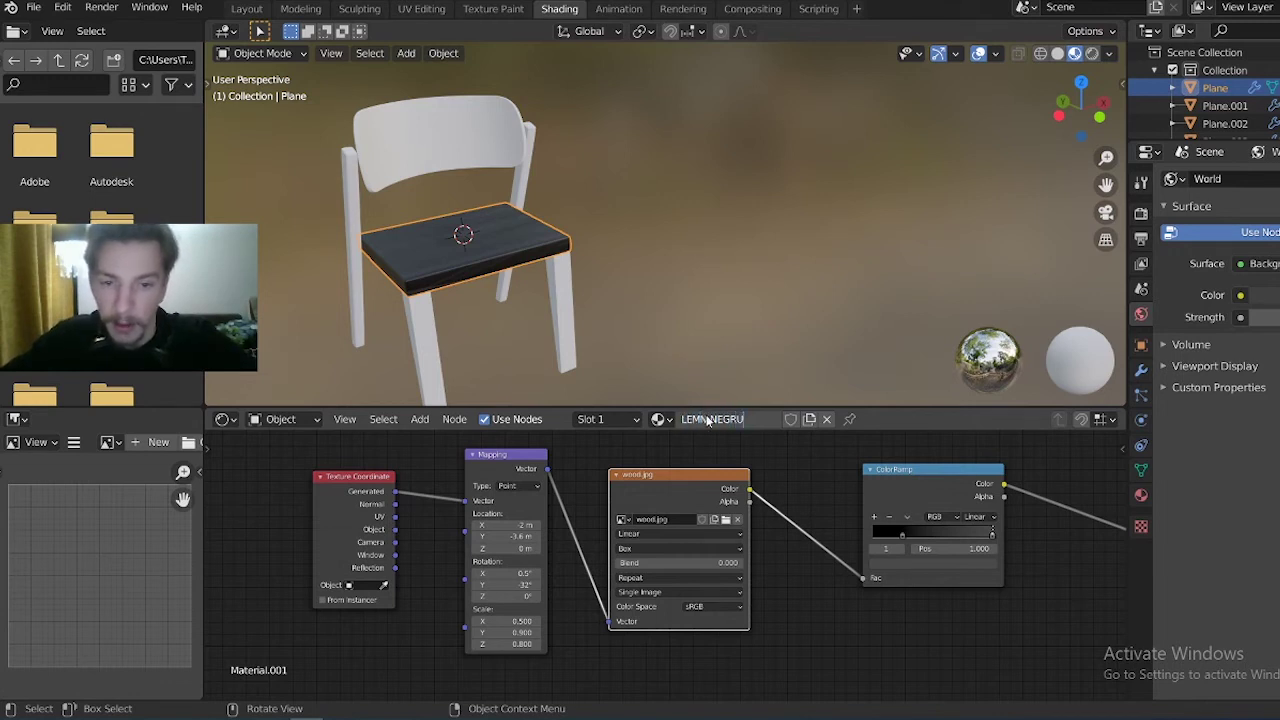
{"action": "key", "text": "Return"}
{"action": "left_click", "coordinate": [600, 195]}
{"action": "mouse_move", "coordinate": [496, 227]}
{"action": "middle_mouse_down"}
{"action": "mouse_move", "coordinate": [658, 245]}
{"action": "mouse_move", "coordinate": [720, 232]}
{"action": "middle_mouse_up"}
{"action": "left_click_drag", "start_coordinate": [1106, 157], "coordinate": [1106, 230]}
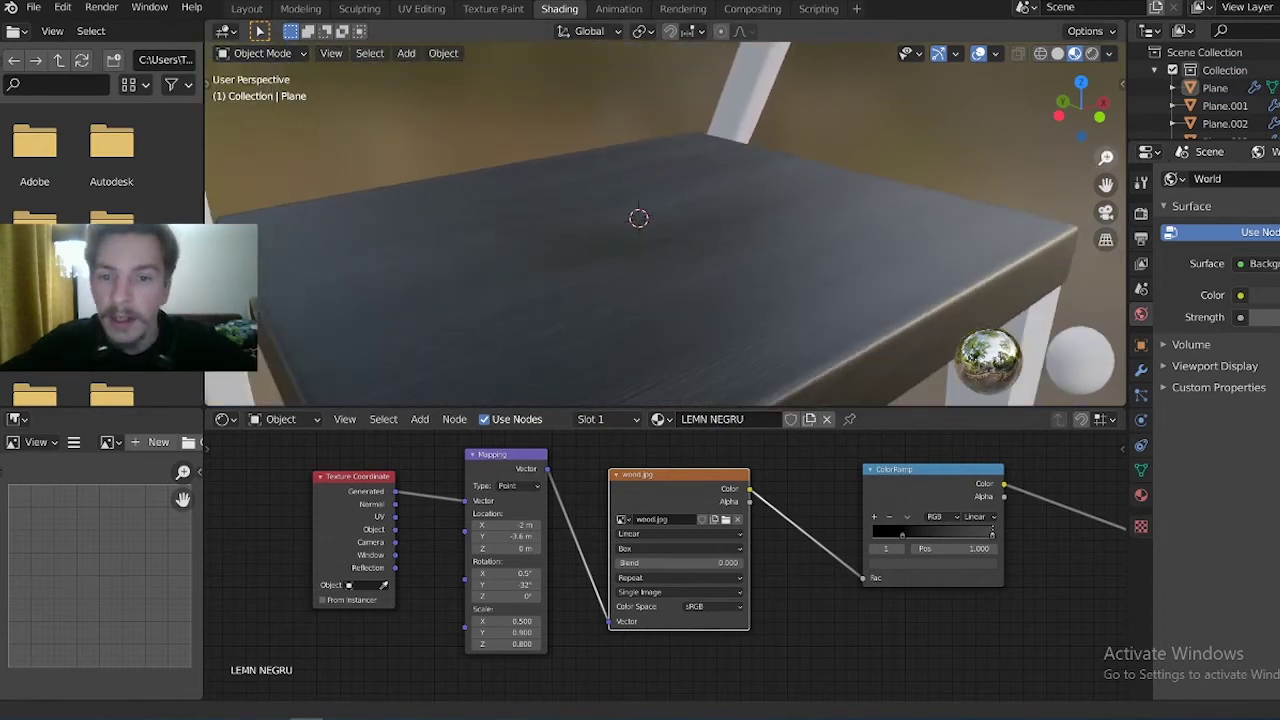
{"action": "mouse_move", "coordinate": [743, 343]}
{"action": "middle_mouse_down"}
{"action": "mouse_move", "coordinate": [768, 297]}
{"action": "mouse_move", "coordinate": [640, 240]}
{"action": "middle_mouse_up"}
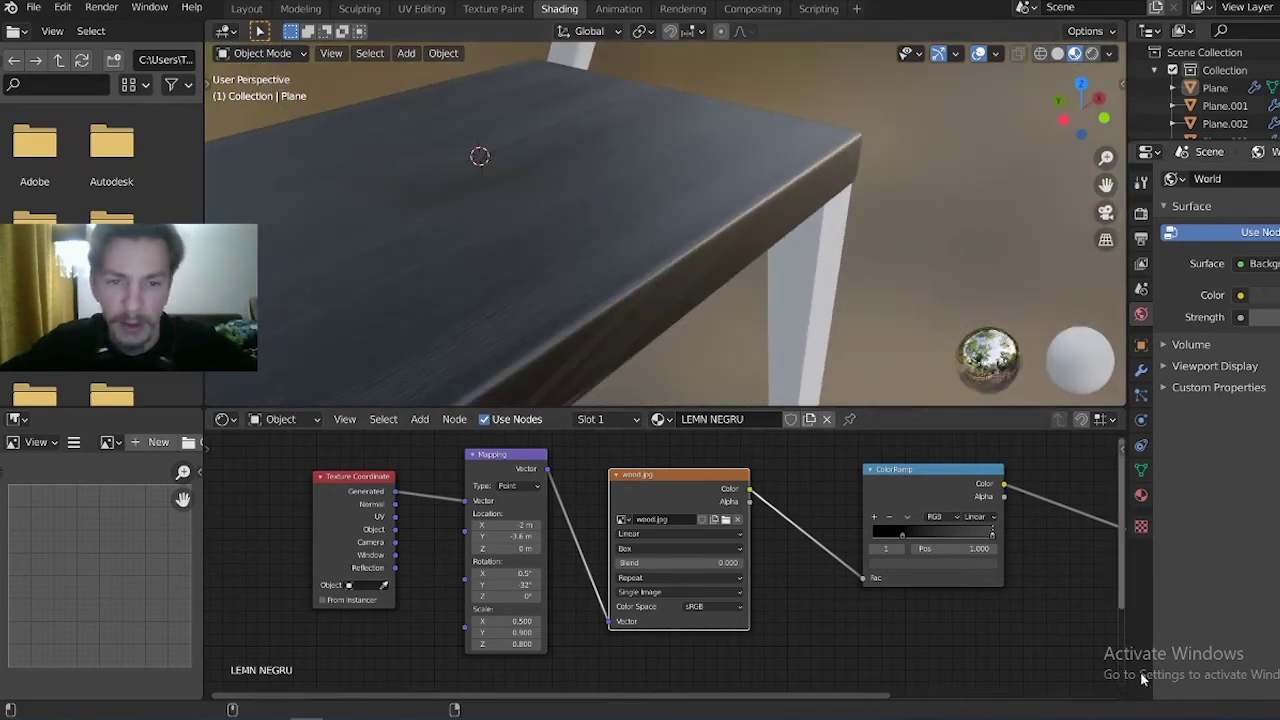
Raise LEMN NEGRU's Roughness to about 0.6 for a more matte seat
{"action": "middle_click_drag", "start_coordinate": [1021, 542], "coordinate": [505, 530]}
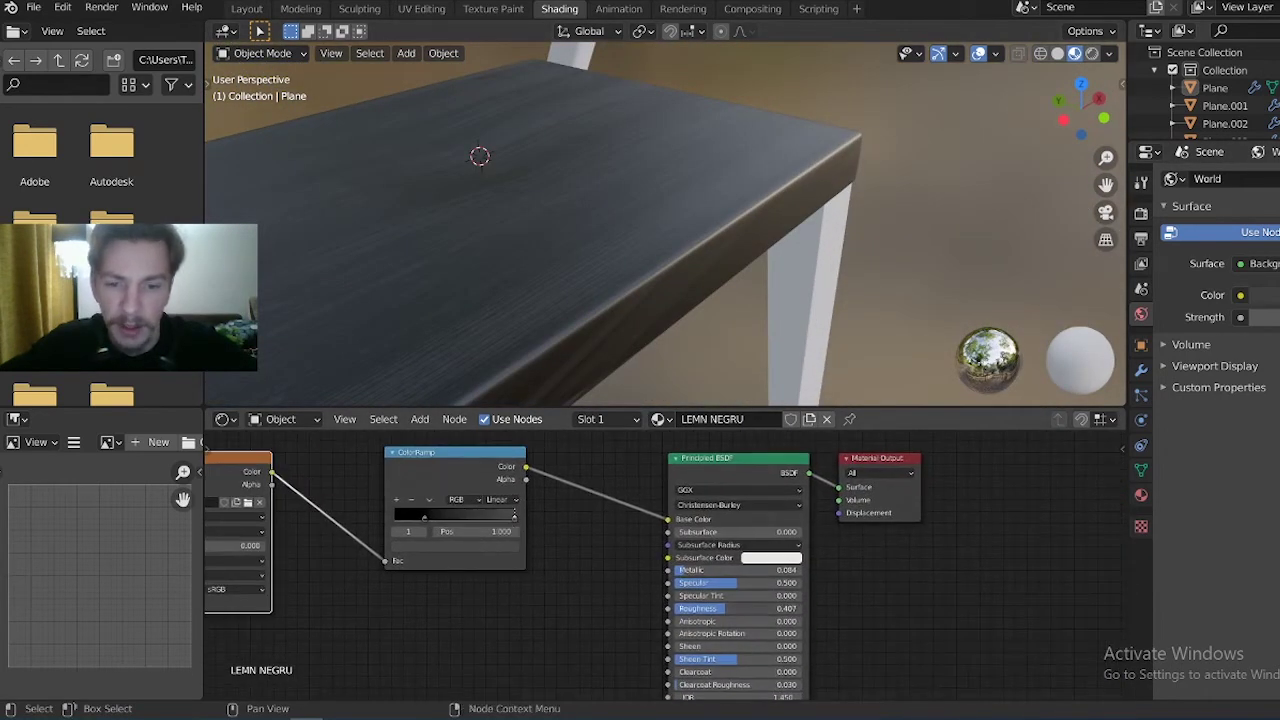
{"action": "left_click_drag", "start_coordinate": [793, 609], "coordinate": [827, 609]}
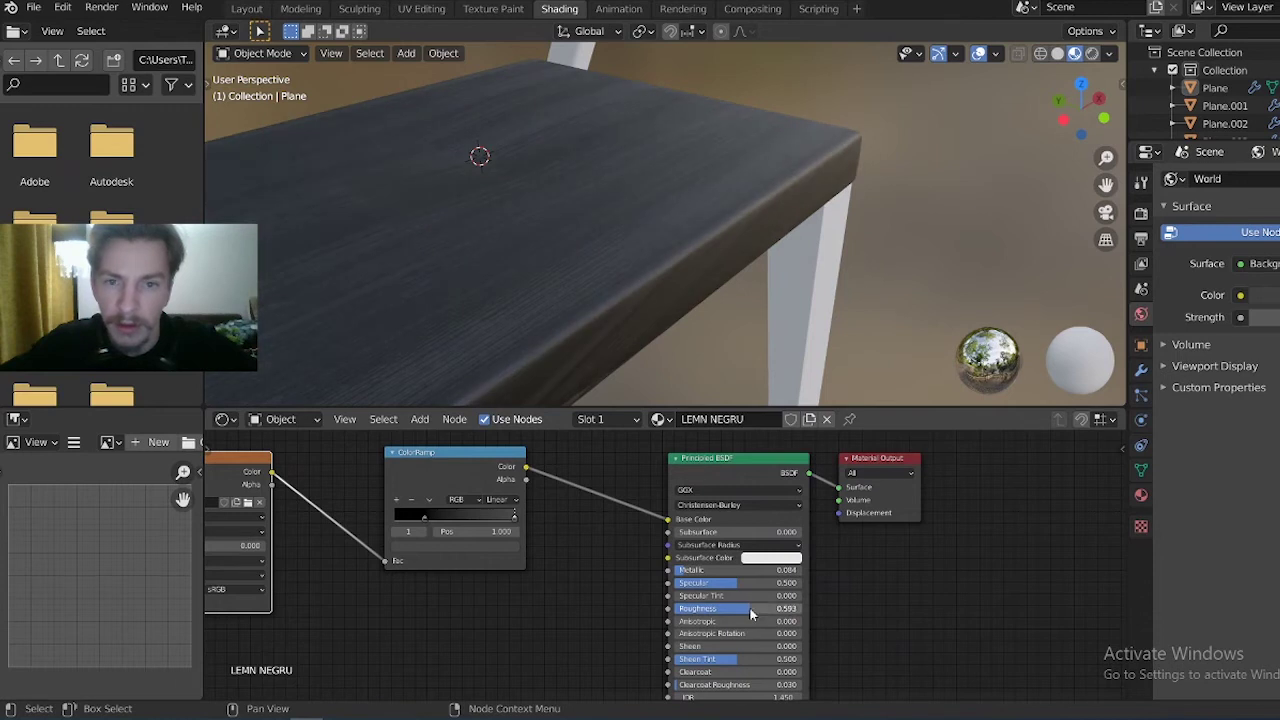
{"action": "mouse_move", "coordinate": [780, 277]}
{"action": "middle_mouse_down"}
{"action": "mouse_move", "coordinate": [750, 270]}
{"action": "mouse_move", "coordinate": [814, 200]}
{"action": "mouse_move", "coordinate": [914, 157]}
{"action": "middle_mouse_up"}
{"action": "mouse_move", "coordinate": [532, 590]}
{"action": "middle_mouse_down"}
{"action": "mouse_move", "coordinate": [549, 549]}
{"action": "mouse_move", "coordinate": [628, 677]}
{"action": "mouse_move", "coordinate": [654, 668]}
{"action": "middle_mouse_up"}
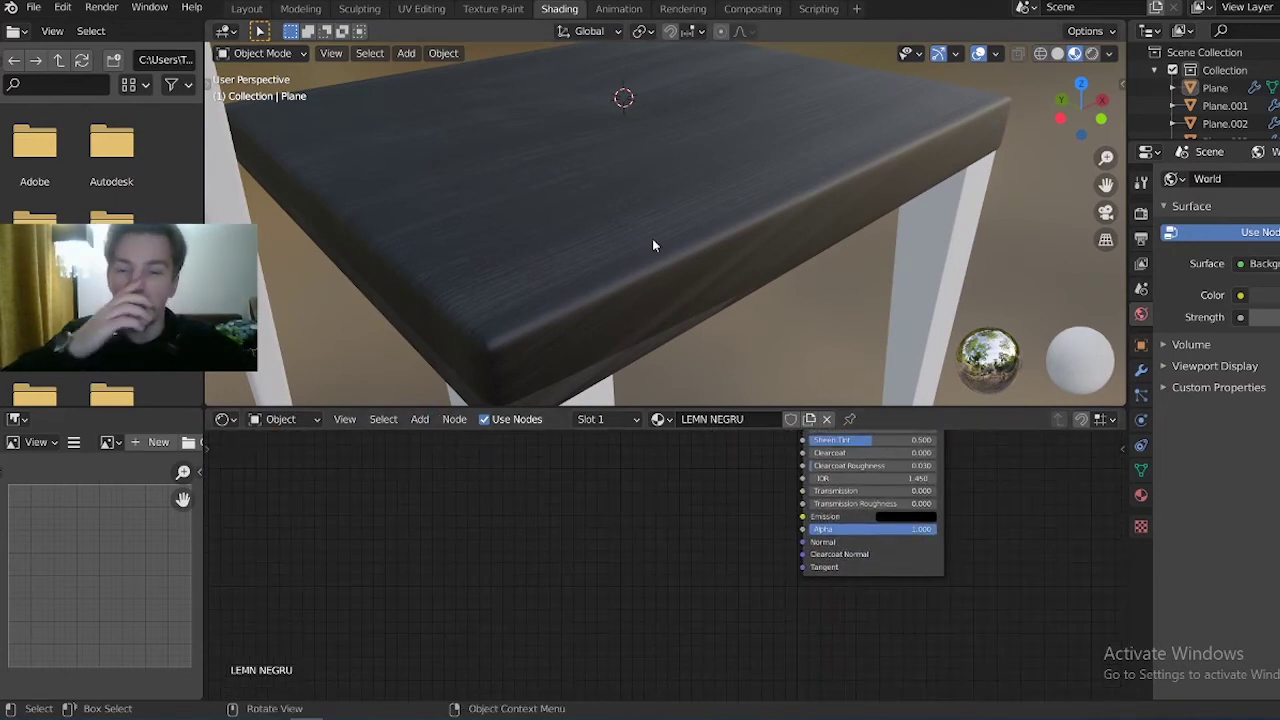
Search for and add a Bump node to the LEMN NEGRU material
{"action": "left_click", "coordinate": [421, 419]}
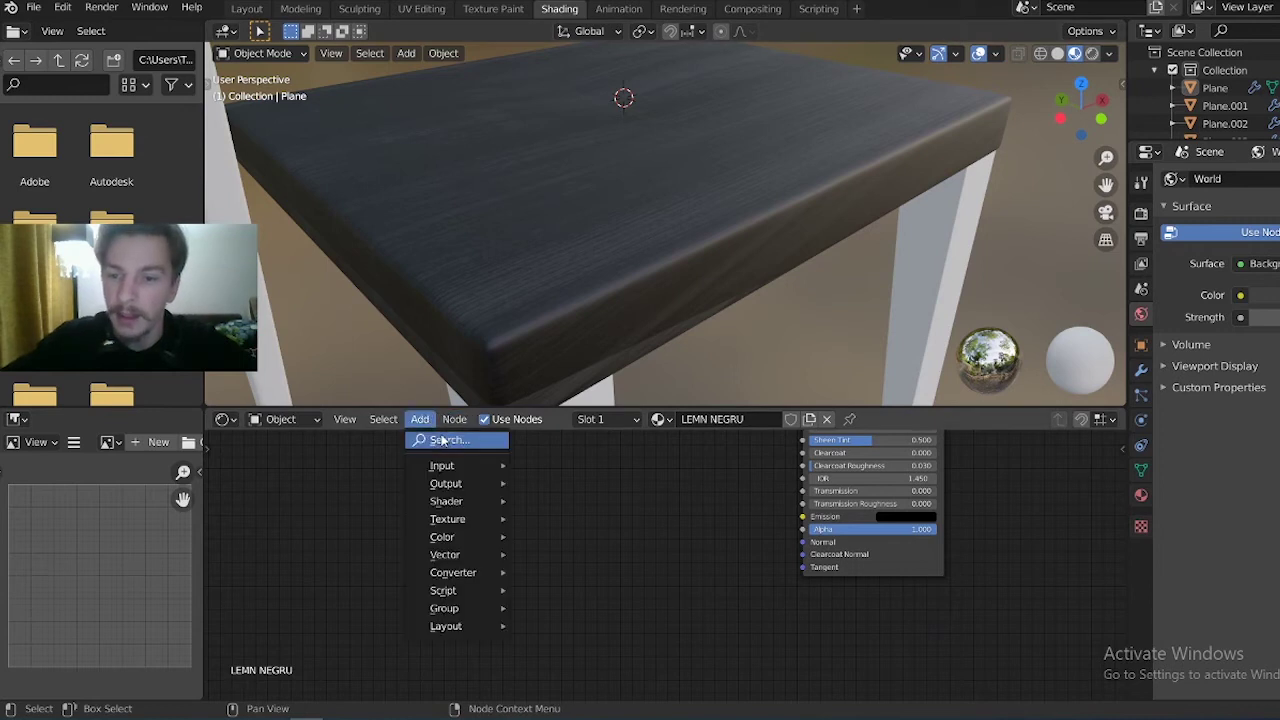
{"action": "left_click", "coordinate": [443, 440]}
{"action": "type", "text": "BUMP"}
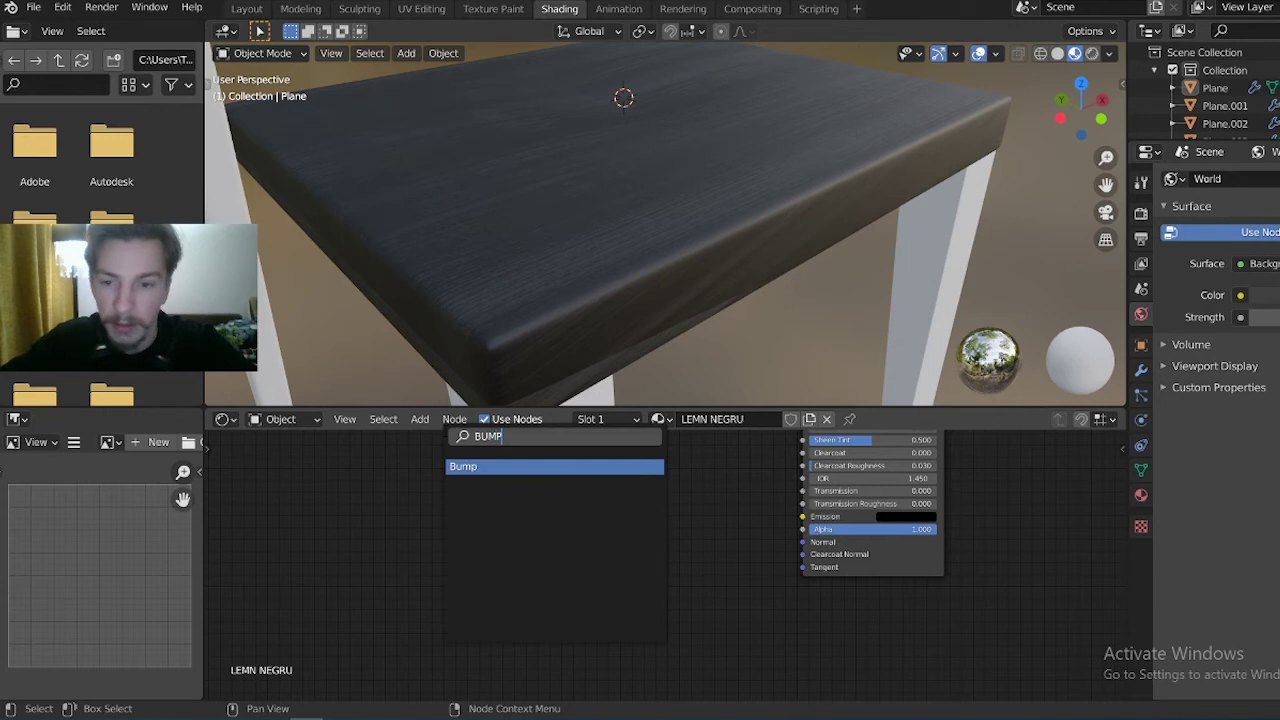
{"action": "key", "text": "Return"}
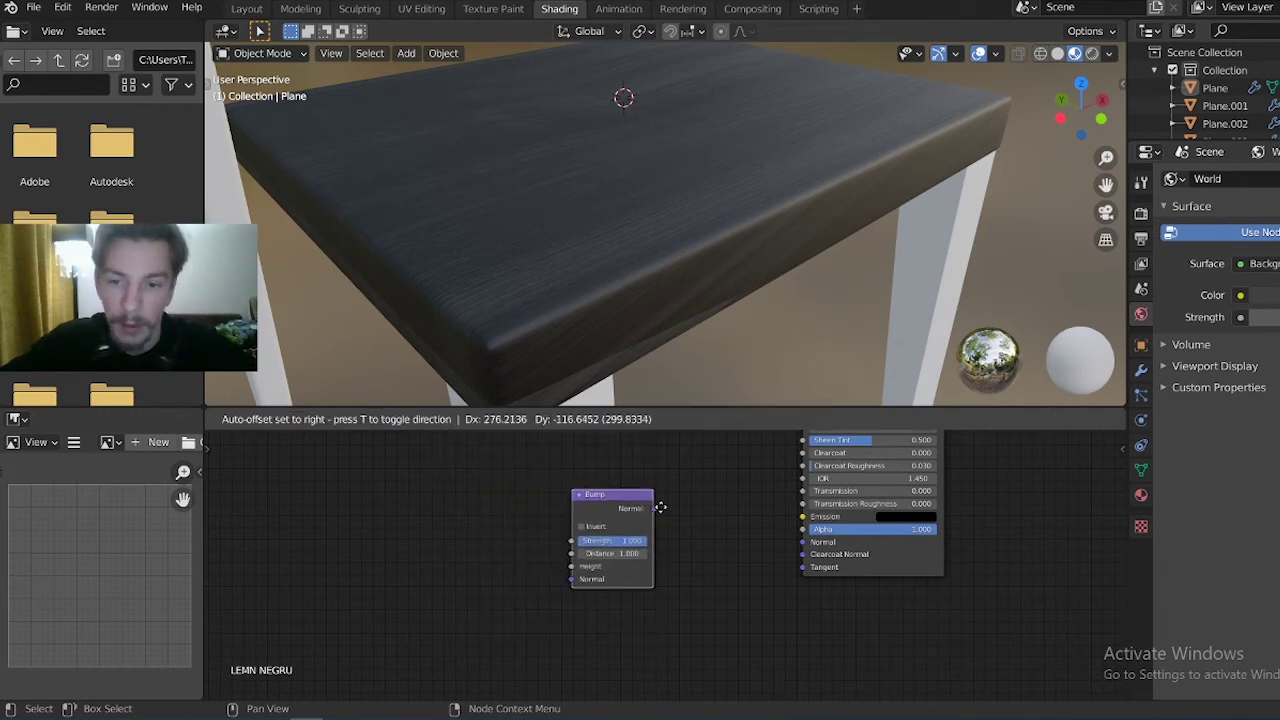
{"action": "left_click", "coordinate": [771, 587]}
{"action": "left_click", "coordinate": [448, 419]}
Add a Noise Texture node to the left of the Bump node
{"action": "left_click", "coordinate": [433, 427]}
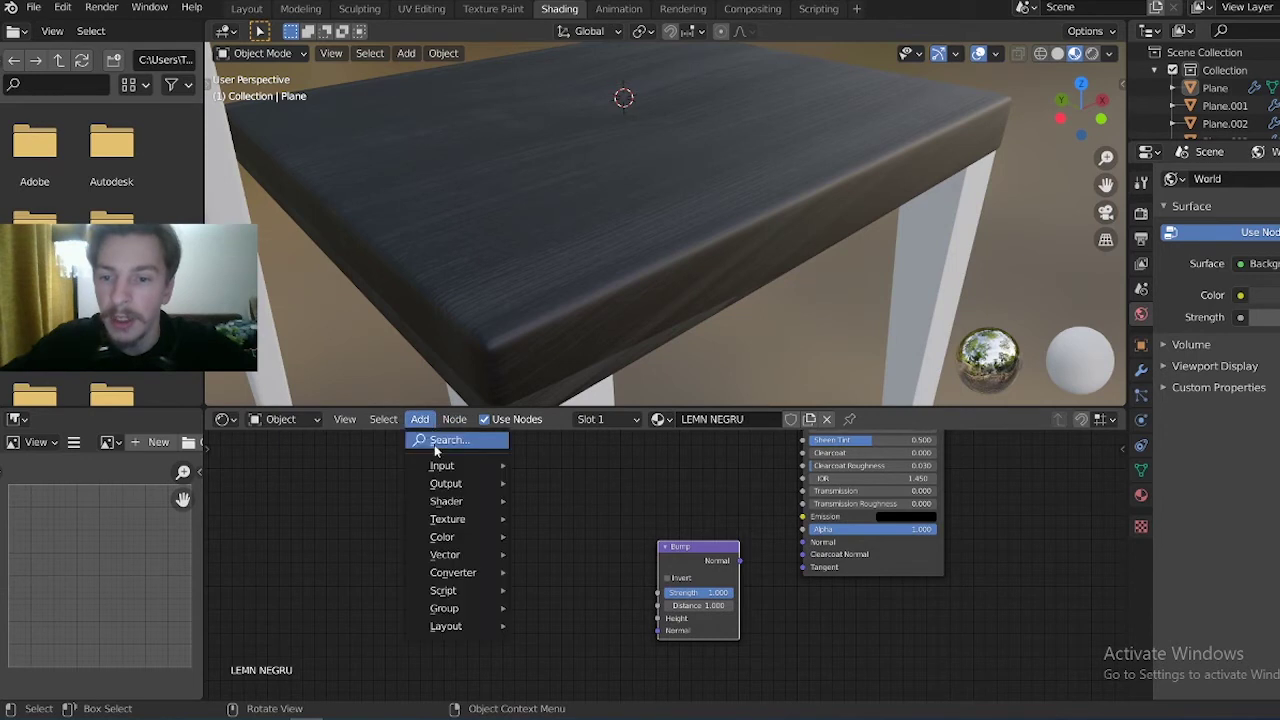
{"action": "left_click", "coordinate": [434, 444]}
{"action": "type", "text": "noise"}
{"action": "key", "text": "Return"}
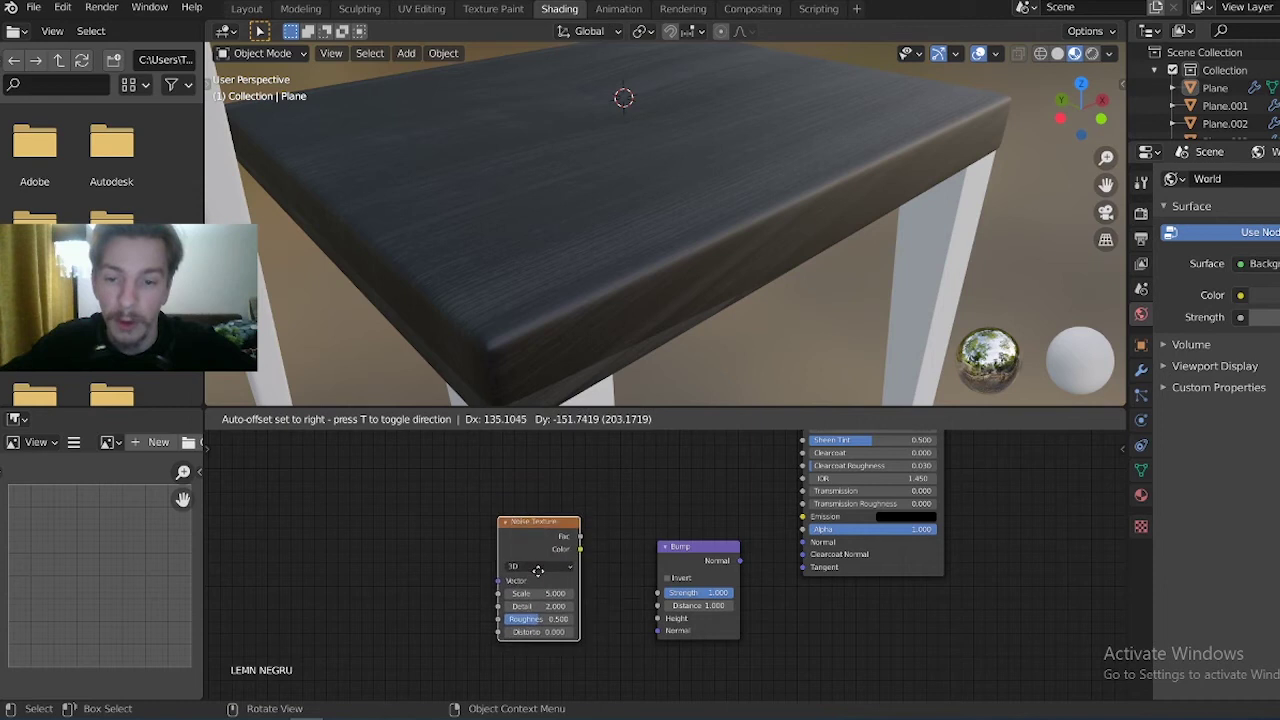
{"action": "left_click", "coordinate": [527, 537]}
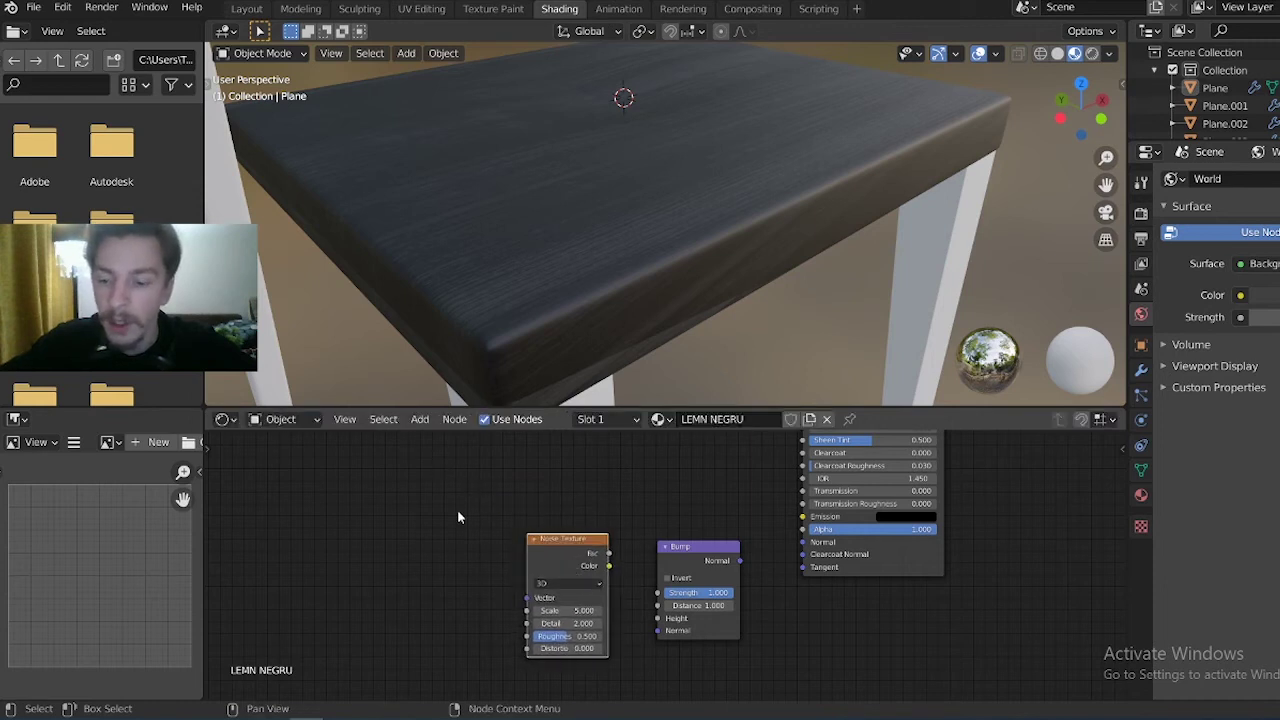
Select the Texture Coordinate and Mapping nodes, then copy and paste them
{"action": "mouse_move", "coordinate": [385, 510]}
{"action": "middle_mouse_down"}
{"action": "mouse_move", "coordinate": [562, 649]}
{"action": "mouse_move", "coordinate": [753, 644]}
{"action": "middle_mouse_up"}
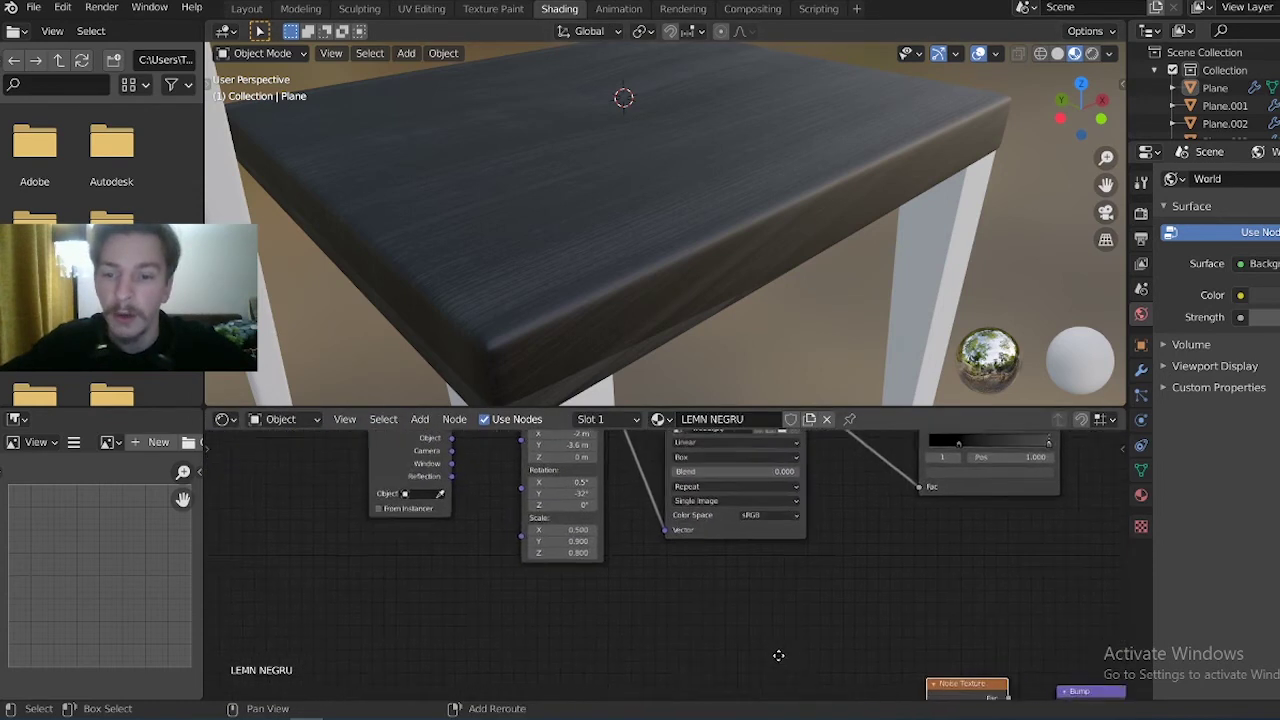
{"action": "middle_click_drag", "start_coordinate": [1020, 595], "coordinate": [811, 508]}
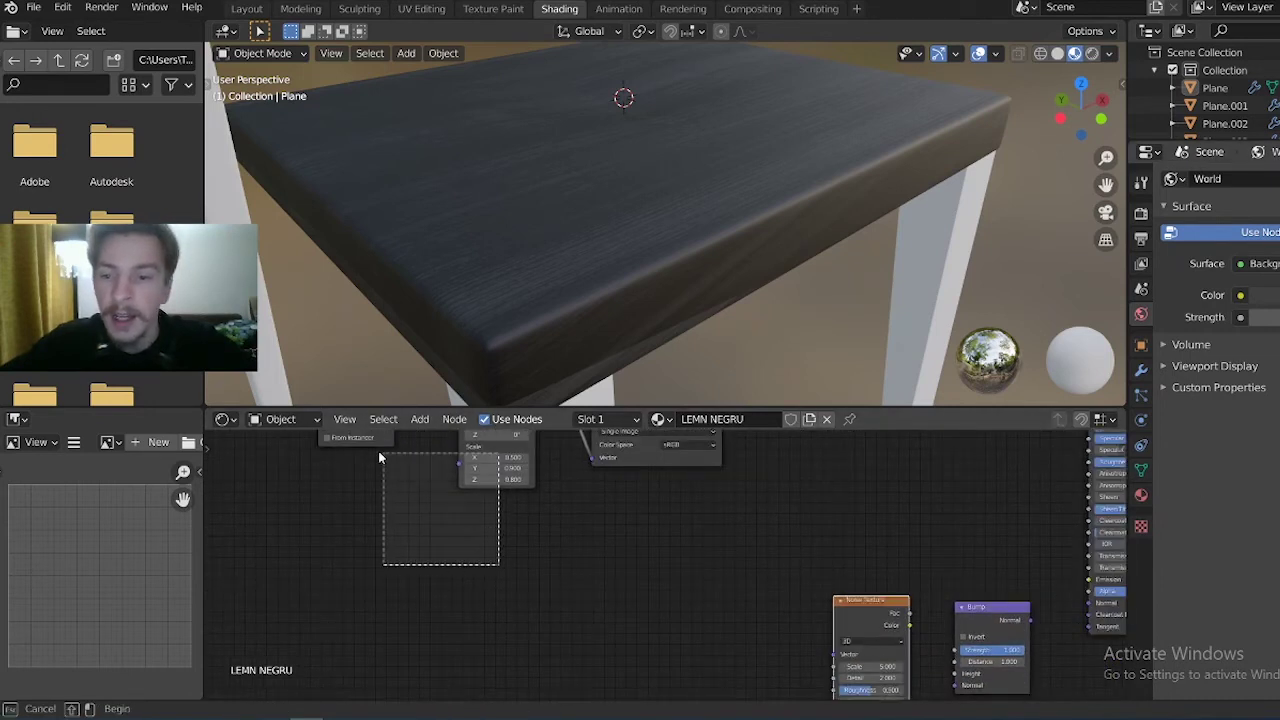
{"action": "middle_click_drag", "start_coordinate": [378, 451], "coordinate": [413, 470]}
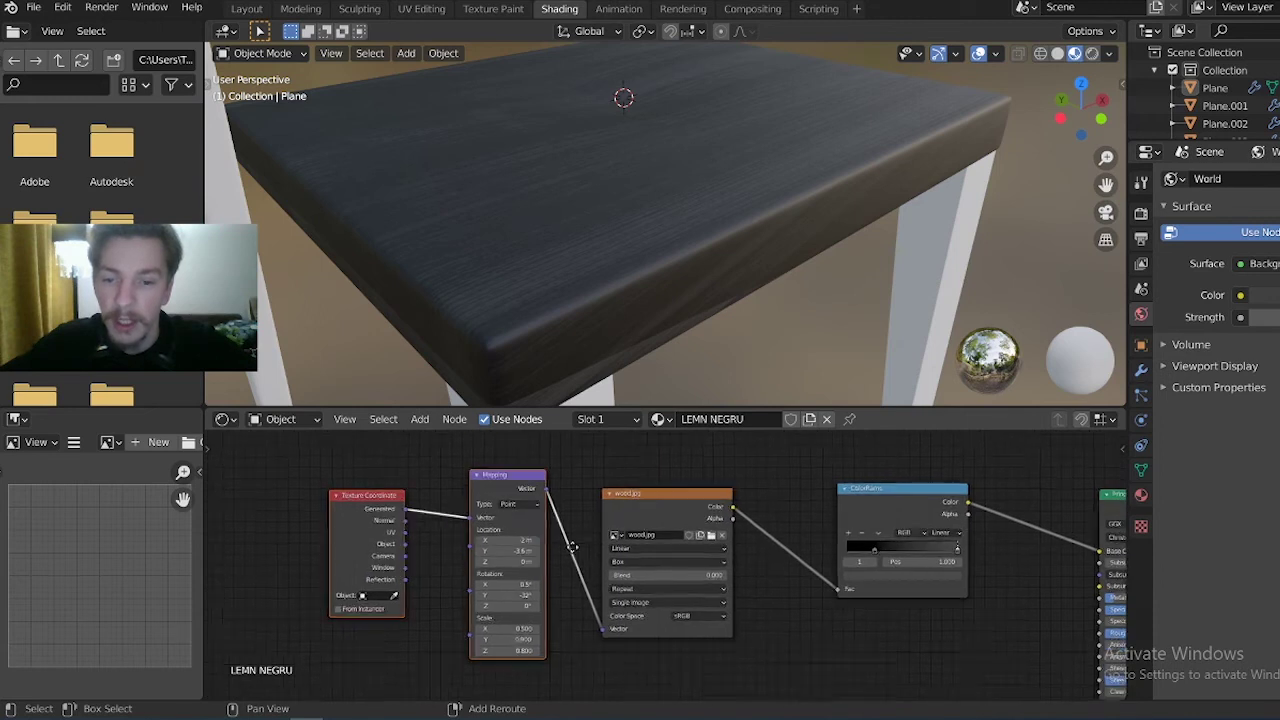
{"action": "middle_click_drag", "start_coordinate": [577, 585], "coordinate": [540, 523]}
{"action": "left_click_drag", "start_coordinate": [488, 637], "coordinate": [322, 537]}
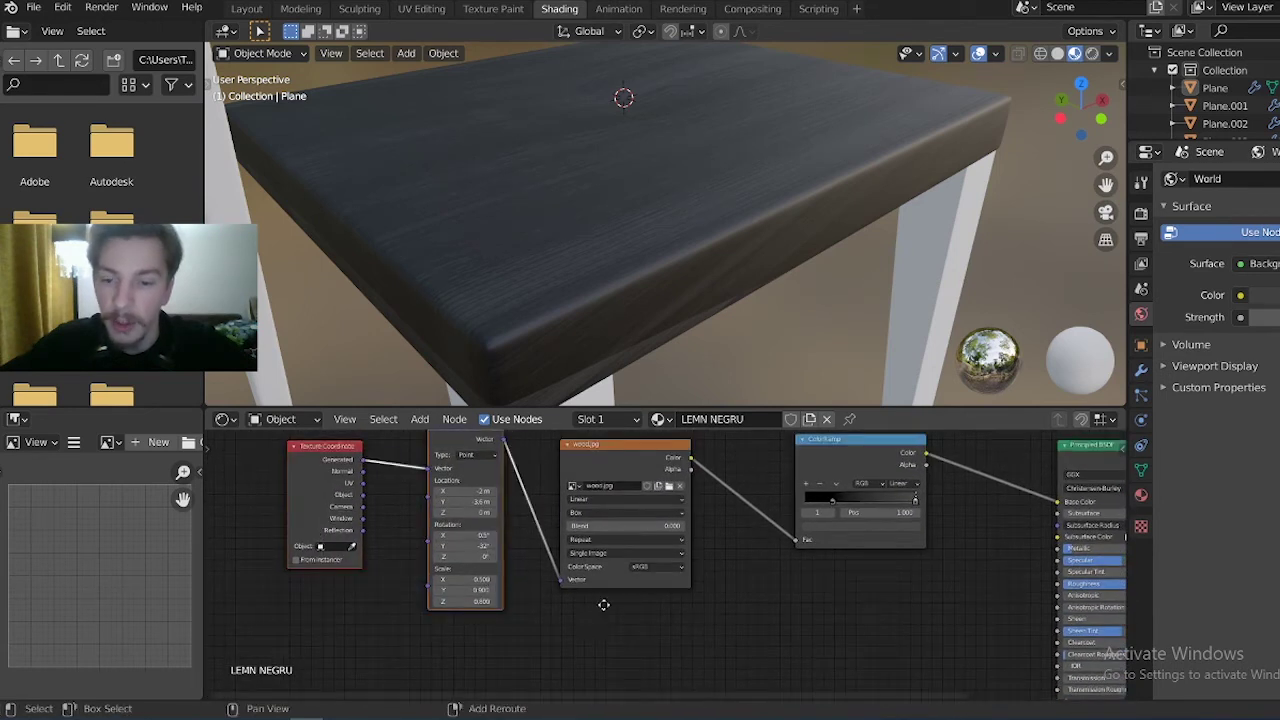
{"action": "middle_click_drag", "start_coordinate": [603, 603], "coordinate": [553, 455]}
{"action": "key", "text": "ctrl+c"}
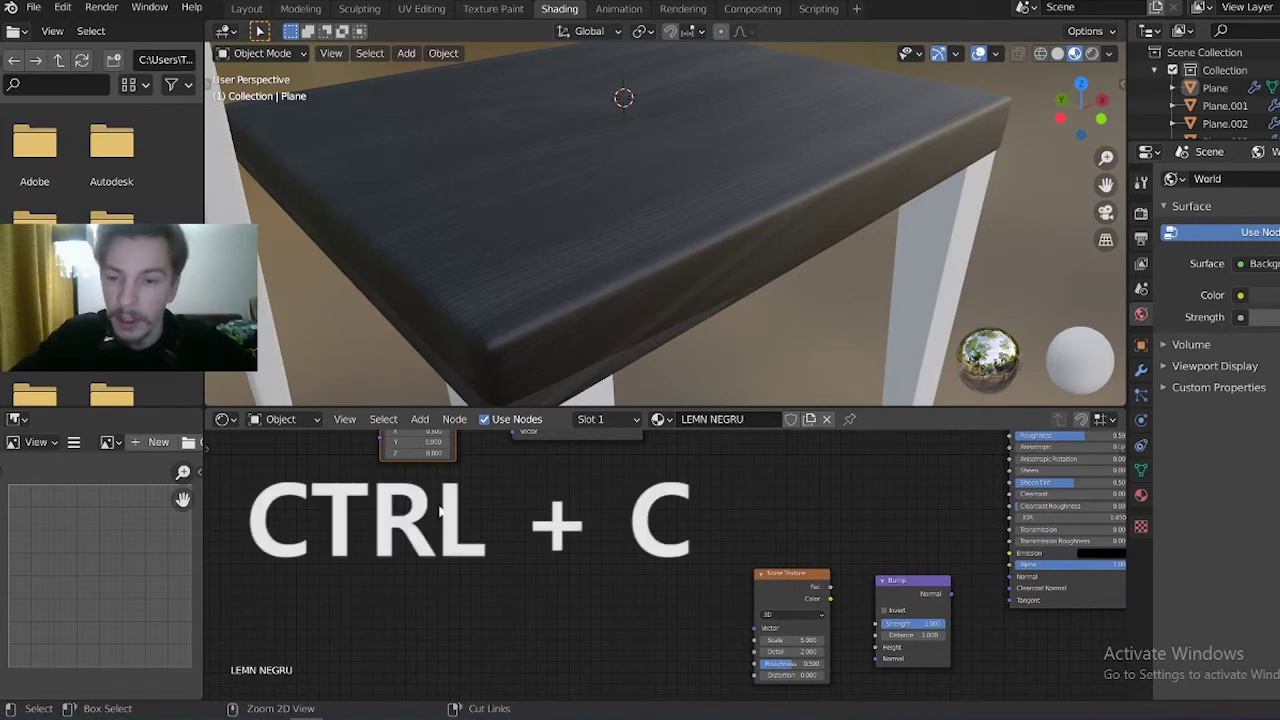
{"action": "key", "text": "ctrl+v"}
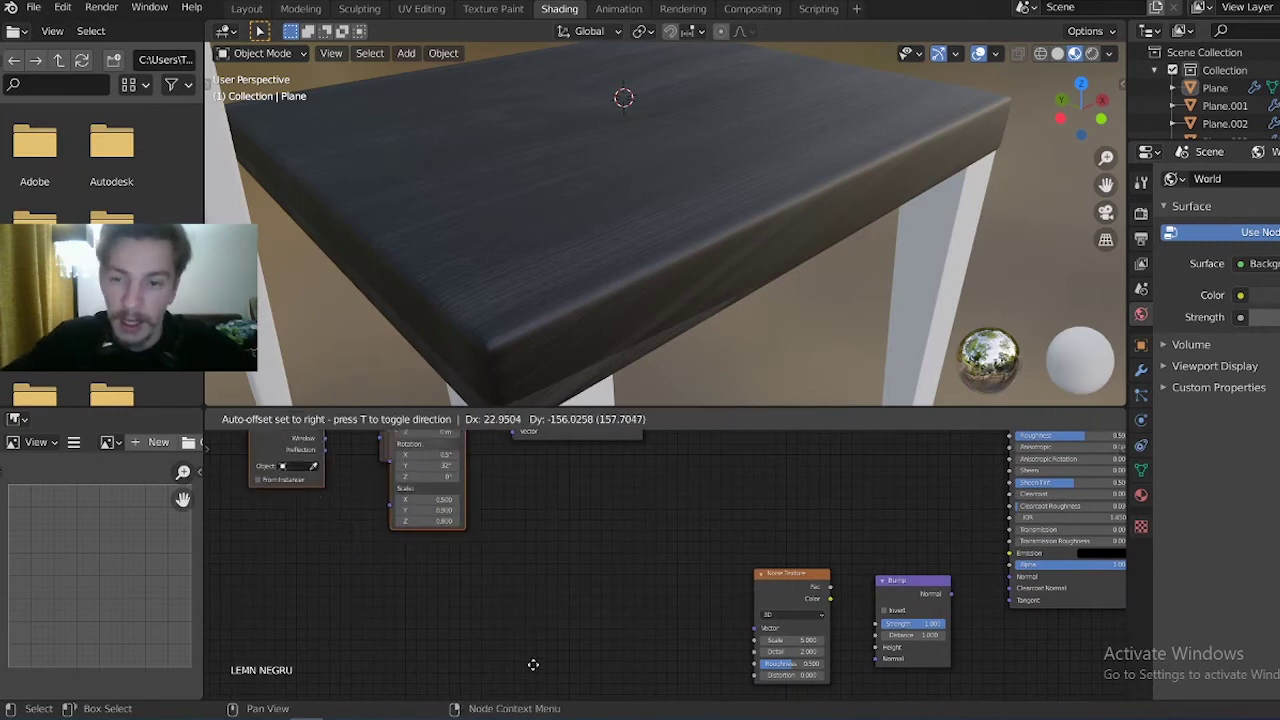
Place the pasted nodes and link Mapping Vector into the Noise Texture Vector
{"action": "left_click", "coordinate": [730, 583]}
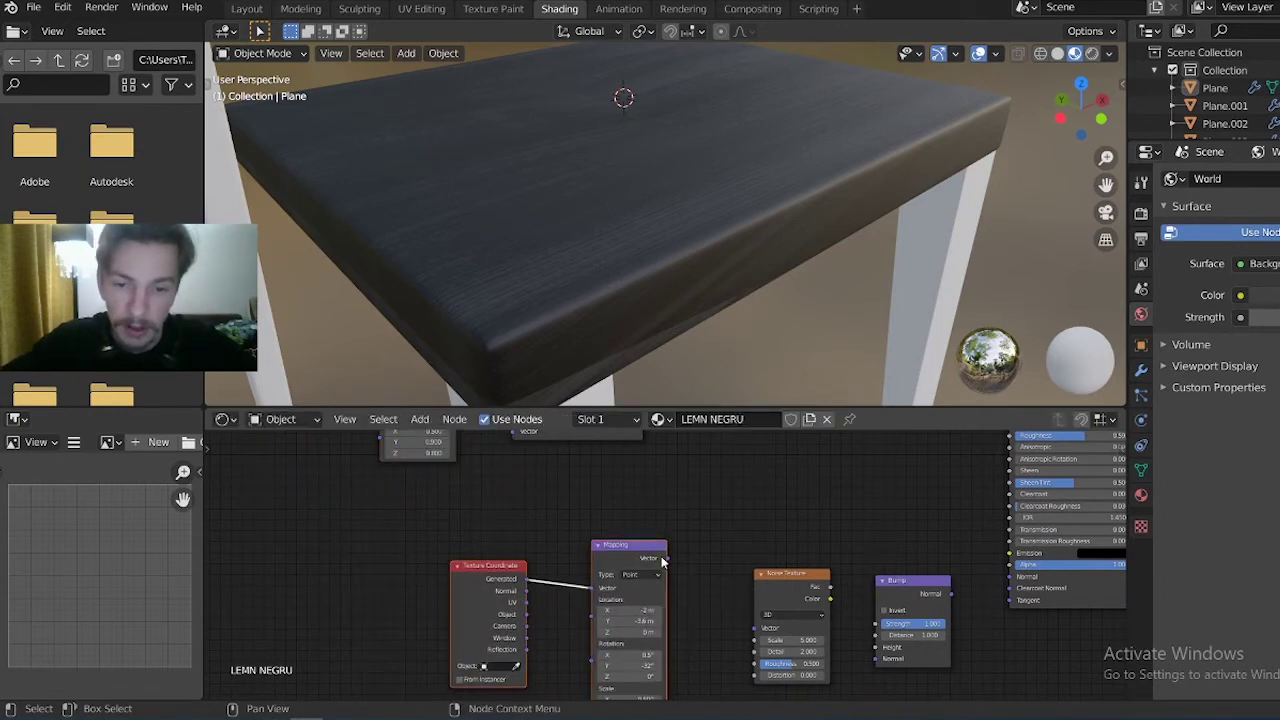
{"action": "left_click_drag", "start_coordinate": [665, 556], "coordinate": [692, 568]}
{"action": "left_click_drag", "start_coordinate": [755, 633], "coordinate": [755, 630]}
{"action": "middle_click_drag", "start_coordinate": [725, 571], "coordinate": [597, 458]}
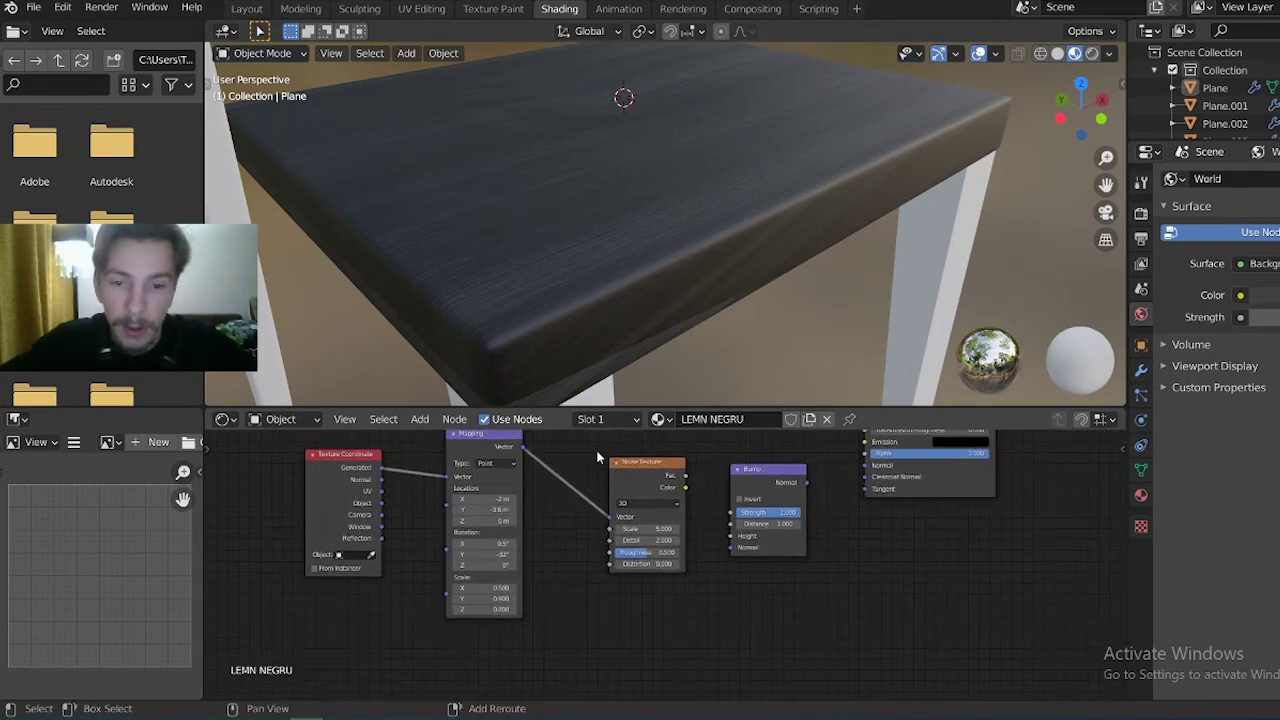
Link Noise Fac into Bump Height and Bump Normal into the Principled BSDF Normal
{"action": "left_click_drag", "start_coordinate": [686, 482], "coordinate": [704, 493]}
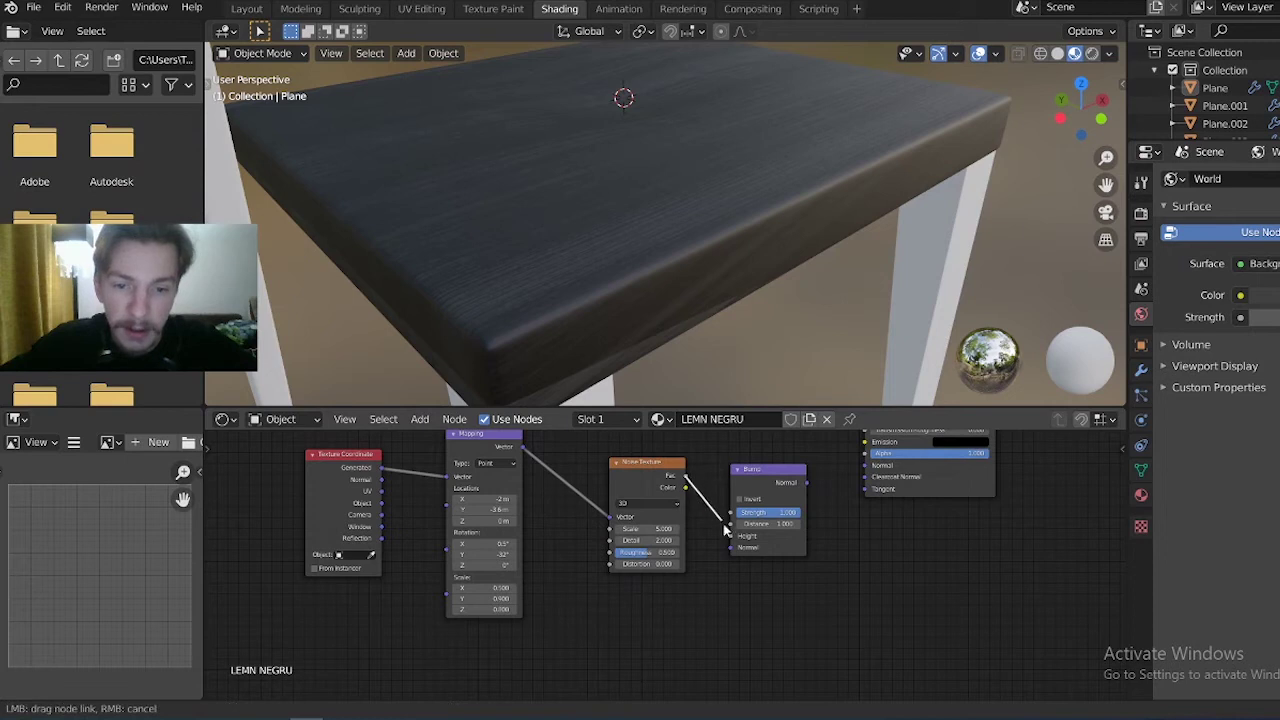
{"action": "left_click_drag", "start_coordinate": [731, 543], "coordinate": [733, 537]}
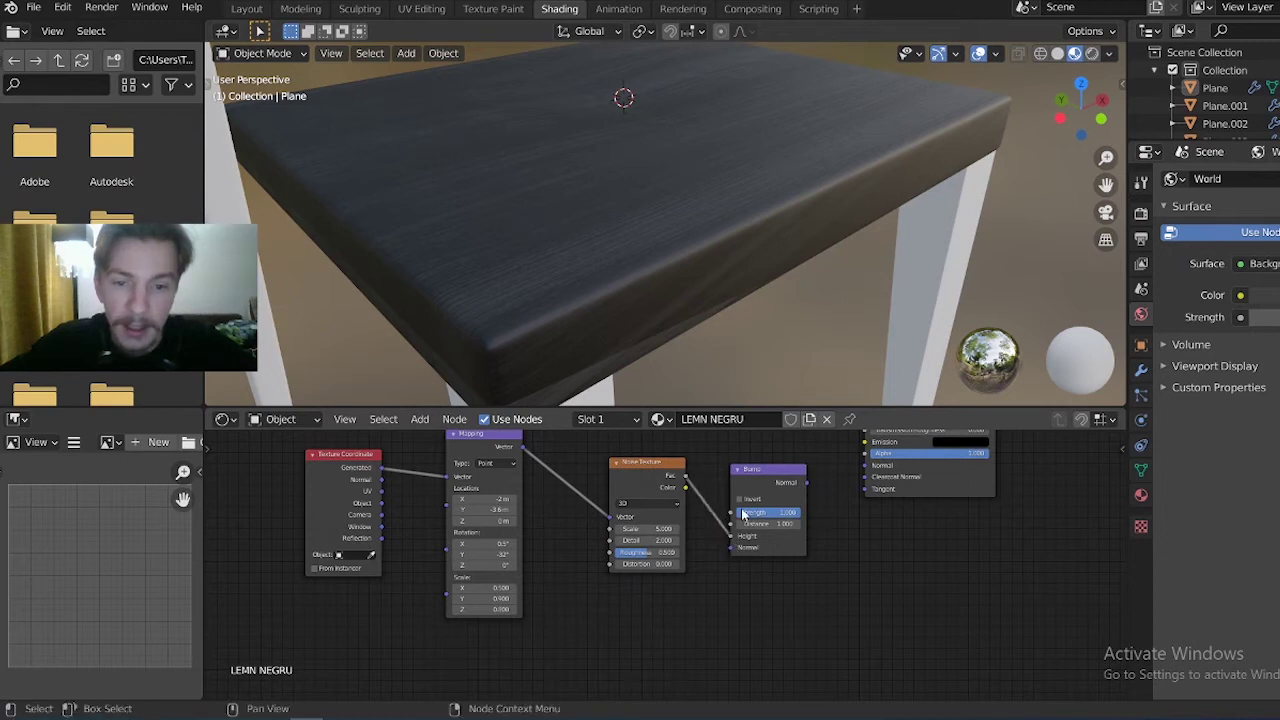
{"action": "middle_click_drag", "start_coordinate": [736, 480], "coordinate": [645, 575]}
{"action": "left_click_drag", "start_coordinate": [708, 571], "coordinate": [770, 554]}
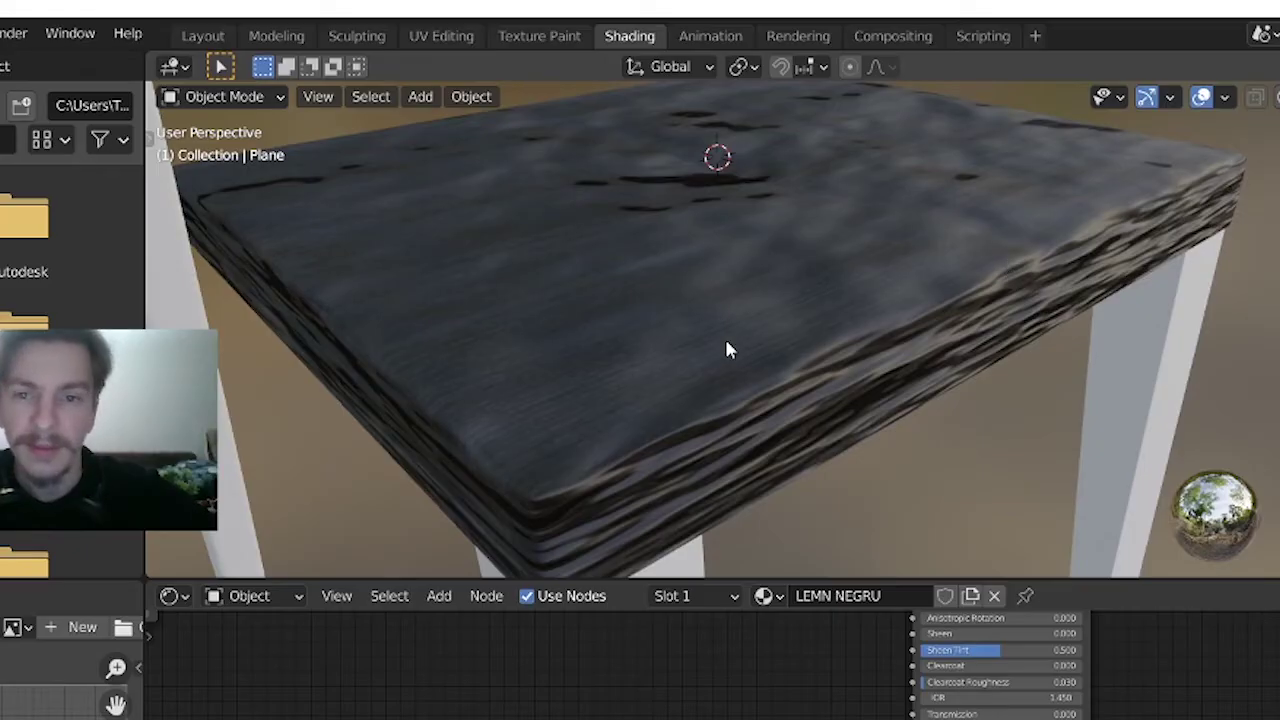
Raise the Noise Texture scale to about 27.8 and its detail to about 4.2, checking the seat
{"action": "mouse_move", "coordinate": [728, 349]}
{"action": "middle_mouse_down"}
{"action": "mouse_move", "coordinate": [740, 310]}
{"action": "mouse_move", "coordinate": [843, 300]}
{"action": "middle_mouse_up"}
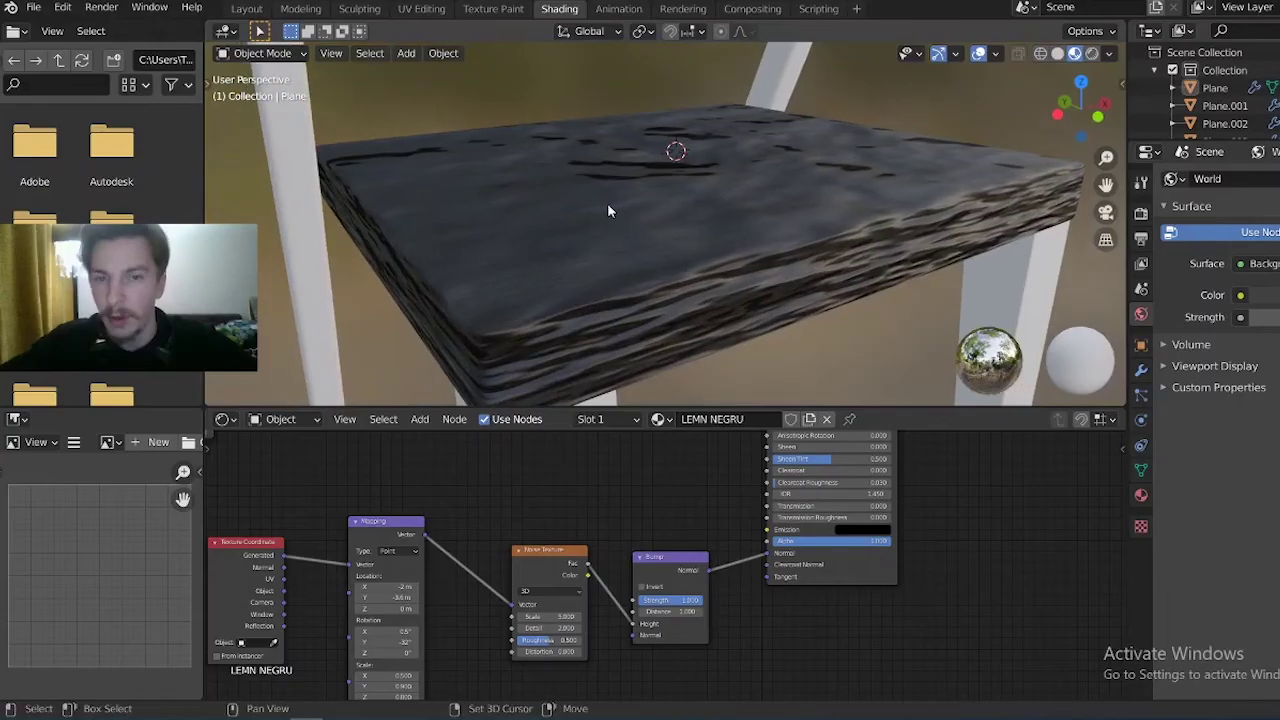
{"action": "mouse_move", "coordinate": [607, 210]}
{"action": "middle_mouse_down"}
{"action": "mouse_move", "coordinate": [669, 354]}
{"action": "mouse_move", "coordinate": [626, 163]}
{"action": "mouse_move", "coordinate": [542, 258]}
{"action": "mouse_move", "coordinate": [549, 206]}
{"action": "mouse_move", "coordinate": [637, 294]}
{"action": "mouse_move", "coordinate": [677, 243]}
{"action": "middle_mouse_up"}
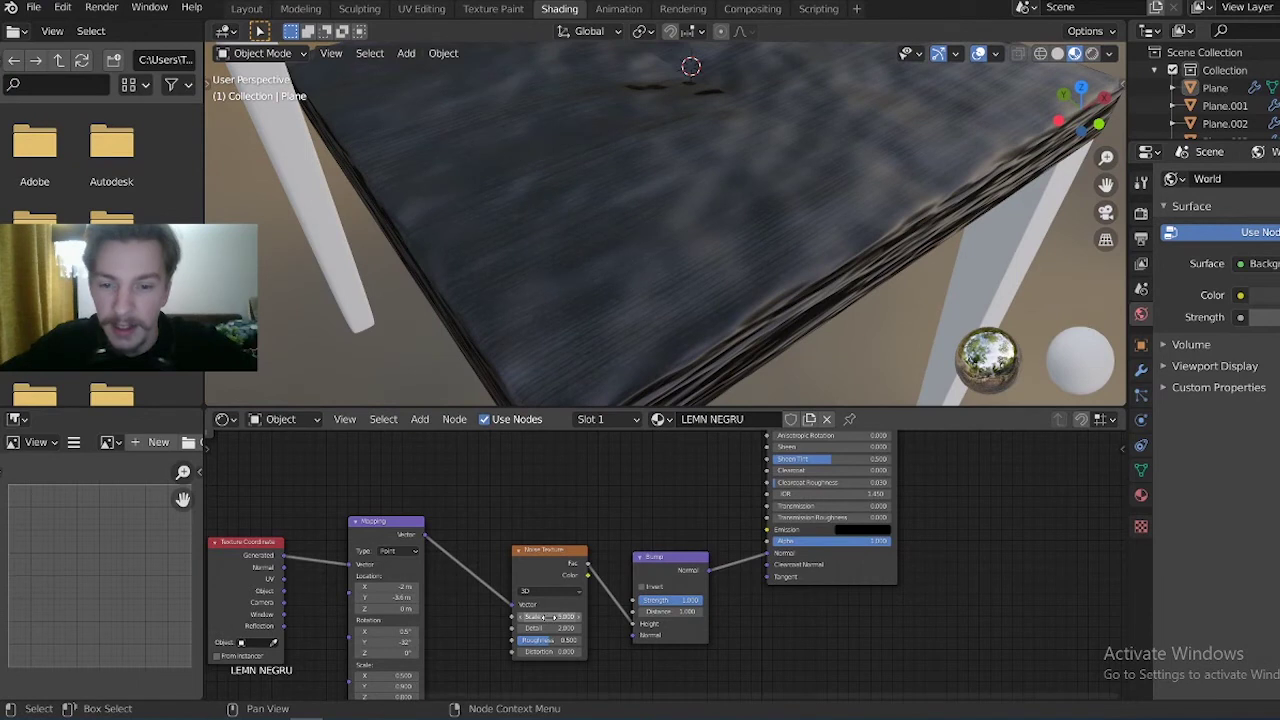
{"action": "left_click_drag", "start_coordinate": [562, 616], "coordinate": [740, 616]}
{"action": "left_click_drag", "start_coordinate": [555, 617], "coordinate": [555, 641]}
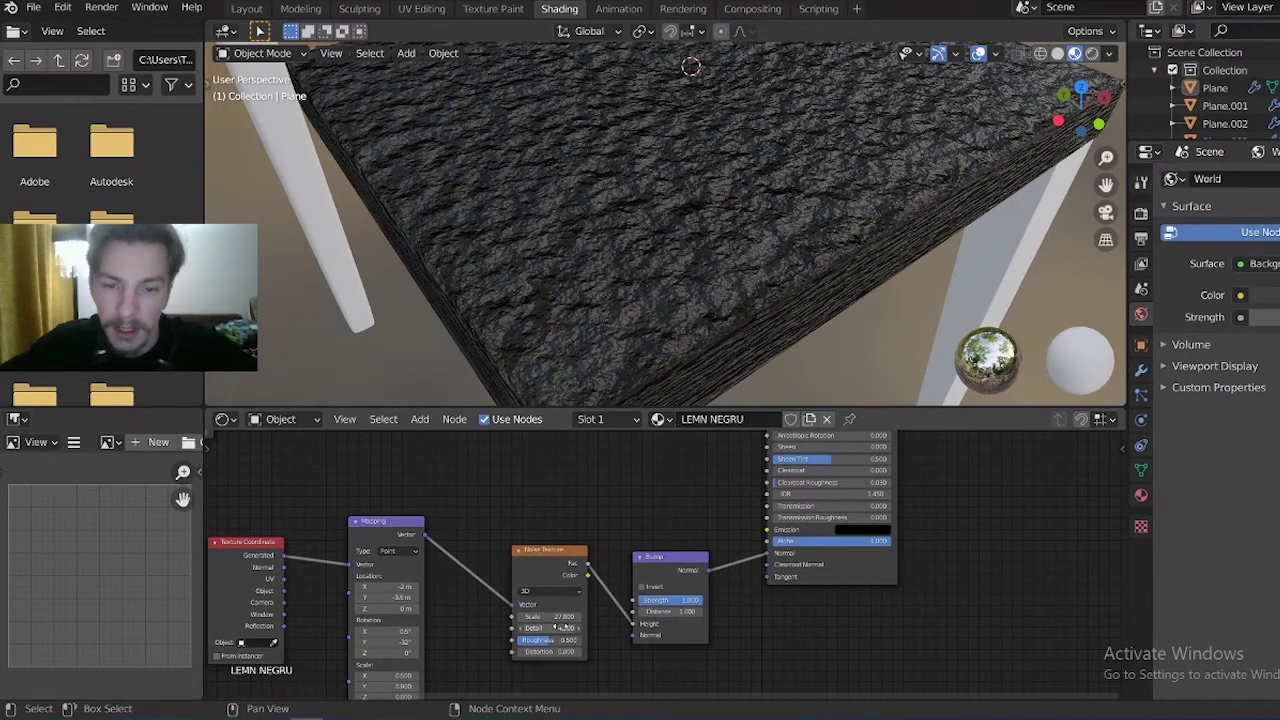
{"action": "left_click_drag", "start_coordinate": [555, 641], "coordinate": [575, 641]}
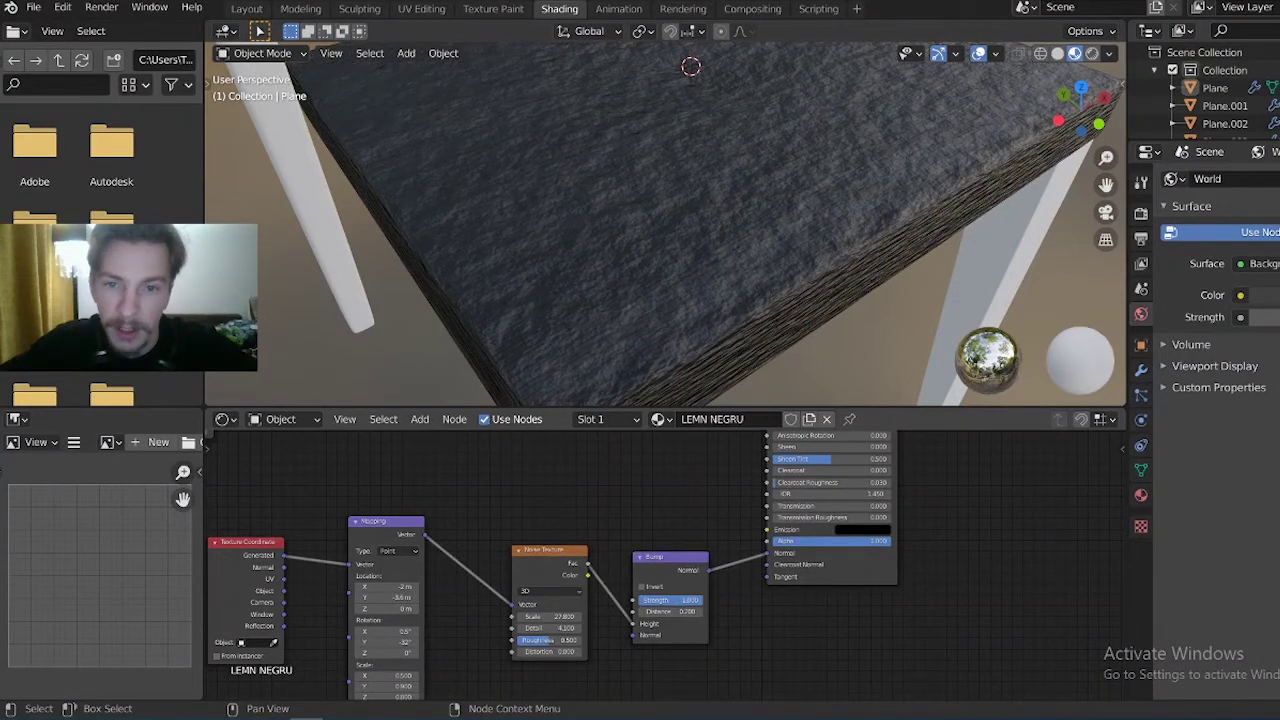
{"action": "mouse_move", "coordinate": [637, 306]}
{"action": "middle_mouse_down"}
{"action": "mouse_move", "coordinate": [697, 214]}
{"action": "mouse_move", "coordinate": [671, 234]}
{"action": "middle_mouse_up"}
{"action": "mouse_move", "coordinate": [697, 302]}
{"action": "middle_mouse_down"}
{"action": "mouse_move", "coordinate": [680, 306]}
{"action": "mouse_move", "coordinate": [686, 266]}
{"action": "mouse_move", "coordinate": [749, 243]}
{"action": "mouse_move", "coordinate": [689, 251]}
{"action": "mouse_move", "coordinate": [811, 206]}
{"action": "mouse_move", "coordinate": [838, 265]}
{"action": "mouse_move", "coordinate": [820, 191]}
{"action": "mouse_move", "coordinate": [697, 386]}
{"action": "mouse_move", "coordinate": [737, 17]}
{"action": "middle_mouse_up"}
{"action": "mouse_move", "coordinate": [734, 97]}
{"action": "middle_mouse_down"}
{"action": "mouse_move", "coordinate": [685, 248]}
{"action": "mouse_move", "coordinate": [745, 163]}
{"action": "mouse_move", "coordinate": [689, 251]}
{"action": "mouse_move", "coordinate": [717, 186]}
{"action": "middle_mouse_up"}
{"action": "middle_click_drag", "start_coordinate": [452, 600], "coordinate": [610, 514]}
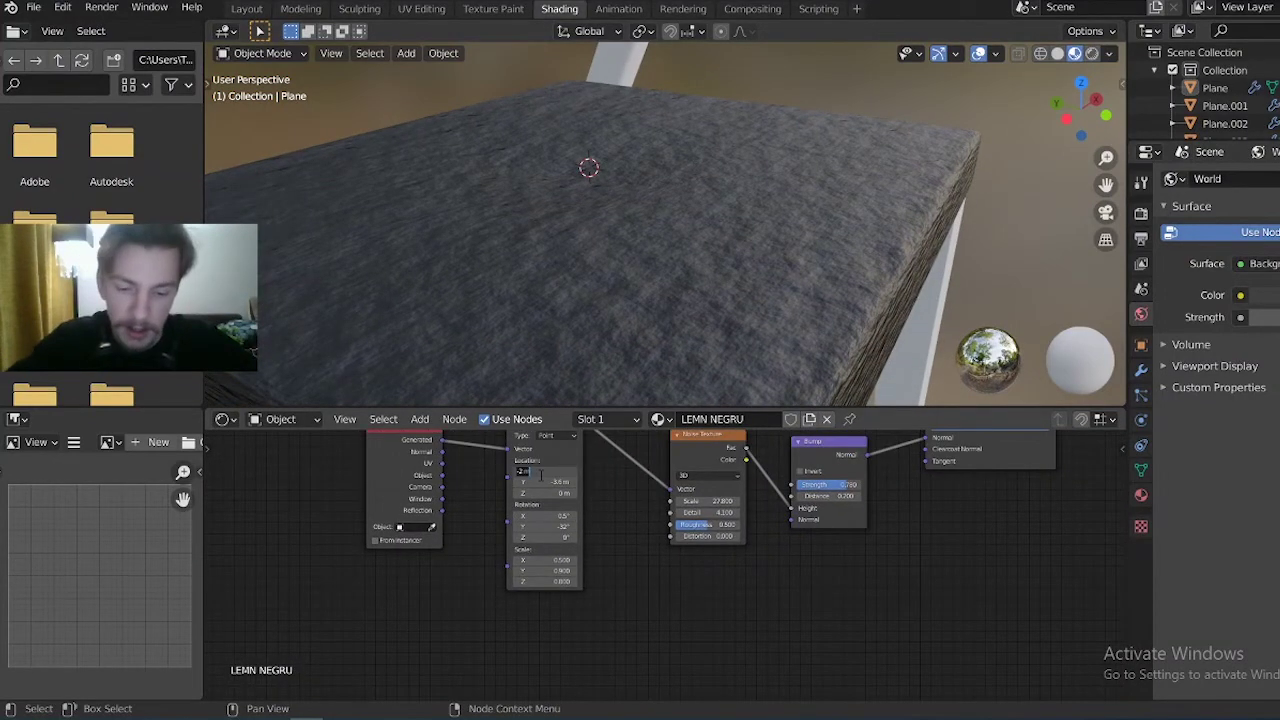
Zero the Mapping node's location and rotation values
{"action": "left_click_drag", "start_coordinate": [538, 475], "coordinate": [551, 480]}
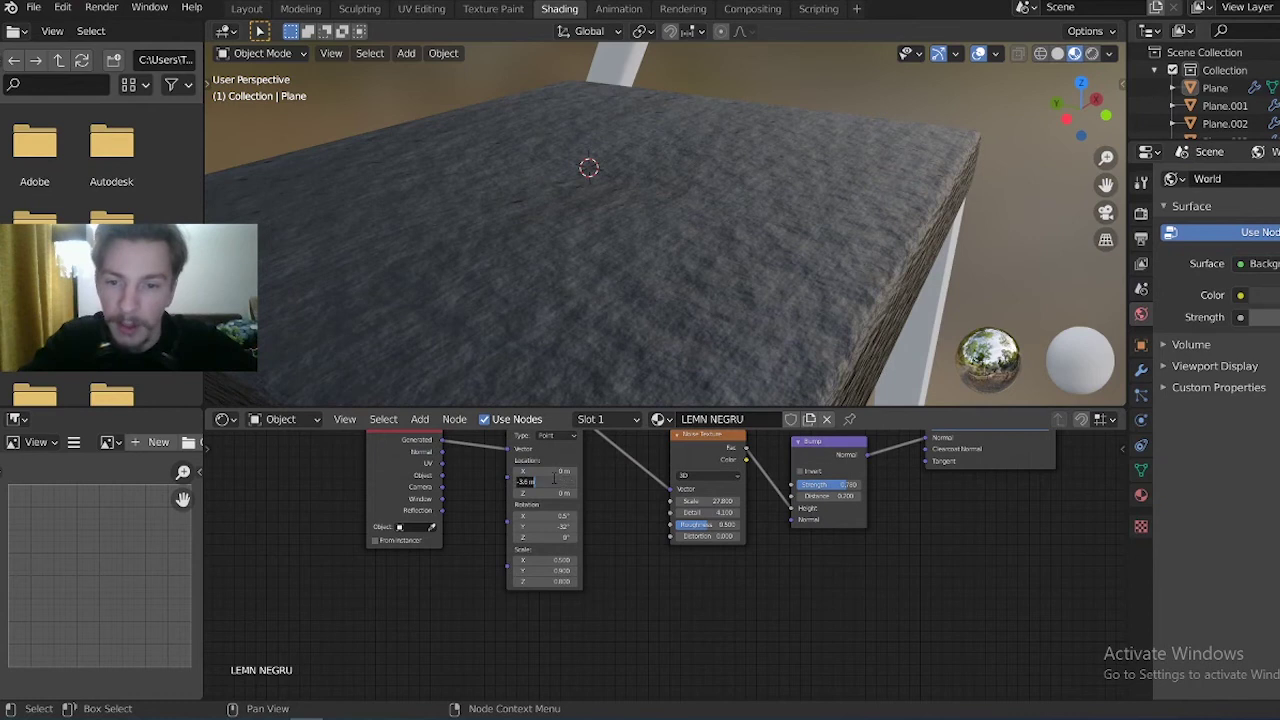
{"action": "key", "text": "Return"}
{"action": "key", "text": "Return"}
{"action": "left_click", "coordinate": [549, 527]}
{"action": "key", "text": "Return"}
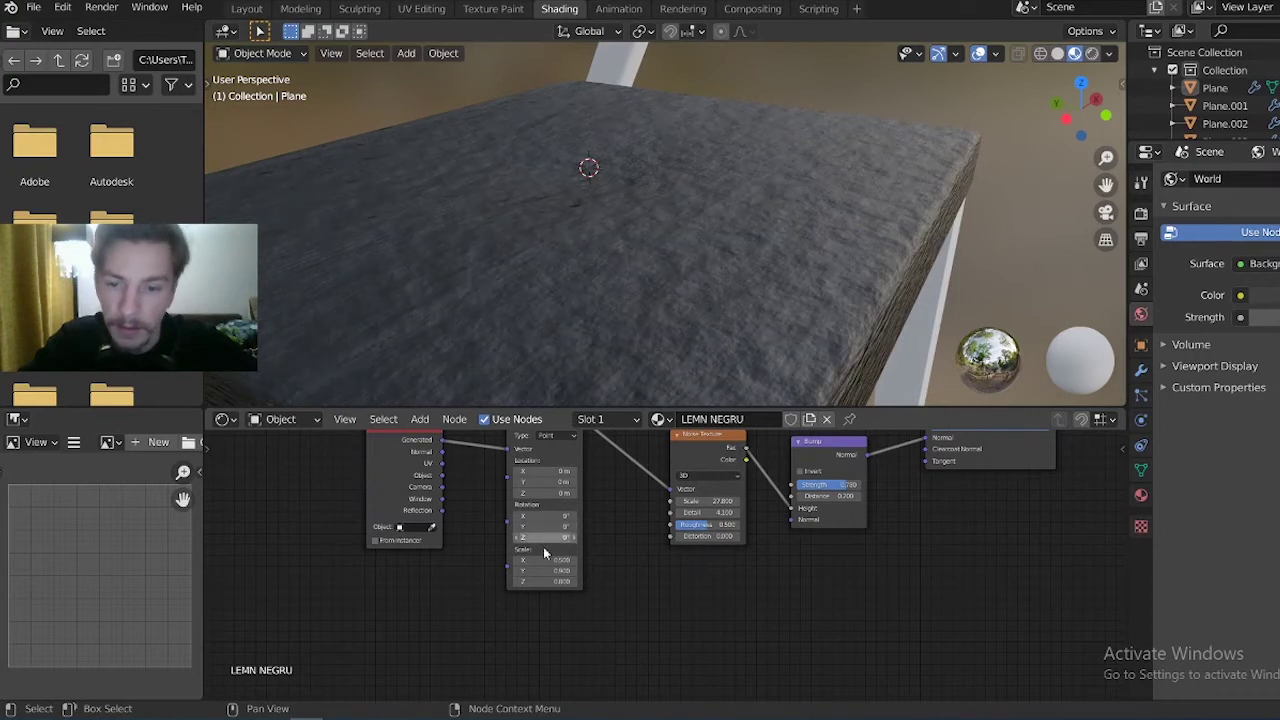
{"action": "mouse_move", "coordinate": [738, 316]}
{"action": "middle_mouse_down"}
{"action": "mouse_move", "coordinate": [727, 328]}
{"action": "mouse_move", "coordinate": [688, 312]}
{"action": "mouse_move", "coordinate": [640, 380]}
{"action": "middle_mouse_up"}
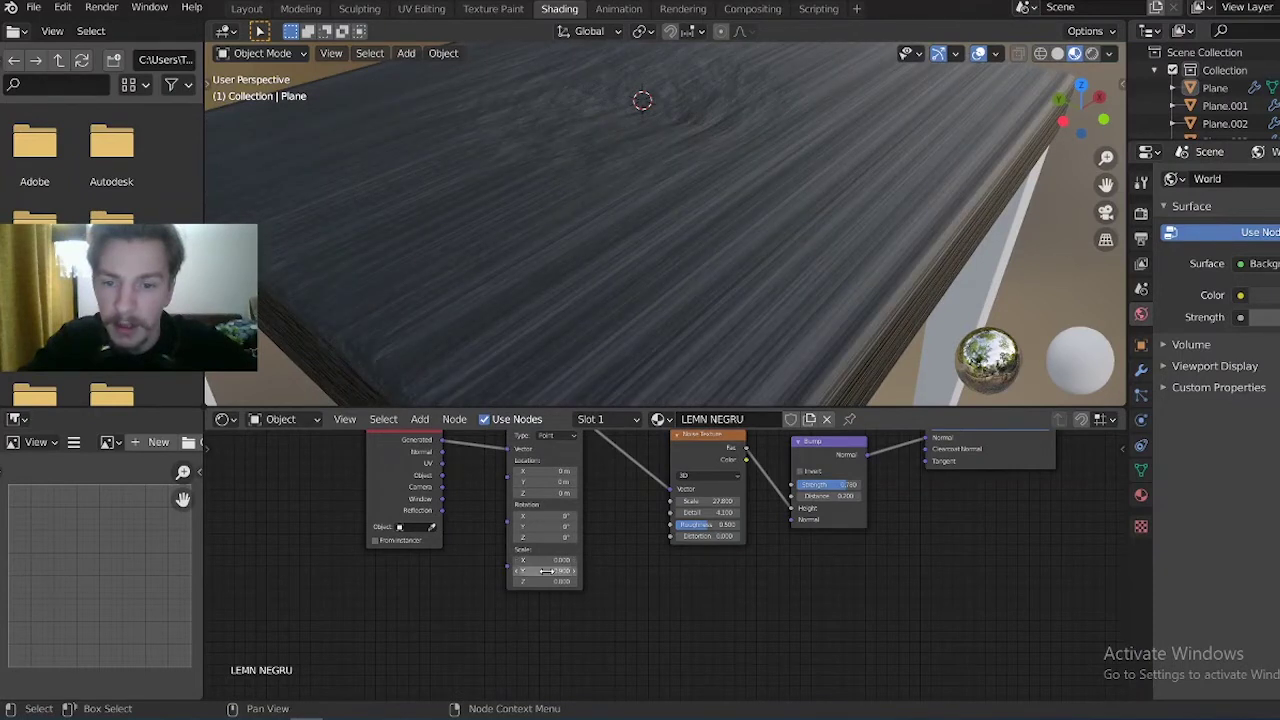
Stretch the Mapping scale to Y 2.2 and Z 2.5, and lower Bump strength to 0.22
{"action": "left_click_drag", "start_coordinate": [545, 570], "coordinate": [580, 570]}
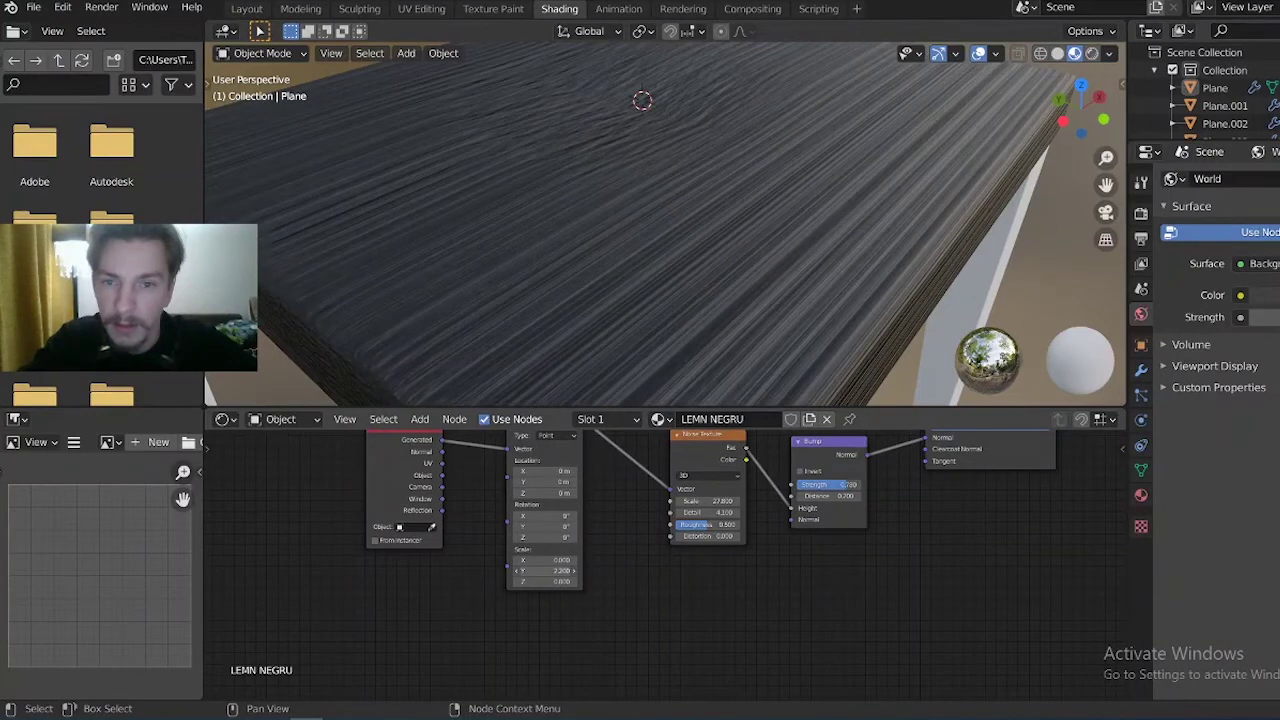
{"action": "mouse_move", "coordinate": [560, 318]}
{"action": "middle_mouse_down"}
{"action": "mouse_move", "coordinate": [586, 284]}
{"action": "mouse_move", "coordinate": [566, 330]}
{"action": "middle_mouse_up"}
{"action": "mouse_move", "coordinate": [545, 581]}
{"action": "left_mouse_down"}
{"action": "mouse_move", "coordinate": [565, 581]}
{"action": "mouse_move", "coordinate": [530, 581]}
{"action": "left_mouse_up"}
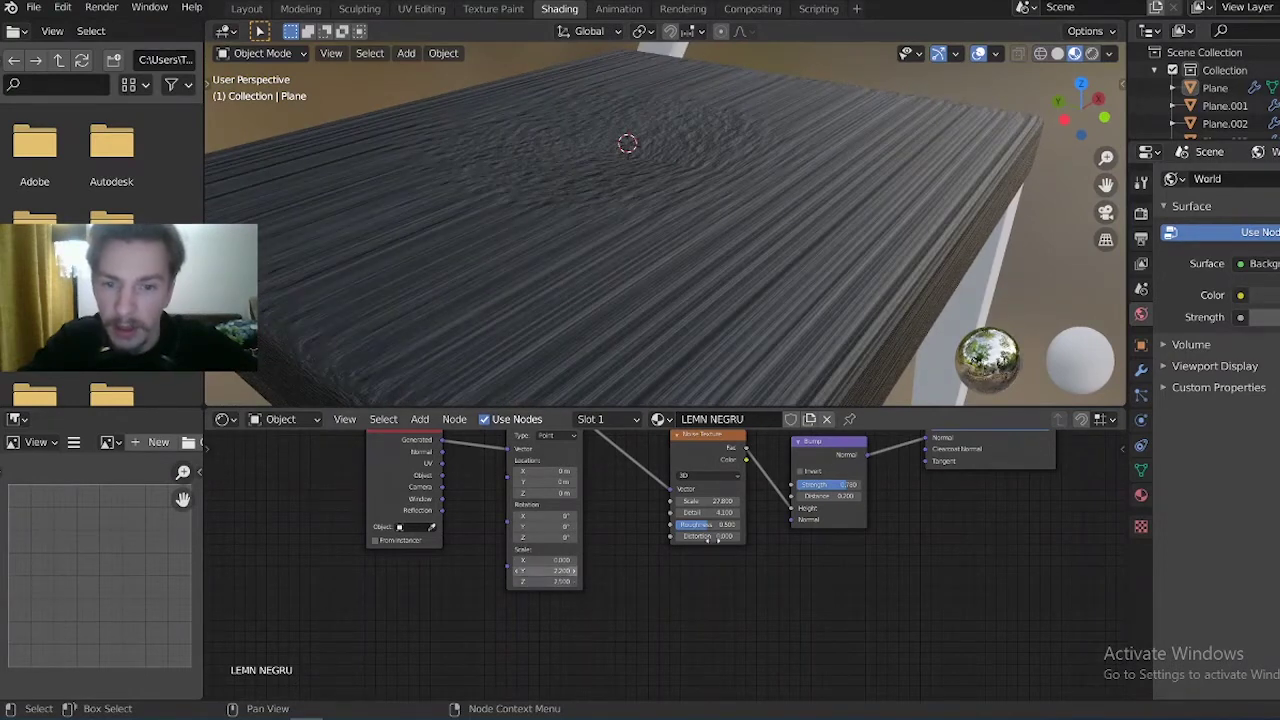
{"action": "left_click_drag", "start_coordinate": [830, 484], "coordinate": [815, 484]}
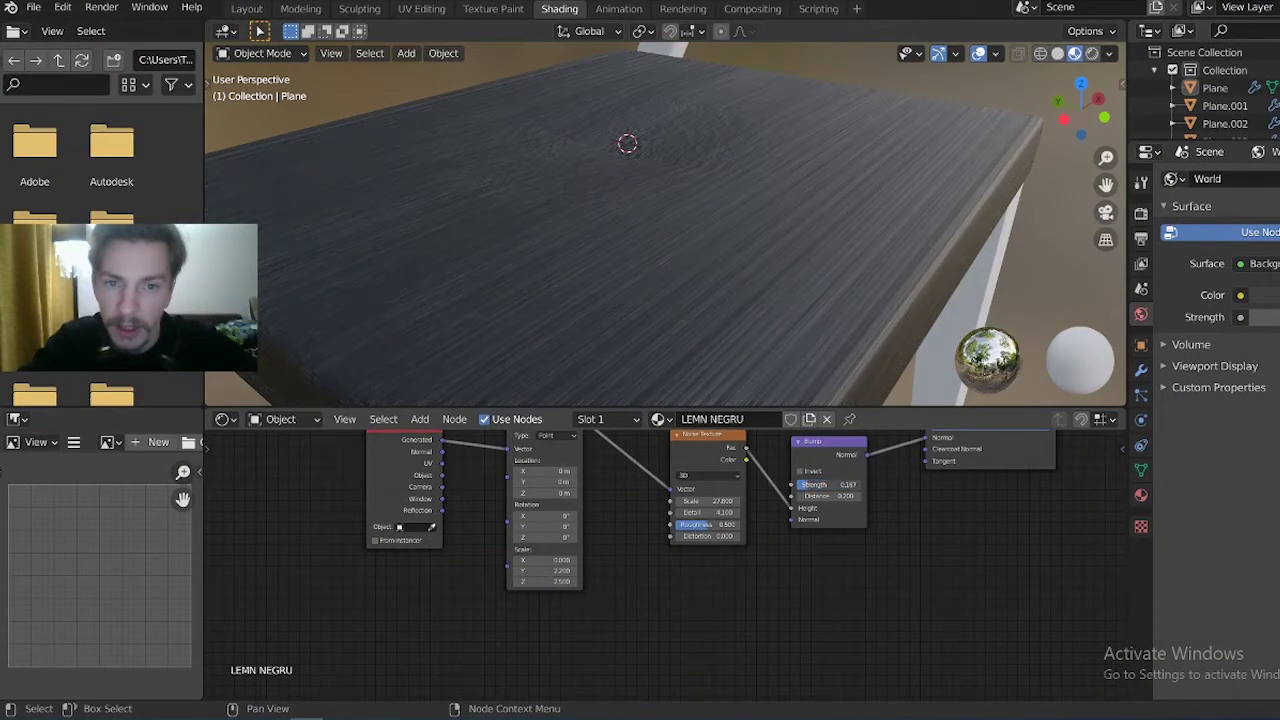
{"action": "mouse_move", "coordinate": [648, 243]}
{"action": "middle_mouse_down"}
{"action": "mouse_move", "coordinate": [515, 291]}
{"action": "mouse_move", "coordinate": [507, 317]}
{"action": "mouse_move", "coordinate": [560, 300]}
{"action": "middle_mouse_up"}
{"action": "scroll", "coordinate": [616, 219], "scroll_direction": "down", "scroll_amount": 5}
Zoom out and orbit the viewport to see the whole chair
{"action": "mouse_move", "coordinate": [616, 219]}
{"action": "middle_mouse_down"}
{"action": "mouse_move", "coordinate": [770, 162]}
{"action": "mouse_move", "coordinate": [748, 171]}
{"action": "mouse_move", "coordinate": [751, 151]}
{"action": "mouse_move", "coordinate": [721, 129]}
{"action": "mouse_move", "coordinate": [642, 127]}
{"action": "mouse_move", "coordinate": [667, 235]}
{"action": "mouse_move", "coordinate": [651, 260]}
{"action": "mouse_move", "coordinate": [683, 214]}
{"action": "middle_mouse_up"}
{"action": "middle_click_drag", "start_coordinate": [872, 627], "coordinate": [599, 674]}
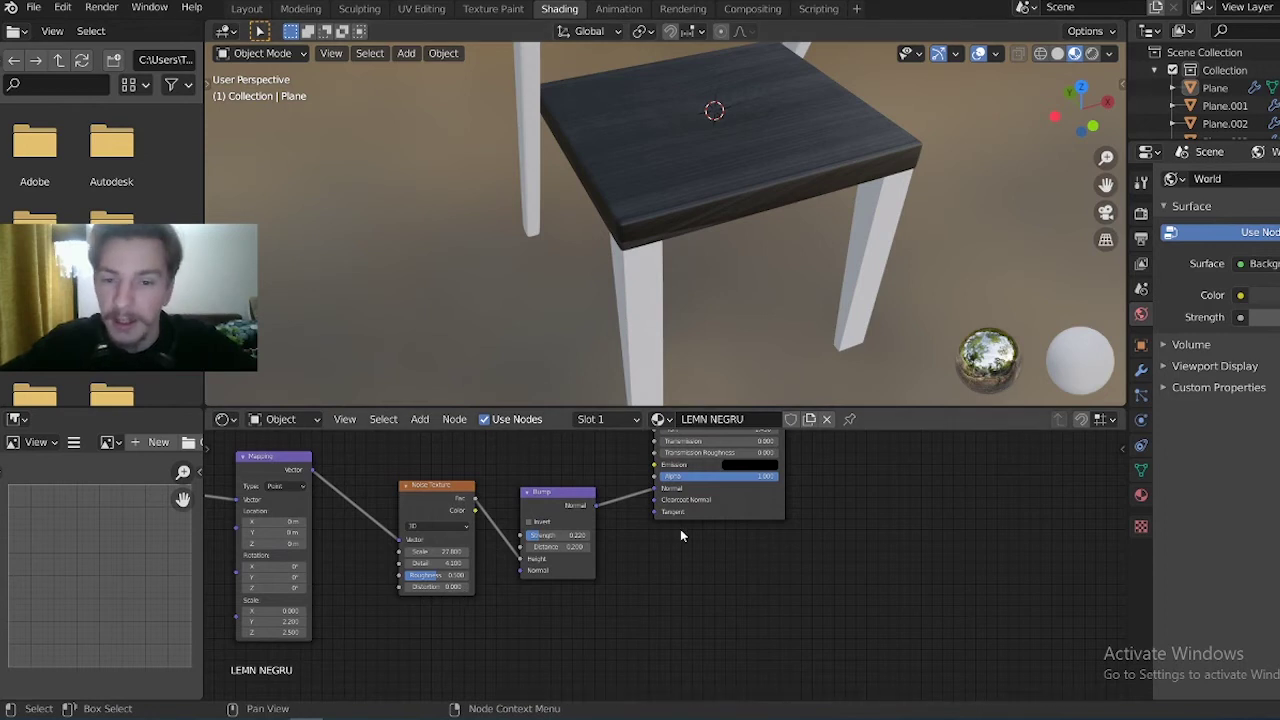
{"action": "middle_click_drag", "start_coordinate": [682, 237], "coordinate": [686, 232]}
{"action": "scroll", "coordinate": [686, 232], "scroll_direction": "down", "scroll_amount": 5}
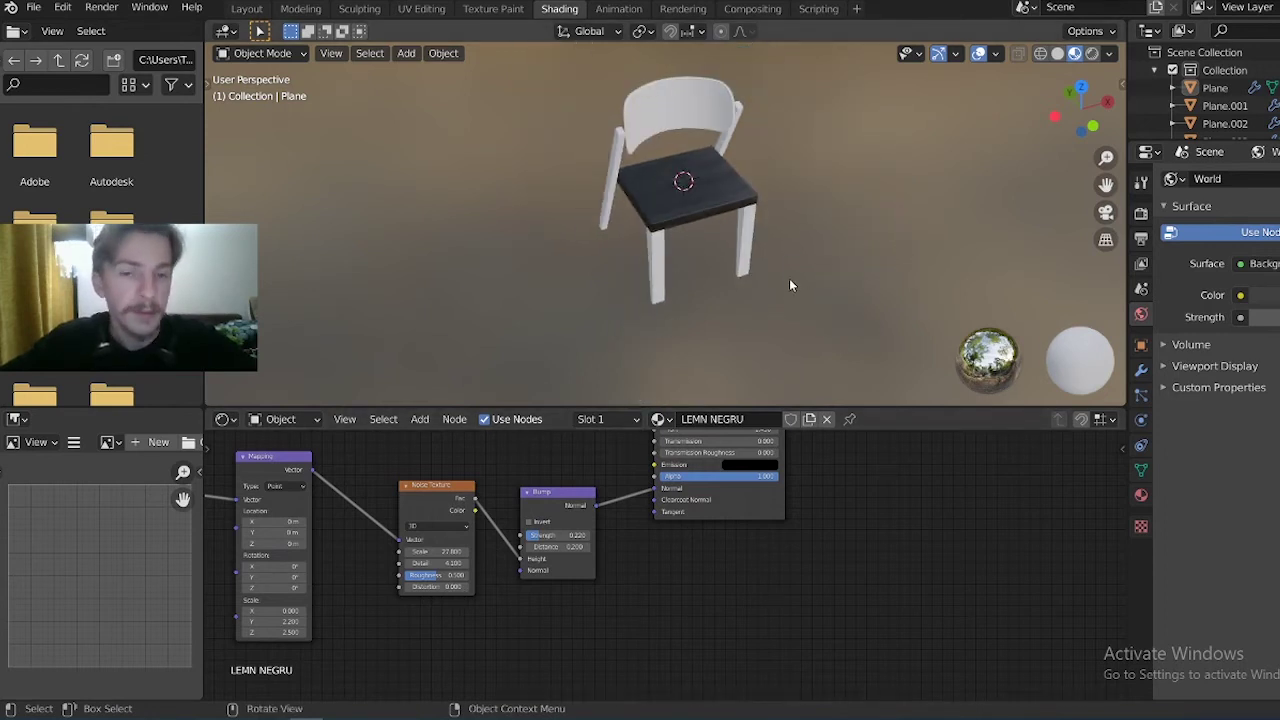
{"action": "middle_click_drag", "start_coordinate": [789, 285], "coordinate": [813, 268]}
{"action": "scroll", "coordinate": [1106, 157], "scroll_direction": "up", "scroll_amount": 3}
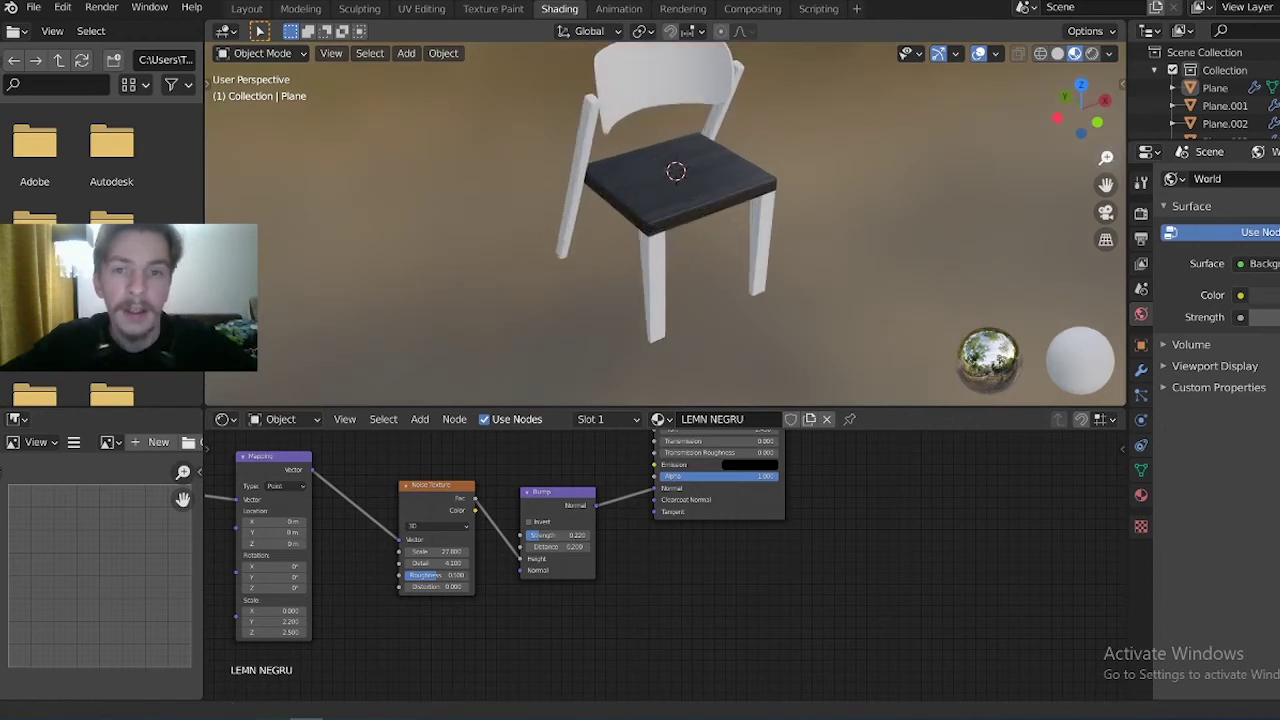
{"action": "mouse_move", "coordinate": [547, 166]}
{"action": "middle_mouse_down", "text": "shift"}
{"action": "mouse_move", "coordinate": [473, 350]}
{"action": "mouse_move", "coordinate": [546, 252]}
{"action": "middle_mouse_up", "text": "shift"}
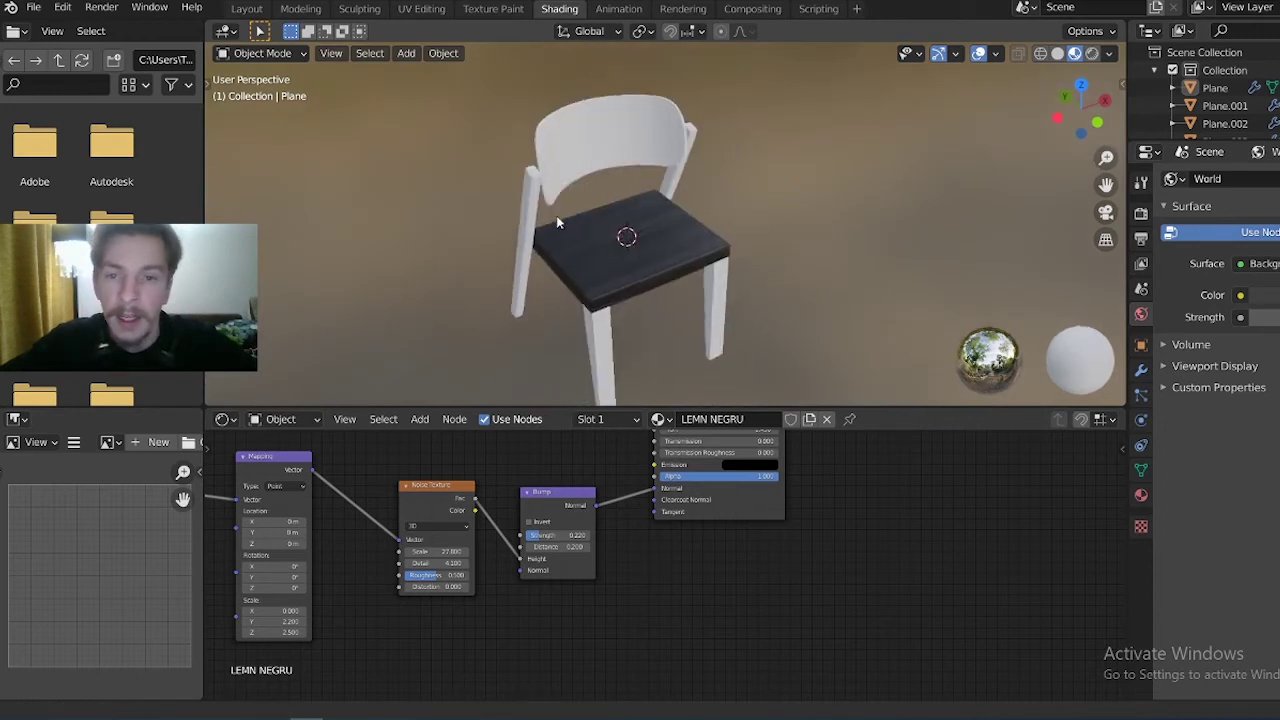
Frame the node tree and select the white backrest, Plane.003, showing its empty material
{"action": "middle_click_drag", "start_coordinate": [580, 502], "coordinate": [604, 590]}
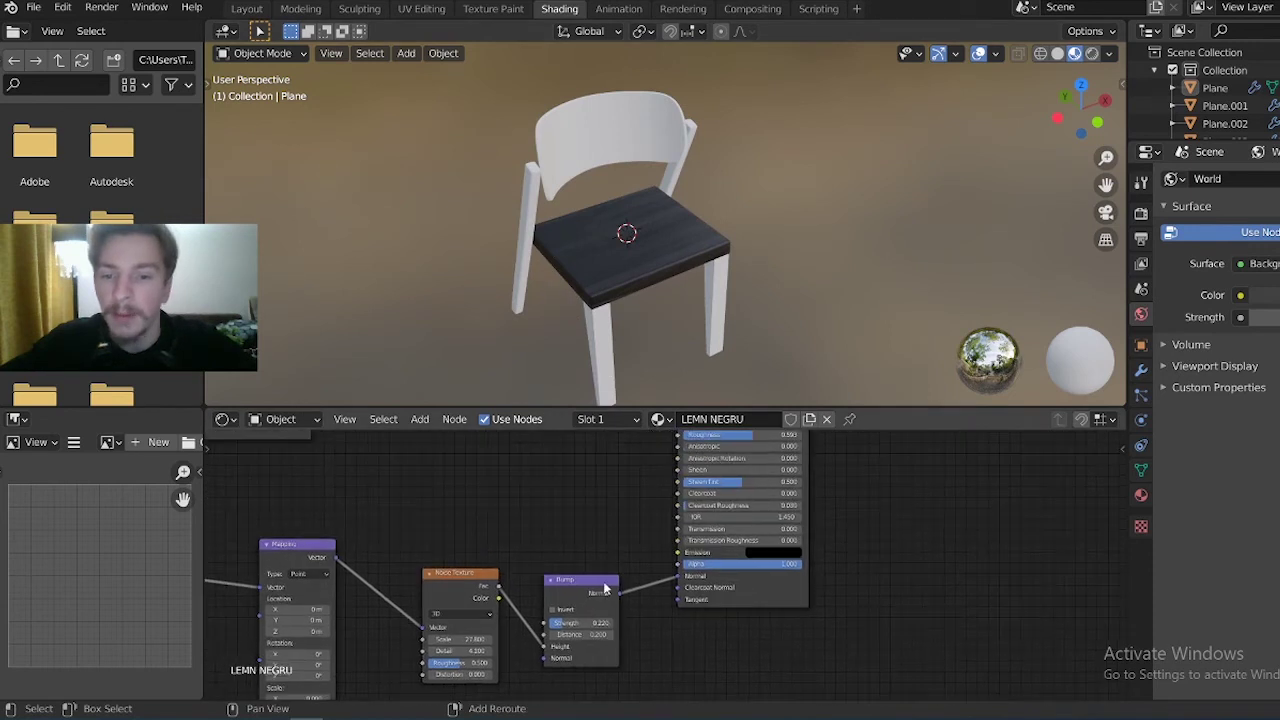
{"action": "scroll", "coordinate": [650, 580], "scroll_direction": "down", "scroll_amount": 2}
{"action": "scroll", "coordinate": [642, 581], "scroll_direction": "down", "scroll_amount": 1}
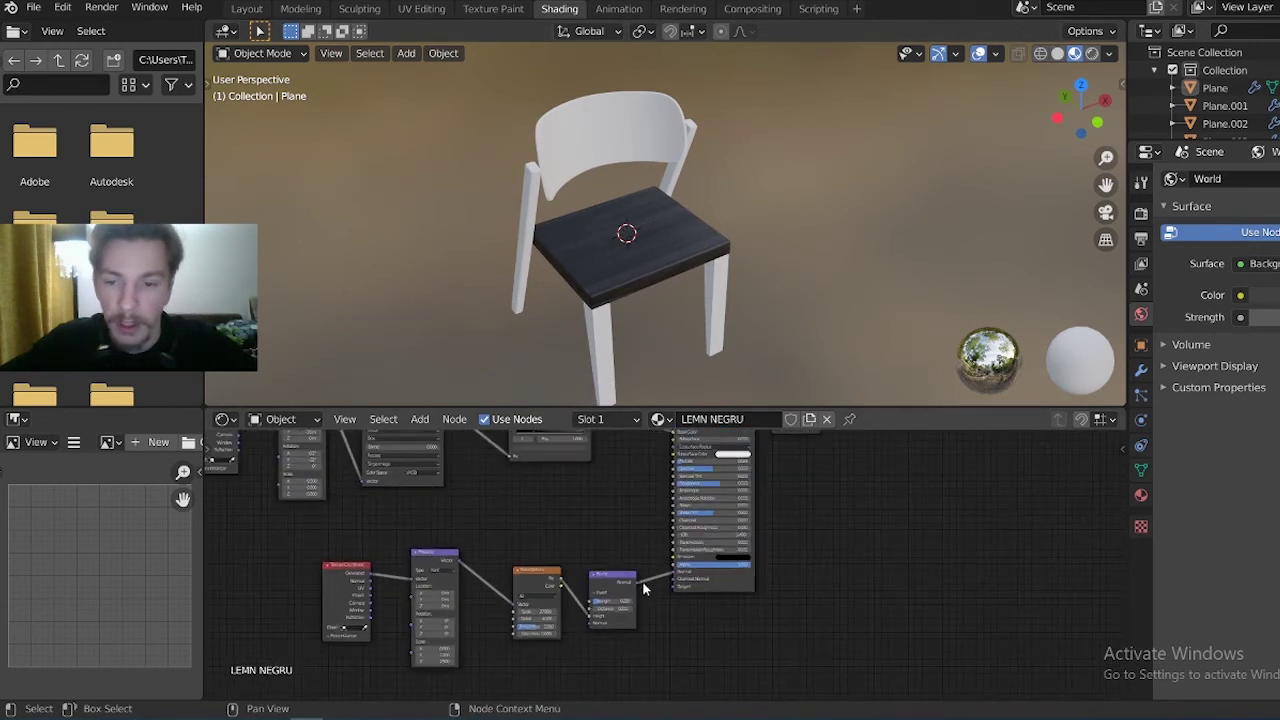
{"action": "scroll", "coordinate": [642, 583], "scroll_direction": "down", "scroll_amount": 1}
{"action": "middle_click_drag", "start_coordinate": [581, 549], "coordinate": [591, 586]}
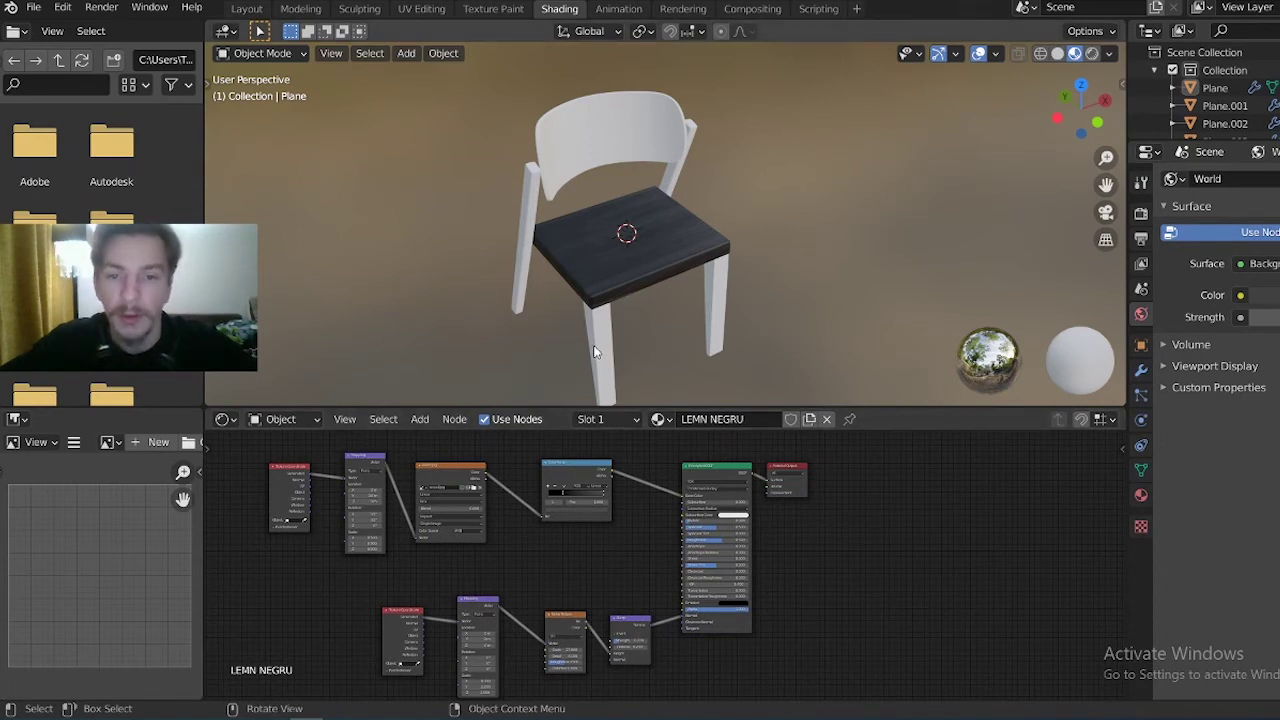
{"action": "left_click", "coordinate": [671, 303]}
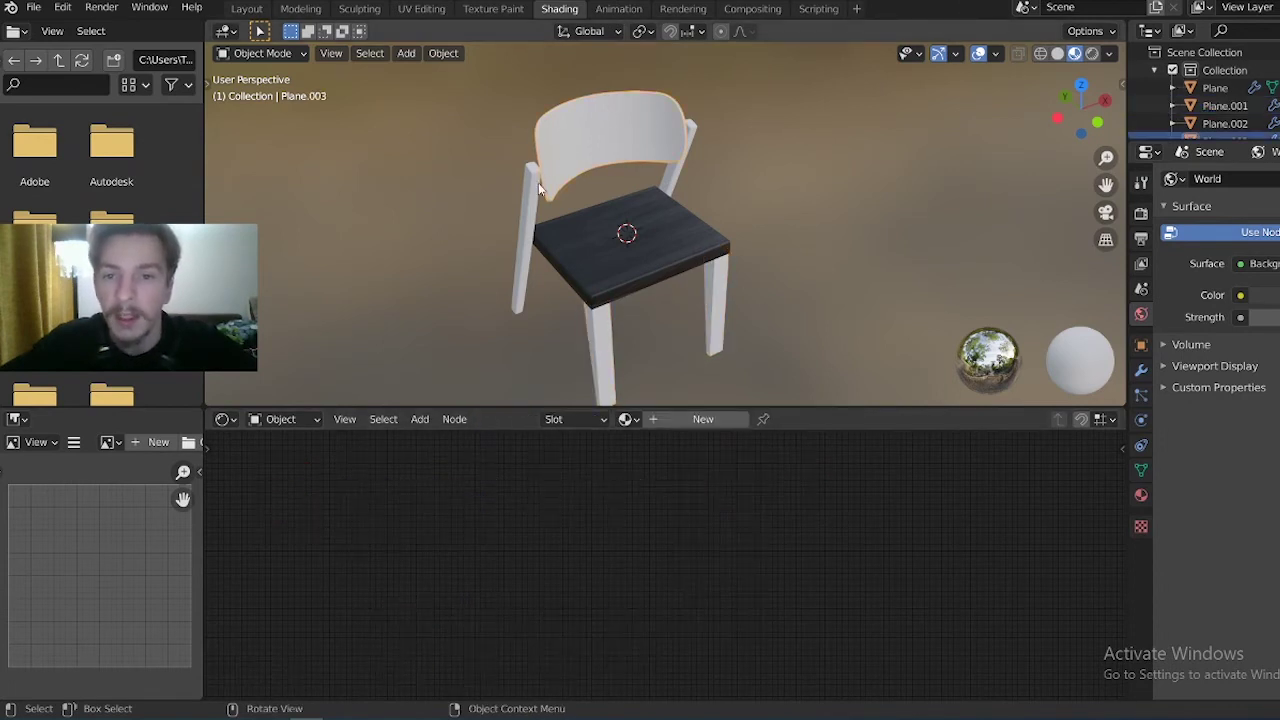
{"action": "left_click", "coordinate": [538, 182]}
Assign the existing LEMN NEGRU material to the white front legs
{"action": "left_click", "coordinate": [598, 348]}
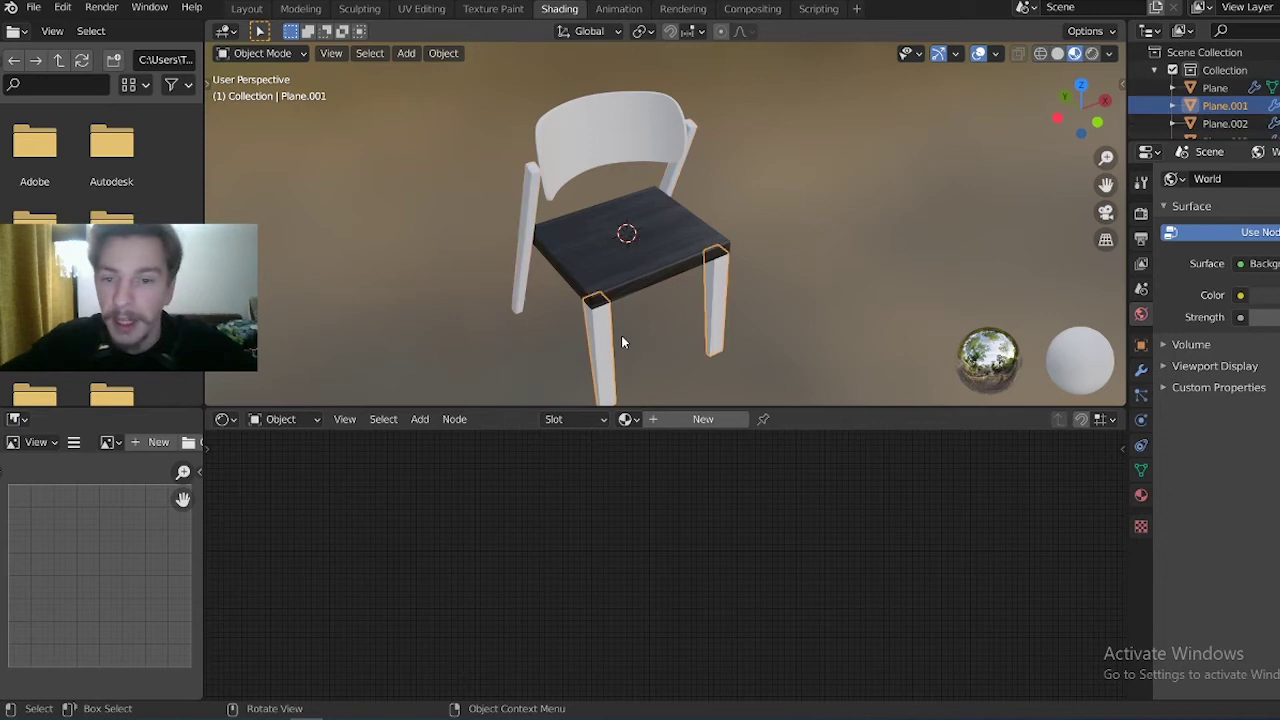
{"action": "left_click", "coordinate": [629, 420]}
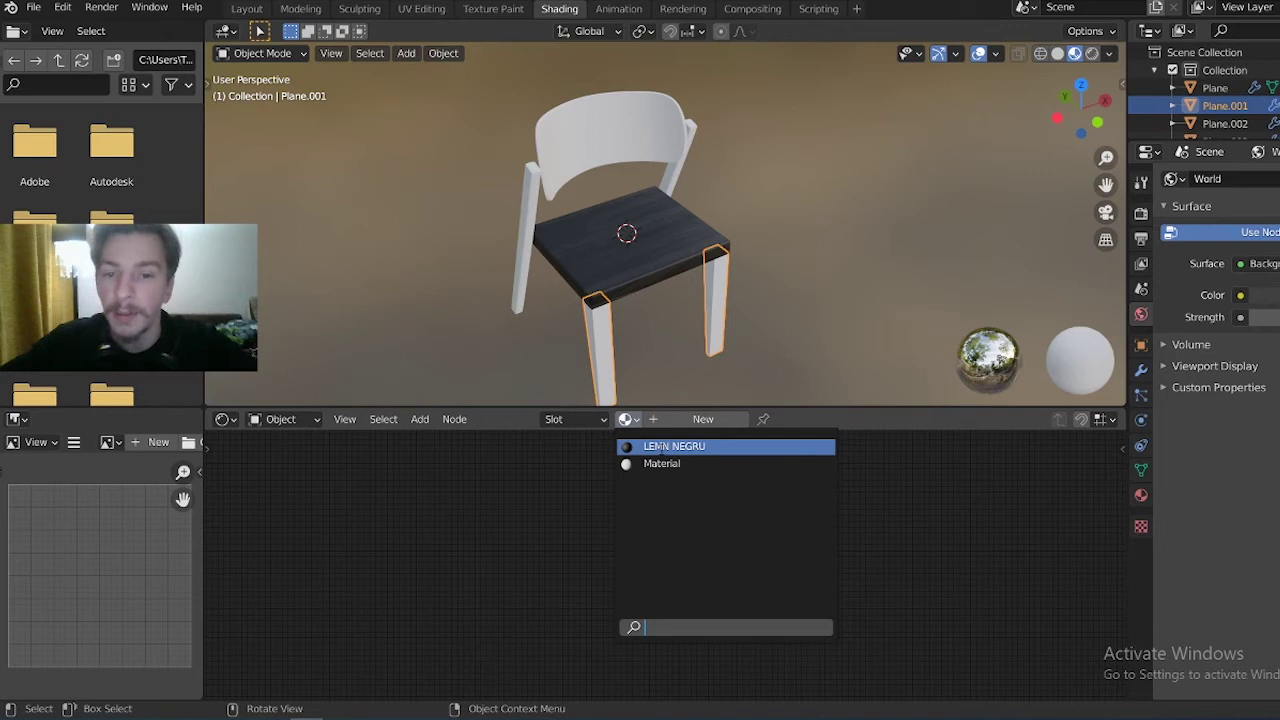
{"action": "left_click", "coordinate": [660, 450]}
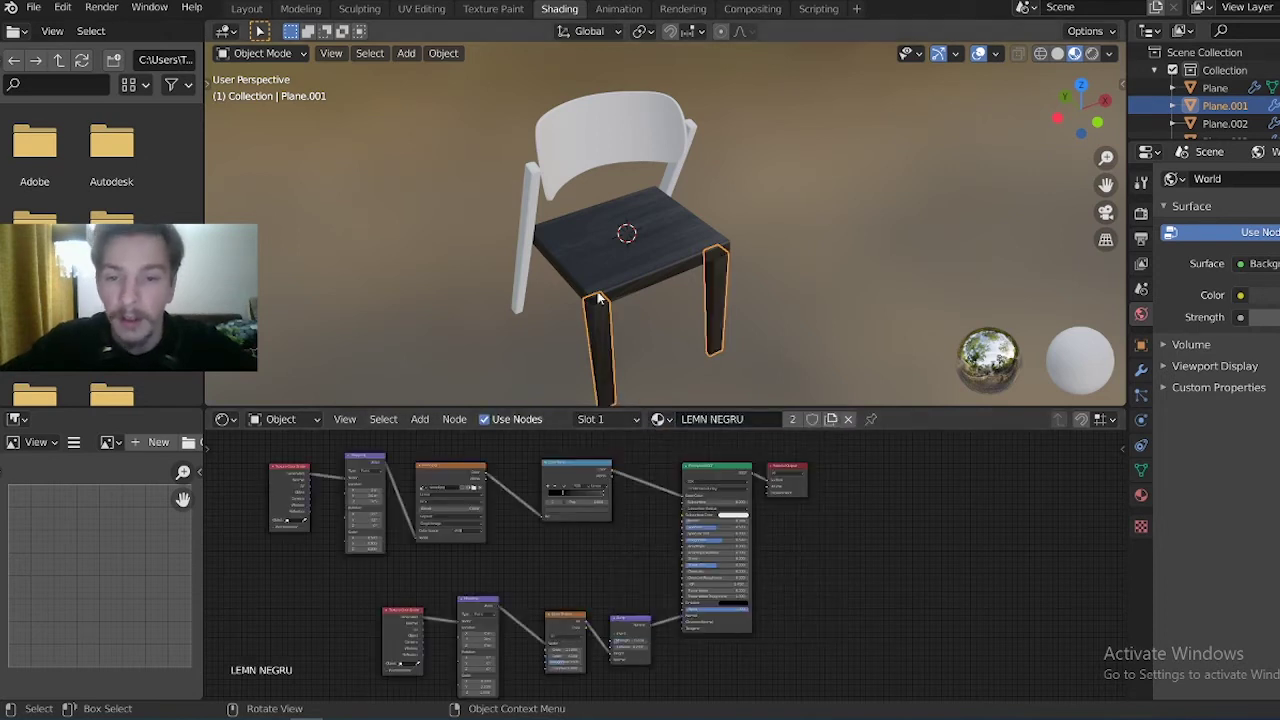
{"action": "mouse_move", "coordinate": [600, 225]}
{"action": "middle_mouse_down"}
{"action": "mouse_move", "coordinate": [588, 195]}
{"action": "mouse_move", "coordinate": [621, 210]}
{"action": "mouse_move", "coordinate": [497, 218]}
{"action": "middle_mouse_up"}
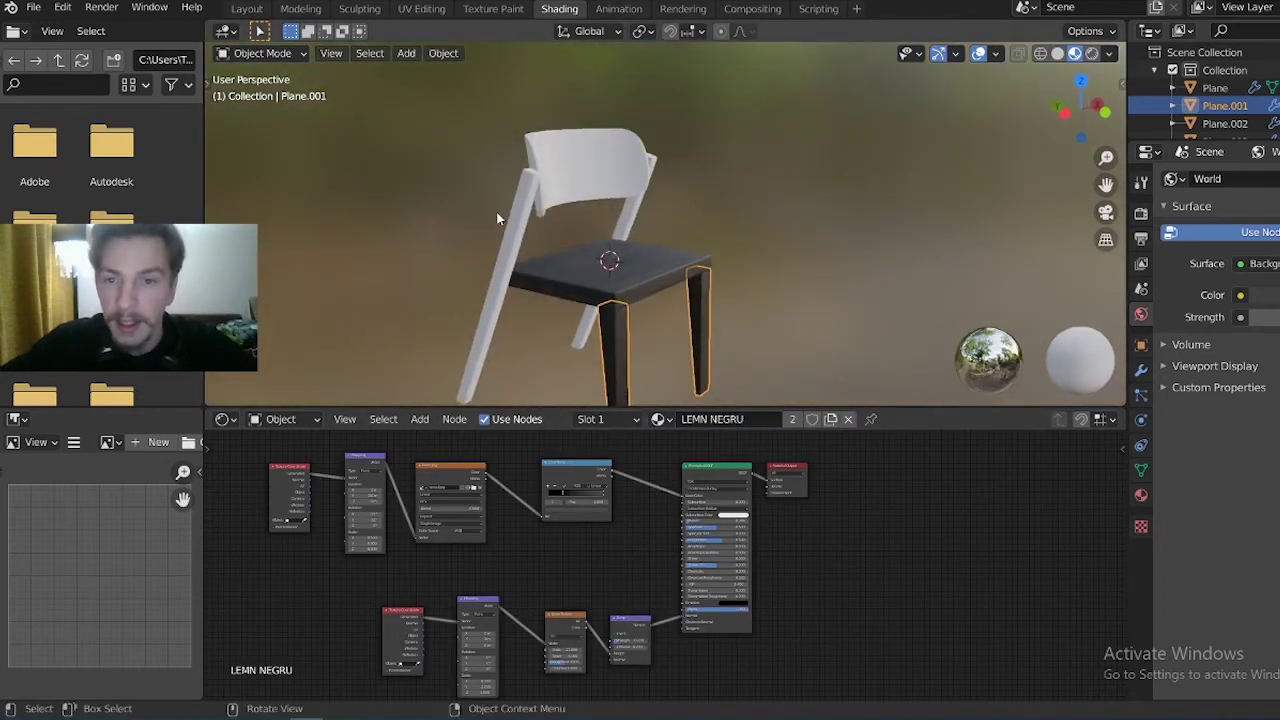
Assign LEMN NEGRU to the back legs and the backrest as well
{"action": "left_click", "coordinate": [519, 236]}
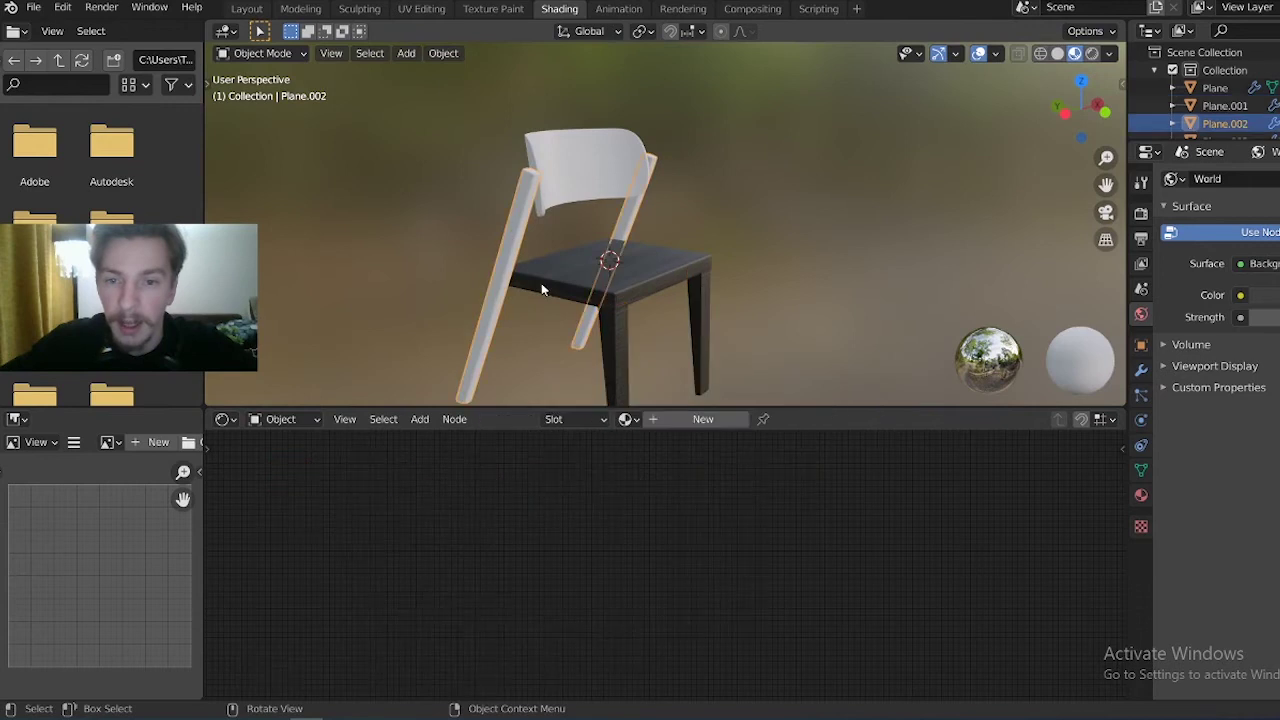
{"action": "left_click", "coordinate": [630, 420]}
{"action": "left_click", "coordinate": [652, 451]}
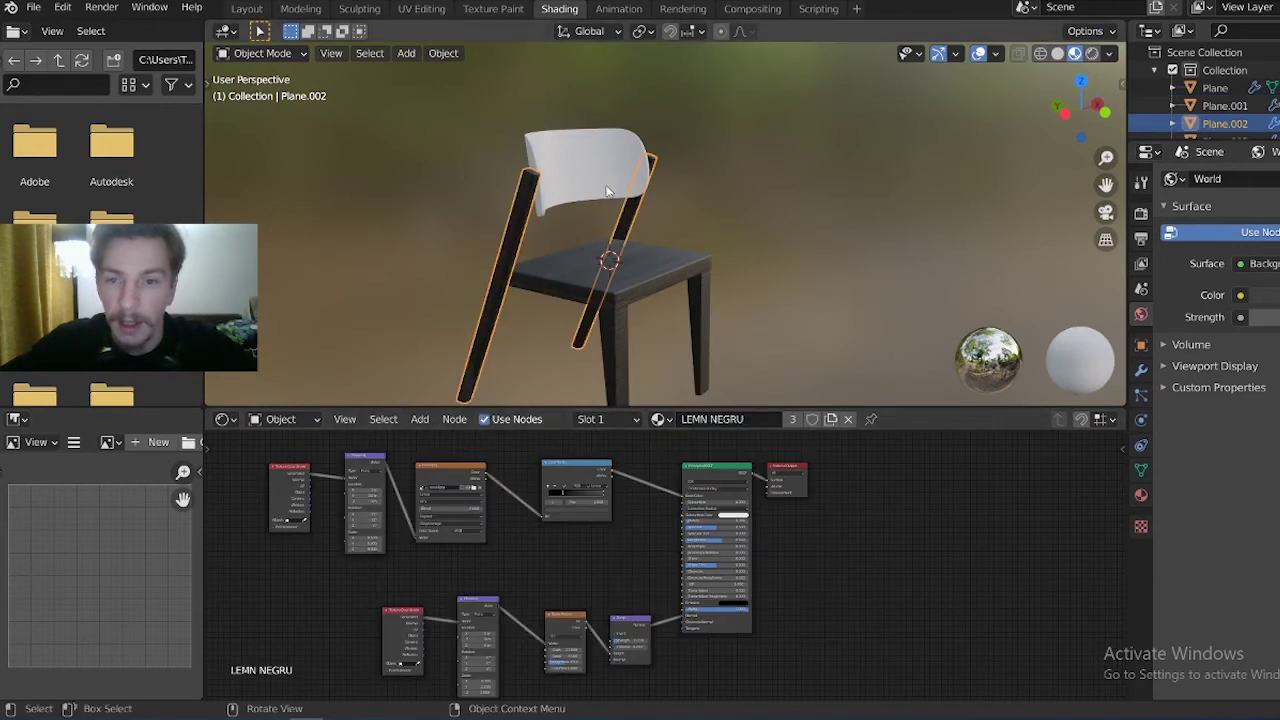
{"action": "left_click", "coordinate": [603, 168]}
{"action": "left_click", "coordinate": [630, 420]}
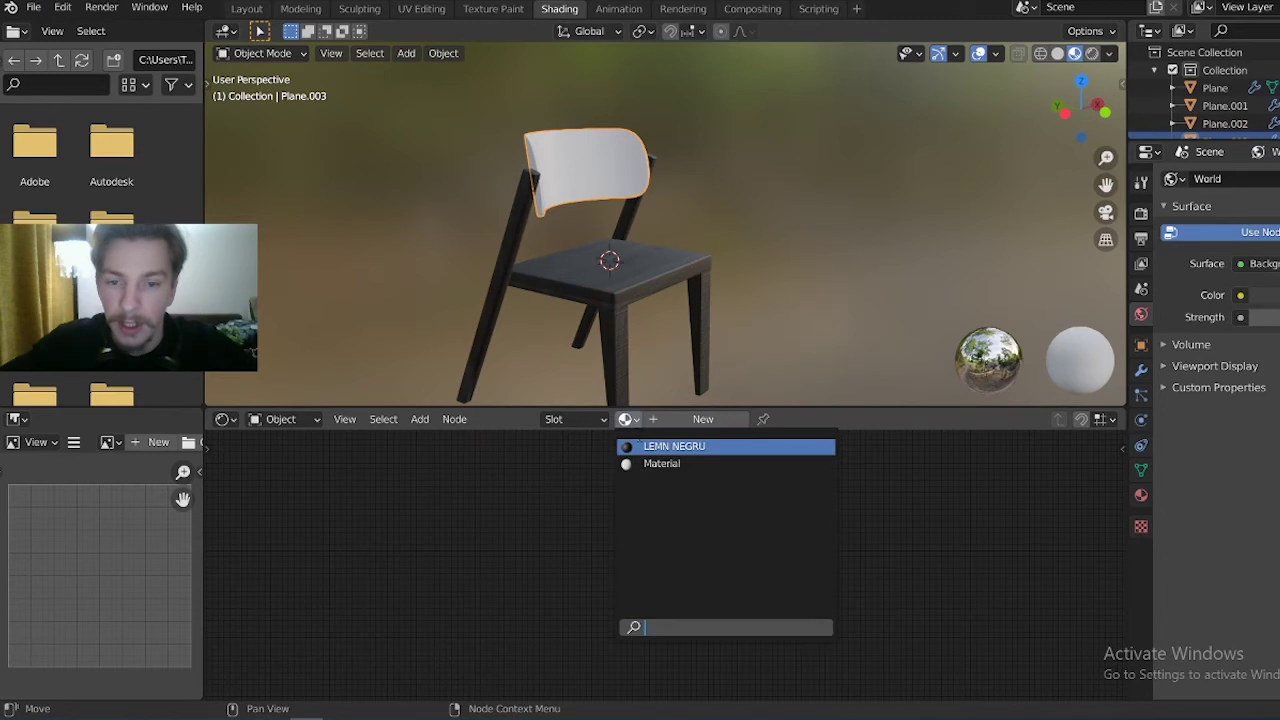
{"action": "left_click", "coordinate": [646, 447]}
{"action": "mouse_move", "coordinate": [703, 357]}
{"action": "middle_mouse_down"}
{"action": "mouse_move", "coordinate": [652, 365]}
{"action": "mouse_move", "coordinate": [697, 325]}
{"action": "mouse_move", "coordinate": [734, 208]}
{"action": "mouse_move", "coordinate": [725, 243]}
{"action": "mouse_move", "coordinate": [695, 138]}
{"action": "mouse_move", "coordinate": [660, 258]}
{"action": "mouse_move", "coordinate": [666, 227]}
{"action": "mouse_move", "coordinate": [603, 263]}
{"action": "mouse_move", "coordinate": [664, 292]}
{"action": "mouse_move", "coordinate": [711, 286]}
{"action": "mouse_move", "coordinate": [834, 225]}
{"action": "middle_mouse_up"}
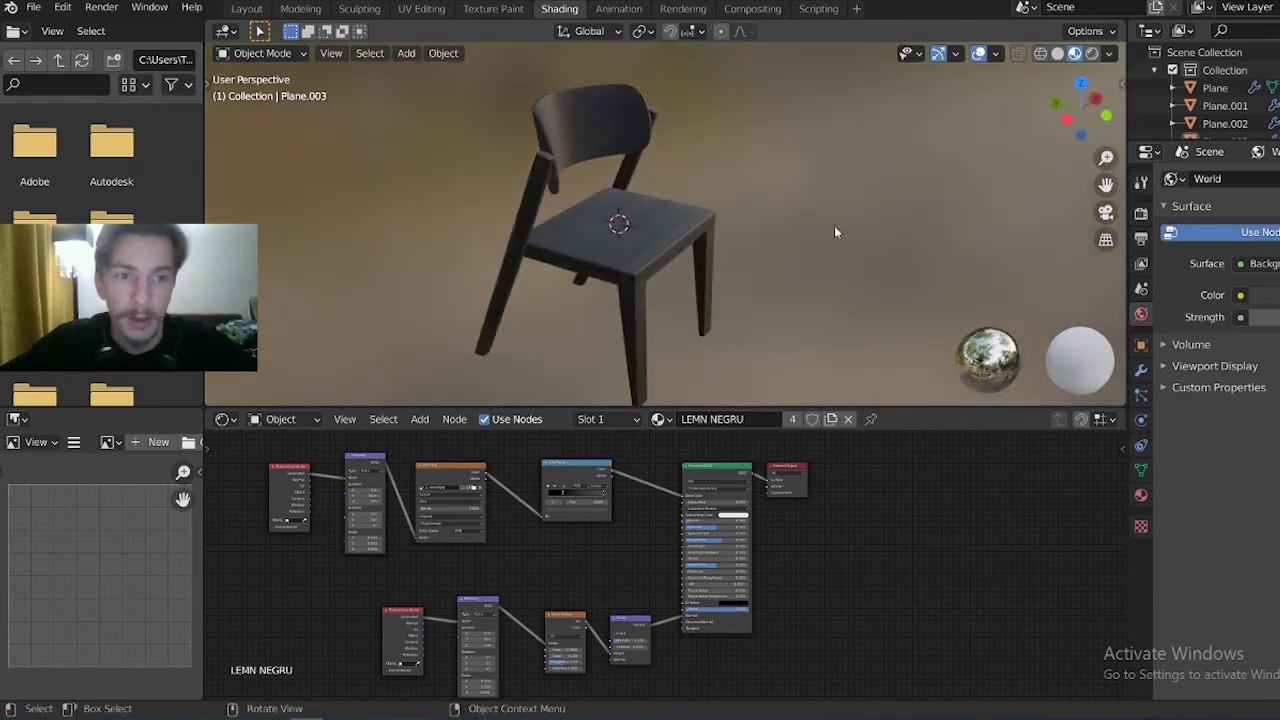
Switch to the Animation workspace and frame the whole chair
{"action": "left_click", "coordinate": [620, 10]}
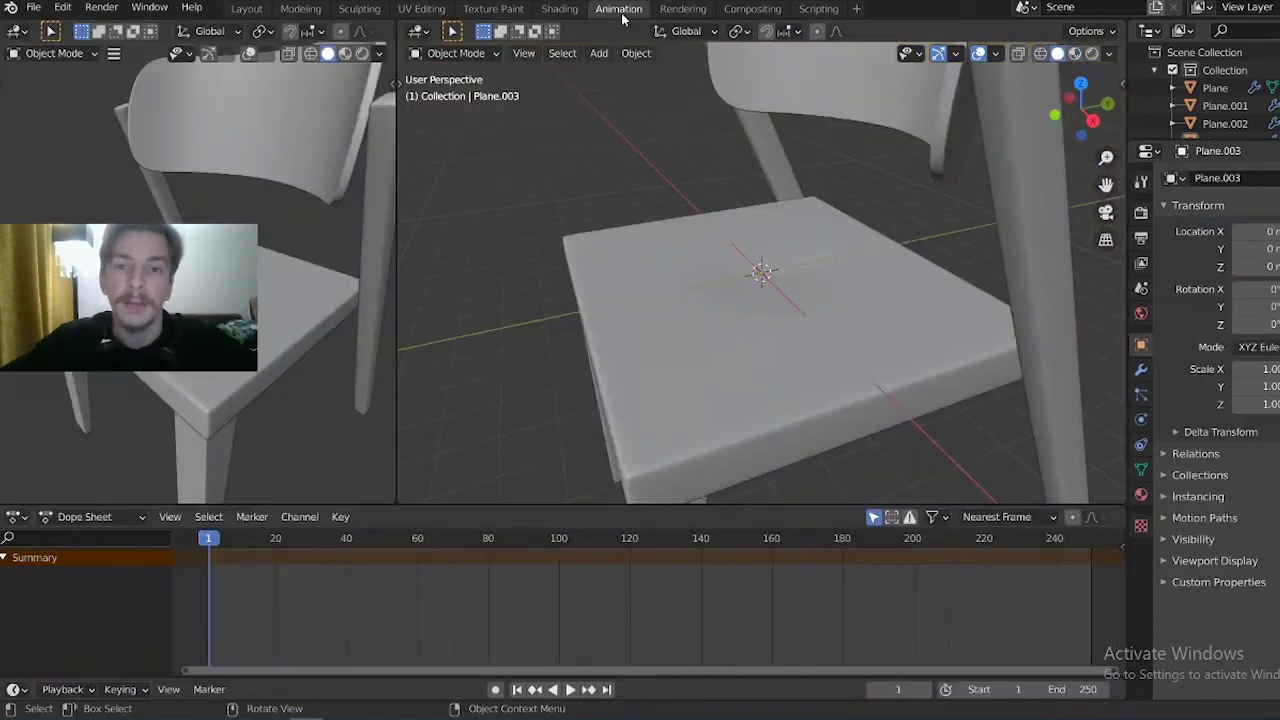
{"action": "mouse_move", "coordinate": [547, 193]}
{"action": "middle_mouse_down"}
{"action": "mouse_move", "coordinate": [749, 274]}
{"action": "mouse_move", "coordinate": [801, 263]}
{"action": "middle_mouse_up"}
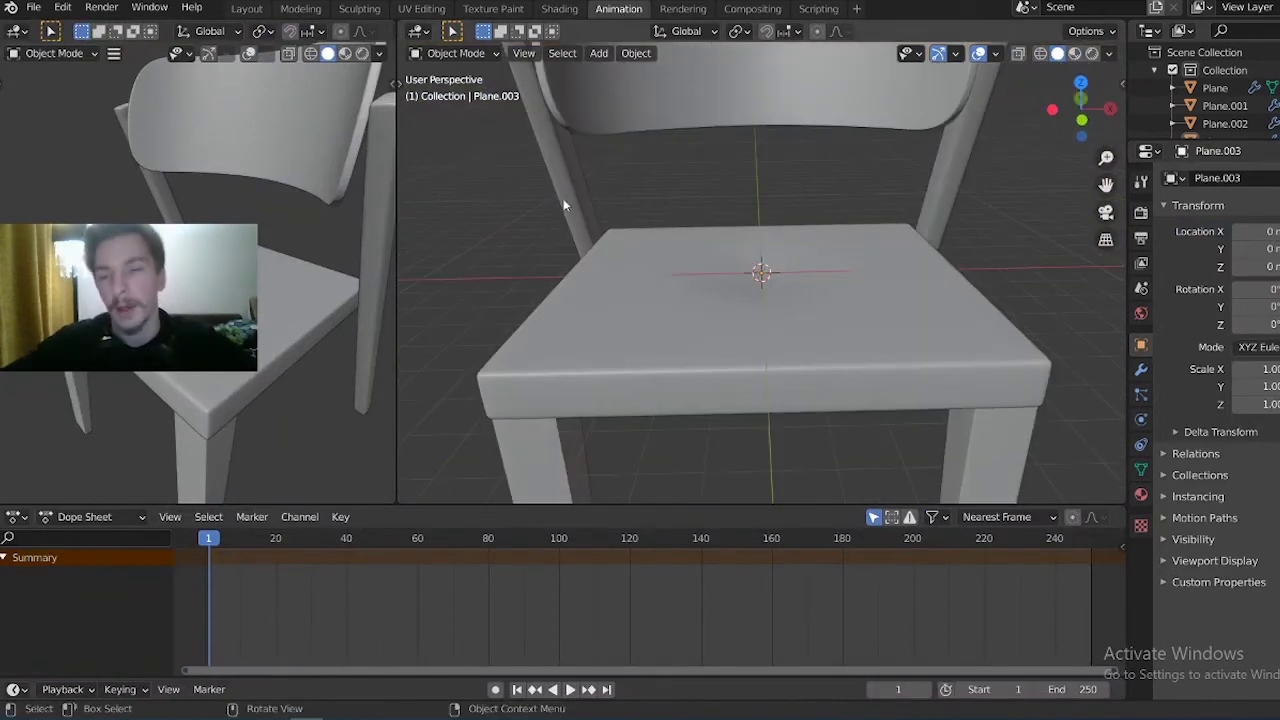
{"action": "left_click_drag", "start_coordinate": [1106, 158], "coordinate": [1106, 270]}
{"action": "mouse_move", "coordinate": [534, 276]}
{"action": "middle_mouse_down"}
{"action": "mouse_move", "coordinate": [675, 284]}
{"action": "mouse_move", "coordinate": [604, 282]}
{"action": "middle_mouse_up"}
{"action": "mouse_move", "coordinate": [583, 324]}
{"action": "middle_mouse_down"}
{"action": "mouse_move", "coordinate": [674, 274]}
{"action": "mouse_move", "coordinate": [634, 321]}
{"action": "middle_mouse_up"}
Select every chair part and move the chair along Z
{"action": "key", "text": "a"}
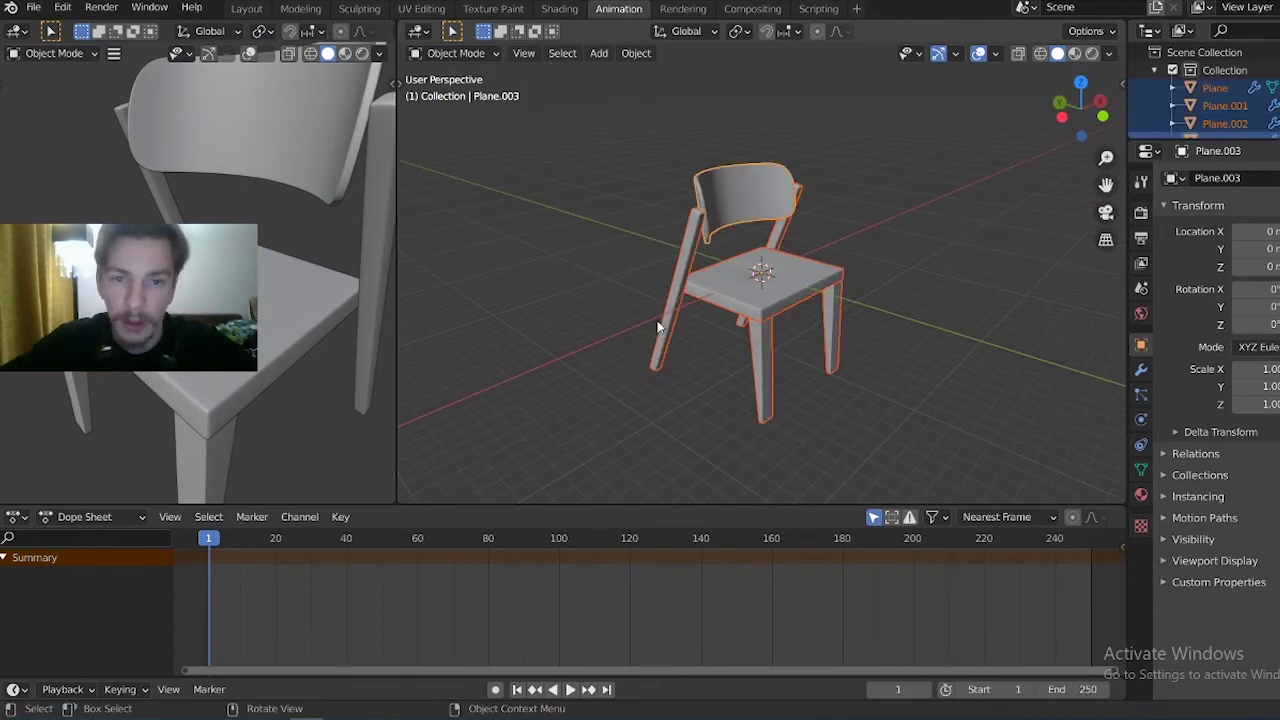
{"action": "key", "text": "g"}
{"action": "key", "text": "z"}
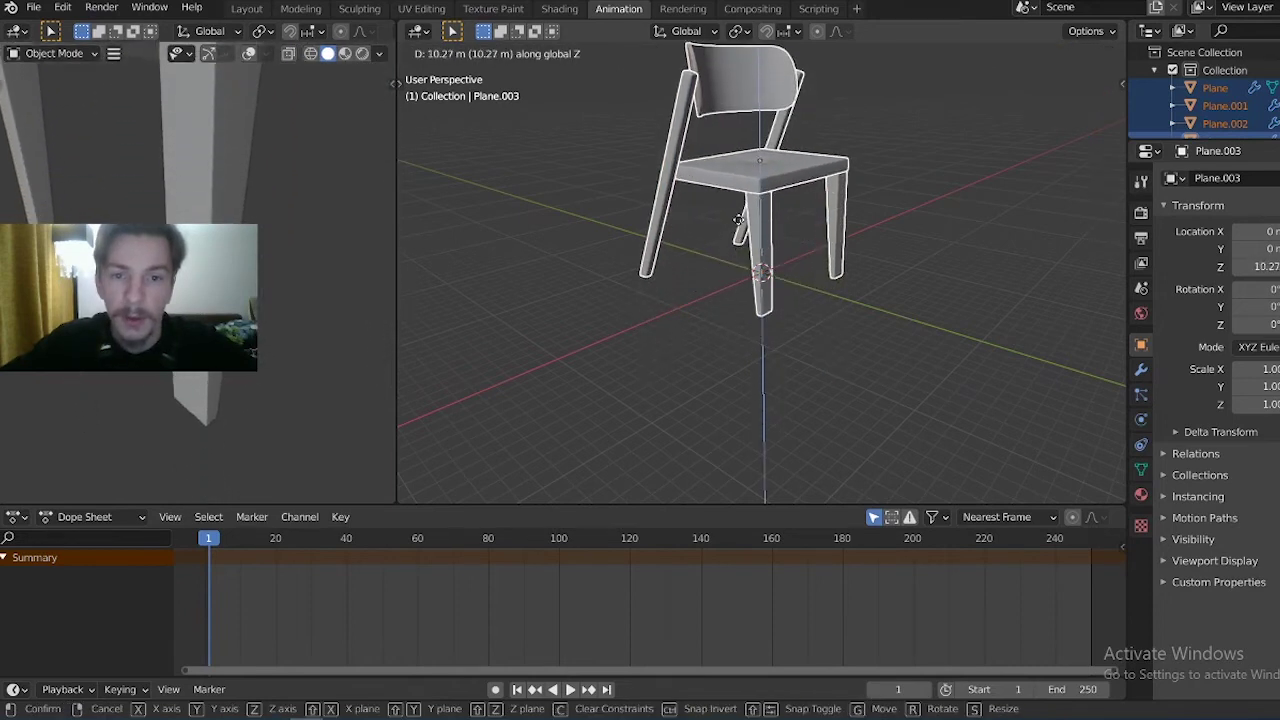
{"action": "left_click", "coordinate": [757, 187]}
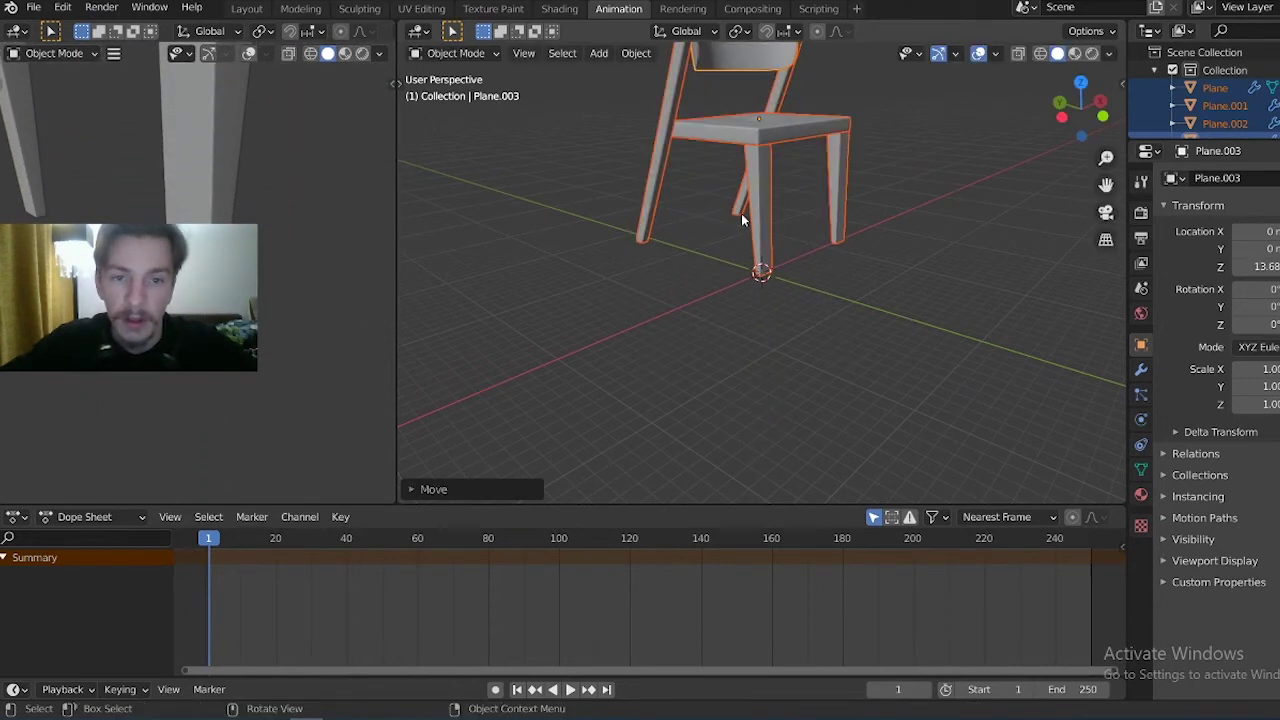
{"action": "mouse_move", "coordinate": [742, 224]}
{"action": "middle_mouse_down"}
{"action": "mouse_move", "coordinate": [657, 244]}
{"action": "mouse_move", "coordinate": [658, 199]}
{"action": "mouse_move", "coordinate": [660, 226]}
{"action": "middle_mouse_up"}
In side orthographic view, lower the chair along Z until its legs rest on the ground line
{"action": "left_click", "coordinate": [1109, 106]}
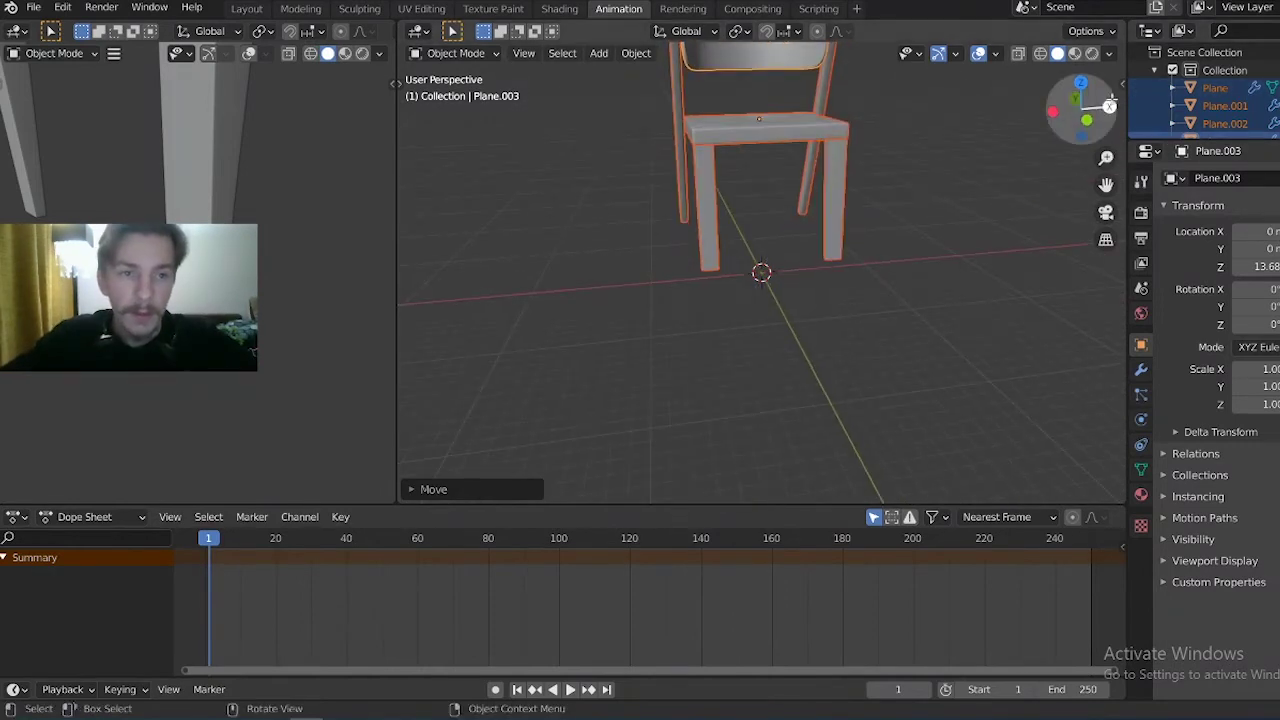
{"action": "key", "text": "g"}
{"action": "key", "text": "z"}
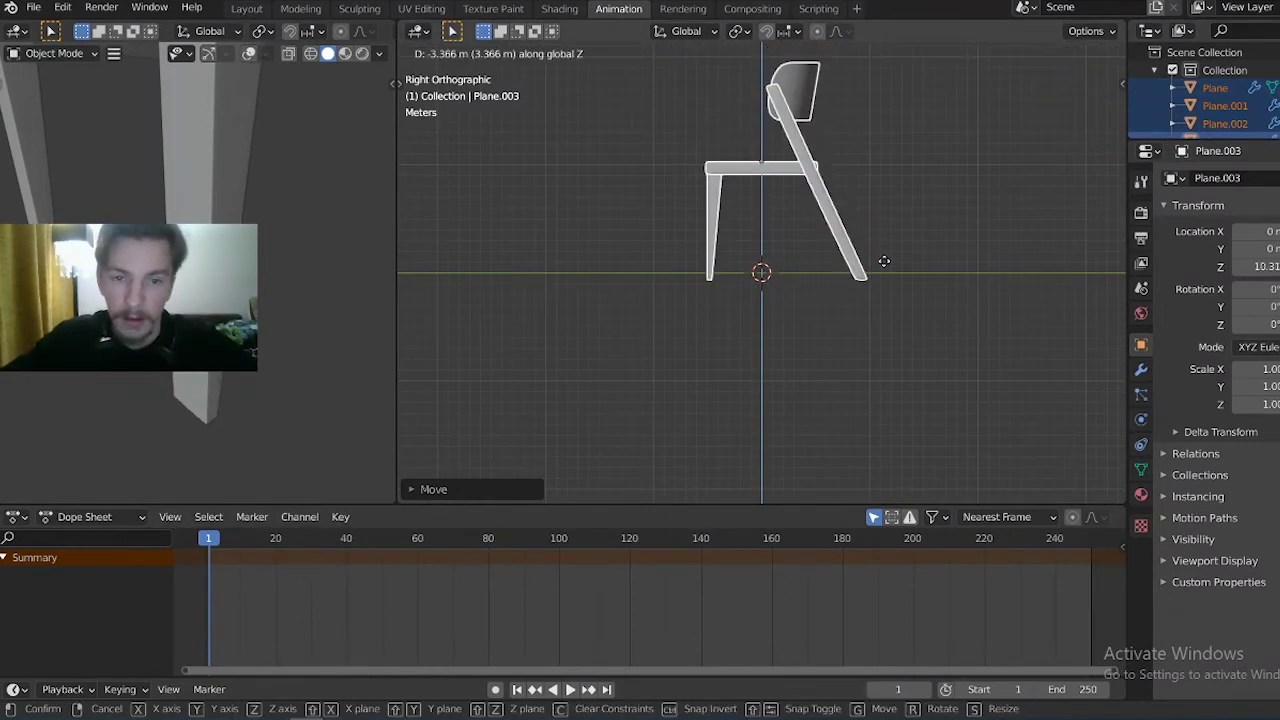
{"action": "left_click", "coordinate": [892, 253]}
{"action": "mouse_move", "coordinate": [680, 223]}
{"action": "middle_mouse_down"}
{"action": "mouse_move", "coordinate": [925, 277]}
{"action": "mouse_move", "coordinate": [924, 297]}
{"action": "mouse_move", "coordinate": [1078, 169]}
{"action": "middle_mouse_up"}
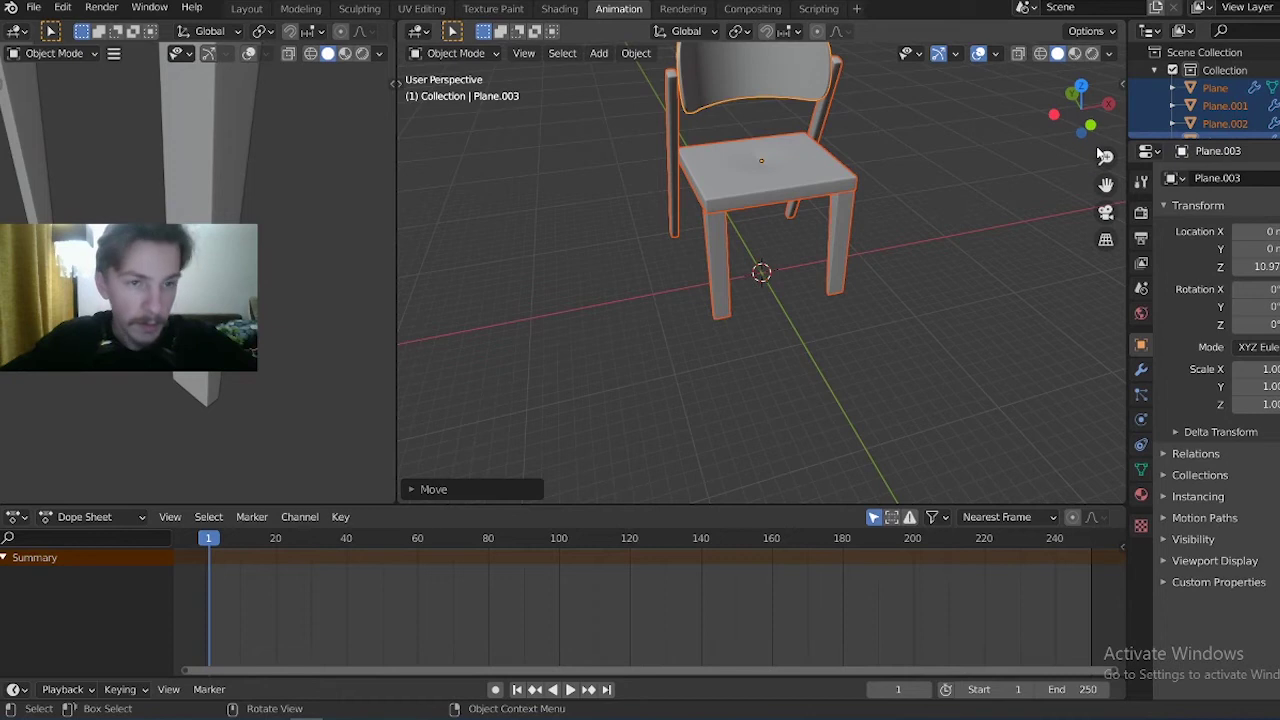
{"action": "left_click_drag", "start_coordinate": [1100, 155], "coordinate": [1100, 200]}
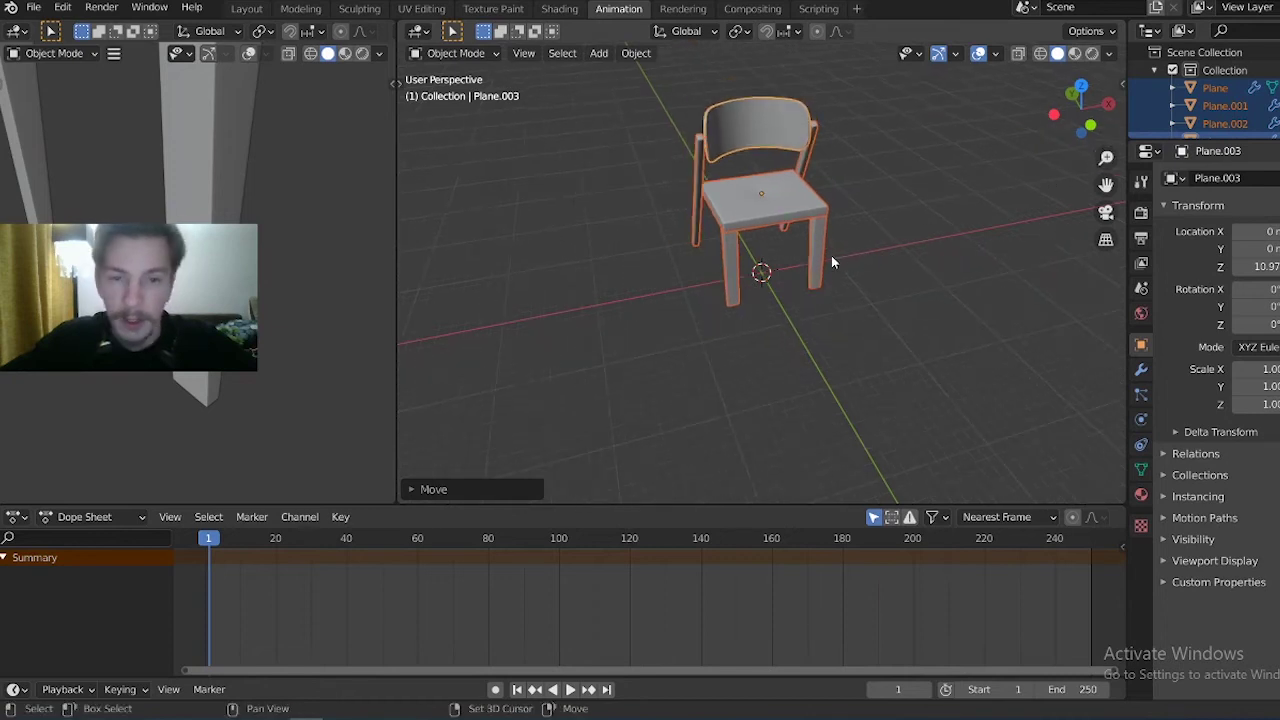
{"action": "key", "text": "shift+a"}
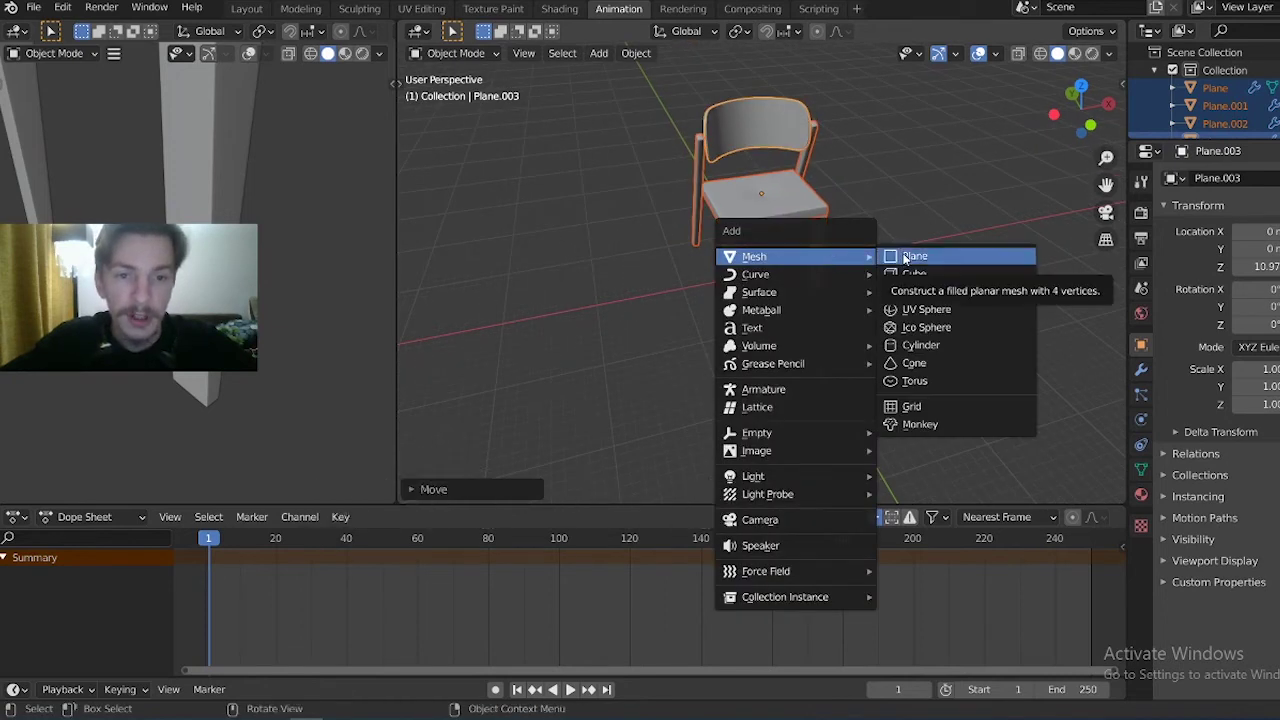
Add a plane, scale it up into a floor and move it under the chair along X and Y
{"action": "left_click", "coordinate": [905, 259]}
{"action": "key", "text": "s"}
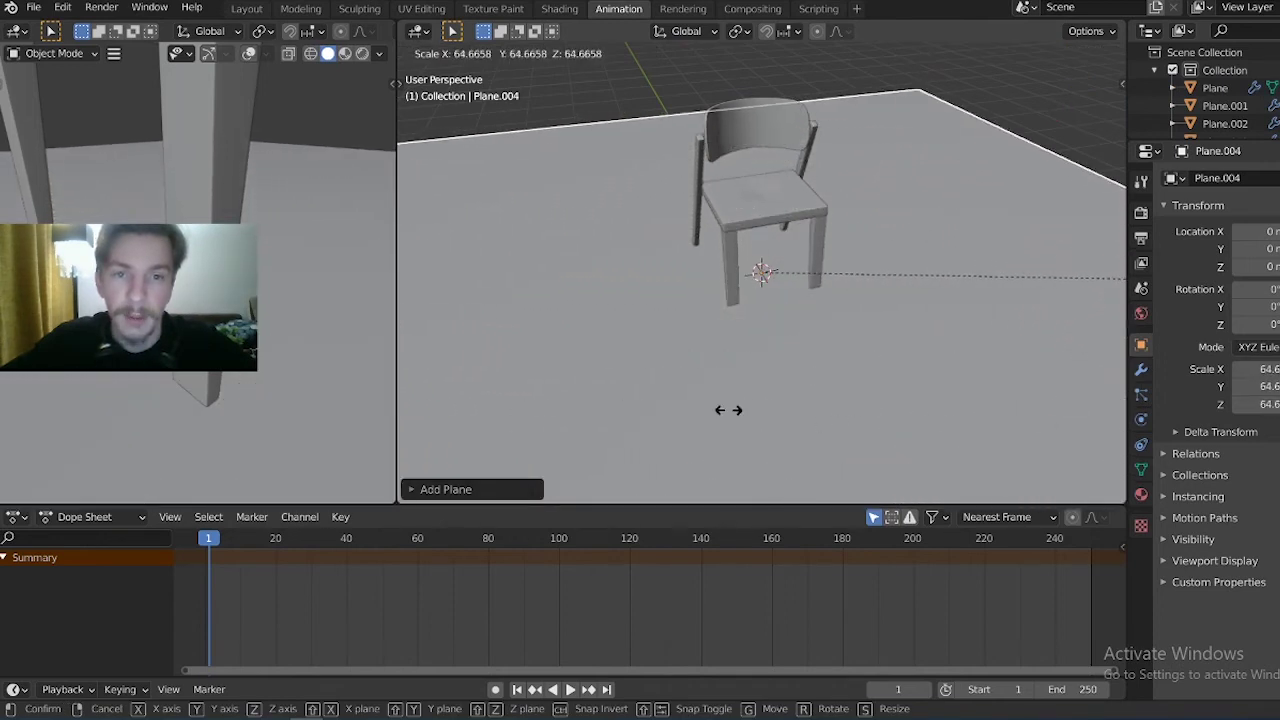
{"action": "left_click", "coordinate": [730, 410]}
{"action": "key", "text": "g"}
{"action": "key", "text": "x"}
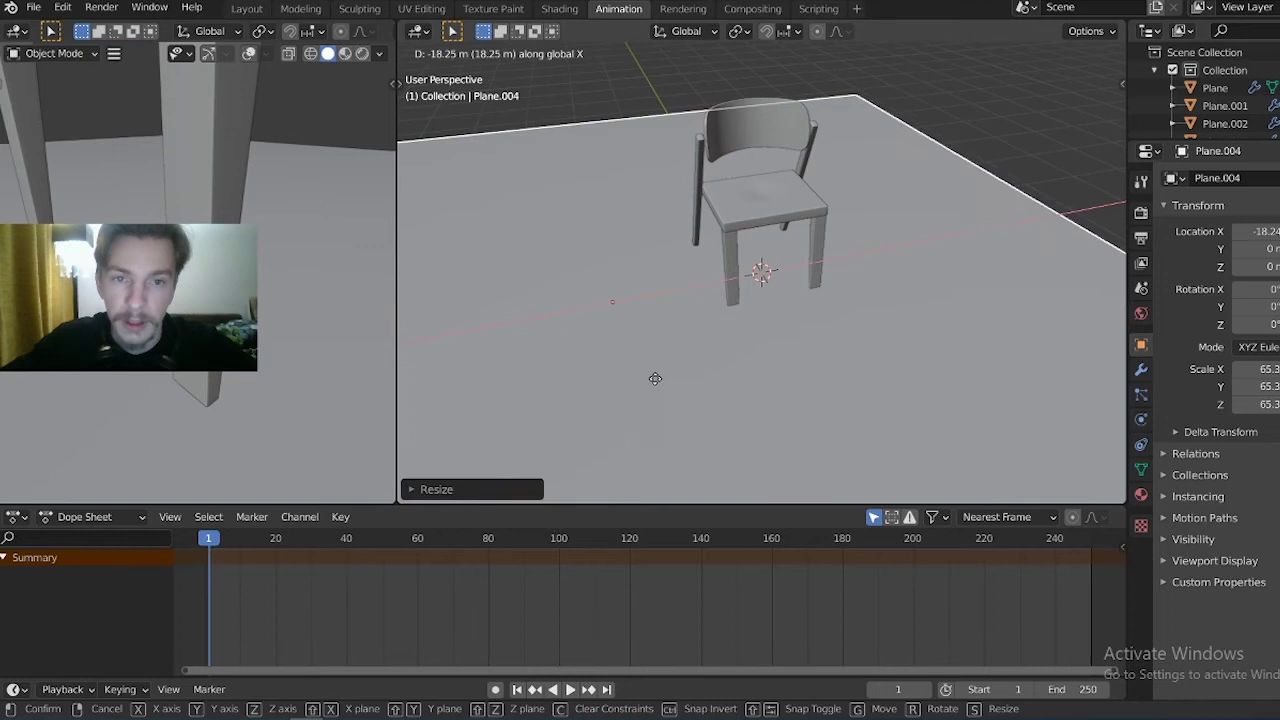
{"action": "left_click", "coordinate": [634, 355]}
{"action": "key", "text": "g"}
{"action": "key", "text": "y"}
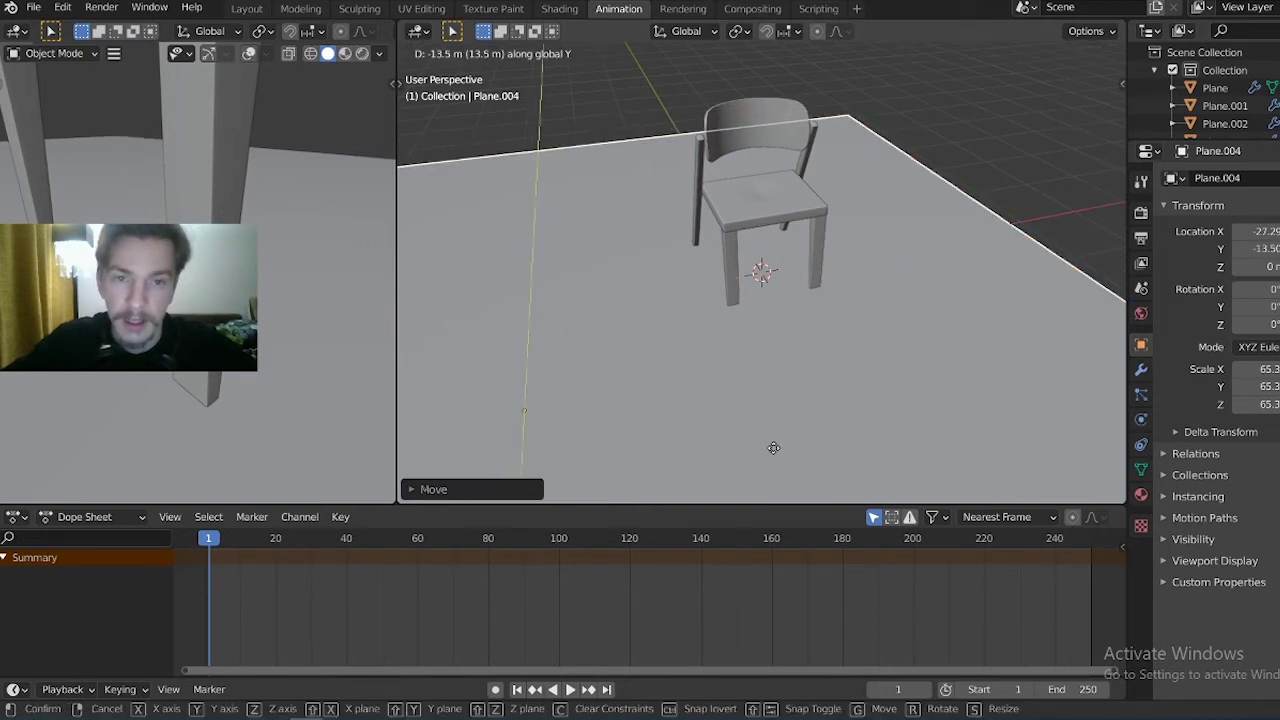
{"action": "left_click", "coordinate": [820, 432]}
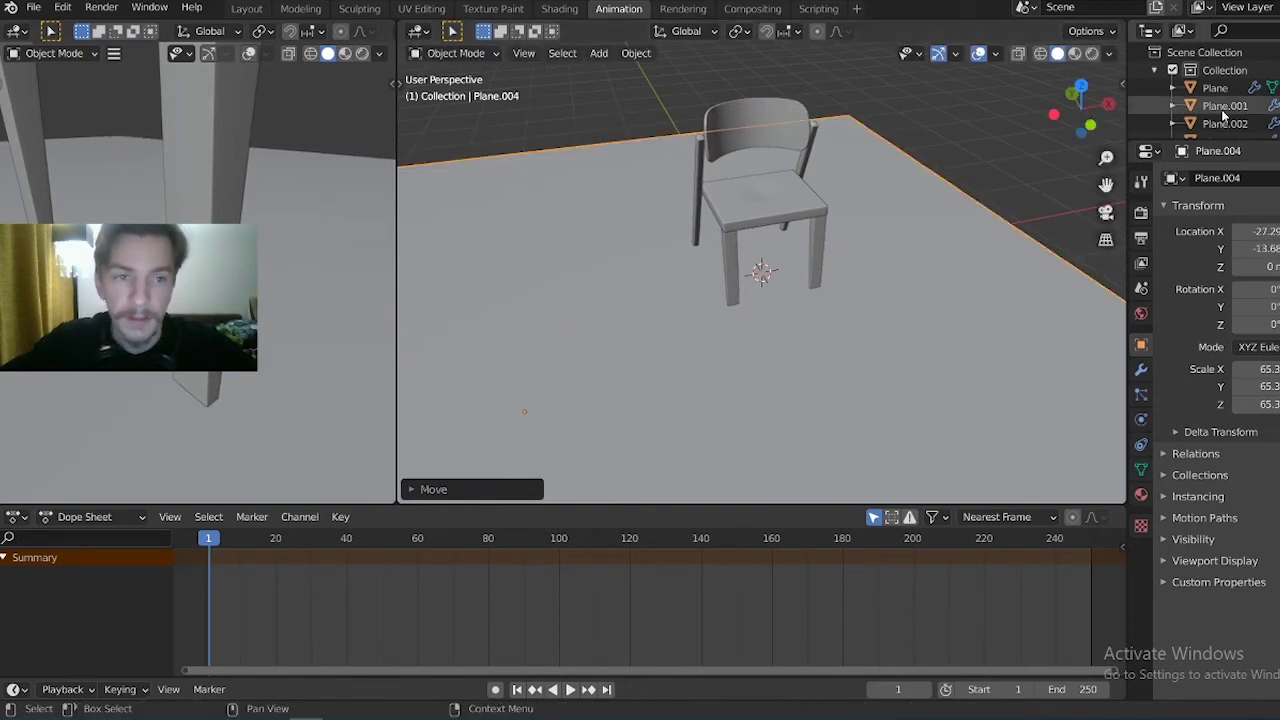
{"action": "scroll", "coordinate": [762, 290], "scroll_direction": "down", "scroll_amount": 6}
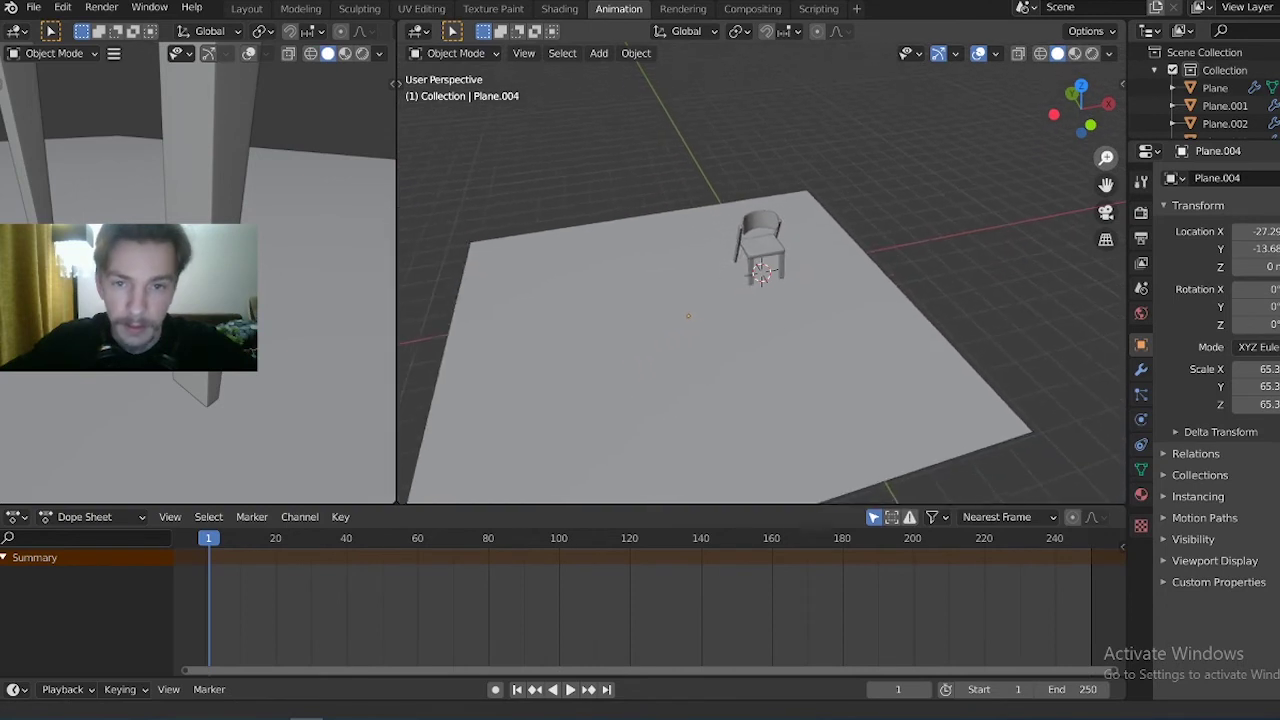
{"action": "scroll", "coordinate": [762, 275], "scroll_direction": "up", "scroll_amount": 1}
In Edit Mode, select the floor's back and right edges and extrude them upward along Z
{"action": "key", "text": "Tab"}
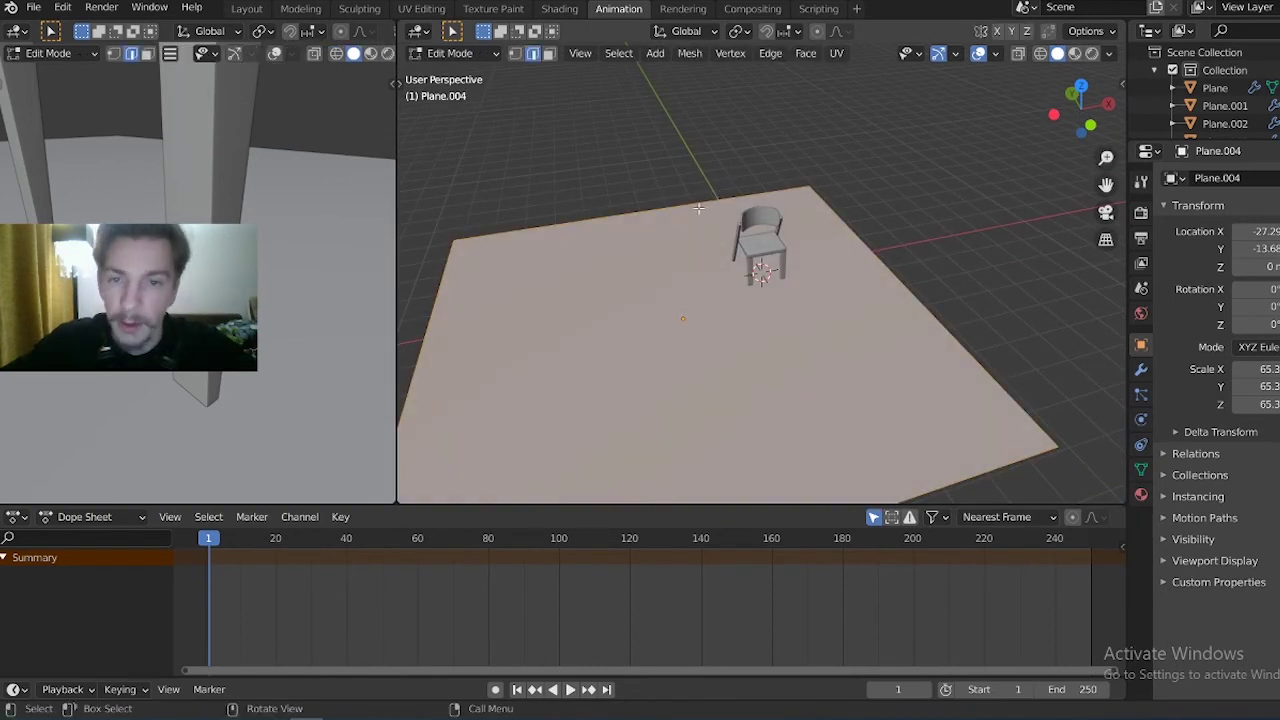
{"action": "key", "text": "alt+a"}
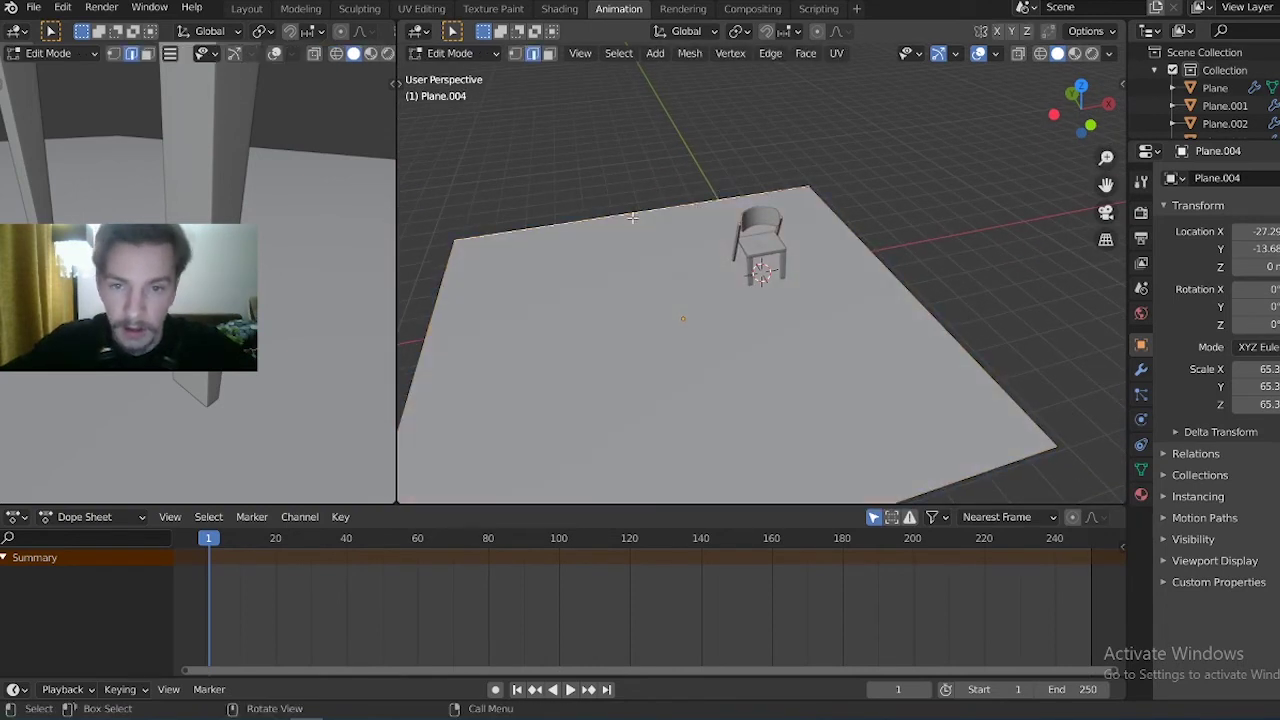
{"action": "left_click", "coordinate": [875, 245], "text": "alt"}
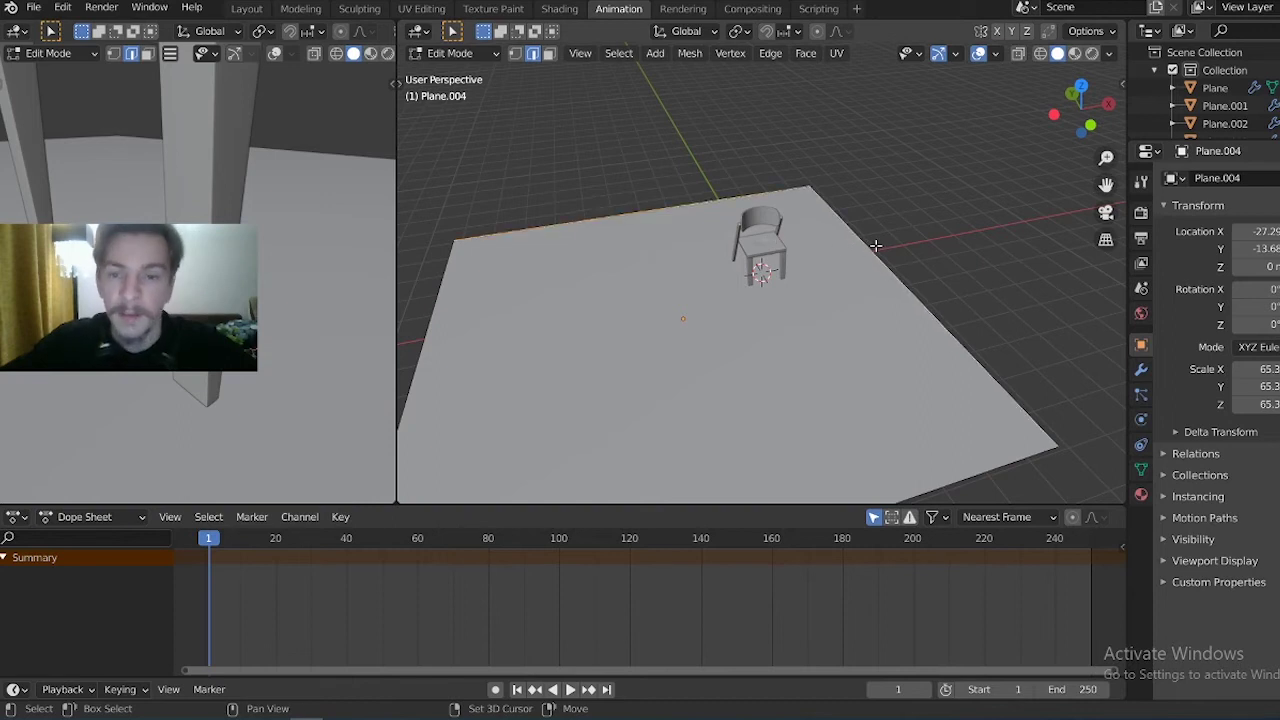
{"action": "key", "text": "e"}
{"action": "key", "text": "z"}
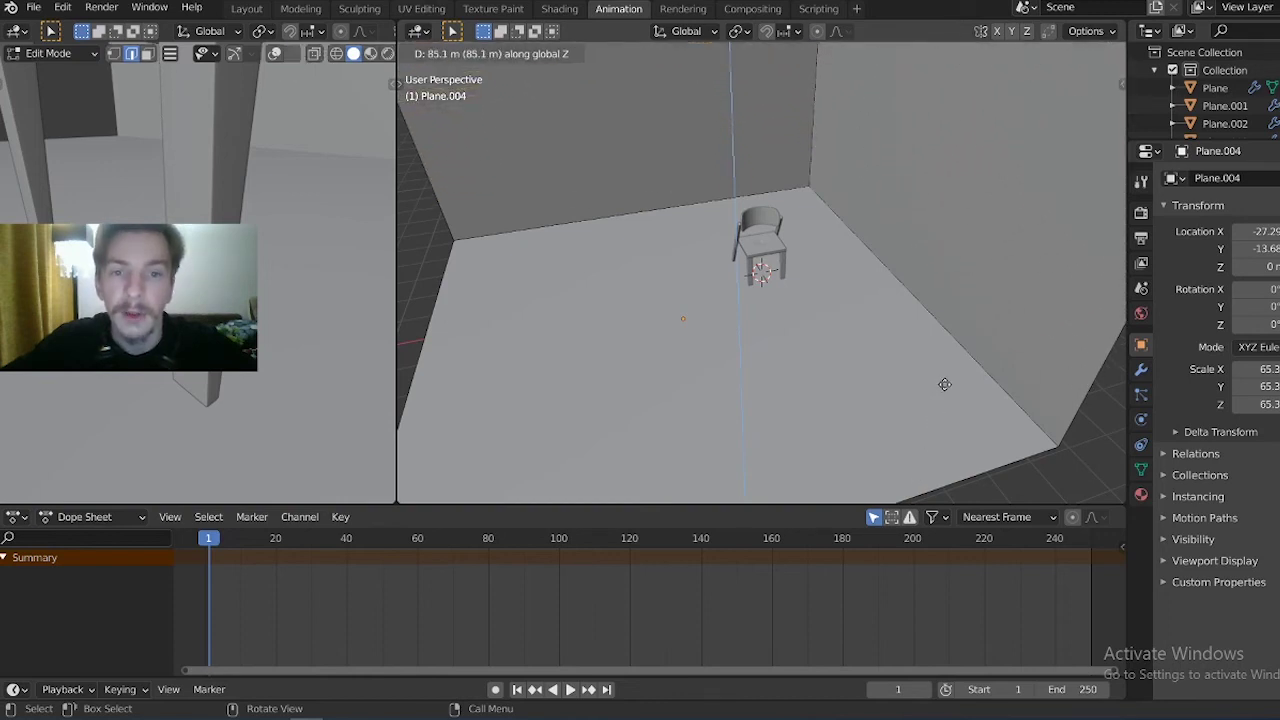
Finish the walls, then bevel the corner seams about 0.123 m wide with many segments
{"action": "left_click", "coordinate": [860, 361]}
{"action": "middle_click_drag", "start_coordinate": [641, 245], "coordinate": [728, 214]}
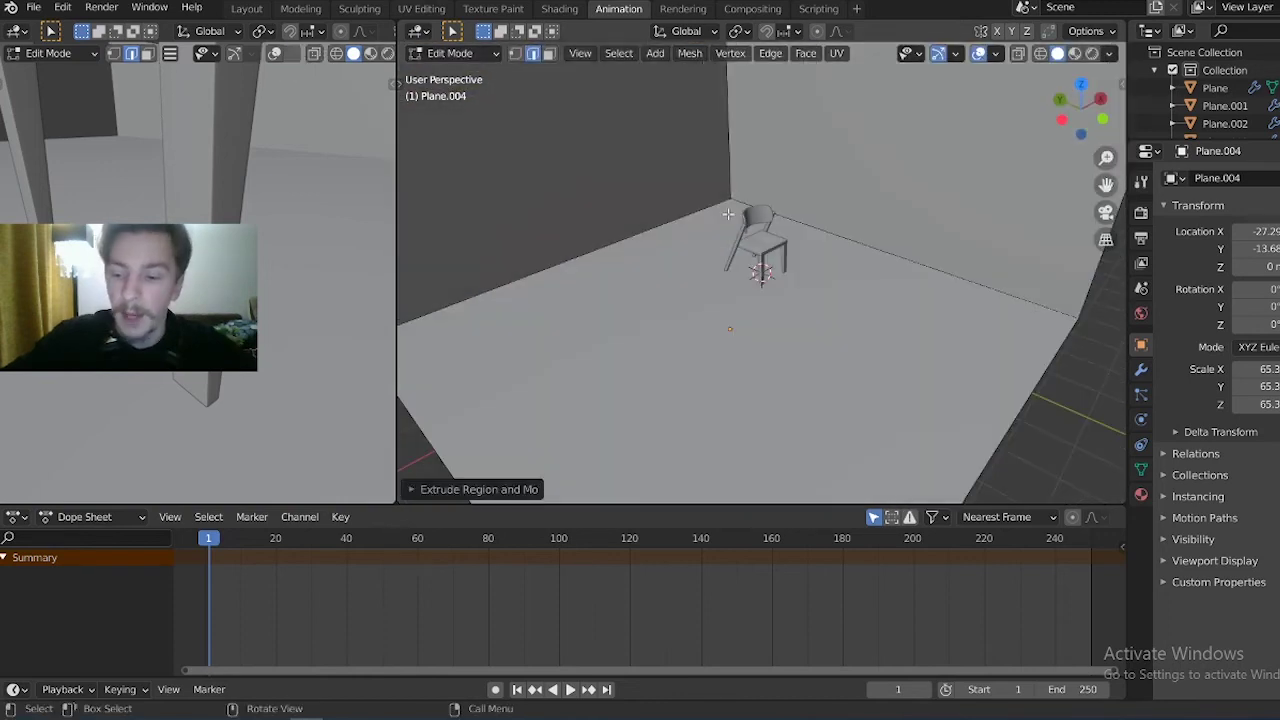
{"action": "key", "text": "b"}
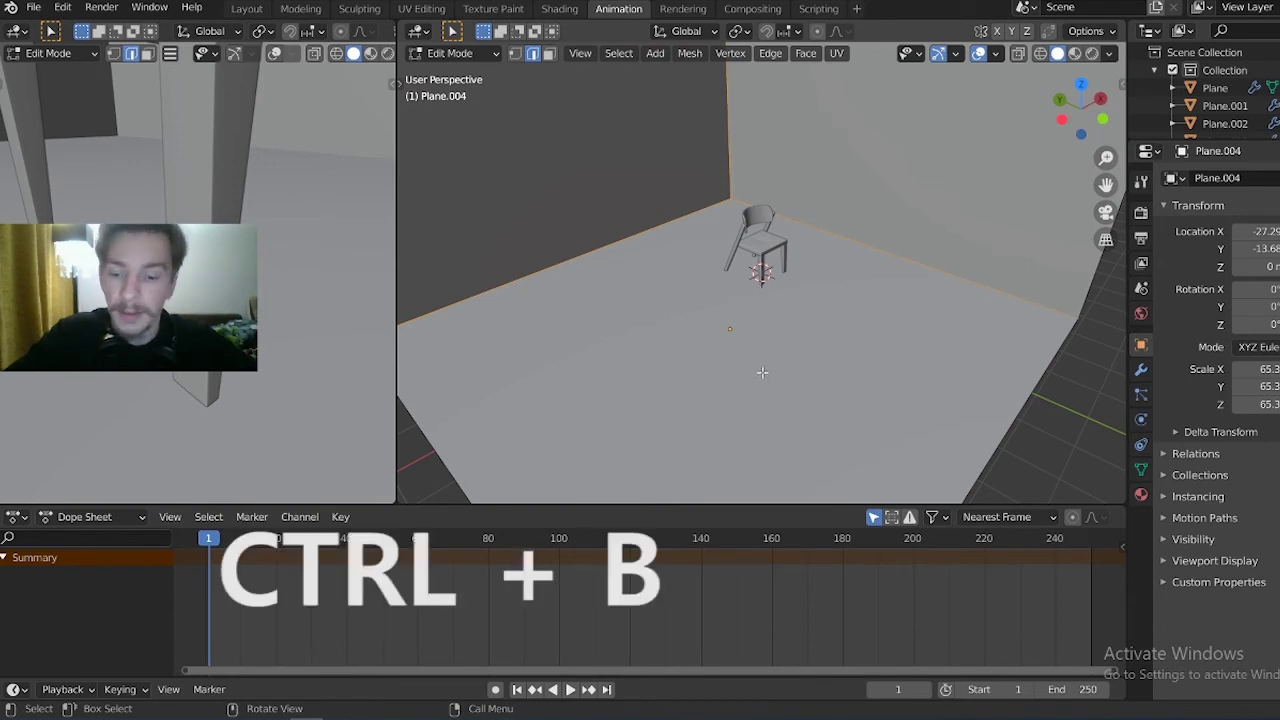
{"action": "key", "text": "ctrl+b"}
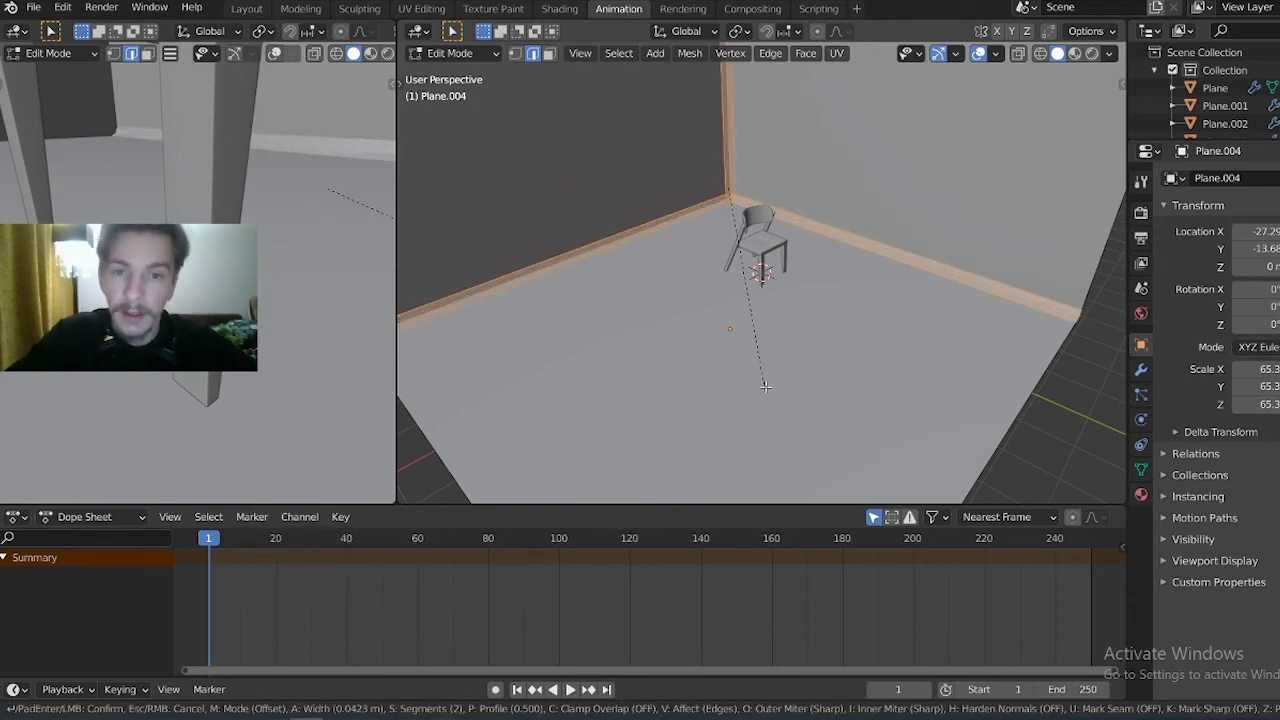
{"action": "scroll", "coordinate": [767, 400], "scroll_direction": "up", "scroll_amount": 6}
{"action": "scroll", "coordinate": [767, 400], "scroll_direction": "up", "scroll_amount": 3}
{"action": "scroll", "coordinate": [767, 400], "scroll_direction": "up", "scroll_amount": 3}
{"action": "scroll", "coordinate": [767, 400], "scroll_direction": "up", "scroll_amount": 2}
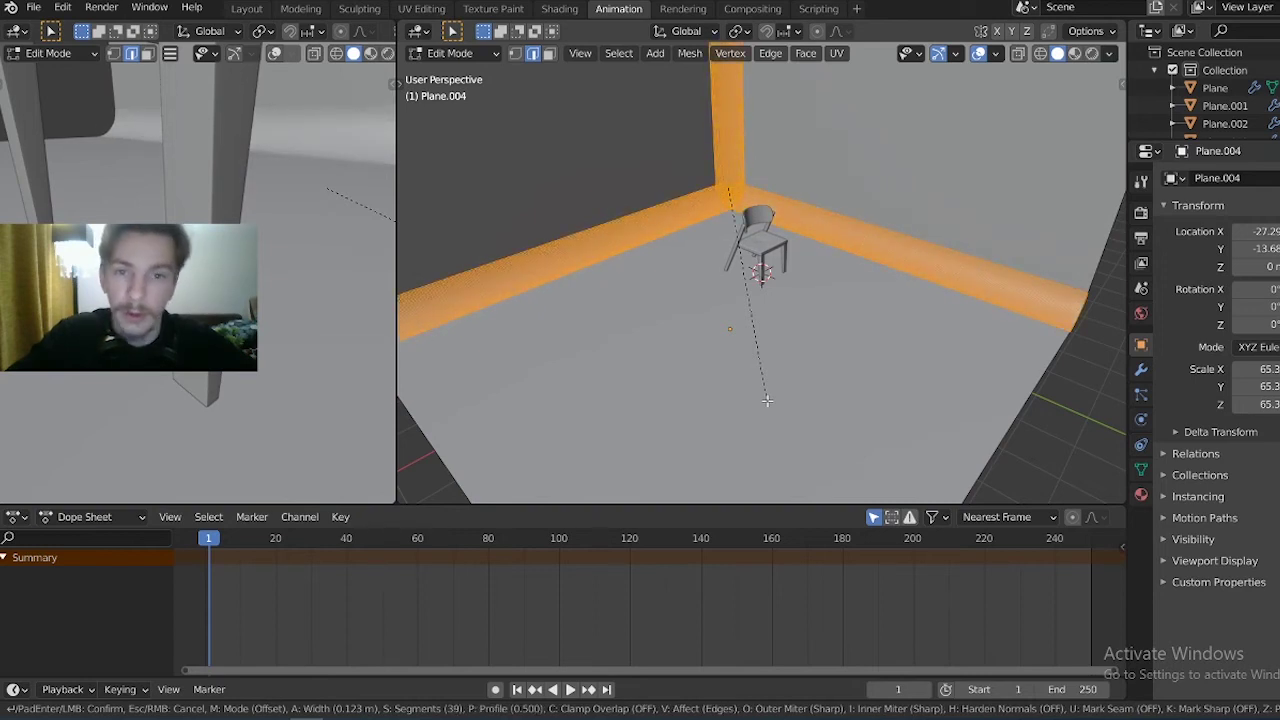
{"action": "left_click", "coordinate": [767, 400]}
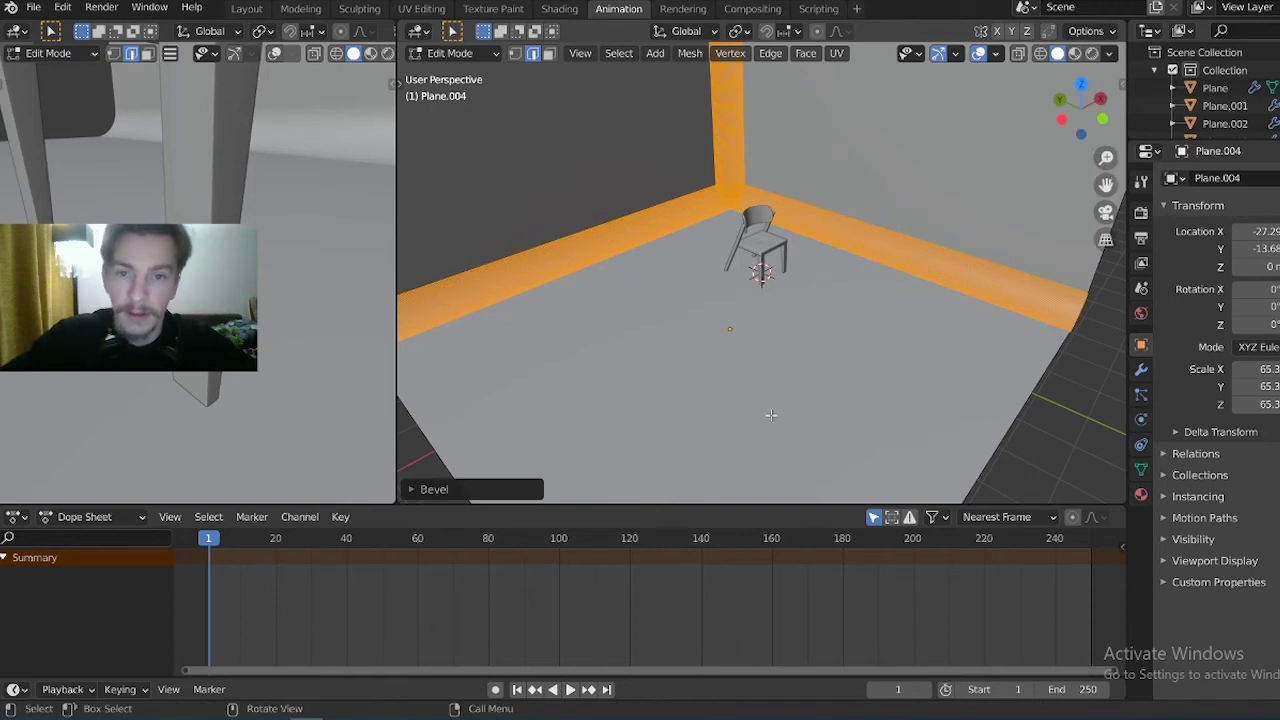
{"action": "key", "text": "Tab"}
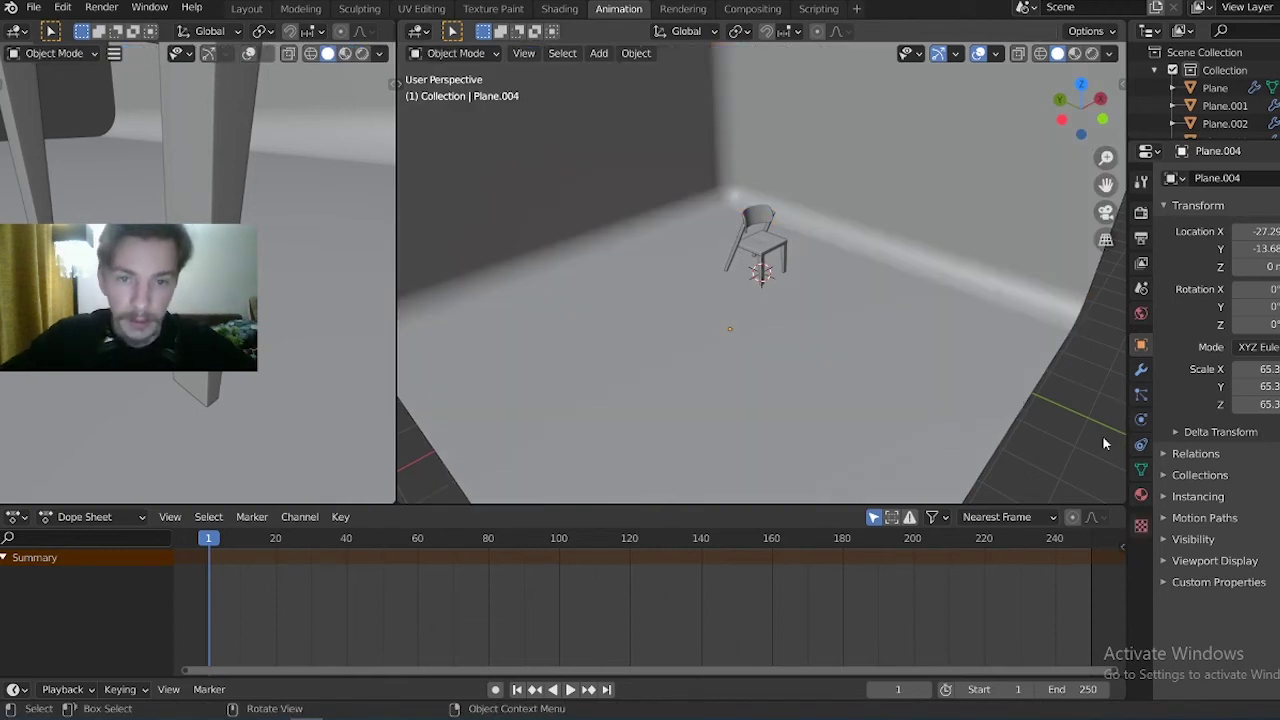
Select the curved room backdrop Plane.004 and show its empty Material Properties
{"action": "mouse_move", "coordinate": [946, 383]}
{"action": "middle_mouse_down"}
{"action": "mouse_move", "coordinate": [940, 371]}
{"action": "mouse_move", "coordinate": [834, 386]}
{"action": "mouse_move", "coordinate": [890, 361]}
{"action": "mouse_move", "coordinate": [997, 420]}
{"action": "mouse_move", "coordinate": [911, 426]}
{"action": "mouse_move", "coordinate": [846, 296]}
{"action": "mouse_move", "coordinate": [875, 280]}
{"action": "middle_mouse_up"}
{"action": "left_click", "coordinate": [920, 274]}
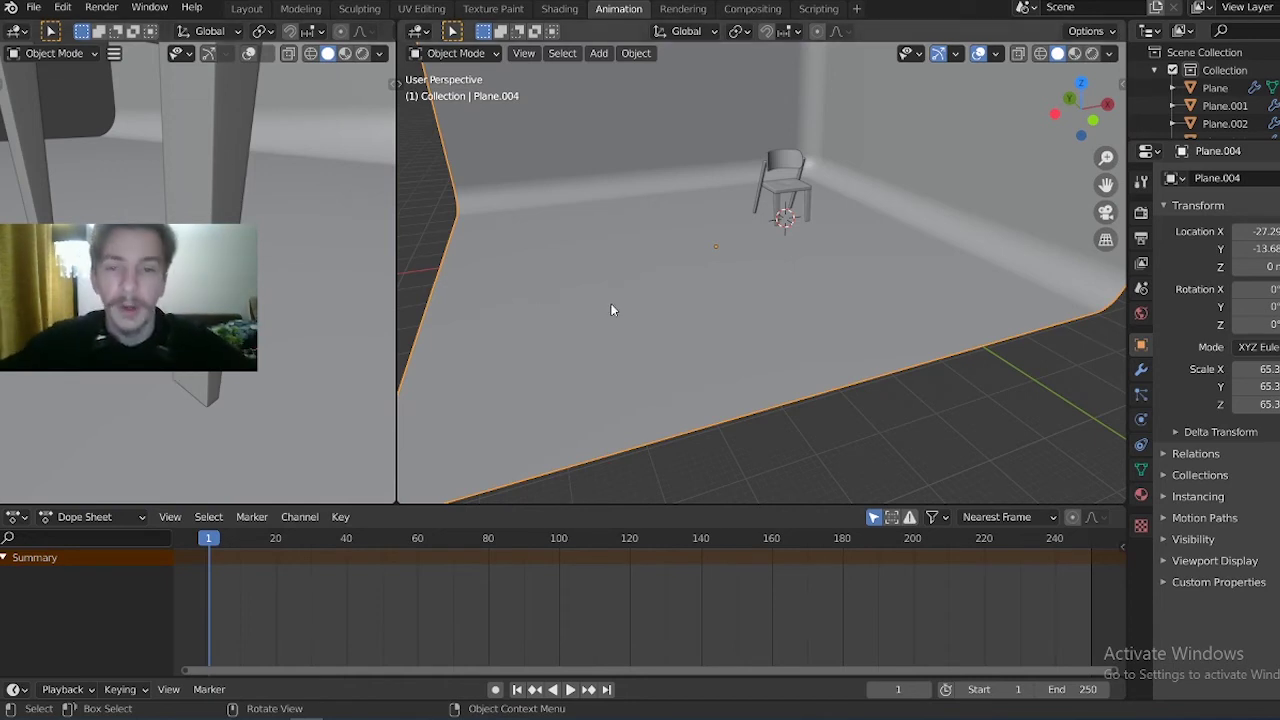
{"action": "left_click", "coordinate": [1141, 494]}
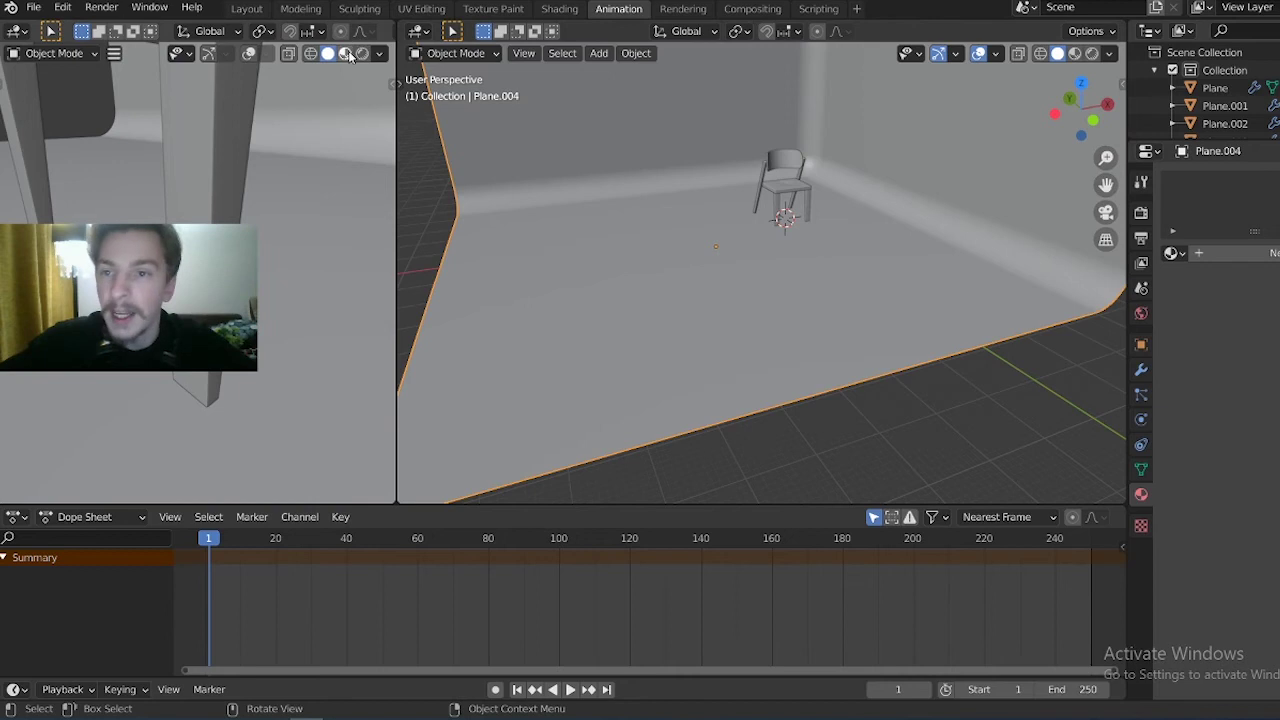
Inspect the dark wood chair in the small viewport, switching between Material Preview and Rendered shading
{"action": "left_click", "coordinate": [345, 53]}
{"action": "mouse_move", "coordinate": [250, 200]}
{"action": "middle_mouse_down"}
{"action": "mouse_move", "coordinate": [296, 189]}
{"action": "mouse_move", "coordinate": [339, 125]}
{"action": "middle_mouse_up"}
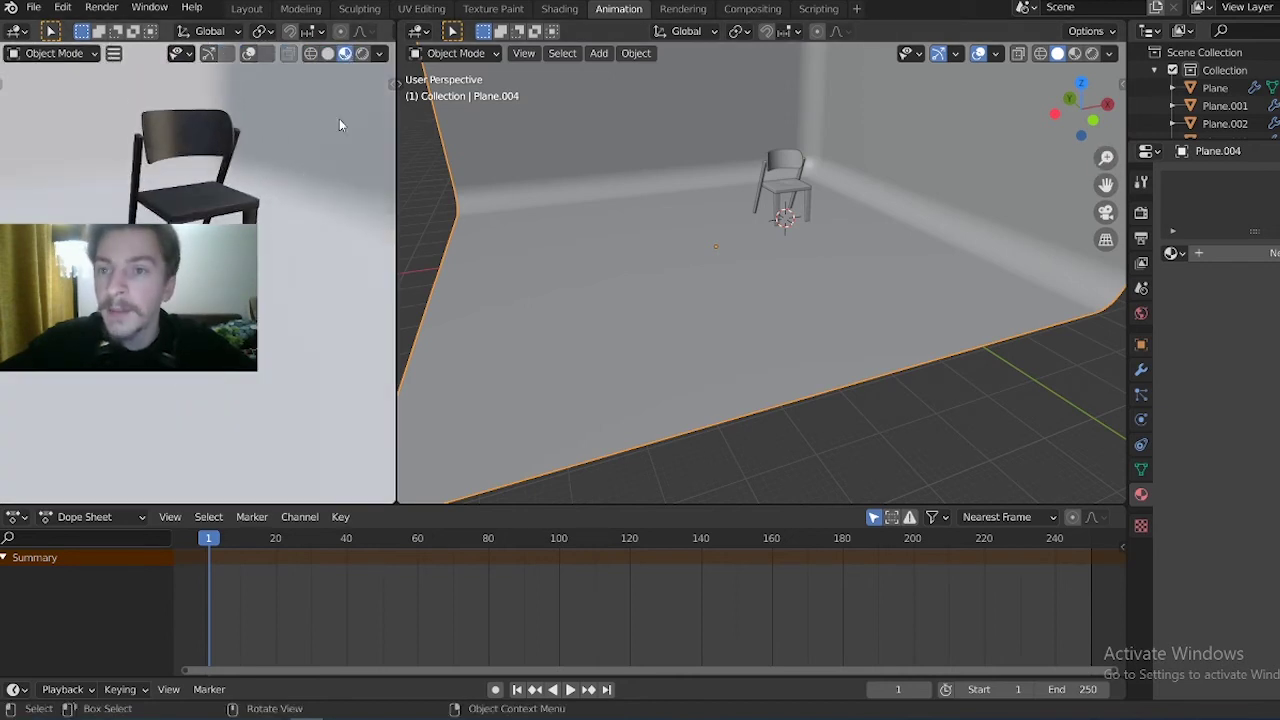
{"action": "left_click", "coordinate": [358, 55]}
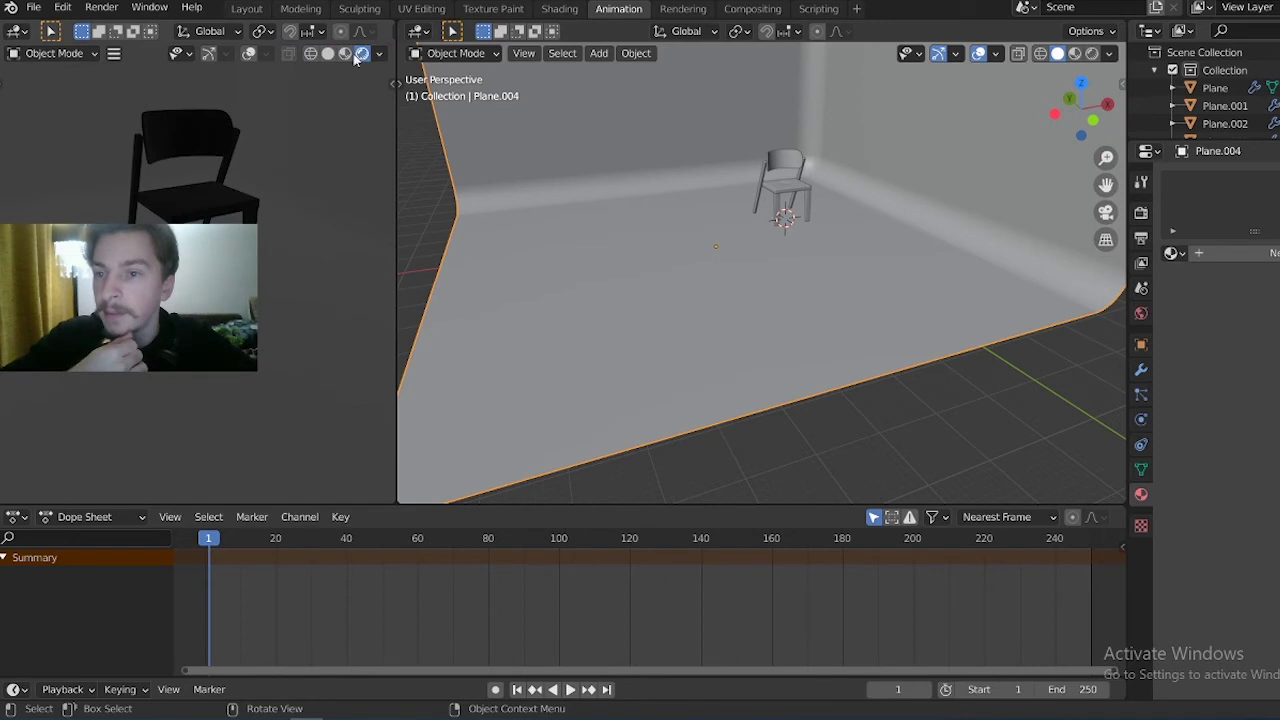
{"action": "middle_click_drag", "start_coordinate": [163, 400], "coordinate": [172, 410]}
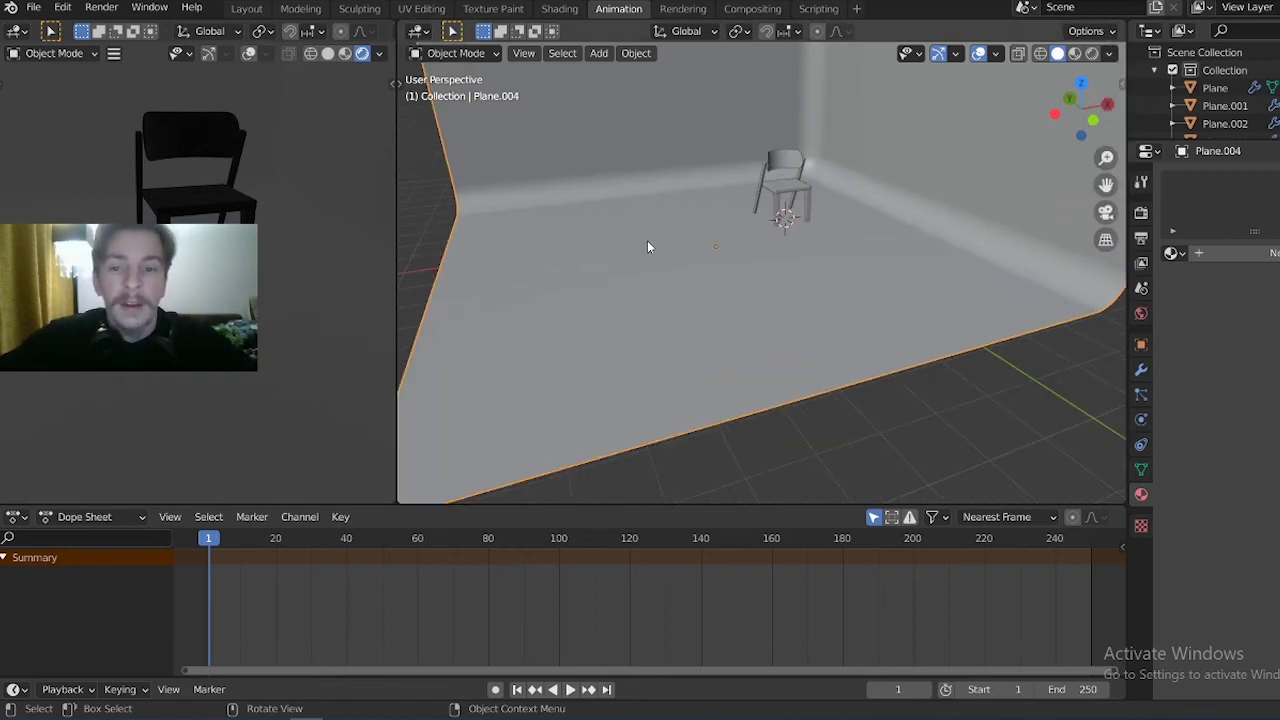
{"action": "left_click", "coordinate": [349, 54]}
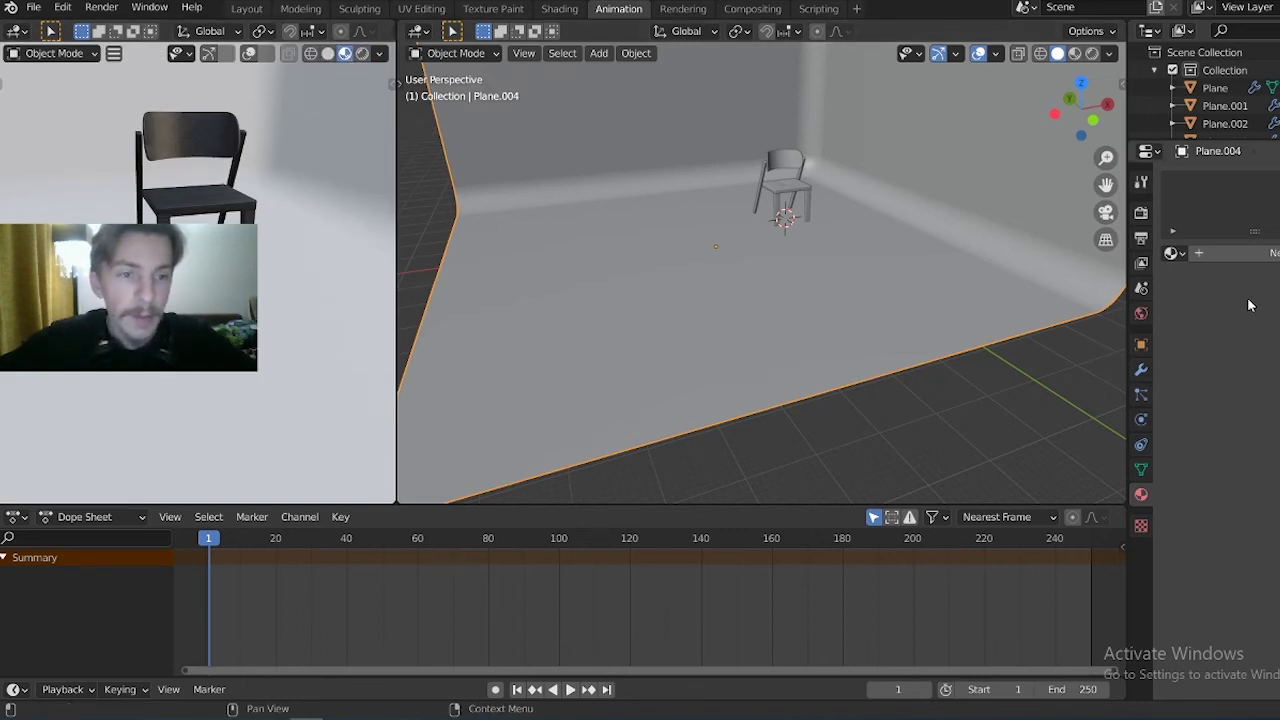
Give the room backdrop a new material, Material.001, with a pale pink base colour
{"action": "left_click", "coordinate": [1205, 256]}
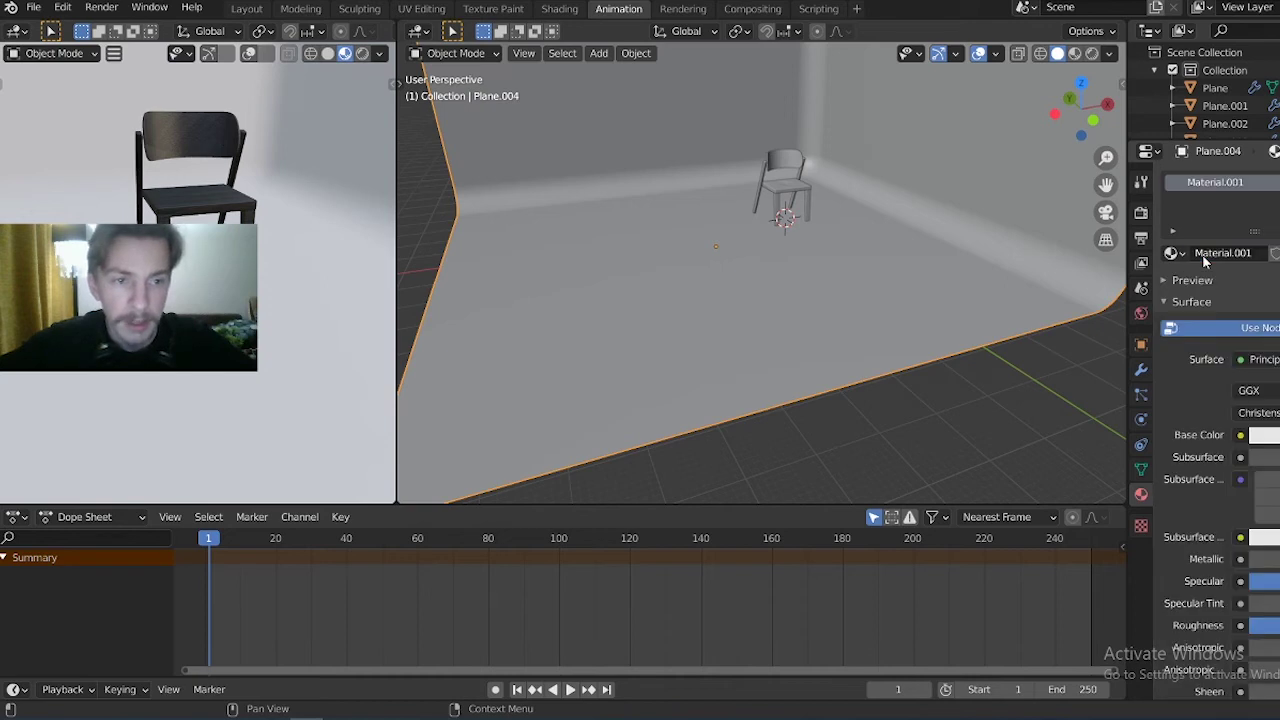
{"action": "left_click", "coordinate": [1264, 437]}
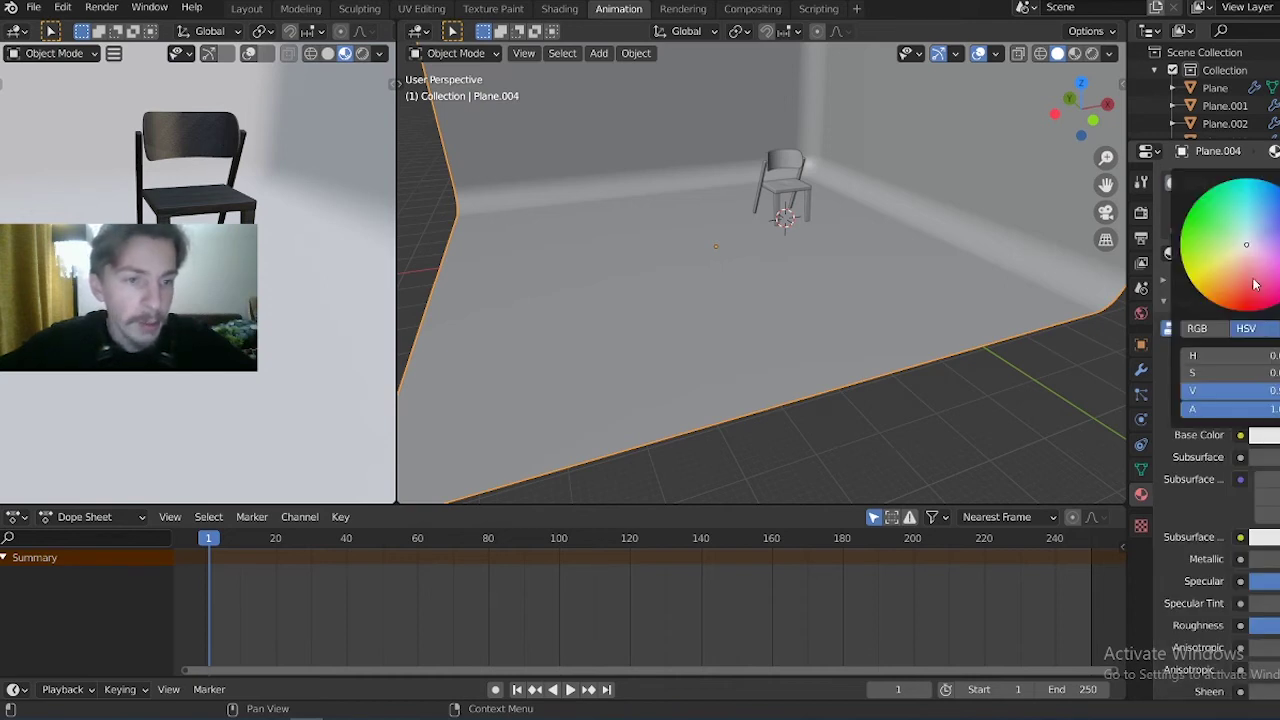
{"action": "left_click", "coordinate": [1250, 252]}
{"action": "left_click", "coordinate": [1250, 252]}
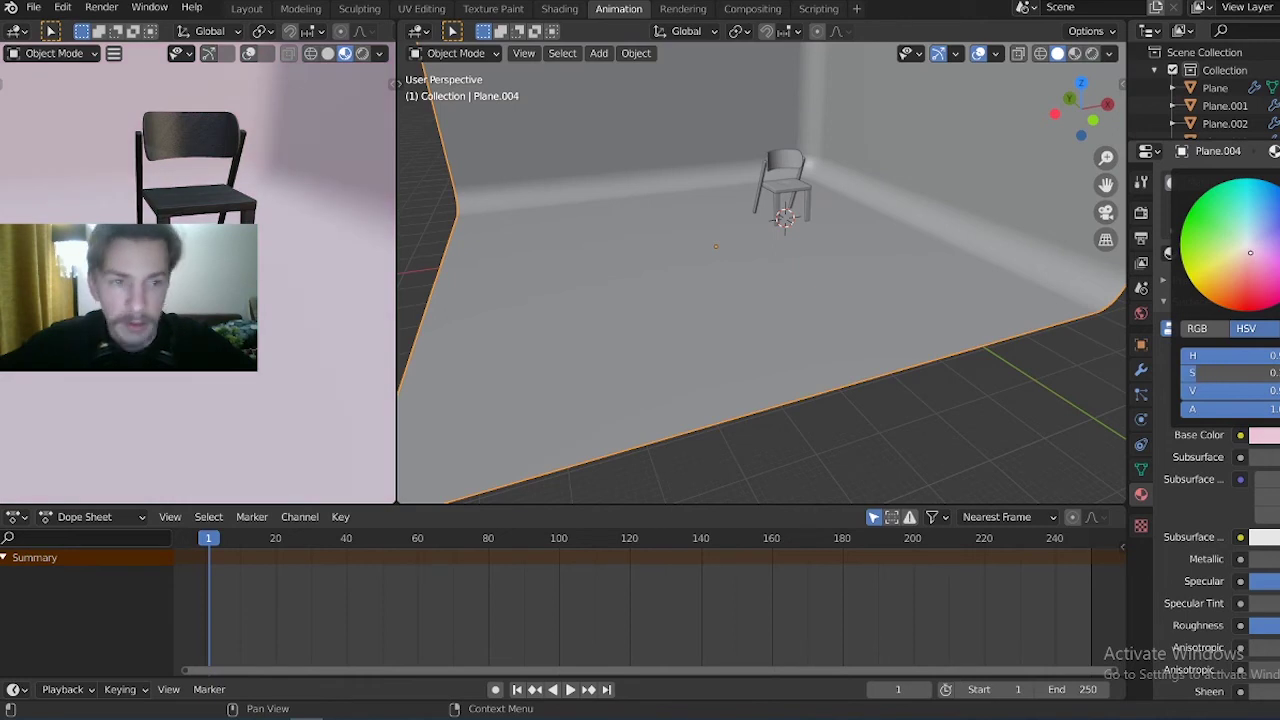
{"action": "left_click", "coordinate": [1246, 253]}
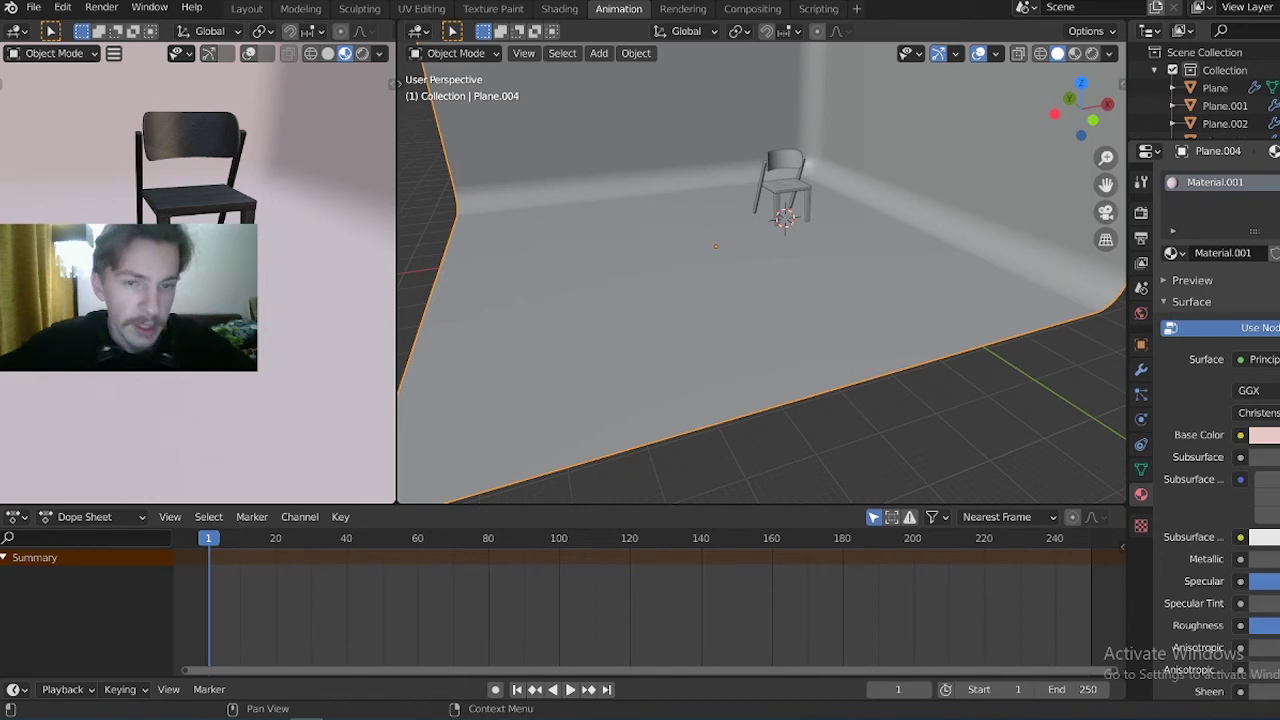
Deselect the backdrop, render the small viewport, and list the available render engines
{"action": "key", "text": "alt+a"}
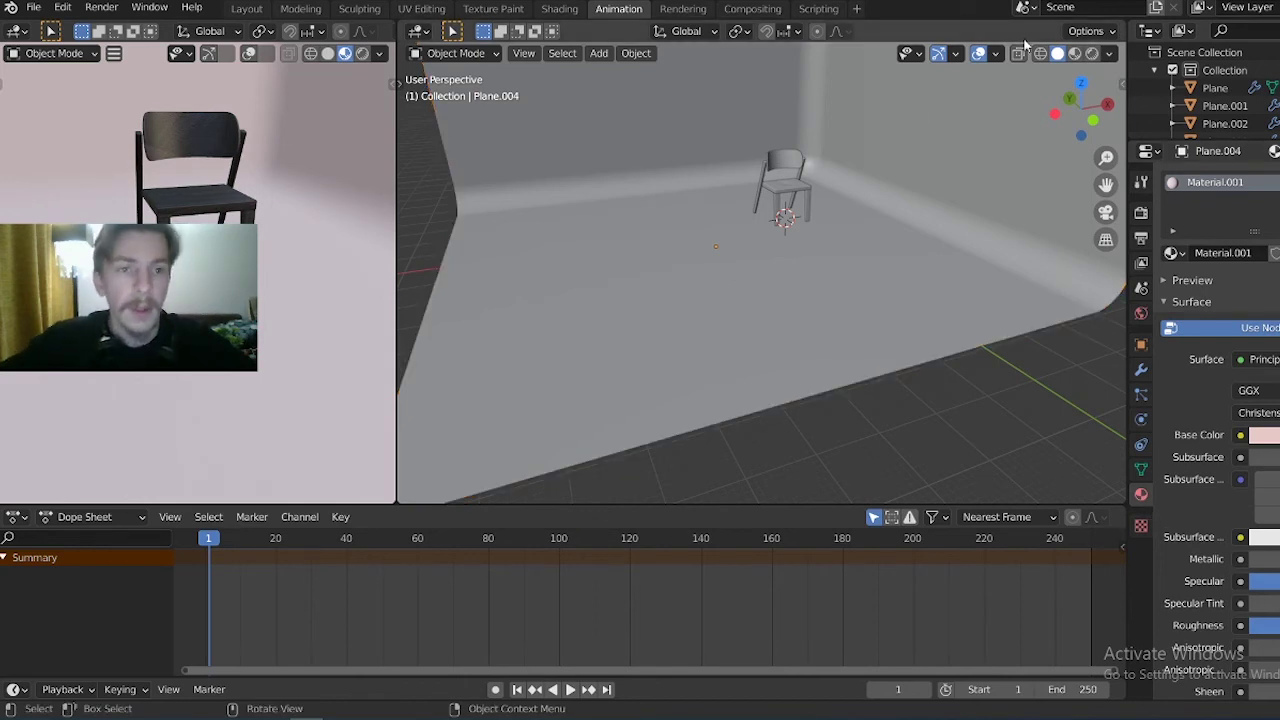
{"action": "left_click", "coordinate": [363, 53]}
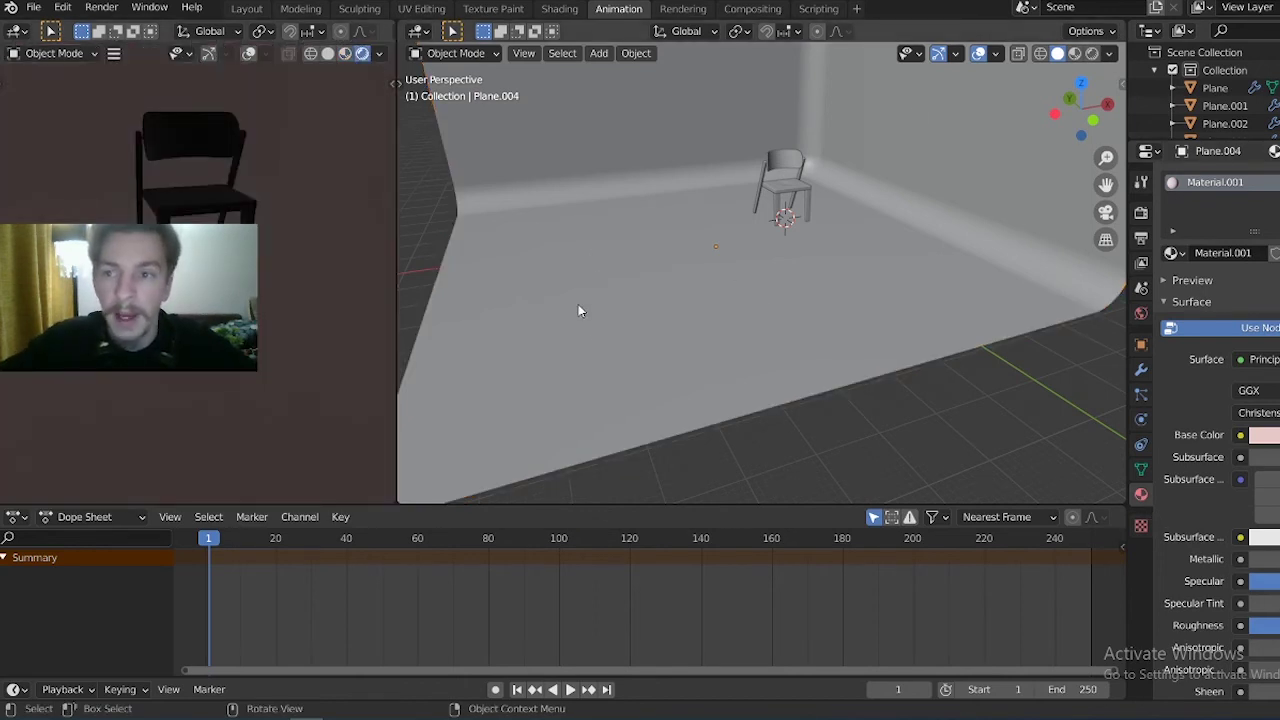
{"action": "left_click", "coordinate": [1142, 212]}
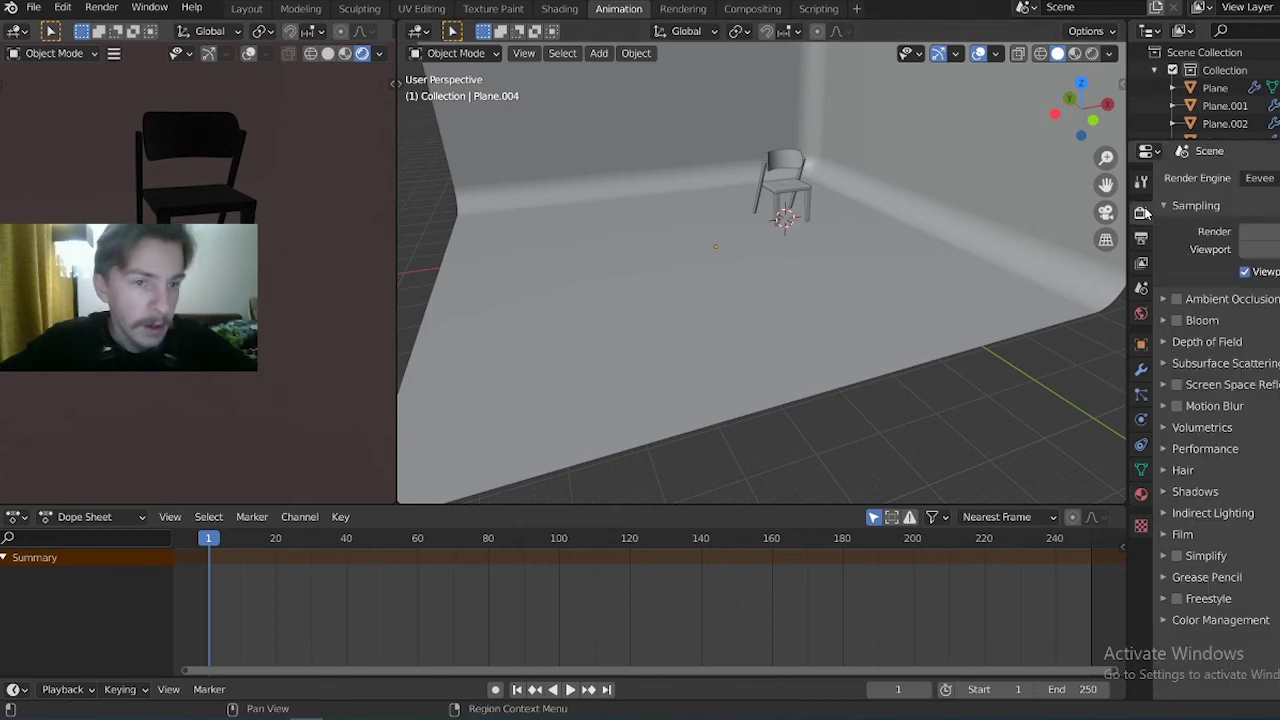
{"action": "left_click", "coordinate": [1262, 179]}
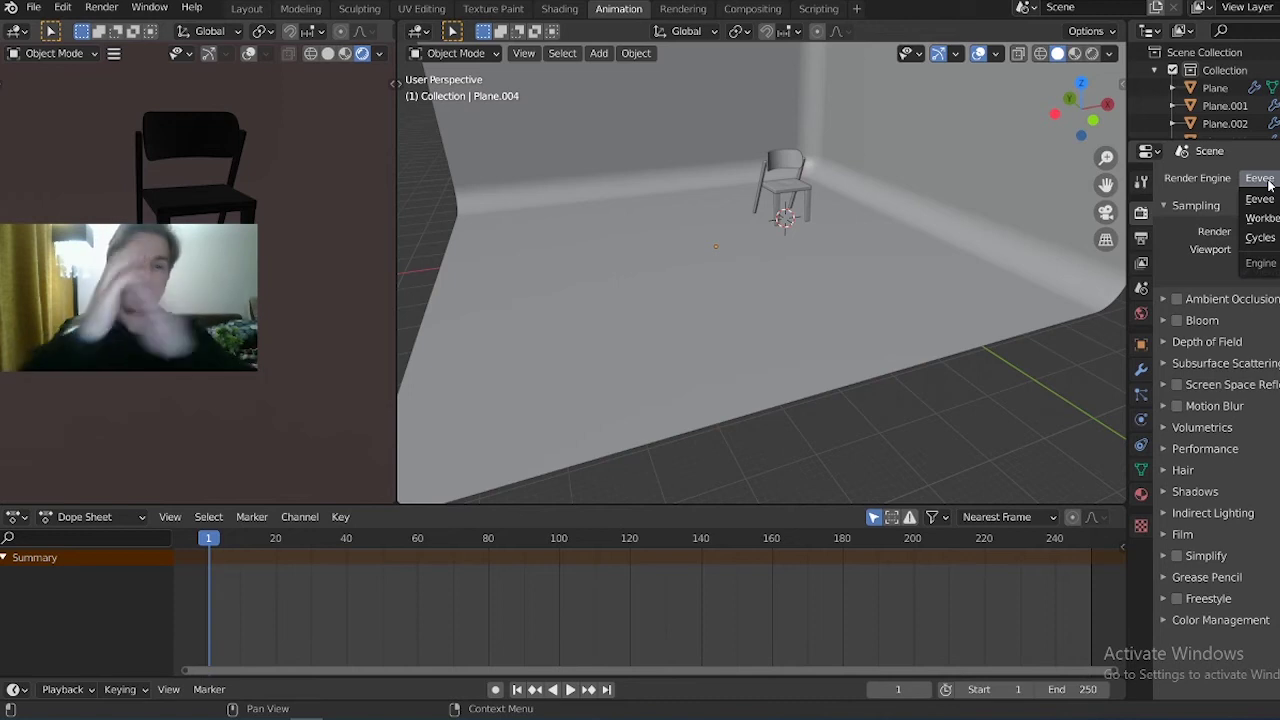
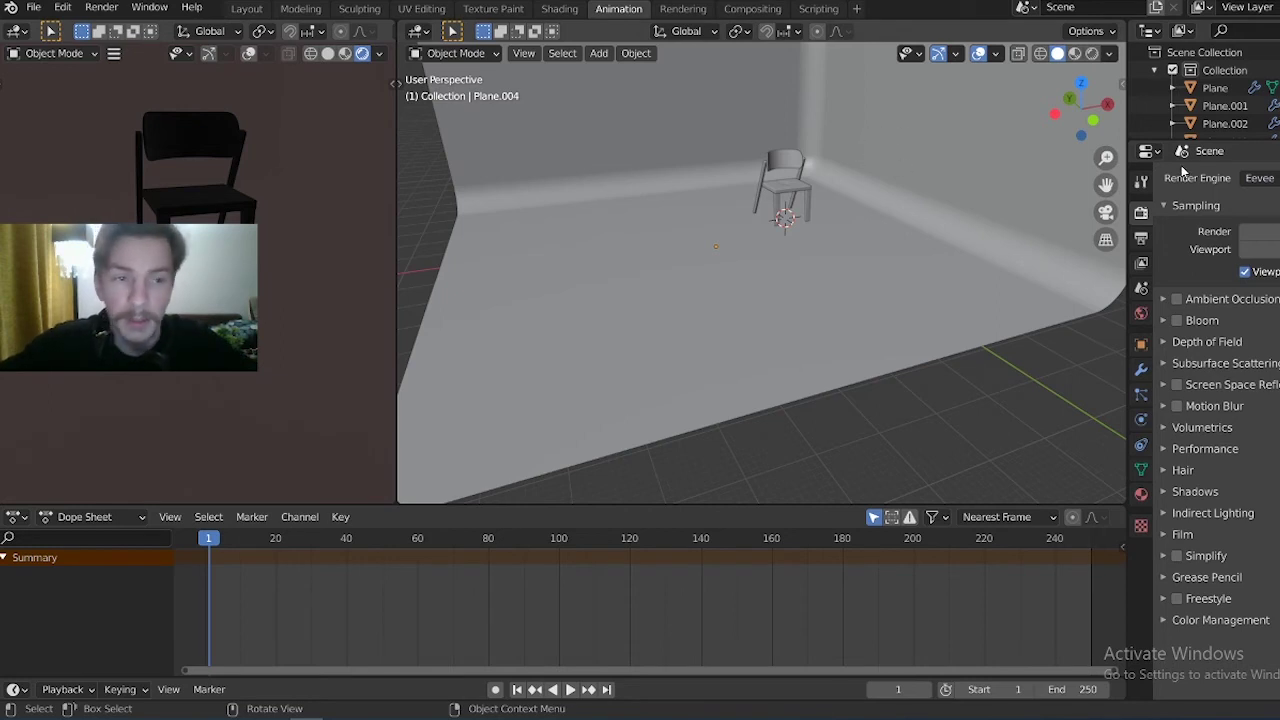
Add a point light and move it straight up along Z to just above the chair's seat
{"action": "key", "text": "shift+a"}
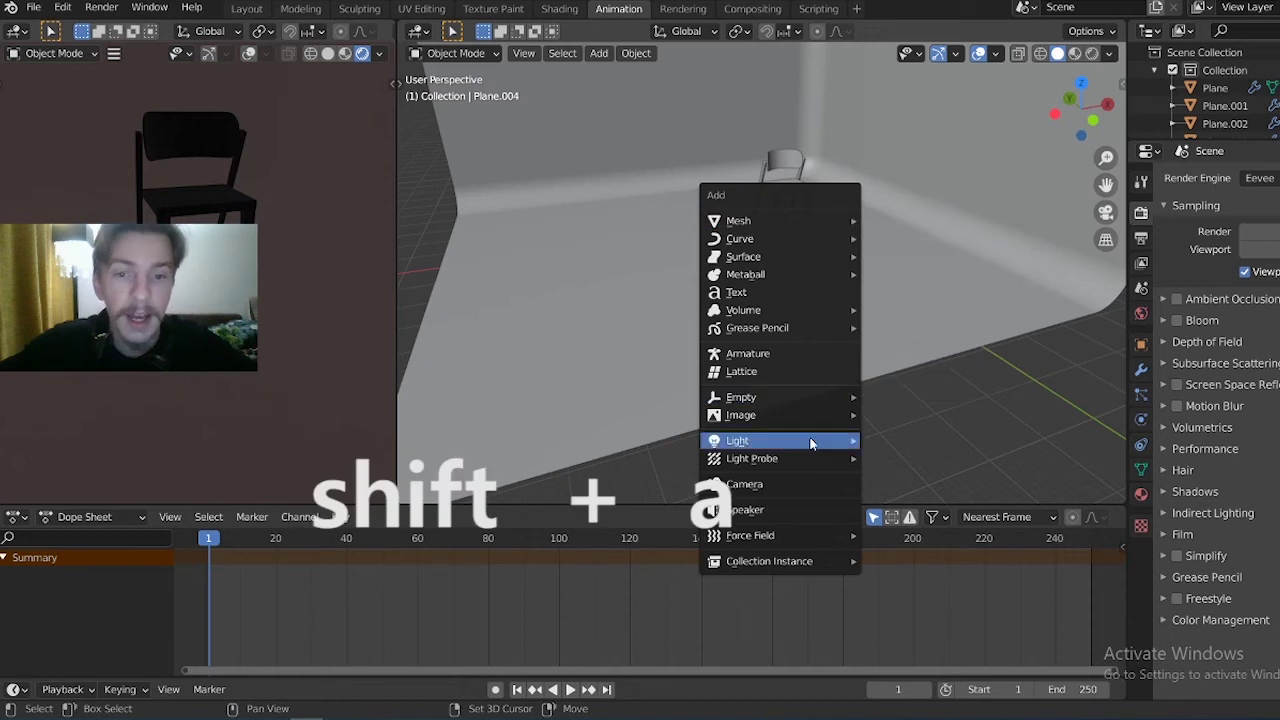
{"action": "mouse_move", "coordinate": [737, 441]}
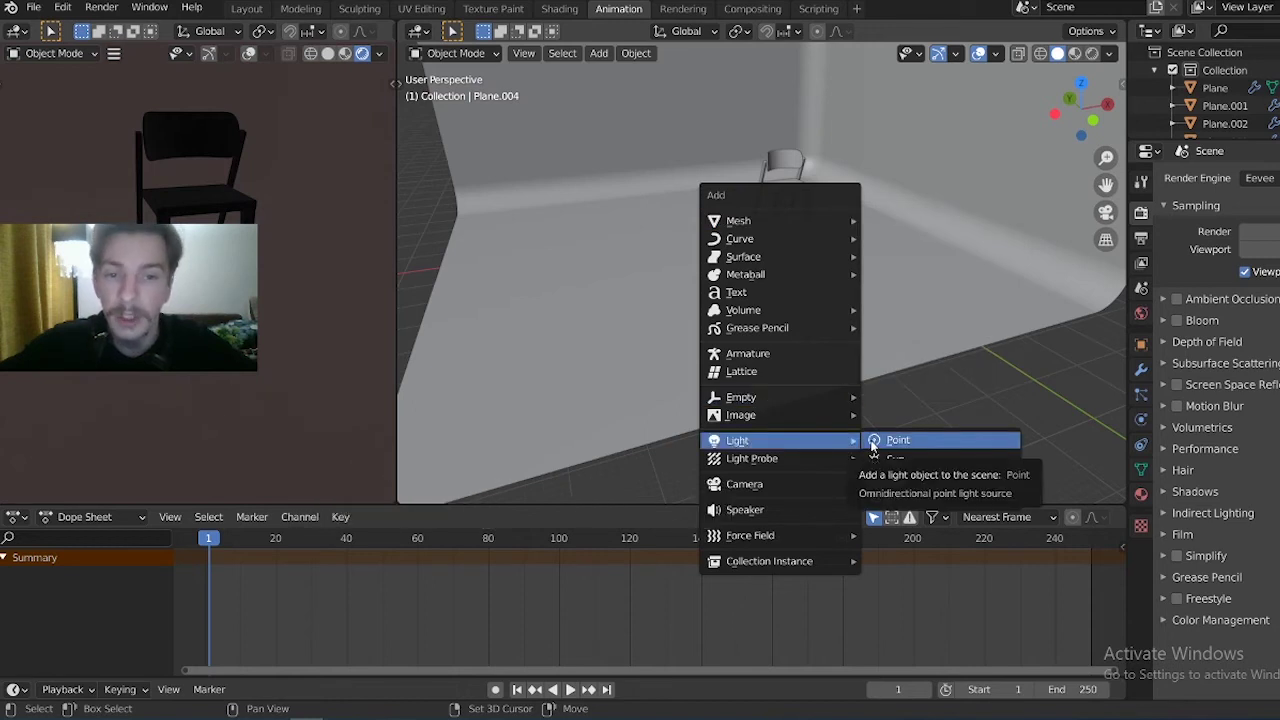
{"action": "left_click", "coordinate": [876, 443]}
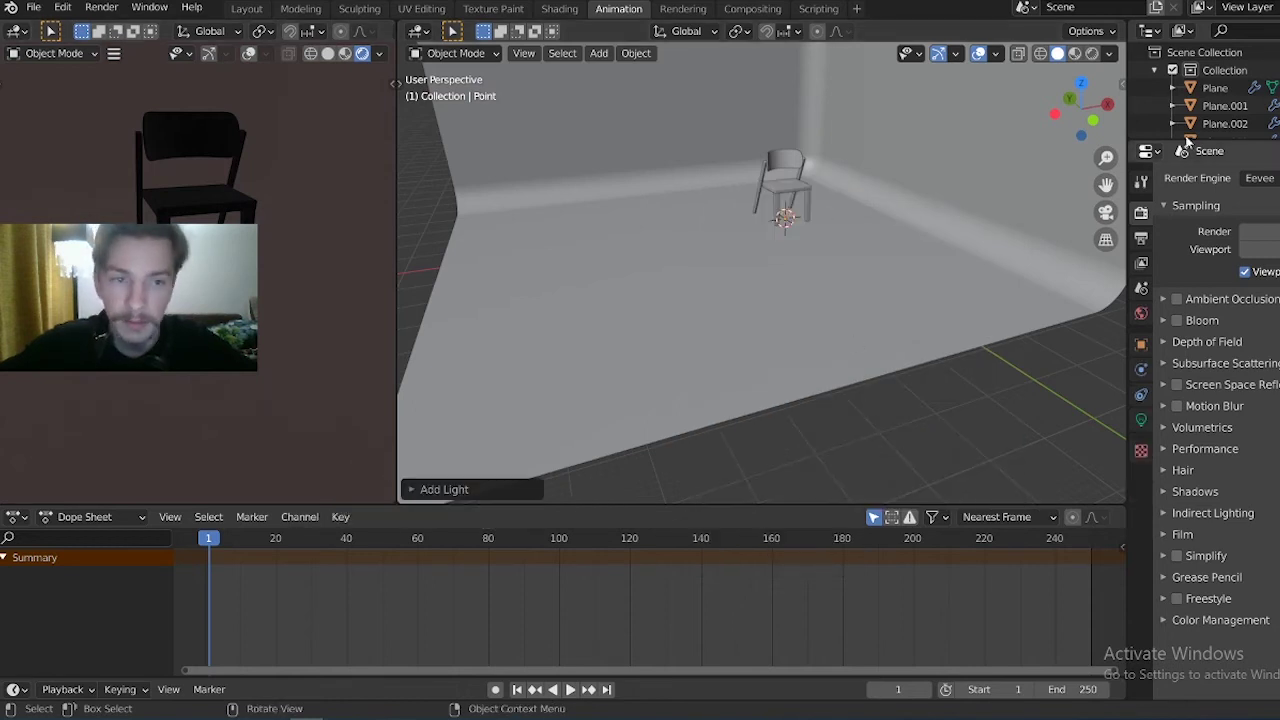
{"action": "middle_click_drag", "start_coordinate": [960, 240], "coordinate": [1004, 208]}
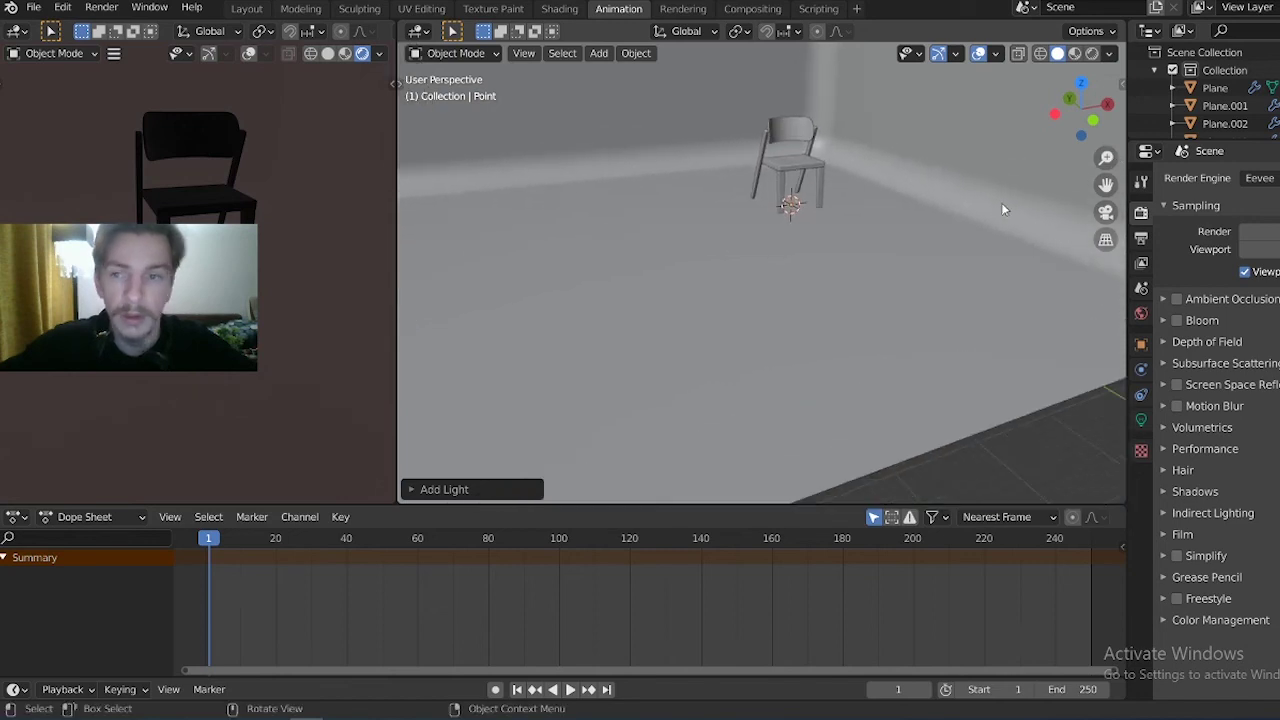
{"action": "key", "text": "g"}
{"action": "key", "text": "z"}
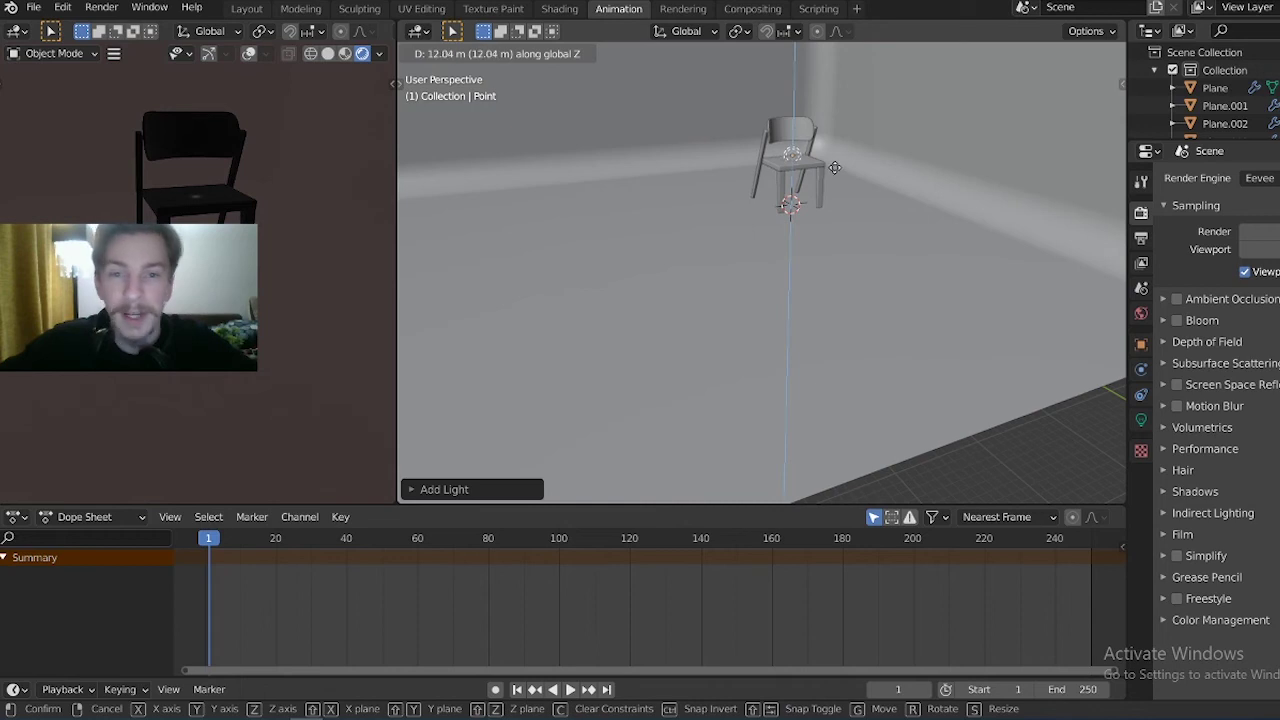
{"action": "left_click", "coordinate": [839, 165]}
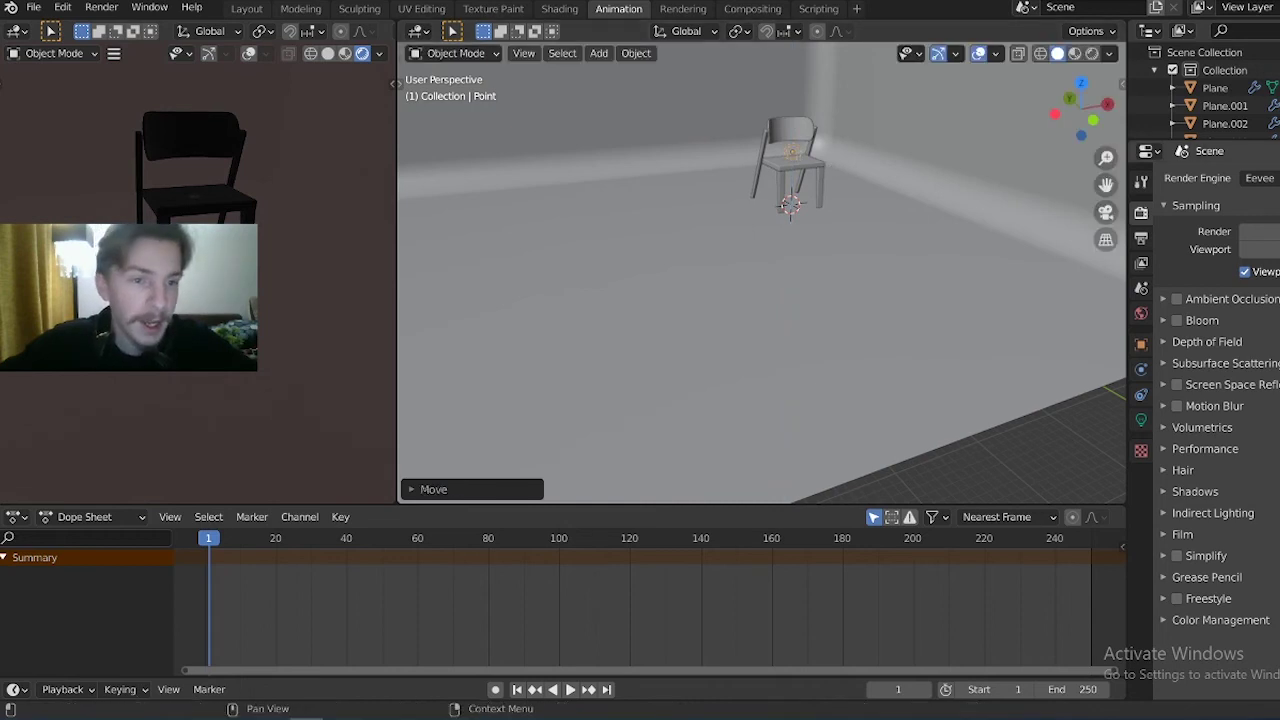
Move the point light left along X, set radius to about 4.7 and power to about 1280 W
{"action": "left_click", "coordinate": [1141, 421]}
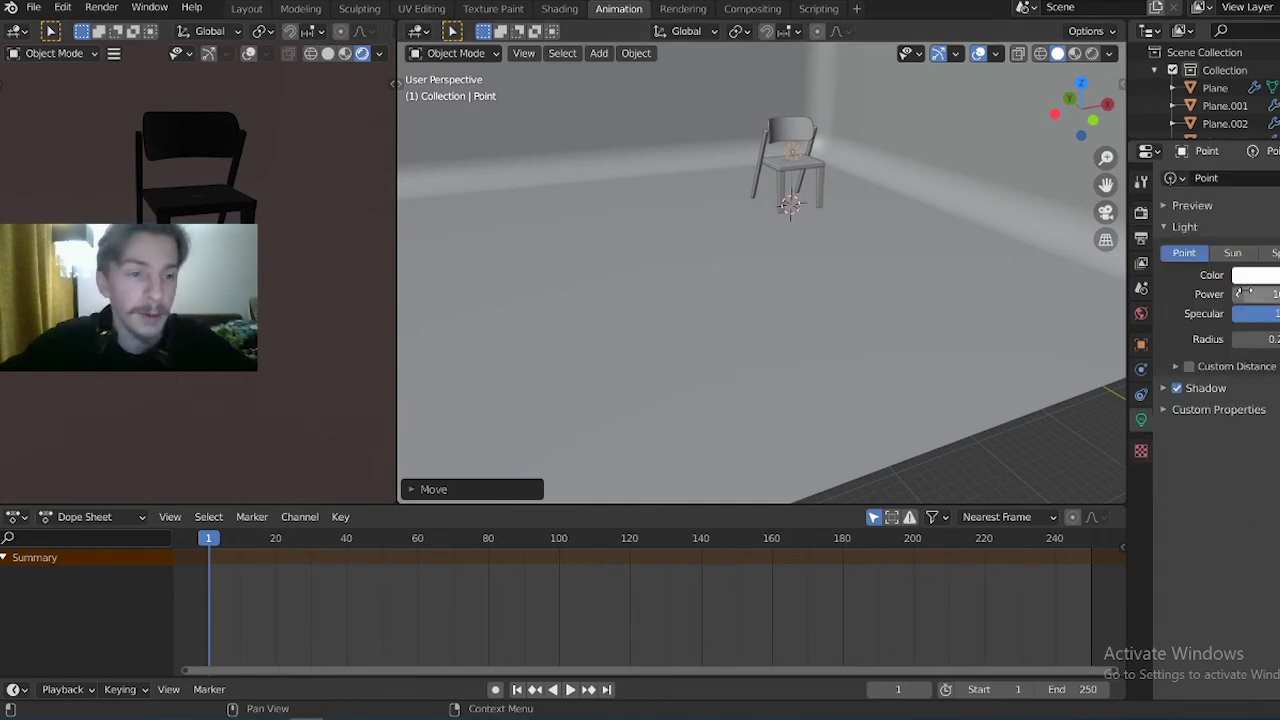
{"action": "key", "text": "g"}
{"action": "key", "text": "x"}
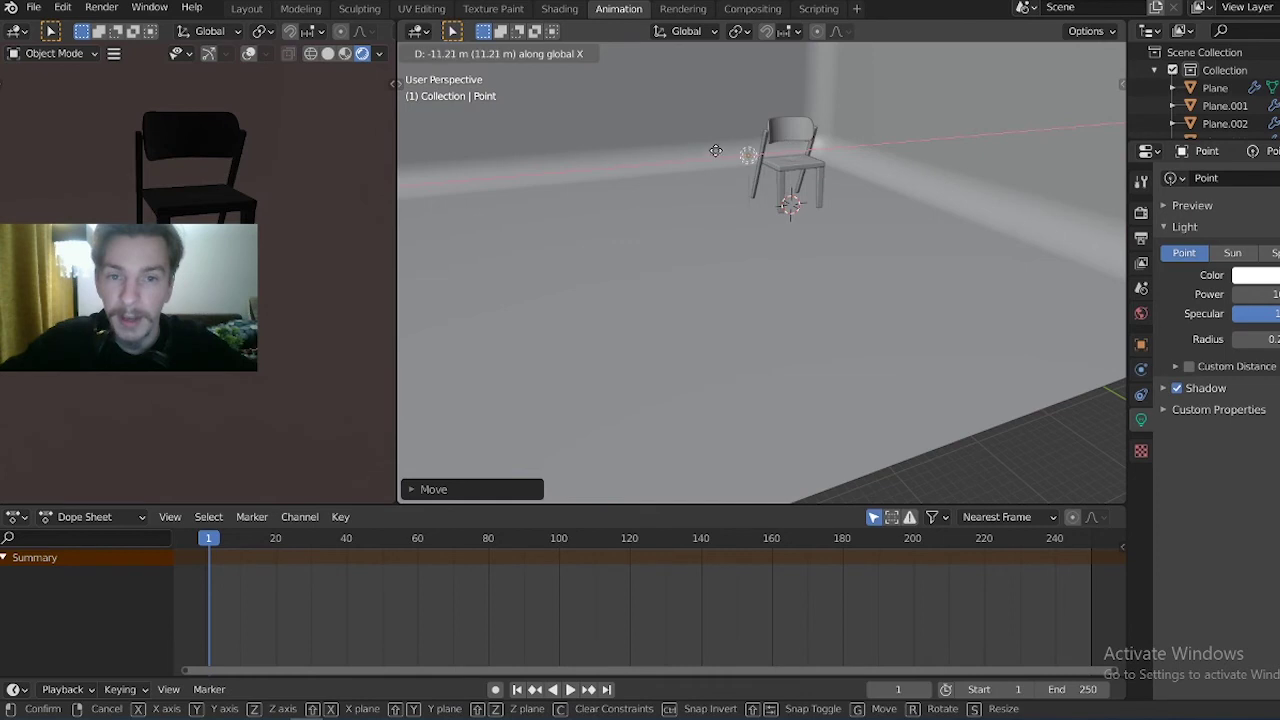
{"action": "left_click", "coordinate": [684, 160]}
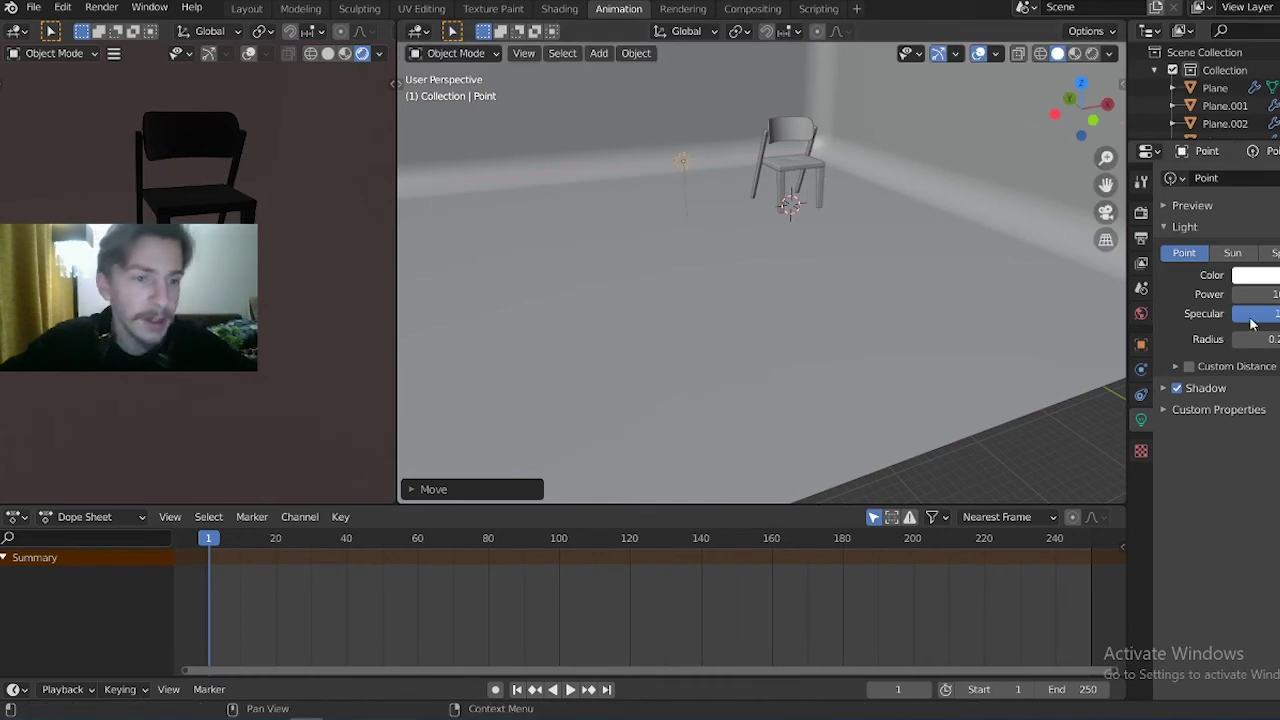
{"action": "left_click_drag", "start_coordinate": [1245, 339], "coordinate": [1265, 339]}
{"action": "left_click_drag", "start_coordinate": [1251, 289], "coordinate": [1275, 294]}
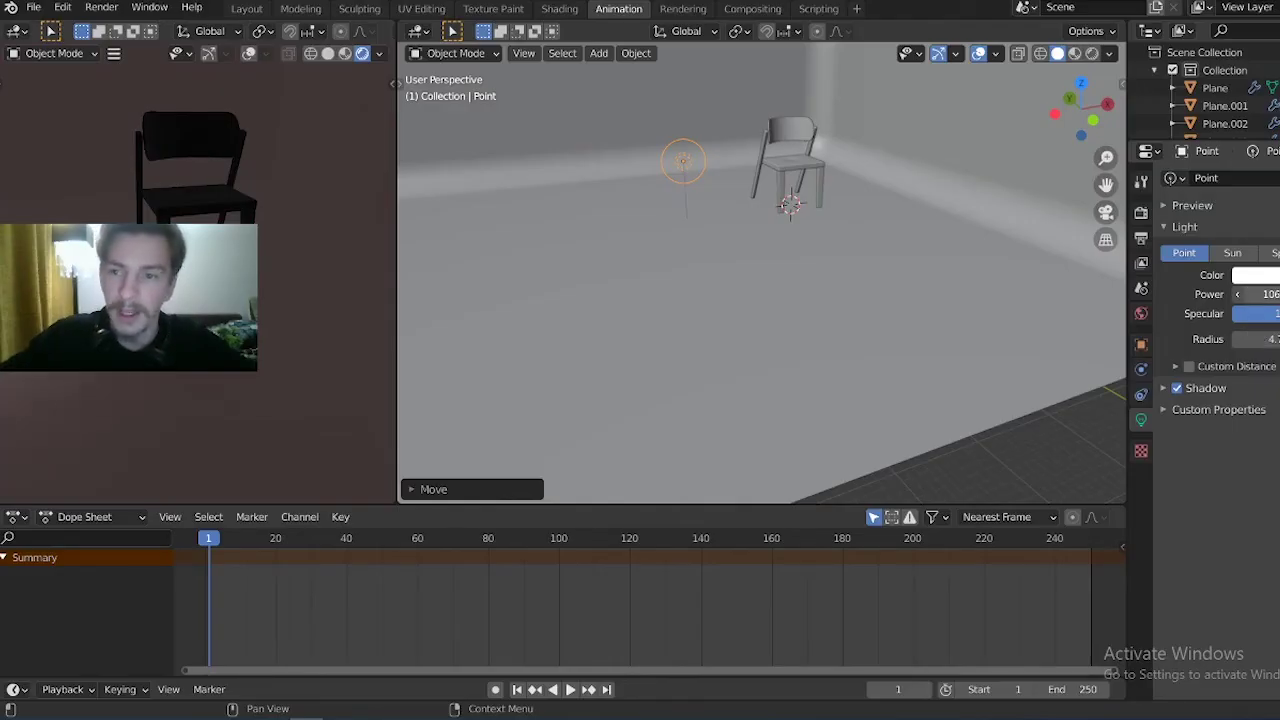
Reposition the point light closer to the chair along Y and raise it slightly in Z
{"action": "key", "text": "g"}
{"action": "left_click", "coordinate": [790, 165]}
{"action": "key", "text": "g"}
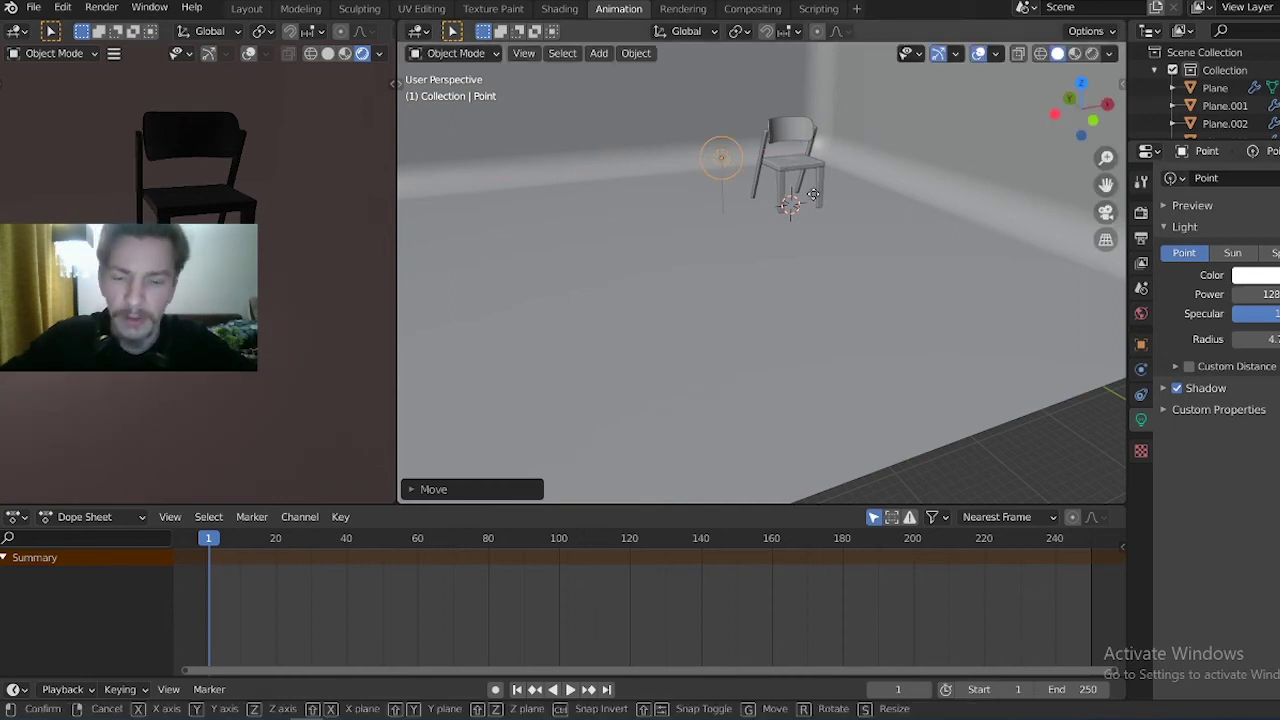
{"action": "key", "text": "y"}
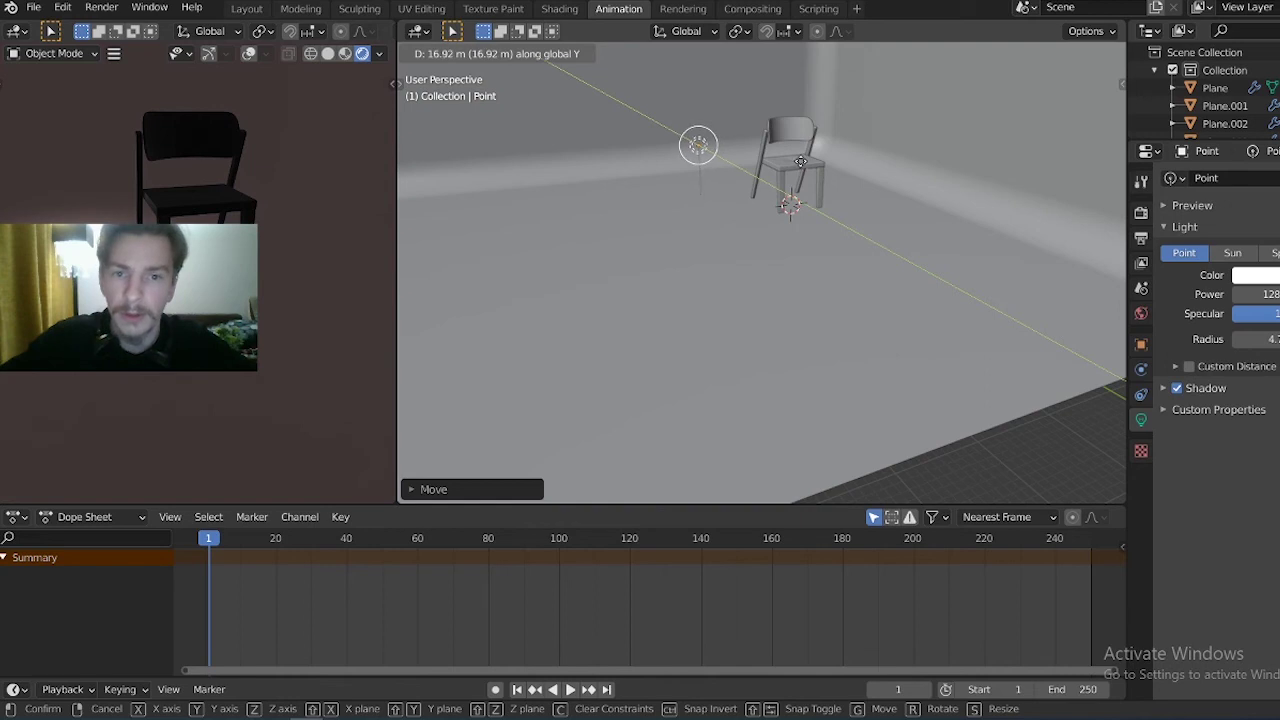
{"action": "left_click", "coordinate": [801, 168]}
{"action": "key", "text": "g"}
{"action": "key", "text": "z"}
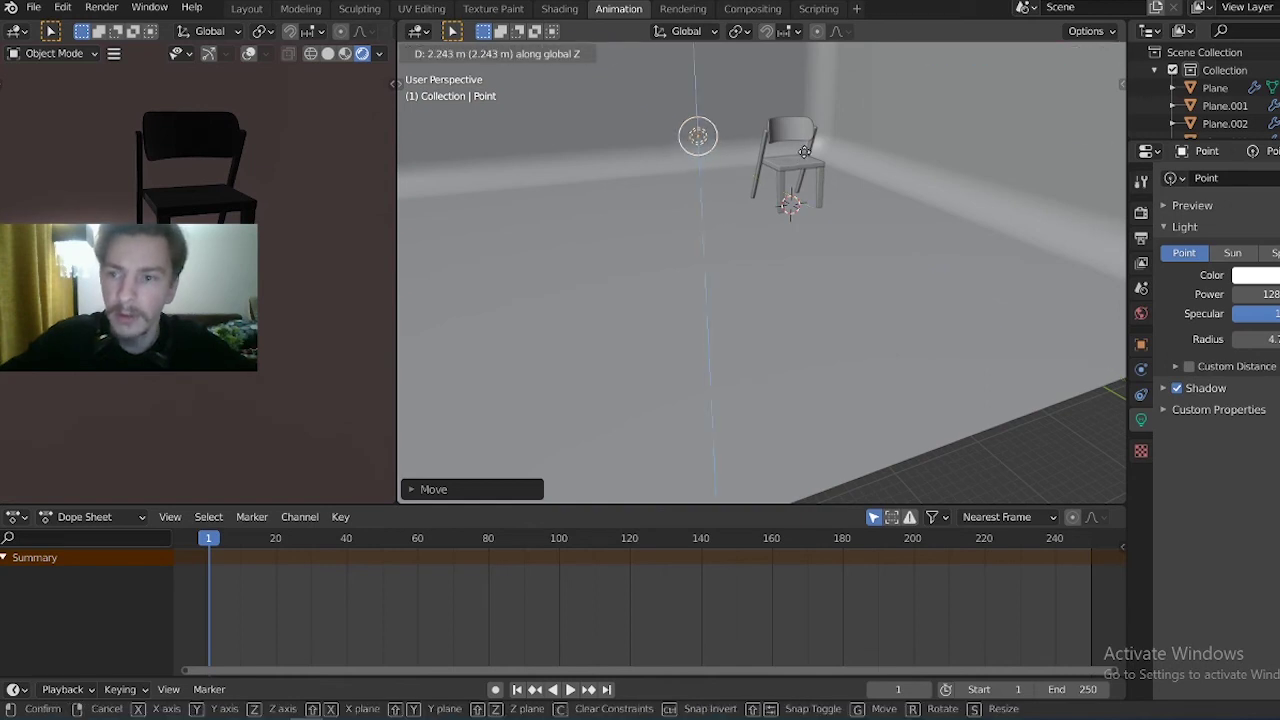
{"action": "key", "text": "Return"}
Tint the point light faintly pink and raise its power to roughly 1970 W
{"action": "left_click", "coordinate": [1270, 276]}
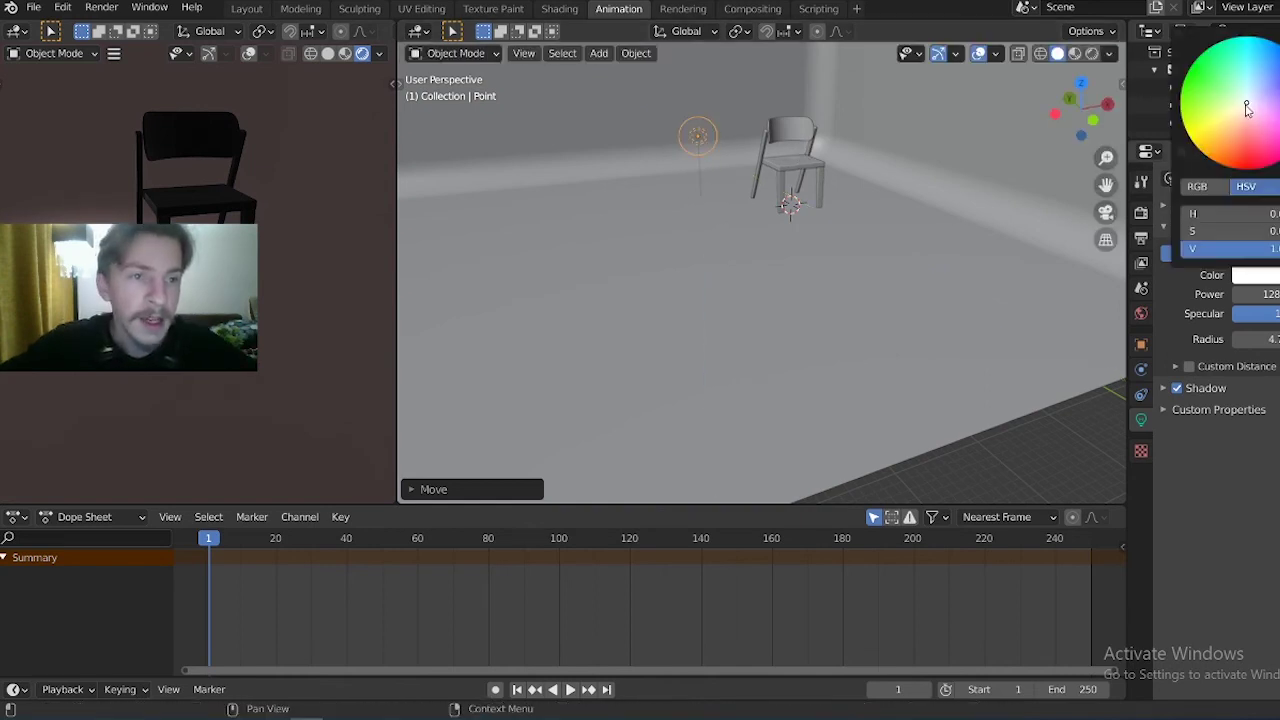
{"action": "left_click_drag", "start_coordinate": [1244, 107], "coordinate": [1244, 107]}
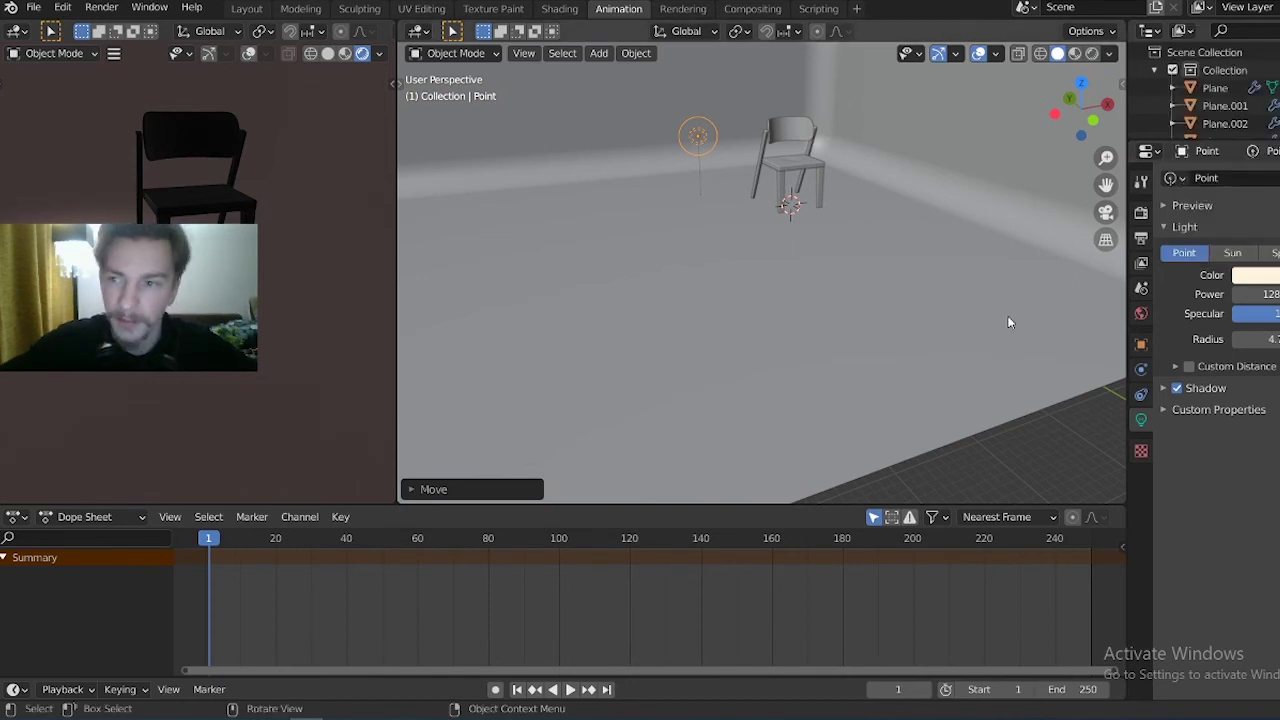
{"action": "left_click_drag", "start_coordinate": [1260, 294], "coordinate": [1268, 294]}
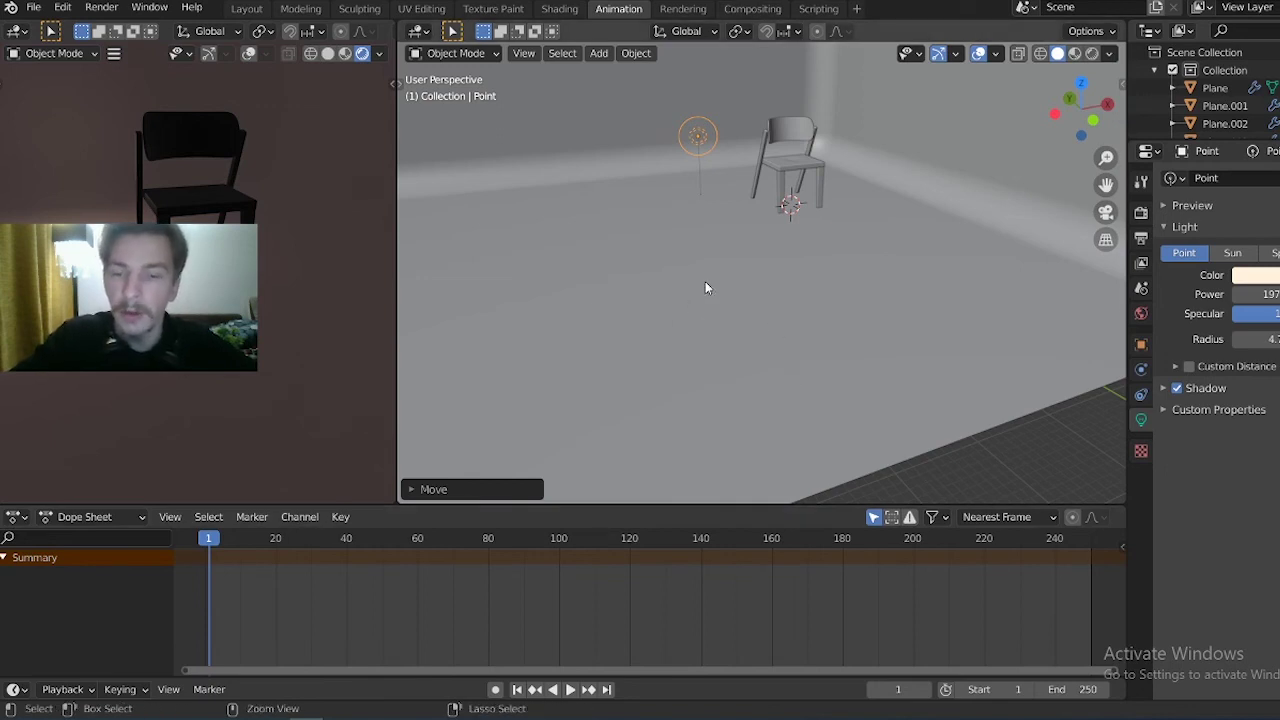
Paste two copies of the point light, spacing them along Y toward the chair
{"action": "key", "text": "ctrl+v"}
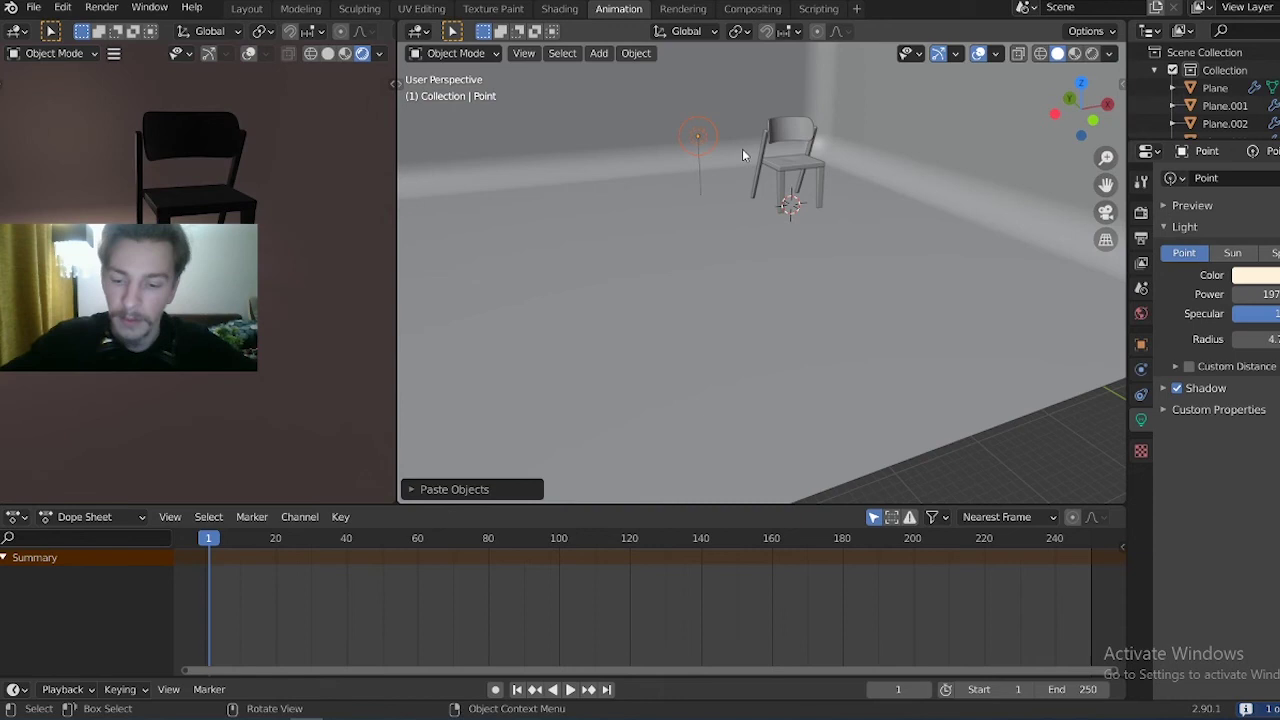
{"action": "key", "text": "g"}
{"action": "key", "text": "y"}
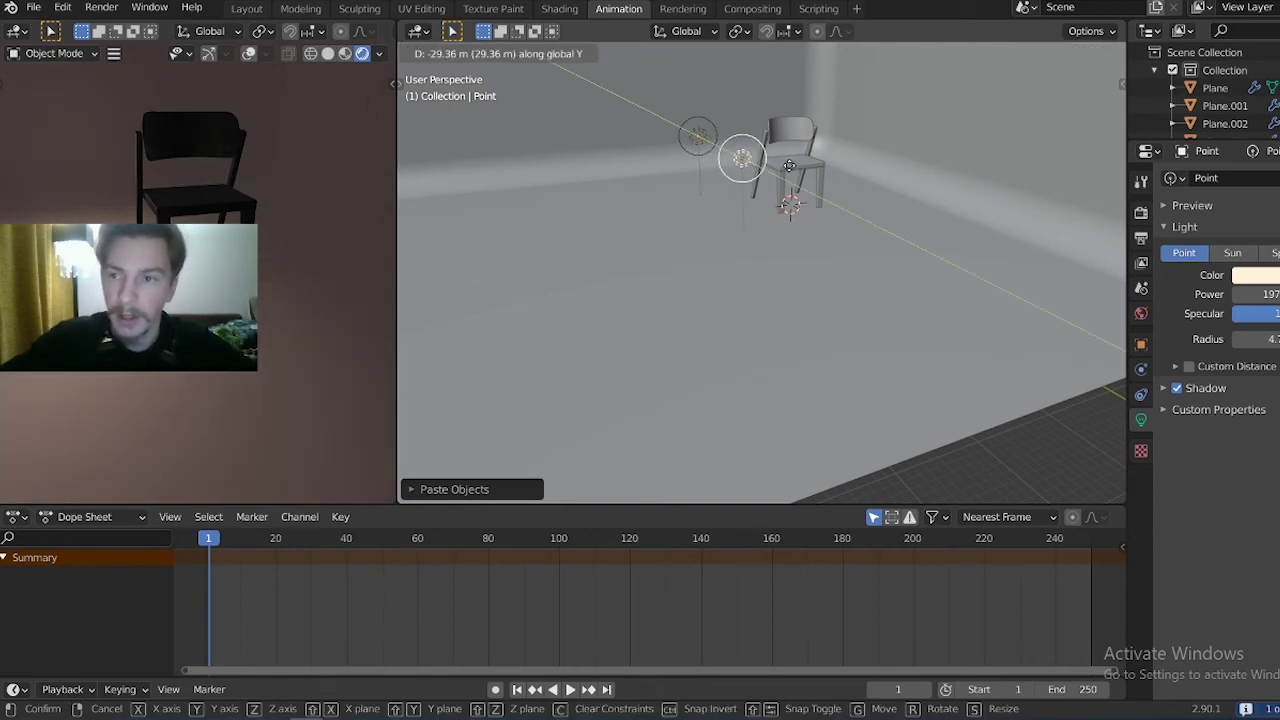
{"action": "left_click", "coordinate": [789, 165]}
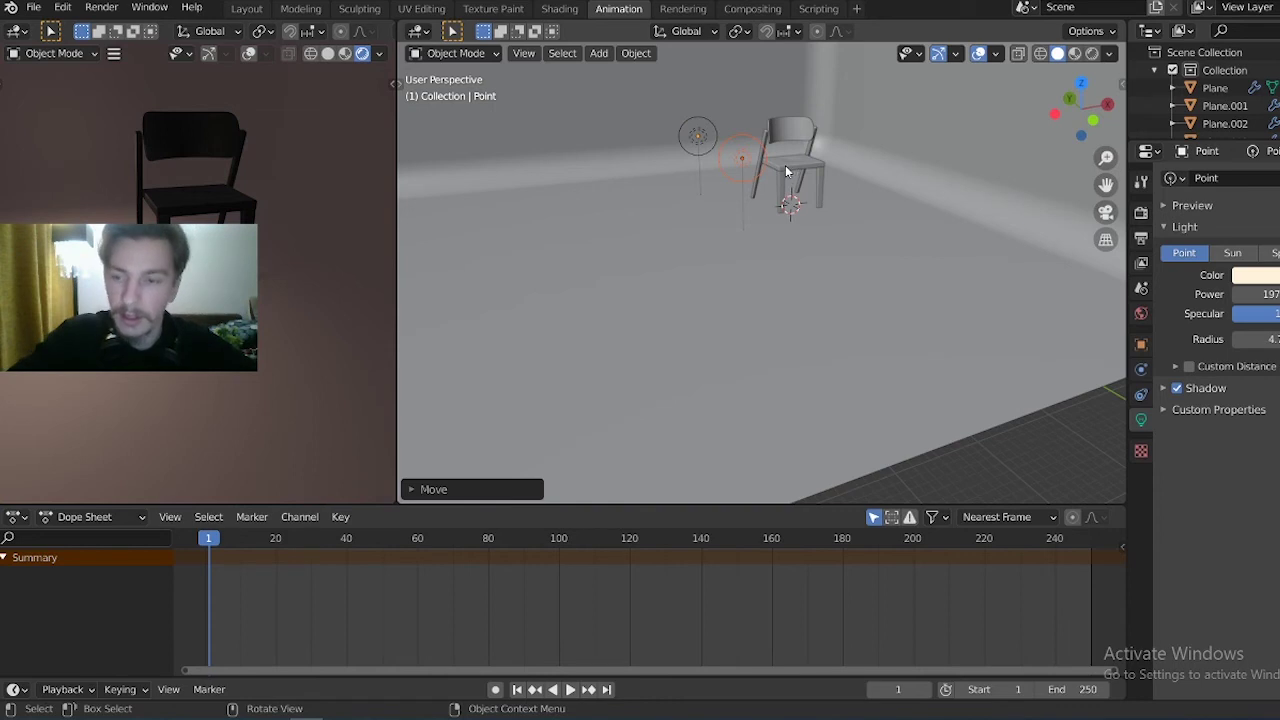
{"action": "key", "text": "ctrl+c"}
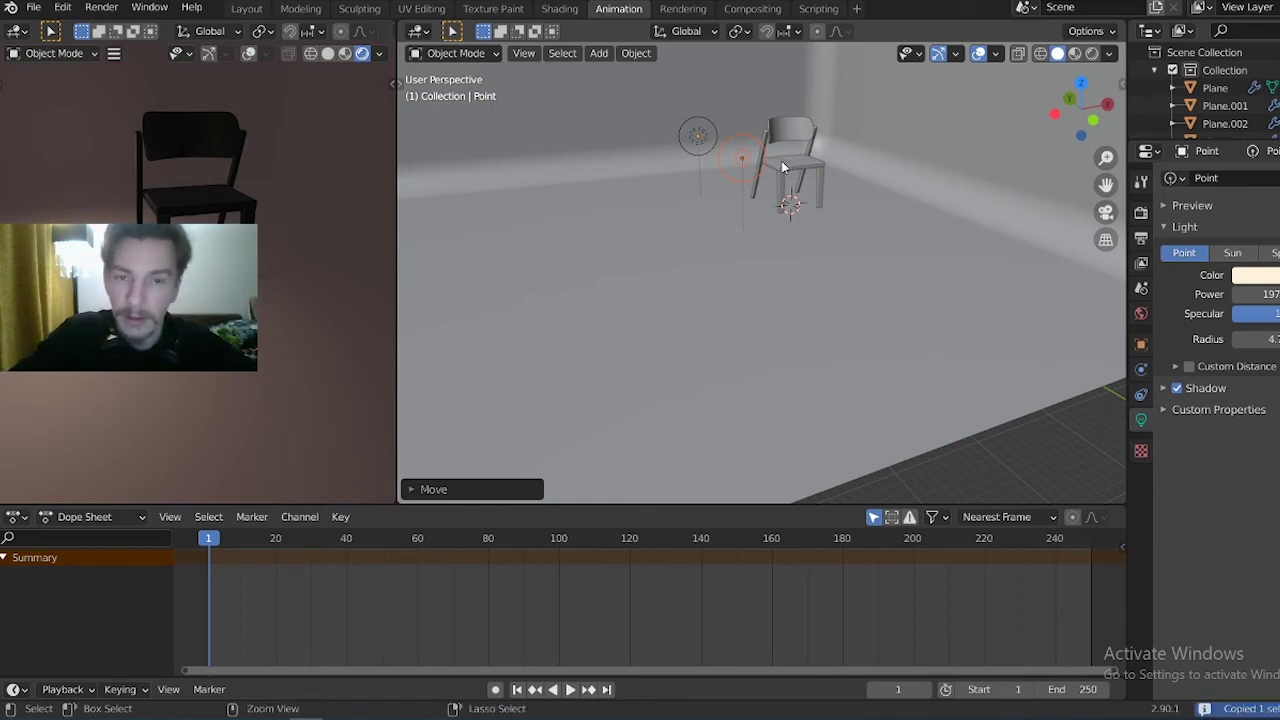
{"action": "key", "text": "ctrl+v"}
{"action": "key", "text": "g"}
{"action": "key", "text": "y"}
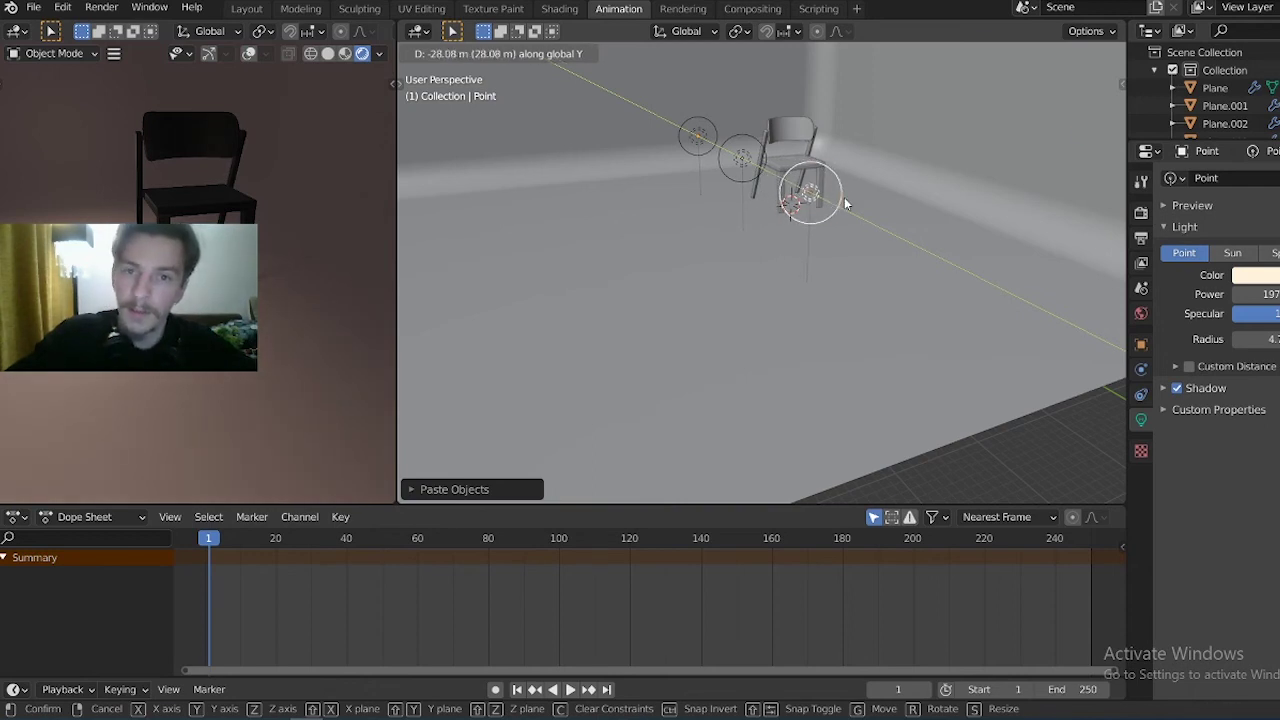
{"action": "left_click", "coordinate": [844, 200]}
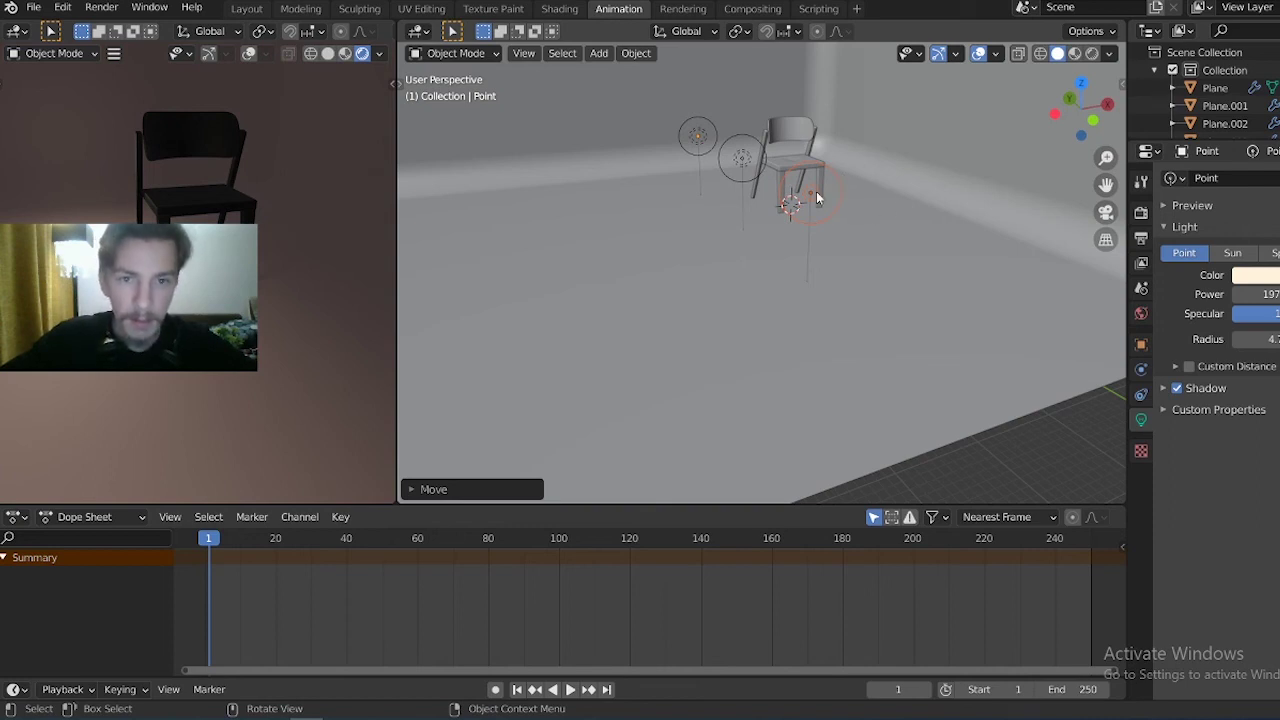
Copy Point.002 and place the new light to the right of the chair along X
{"action": "left_click", "coordinate": [812, 191]}
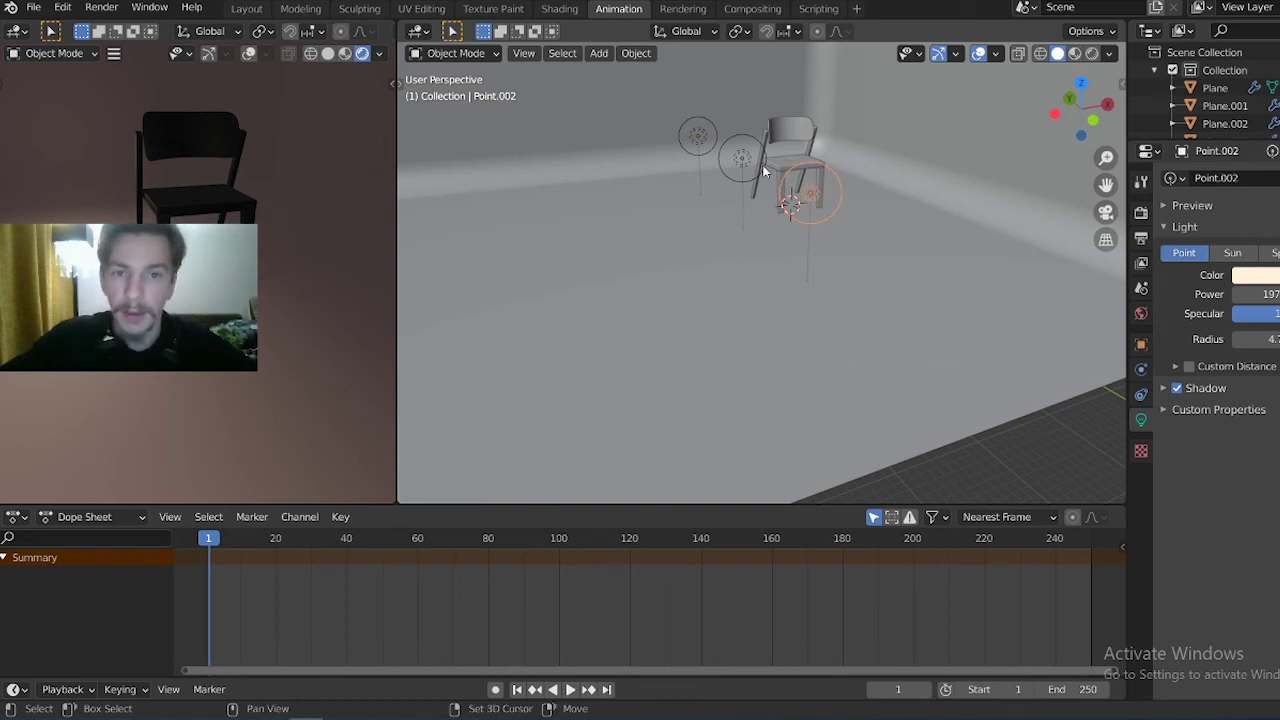
{"action": "left_click", "coordinate": [743, 167]}
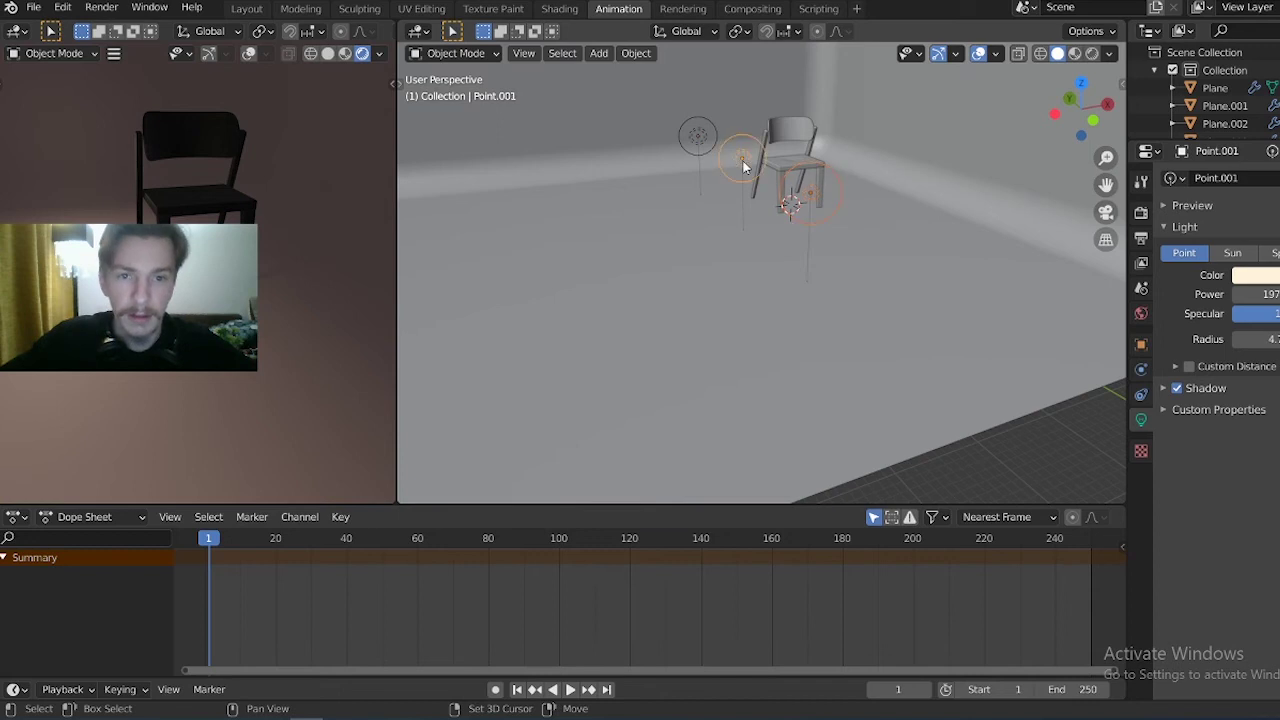
{"action": "left_click", "coordinate": [810, 200]}
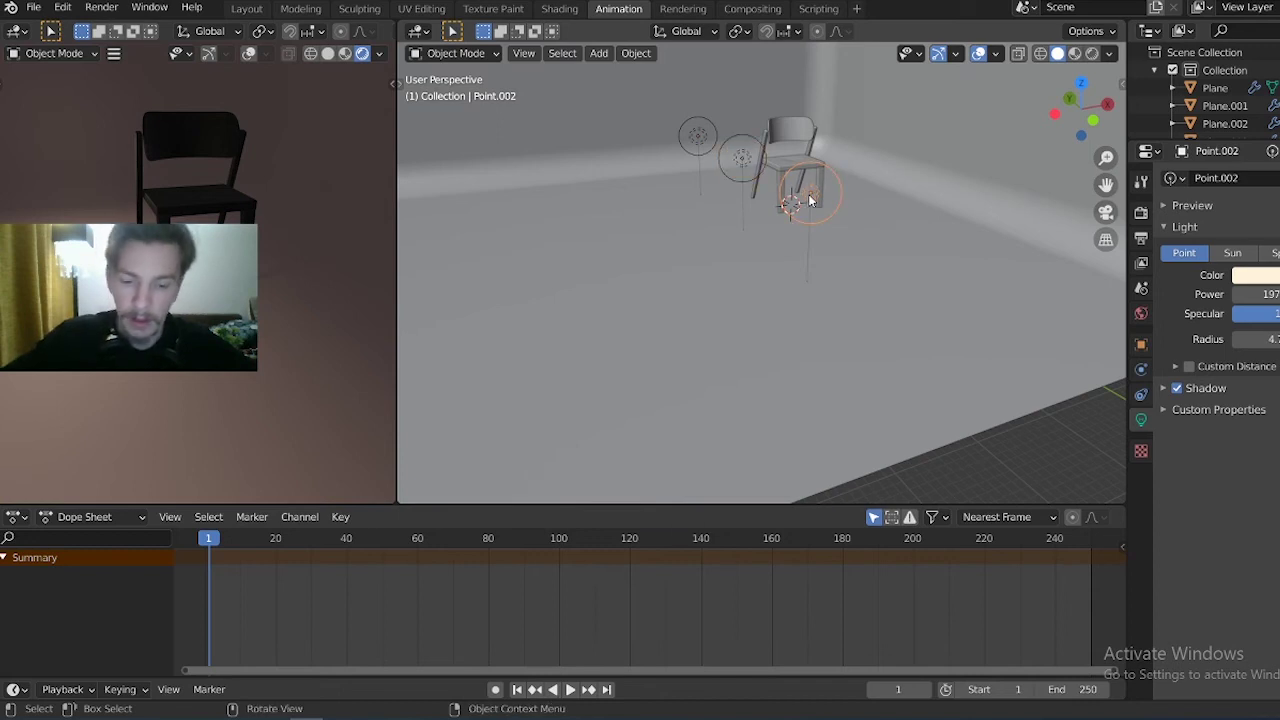
{"action": "key", "text": "ctrl+c"}
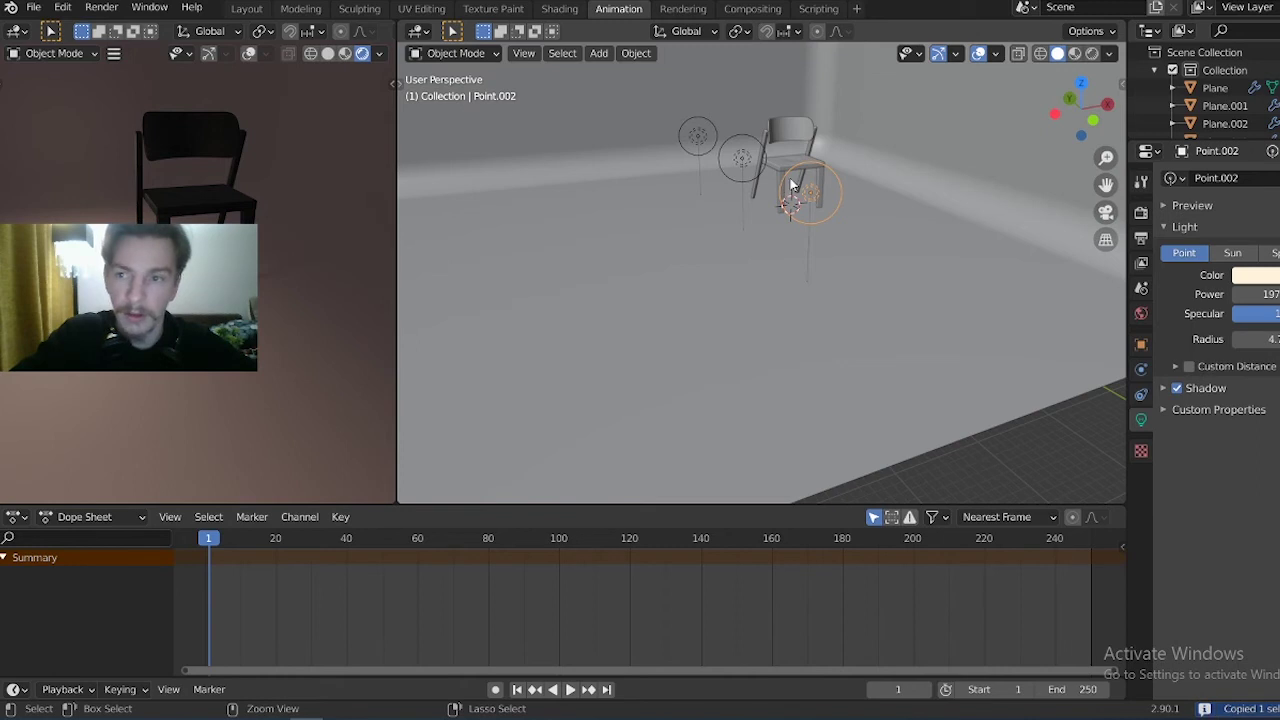
{"action": "key", "text": "ctrl+v"}
{"action": "key", "text": "g"}
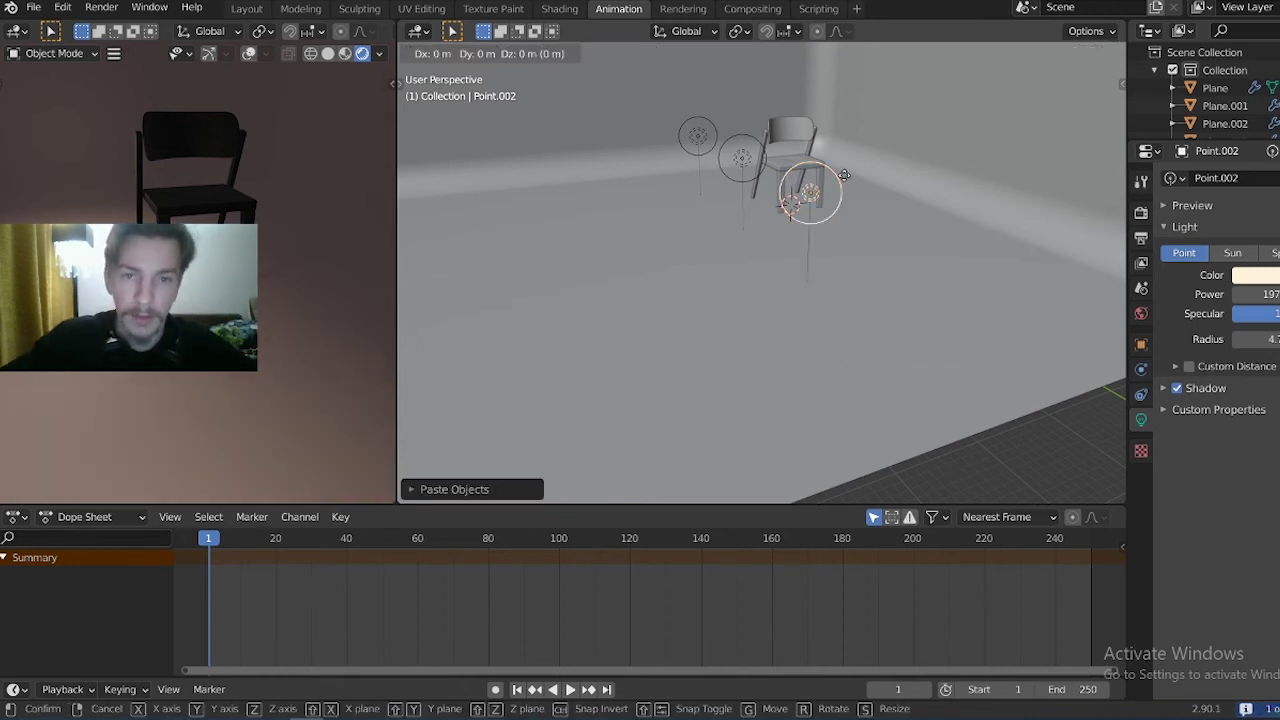
{"action": "key", "text": "x"}
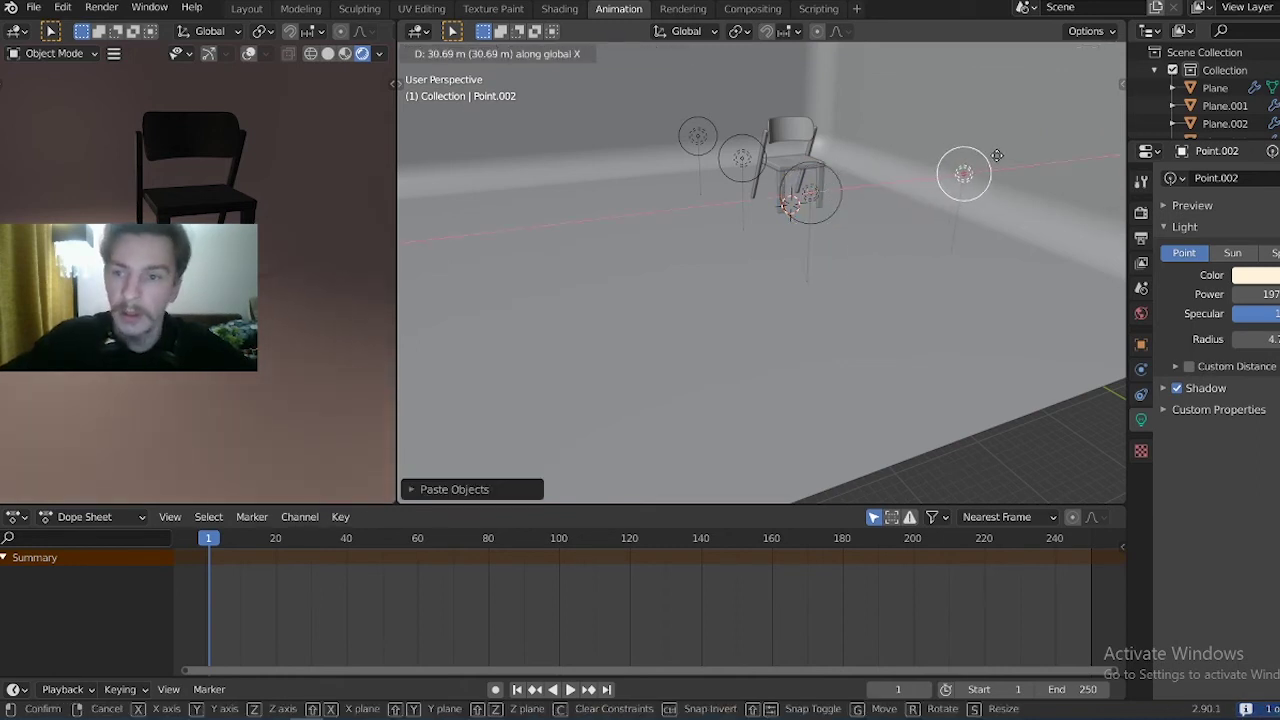
{"action": "left_click", "coordinate": [999, 155]}
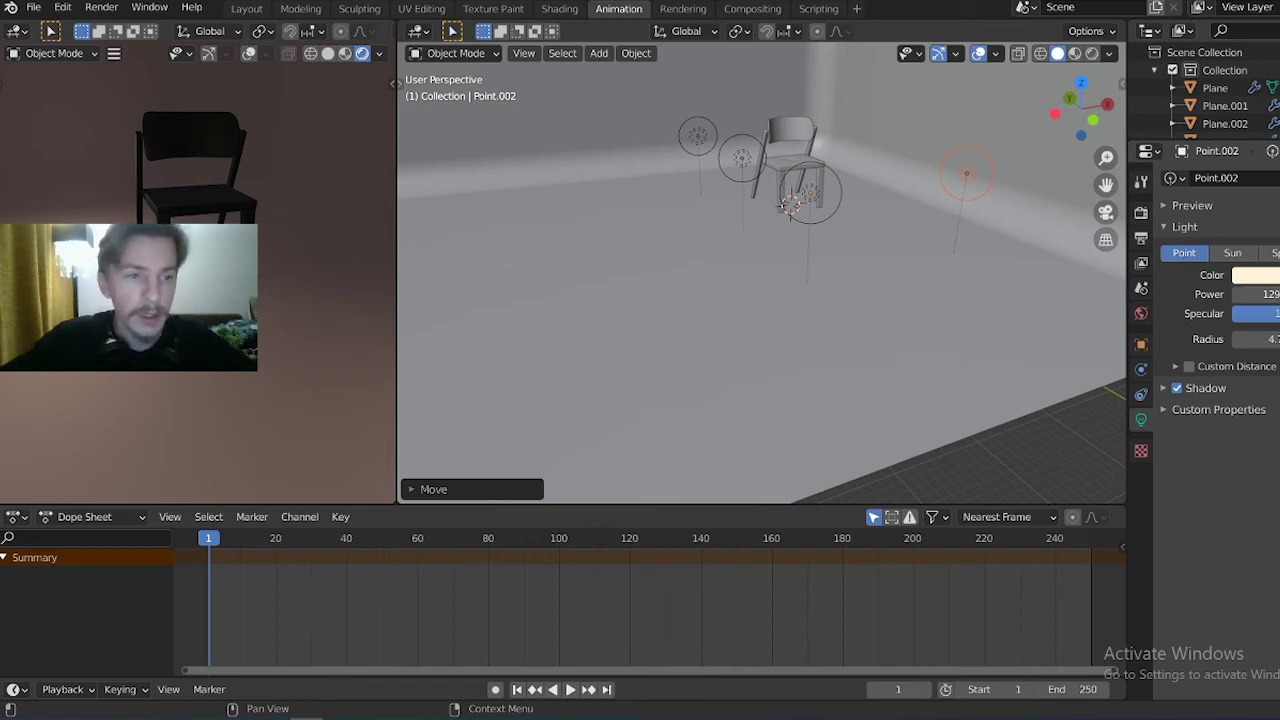
Give the light beside the chair a pale lavender tint
{"action": "left_click", "coordinate": [1255, 274]}
{"action": "left_click", "coordinate": [1251, 100]}
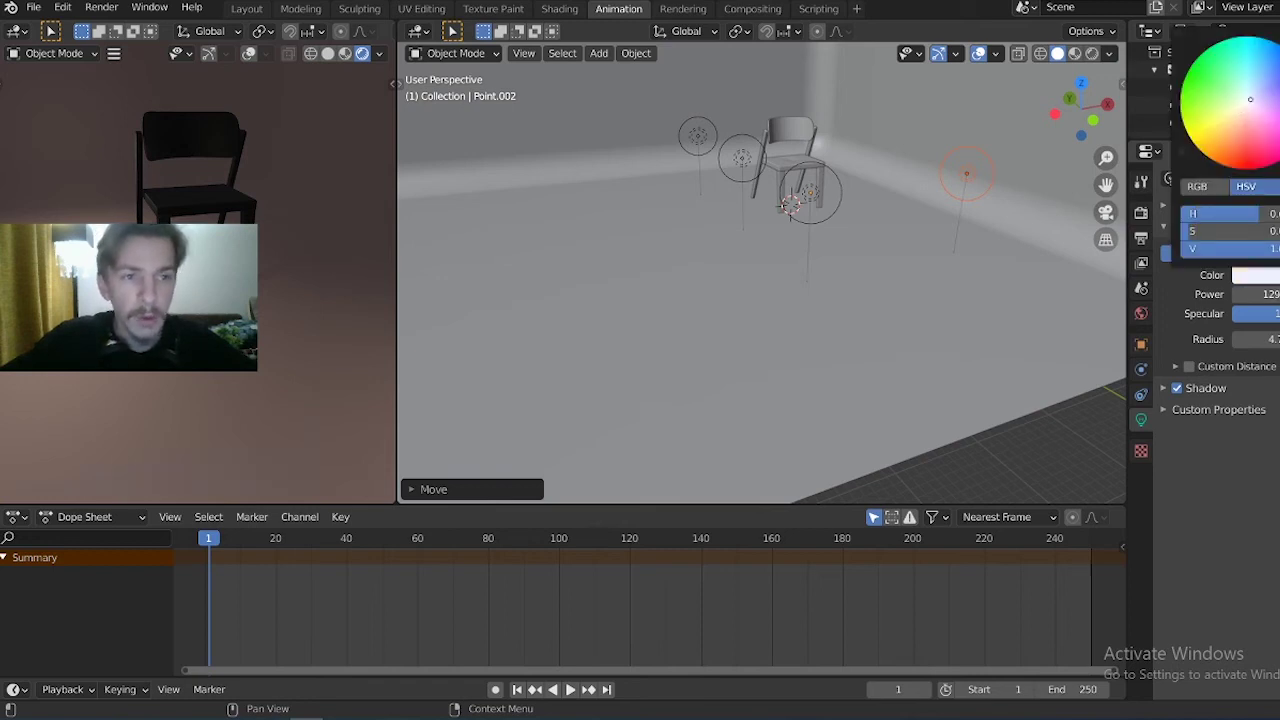
{"action": "left_click_drag", "start_coordinate": [1252, 99], "coordinate": [1255, 98]}
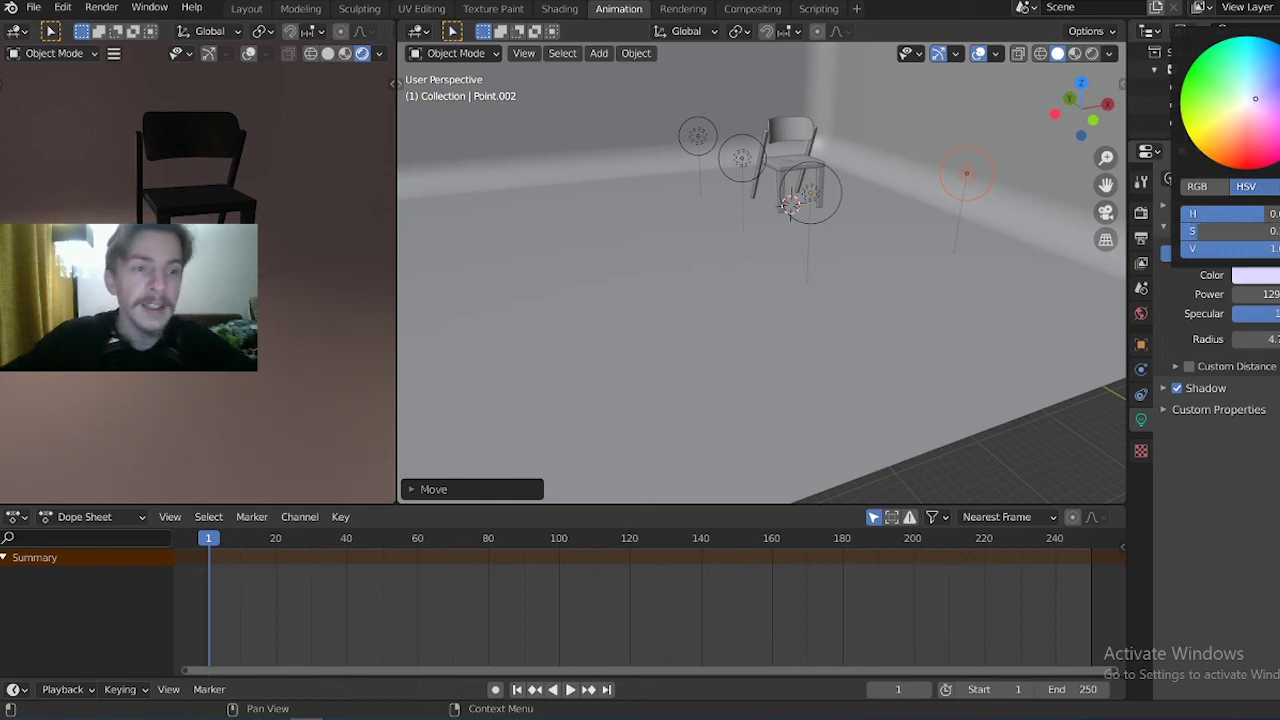
{"action": "left_click_drag", "start_coordinate": [1255, 98], "coordinate": [1259, 97]}
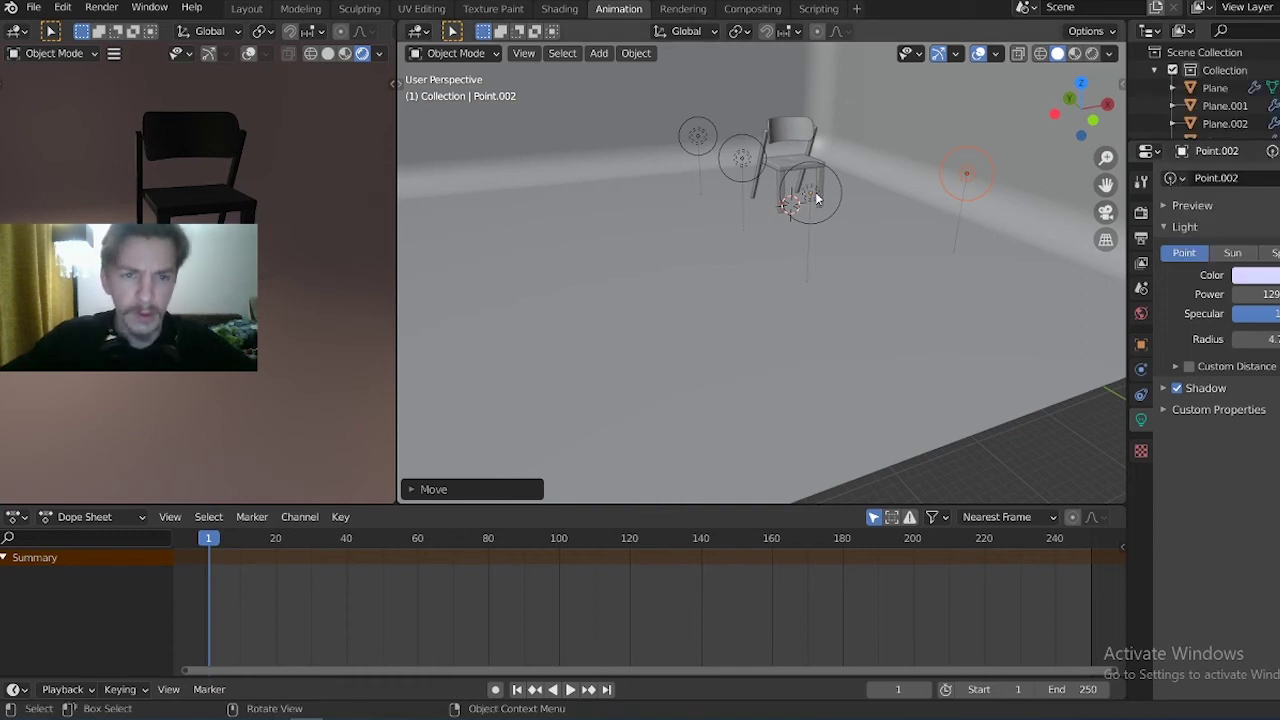
Tint the right-hand light lavender and the light beside the chair a warm yellow
{"action": "left_click", "coordinate": [968, 175]}
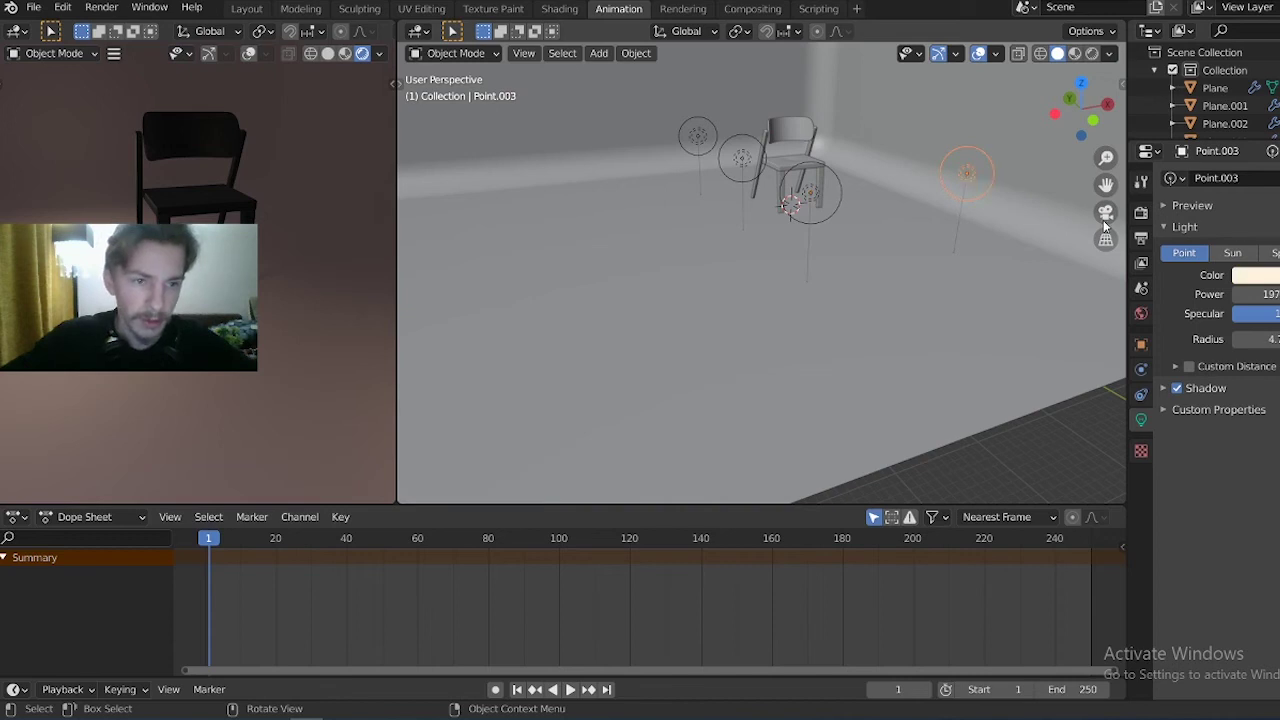
{"action": "left_click", "coordinate": [1252, 275]}
{"action": "left_click_drag", "start_coordinate": [1240, 110], "coordinate": [1254, 98]}
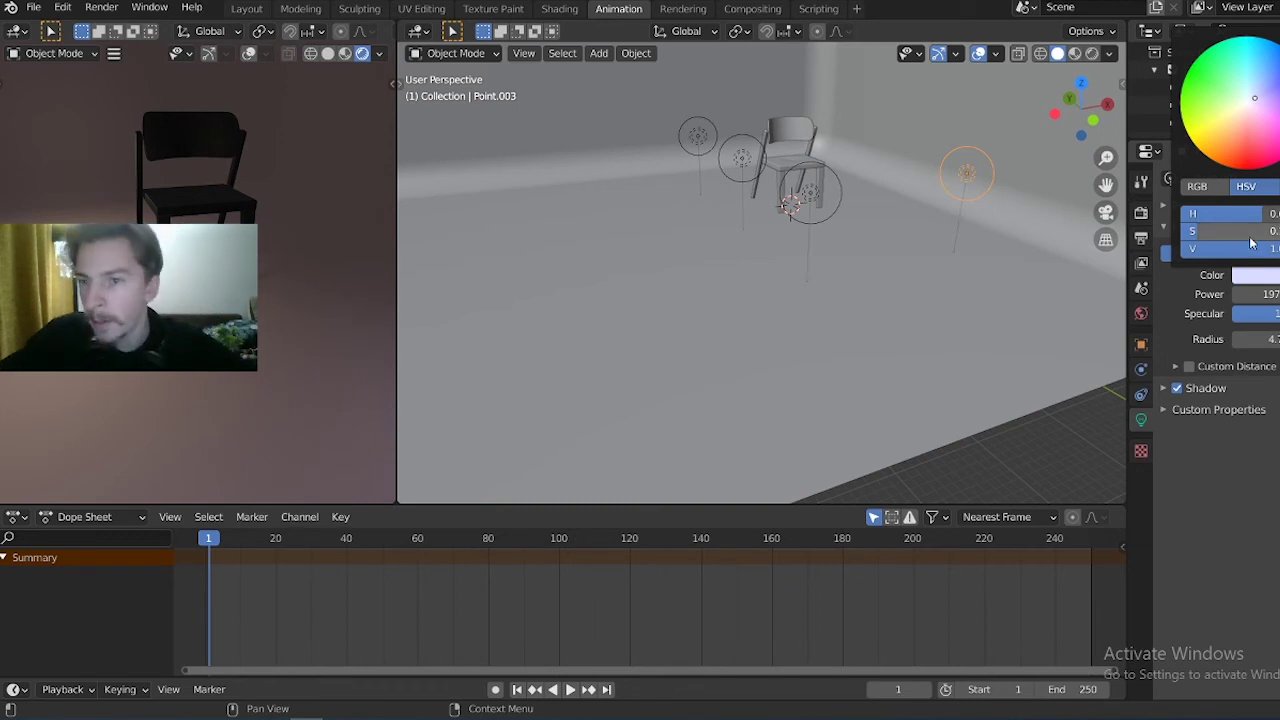
{"action": "left_click", "coordinate": [822, 192]}
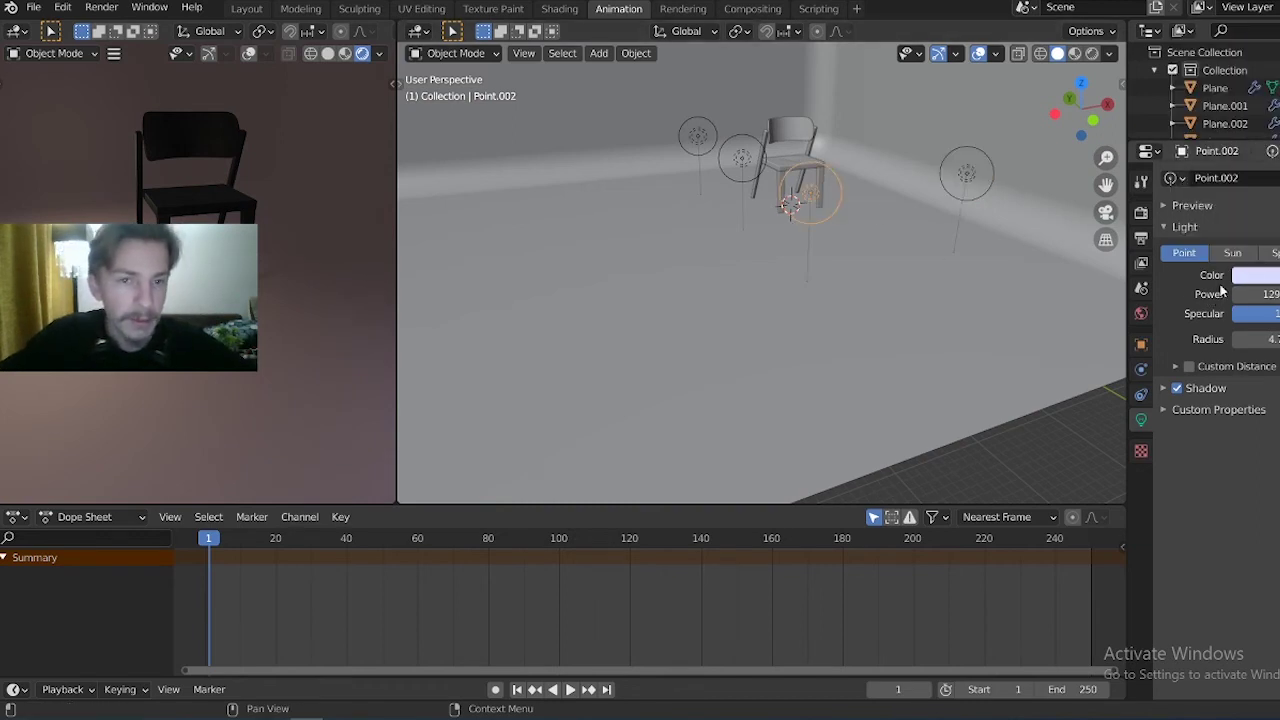
{"action": "left_click", "coordinate": [1243, 278]}
{"action": "left_click_drag", "start_coordinate": [1272, 152], "coordinate": [1235, 115]}
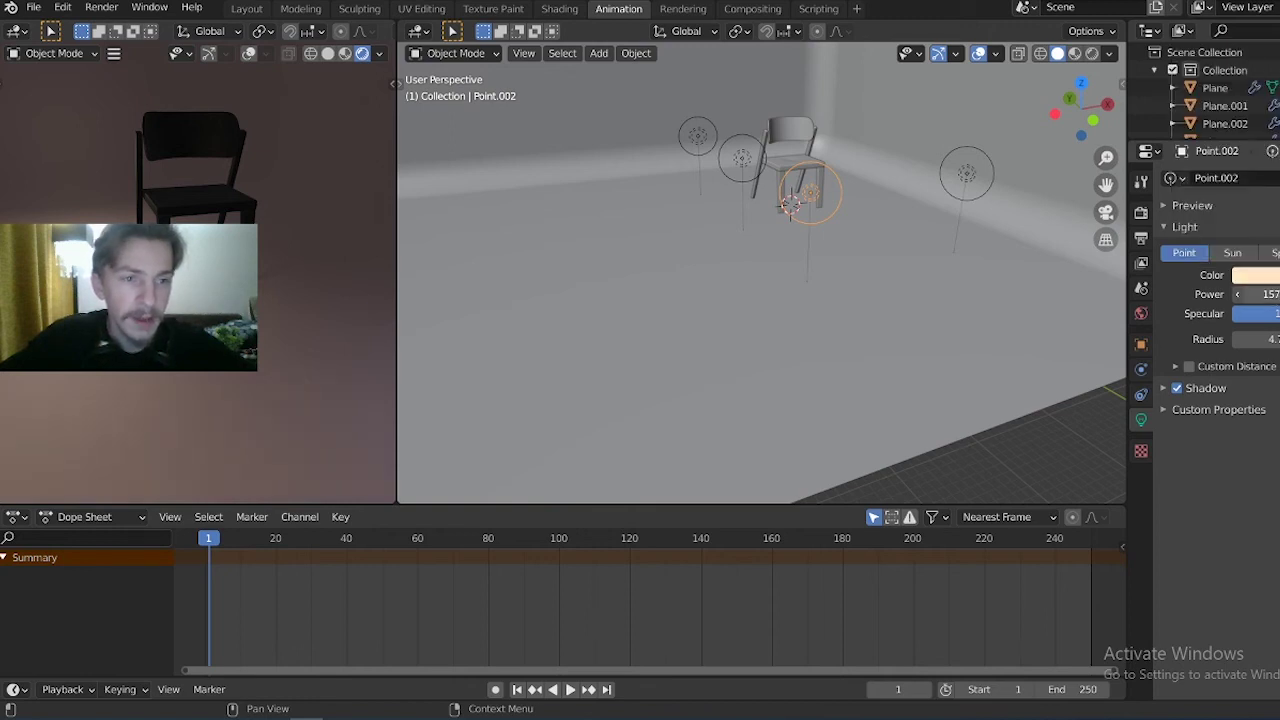
{"action": "left_click", "coordinate": [969, 176]}
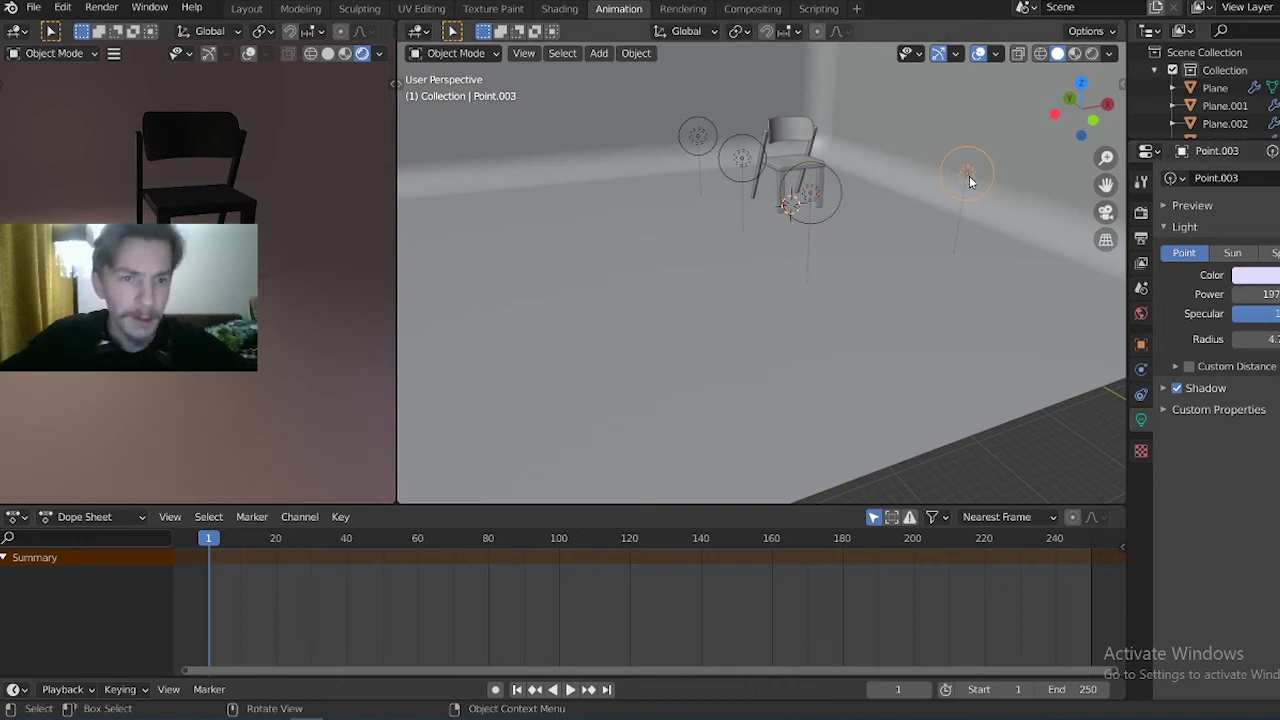
{"action": "left_click", "coordinate": [1258, 276]}
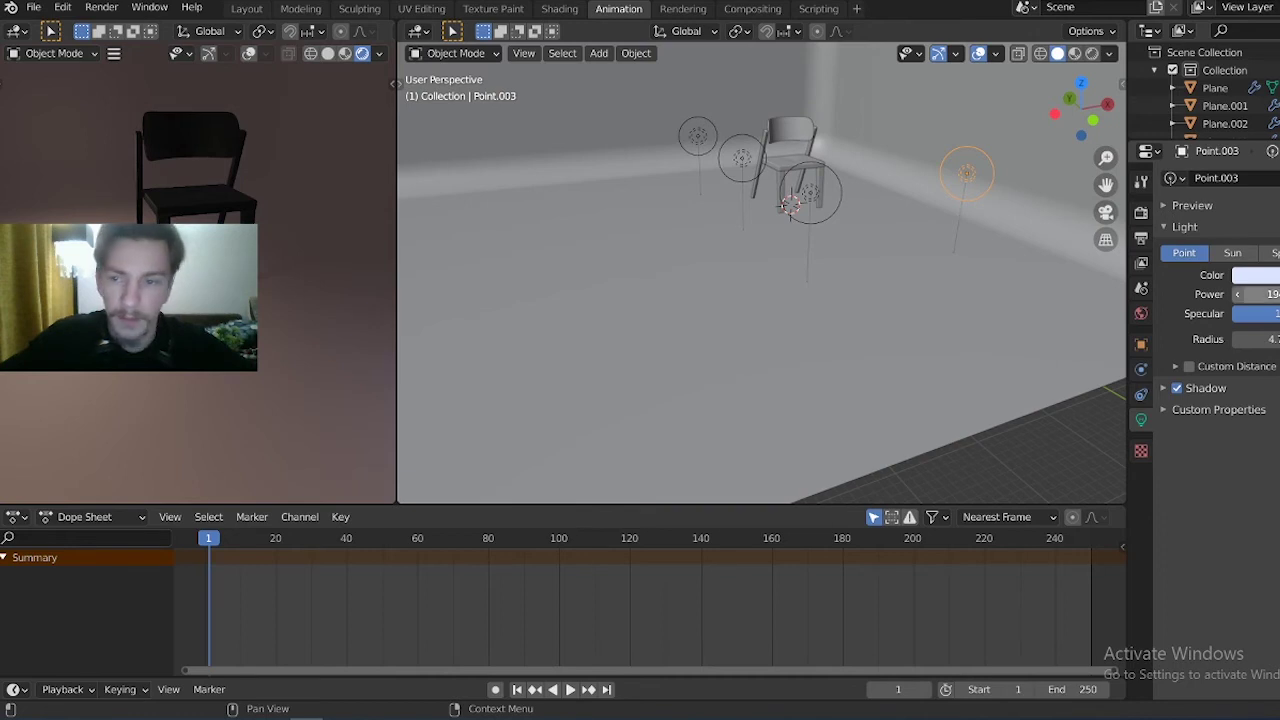
Duplicate the right-hand light along Y and raise both lights high, to about 11.39 m
{"action": "key", "text": "ctrl"}
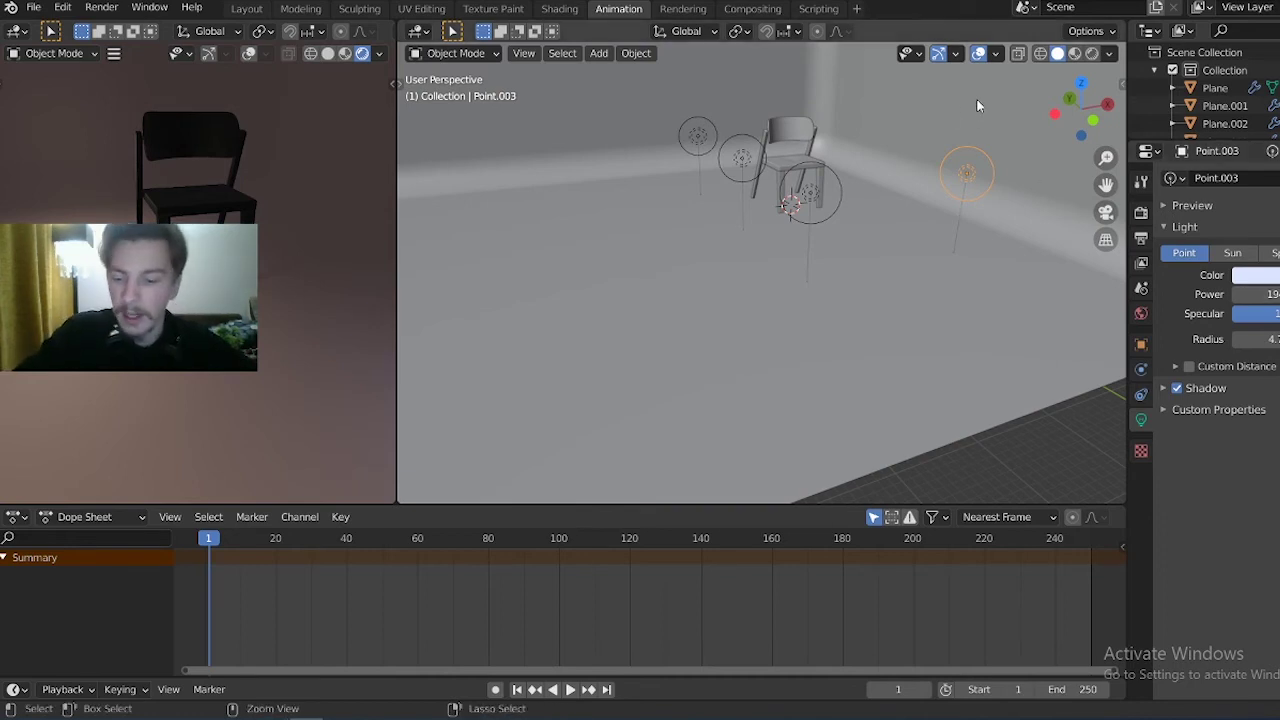
{"action": "key", "text": "ctrl+v"}
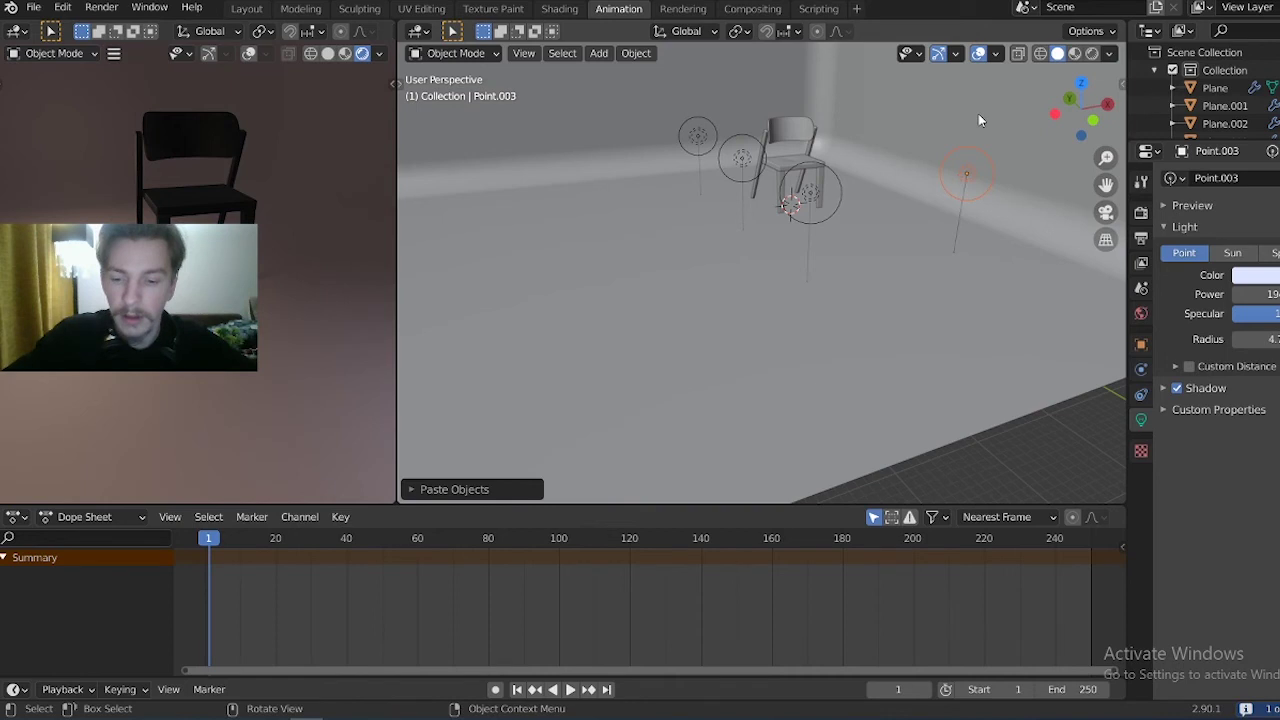
{"action": "key", "text": "g"}
{"action": "key", "text": "y"}
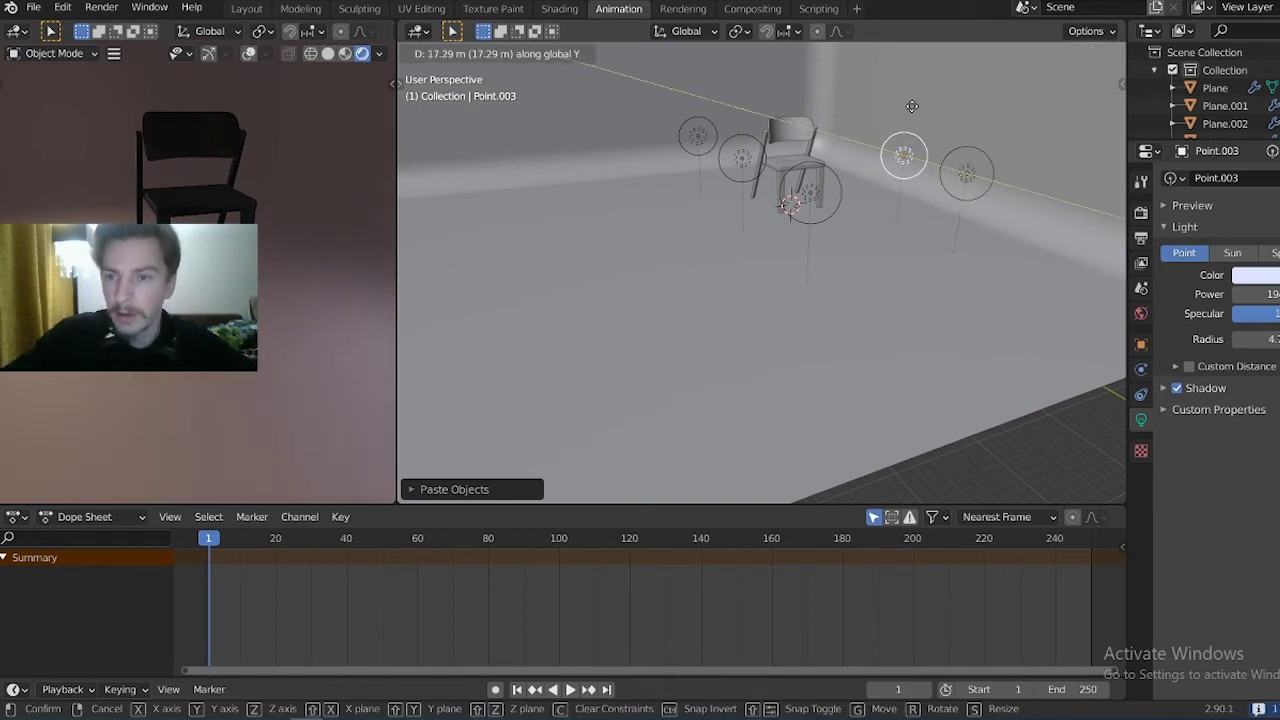
{"action": "left_click", "coordinate": [911, 112]}
{"action": "left_click", "coordinate": [966, 172], "text": "shift"}
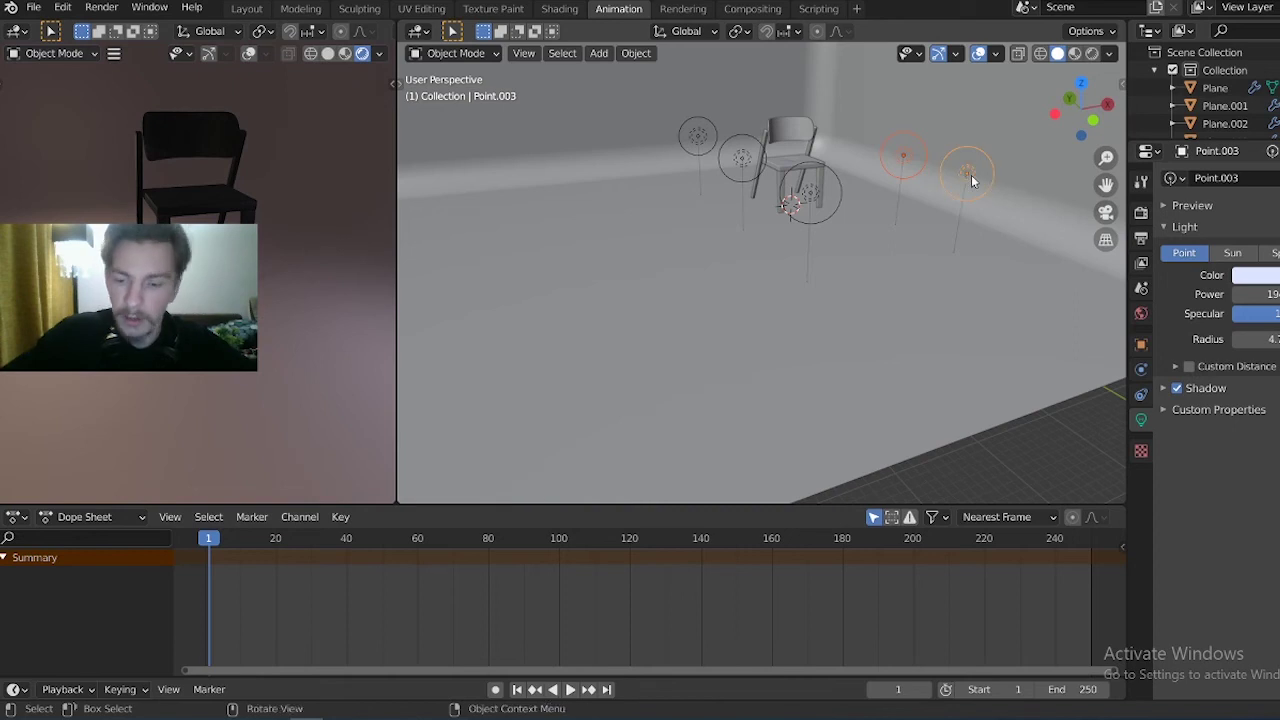
{"action": "key", "text": "g"}
{"action": "key", "text": "z"}
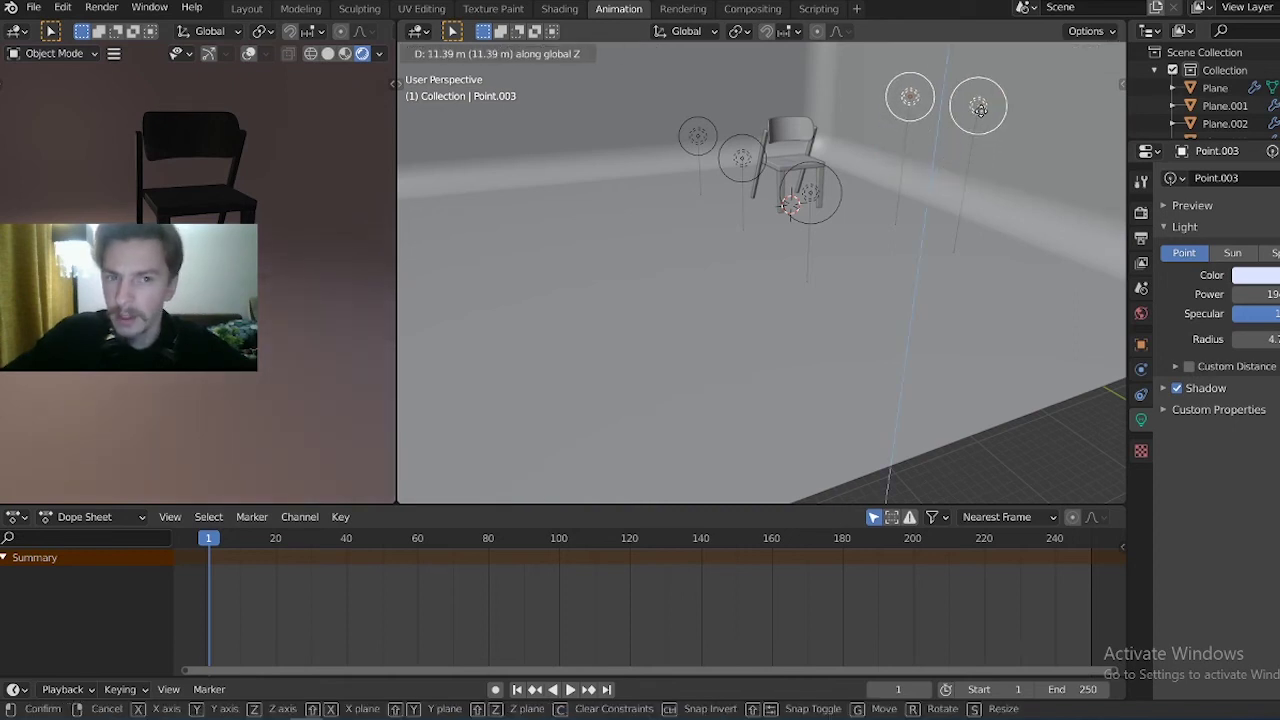
{"action": "left_click", "coordinate": [980, 110]}
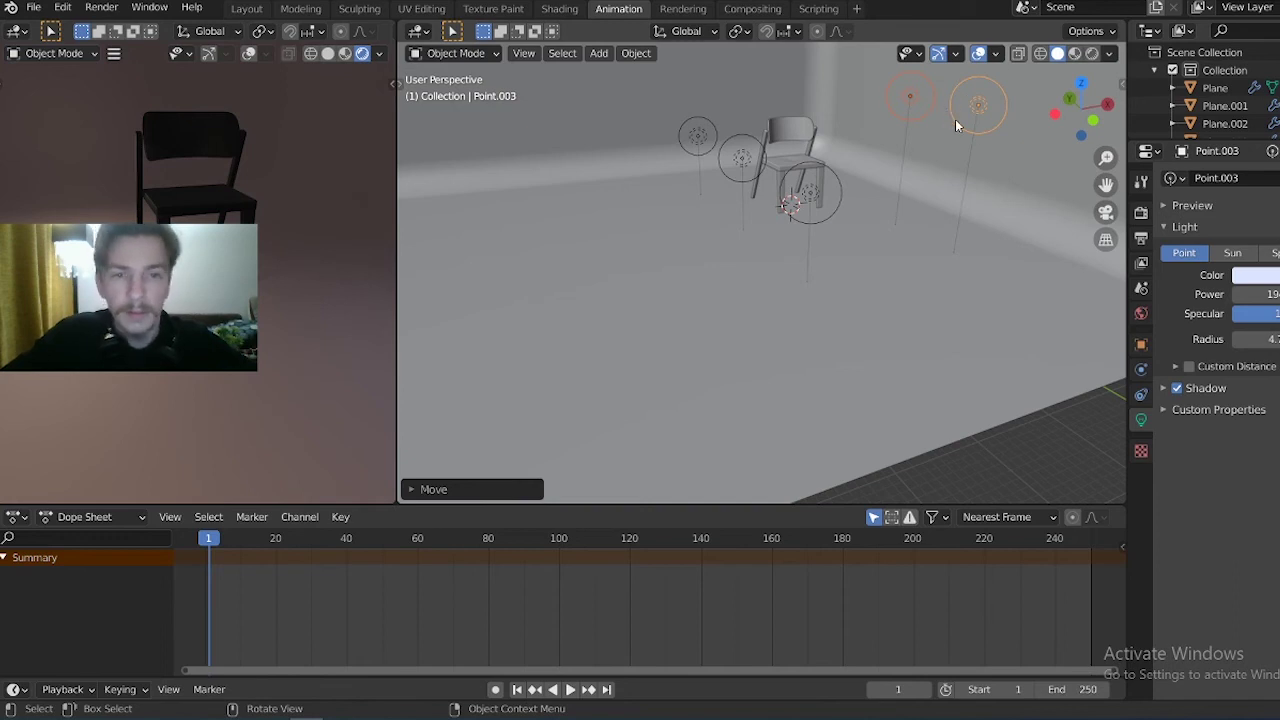
Paste Point.004 and slide it along Y to hang high near the back wall
{"action": "key", "text": "ctrl+v"}
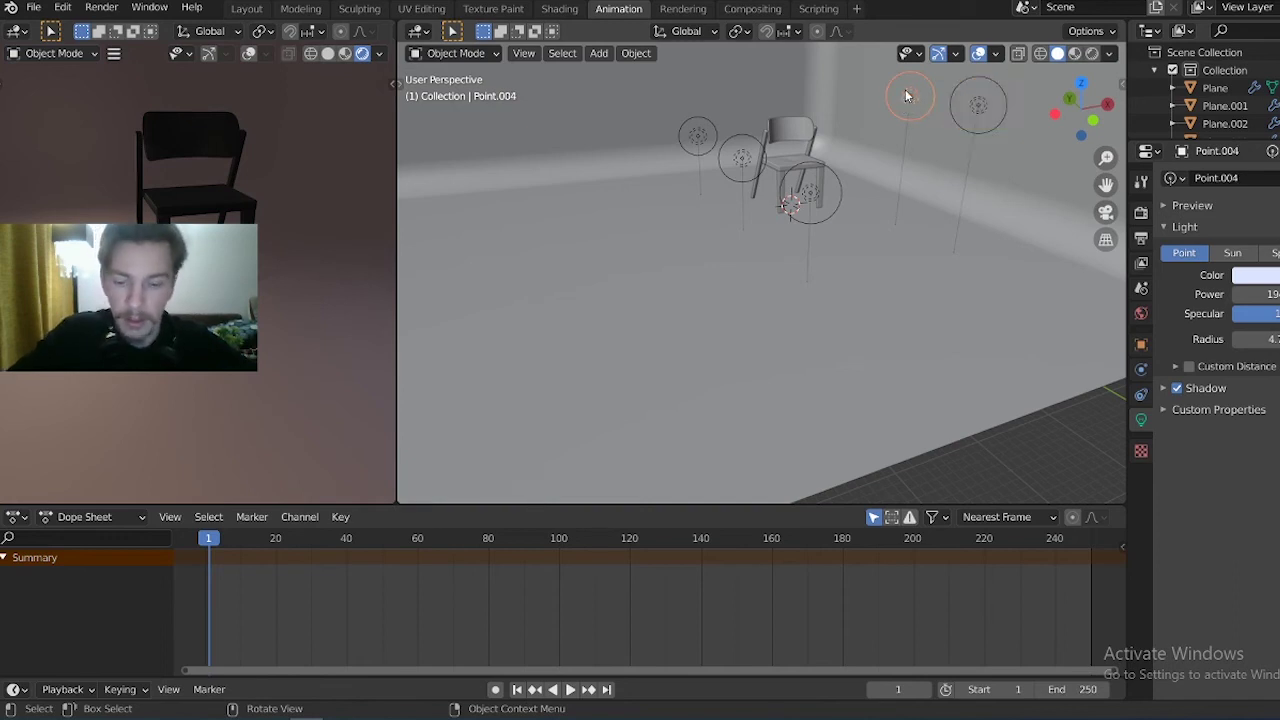
{"action": "key", "text": "g"}
{"action": "key", "text": "y"}
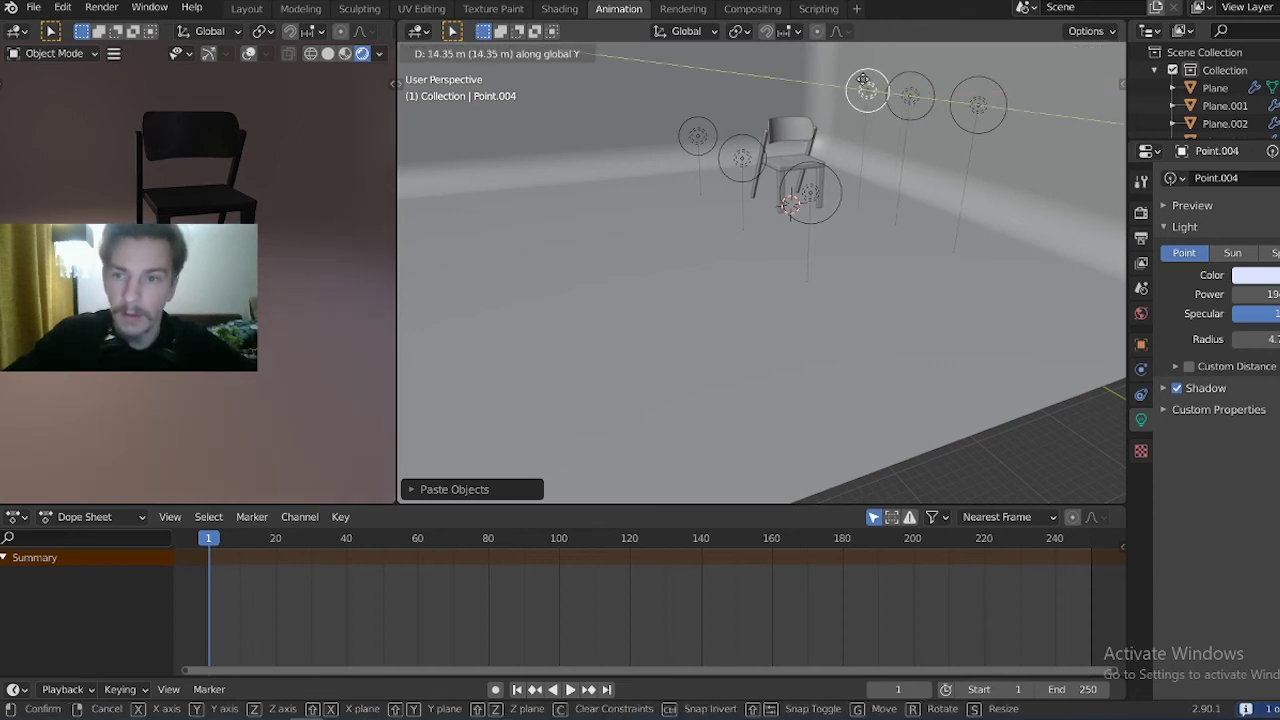
{"action": "left_click", "coordinate": [865, 80]}
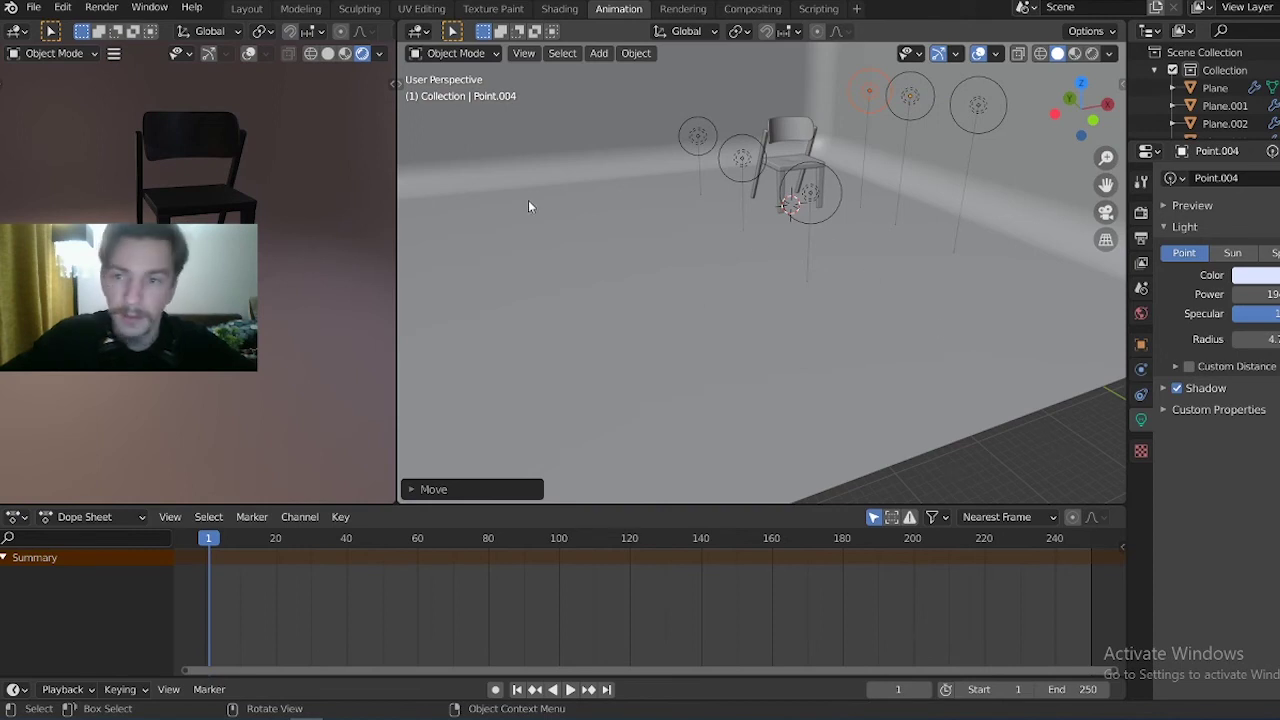
{"action": "left_click", "coordinate": [1141, 212]}
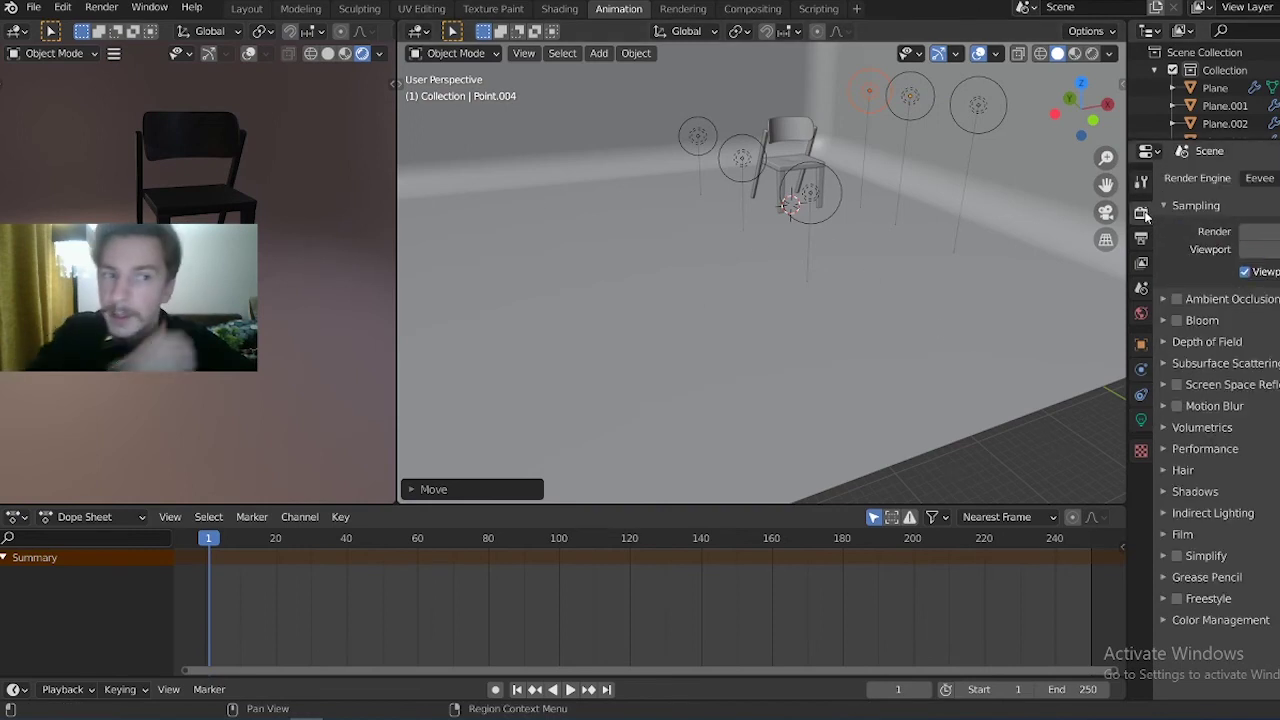
{"action": "left_click", "coordinate": [1259, 178]}
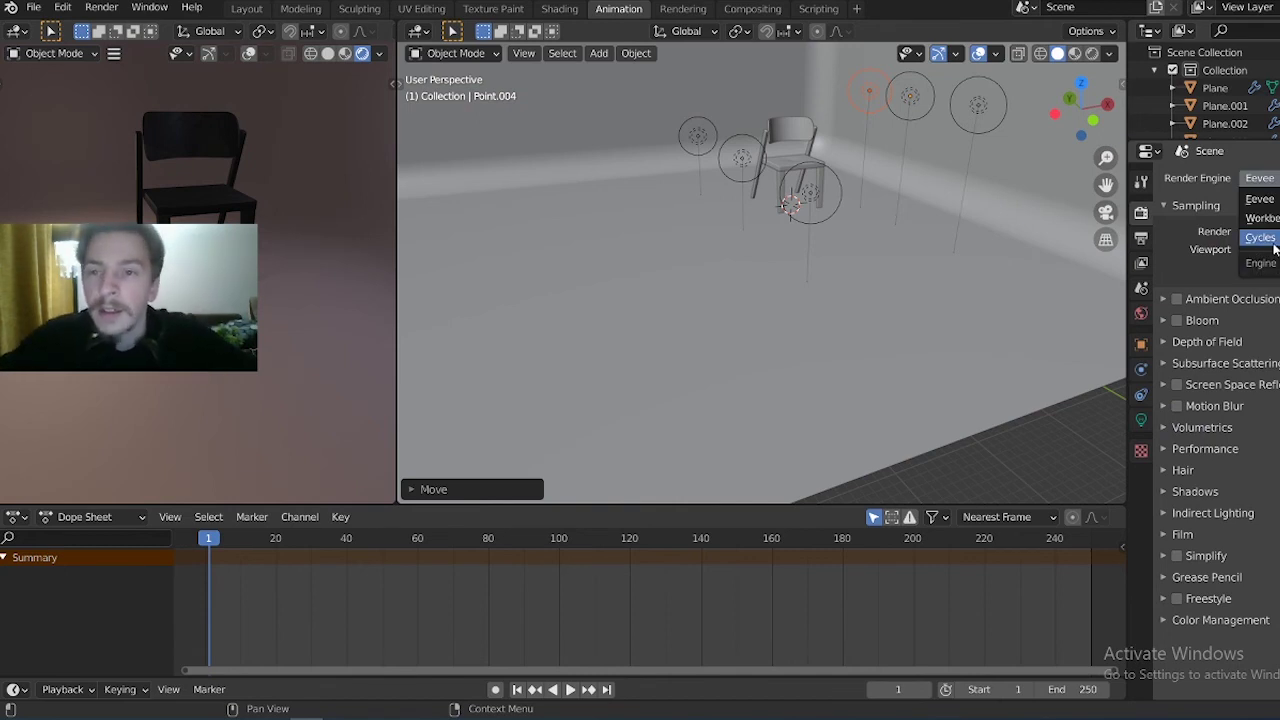
{"action": "left_click", "coordinate": [1262, 238]}
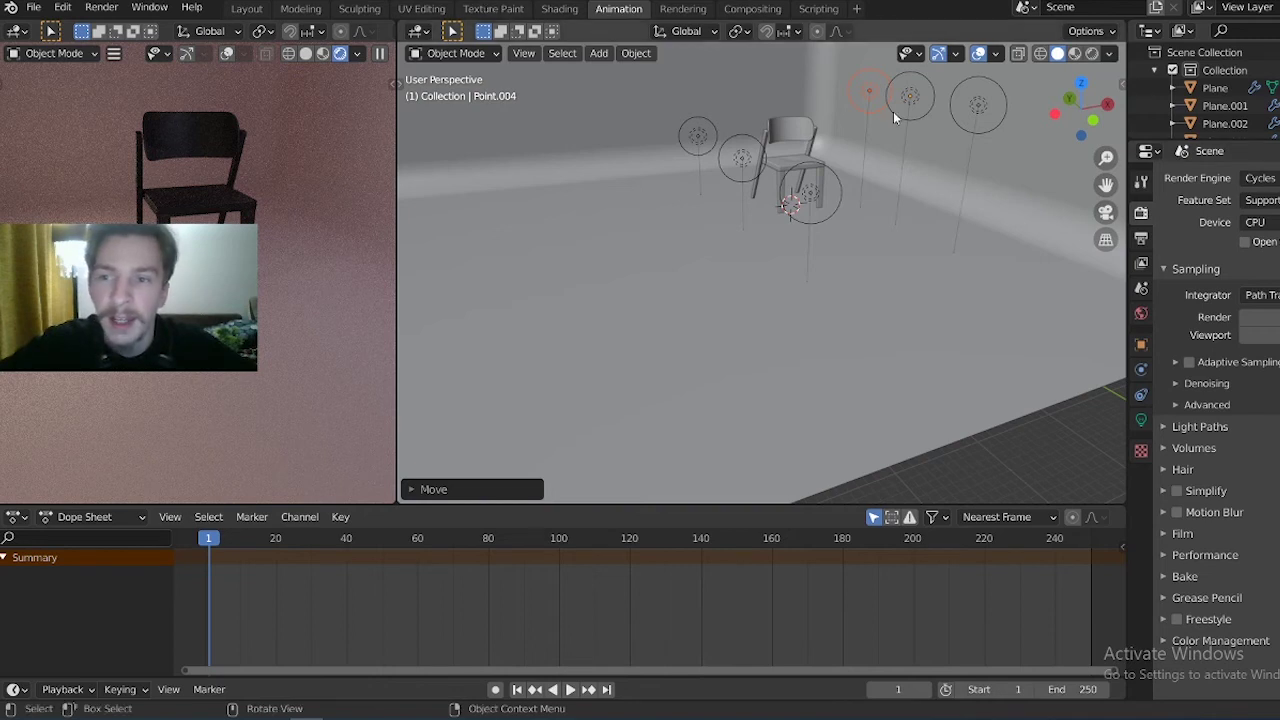
{"action": "left_click", "coordinate": [1265, 178]}
{"action": "left_click", "coordinate": [1262, 200]}
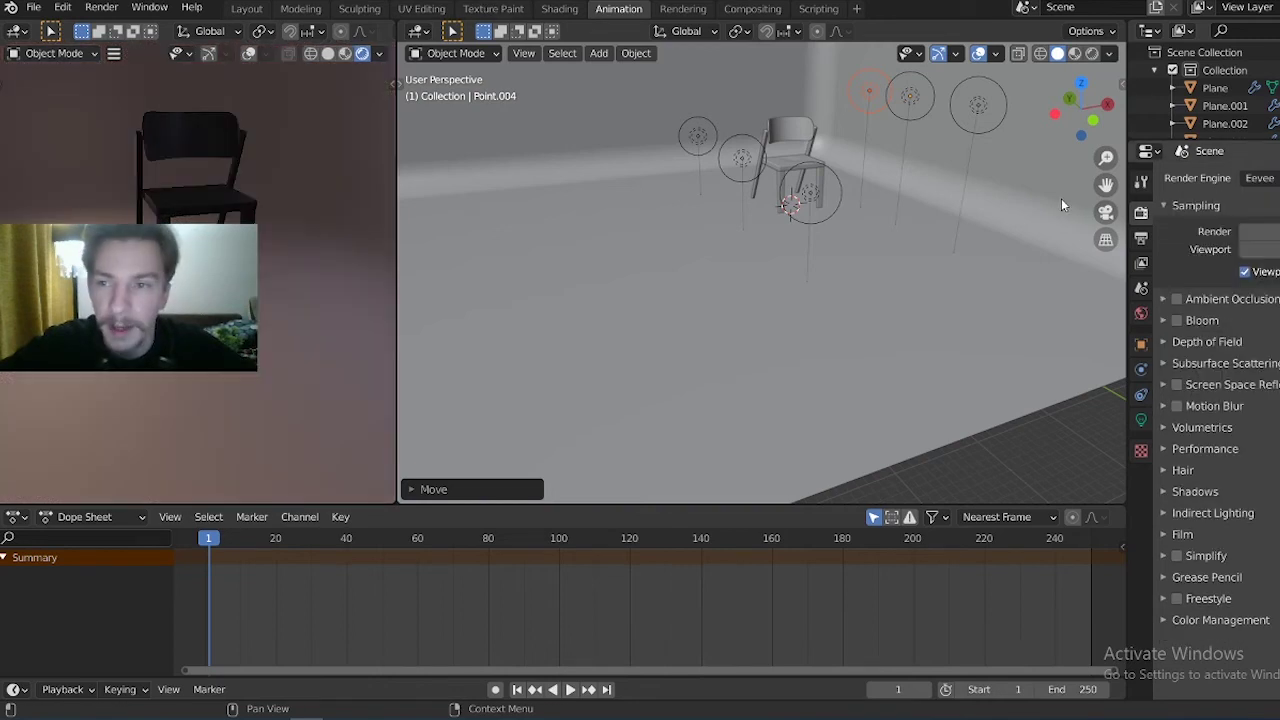
Add an area light, raise it high above the chair and scale it larger
{"action": "key", "text": "shift+a"}
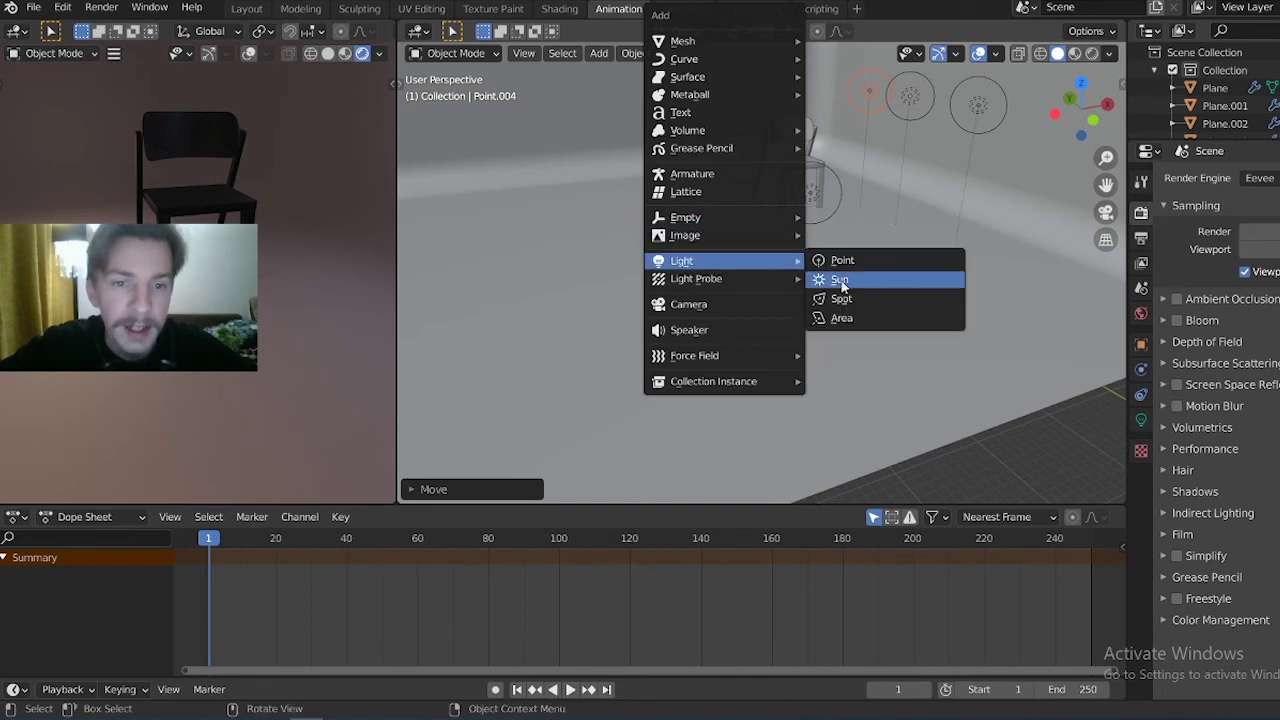
{"action": "left_click", "coordinate": [845, 320]}
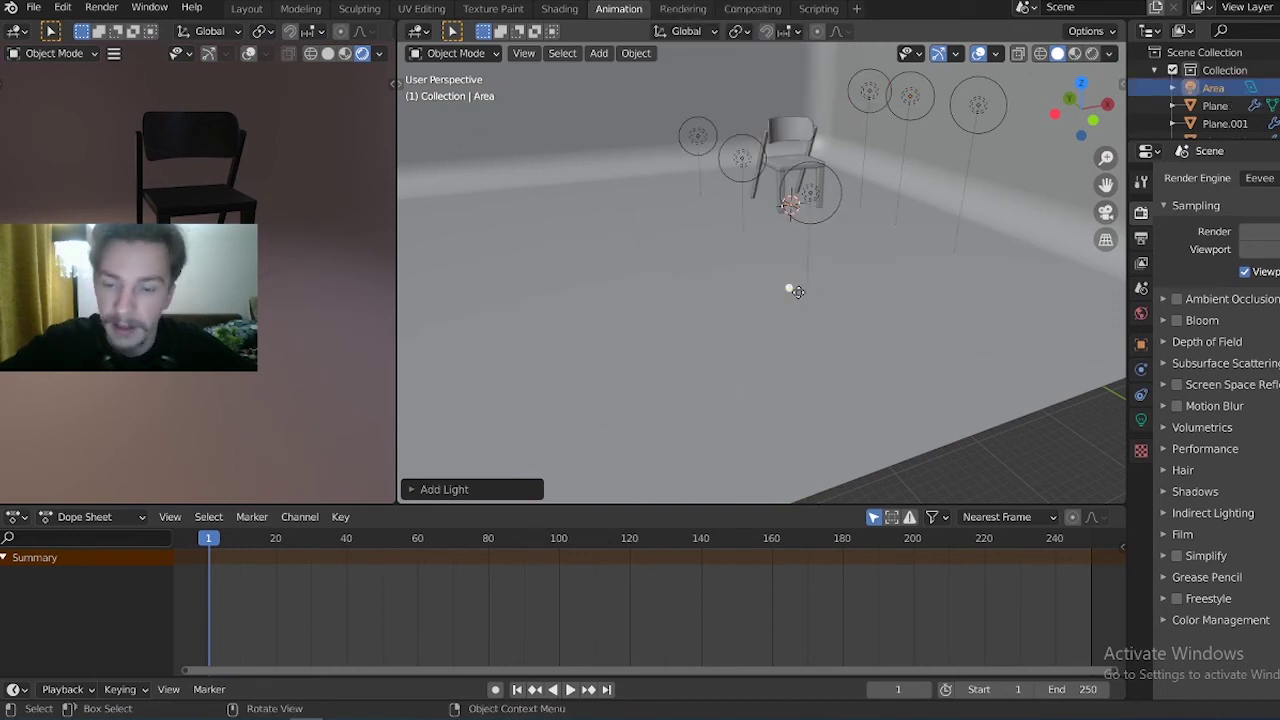
{"action": "key", "text": "g"}
{"action": "key", "text": "z"}
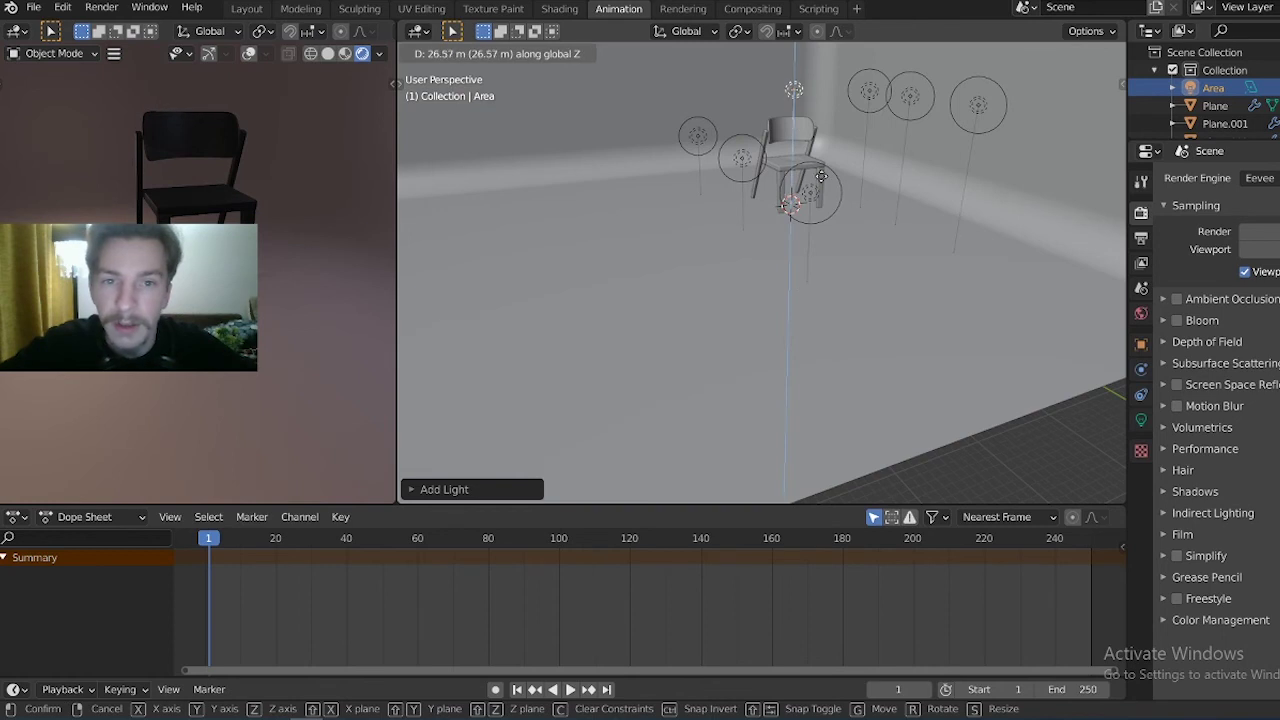
{"action": "left_click", "coordinate": [820, 176]}
{"action": "key", "text": "s"}
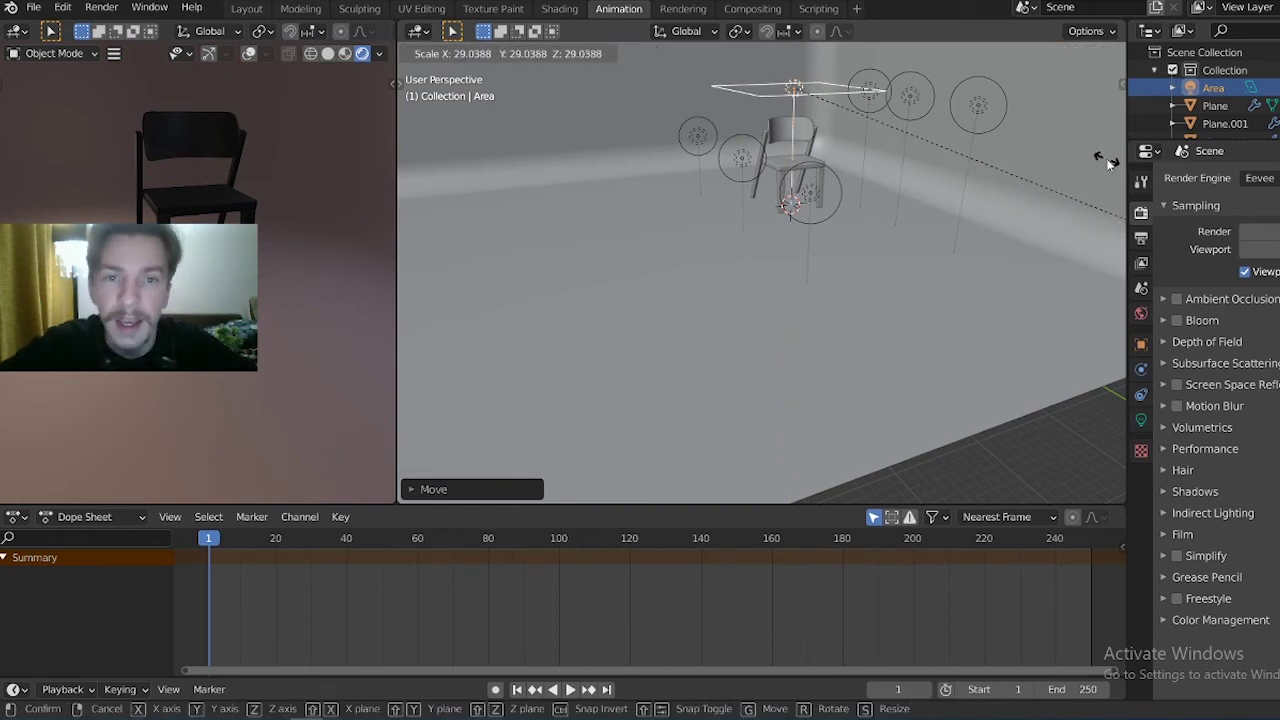
{"action": "left_click", "coordinate": [1106, 159]}
{"action": "key", "text": "g"}
{"action": "key", "text": "z"}
{"action": "left_click", "coordinate": [1049, 119]}
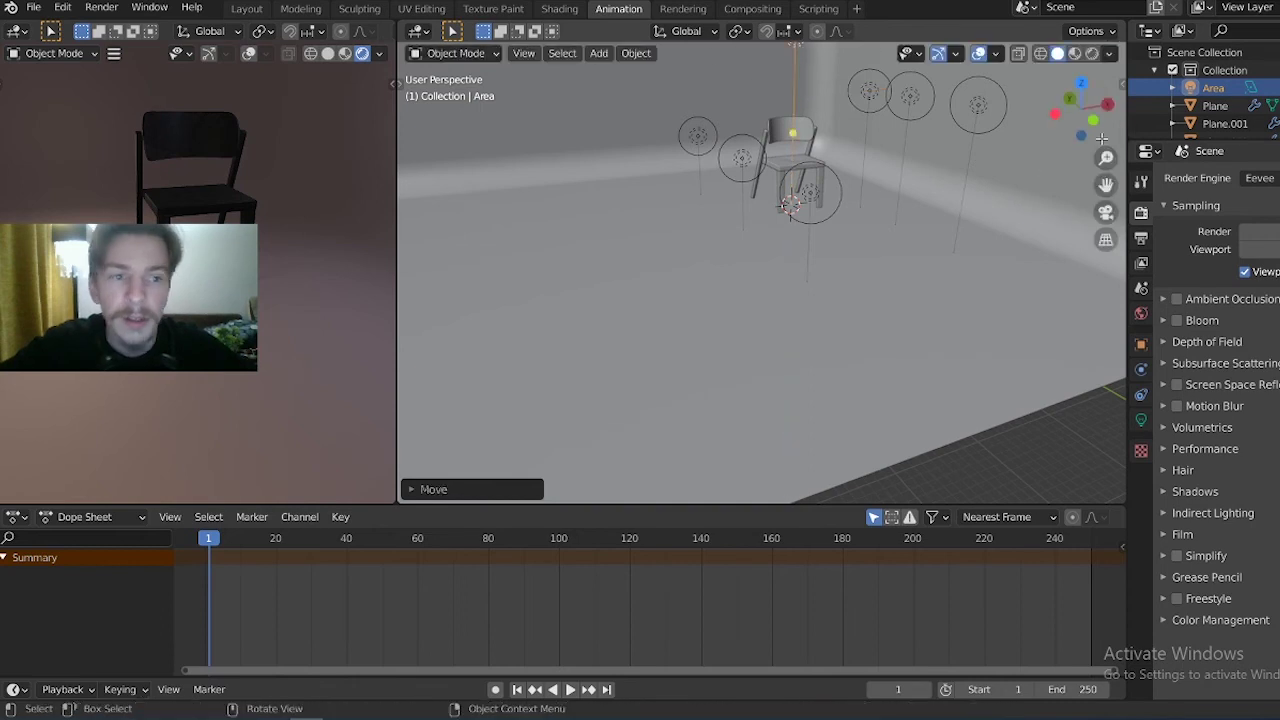
Shift the area light sideways along X and tilt it around Y to shine down on the chair
{"action": "left_click", "coordinate": [1141, 421]}
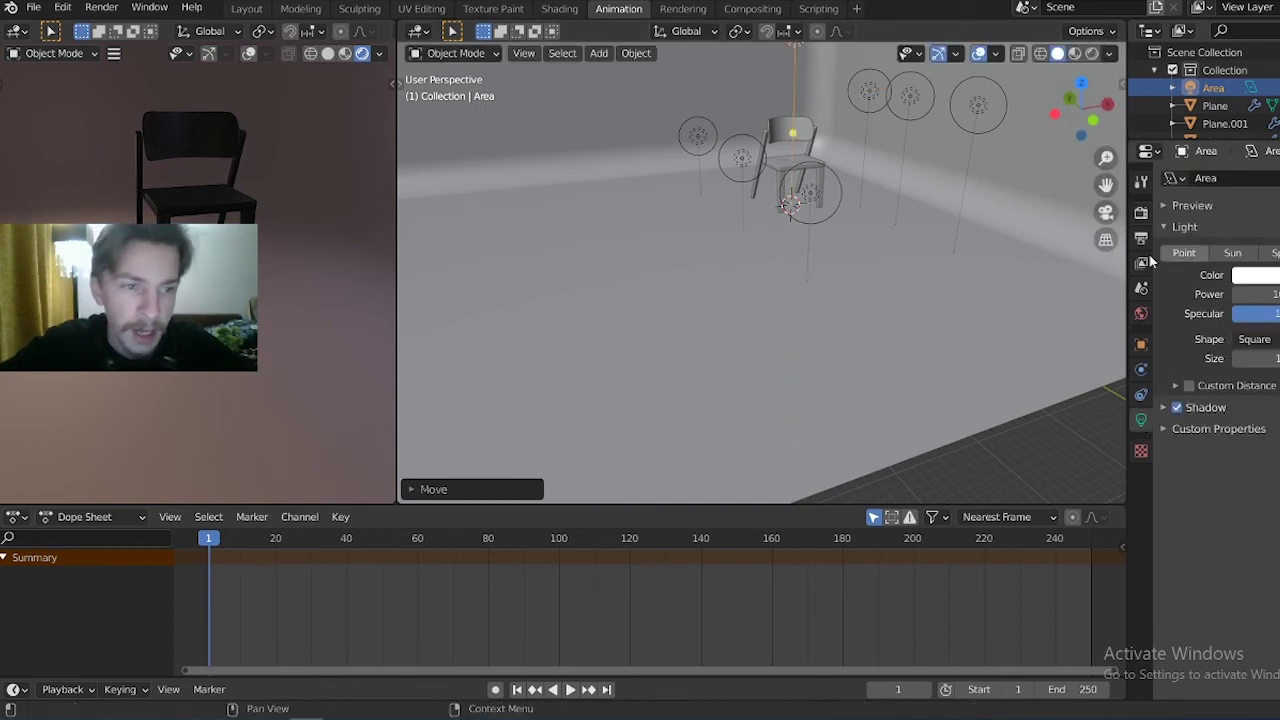
{"action": "scroll", "coordinate": [833, 341], "scroll_direction": "down", "scroll_amount": 4}
{"action": "scroll", "coordinate": [823, 427], "scroll_direction": "down", "scroll_amount": 2}
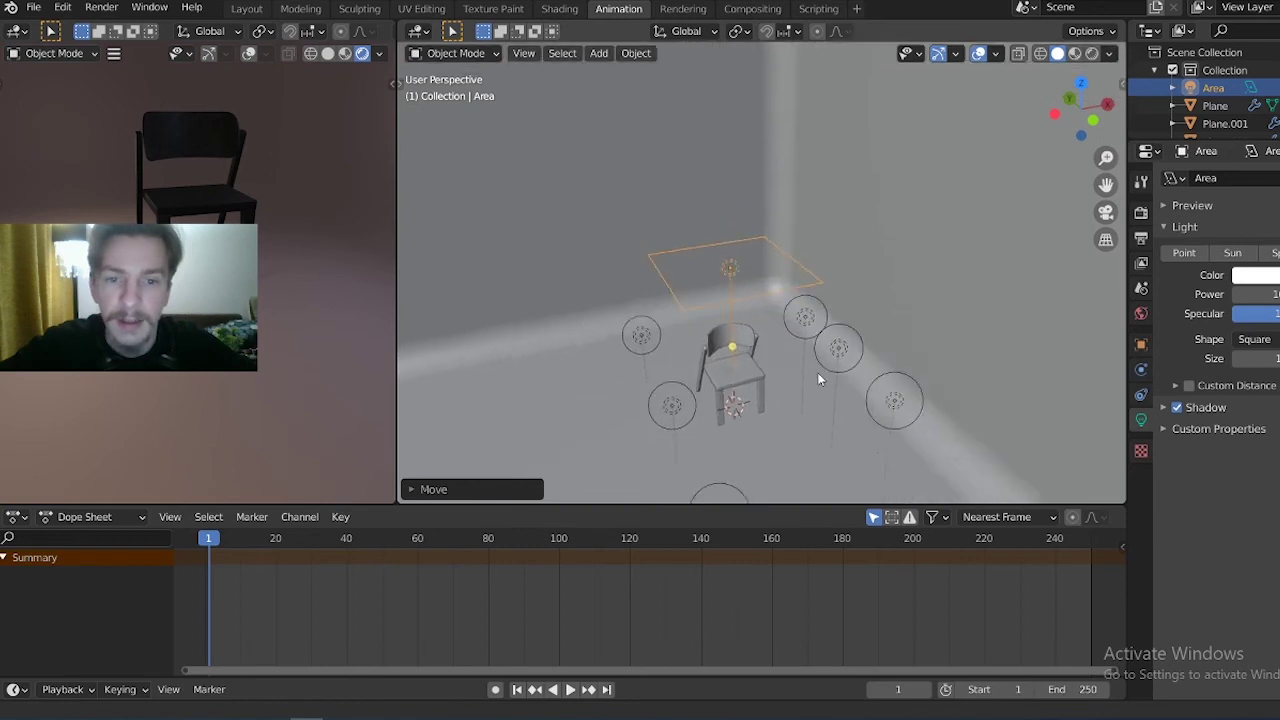
{"action": "middle_click_drag", "start_coordinate": [817, 378], "coordinate": [817, 324], "text": "shift"}
{"action": "key", "text": "g"}
{"action": "key", "text": "x"}
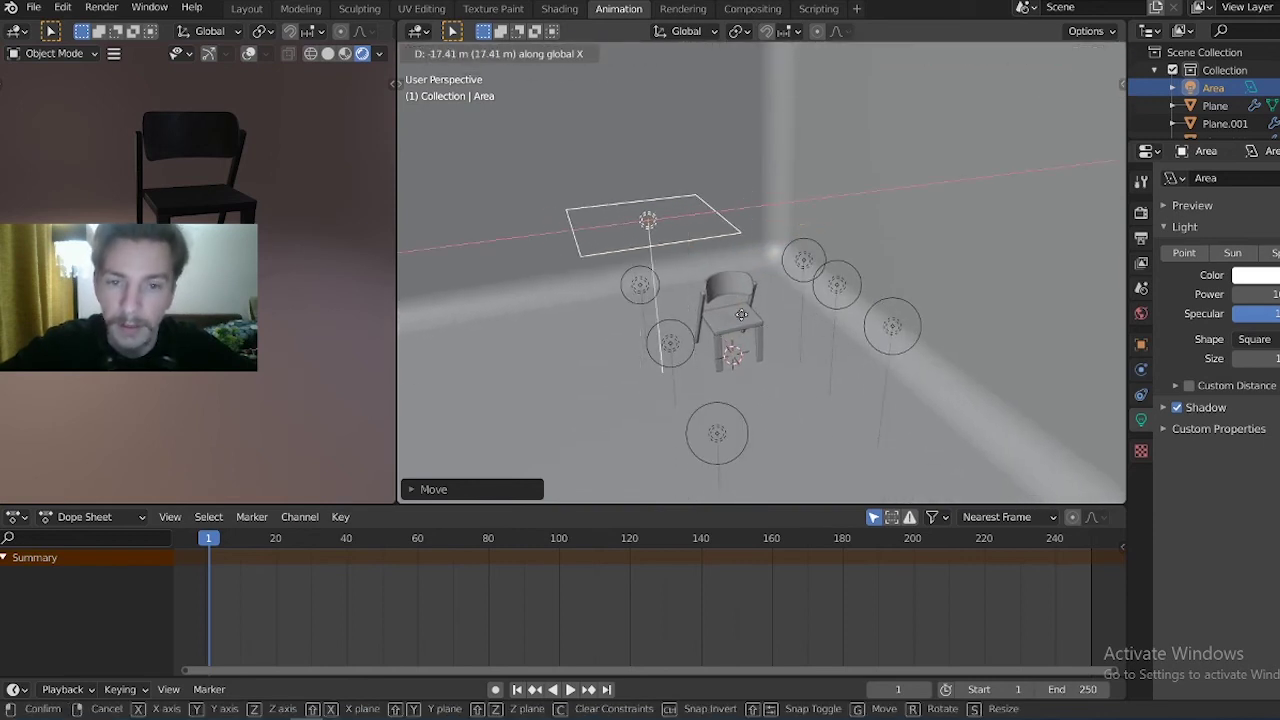
{"action": "left_click", "coordinate": [706, 300]}
{"action": "key", "text": "r"}
{"action": "key", "text": "x"}
{"action": "key", "text": "y"}
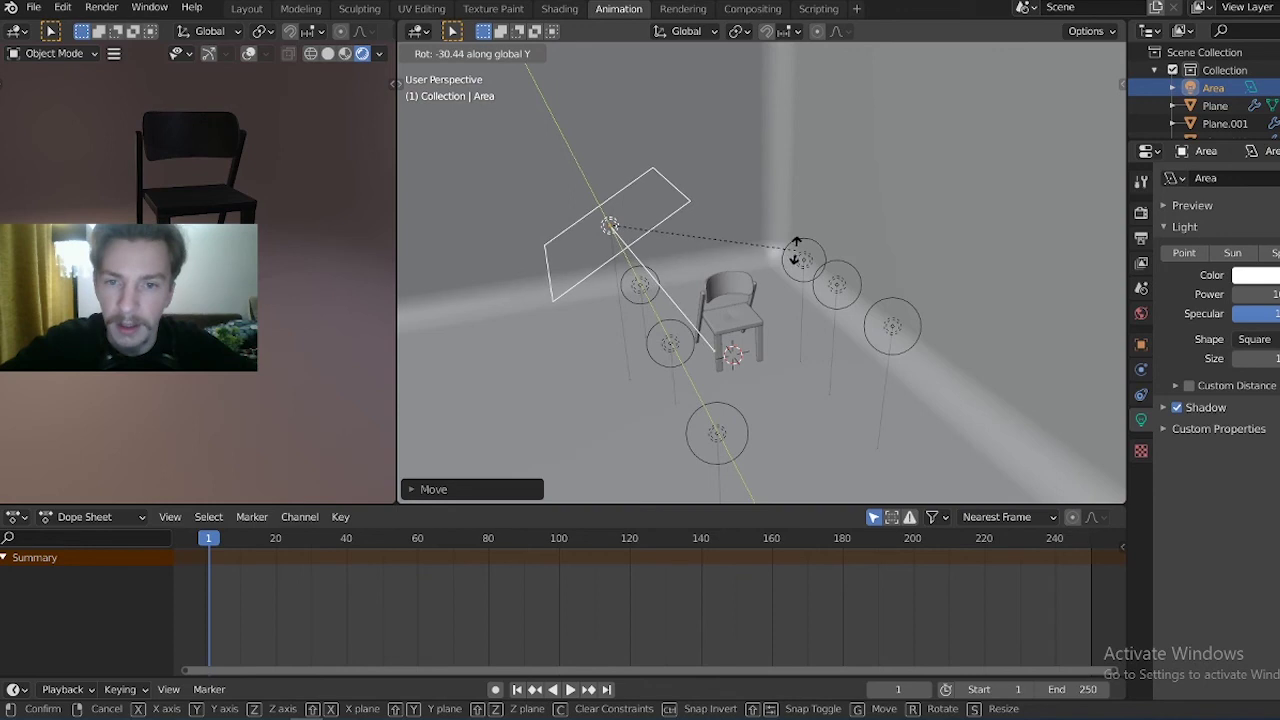
{"action": "left_click", "coordinate": [797, 254]}
{"action": "key", "text": "g"}
{"action": "key", "text": "x"}
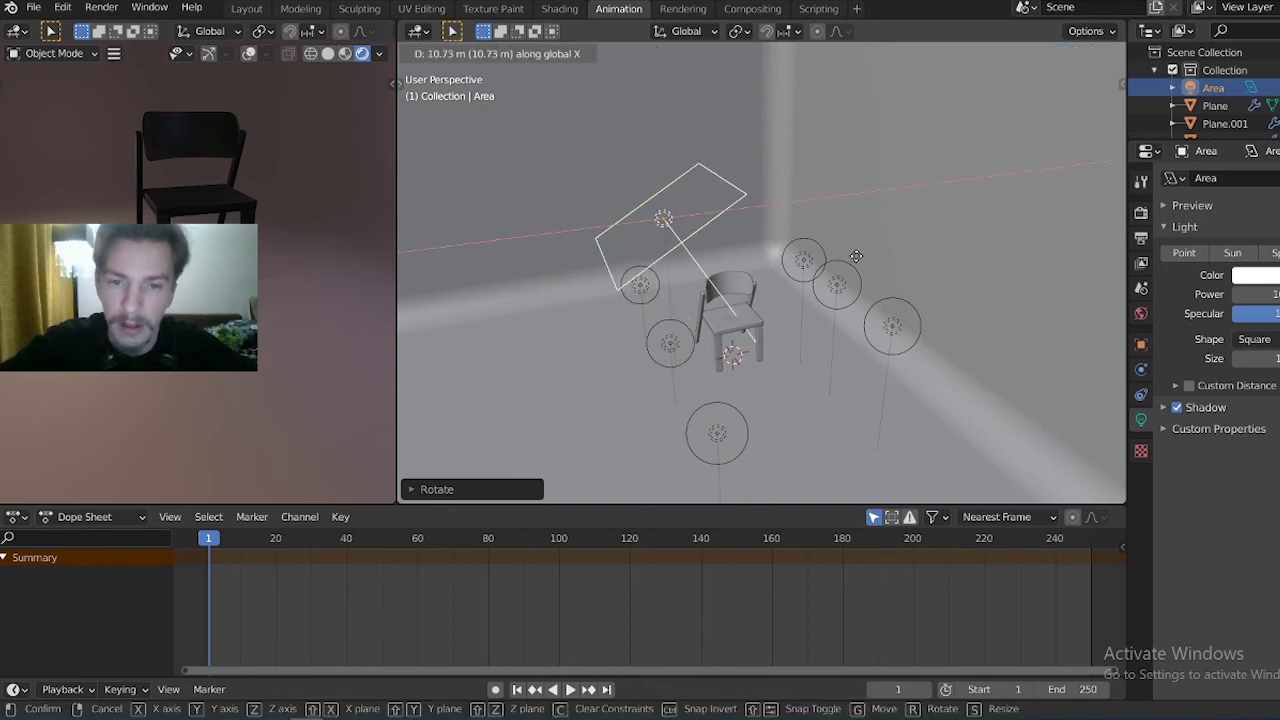
{"action": "left_click", "coordinate": [839, 265]}
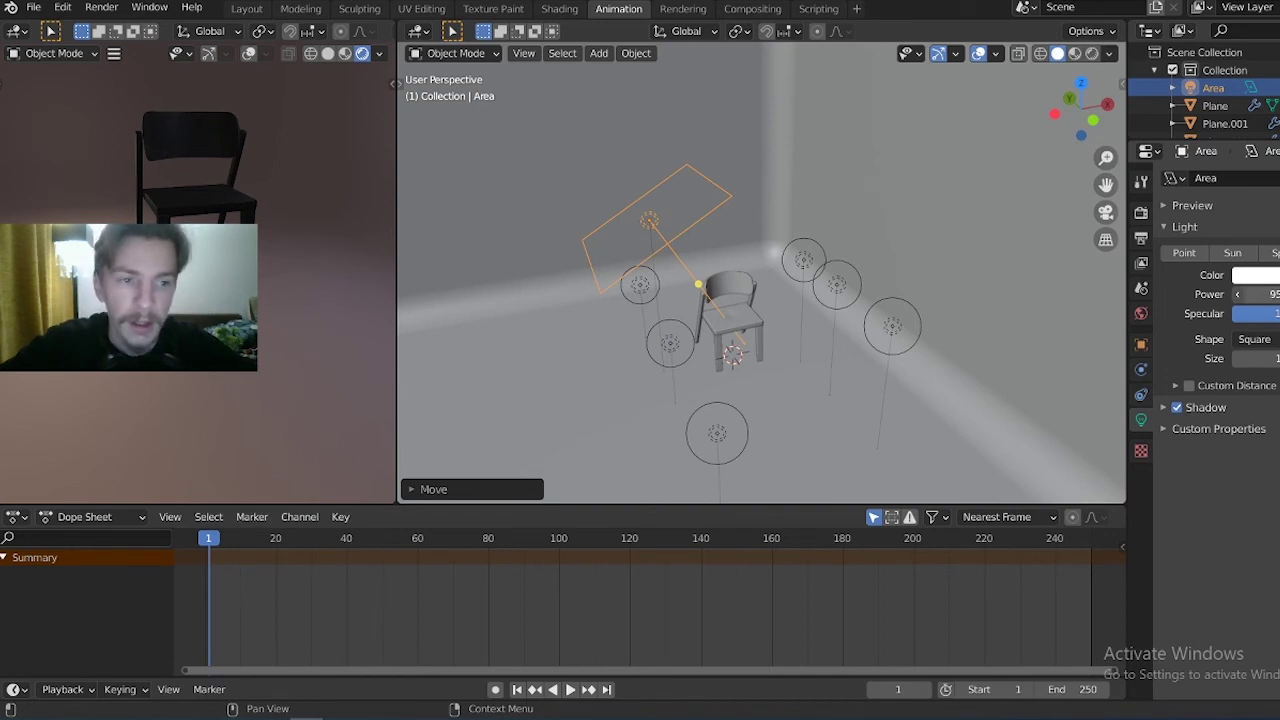
Raise the area light's power to about 477 W, then dial it back to around 249 W
{"action": "left_click_drag", "start_coordinate": [1262, 294], "coordinate": [1276, 294]}
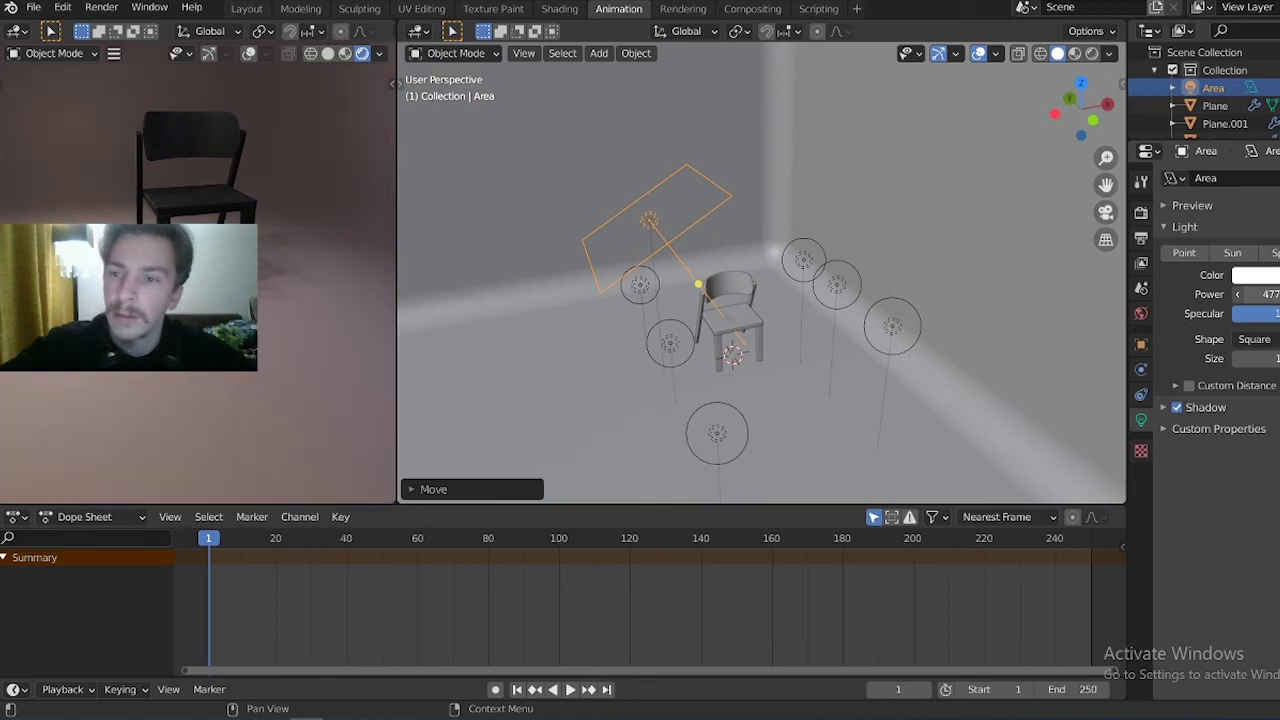
{"action": "left_click_drag", "start_coordinate": [1262, 294], "coordinate": [1256, 294]}
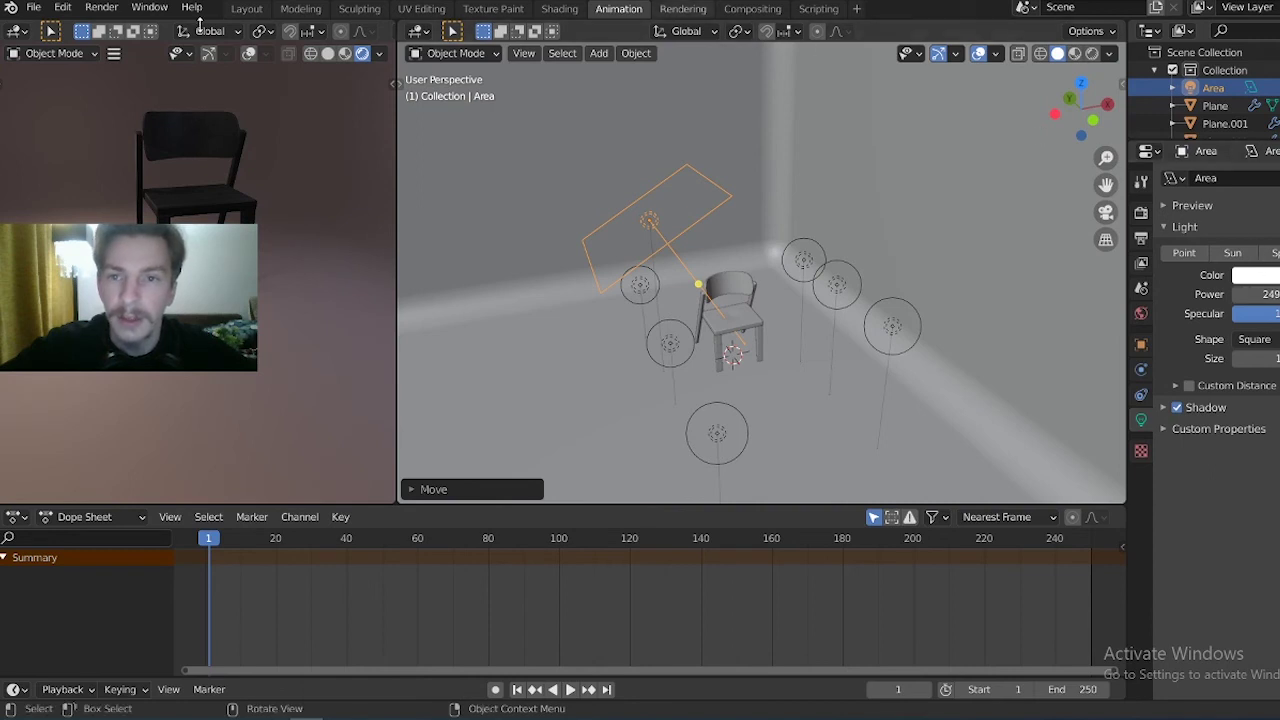
Switch to the Shading workspace, enable Rendered shading and orbit to a front view of the chair
{"action": "left_click", "coordinate": [562, 10]}
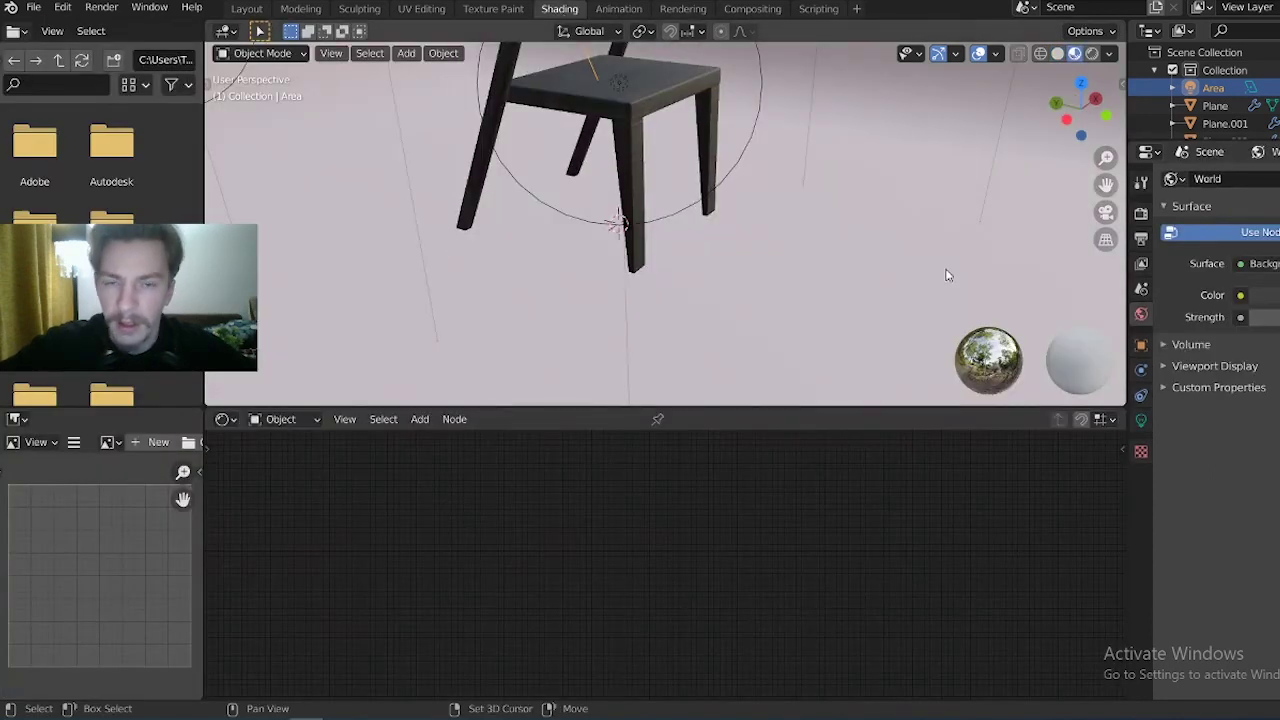
{"action": "middle_click_drag", "start_coordinate": [879, 243], "coordinate": [800, 214]}
{"action": "scroll", "coordinate": [809, 266], "scroll_direction": "down", "scroll_amount": 3}
{"action": "mouse_move", "coordinate": [622, 245]}
{"action": "middle_mouse_down"}
{"action": "mouse_move", "coordinate": [633, 226]}
{"action": "mouse_move", "coordinate": [845, 112]}
{"action": "middle_mouse_up"}
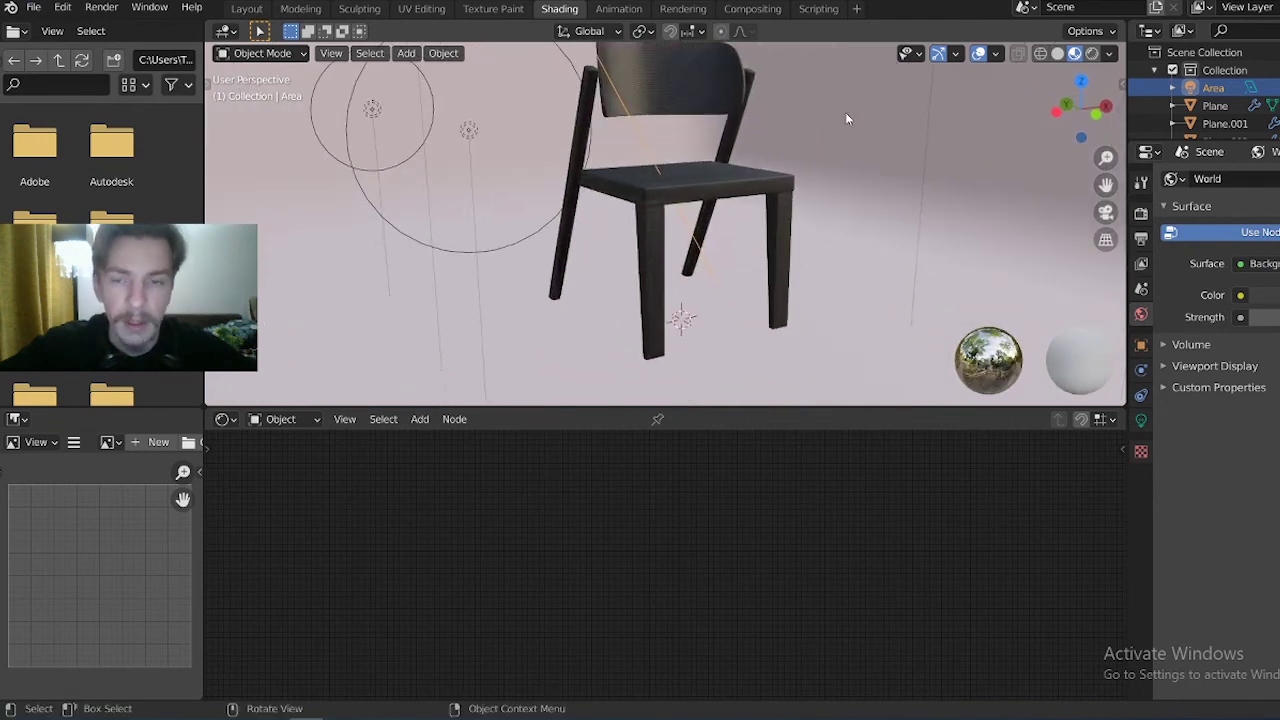
{"action": "left_click", "coordinate": [1093, 55]}
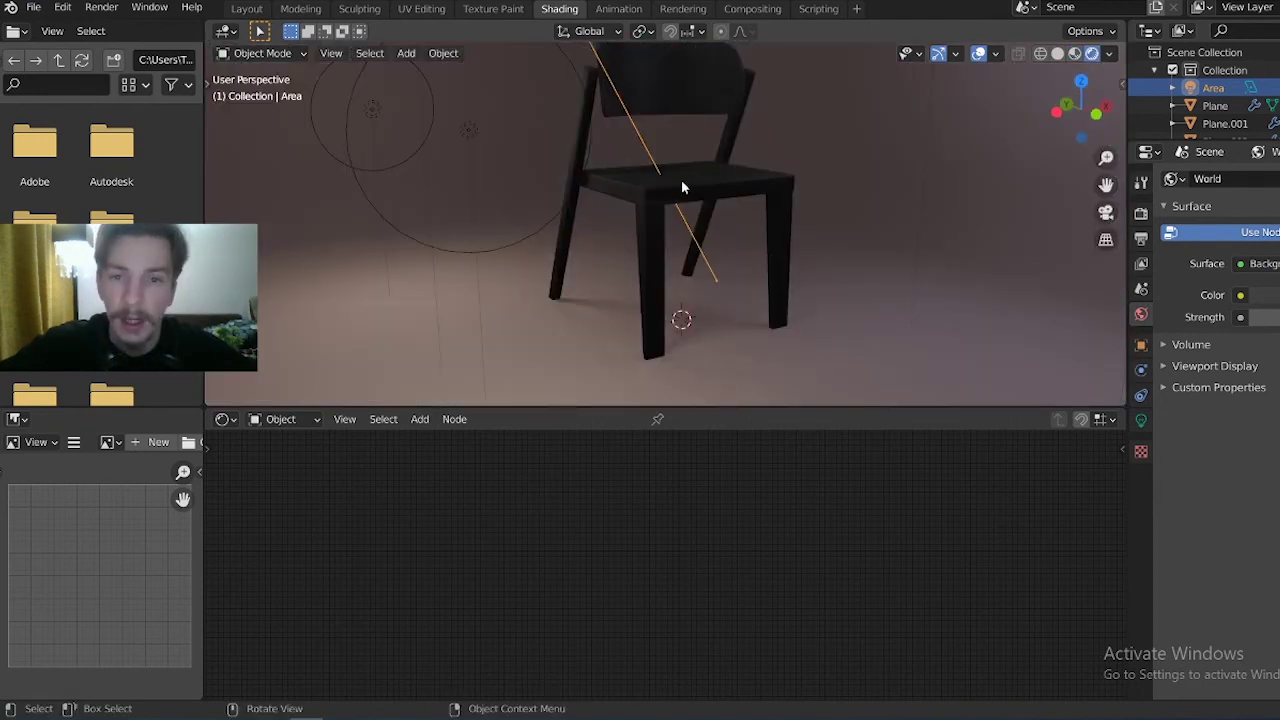
{"action": "mouse_move", "coordinate": [686, 257]}
{"action": "middle_mouse_down"}
{"action": "mouse_move", "coordinate": [646, 286]}
{"action": "mouse_move", "coordinate": [706, 212]}
{"action": "mouse_move", "coordinate": [685, 231]}
{"action": "mouse_move", "coordinate": [764, 204]}
{"action": "mouse_move", "coordinate": [992, 178]}
{"action": "middle_mouse_up"}
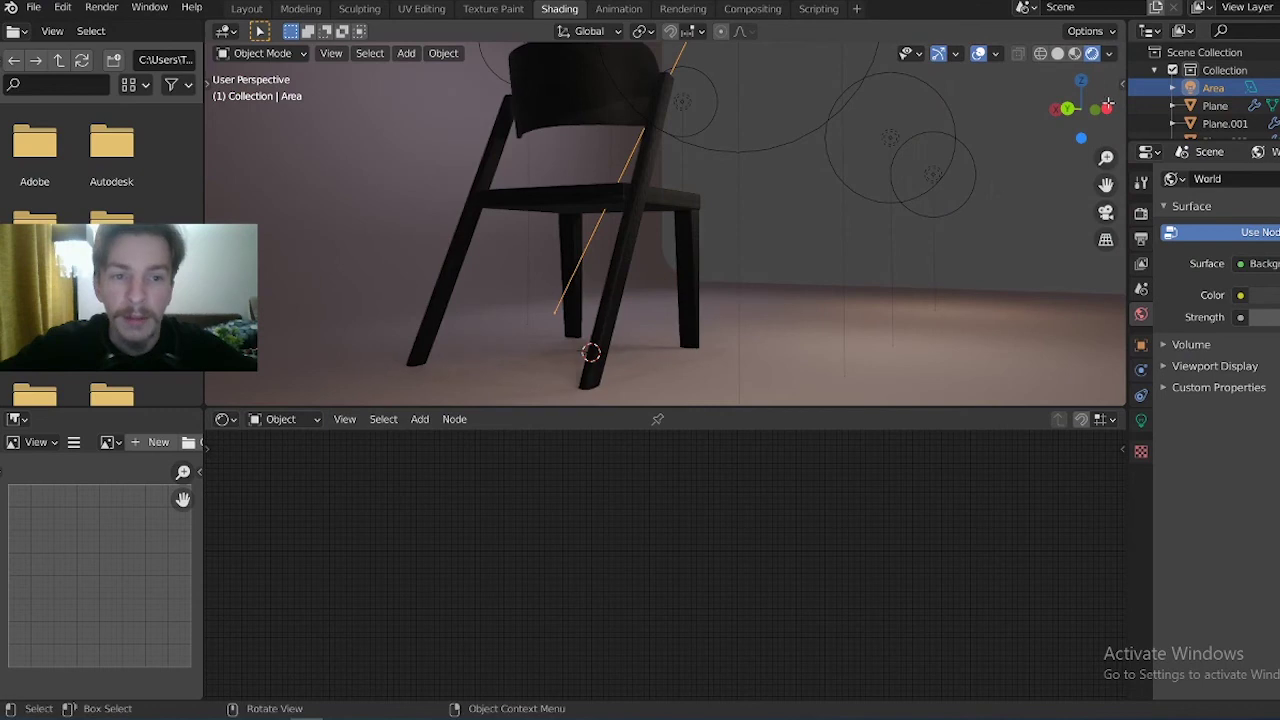
{"action": "mouse_move", "coordinate": [824, 184]}
{"action": "middle_mouse_down"}
{"action": "mouse_move", "coordinate": [574, 241]}
{"action": "mouse_move", "coordinate": [607, 193]}
{"action": "middle_mouse_up"}
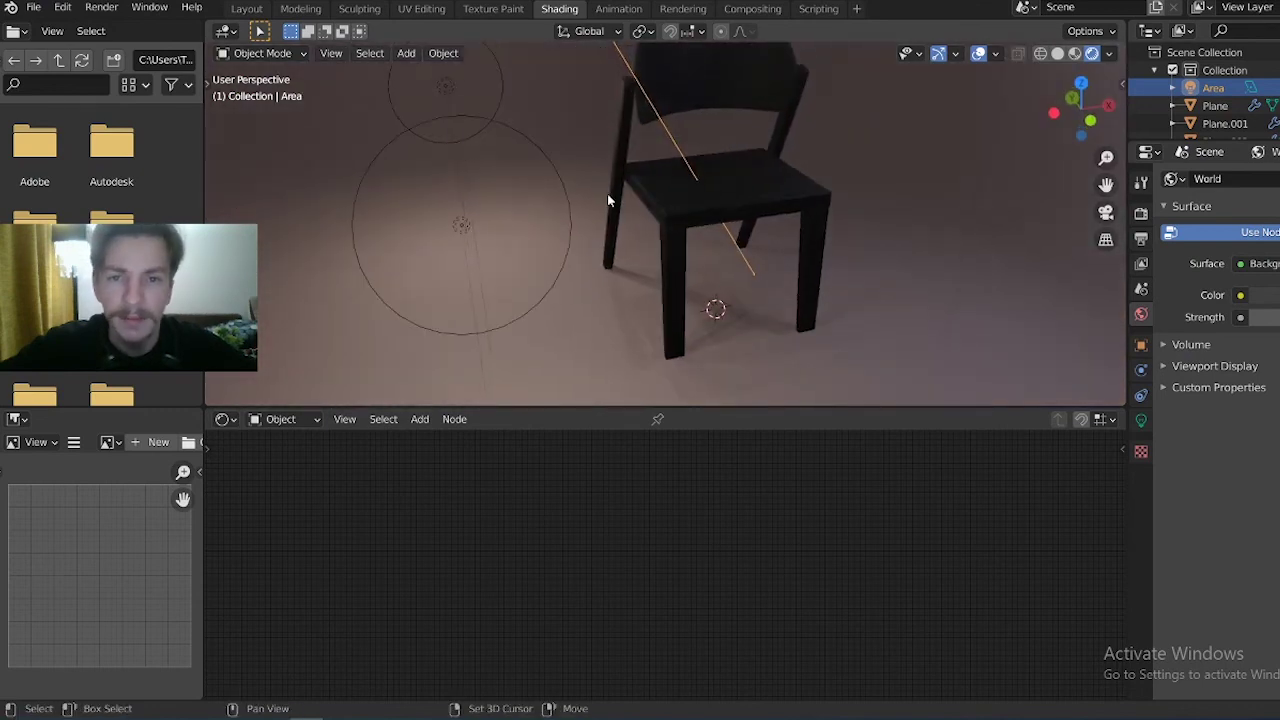
{"action": "middle_click_drag", "start_coordinate": [577, 274], "coordinate": [546, 300]}
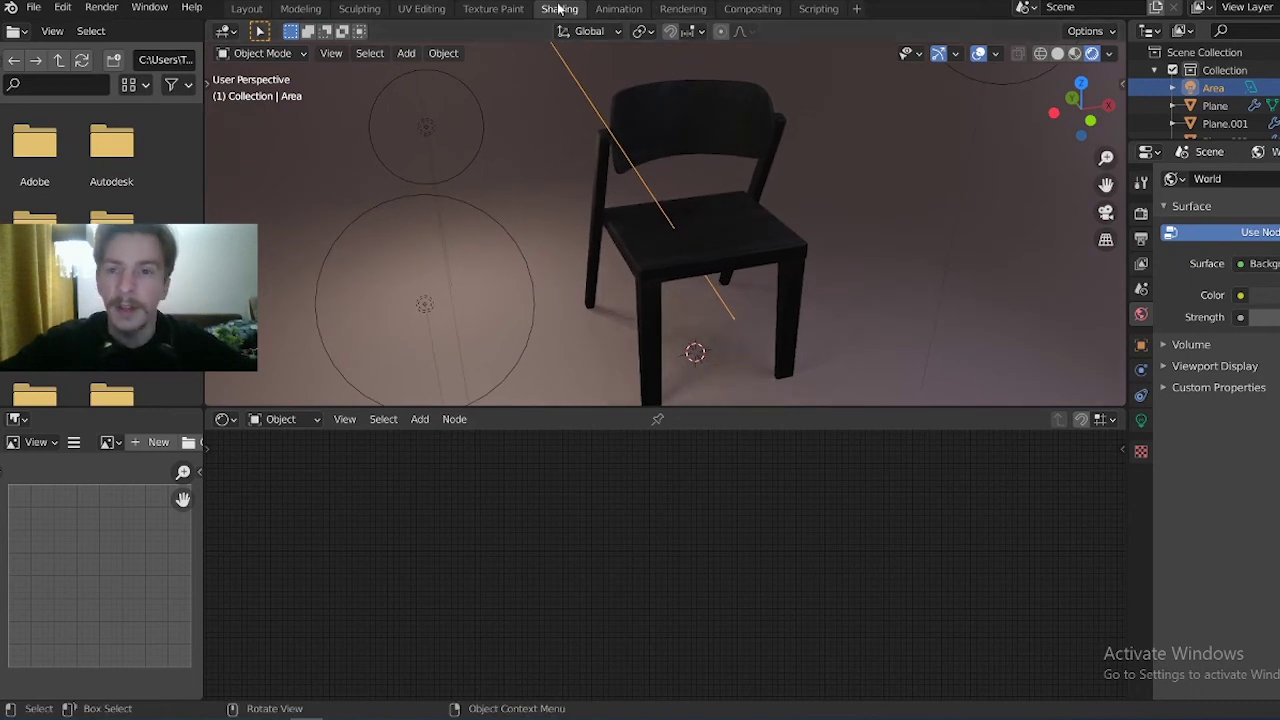
Switch the node editor to World shaders and bring the Background and World Output nodes into view
{"action": "left_click", "coordinate": [301, 418]}
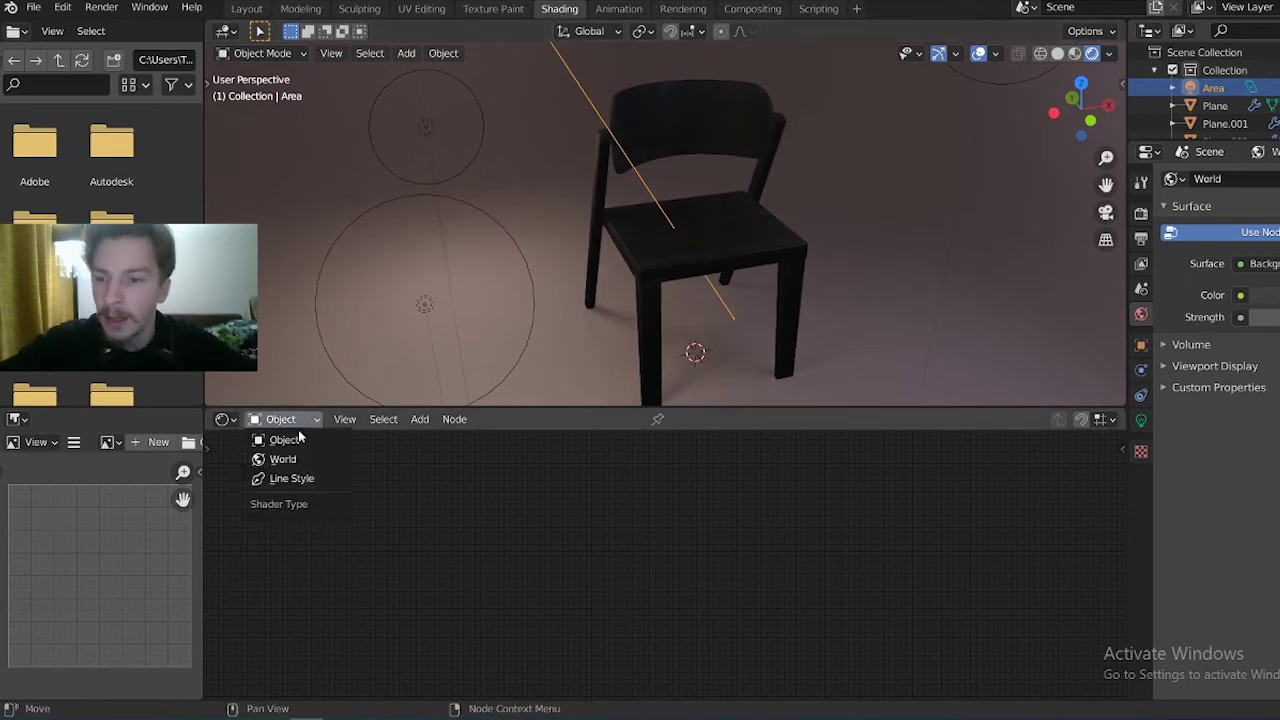
{"action": "left_click", "coordinate": [296, 458]}
{"action": "scroll", "coordinate": [690, 494], "scroll_direction": "up", "scroll_amount": 2}
{"action": "scroll", "coordinate": [714, 483], "scroll_direction": "up", "scroll_amount": 1}
{"action": "mouse_move", "coordinate": [714, 483]}
{"action": "middle_mouse_down"}
{"action": "mouse_move", "coordinate": [683, 583]}
{"action": "mouse_move", "coordinate": [664, 583]}
{"action": "middle_mouse_up"}
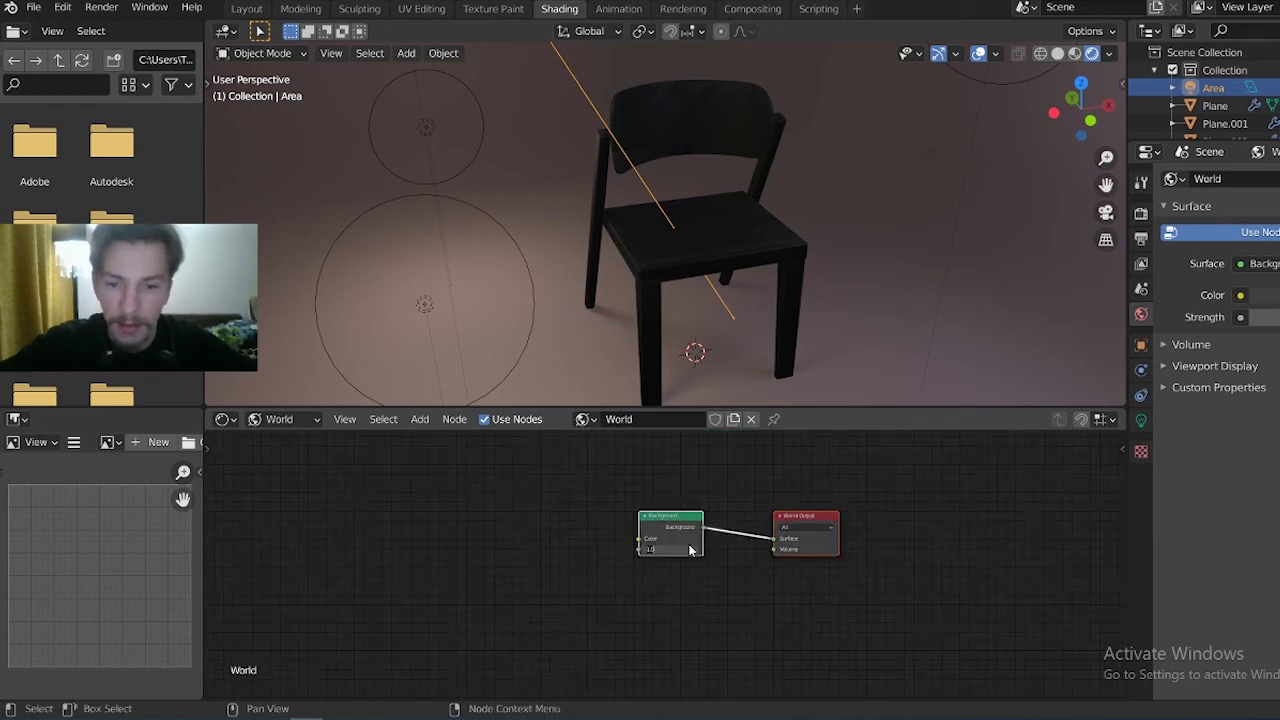
Raise the Background colour's V value slightly, then go back to the Animation workspace
{"action": "left_click", "coordinate": [692, 541]}
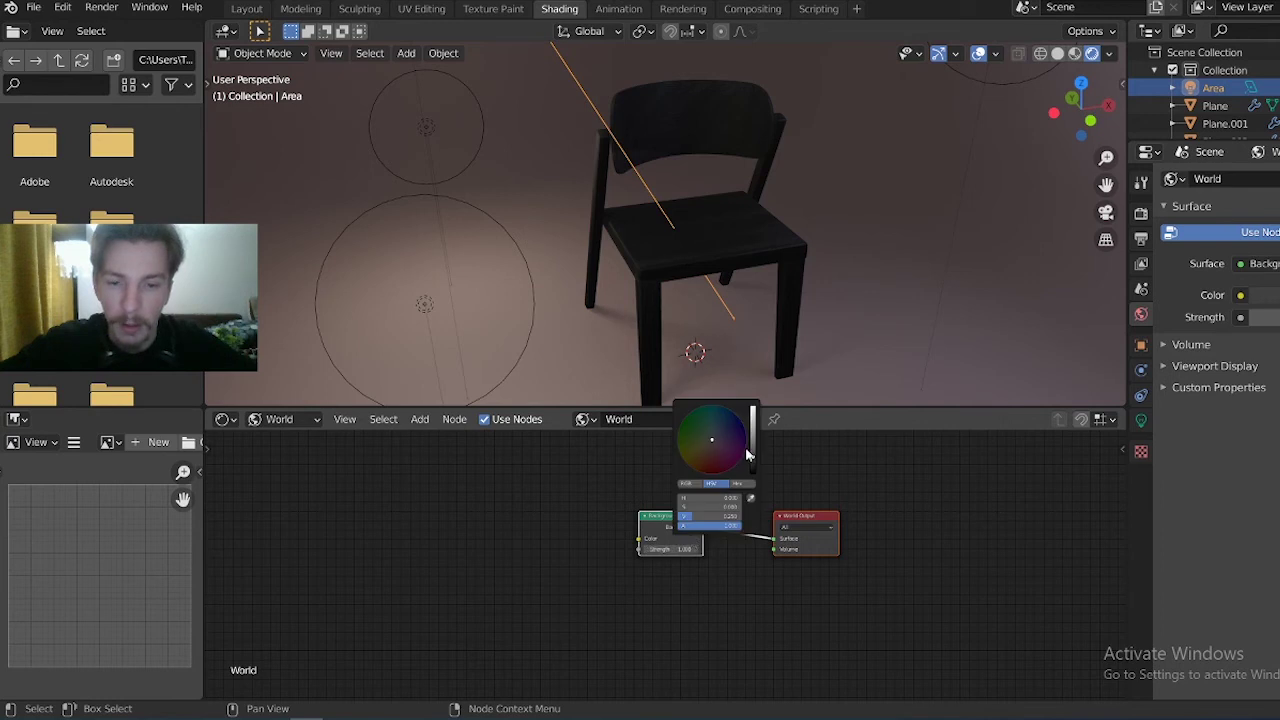
{"action": "left_click_drag", "start_coordinate": [754, 465], "coordinate": [753, 448]}
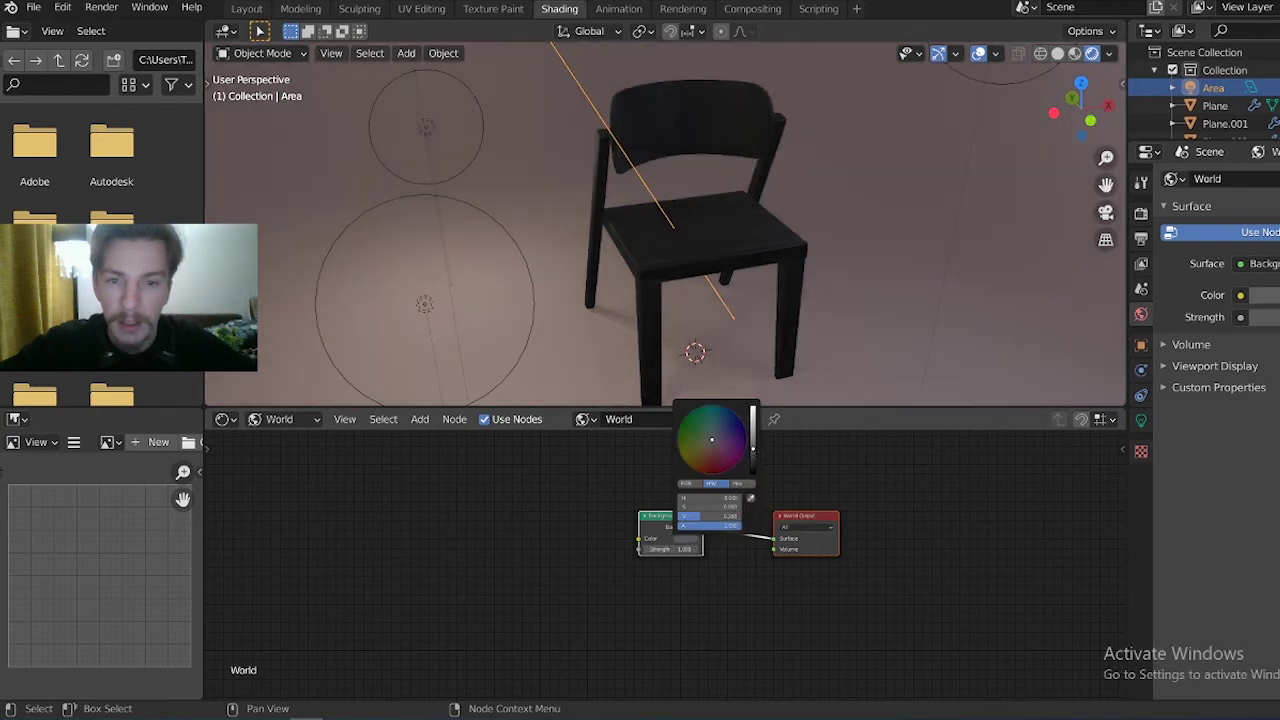
{"action": "left_click_drag", "start_coordinate": [753, 442], "coordinate": [753, 445]}
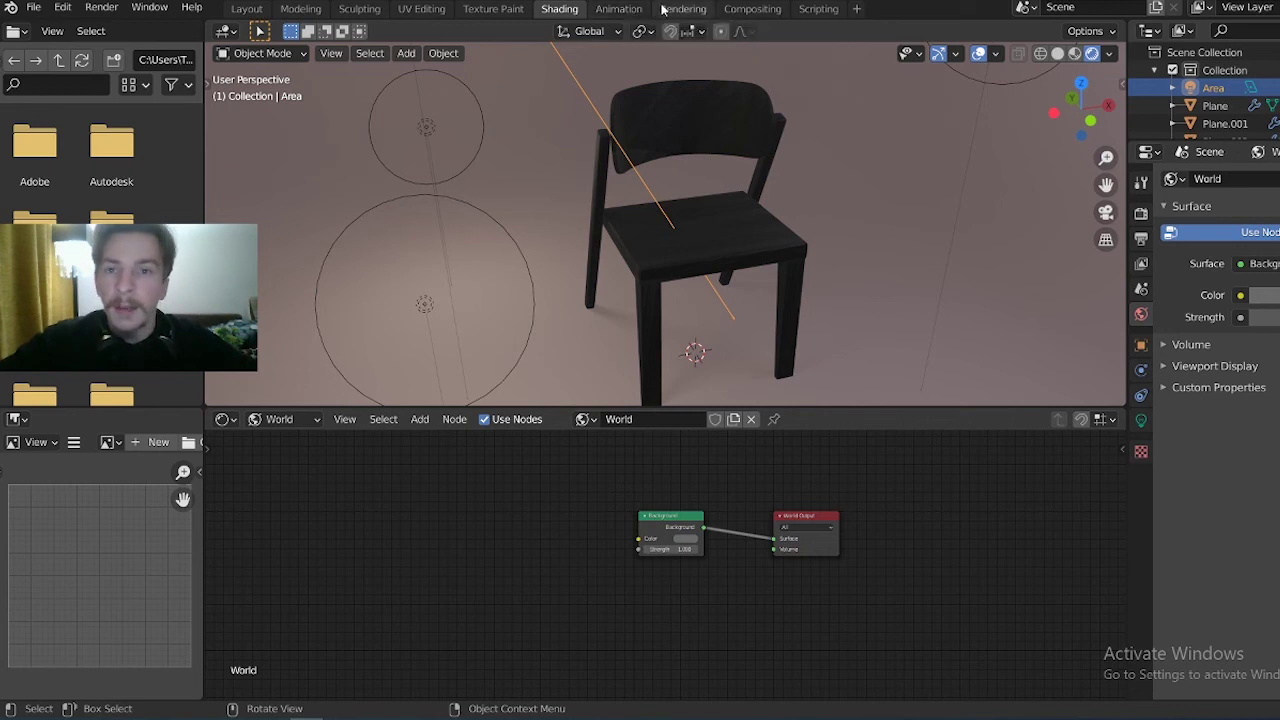
{"action": "left_click", "coordinate": [630, 14]}
{"action": "mouse_move", "coordinate": [800, 384]}
{"action": "middle_mouse_down"}
{"action": "mouse_move", "coordinate": [757, 349]}
{"action": "mouse_move", "coordinate": [751, 271]}
{"action": "mouse_move", "coordinate": [748, 294]}
{"action": "middle_mouse_up"}
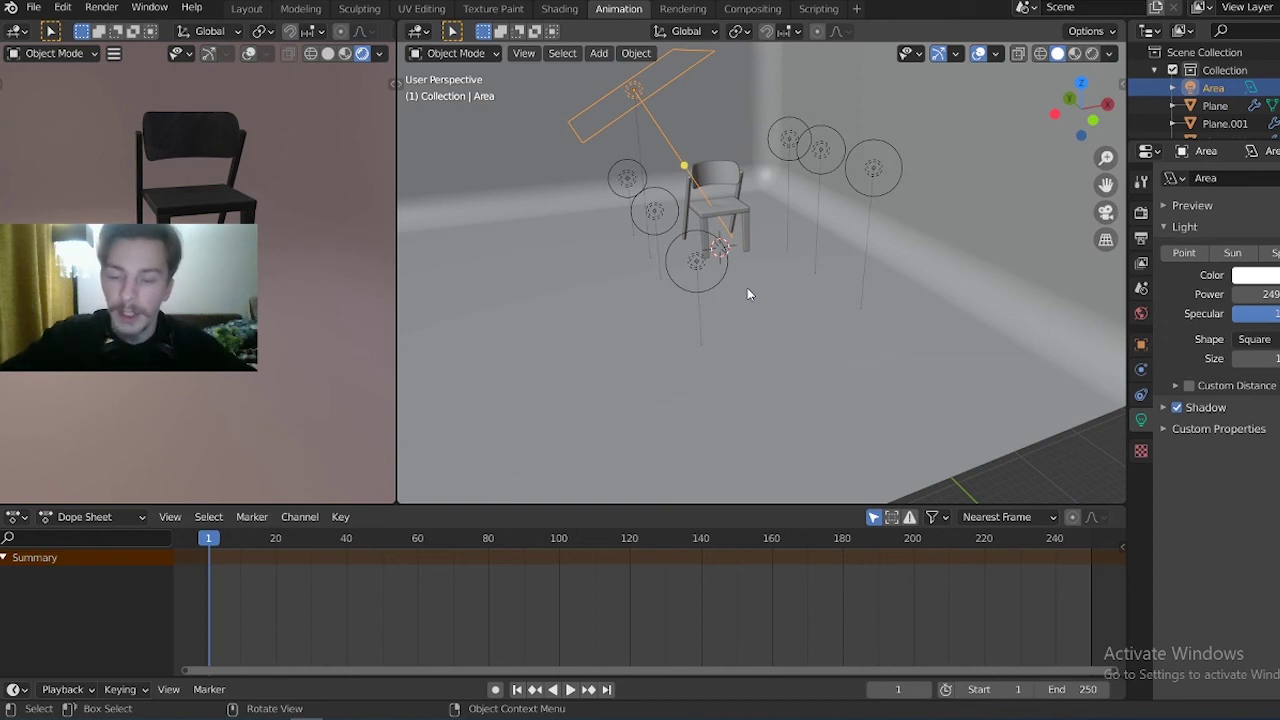
Add a camera to the scene and scale it up
{"action": "key", "text": "shift+a"}
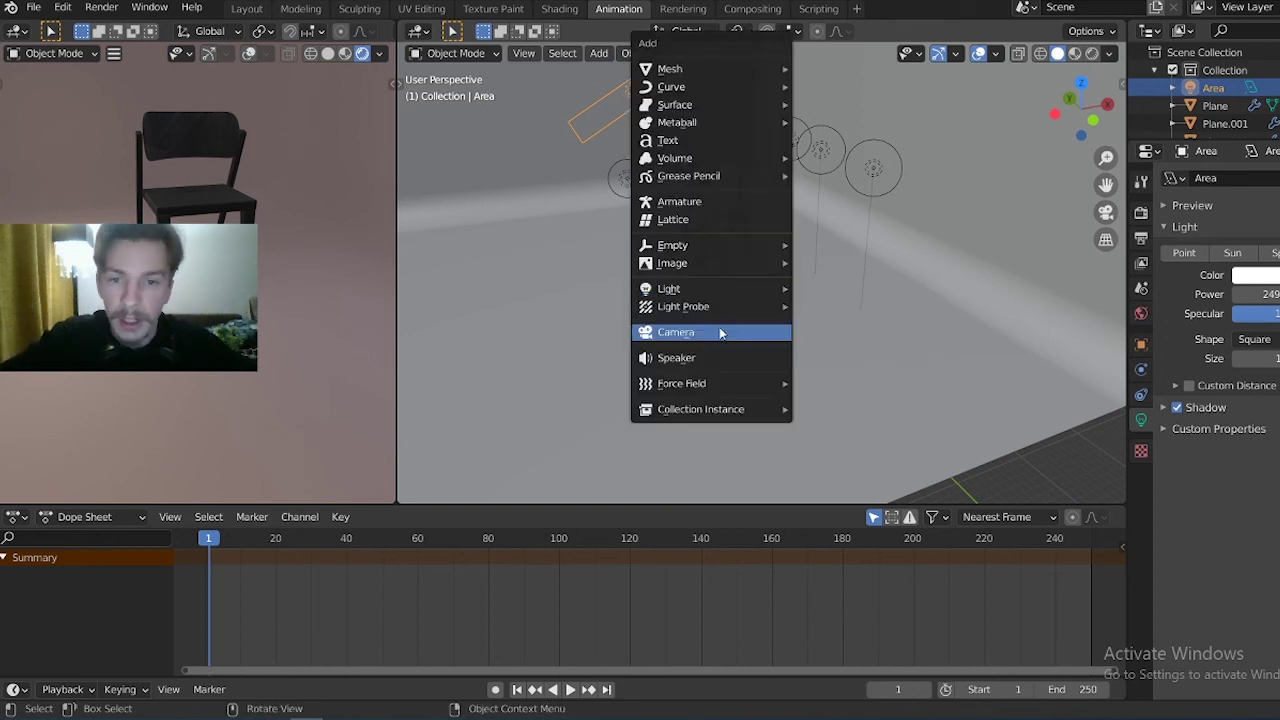
{"action": "left_click", "coordinate": [720, 332]}
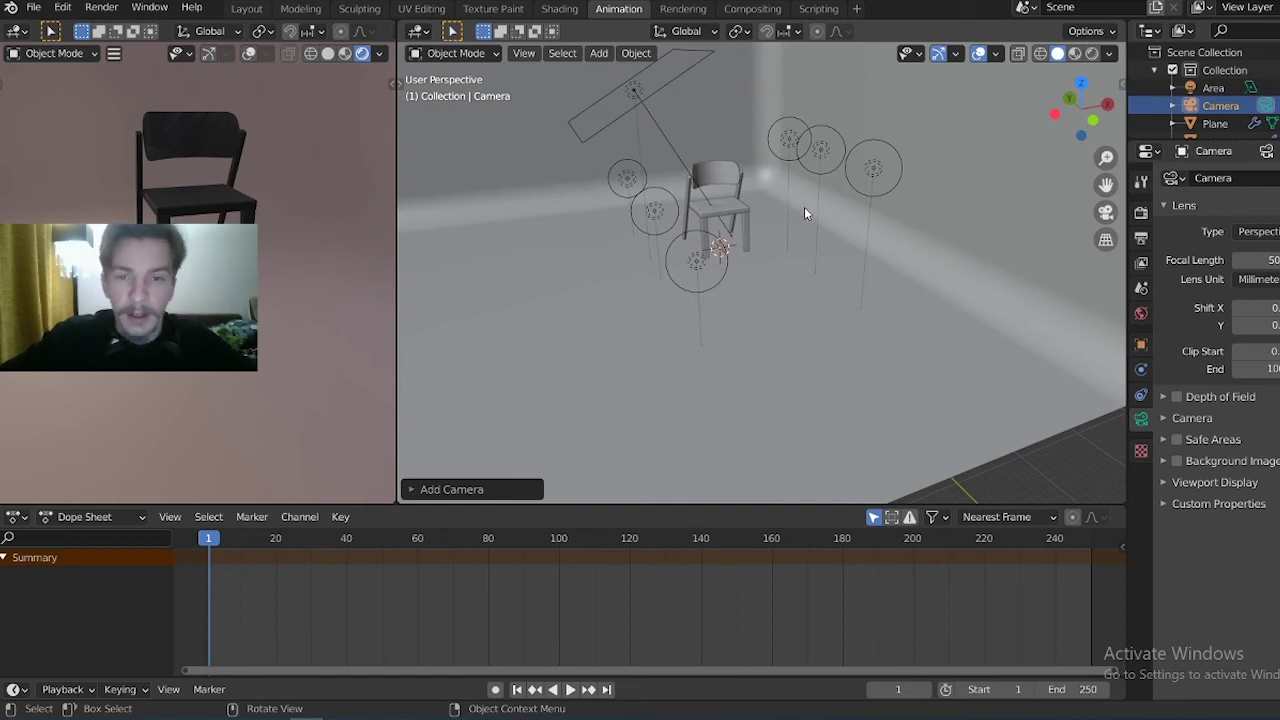
{"action": "key", "text": "s"}
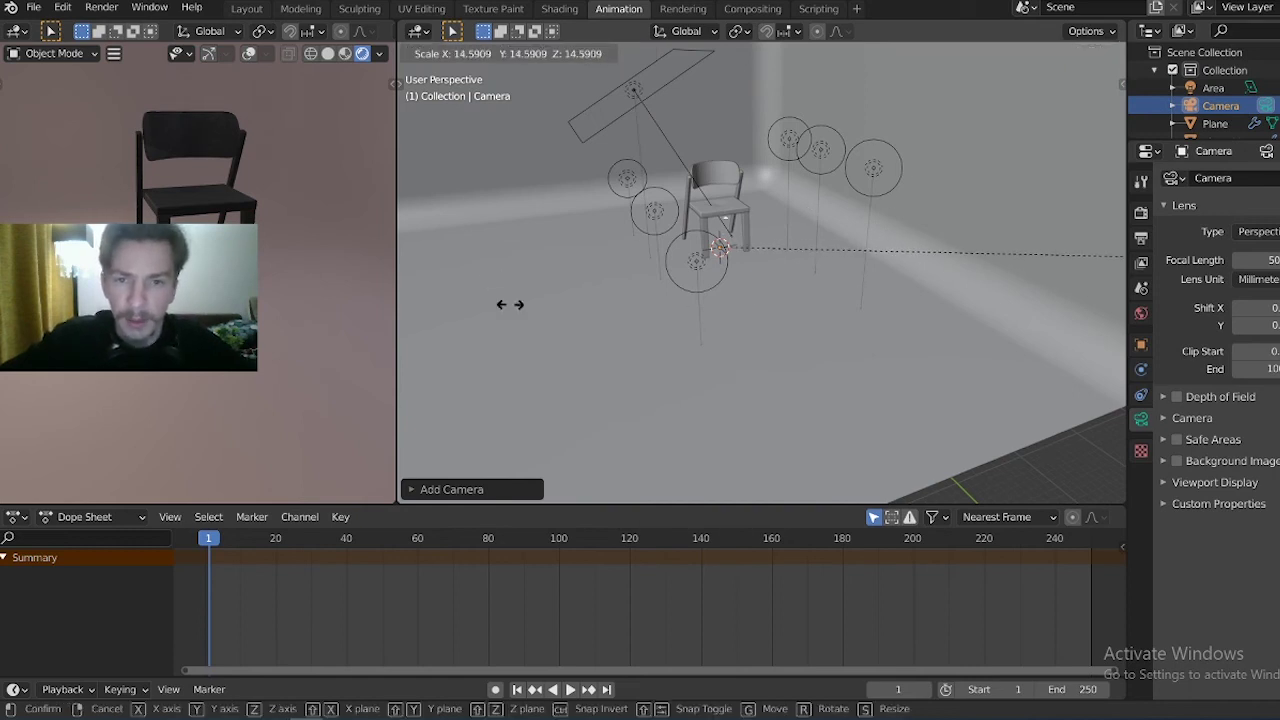
{"action": "left_click", "coordinate": [879, 274]}
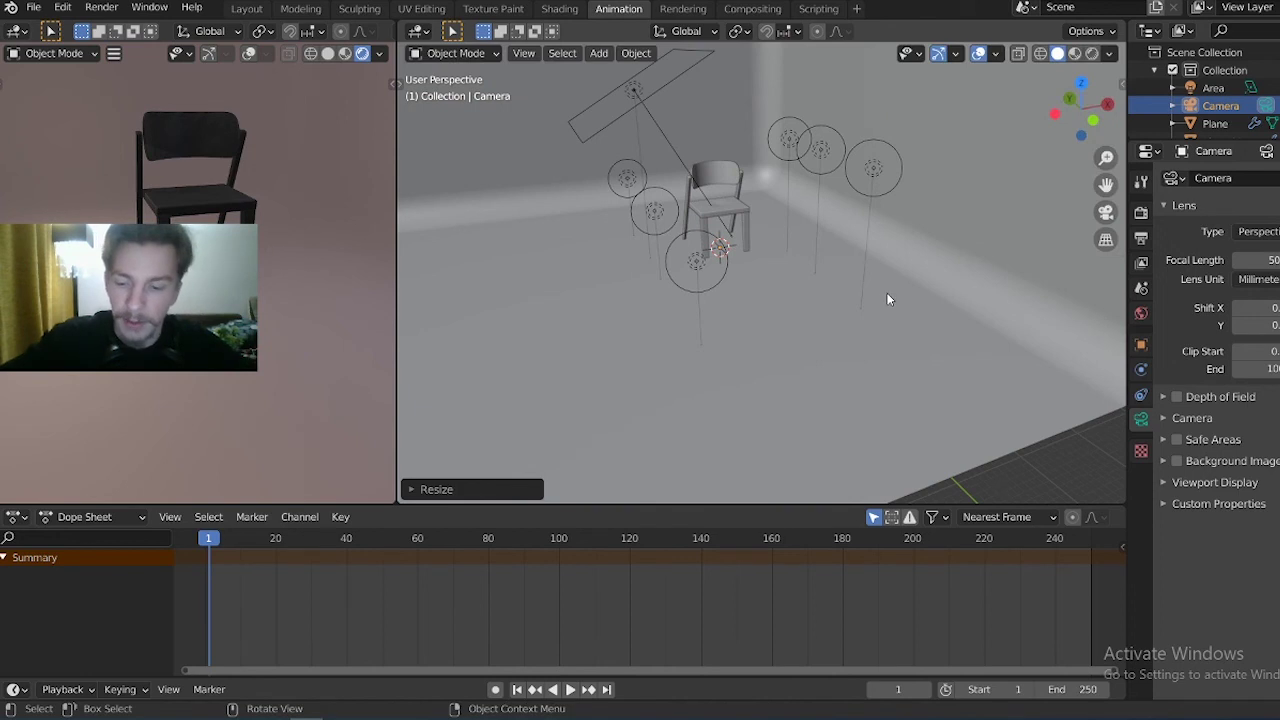
Lift the camera straight up along Z above the chair and view through it in the left viewport
{"action": "key", "text": "g"}
{"action": "key", "text": "z"}
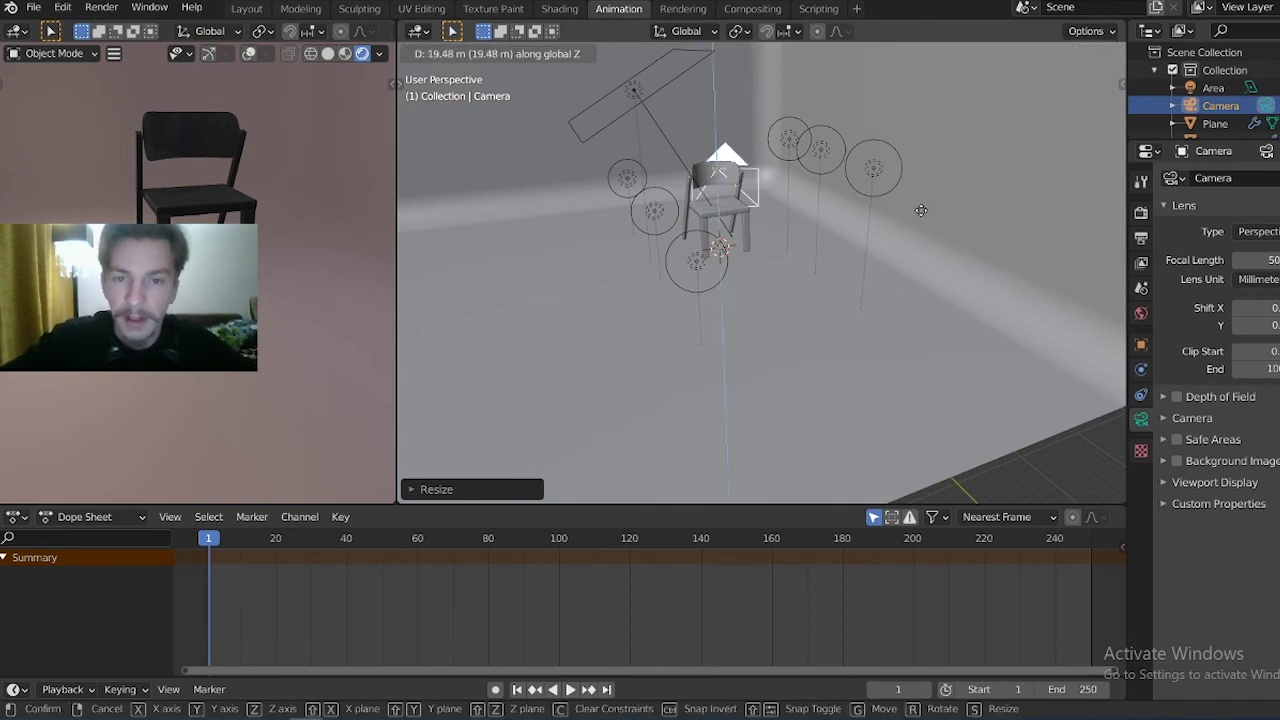
{"action": "left_click", "coordinate": [881, 189]}
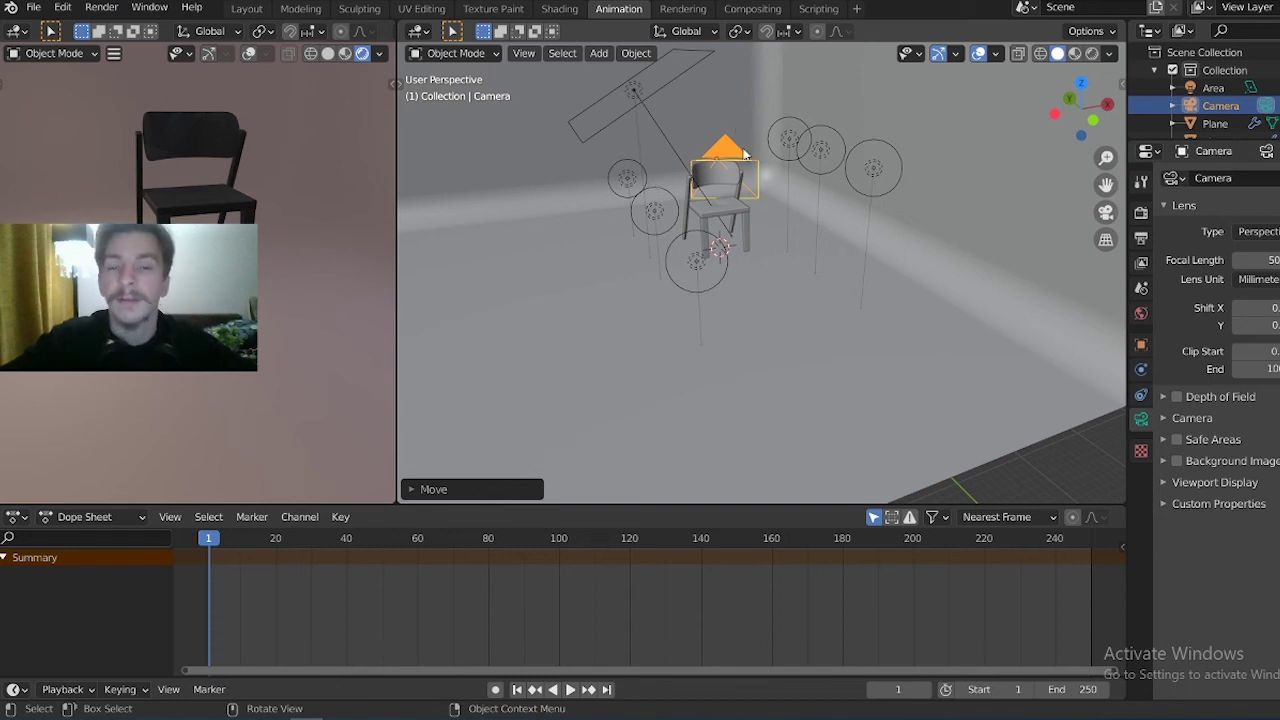
{"action": "left_click", "coordinate": [172, 190]}
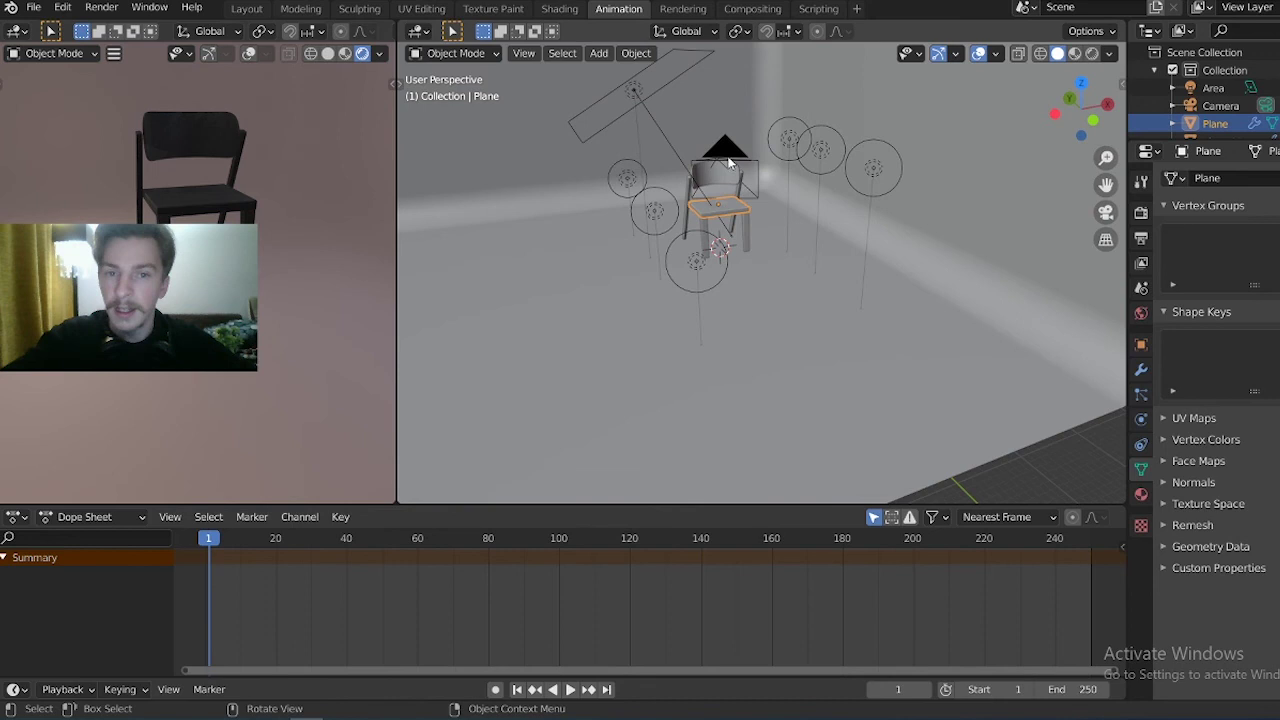
{"action": "left_click", "coordinate": [170, 220]}
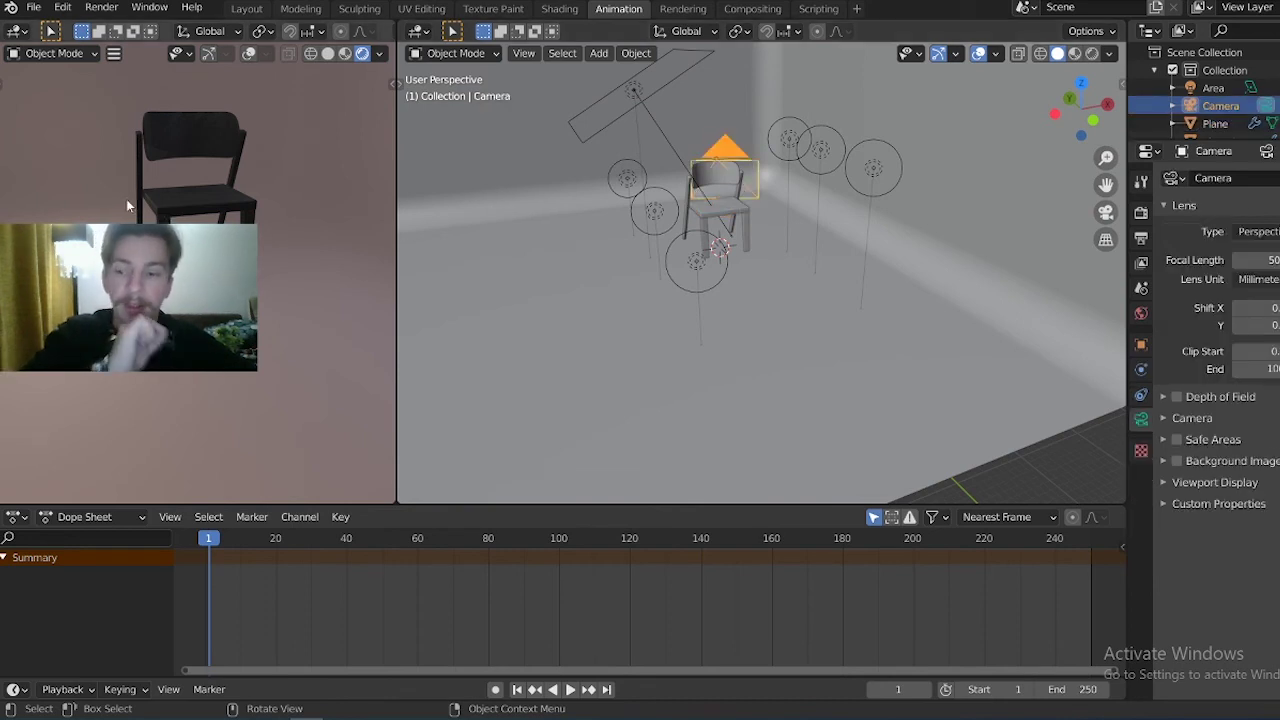
{"action": "key", "text": "KP_0"}
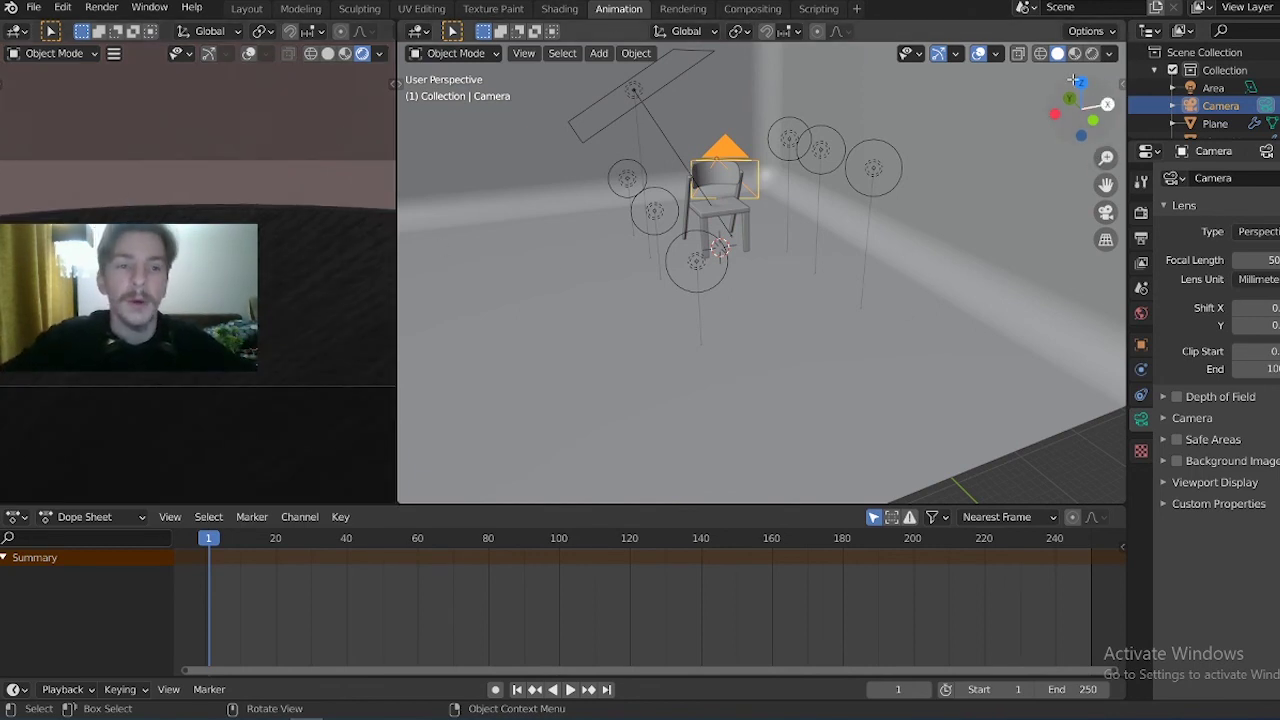
In top view, move the camera across the floor in front of the chair
{"action": "left_click", "coordinate": [1081, 84]}
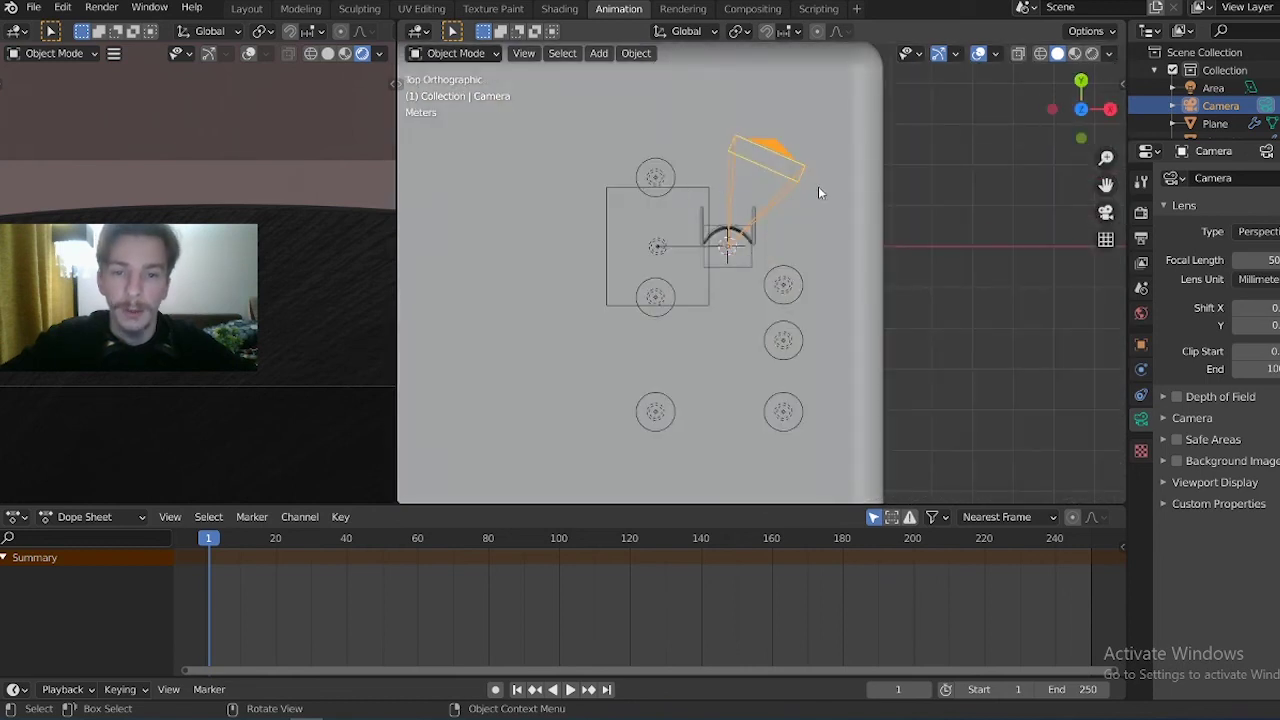
{"action": "left_click_drag", "start_coordinate": [1106, 158], "coordinate": [1106, 185]}
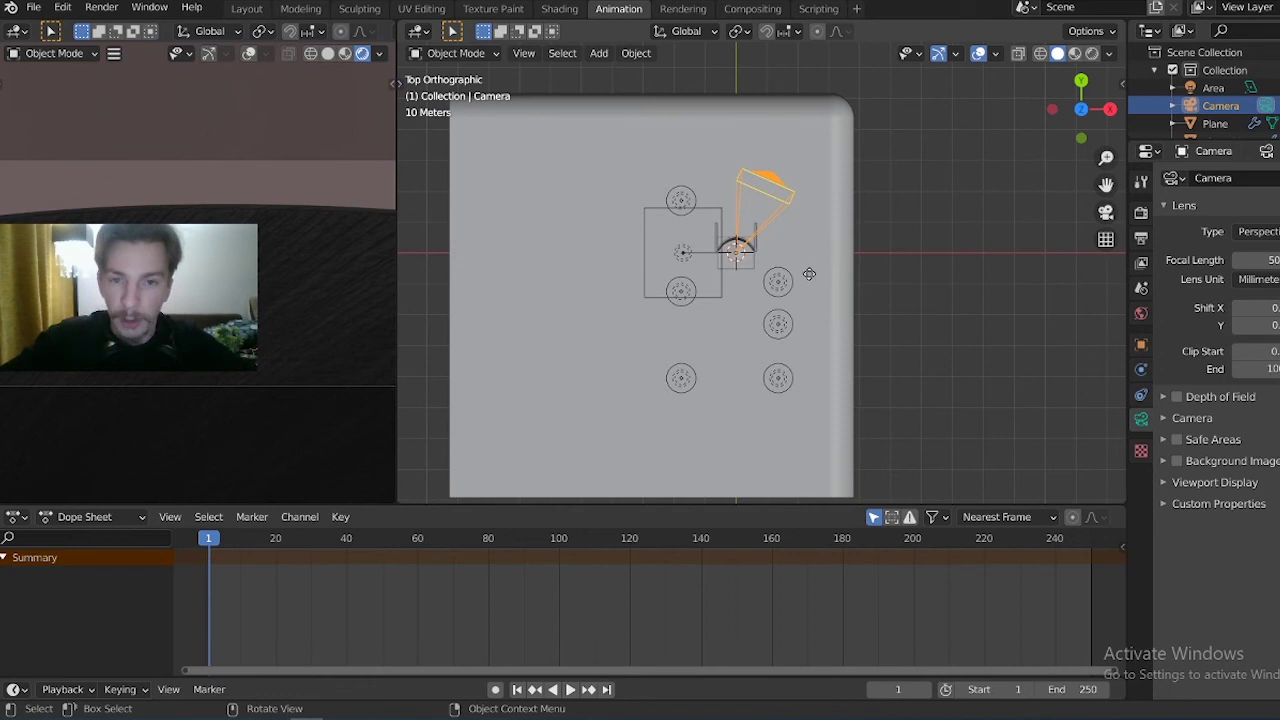
{"action": "key", "text": "g"}
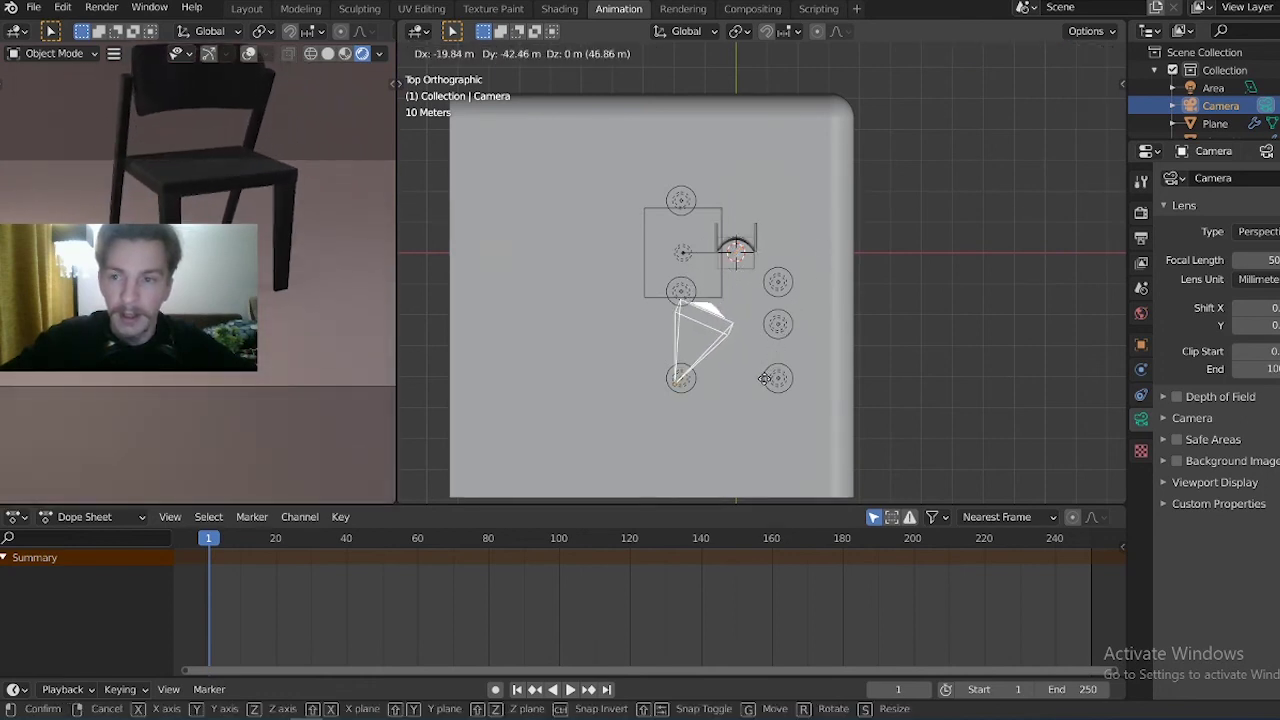
{"action": "middle_click_drag", "start_coordinate": [775, 462], "coordinate": [803, 310]}
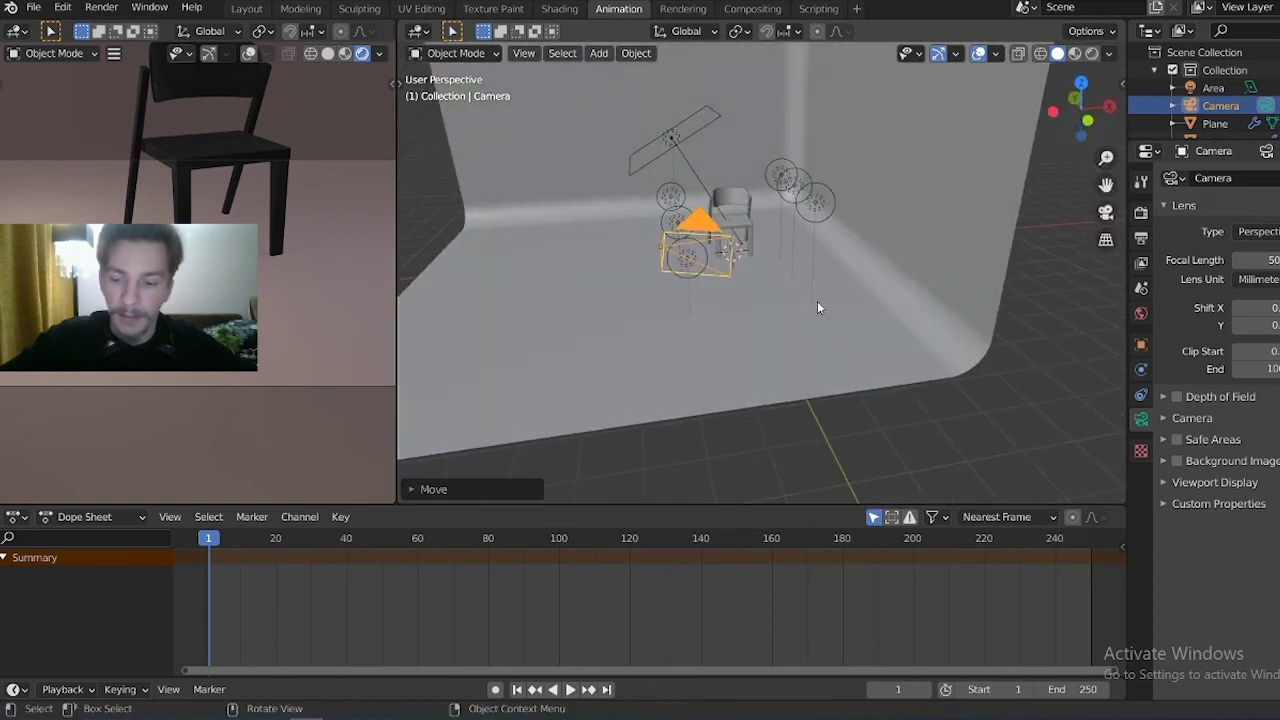
Tilt the camera on its local X, turn it on Z toward the chair, and set focal length to 32 mm
{"action": "key", "text": "r"}
{"action": "key", "text": "x"}
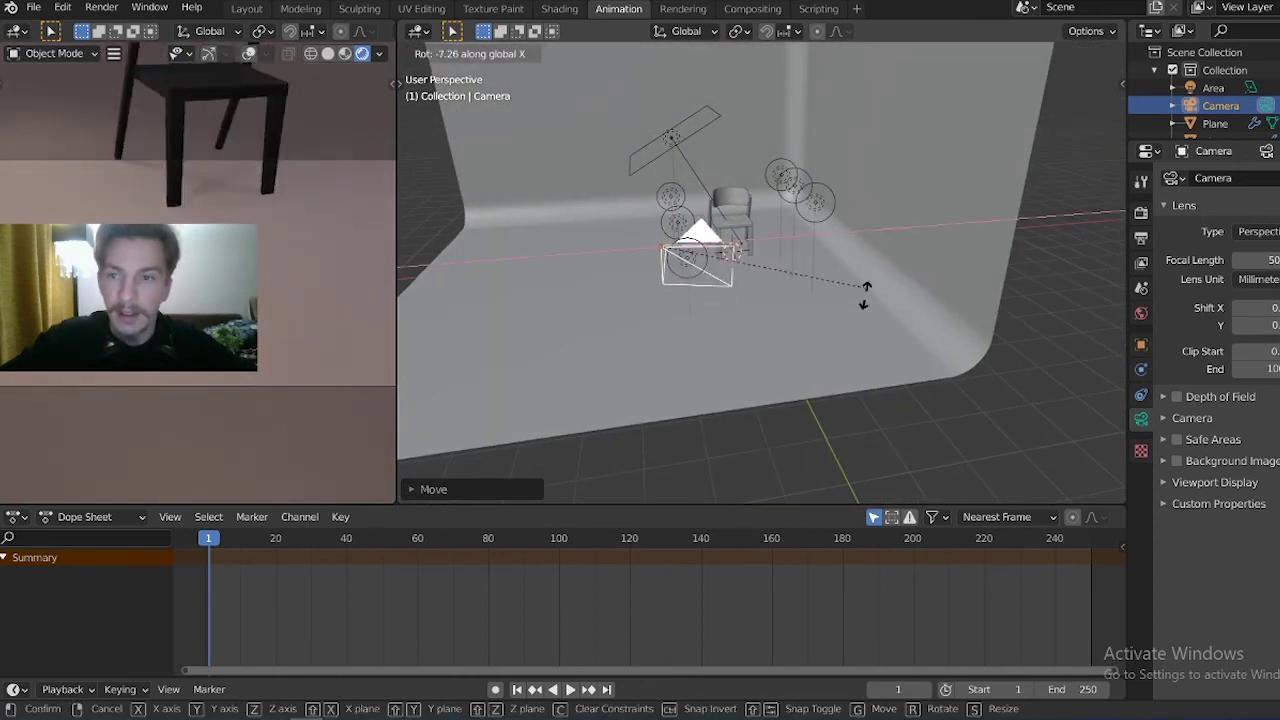
{"action": "key", "text": "x"}
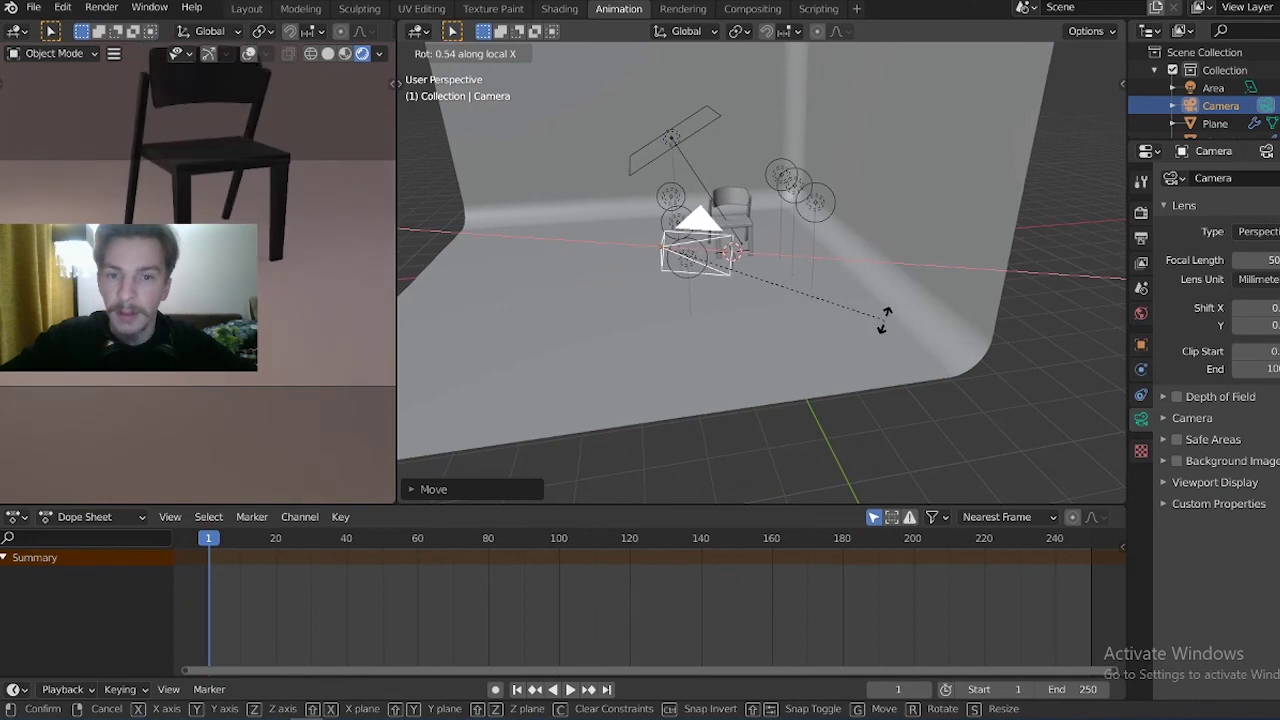
{"action": "left_click", "coordinate": [934, 281]}
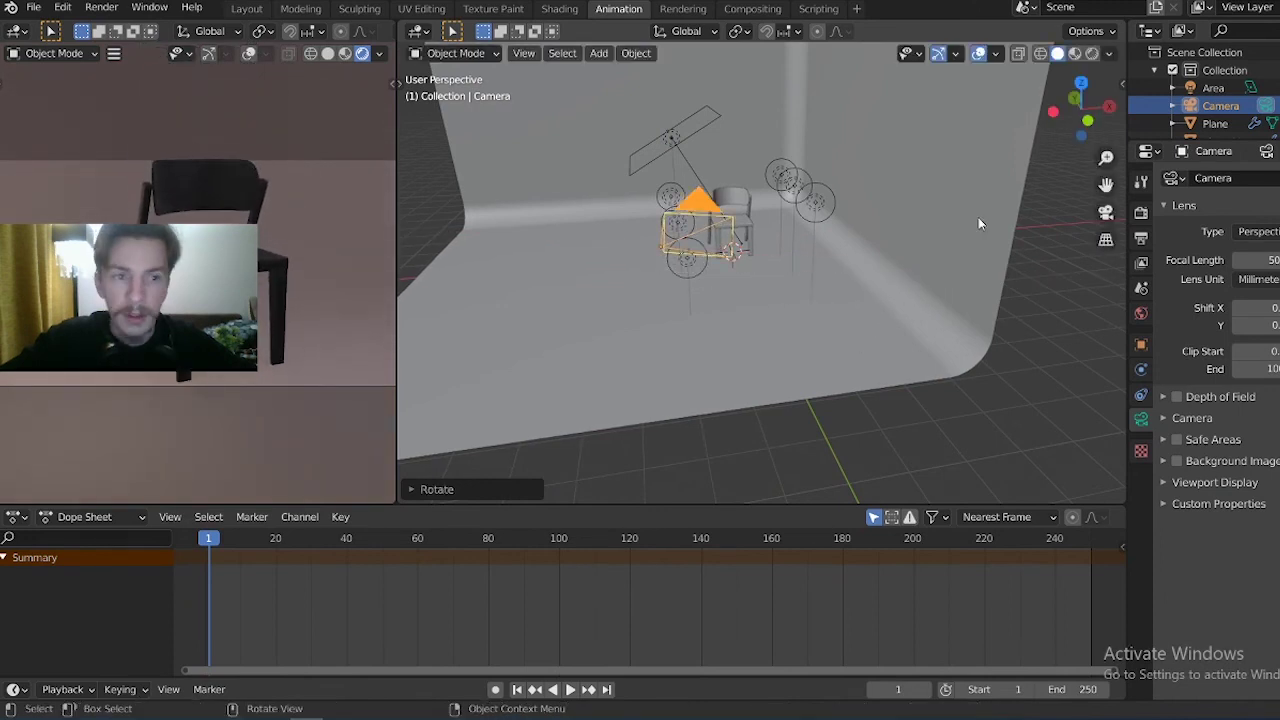
{"action": "key", "text": "r"}
{"action": "key", "text": "z"}
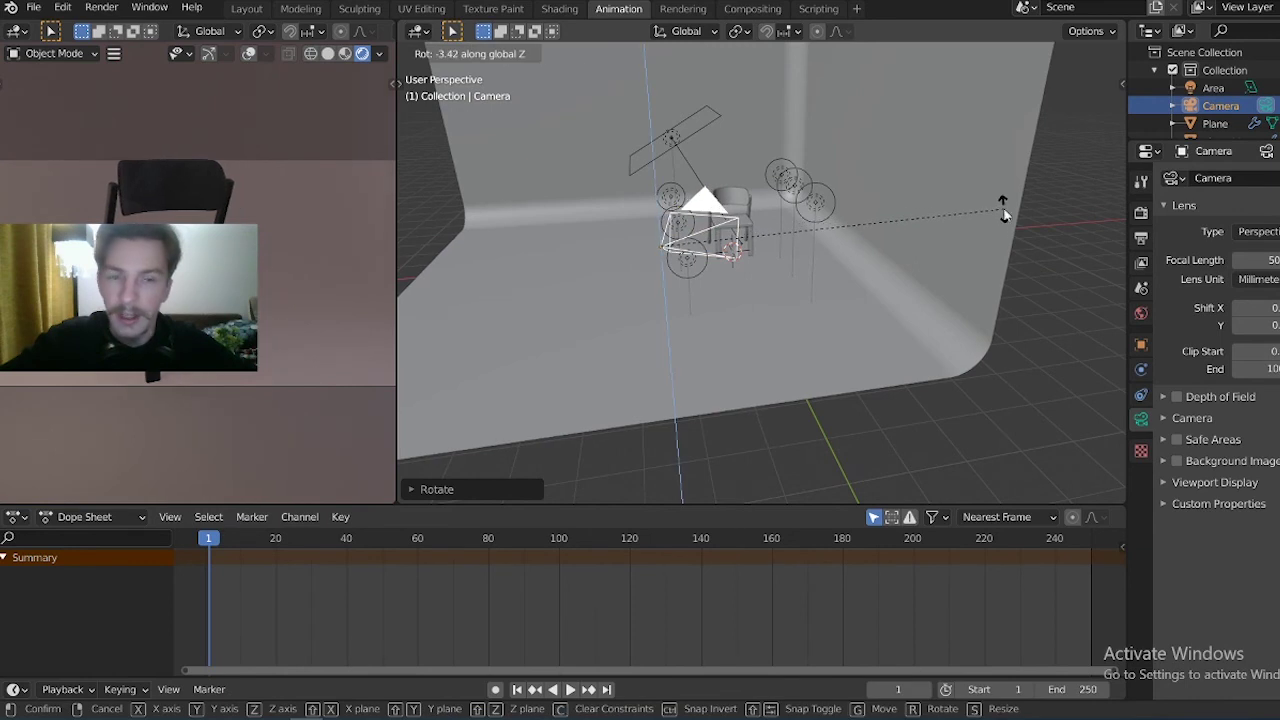
{"action": "left_click", "coordinate": [1004, 215]}
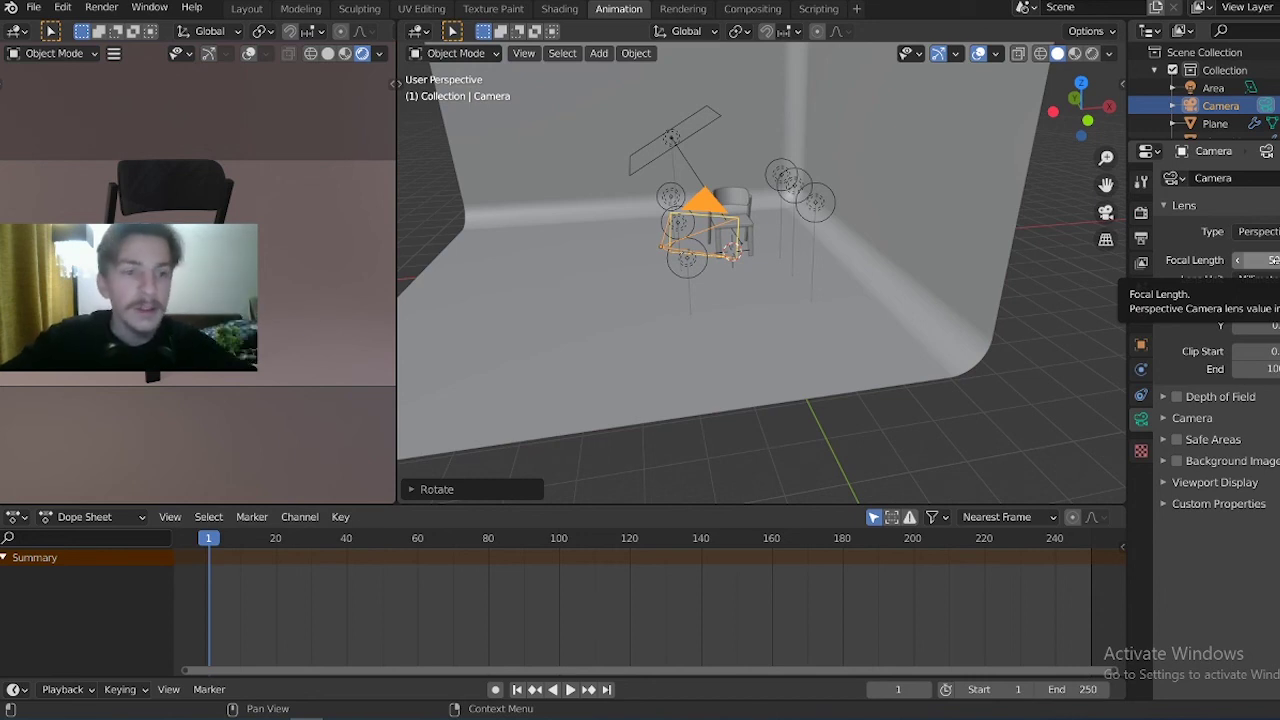
{"action": "left_click_drag", "start_coordinate": [1258, 259], "coordinate": [1240, 259]}
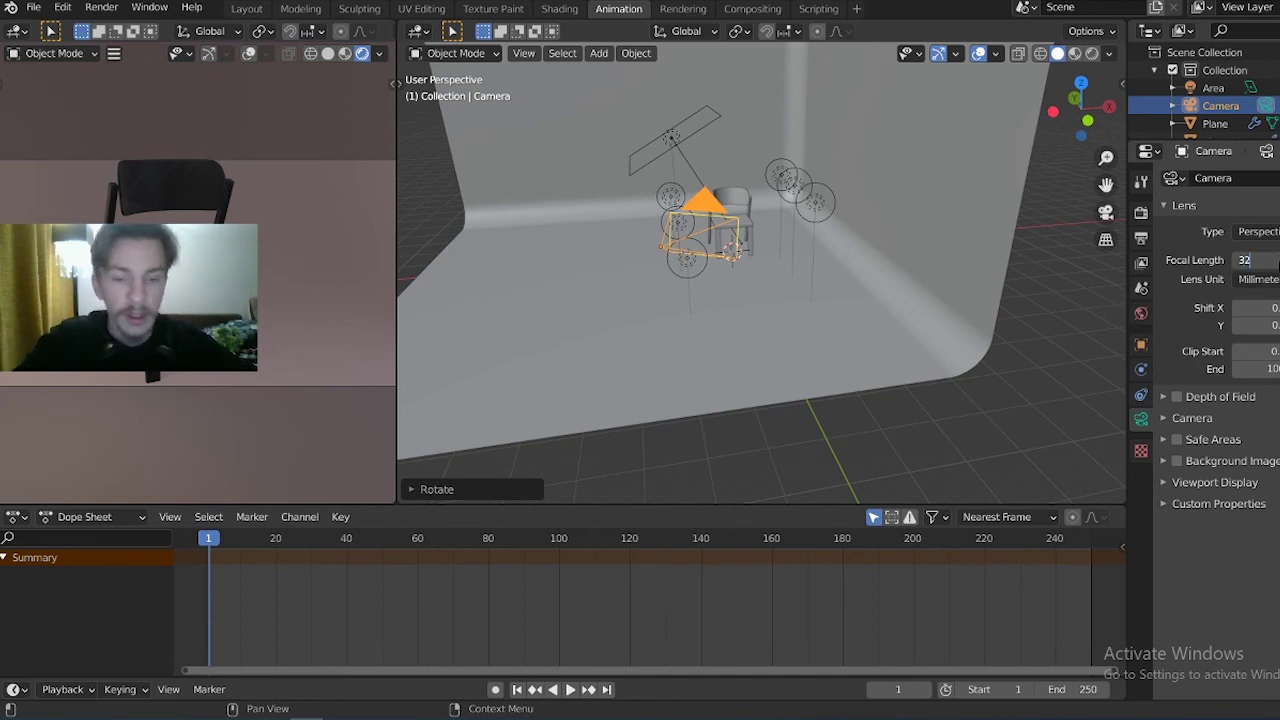
Reposition the camera in top view and adjust its height along Z
{"action": "left_click", "coordinate": [1081, 86]}
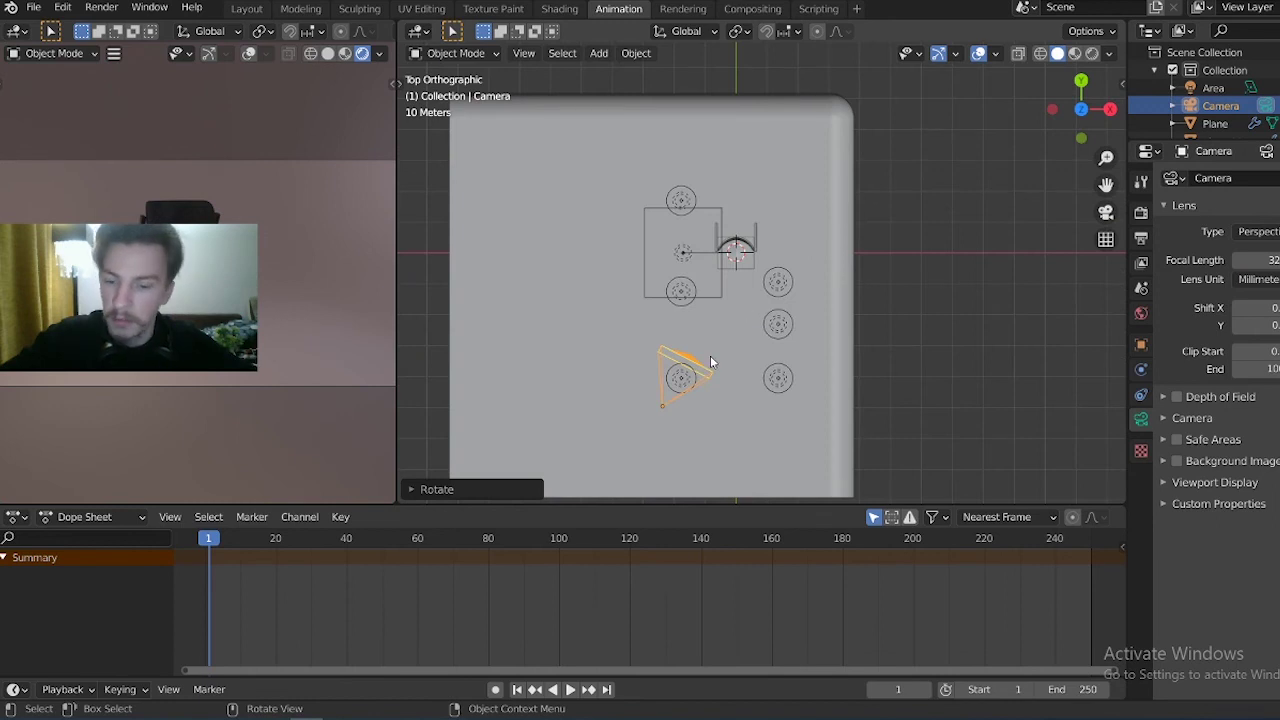
{"action": "key", "text": "g"}
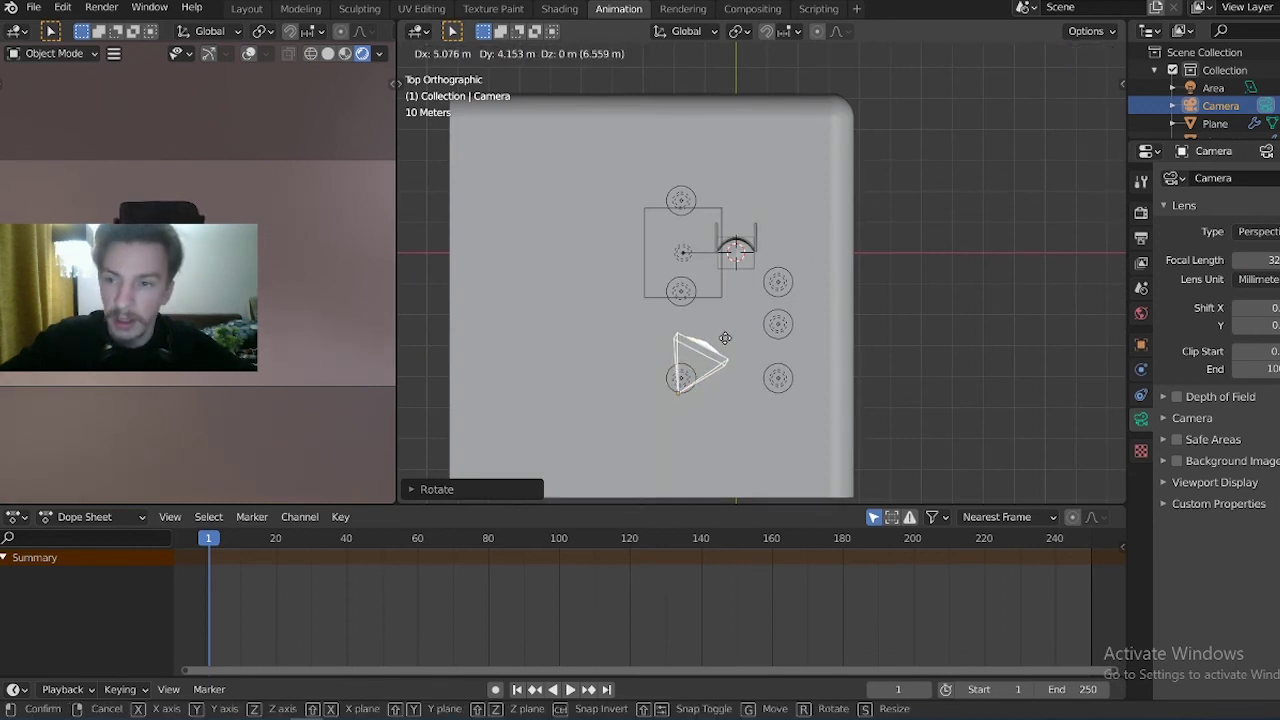
{"action": "left_click", "coordinate": [723, 326]}
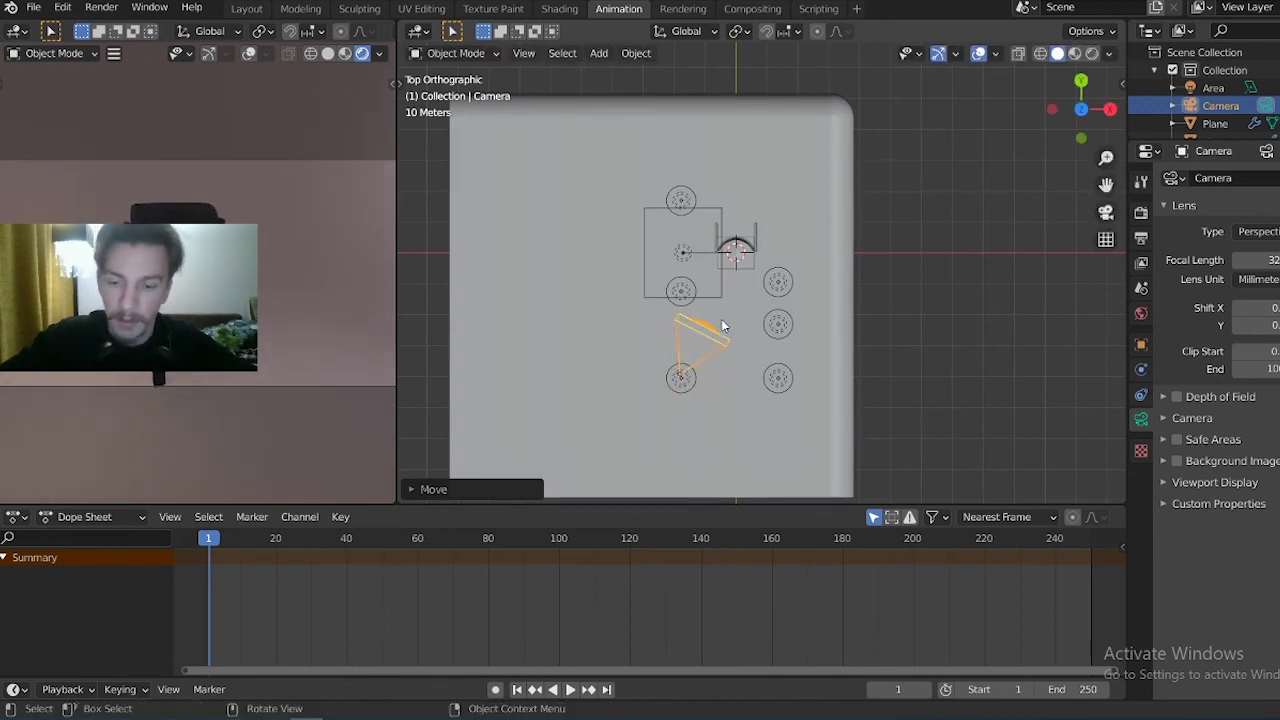
{"action": "middle_click_drag", "start_coordinate": [698, 387], "coordinate": [643, 339]}
{"action": "key", "text": "g"}
{"action": "key", "text": "z"}
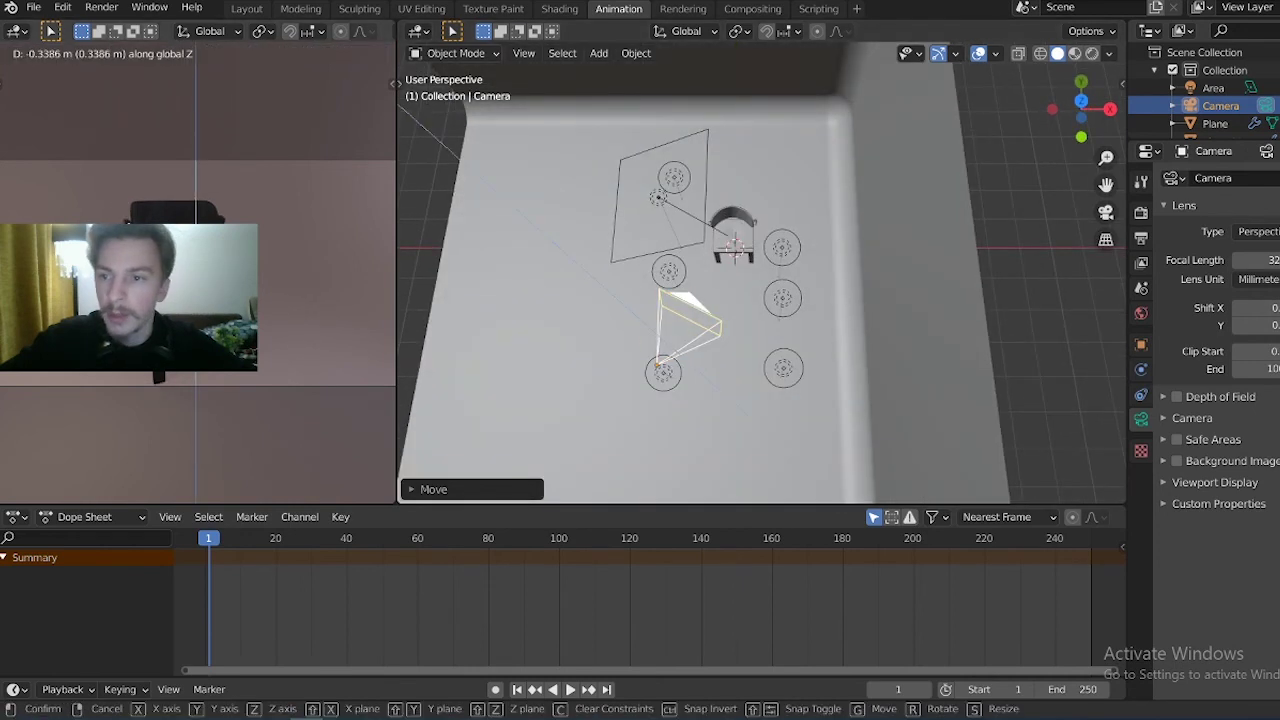
{"action": "left_click", "coordinate": [873, 478]}
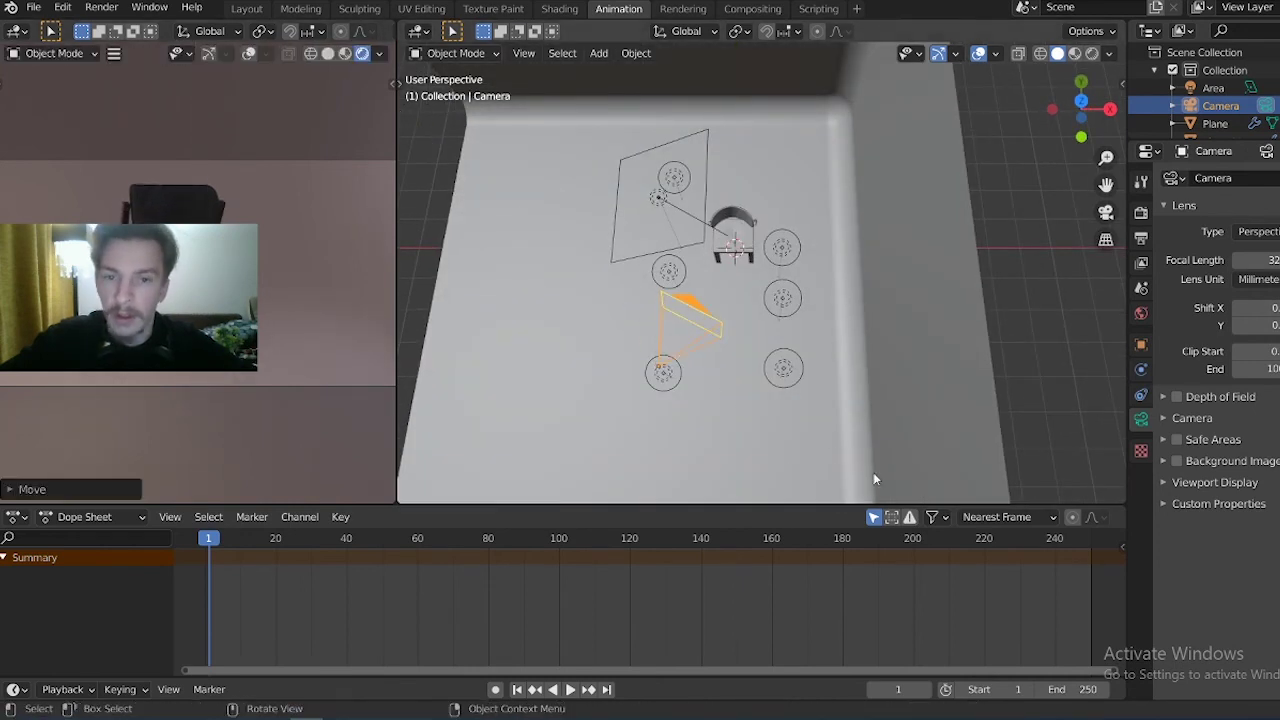
Refine the camera's top-view position and Z rotation until it aims at the chair, then deselect it
{"action": "left_click", "coordinate": [1081, 100]}
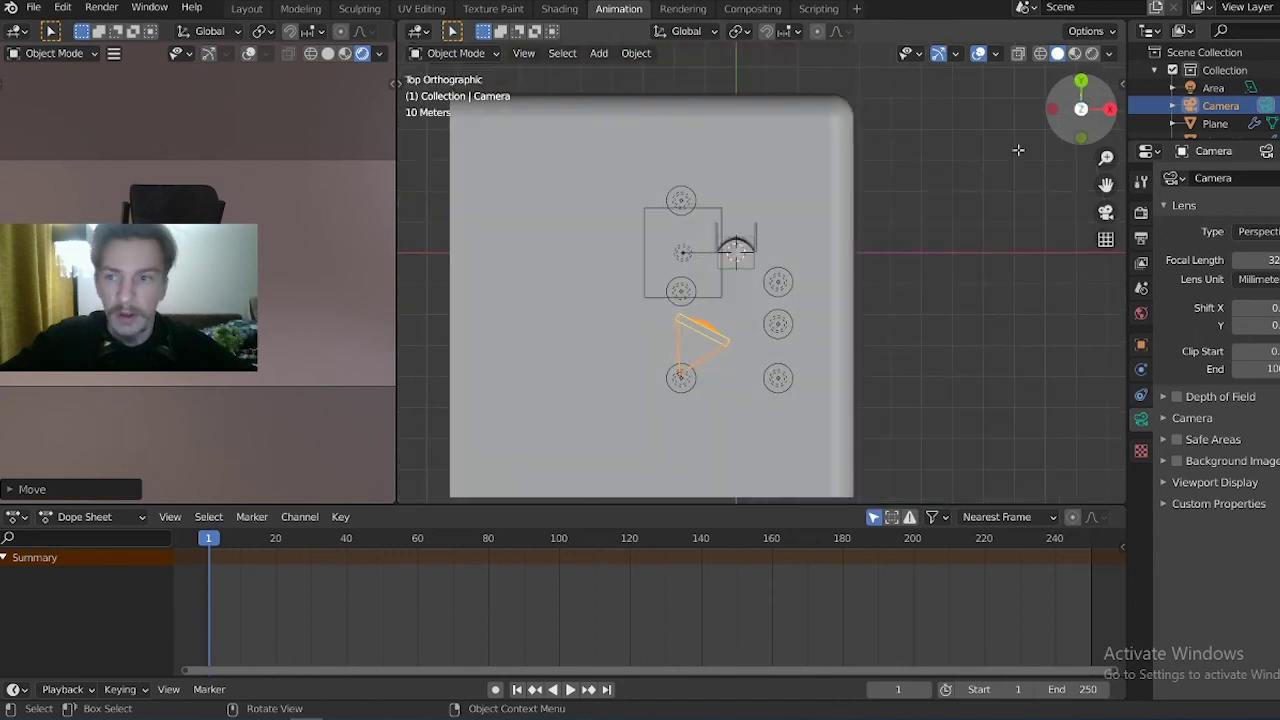
{"action": "key", "text": "g"}
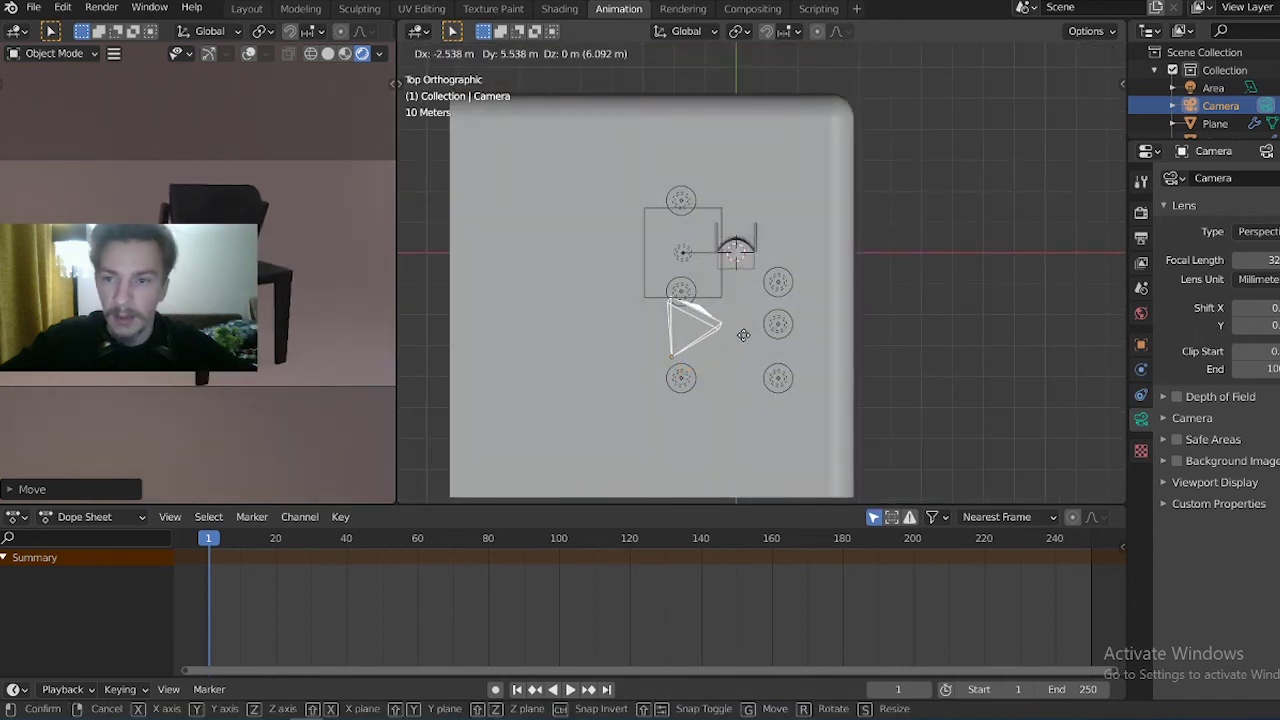
{"action": "left_click", "coordinate": [746, 343]}
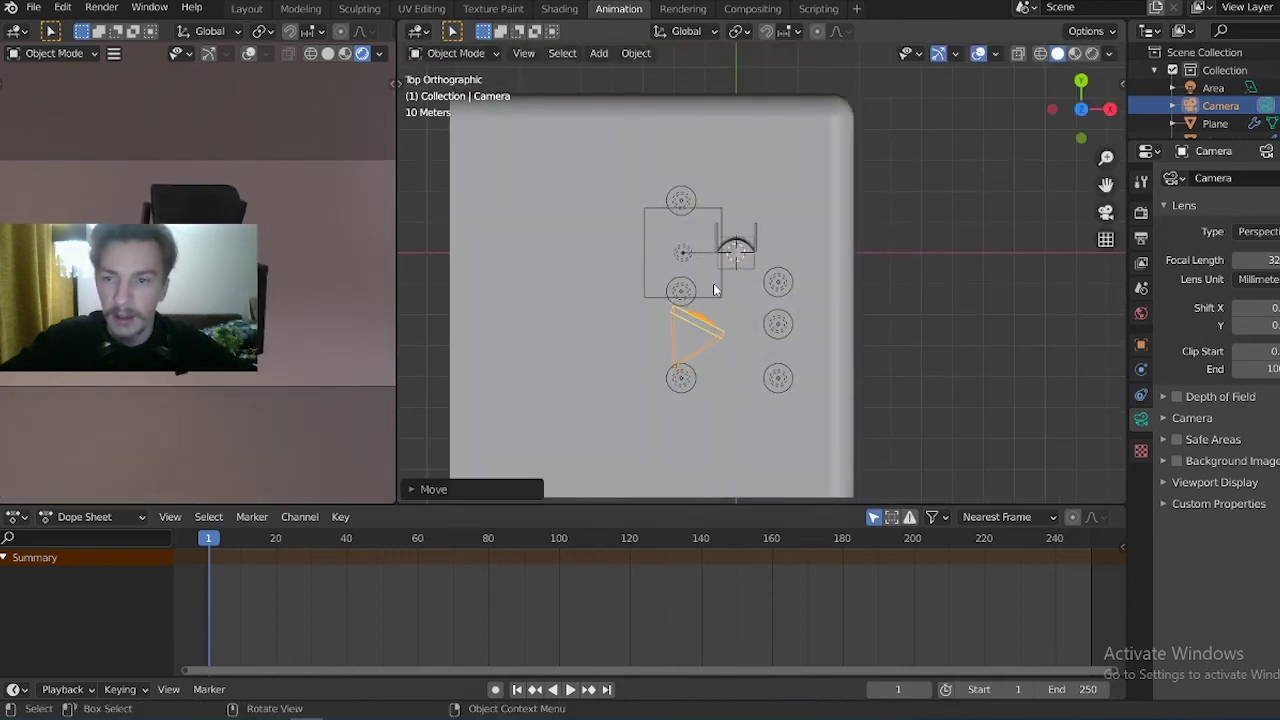
{"action": "key", "text": "r"}
{"action": "left_click", "coordinate": [612, 152]}
{"action": "key", "text": "g"}
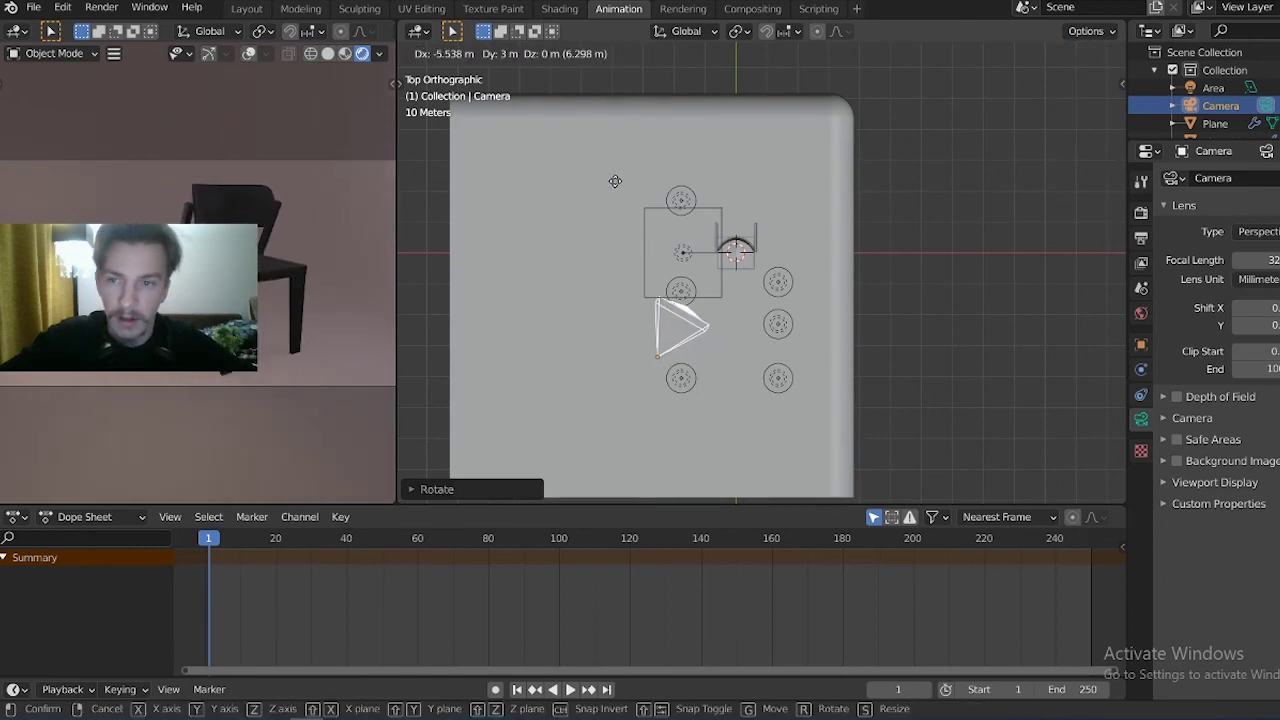
{"action": "left_click", "coordinate": [616, 175]}
{"action": "key", "text": "r"}
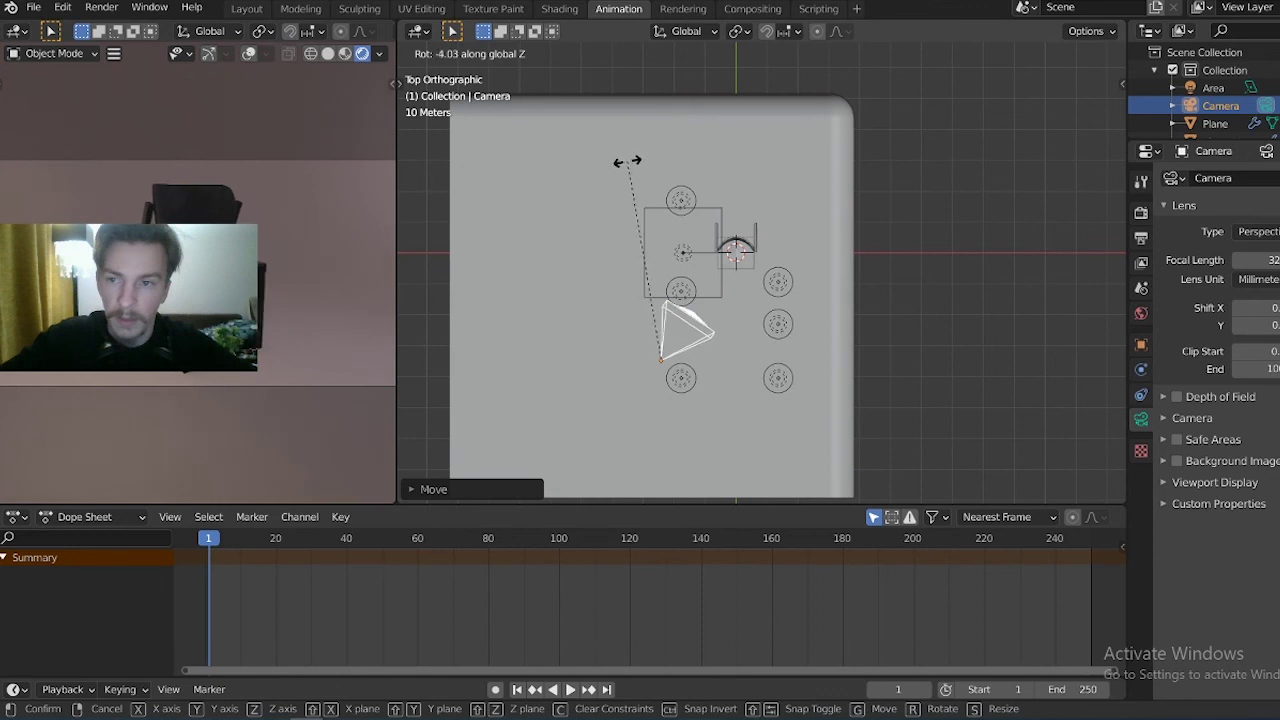
{"action": "left_click", "coordinate": [634, 160]}
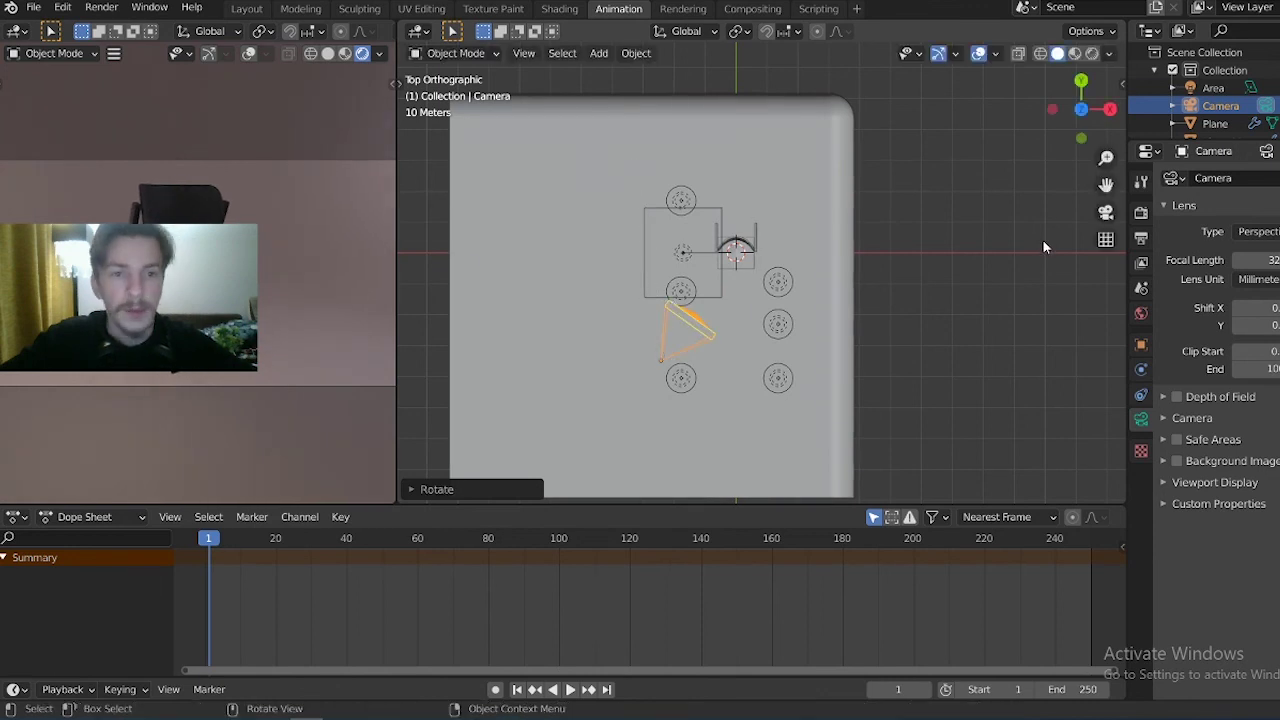
{"action": "left_click", "coordinate": [1005, 187]}
Set the Render Engine to Cycles and run a test render with F12
{"action": "left_click", "coordinate": [1140, 213]}
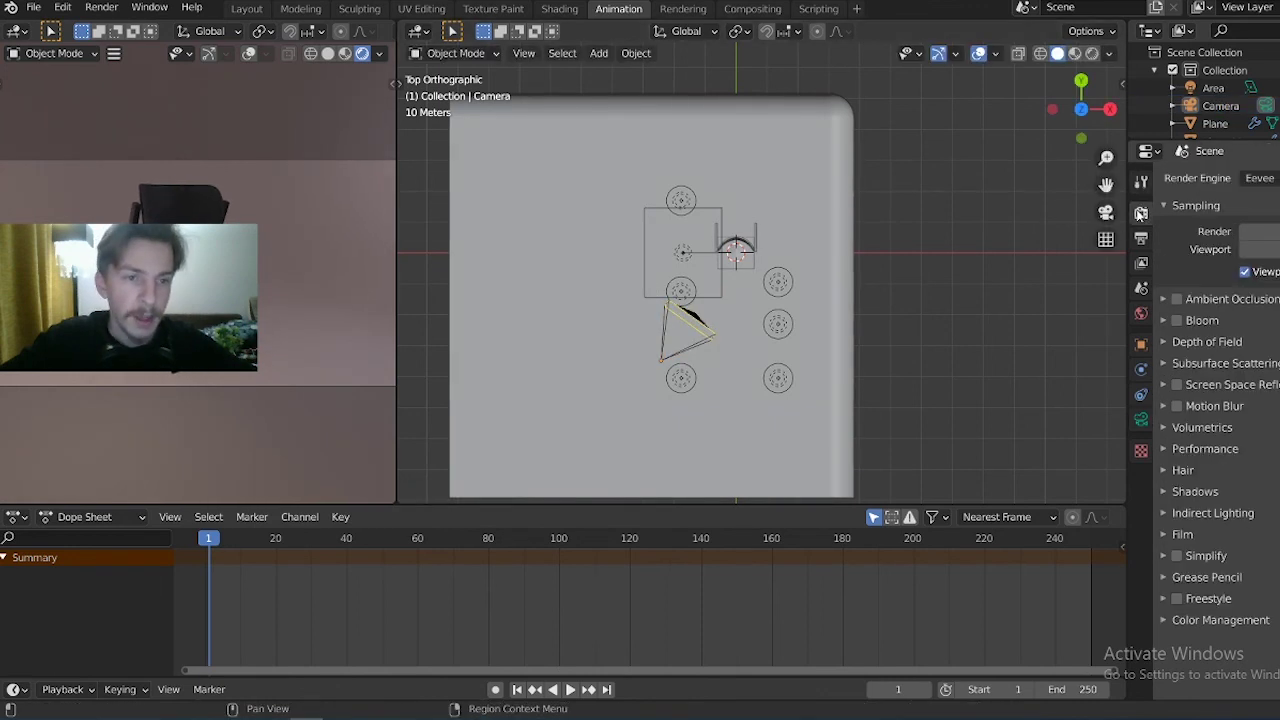
{"action": "left_click", "coordinate": [1258, 178]}
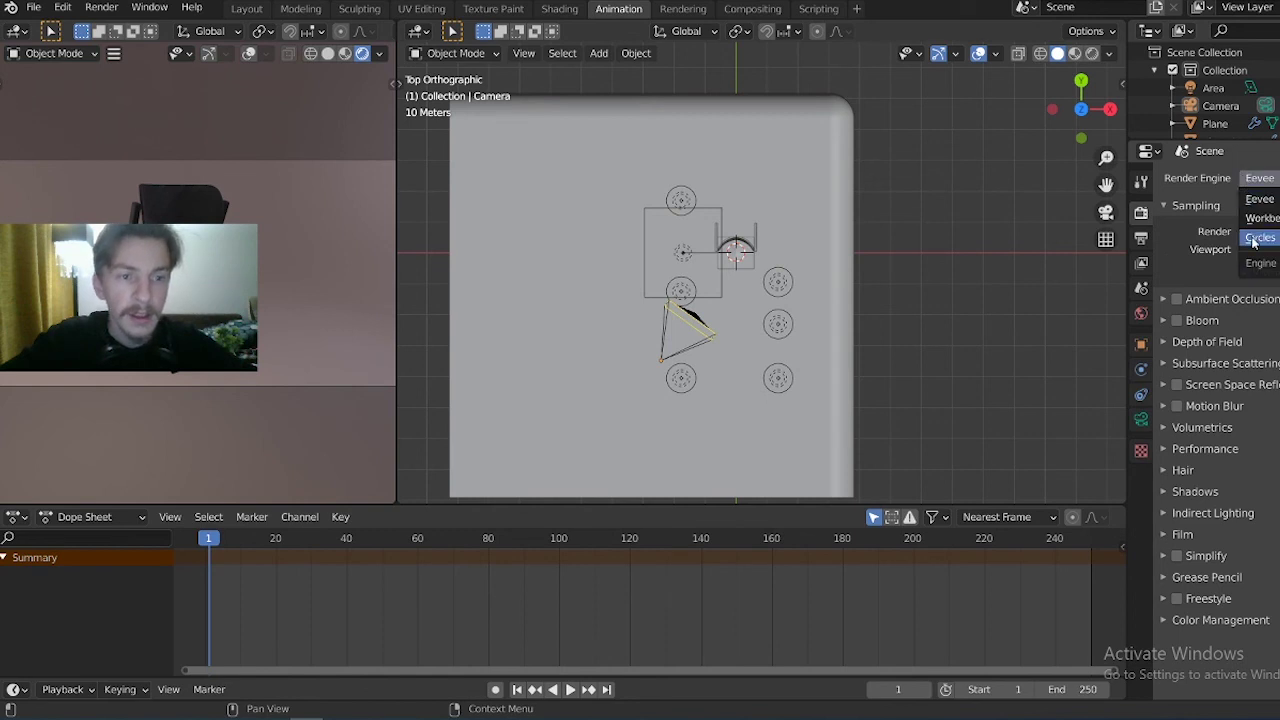
{"action": "left_click", "coordinate": [1258, 237]}
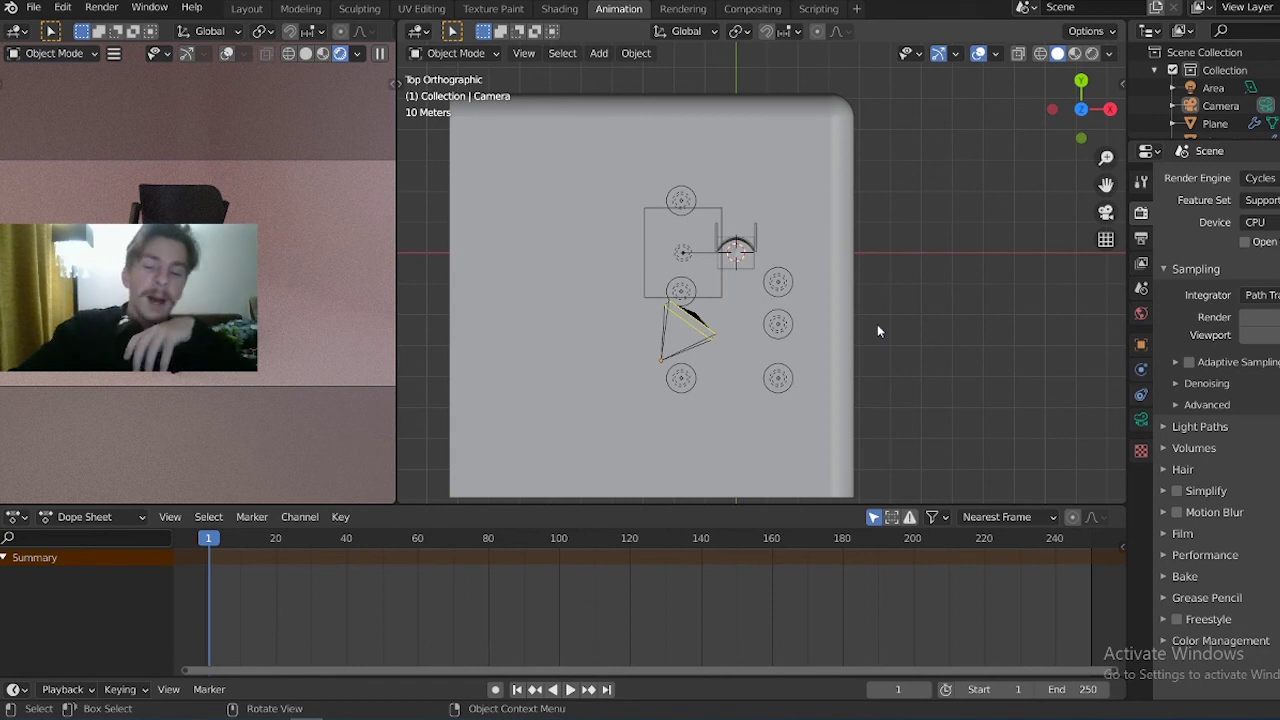
{"action": "key", "text": "F12"}
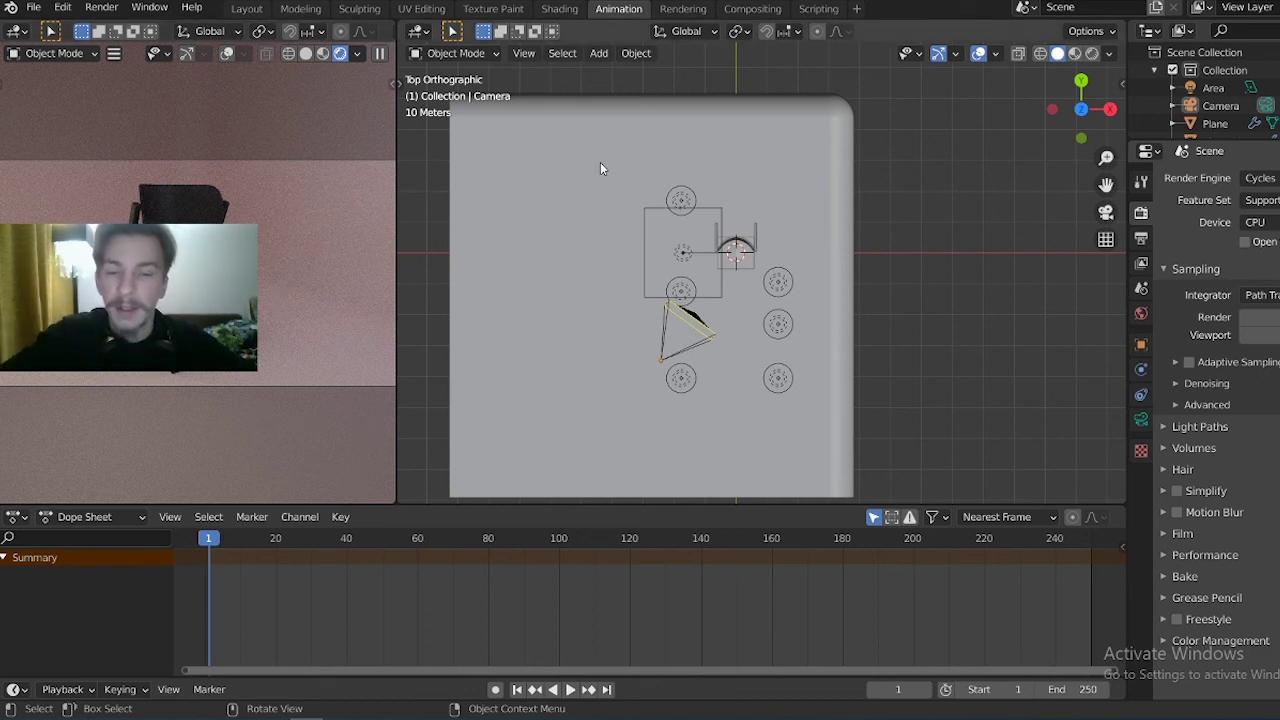
Enable Denoising for final renders using the OpenImageDenoise denoiser
{"action": "left_click", "coordinate": [1176, 384]}
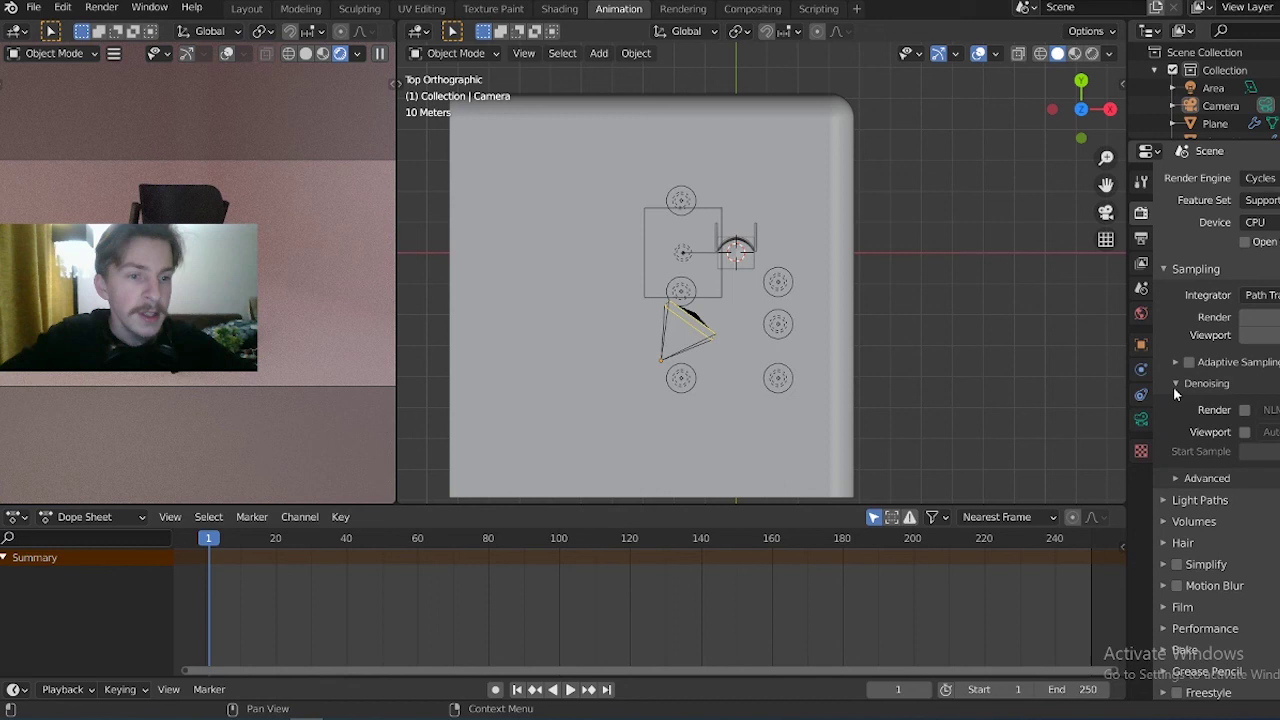
{"action": "left_click", "coordinate": [1245, 418]}
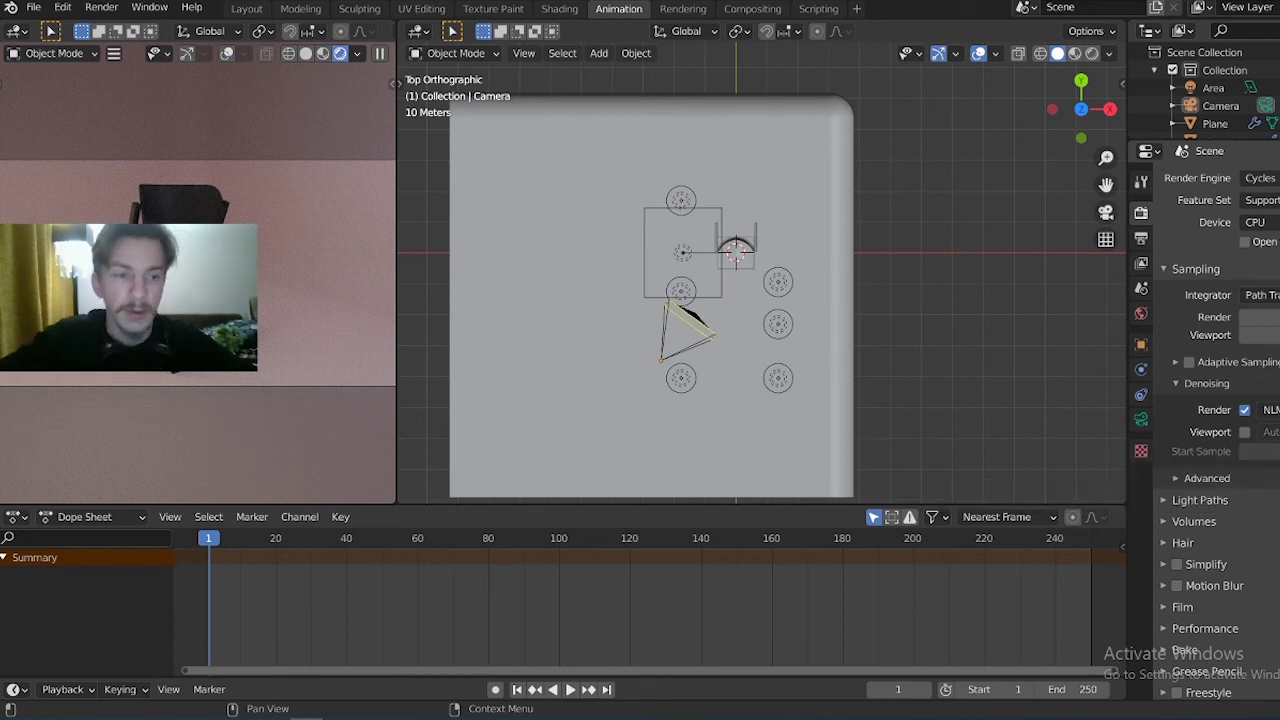
{"action": "left_click", "coordinate": [1268, 410]}
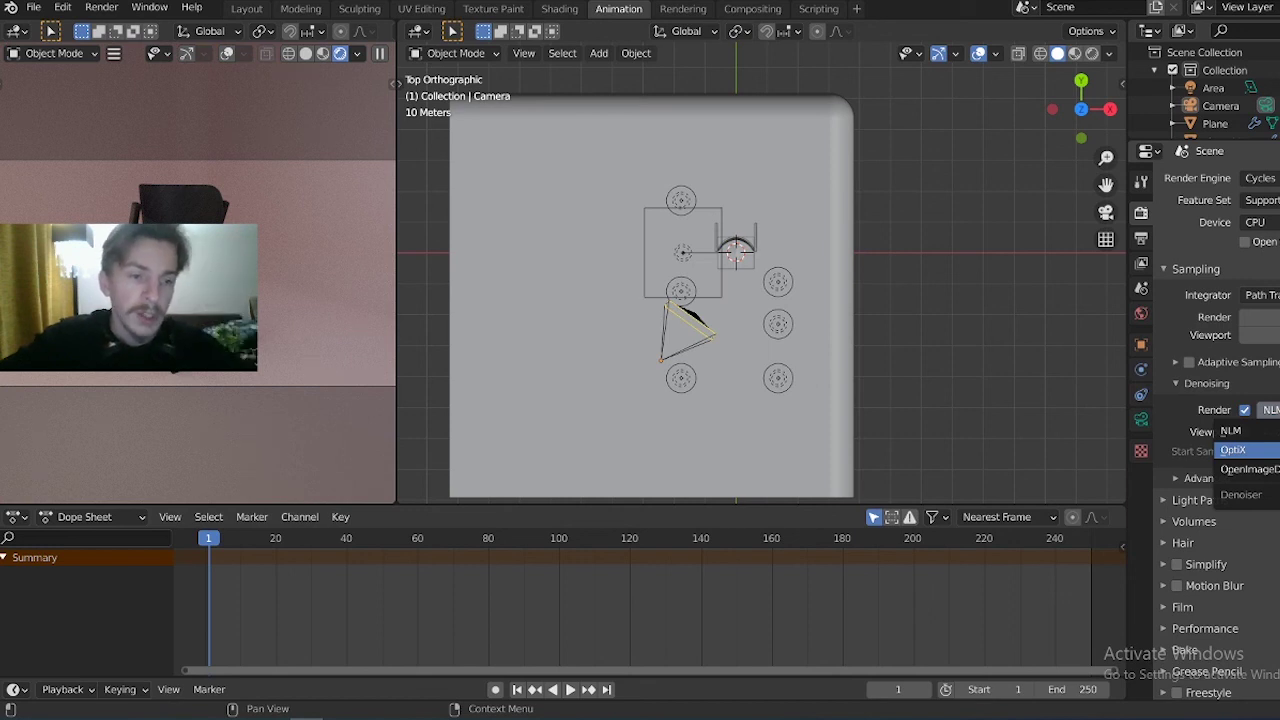
{"action": "left_click", "coordinate": [1248, 469]}
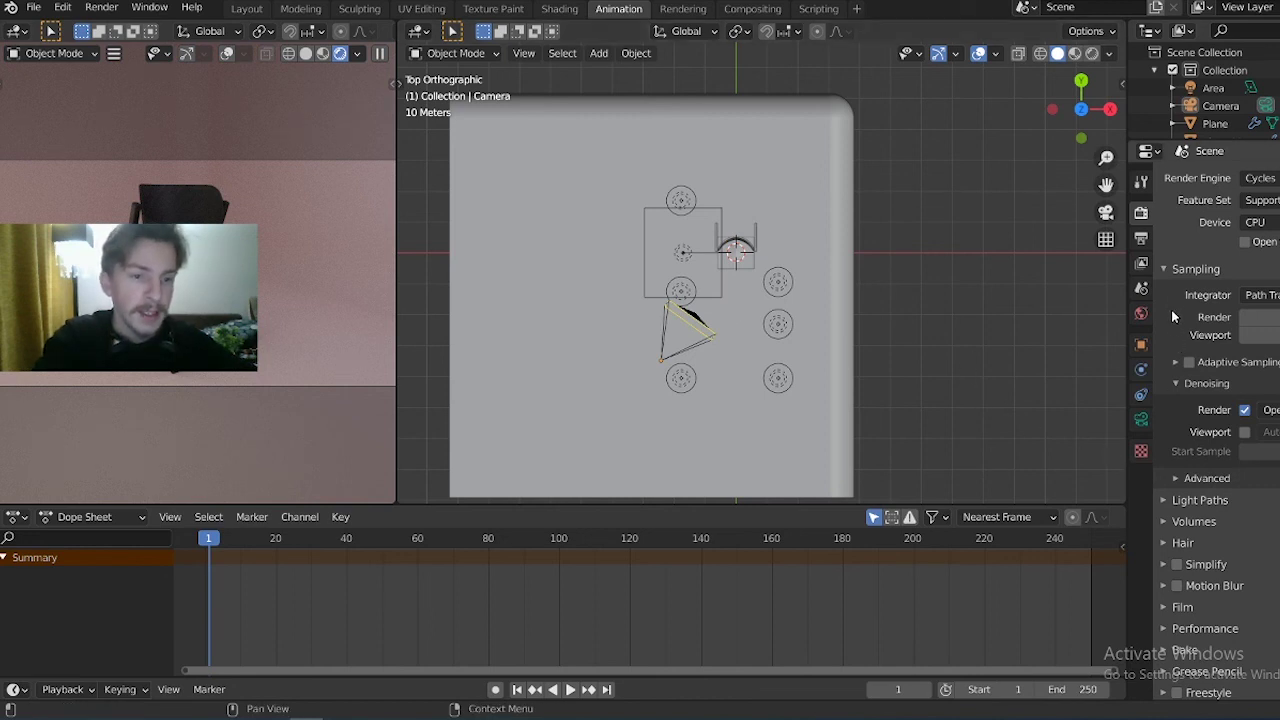
Set Light Paths Max Bounces Total to 5 and uncheck Reflective and Refractive Caustics
{"action": "left_click", "coordinate": [1163, 268]}
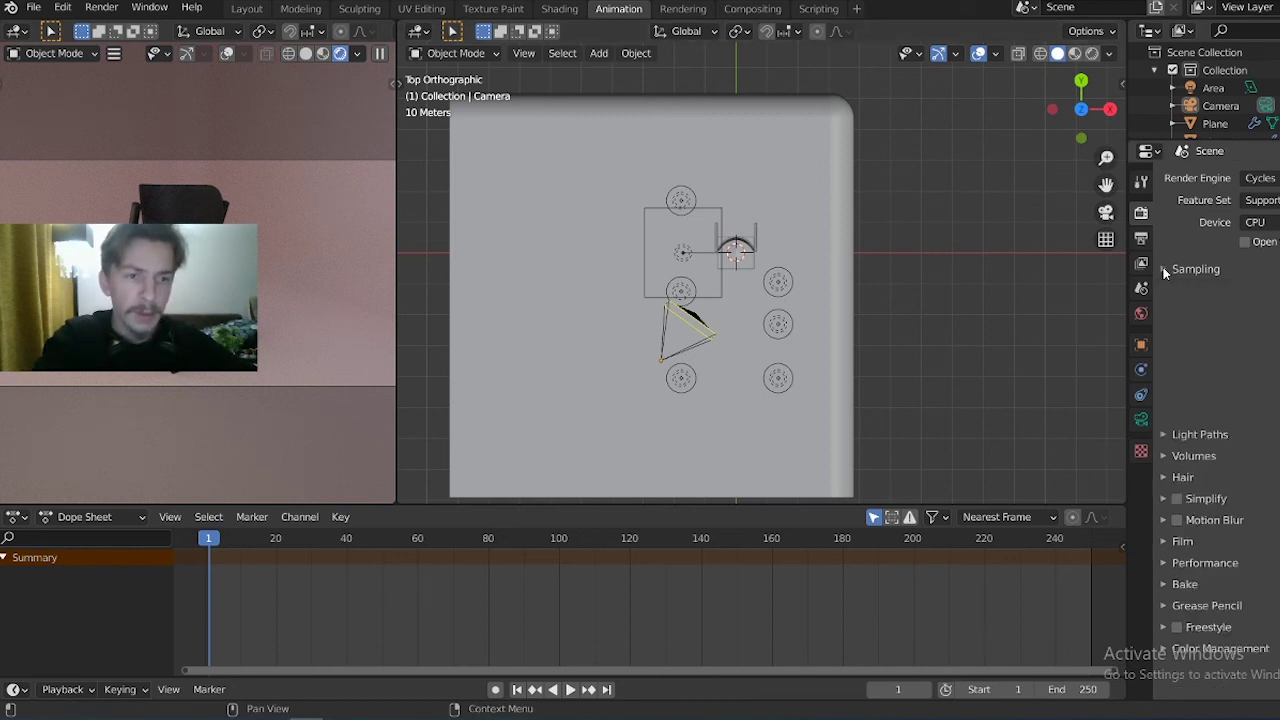
{"action": "left_click", "coordinate": [1160, 291]}
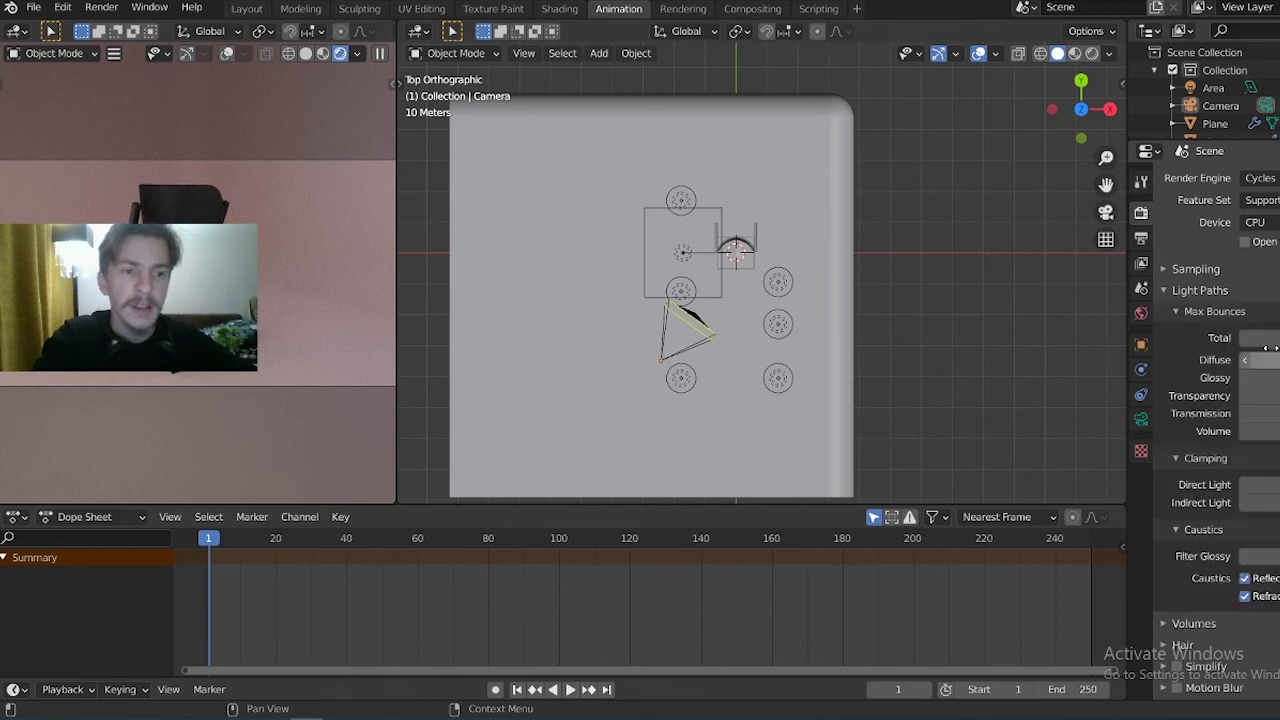
{"action": "double_click", "coordinate": [1260, 338]}
{"action": "type", "text": "5"}
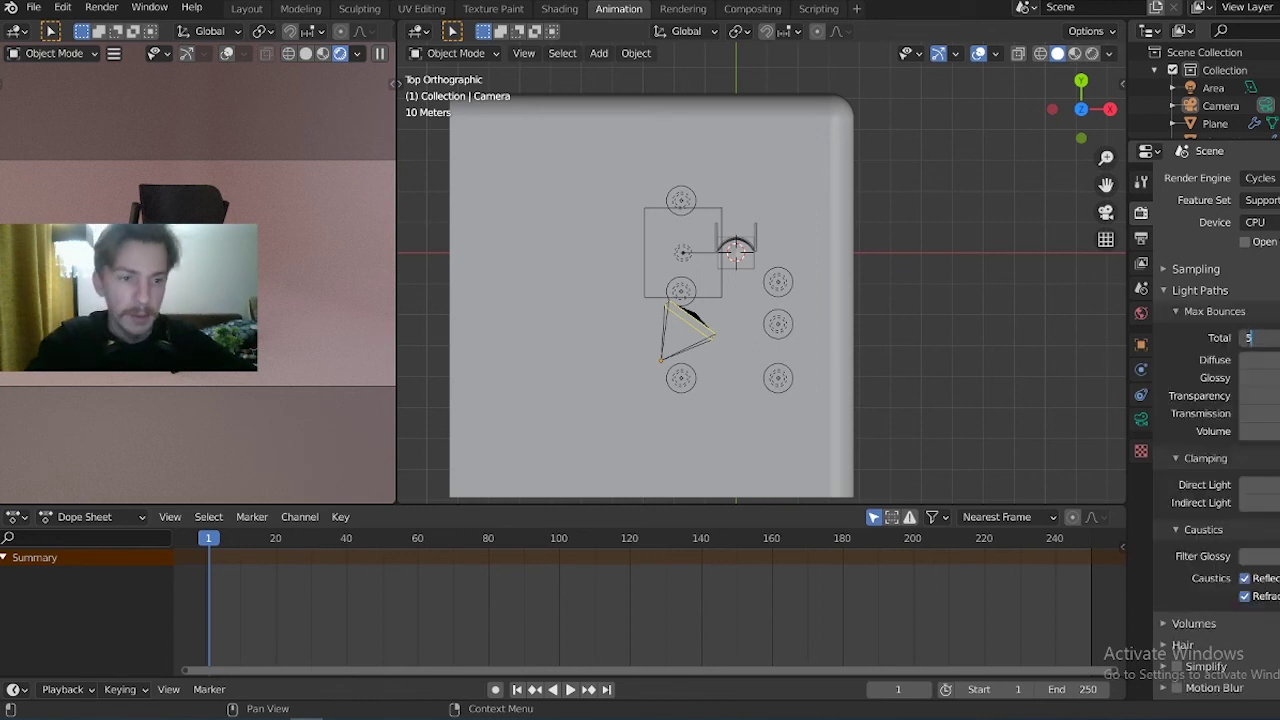
{"action": "key", "text": "Return"}
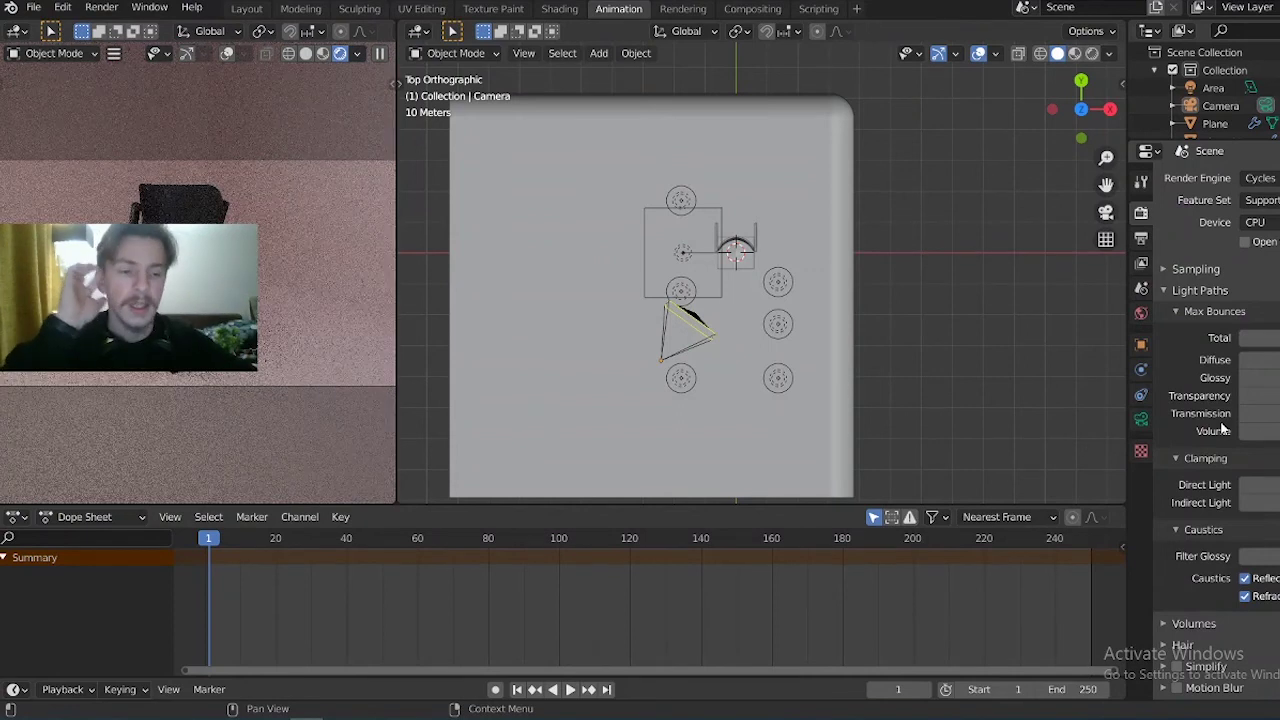
{"action": "left_click", "coordinate": [1246, 580]}
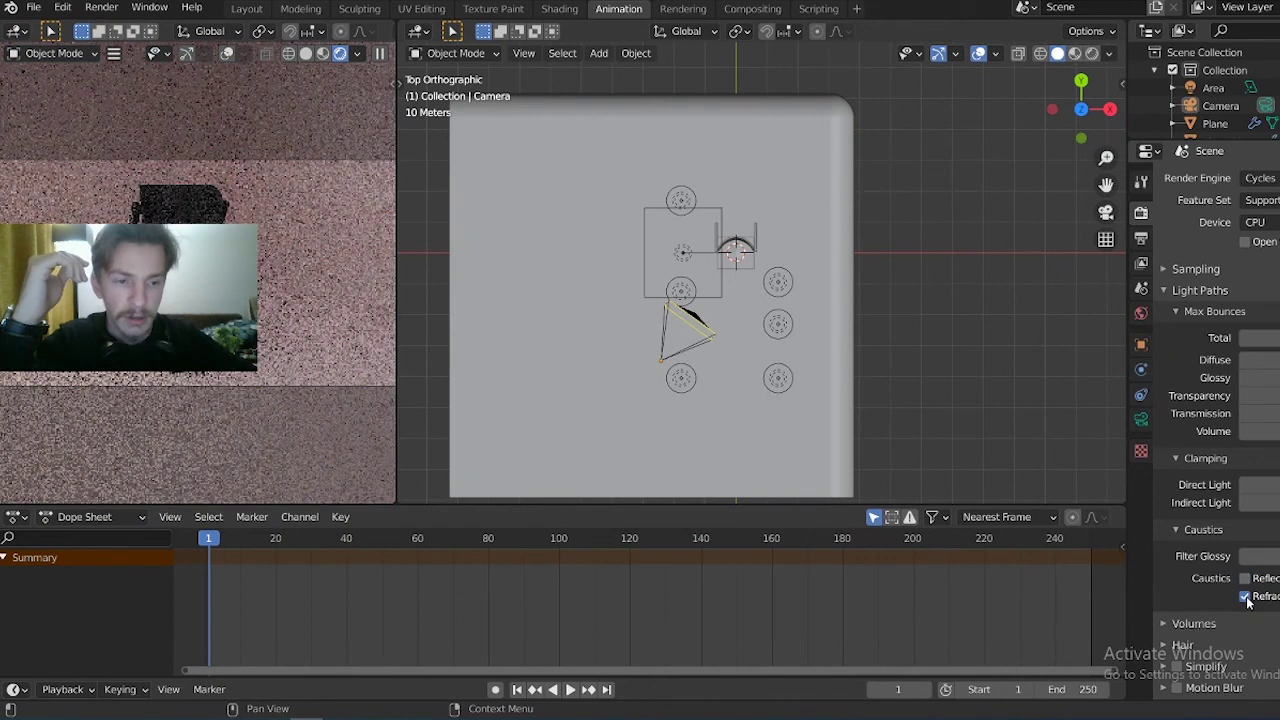
{"action": "left_click", "coordinate": [1246, 597]}
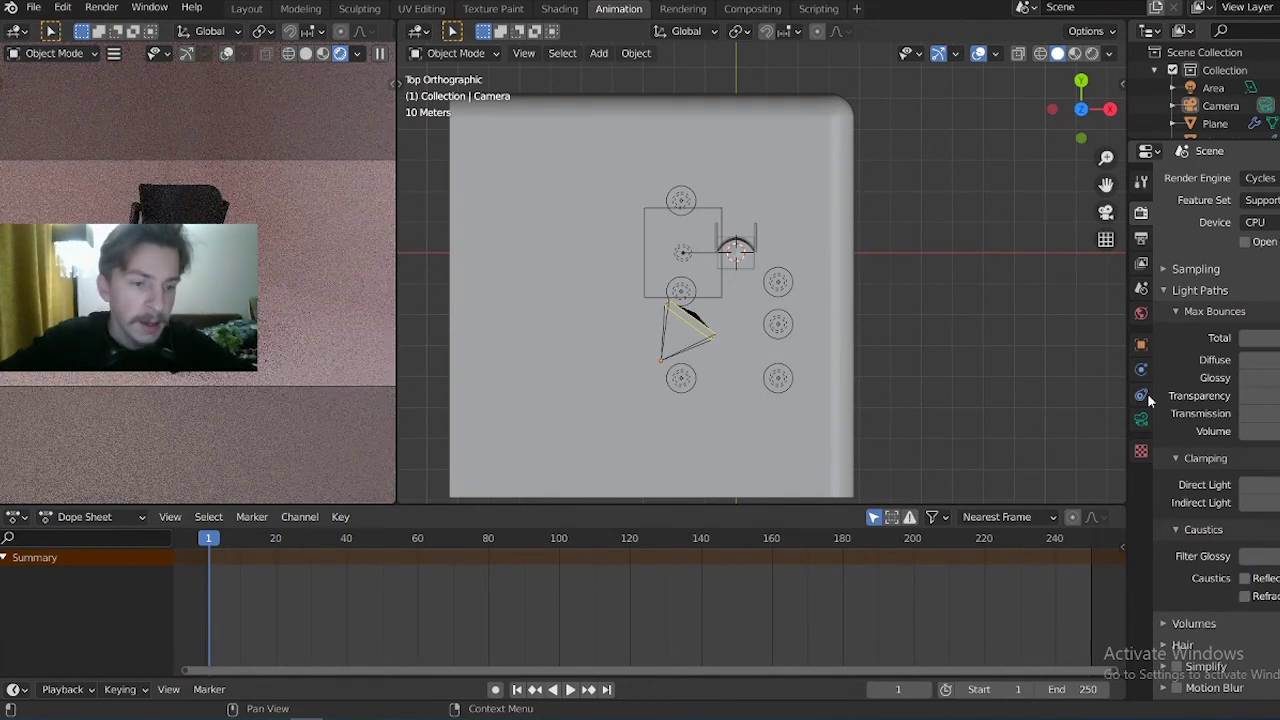
{"action": "left_click", "coordinate": [1163, 289]}
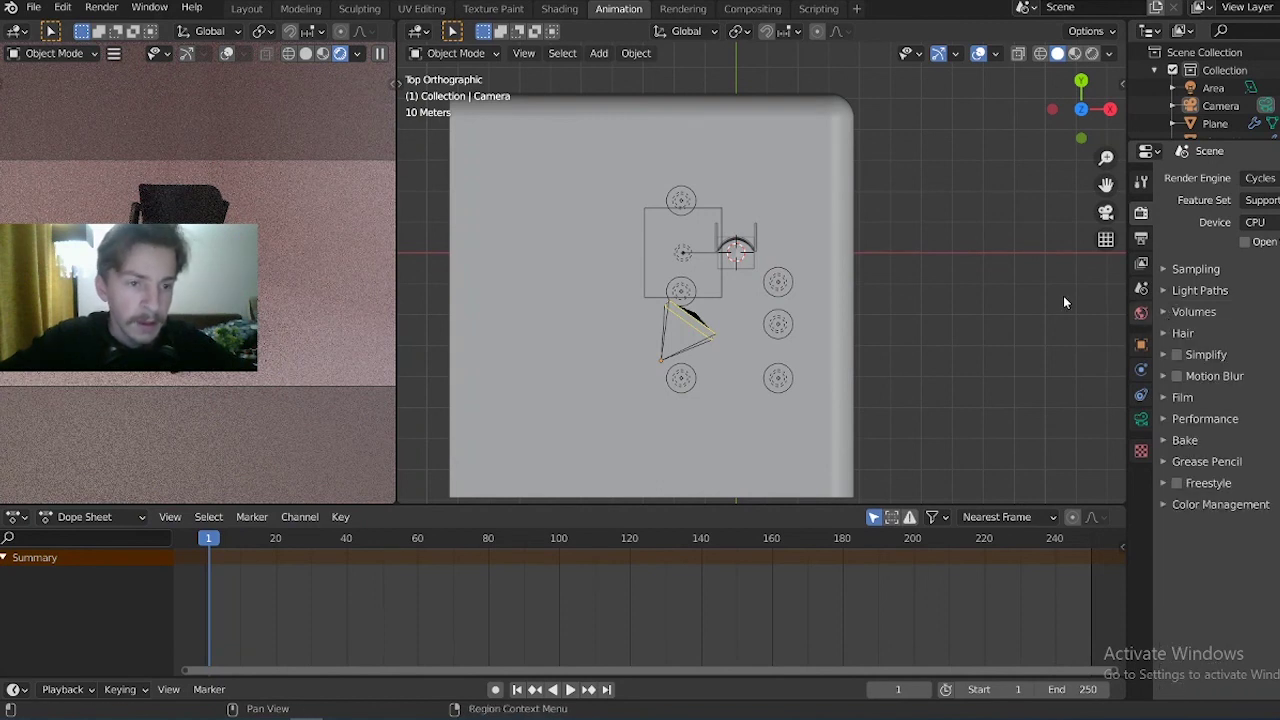
Set the Cycles render Device to GPU Compute and Tiles X to 80 under Performance
{"action": "left_click", "coordinate": [1165, 426]}
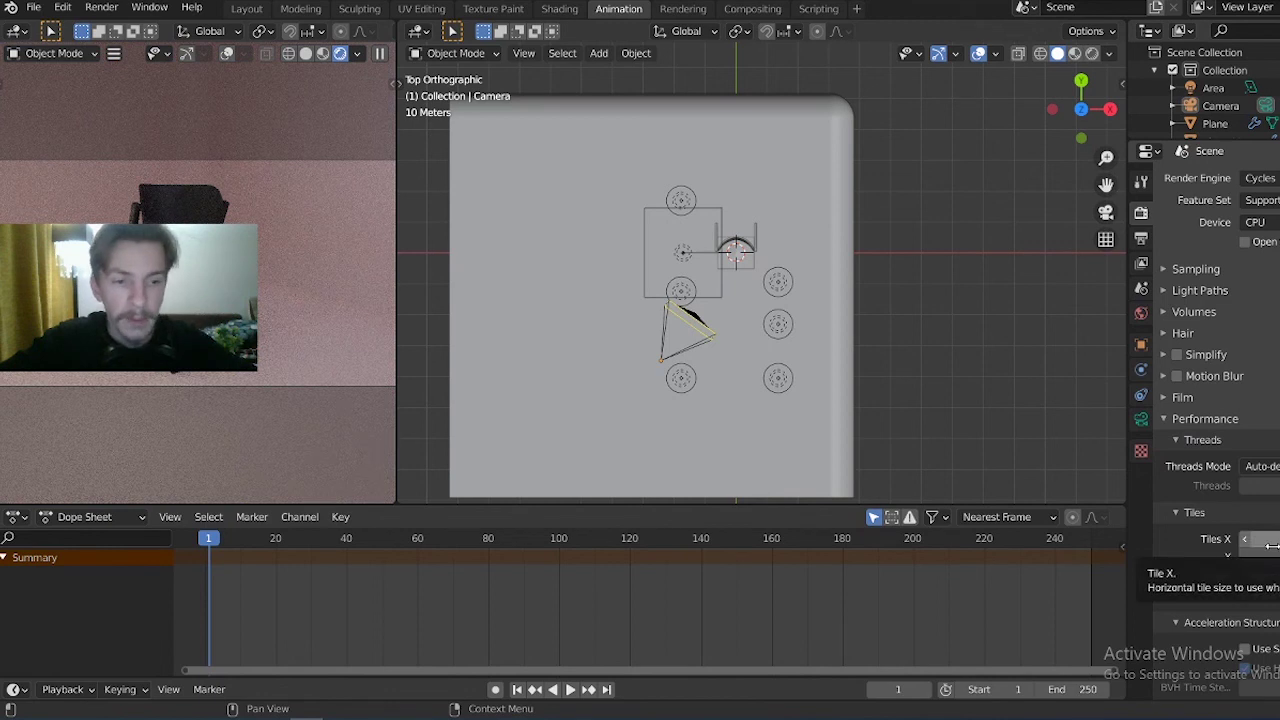
{"action": "left_click", "coordinate": [1258, 222]}
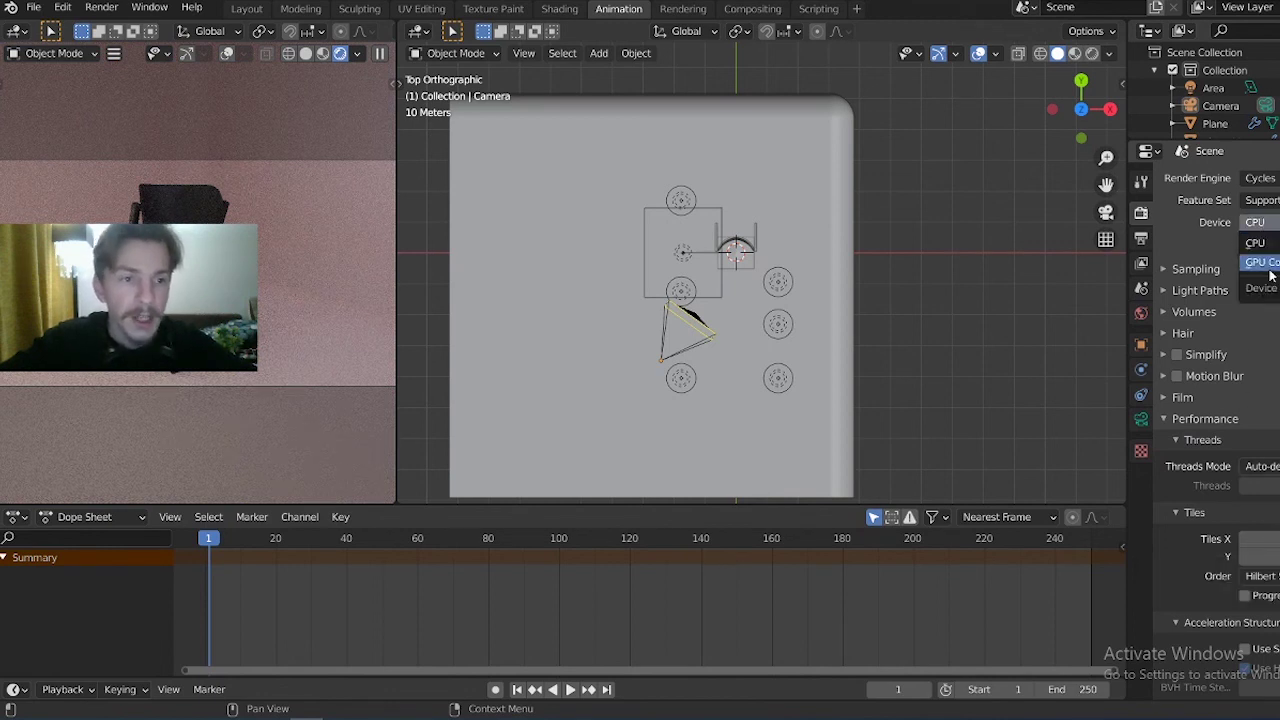
{"action": "left_click", "coordinate": [1262, 262]}
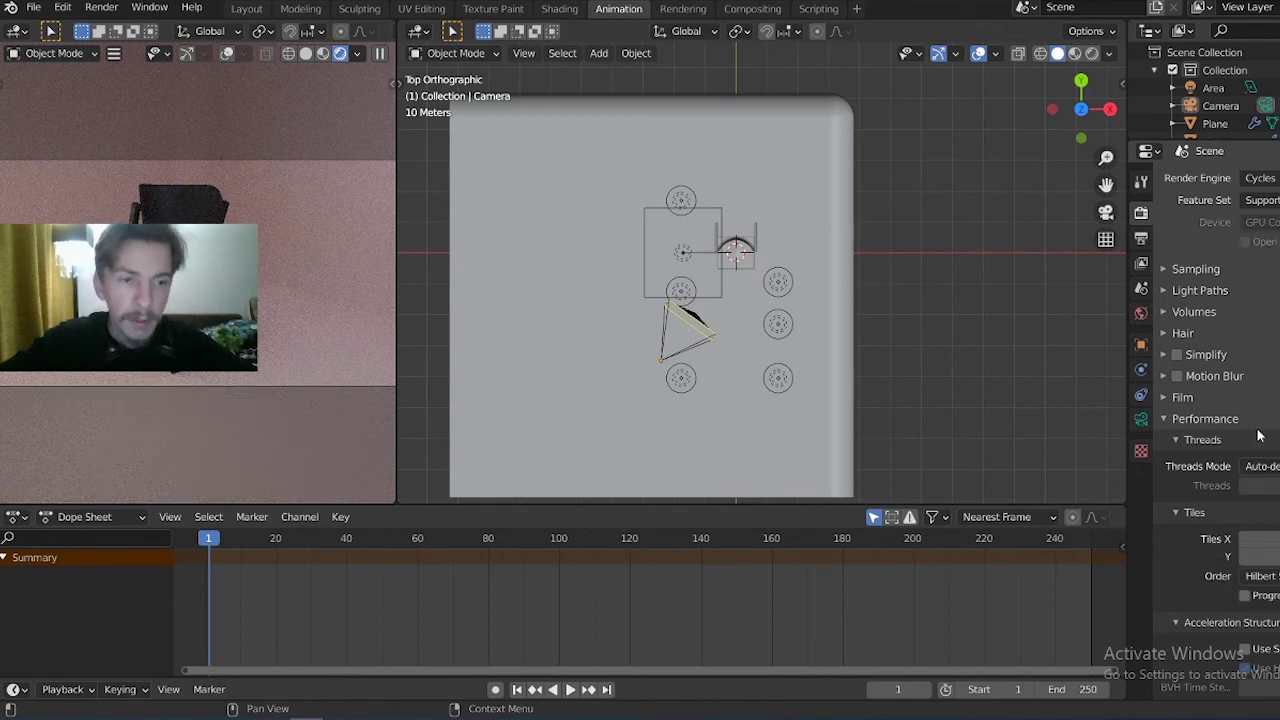
{"action": "left_click", "coordinate": [1270, 538]}
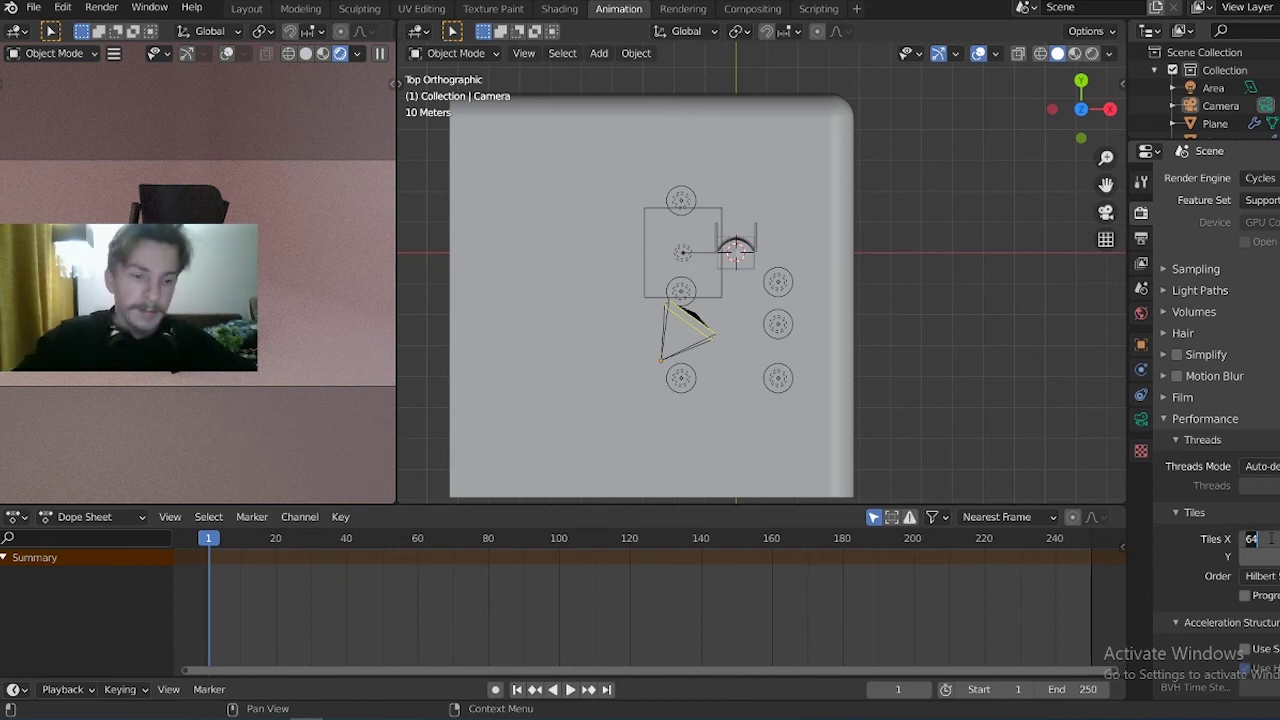
{"action": "key", "text": "Return"}
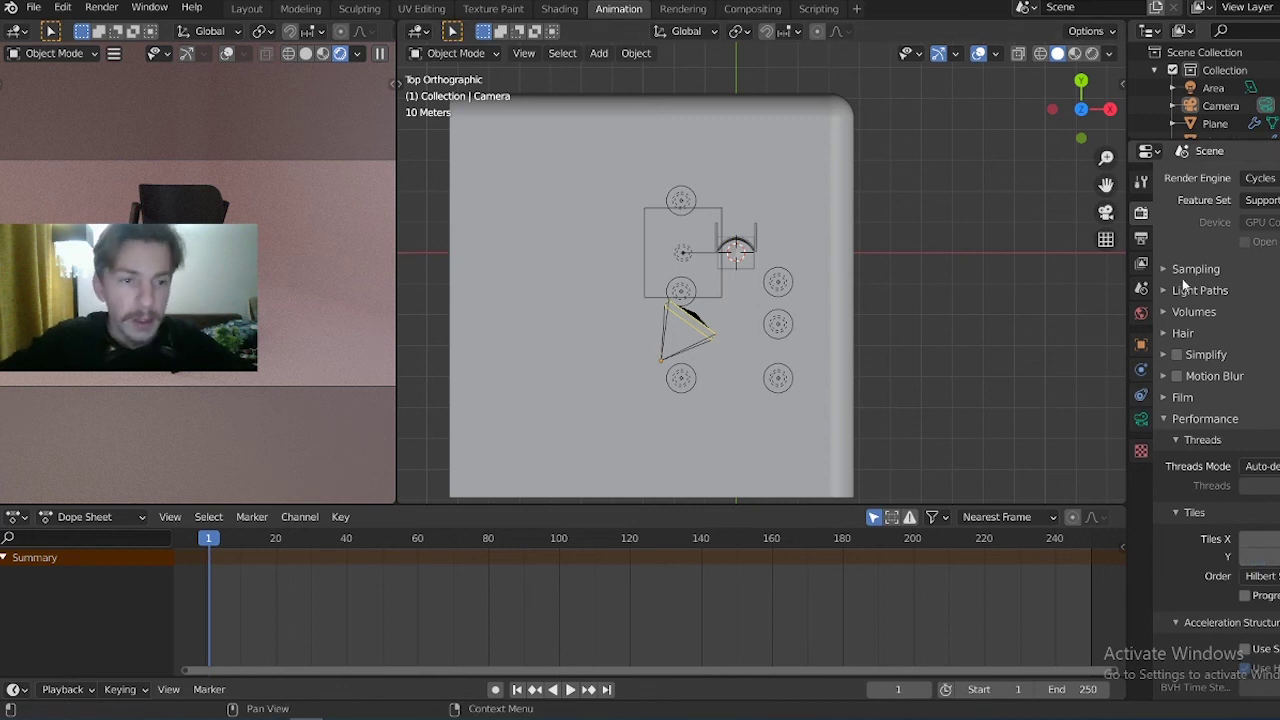
Open Output Properties to see Dimensions, frame range and file format settings
{"action": "left_click", "coordinate": [1141, 239]}
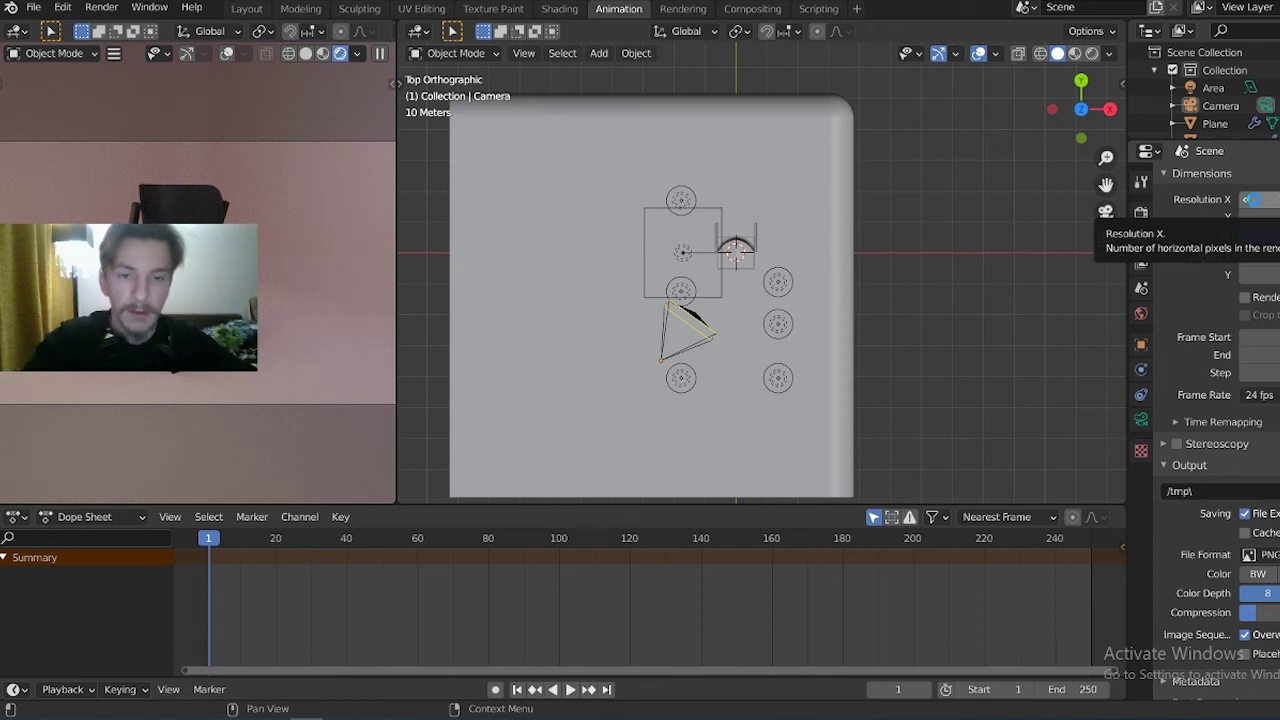
Render frame 1 with F12, maximize the Render Result window, and open its Image menu
{"action": "key", "text": "F12"}
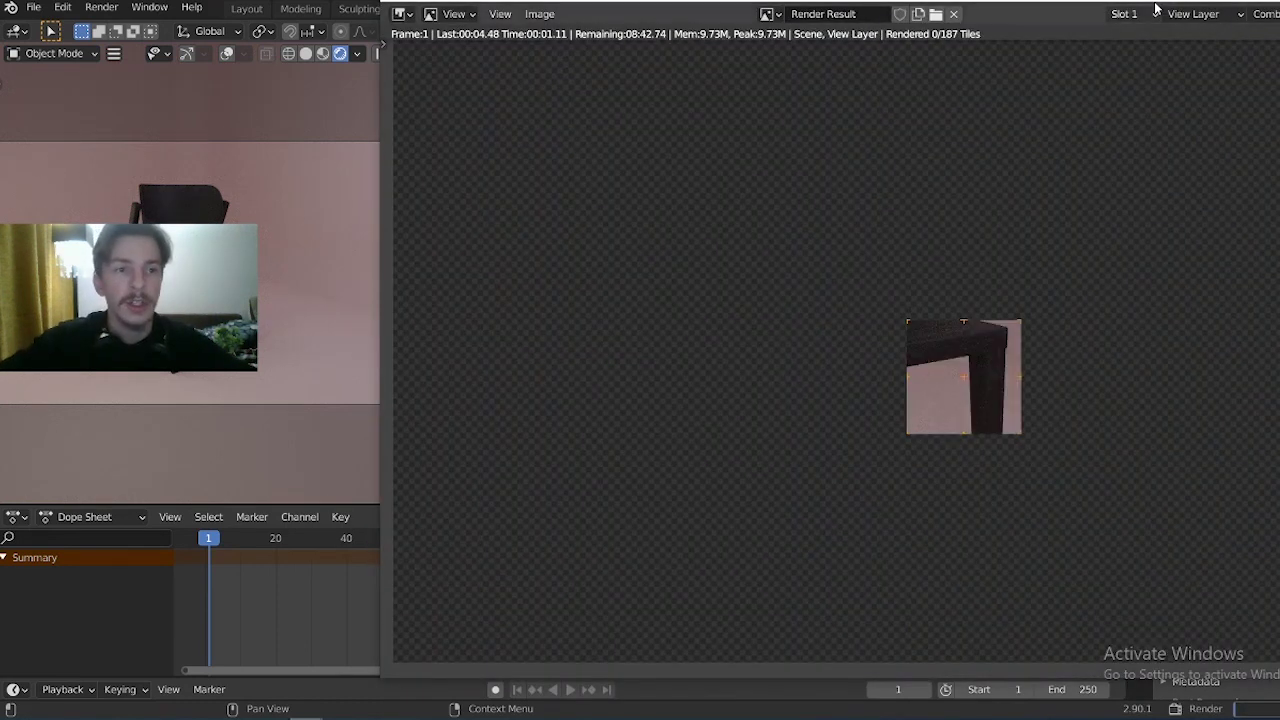
{"action": "left_click", "coordinate": [1133, 18]}
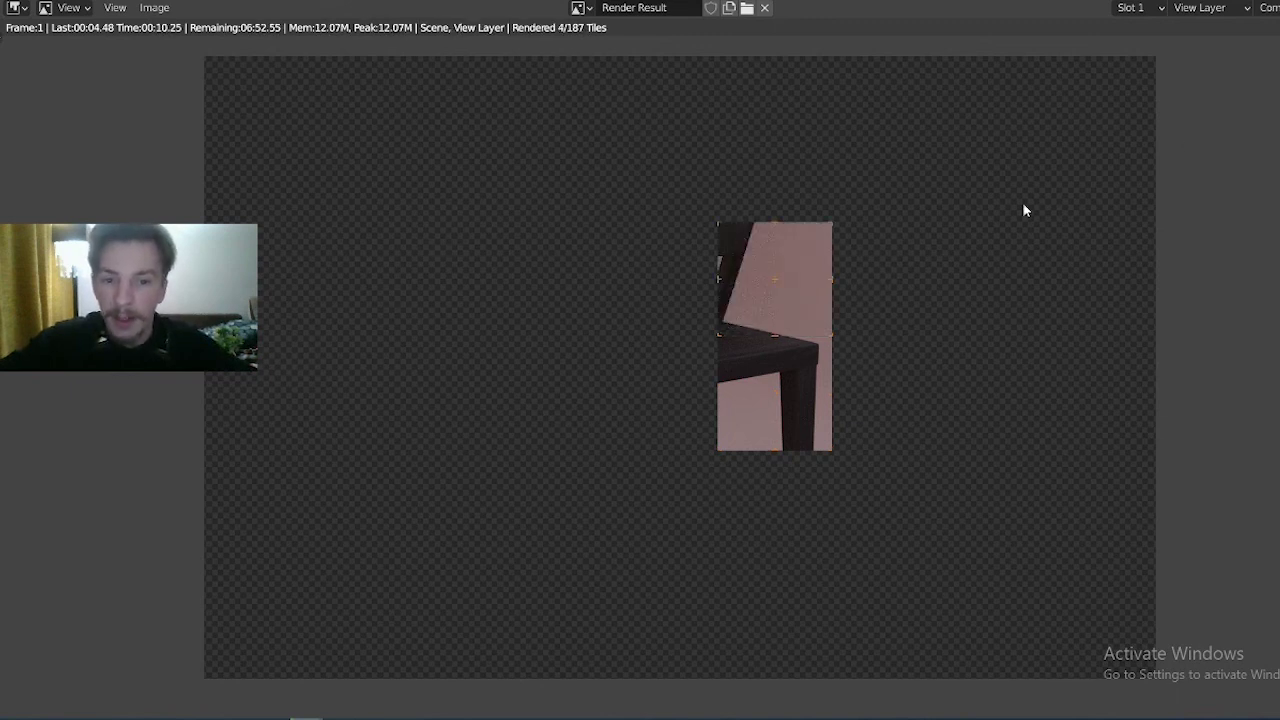
{"action": "left_click", "coordinate": [161, 9]}
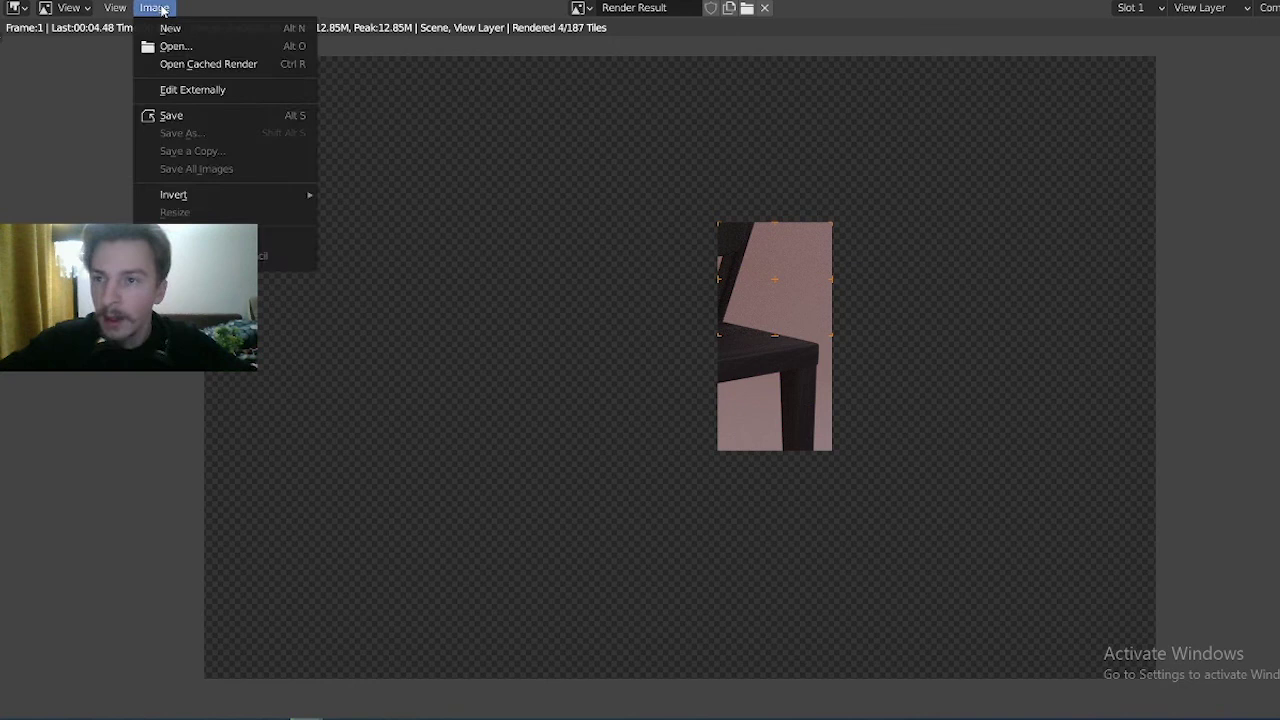